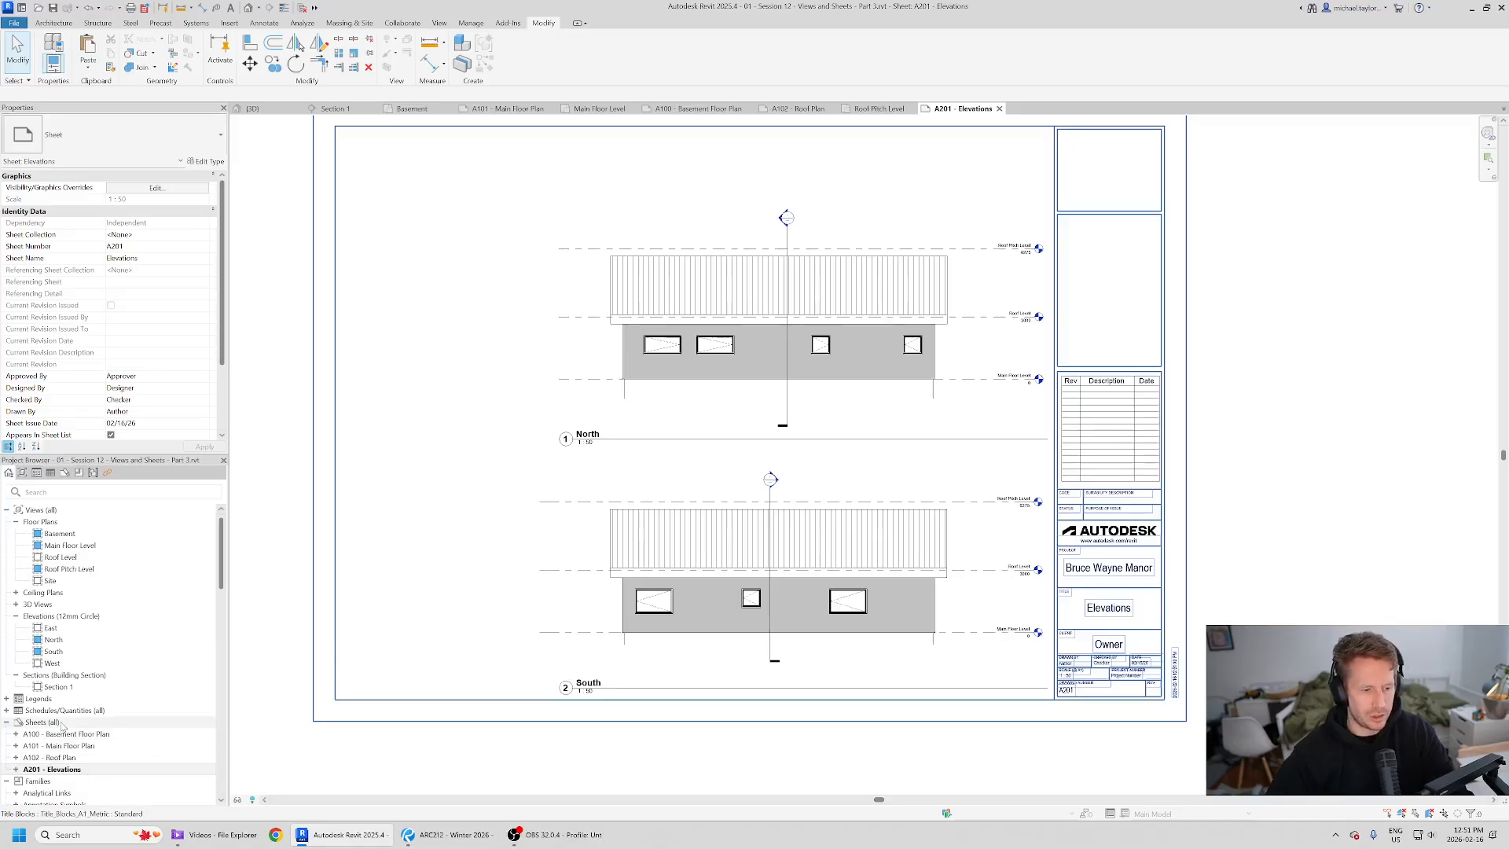
- Create a new sheet with the Title_Blocks_A1_Metric title block
right_click(72, 721)
click(191, 609)
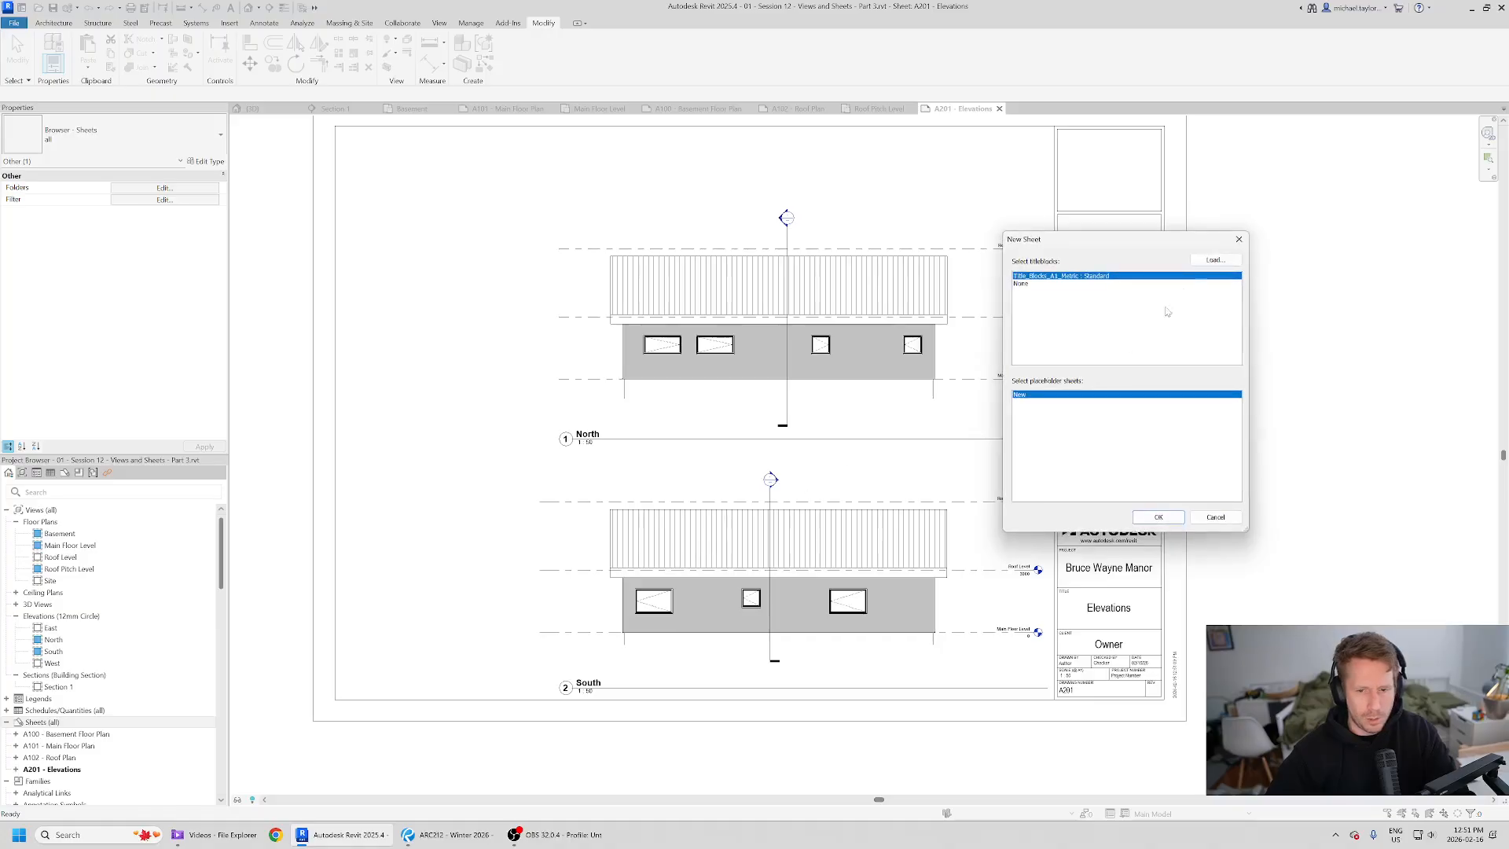
click(1159, 517)
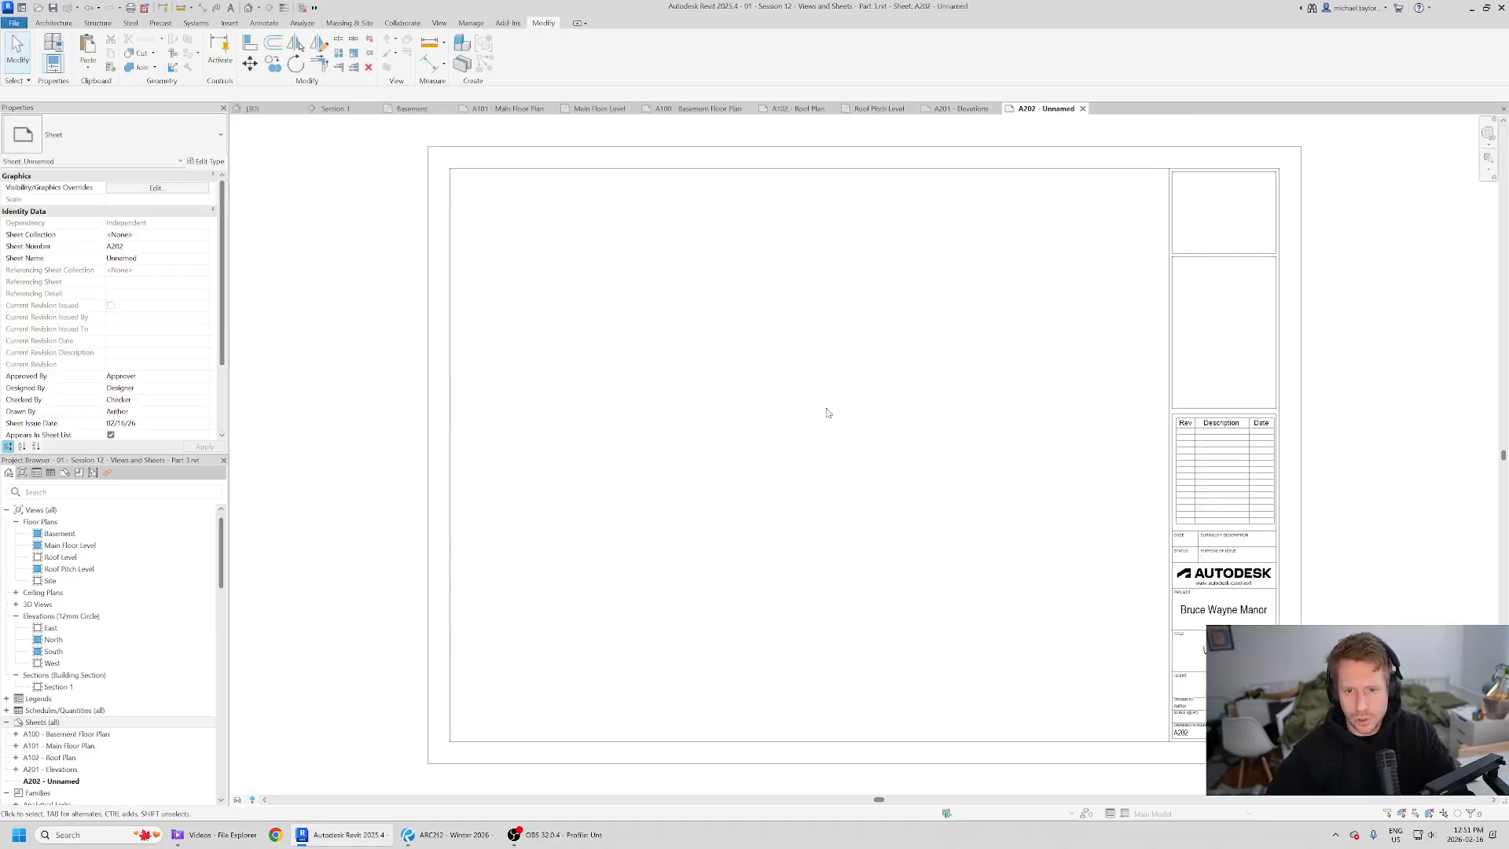
- Rename the new sheet's title in the title block to Elevations
middle_drag(1087, 615, 1046, 587)
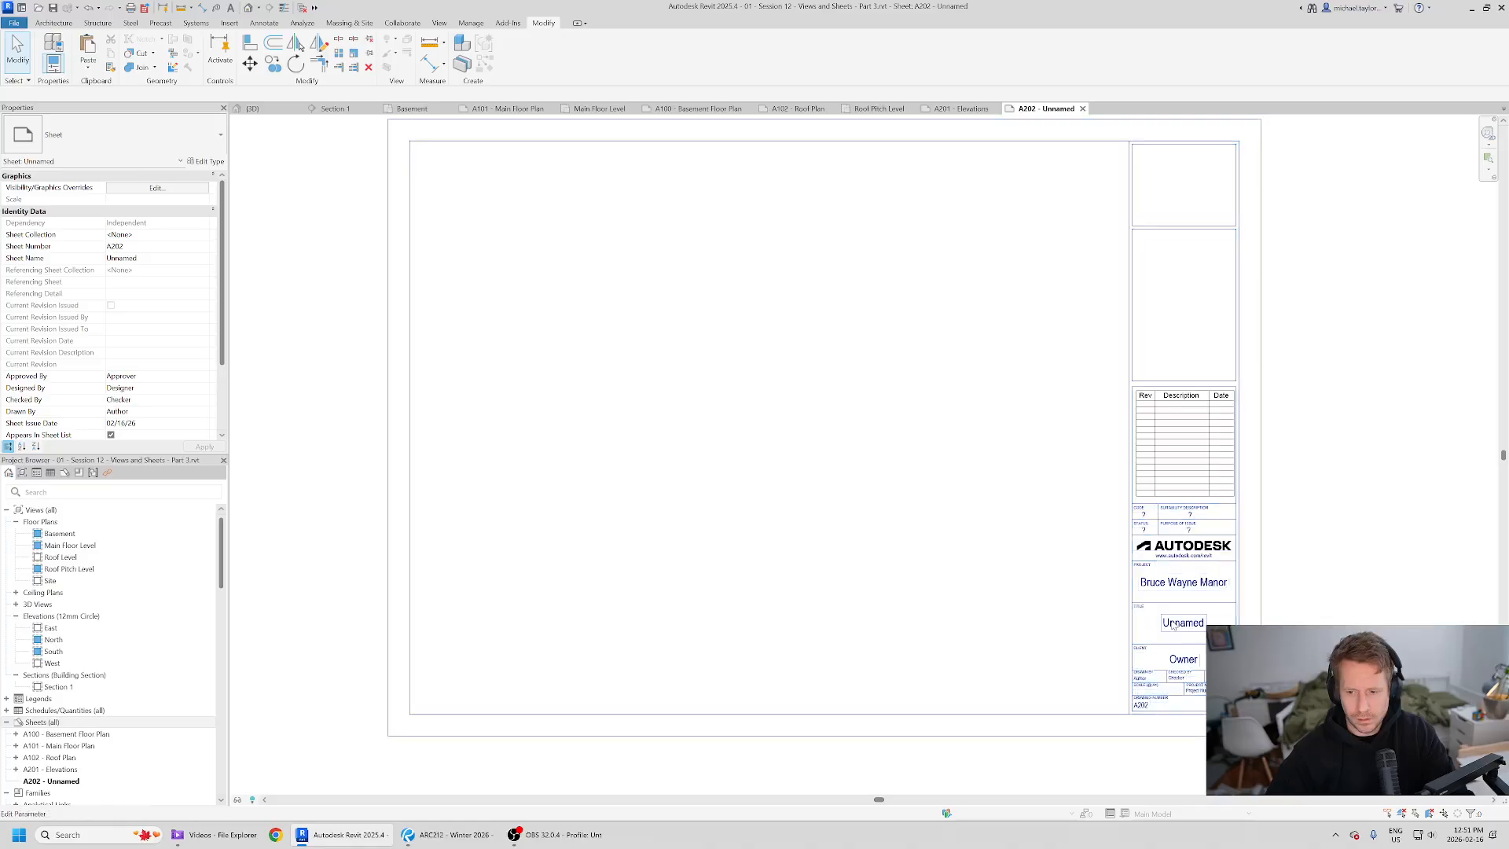
double_click(1187, 623)
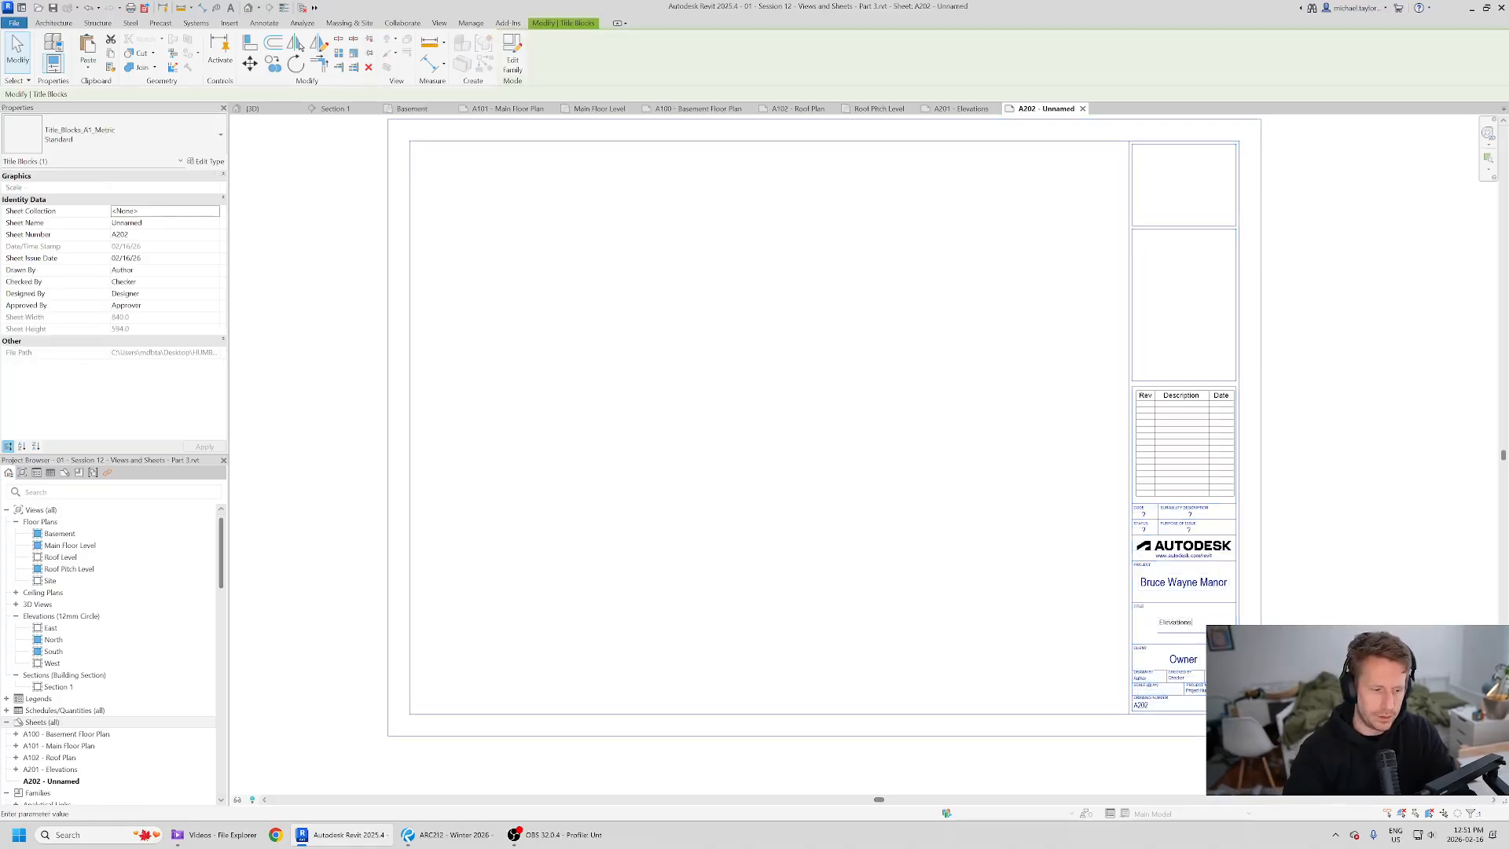
click(886, 516)
- Switch to the reference PDF and look through its elevations and section sheet layout
click(448, 834)
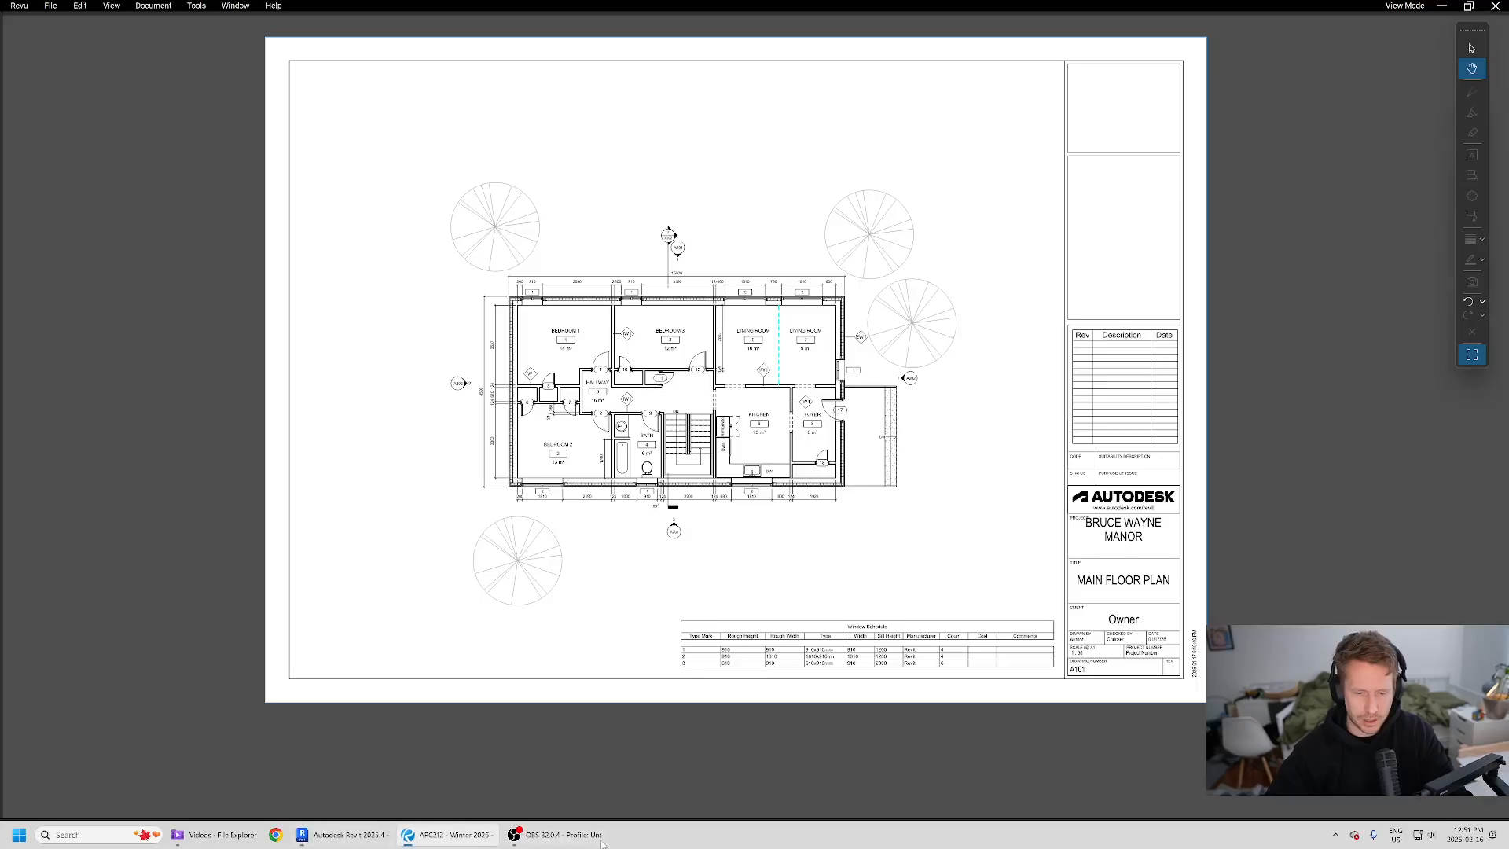
scroll(719, 558, down, 2)
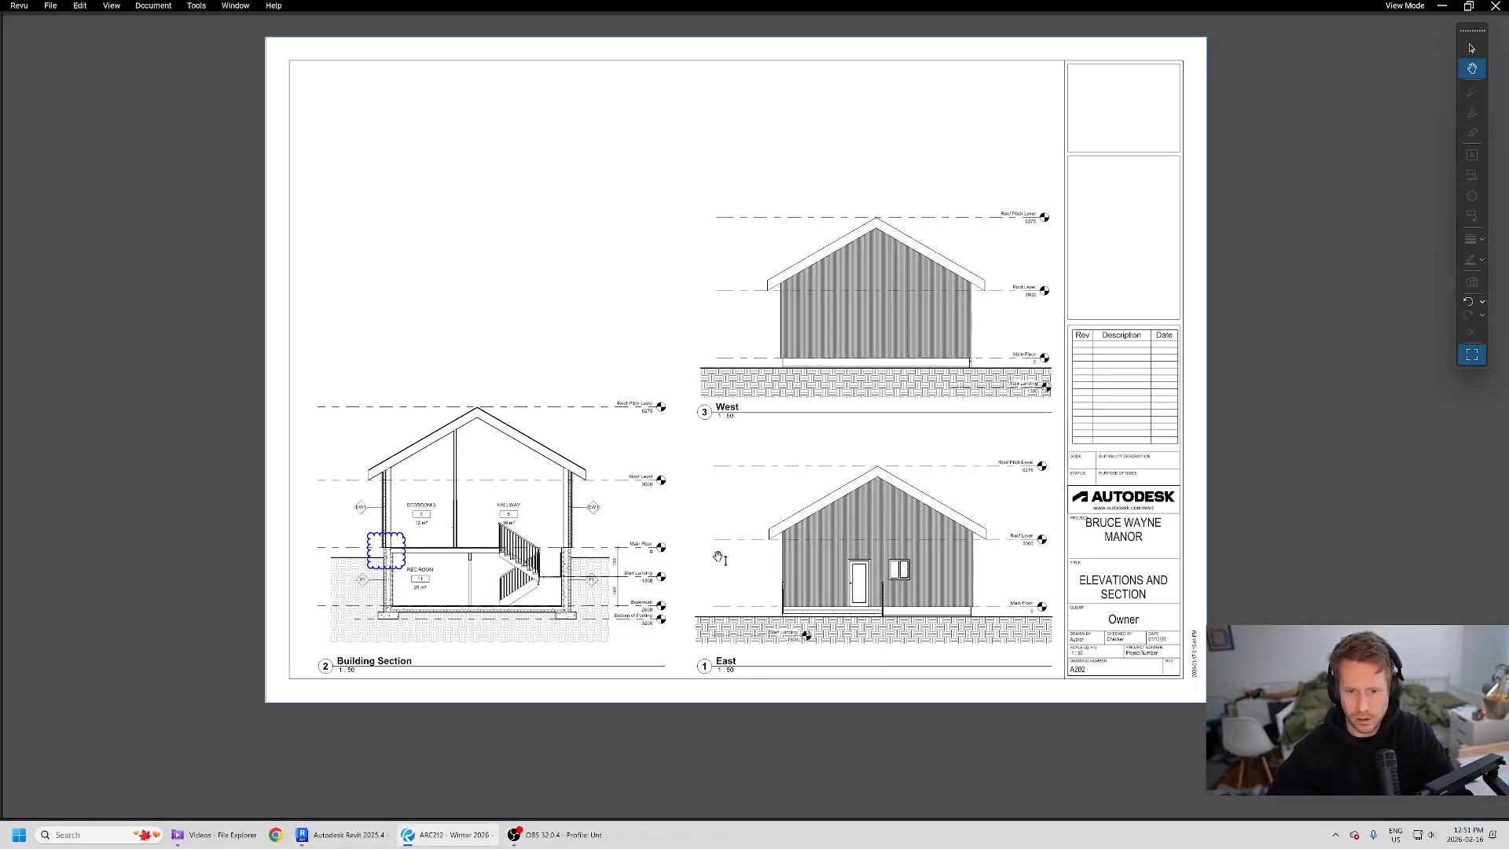
ctrl+scroll(663, 581, up, 2)
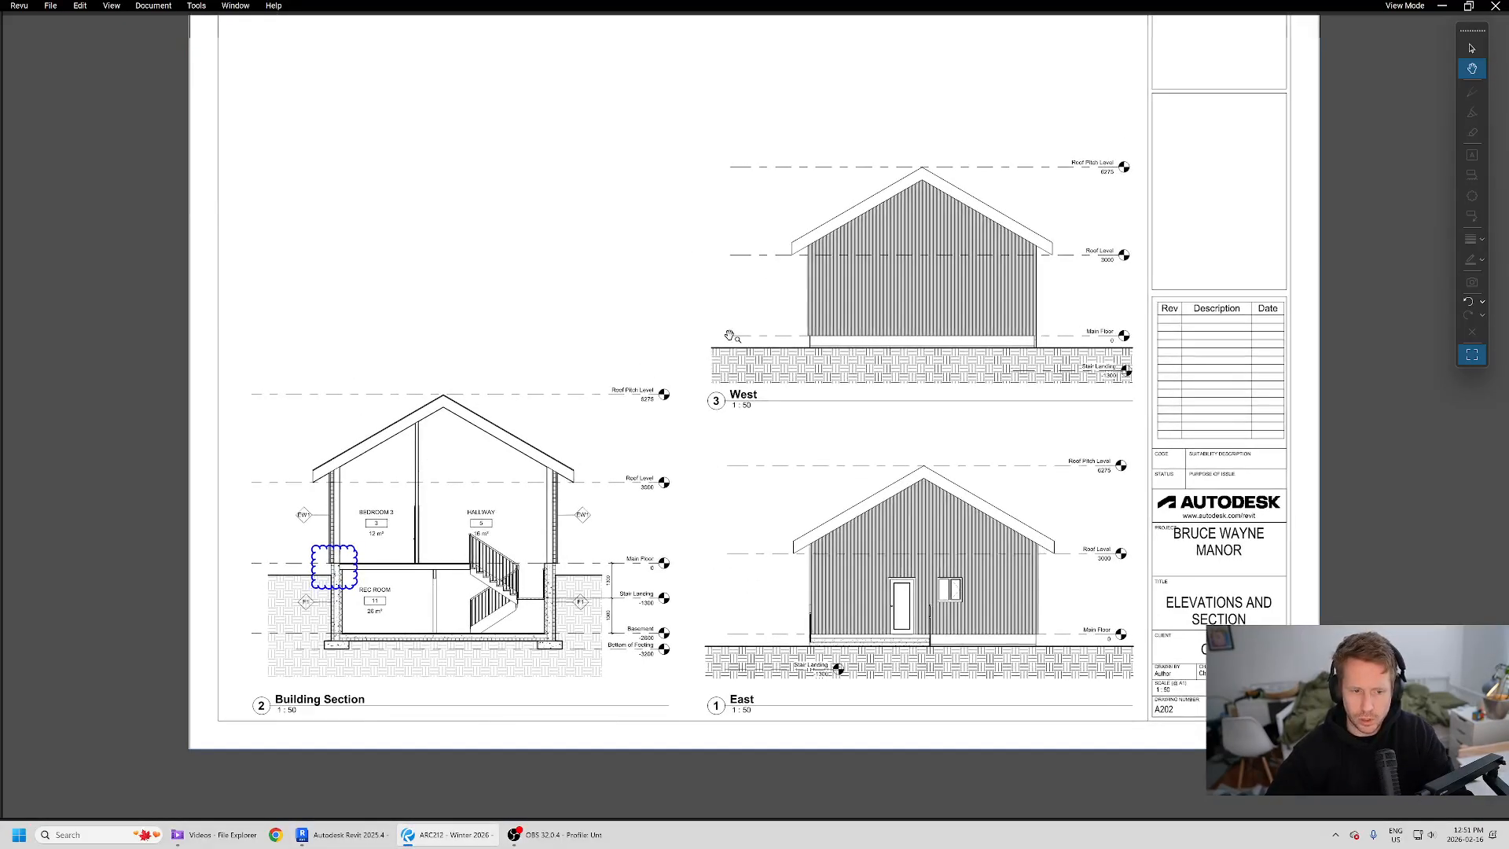
key(alt+Tab)
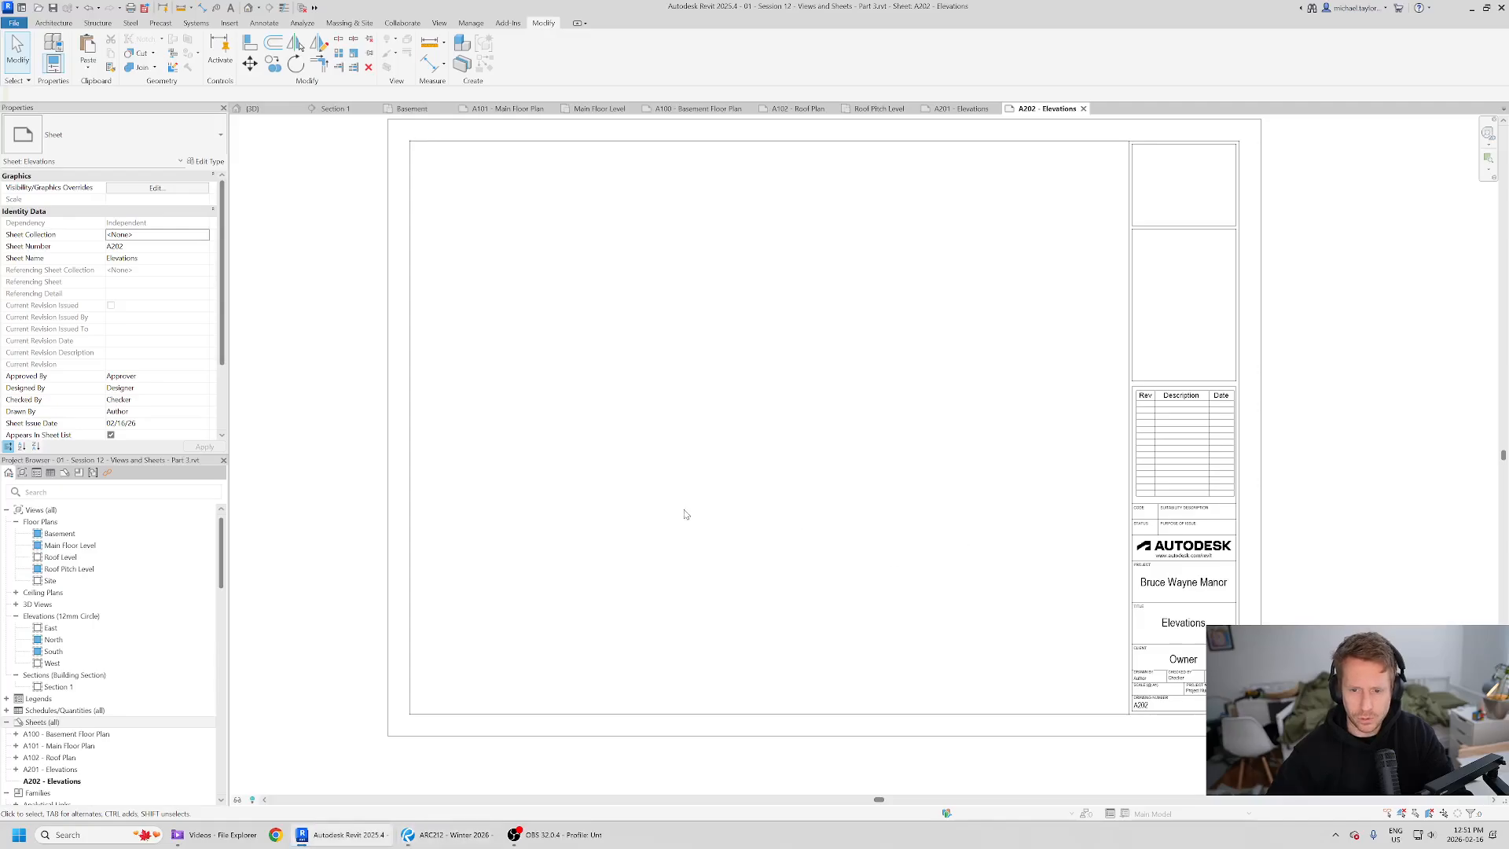
- Place the East elevation view onto the new sheet as a viewport
click(90, 629)
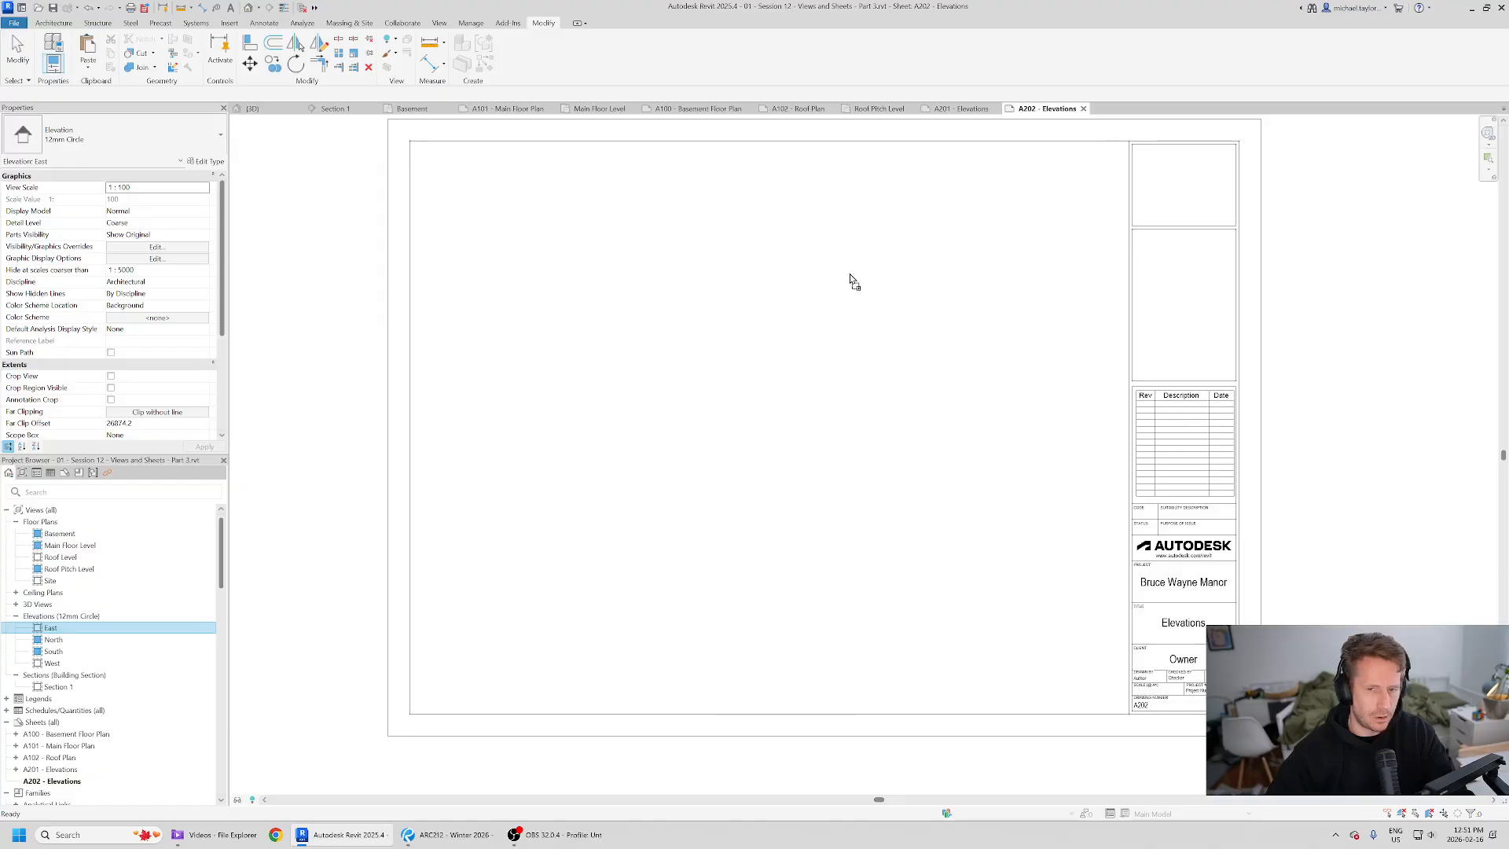
drag(850, 279, 853, 283)
click(964, 298)
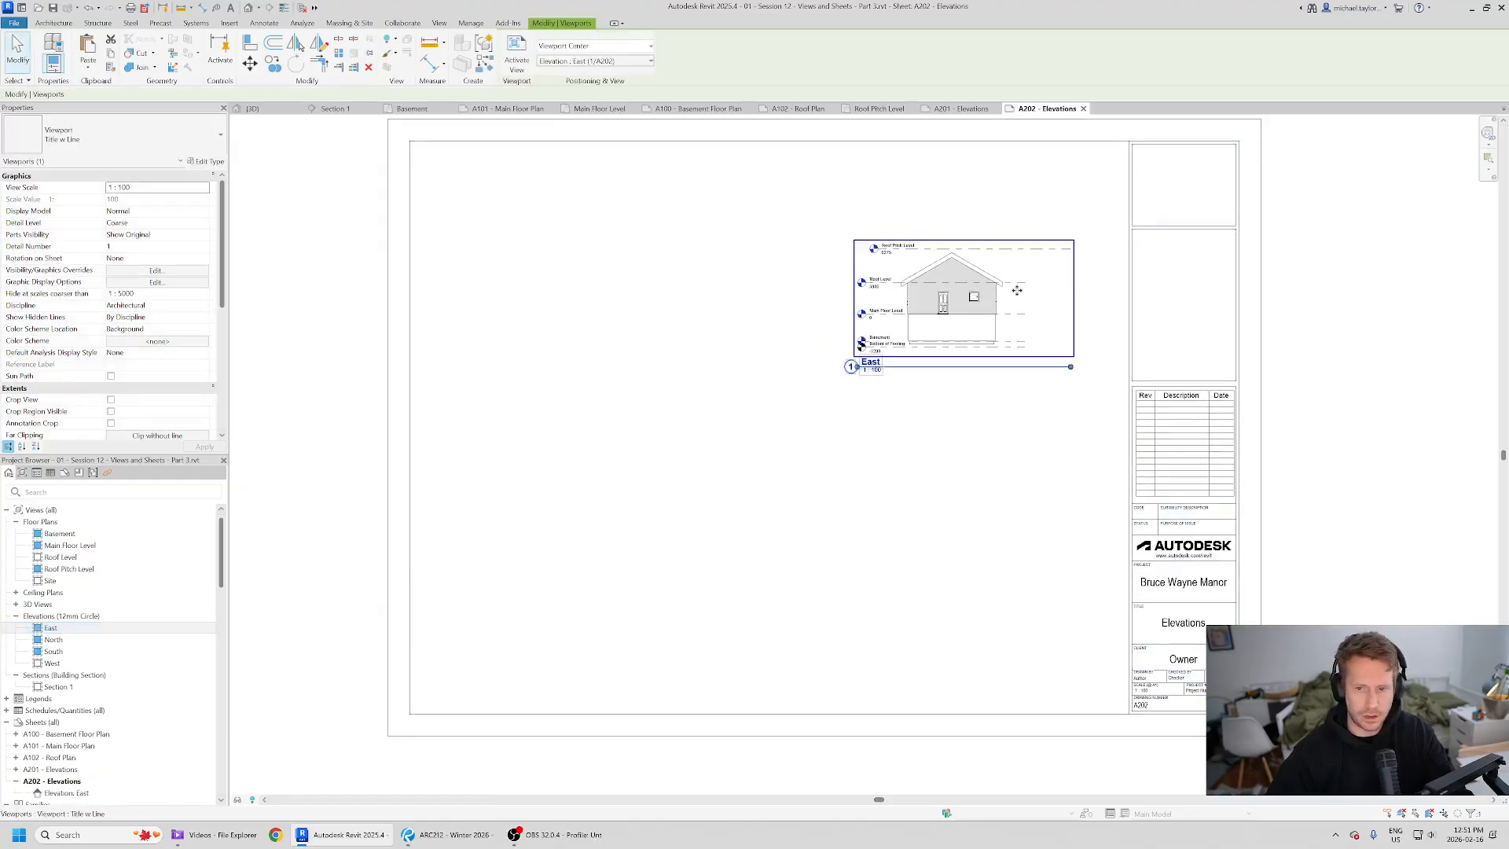
- Set the East viewport's view scale to 1 : 50
scroll(1017, 290, up, 2)
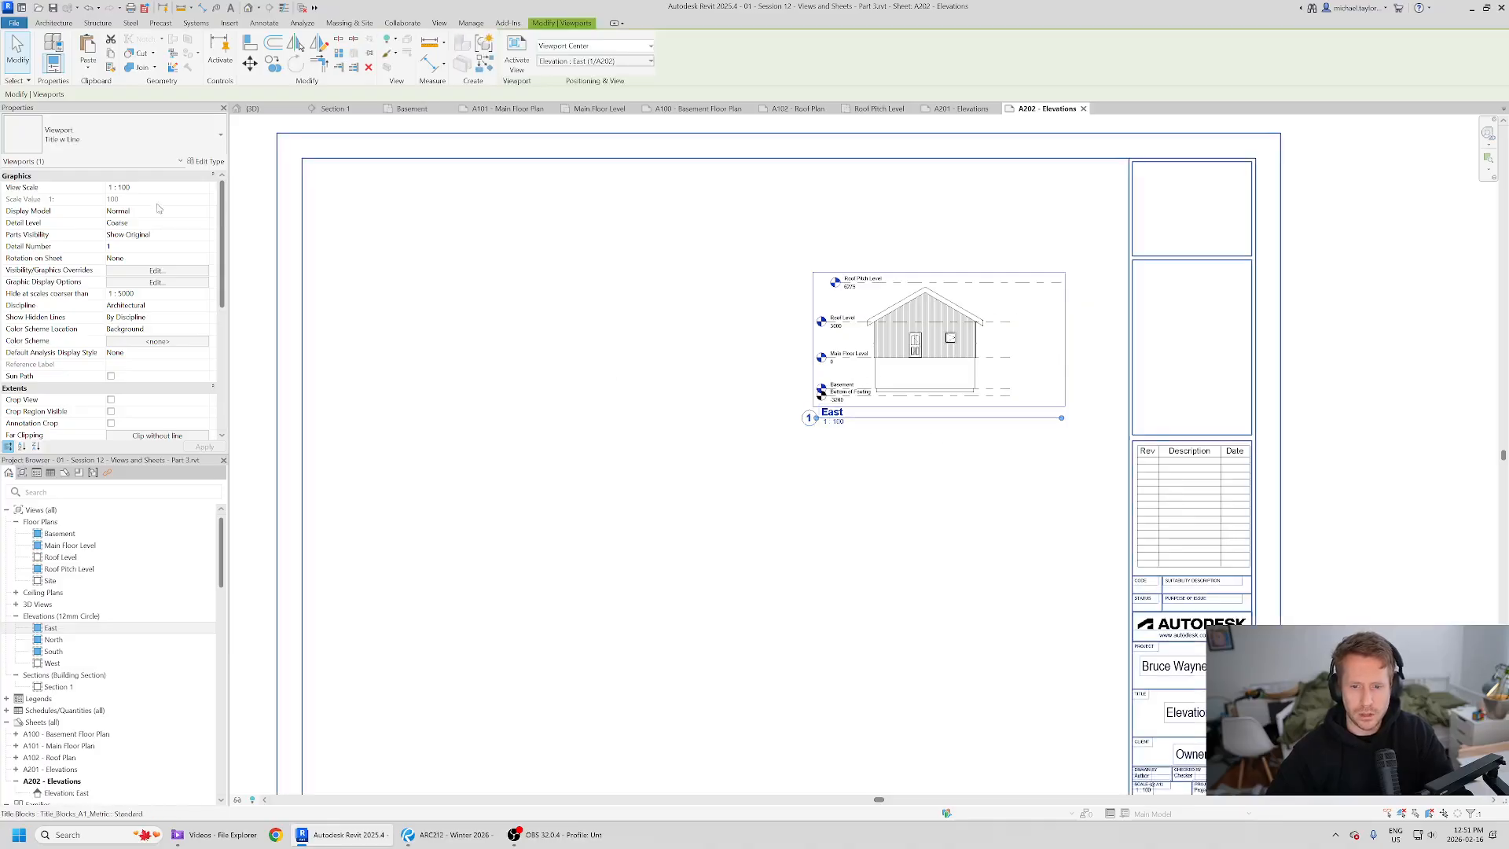
click(205, 188)
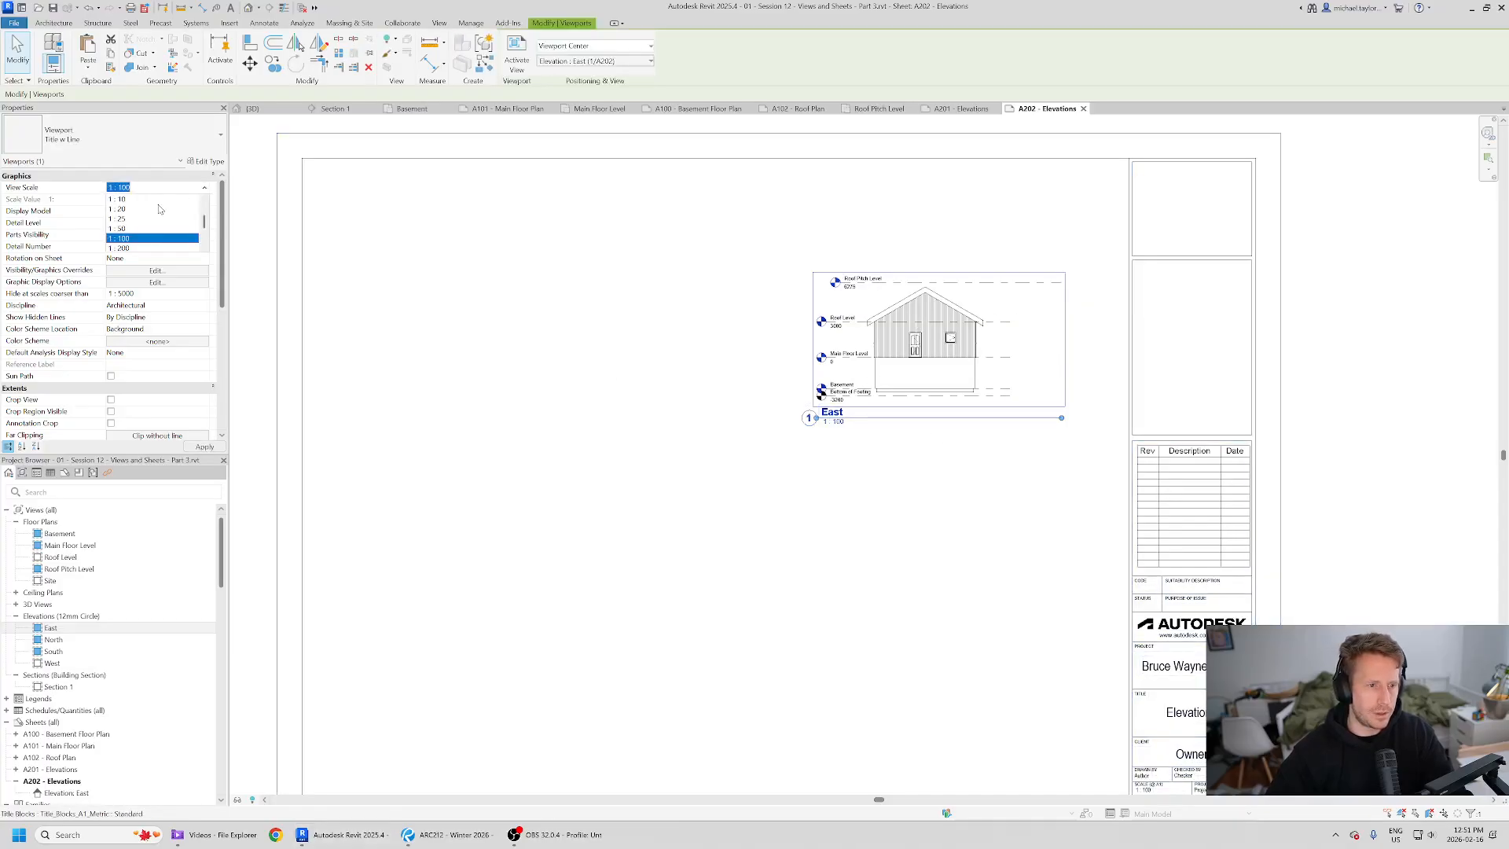
click(122, 229)
- Activate the East viewport and hide the left-end level heads of the Roof and Roof Pitch levels
drag(1048, 281, 833, 314)
double_click(975, 334)
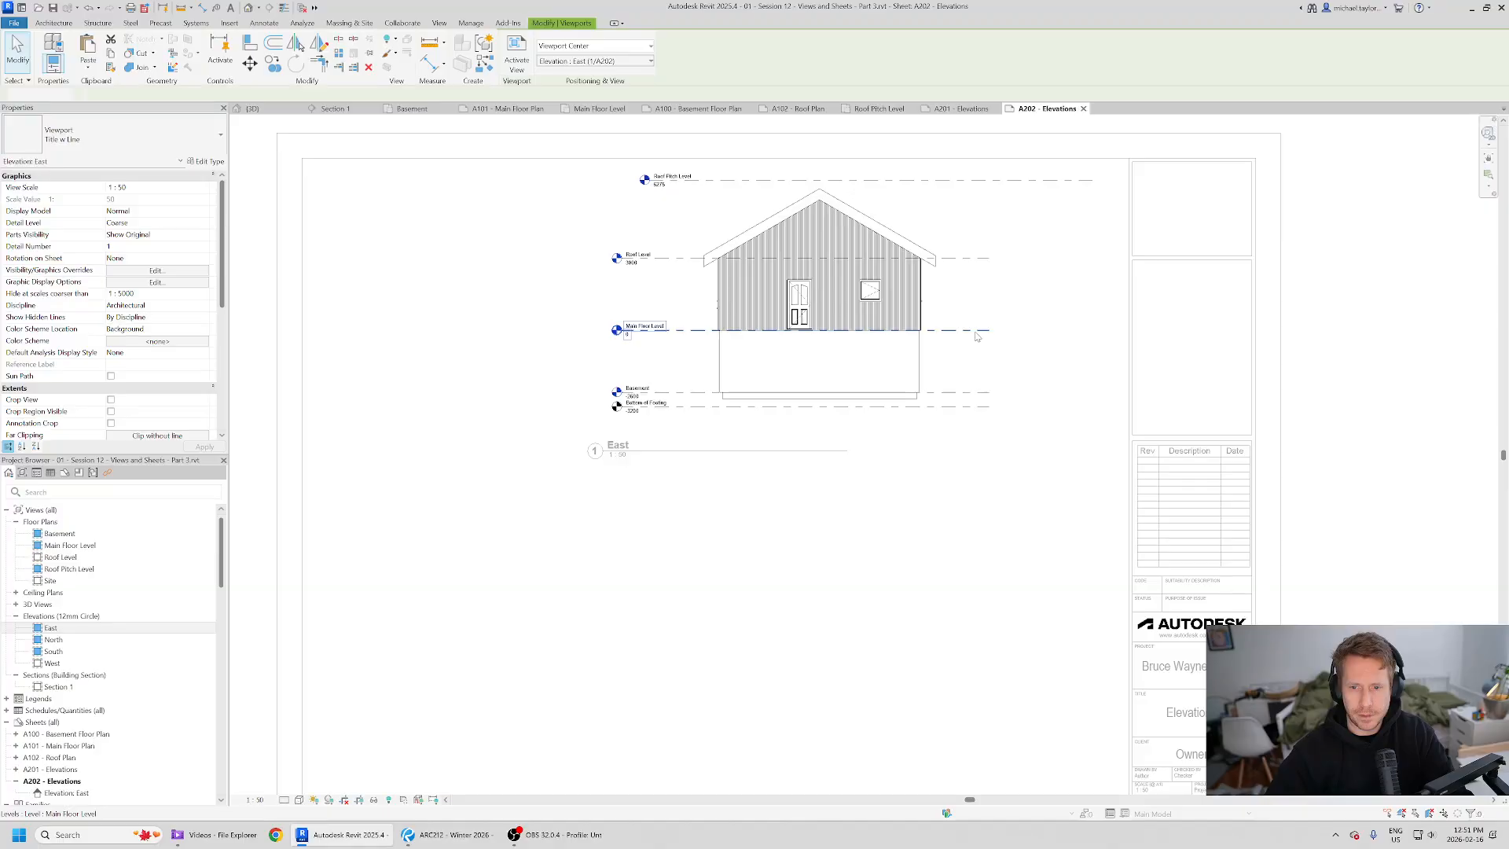
click(962, 259)
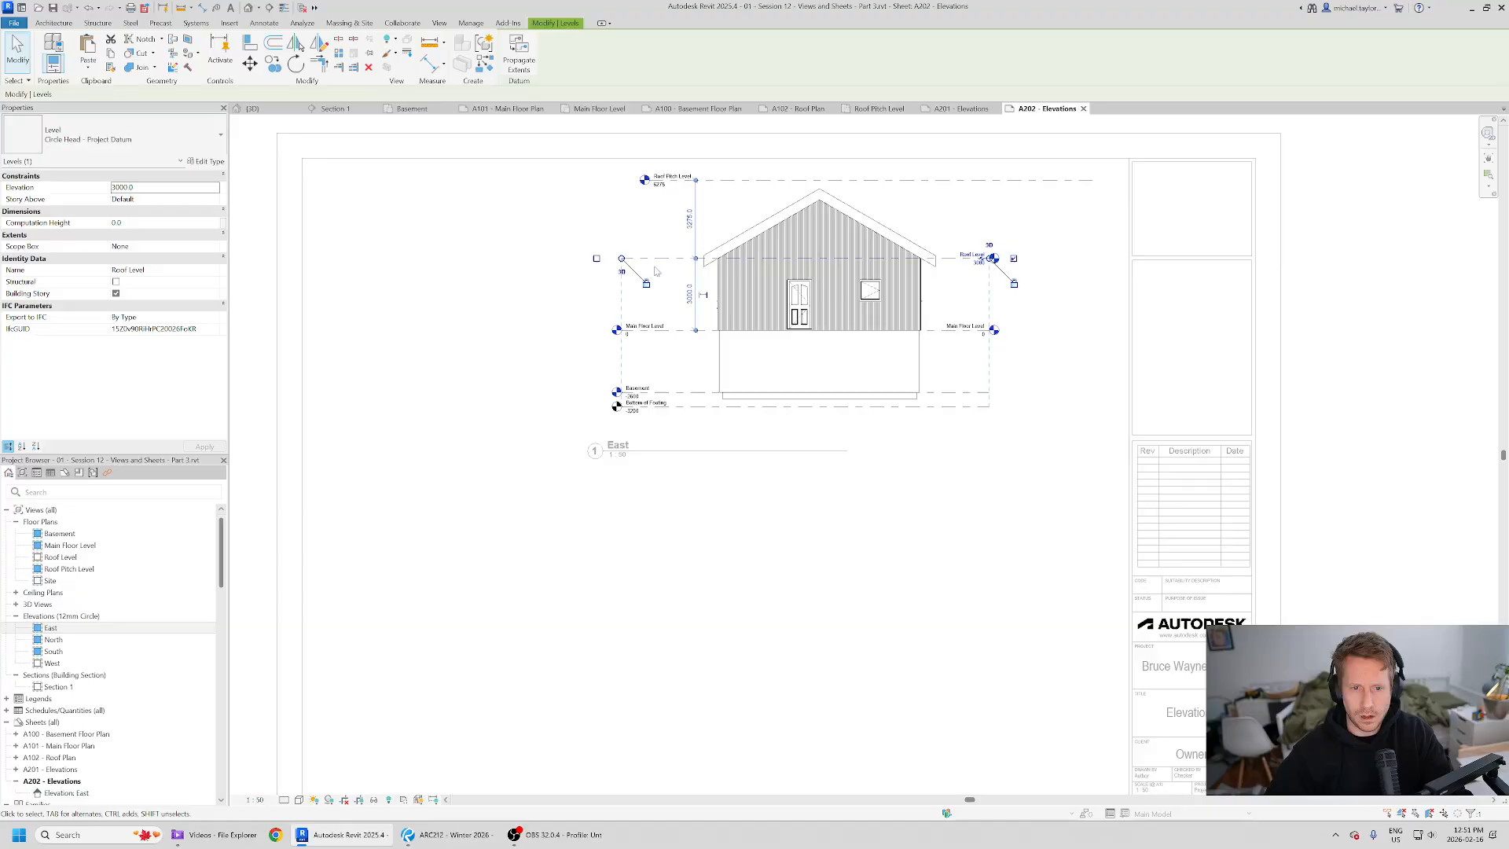
click(826, 183)
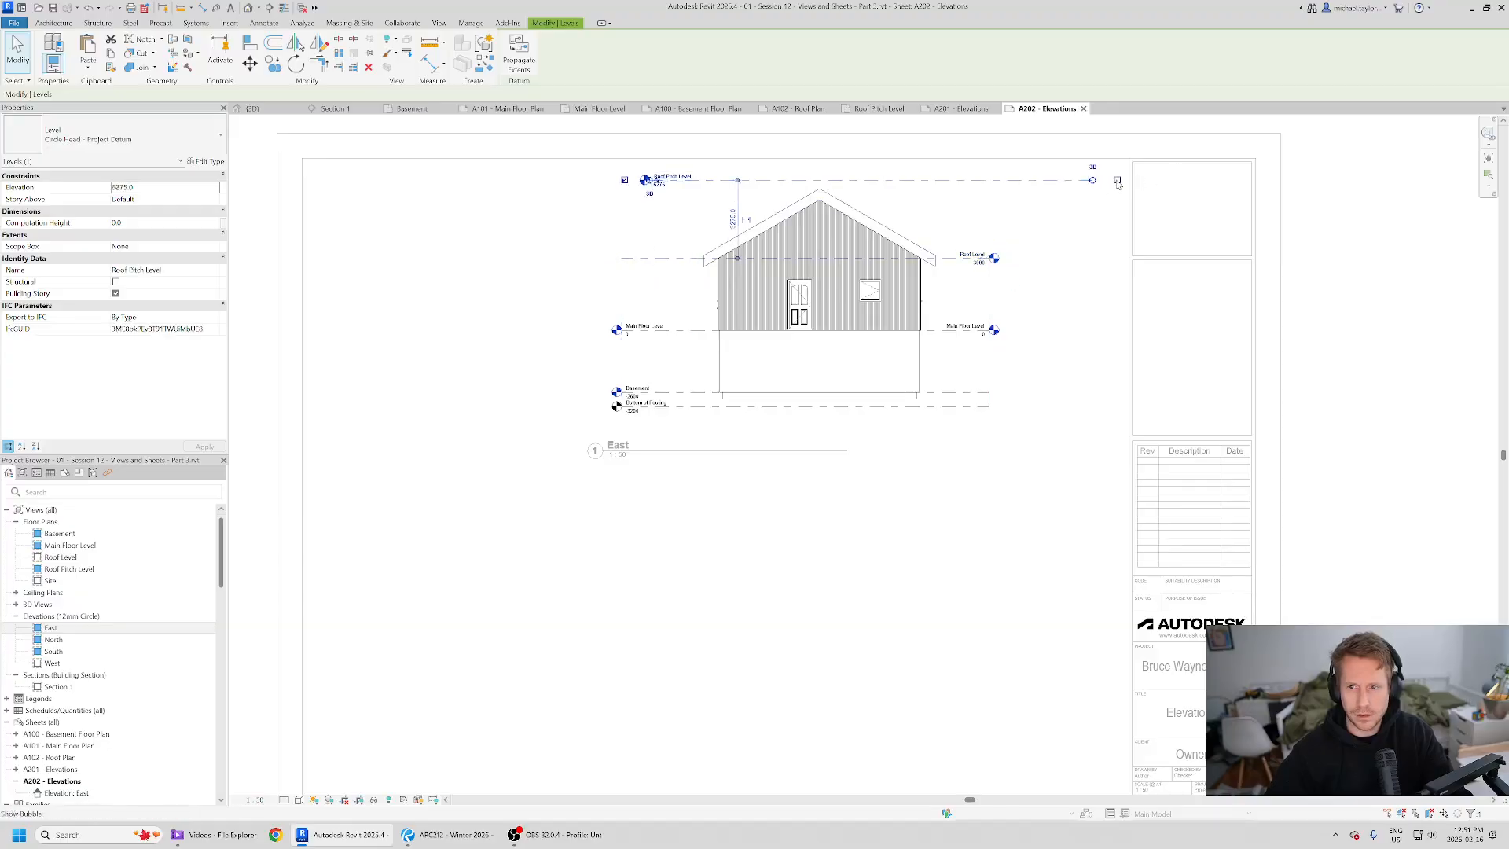
scroll(1090, 186, up, 3)
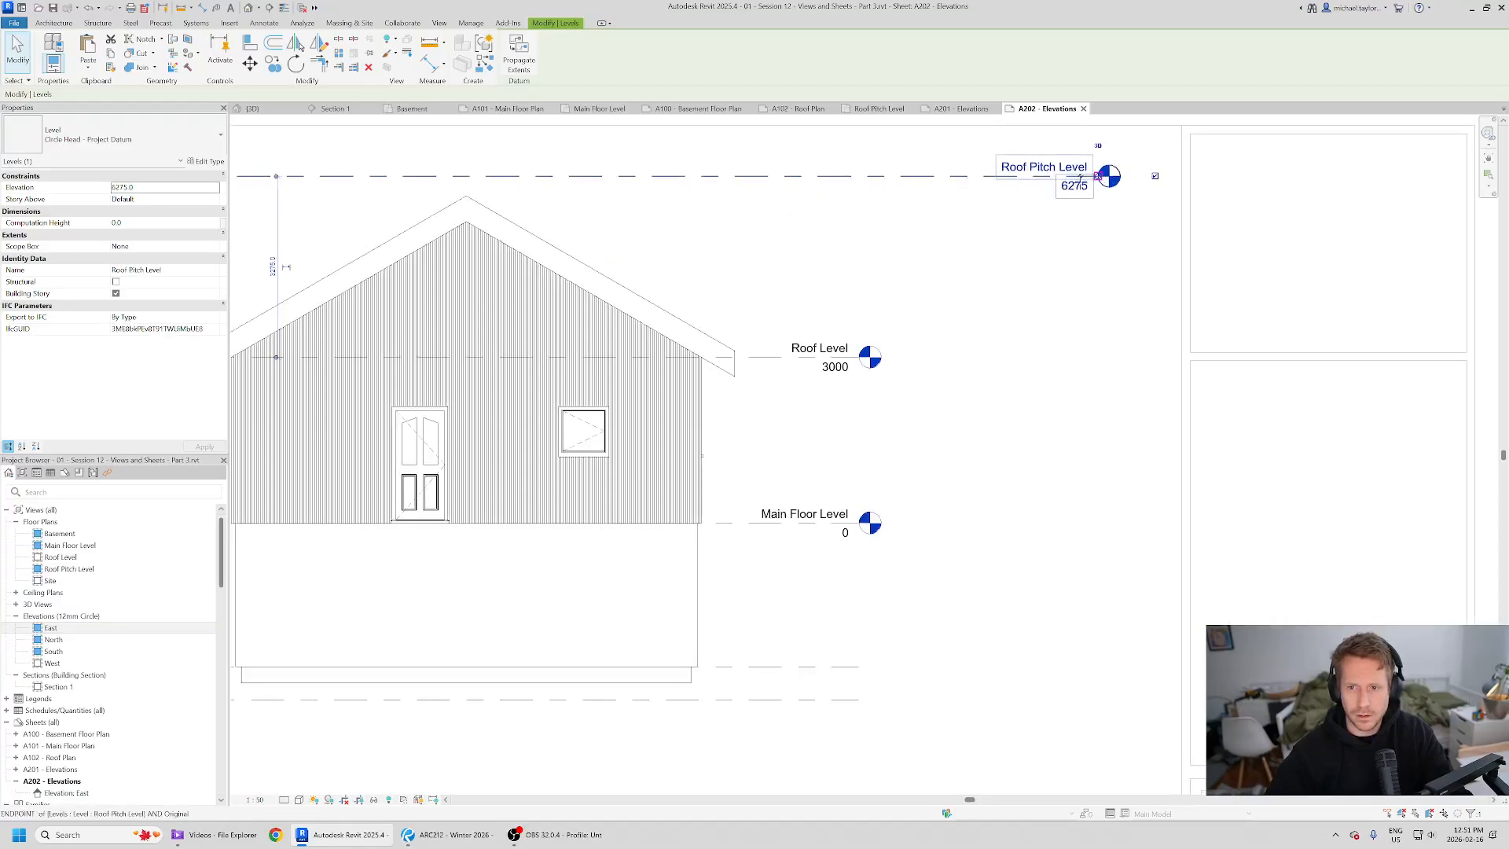
drag(1098, 176, 859, 358)
scroll(883, 199, down, 2)
middle_drag(883, 199, 950, 247)
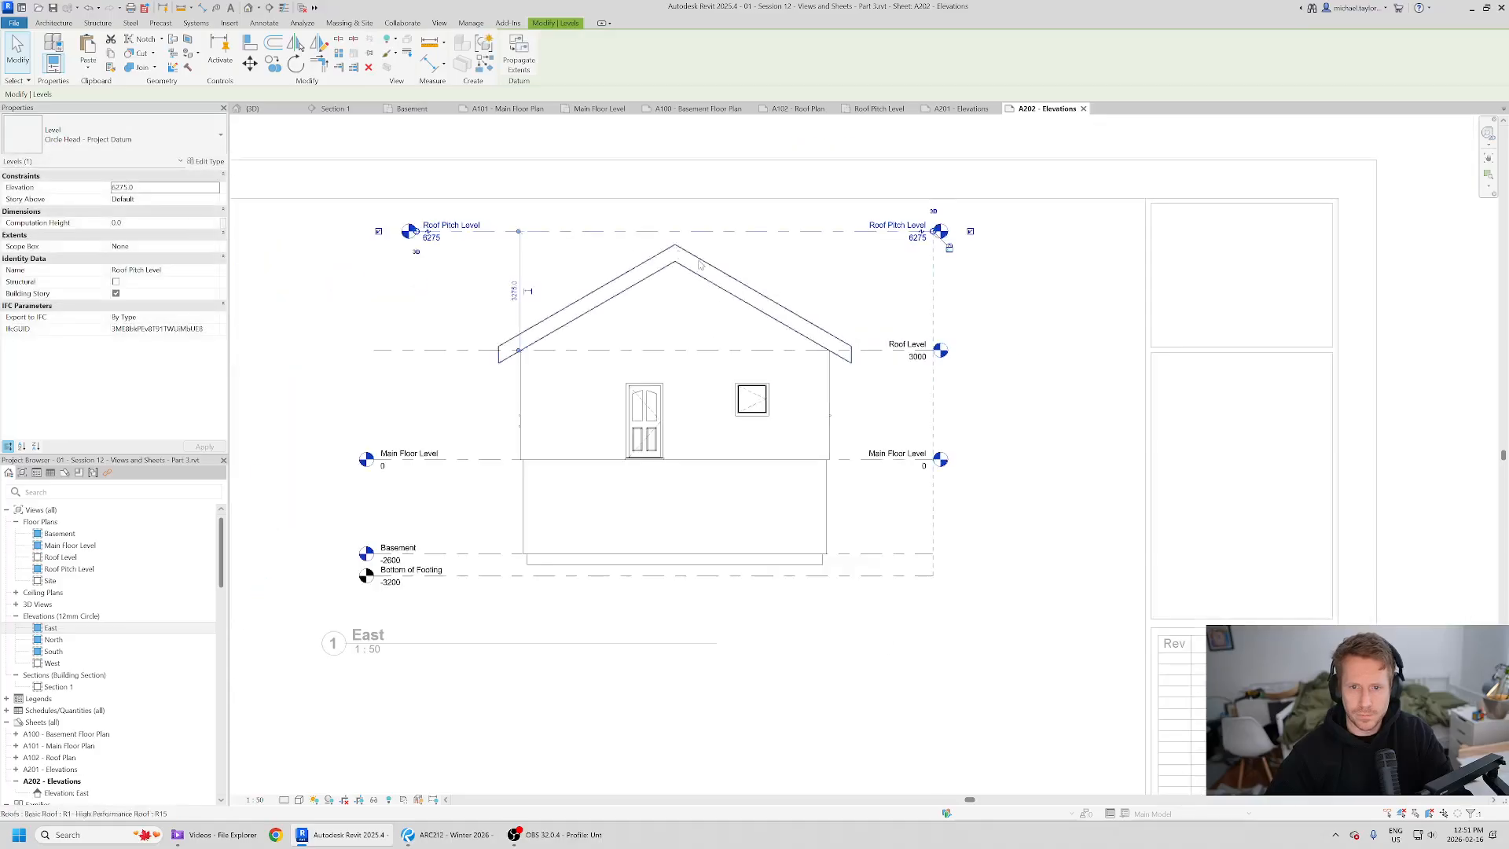
drag(362, 351, 377, 348)
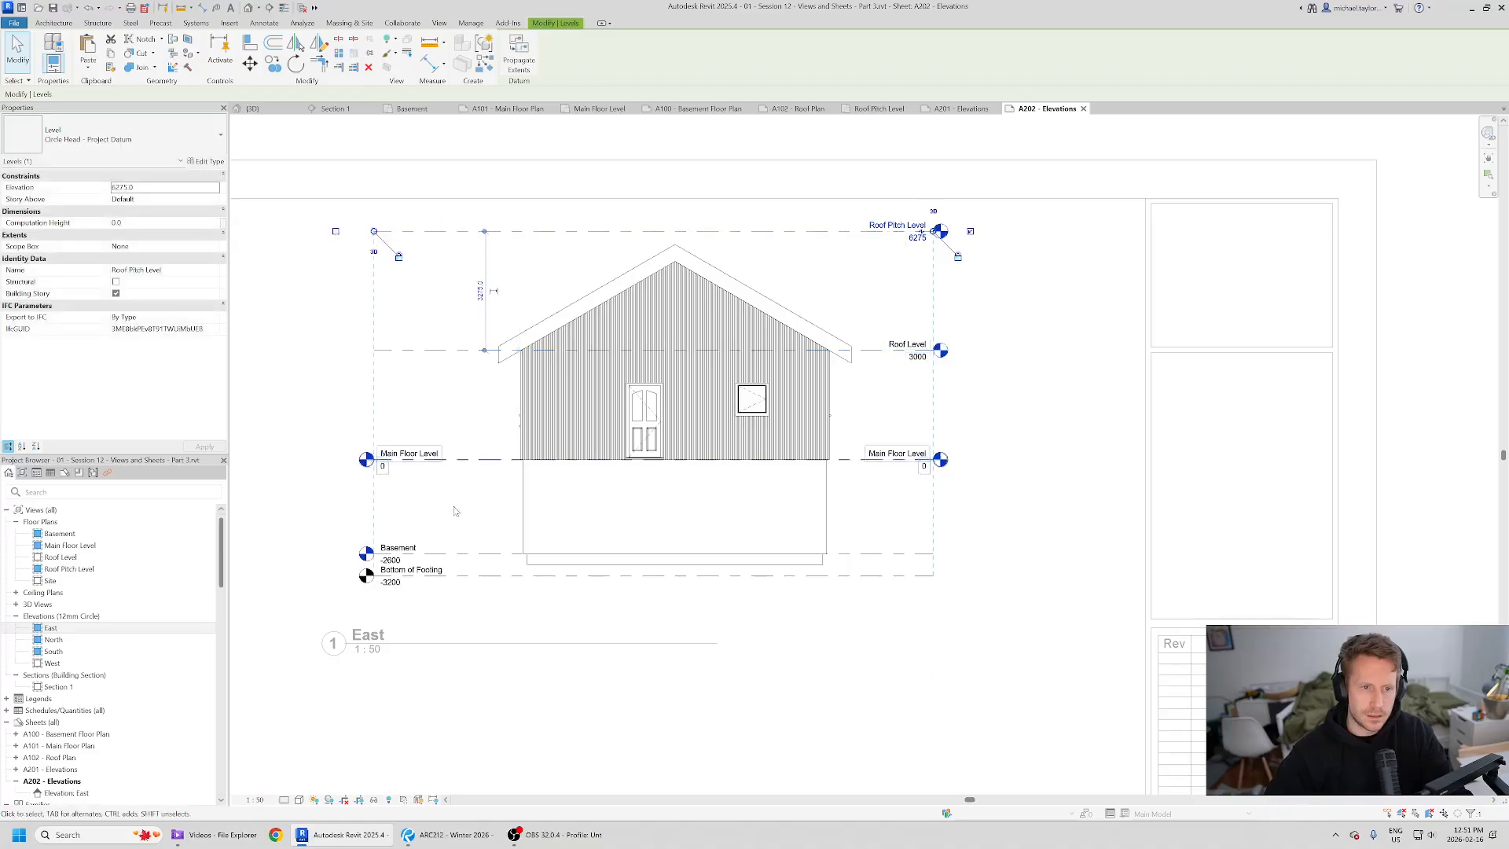
- Hide the left-end level heads of the Main Floor Level and Bottom of Footing levels
click(351, 464)
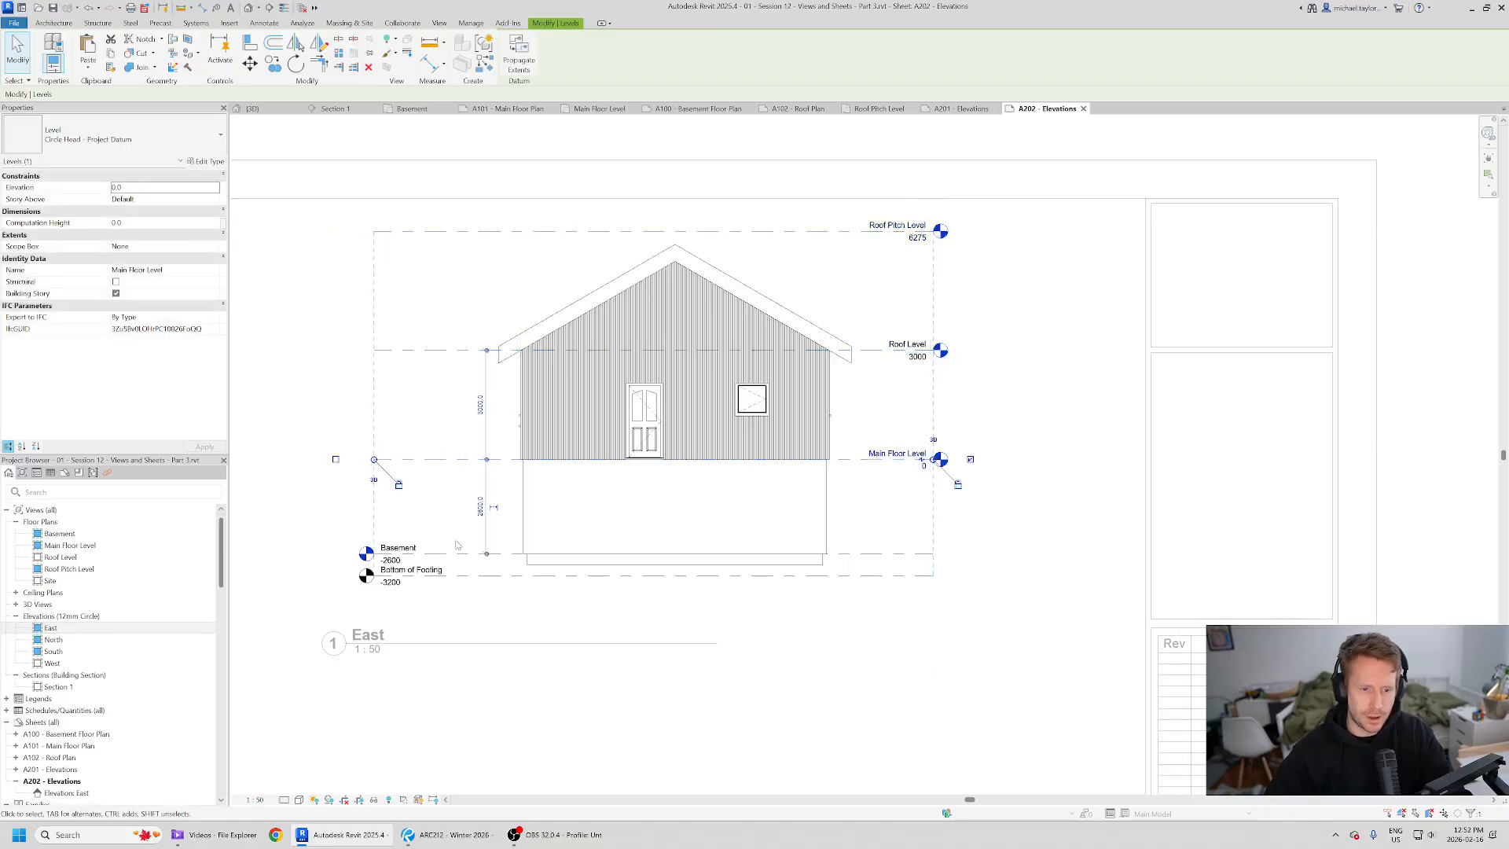
click(384, 577)
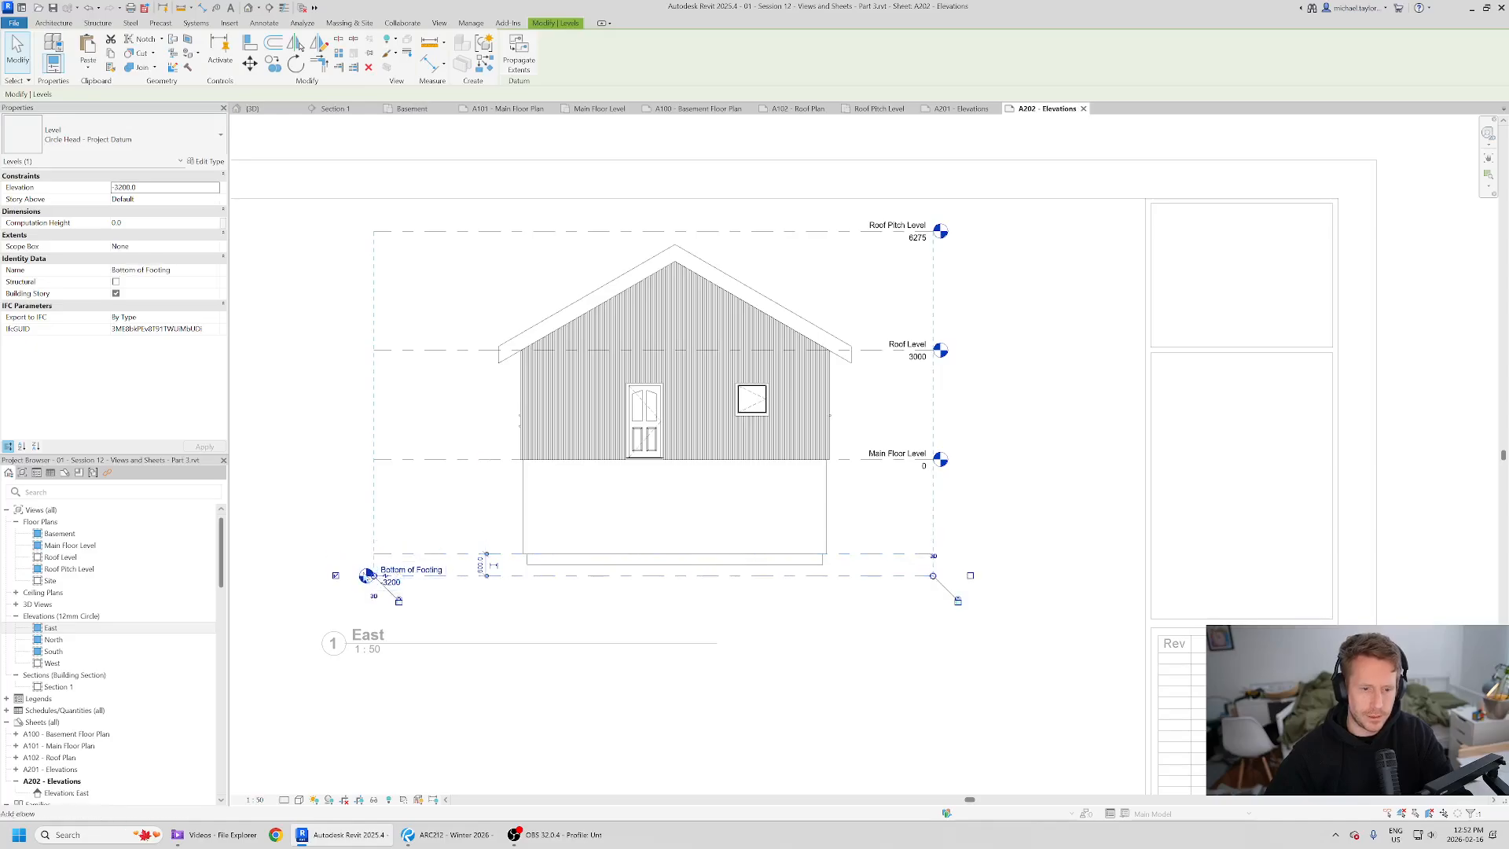
click(336, 576)
- Deactivate the East view and shift the viewport across the sheet
scroll(622, 346, down, 3)
click(1216, 496)
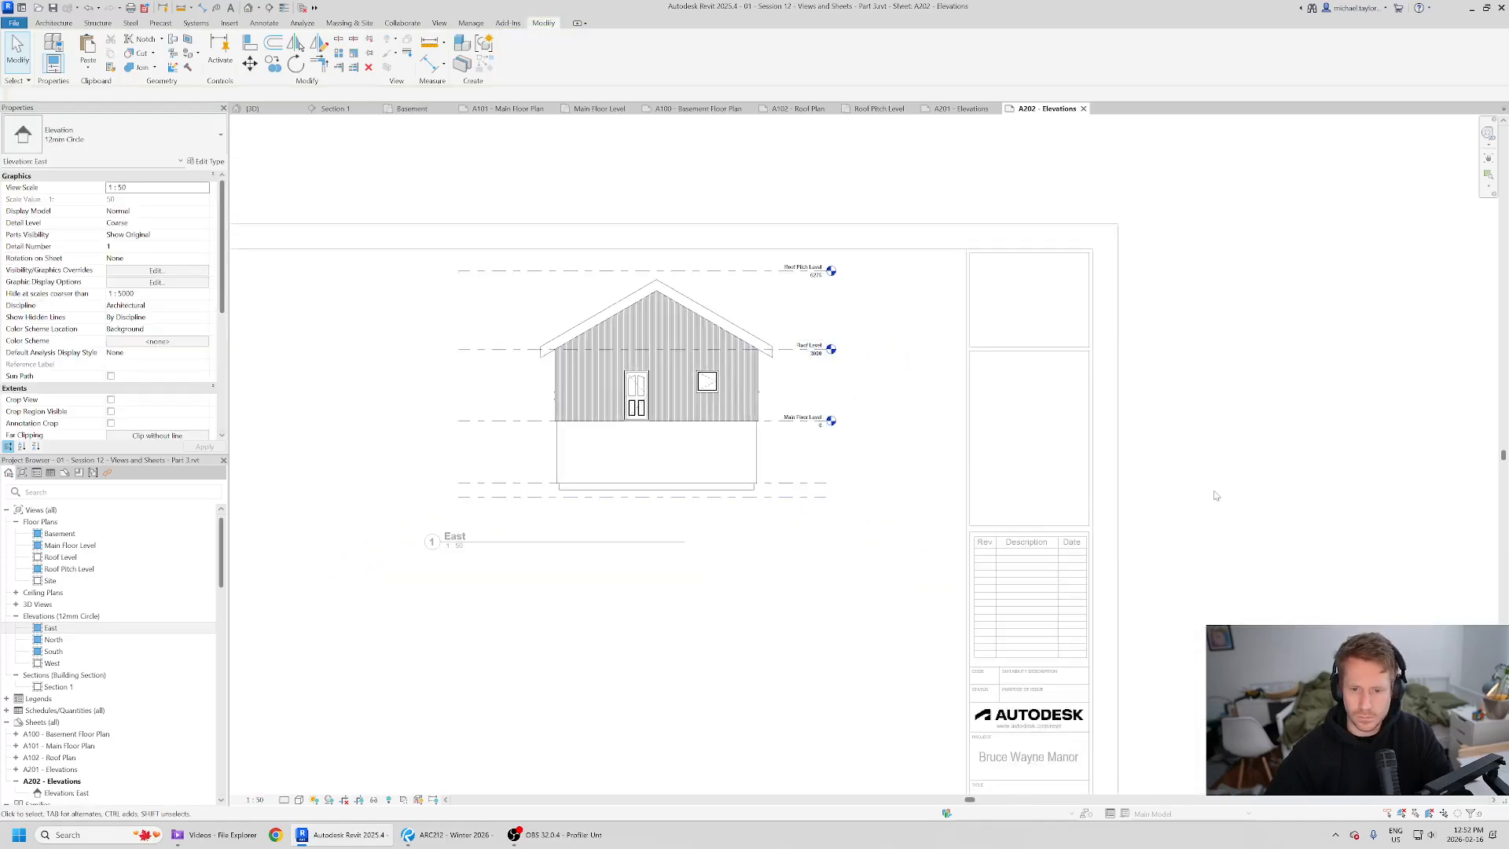
click(597, 543)
drag(733, 390, 817, 390)
- Compare the sheet layout with the reference PDF
key(alt+Tab)
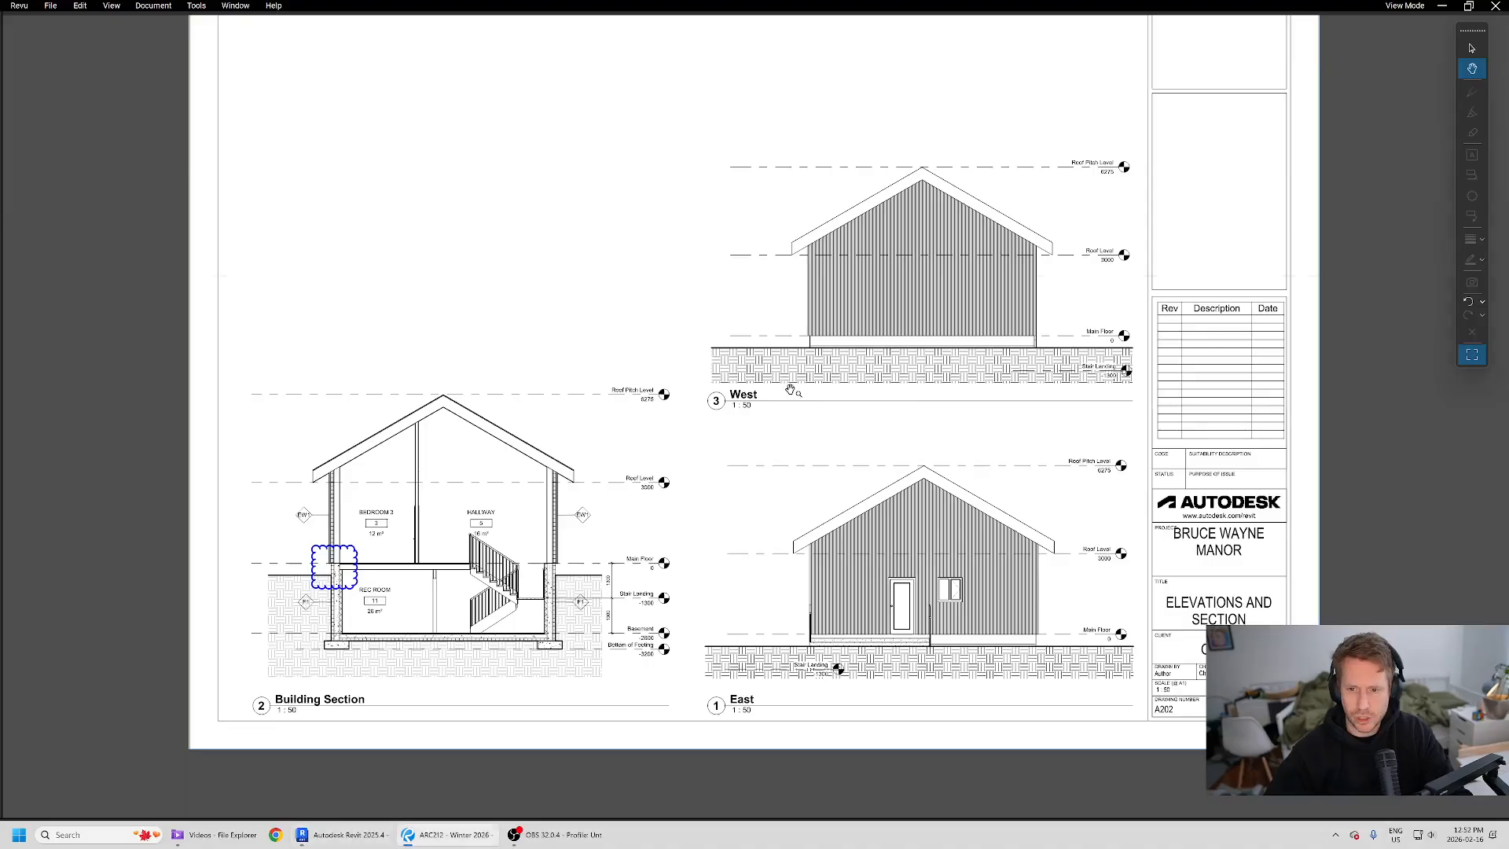
key(alt+Tab)
key(alt+Tab)
key(alt+Tab)
- Move the East viewport down to the sheet's lower area next to the title block
scroll(830, 359, down, 1)
drag(788, 421, 801, 657)
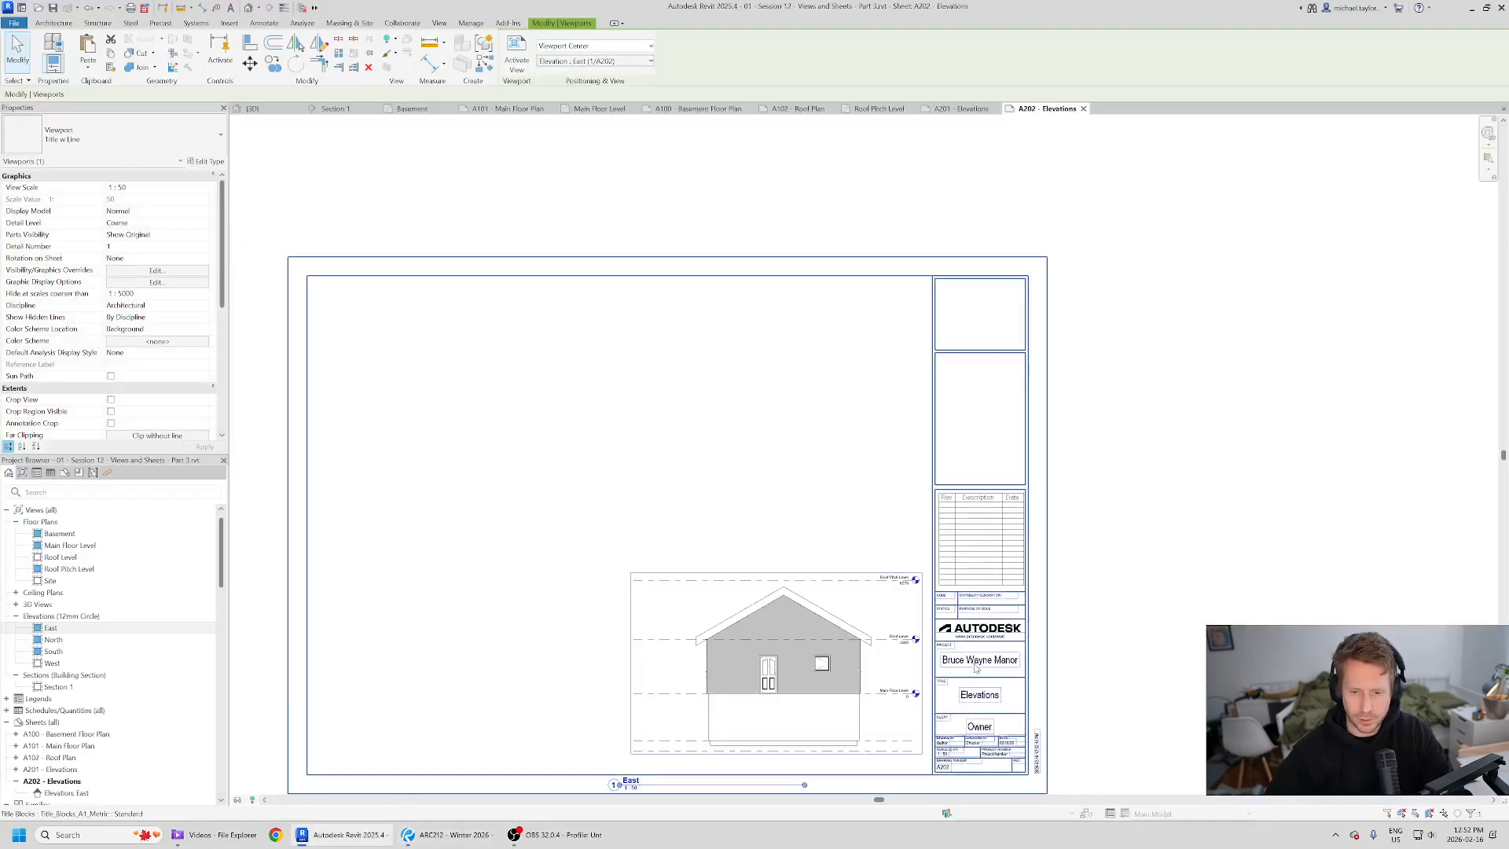
key(alt+Tab)
key(alt+Tab)
click(751, 733)
scroll(736, 663, up, 2)
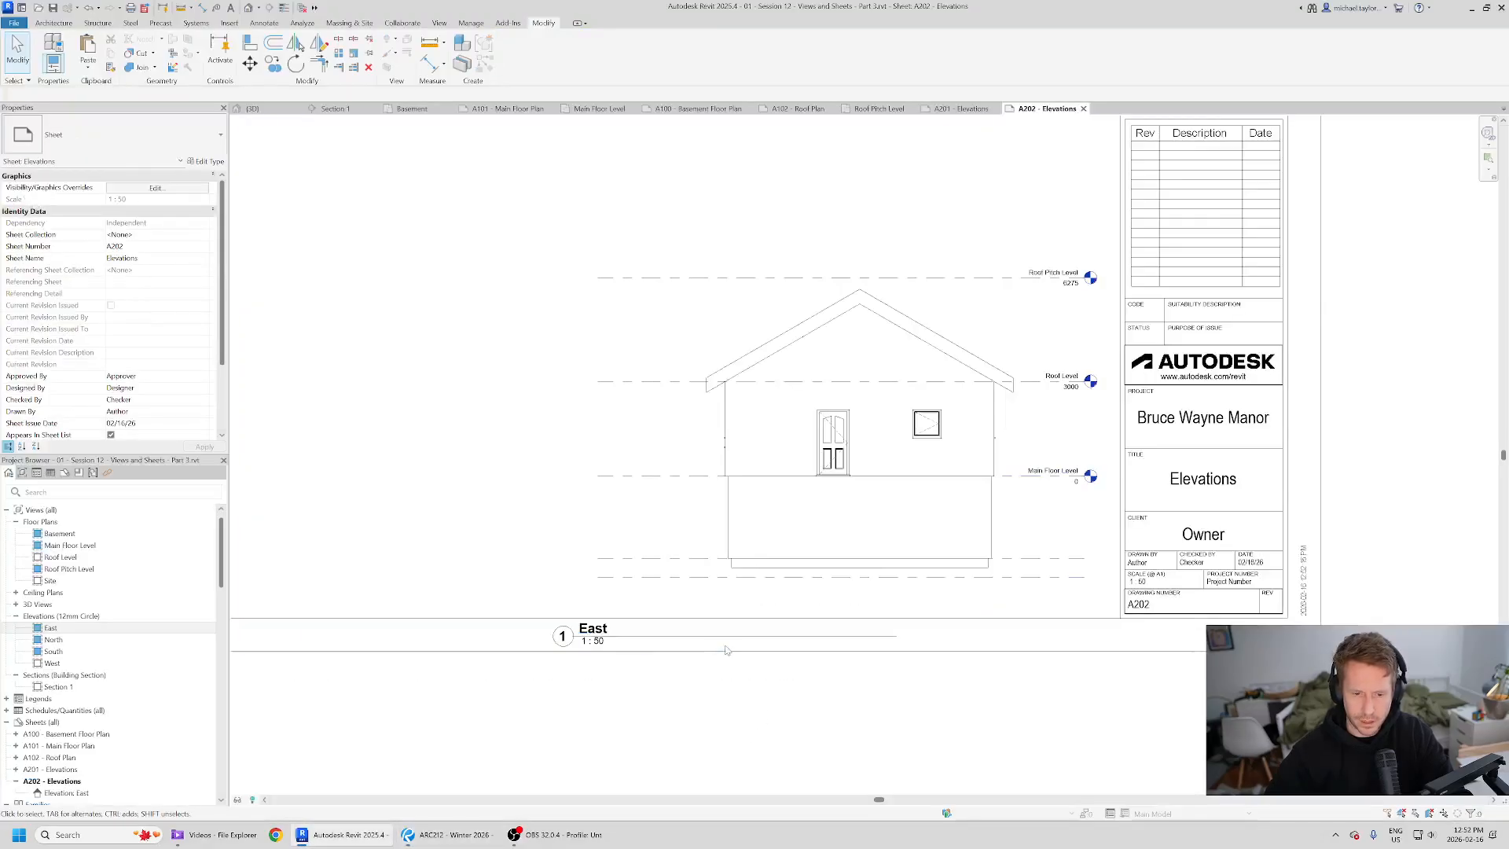
- Move the East view title up closer to the elevation drawing
click(737, 637)
drag(736, 637, 775, 607)
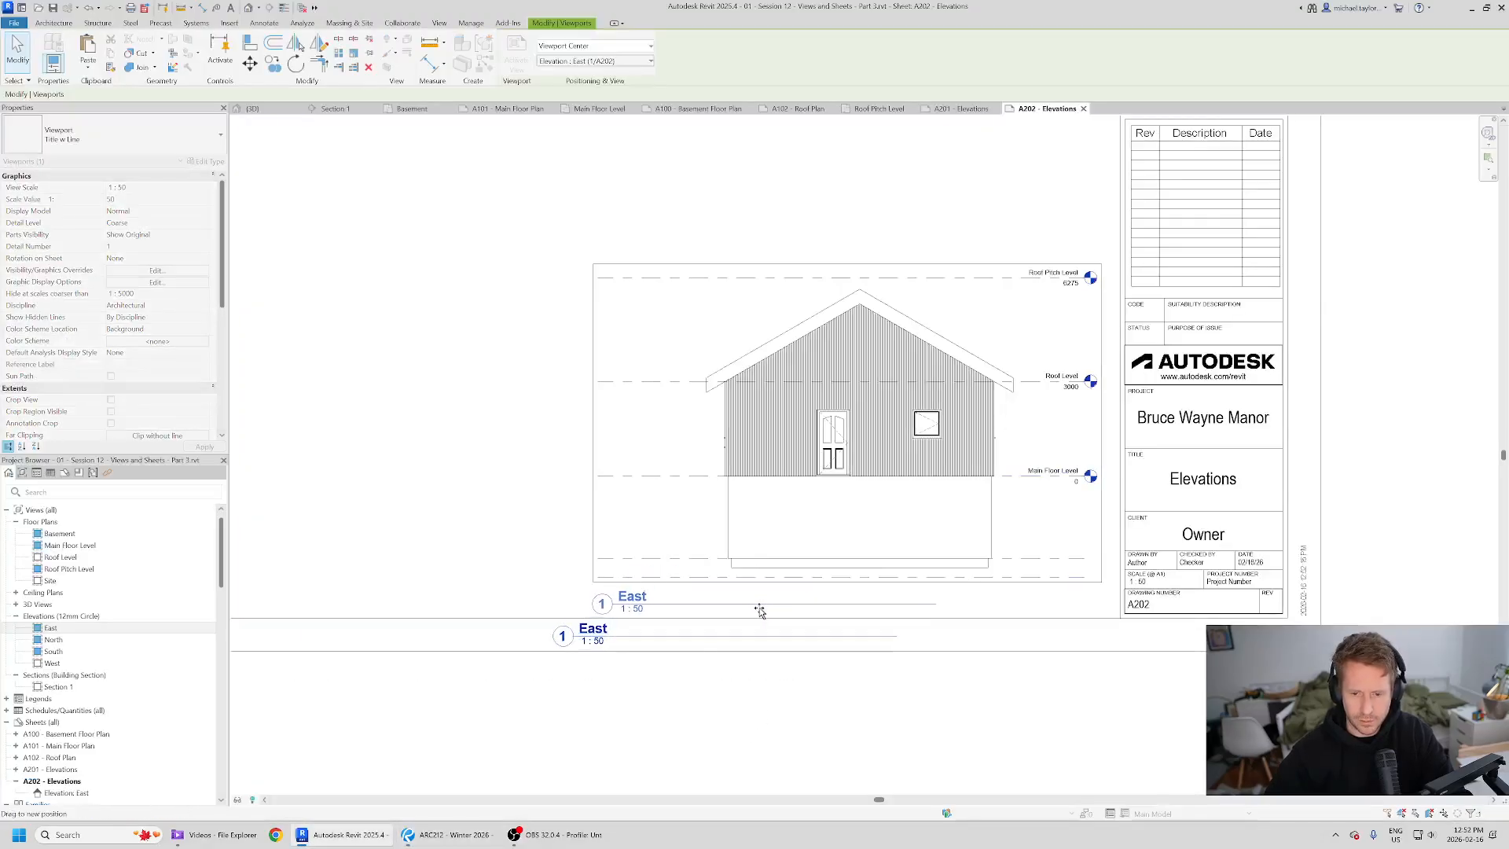
click(771, 674)
- Activate the East viewport and turn on its crop region visibility
click(924, 488)
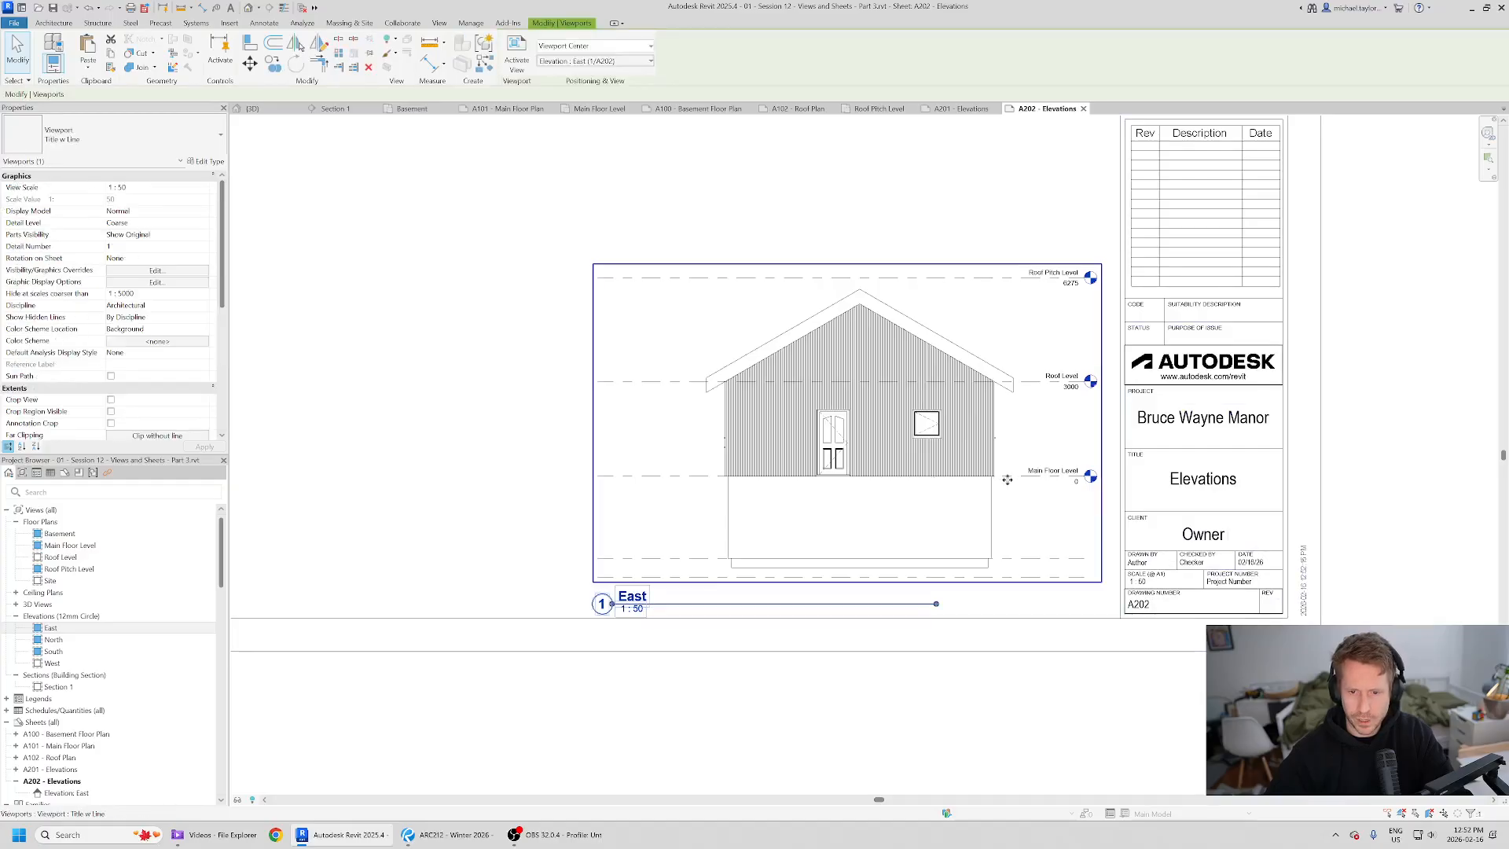
double_click(1016, 529)
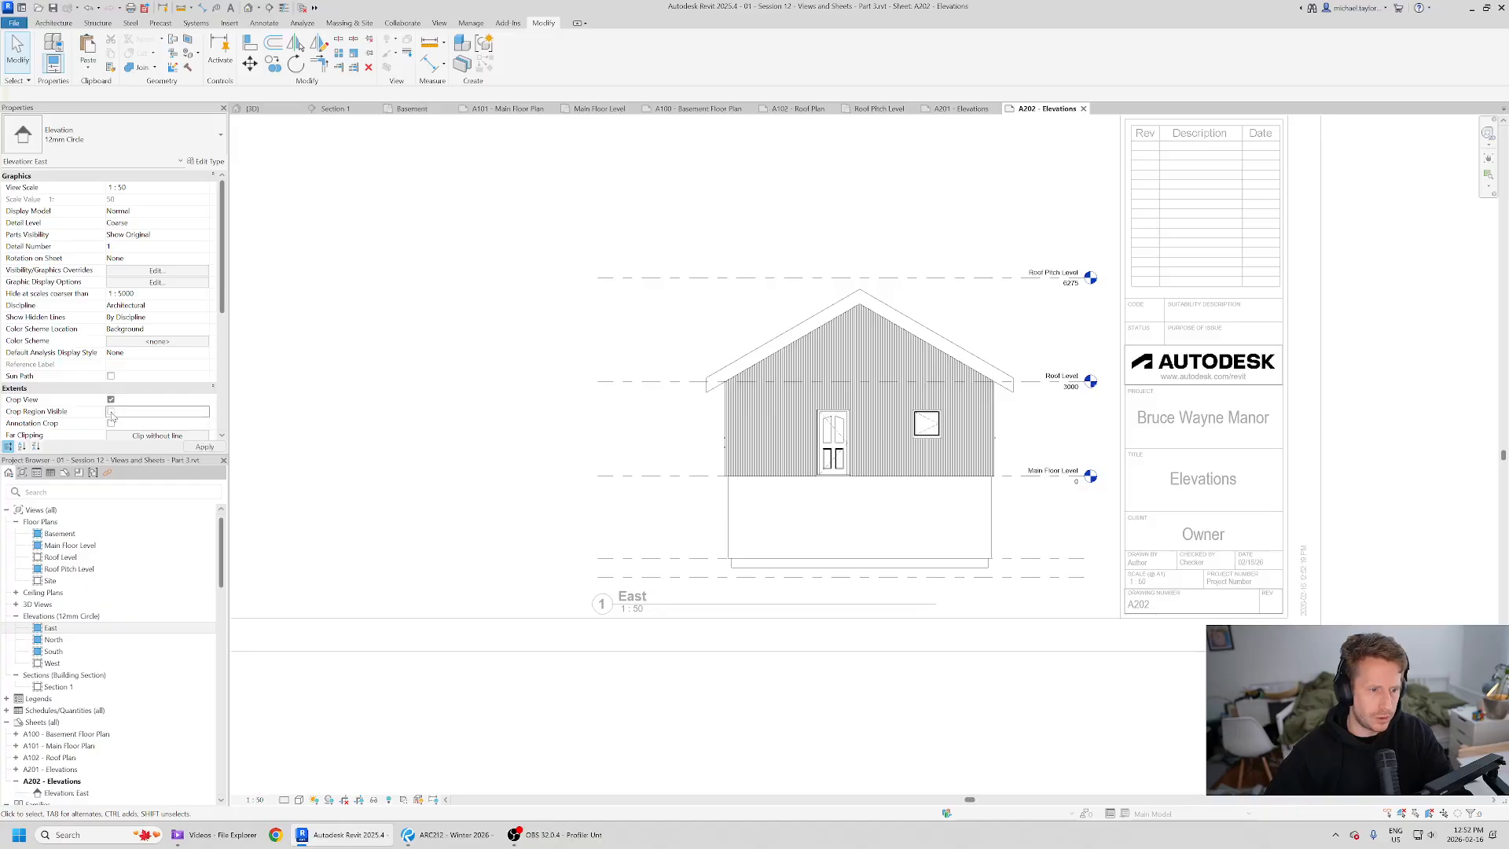
click(111, 411)
- Crop the East view by raising the bottom crop edge and pulling the left edge inward
click(994, 608)
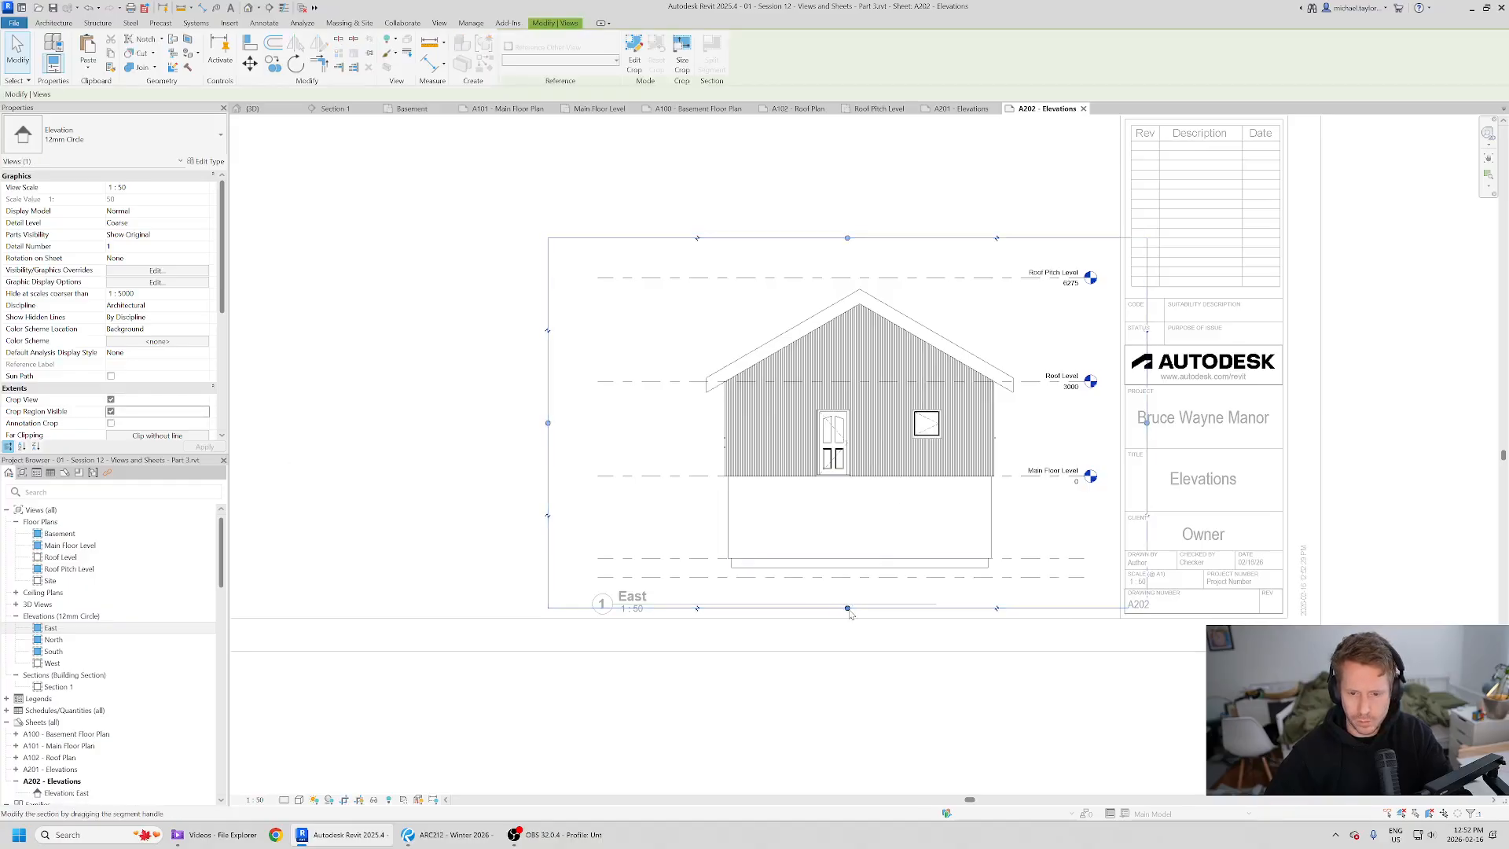
drag(848, 609, 862, 503)
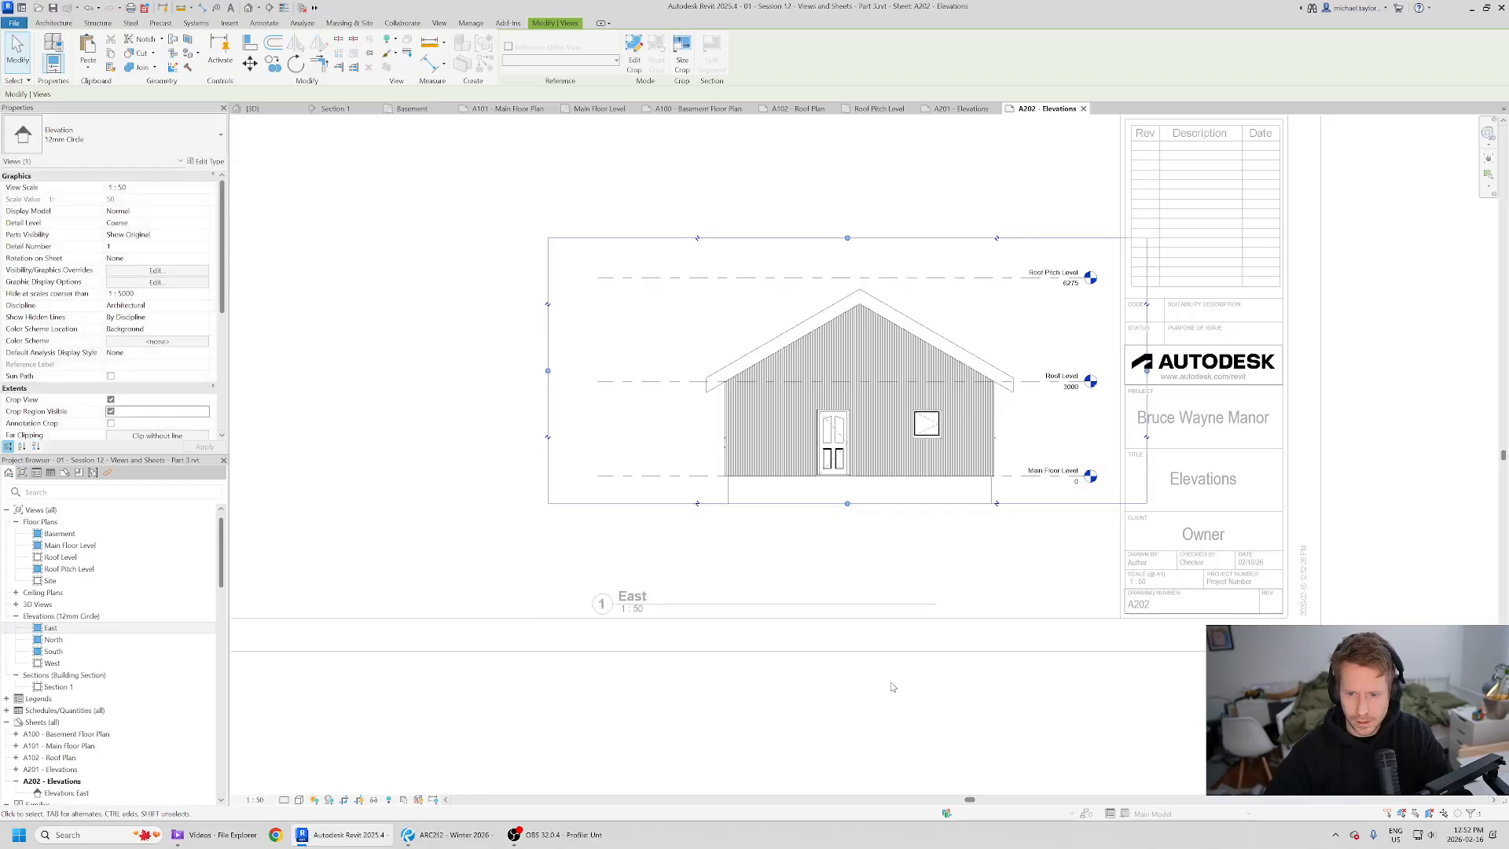
click(882, 694)
click(548, 371)
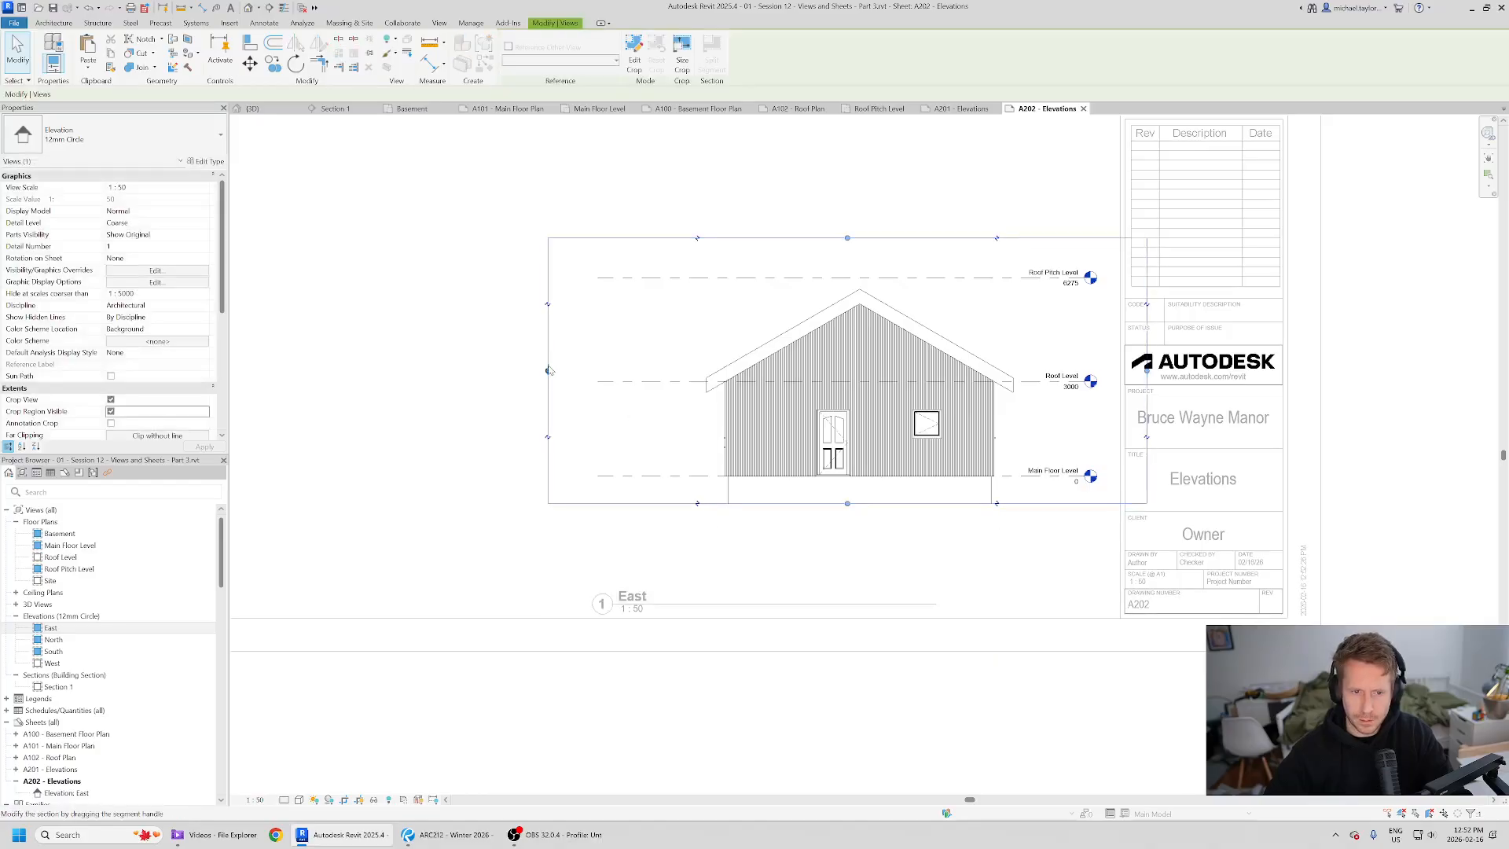
drag(549, 370, 595, 370)
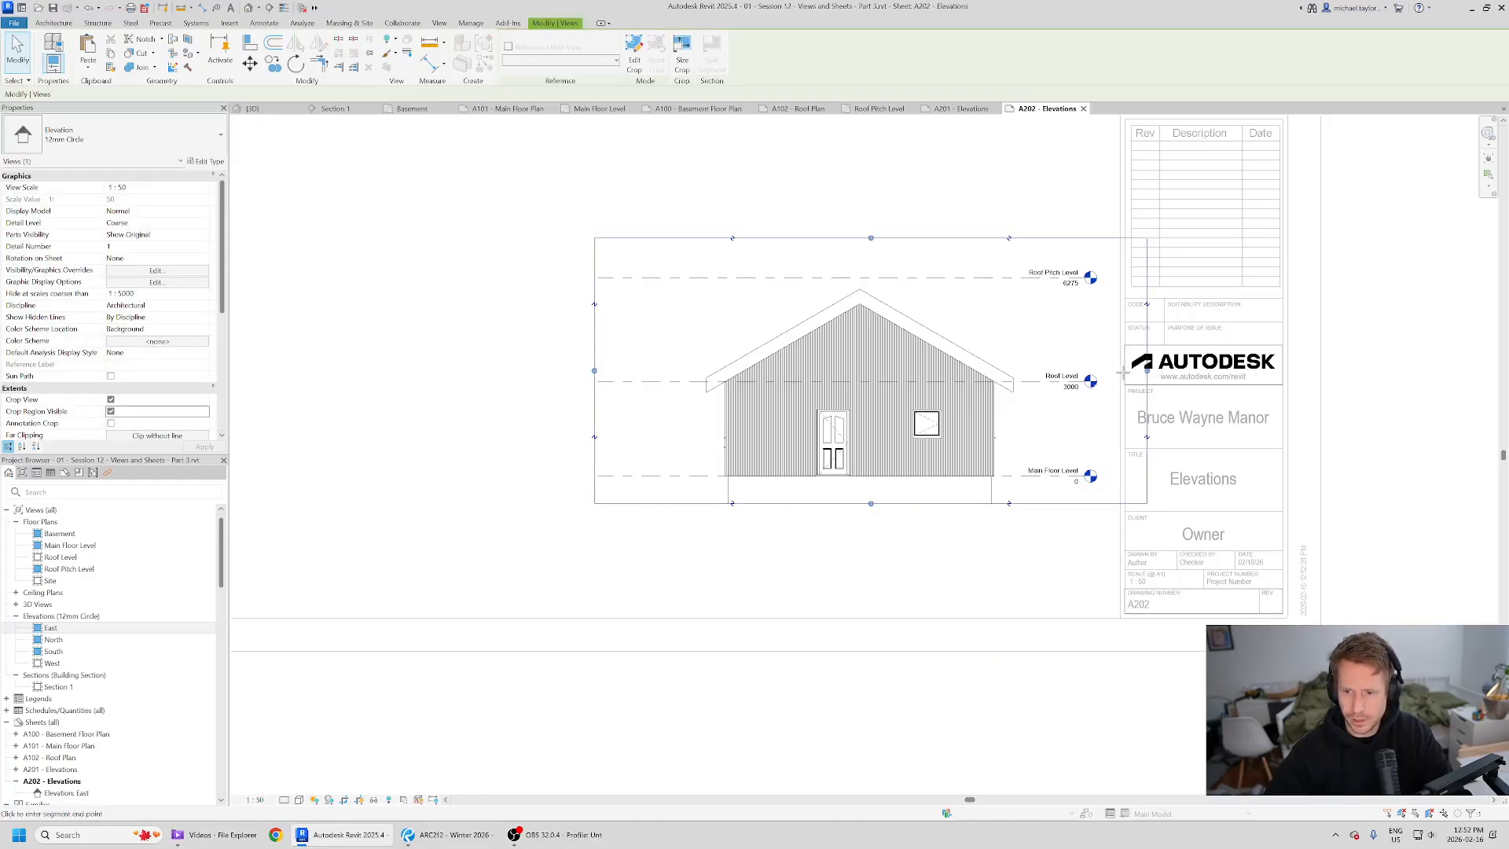
- Compare the cropped elevation against the reference PDF
key(alt+Tab)
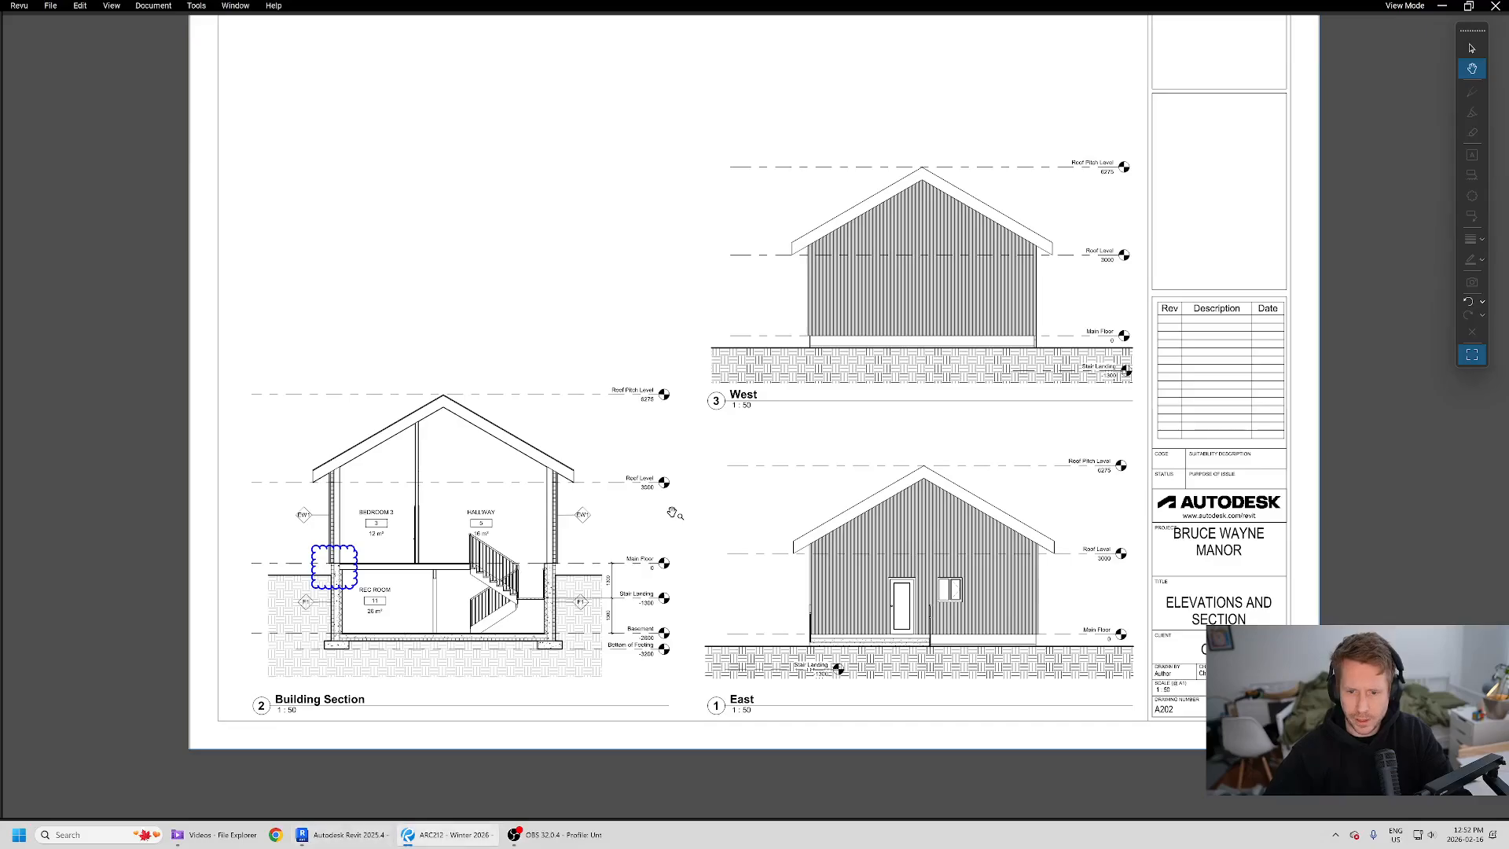
key(alt+Tab)
key(alt+Tab)
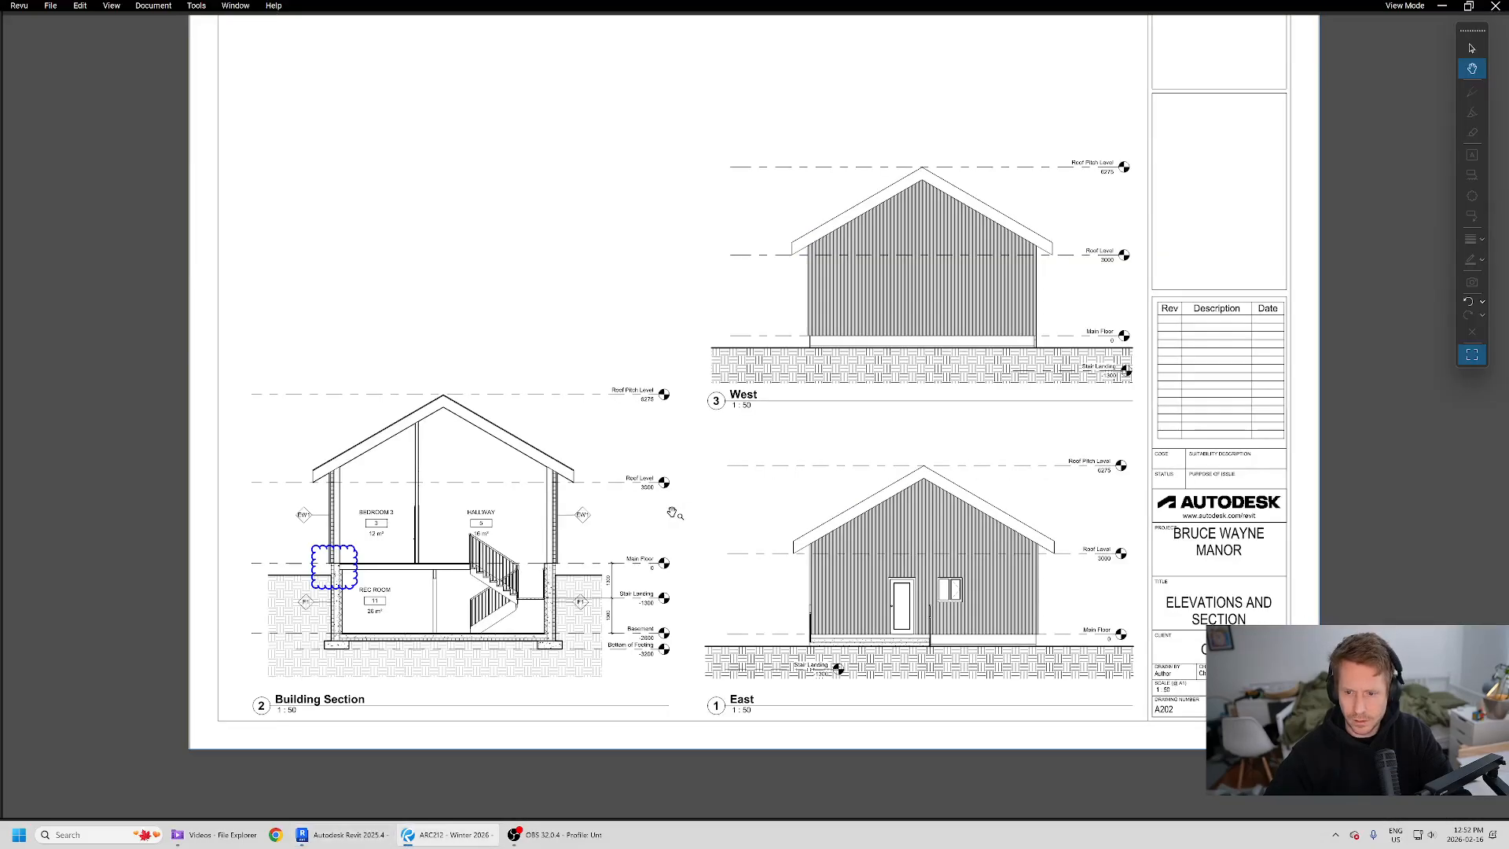
key(alt+Tab)
- Deactivate the East view and select its viewport on the sheet
double_click(874, 699)
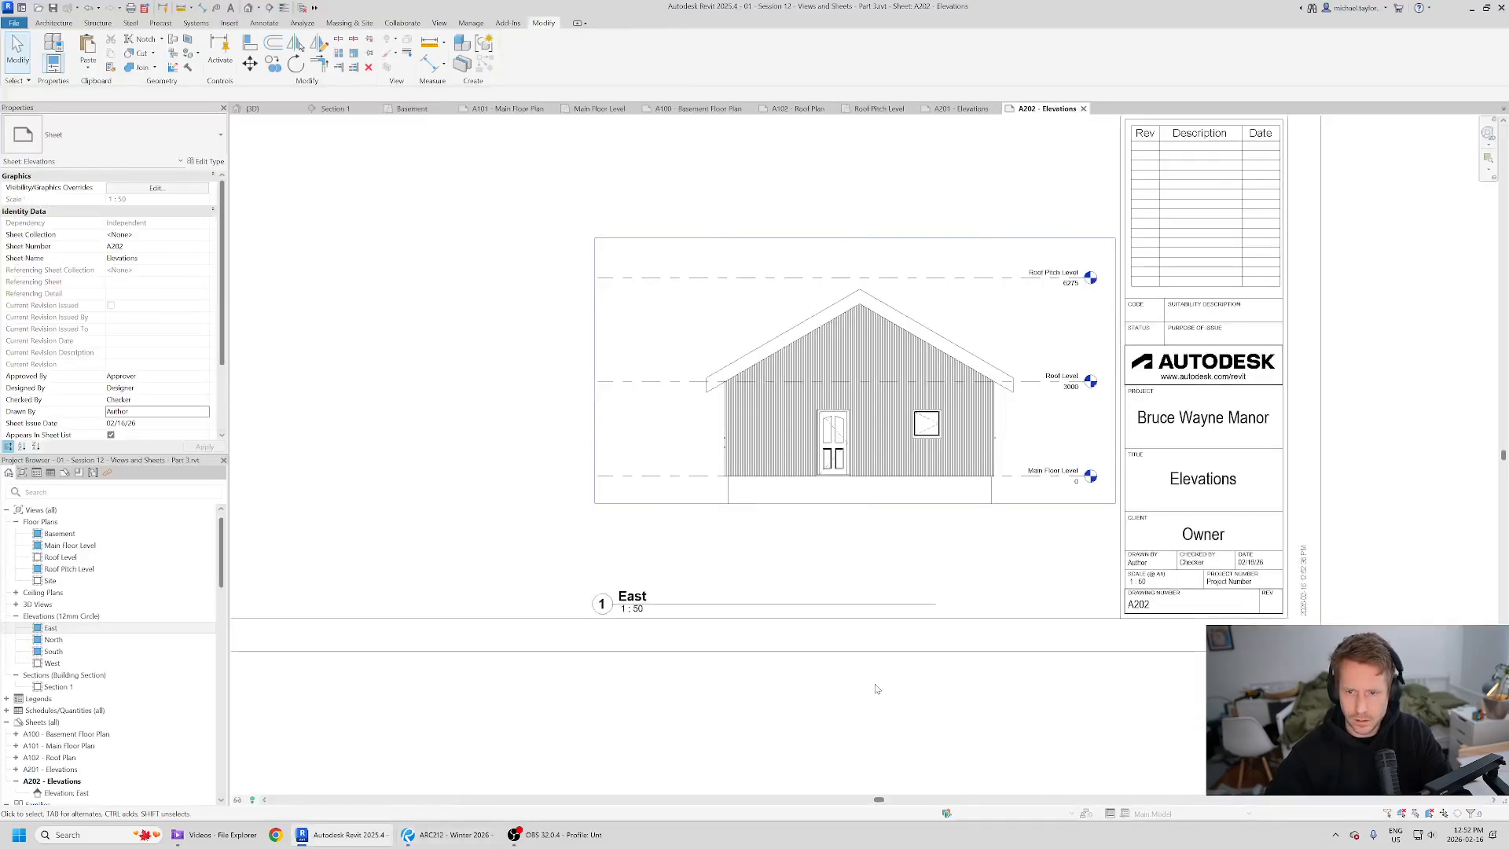
click(904, 411)
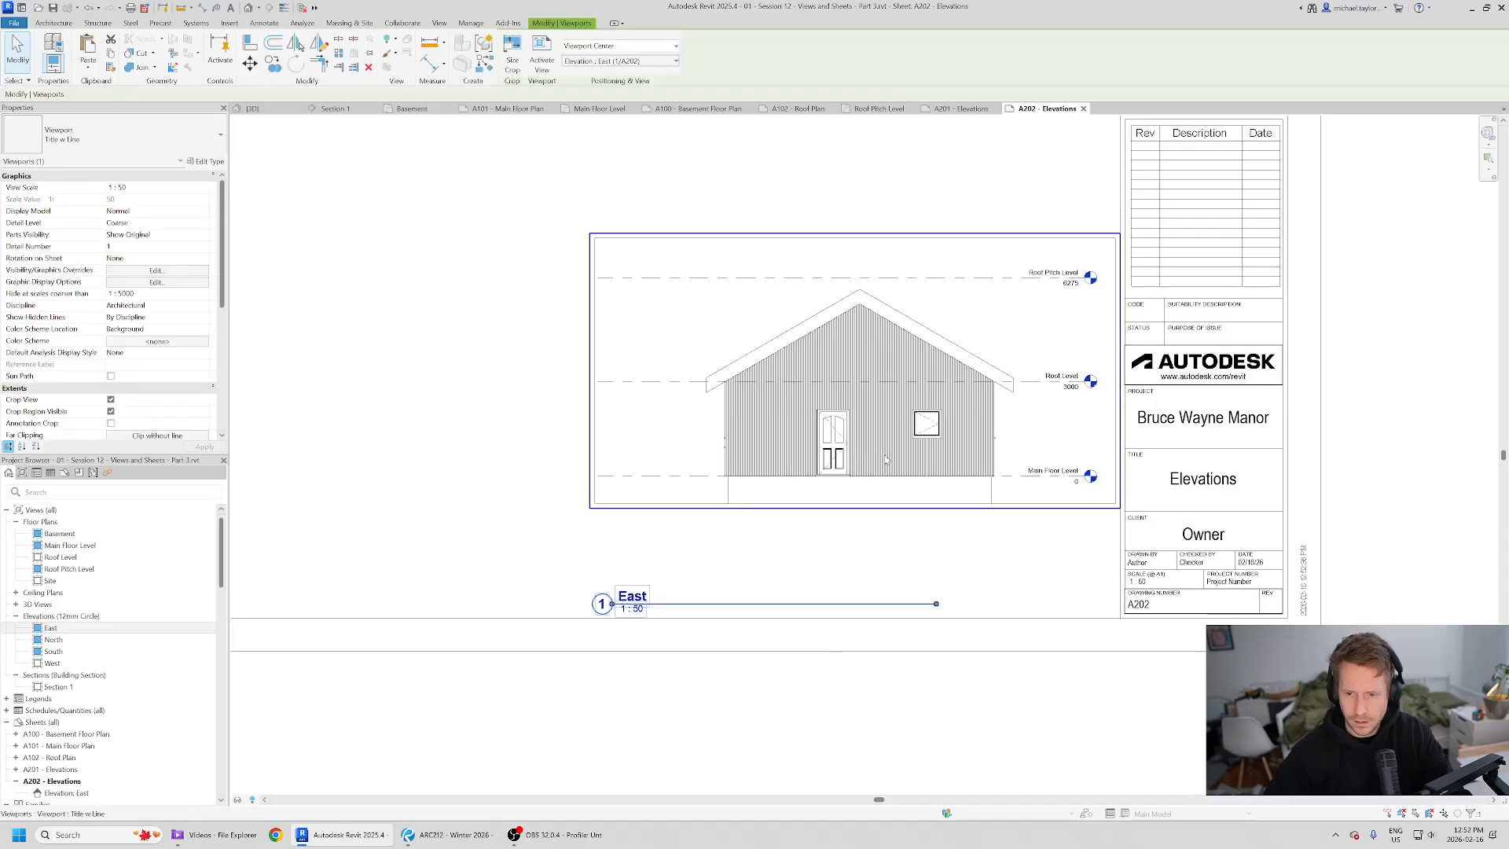
- Move the East viewport lower on the sheet, nudge it into position and bring its title up beneath the view
drag(884, 416, 884, 455)
key(Down)
key(Up)
key(Down)
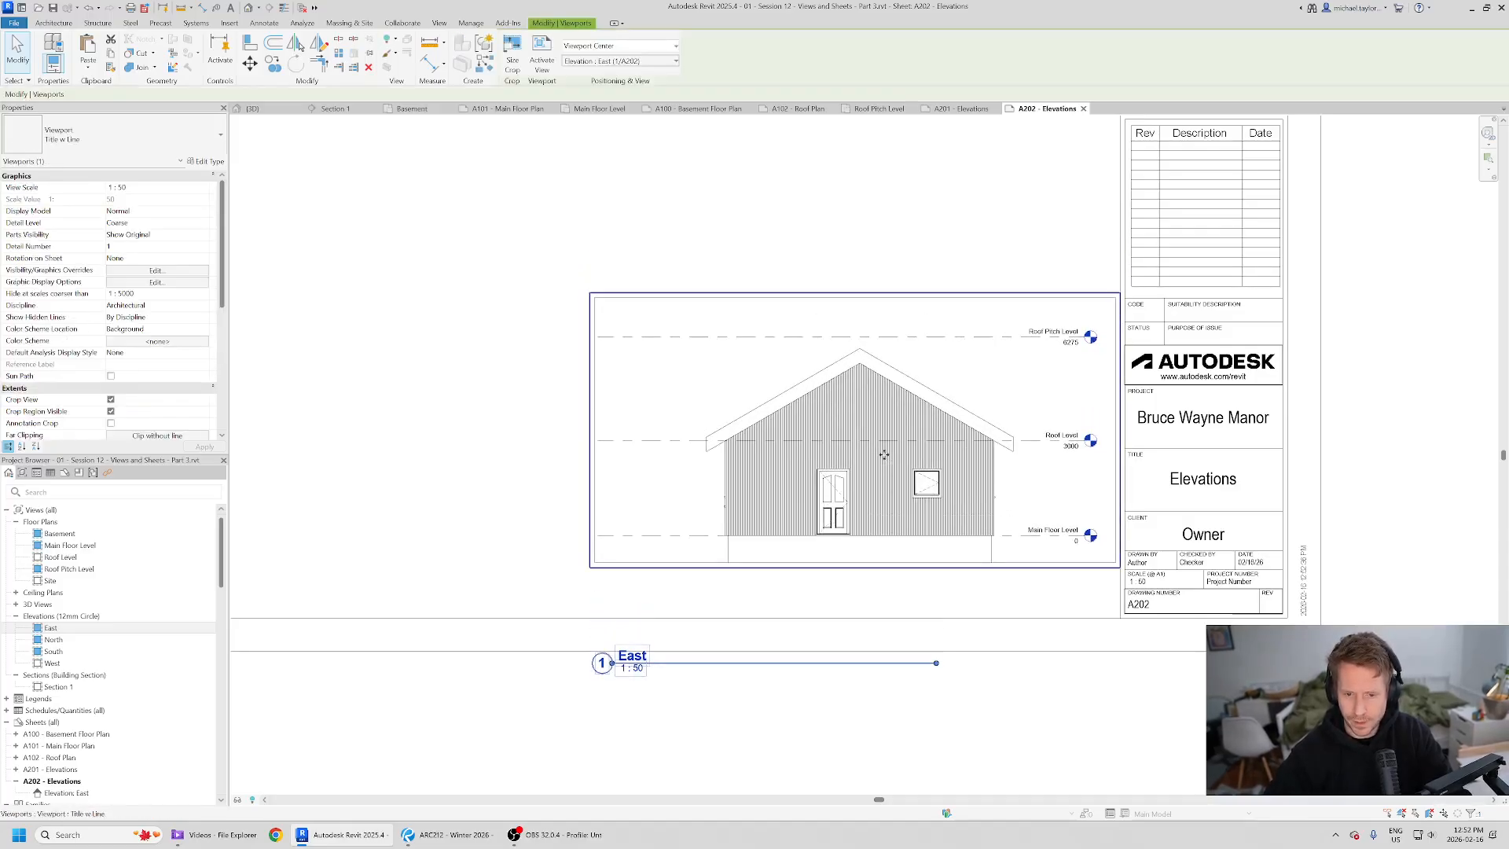
drag(795, 670, 771, 597)
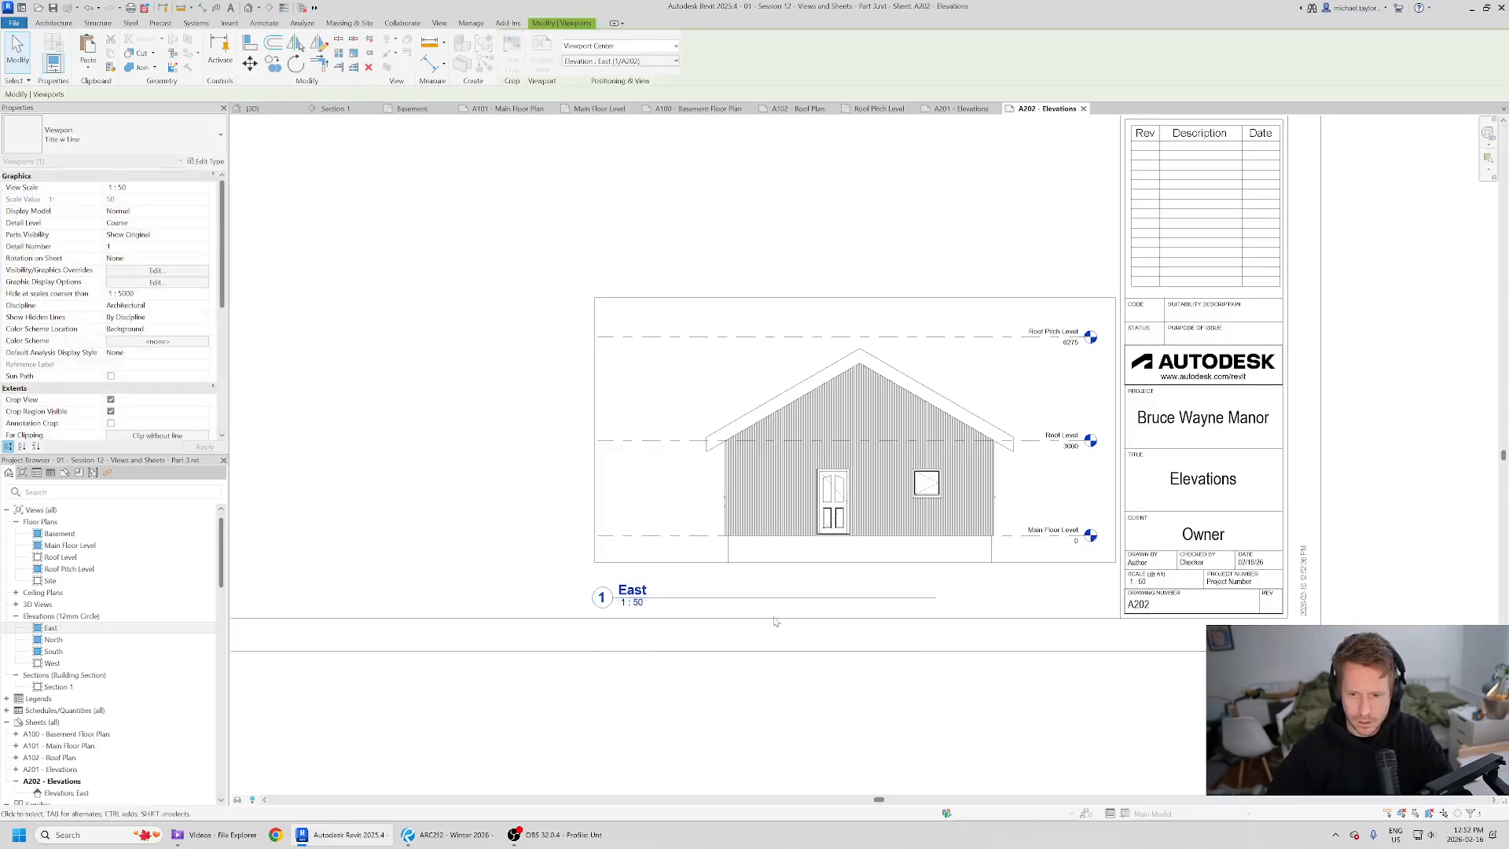
- Compare the sheet layout against the reference PDF
scroll(772, 621, down, 2)
key(alt+Tab)
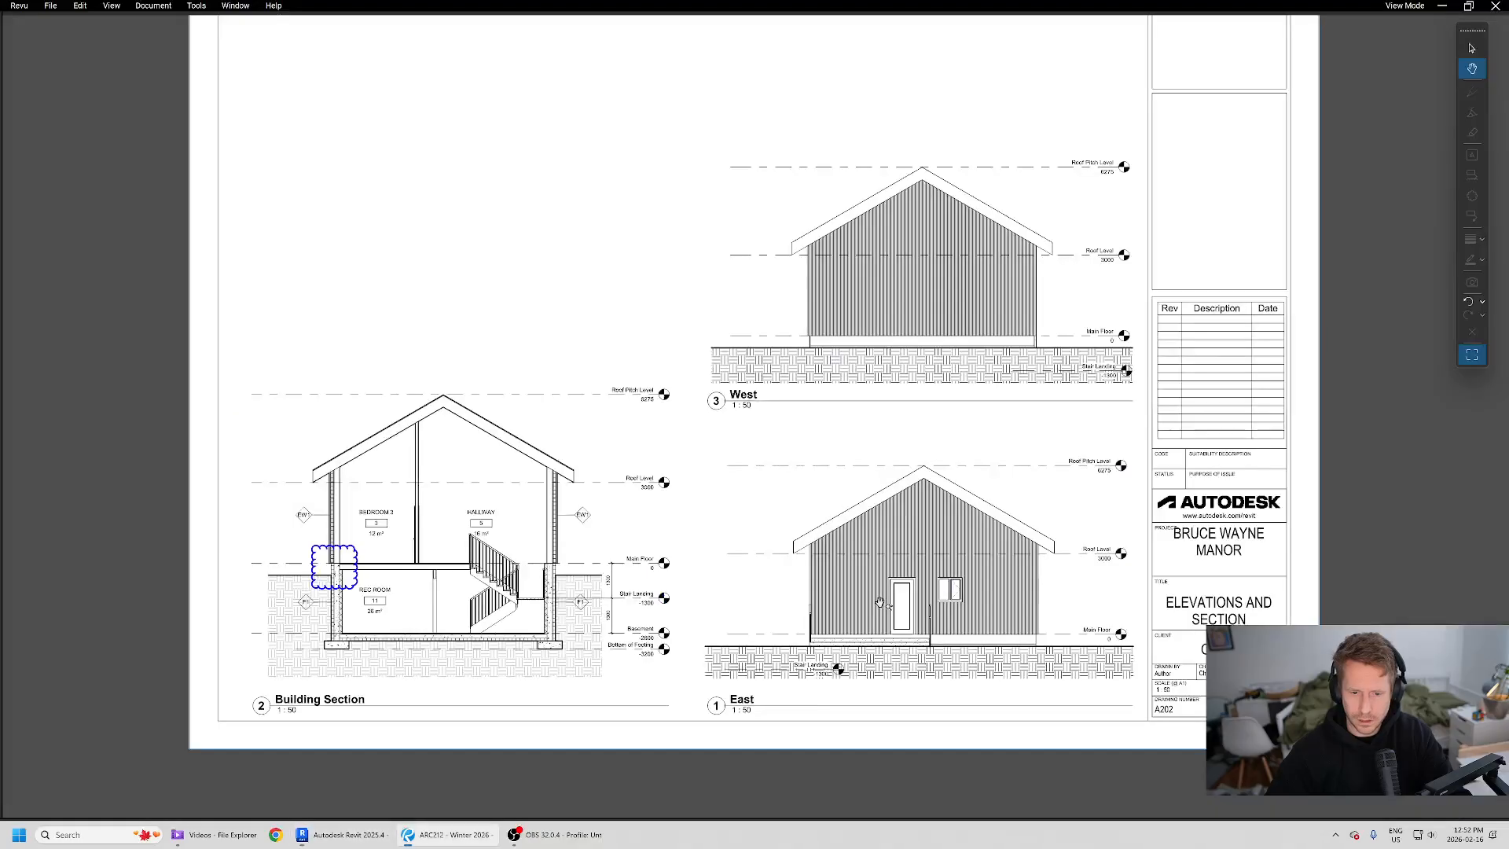
key(alt+Tab)
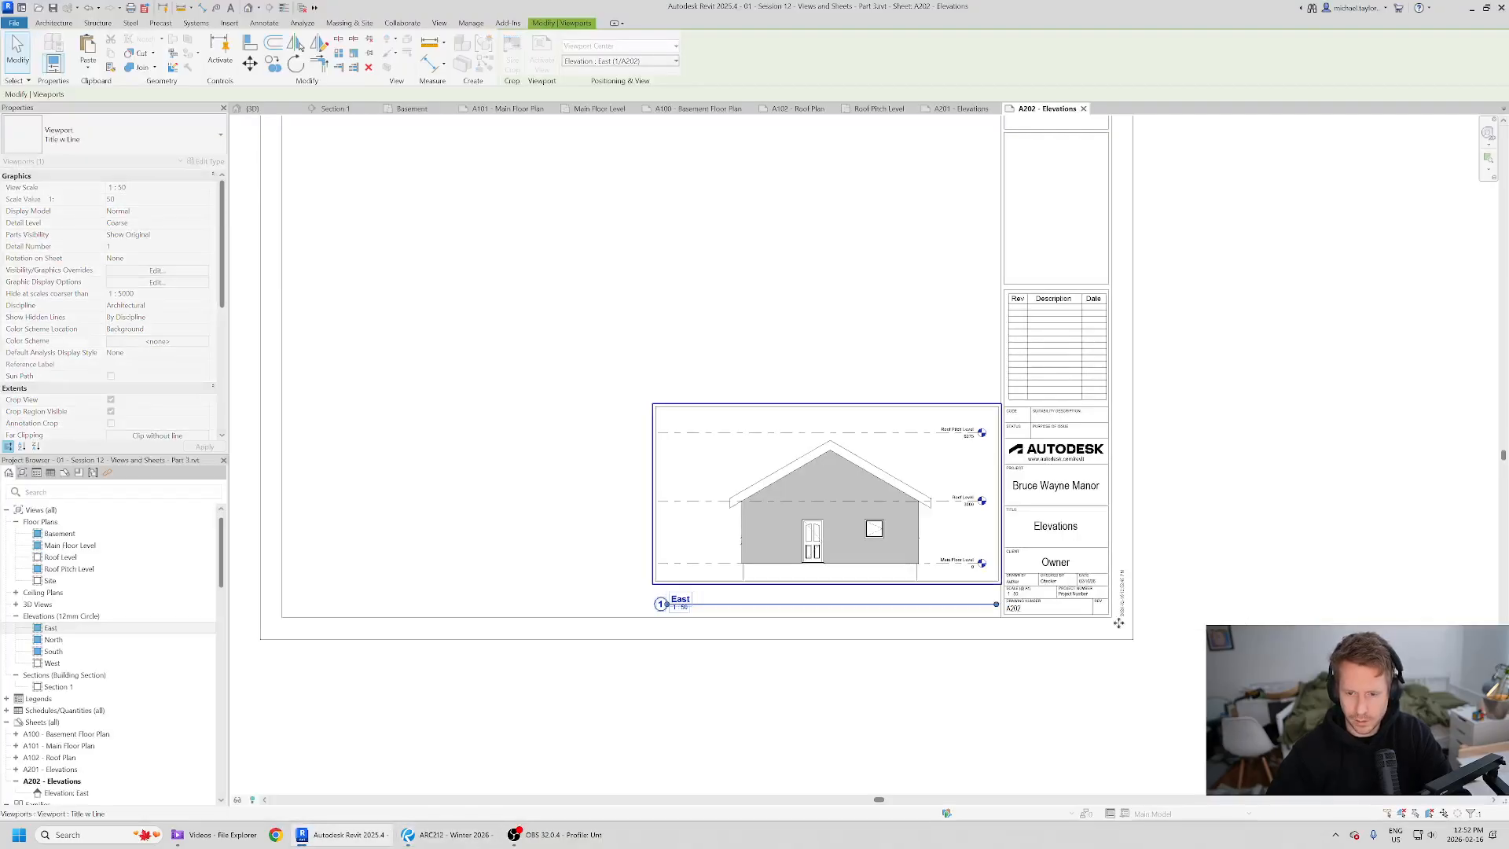
- Place the West elevation view on the sheet above the East viewport and set its view scale to 1:50
scroll(943, 552, down, 1)
click(89, 665)
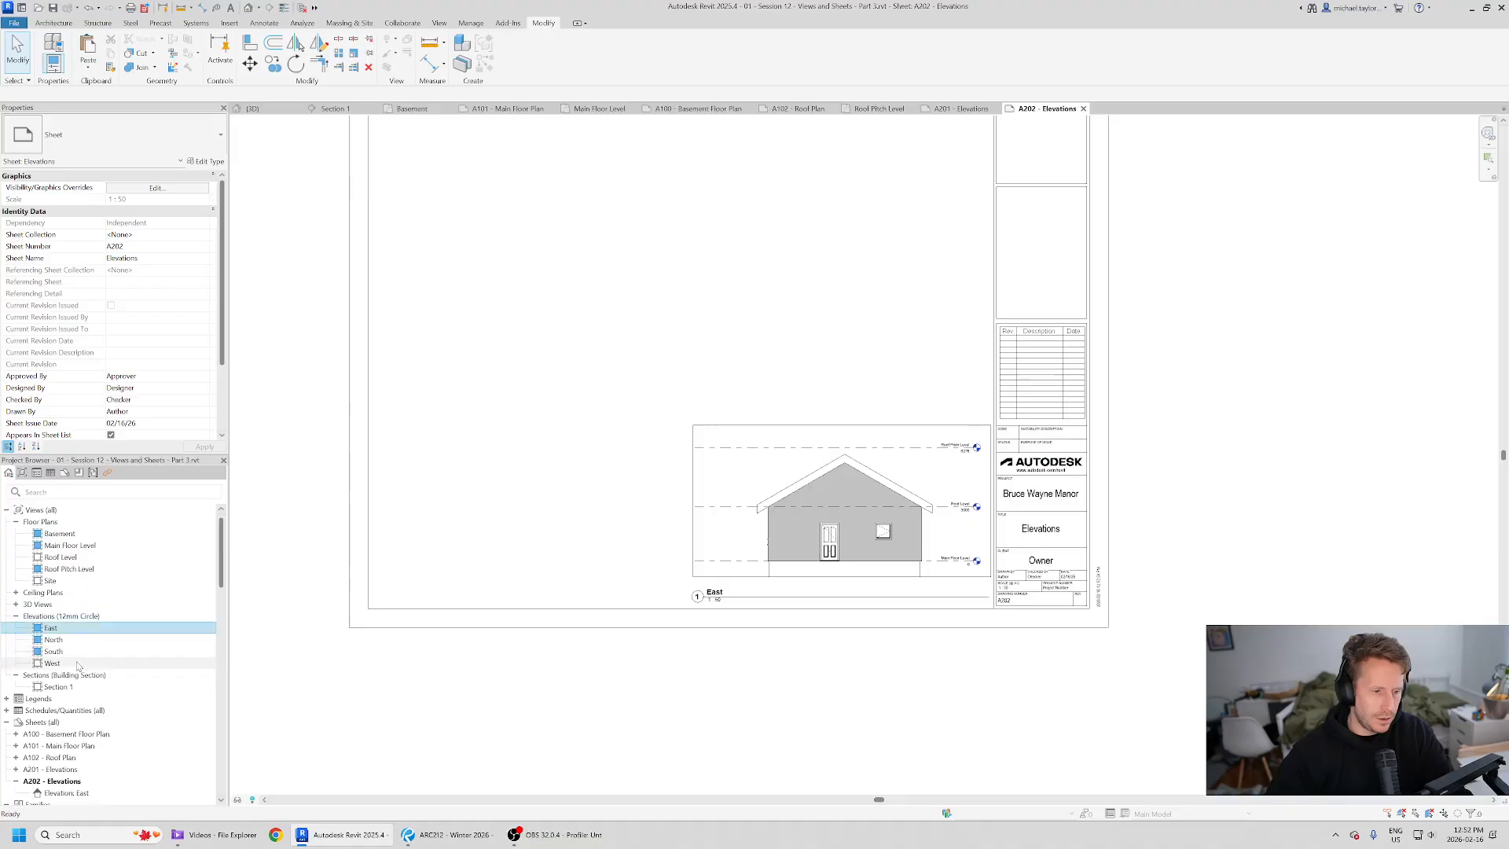
drag(726, 313, 838, 282)
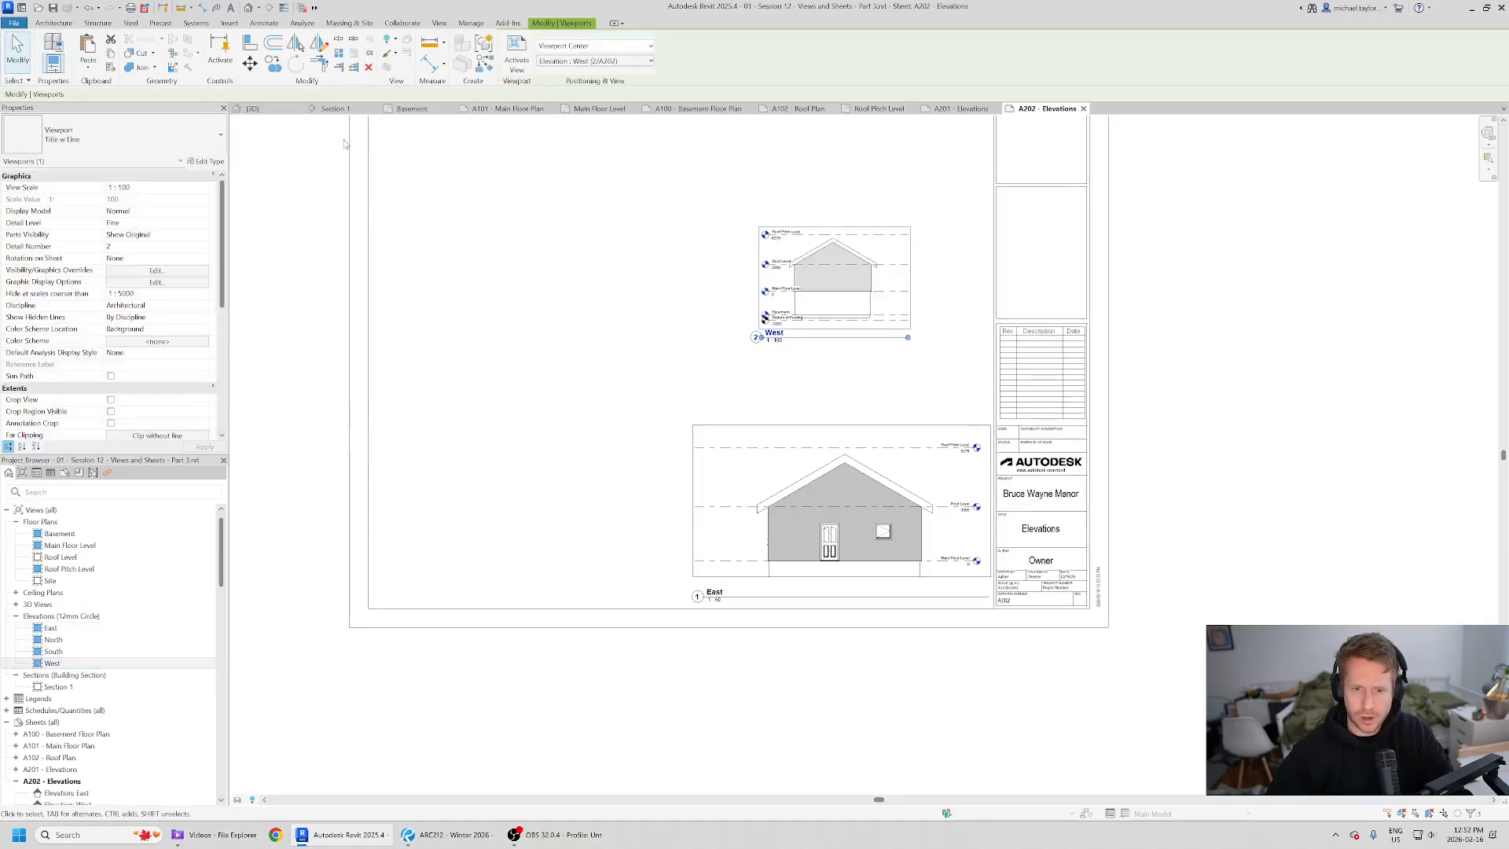
click(204, 190)
click(174, 220)
- Activate the West view and turn on the level bubbles at the right ends of all its levels
scroll(844, 239, up, 1)
right_click(862, 243)
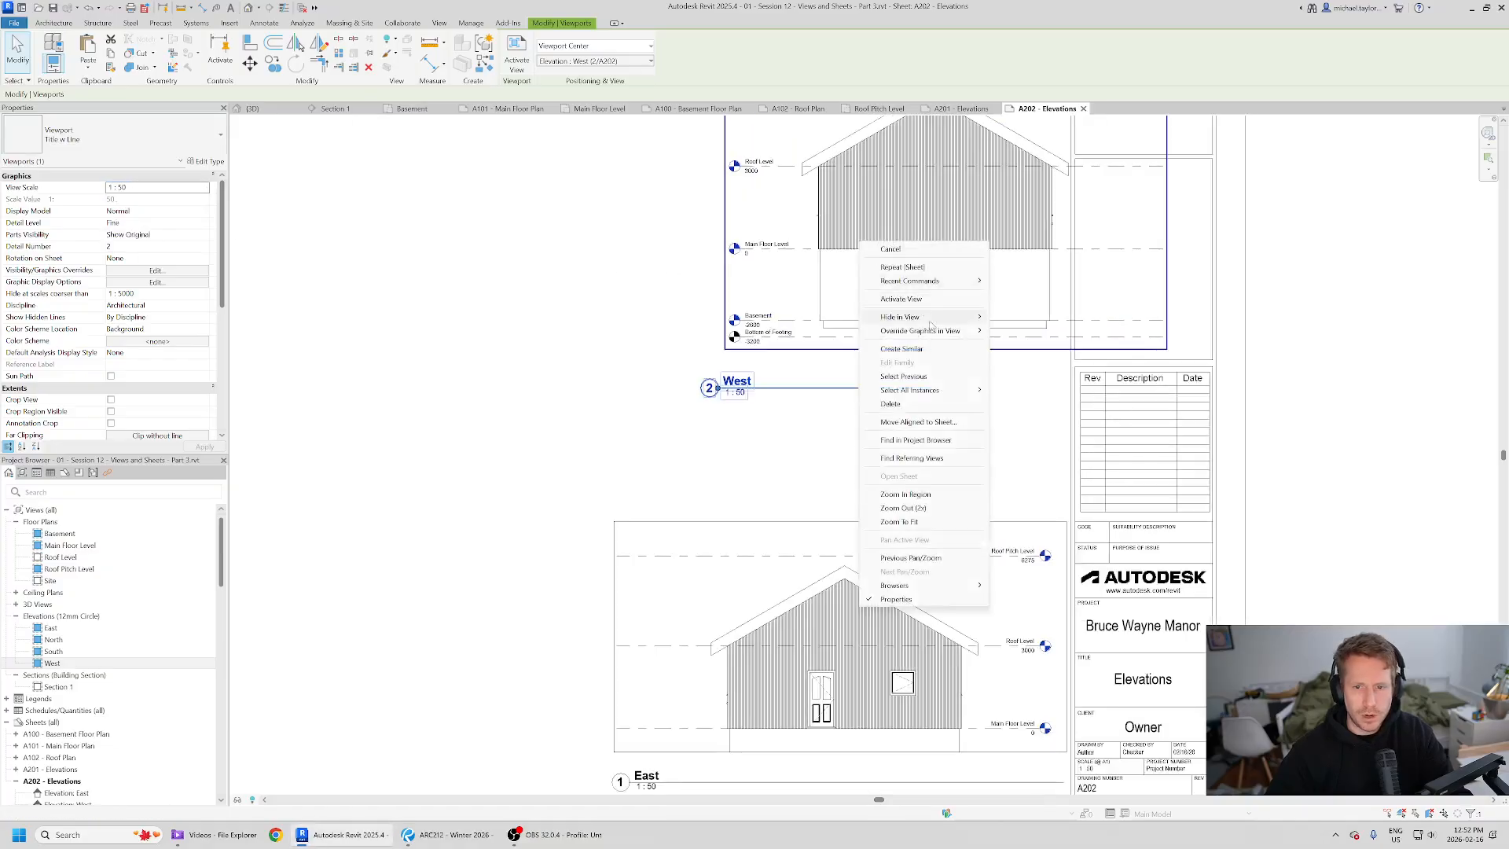
click(925, 299)
middle_drag(802, 276, 703, 377)
click(1051, 178)
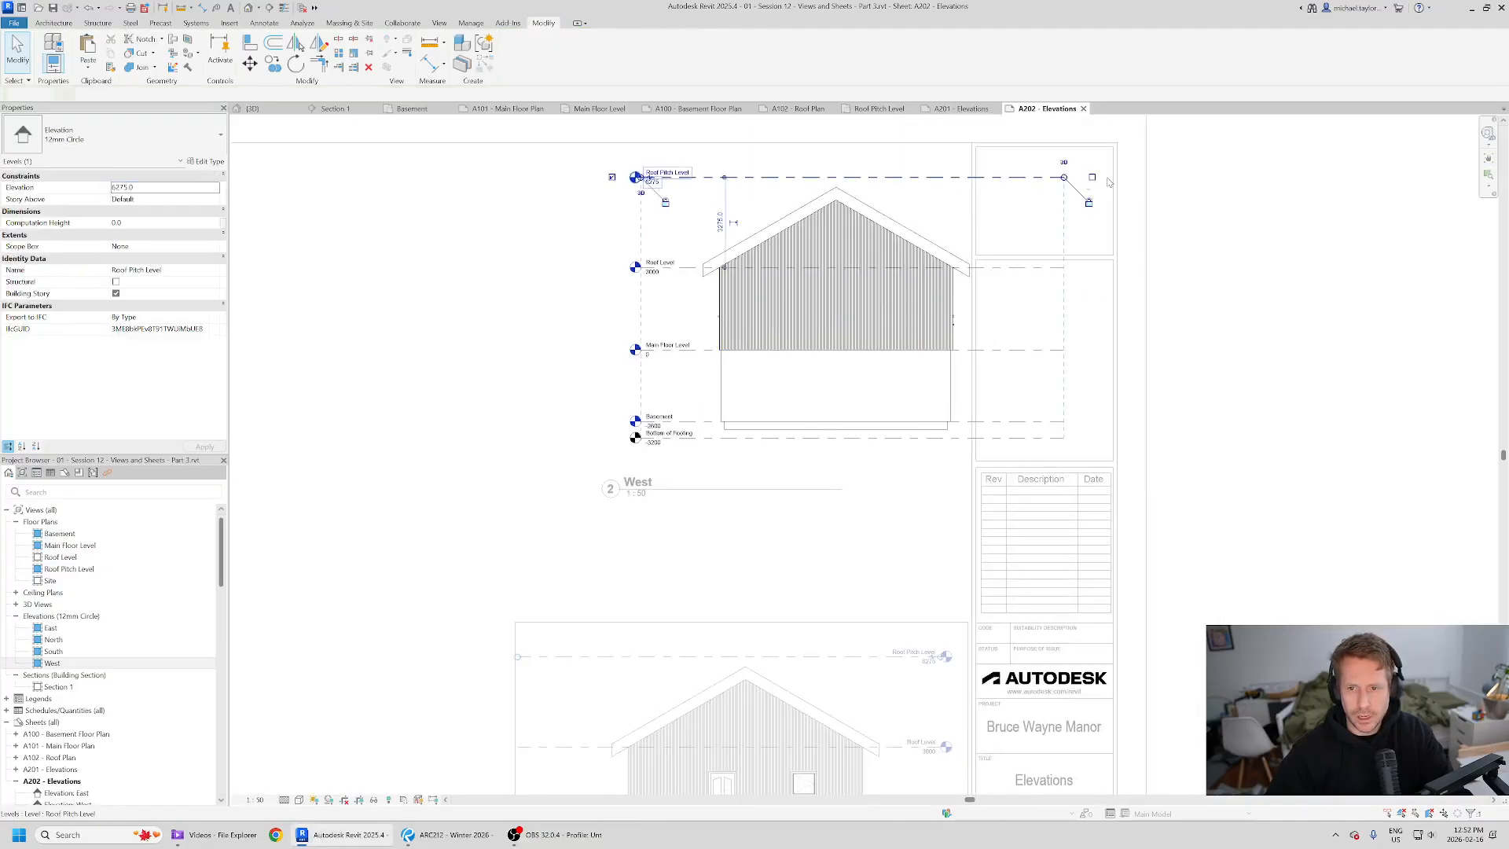
click(1057, 268)
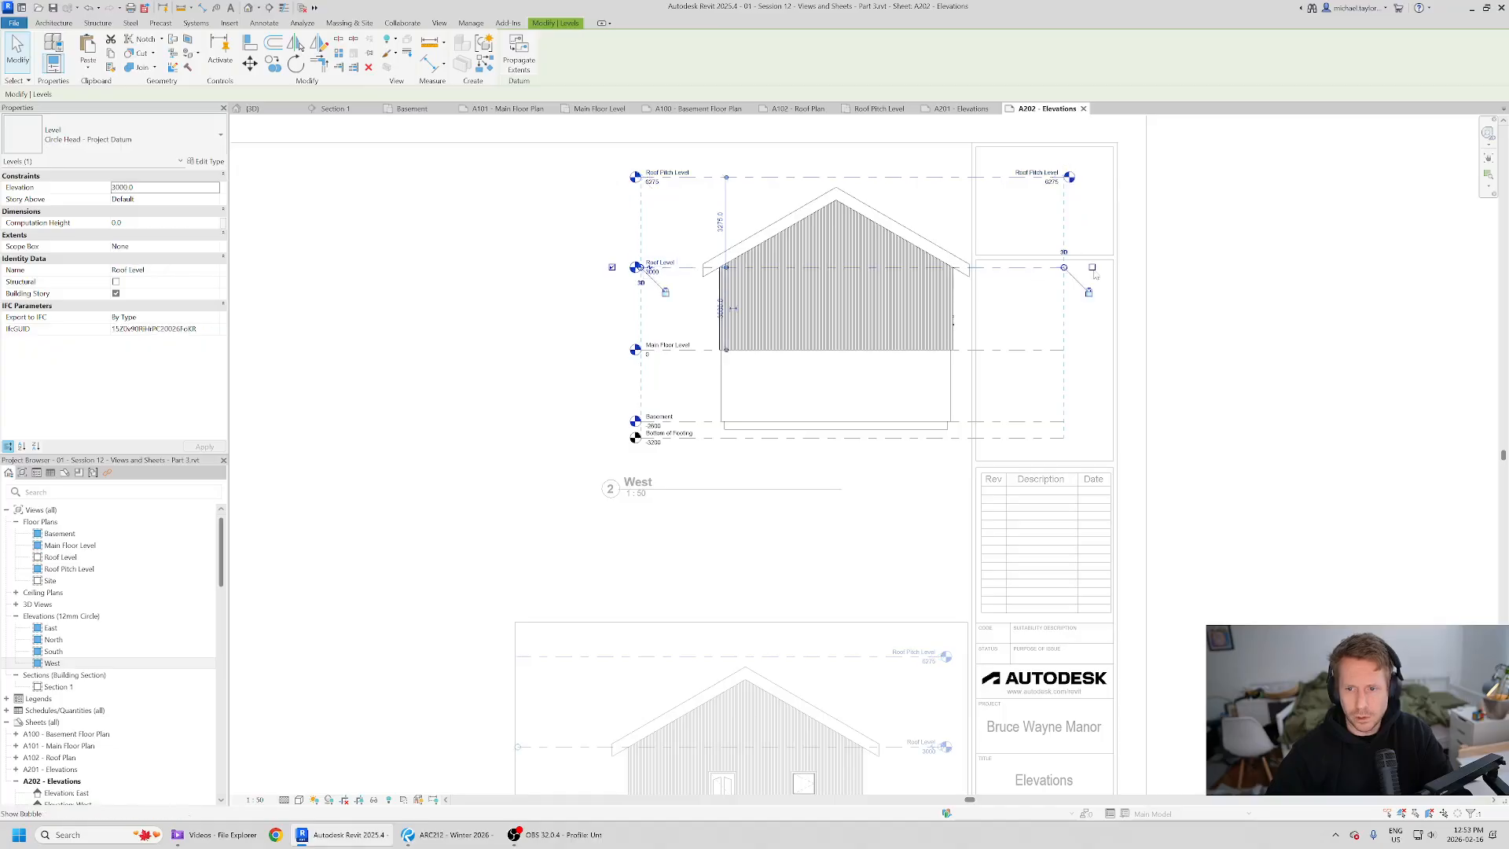
click(1044, 348)
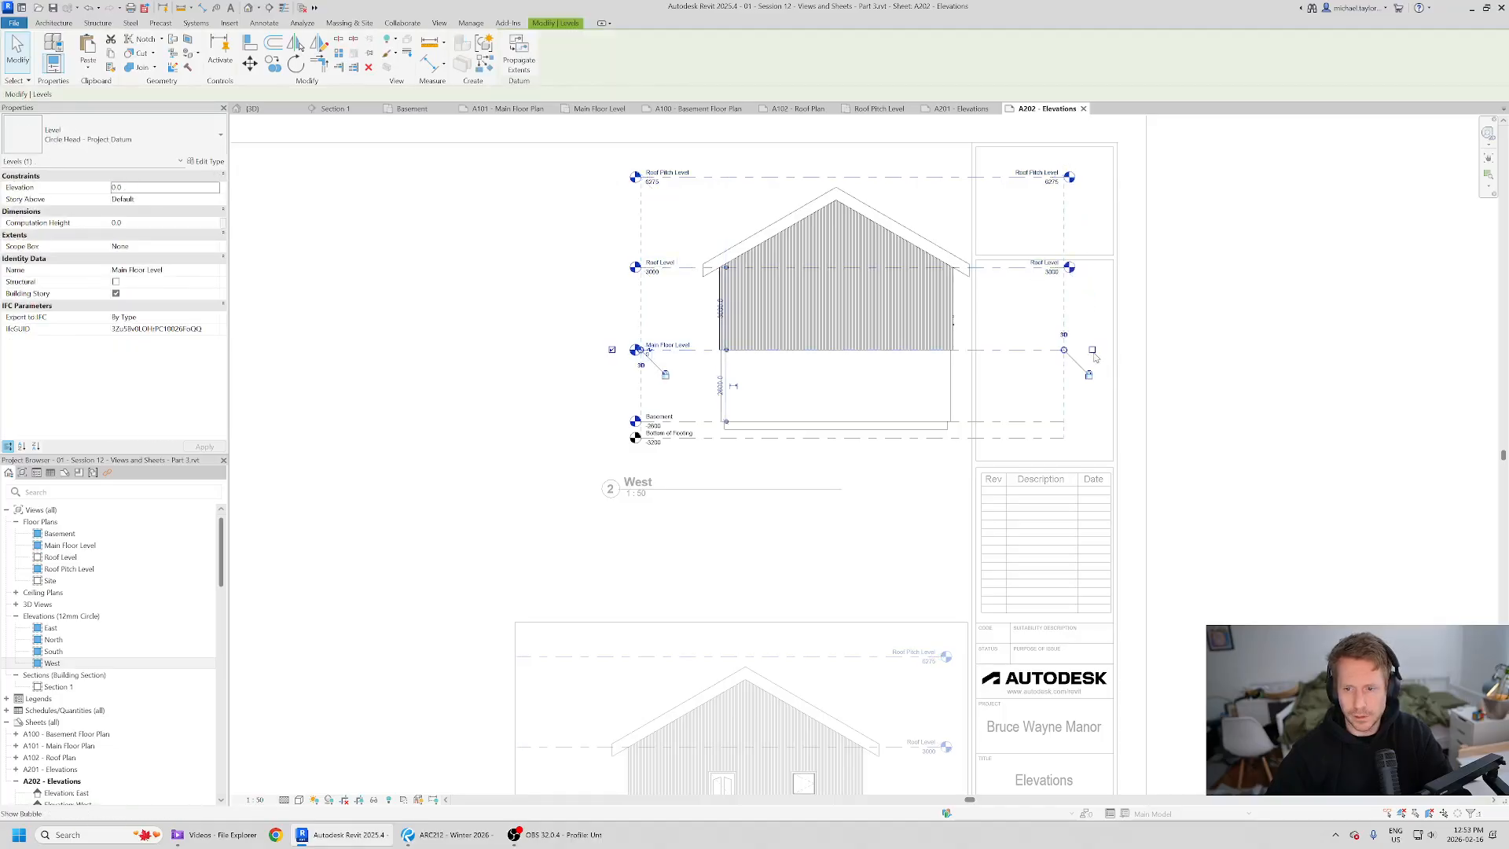
click(1029, 424)
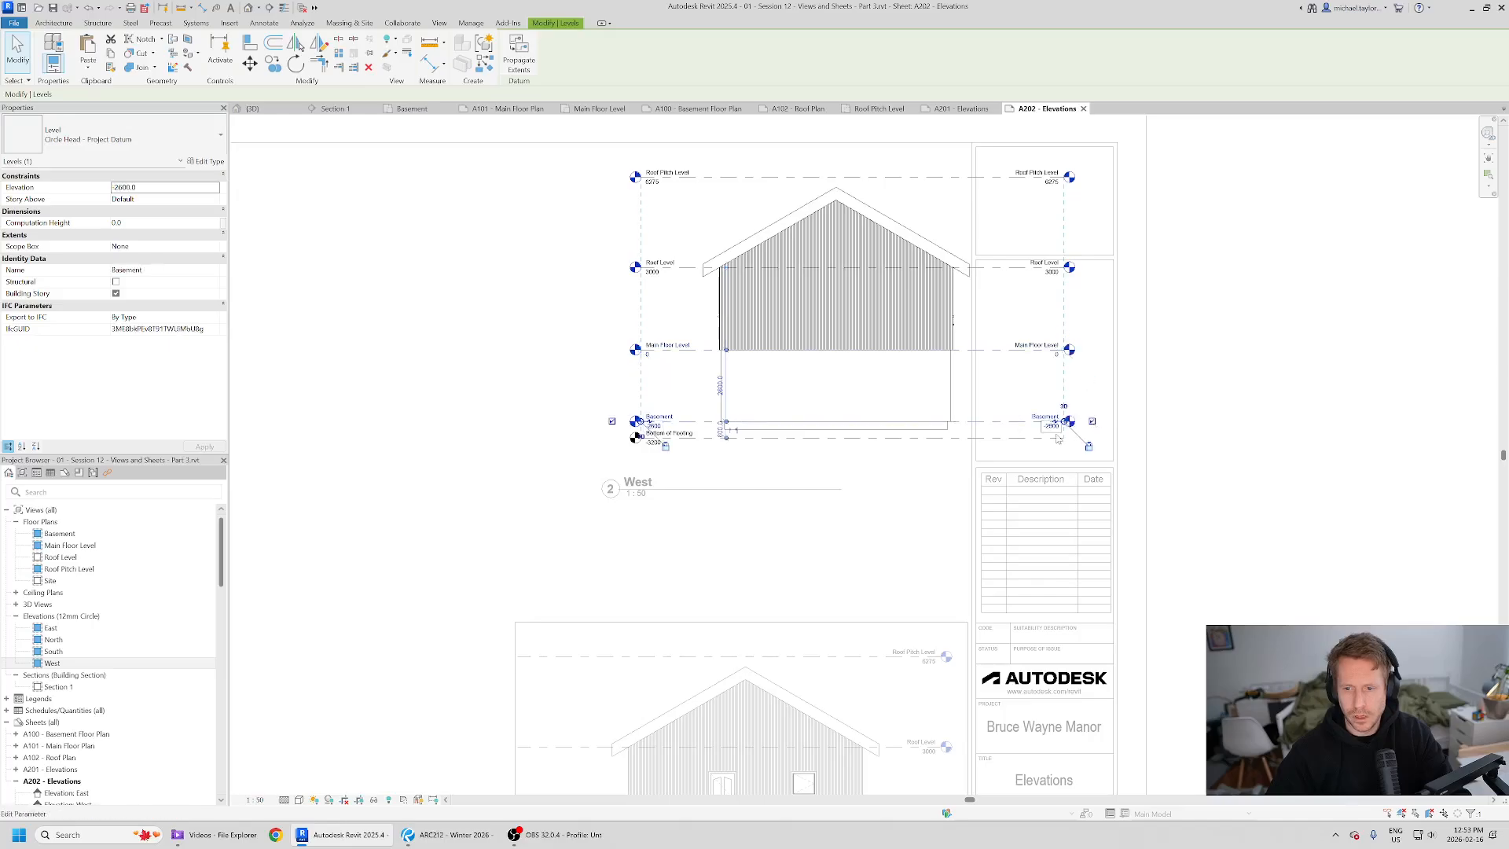
click(1058, 439)
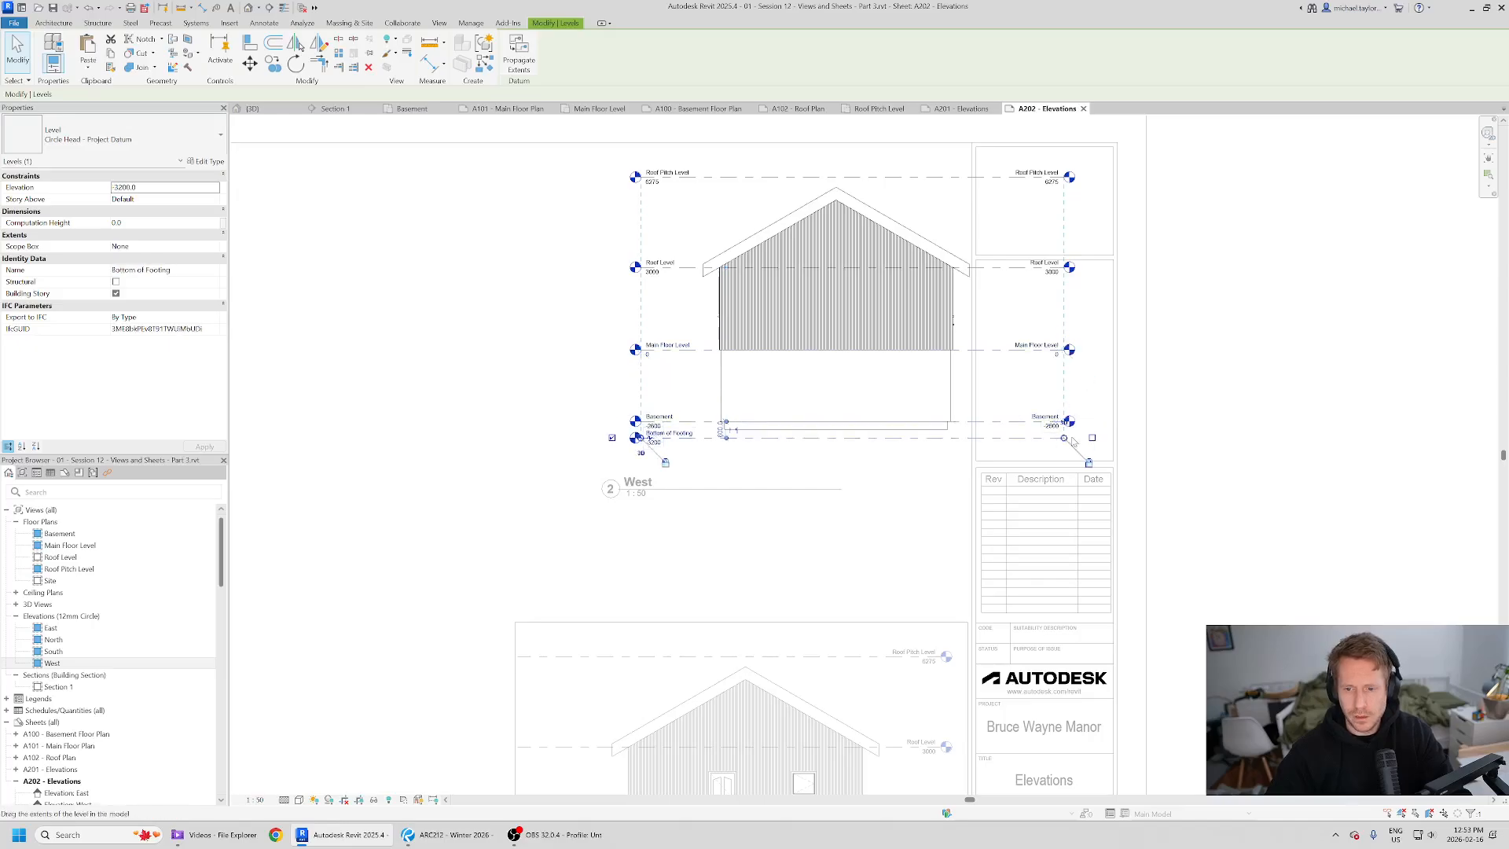
- Hide the level bubbles at the left ends of the West view's levels
click(612, 439)
click(693, 347)
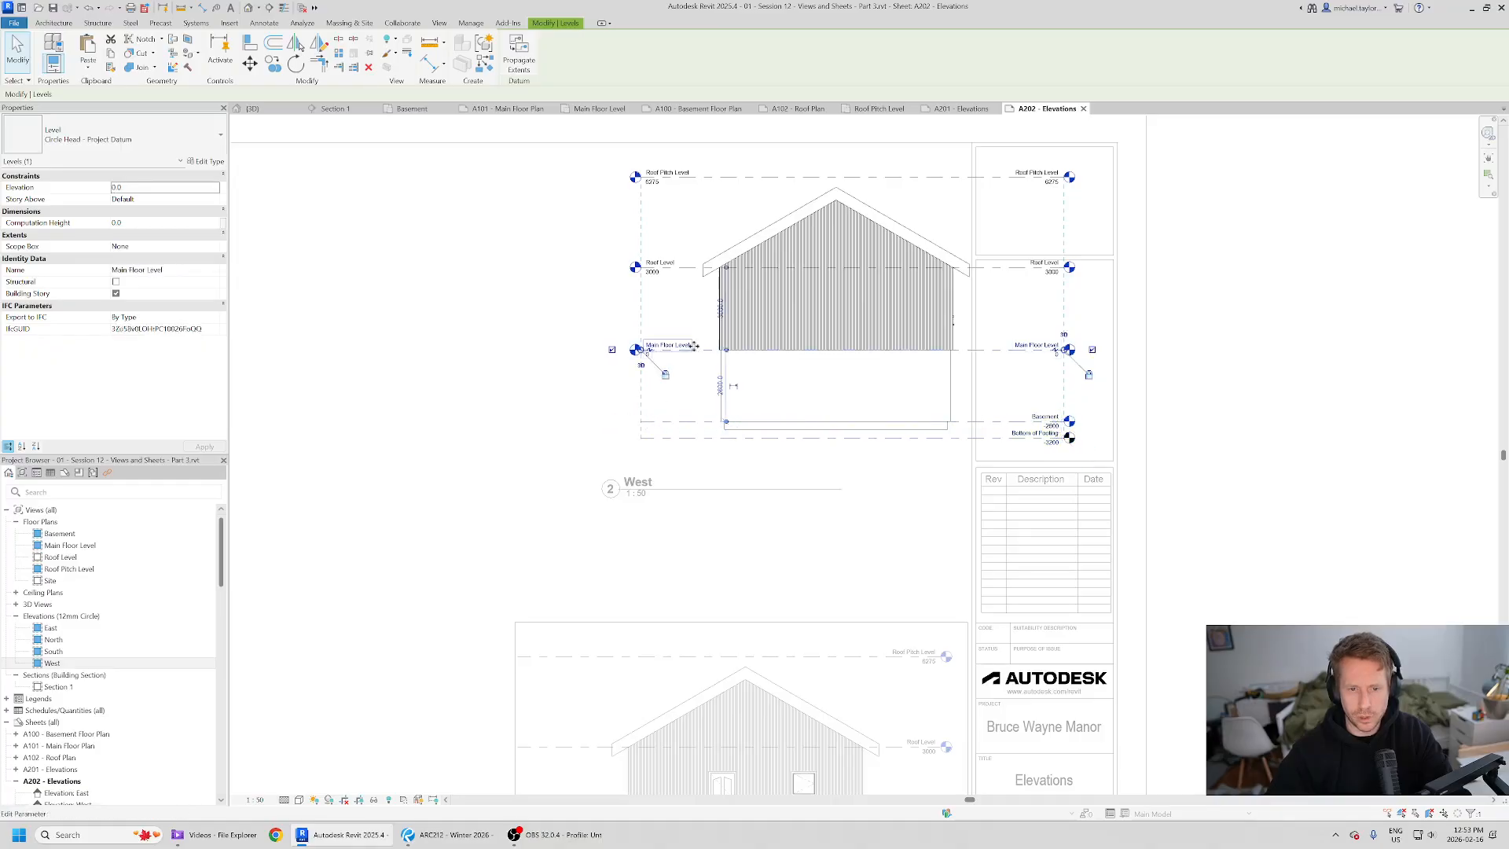
click(650, 268)
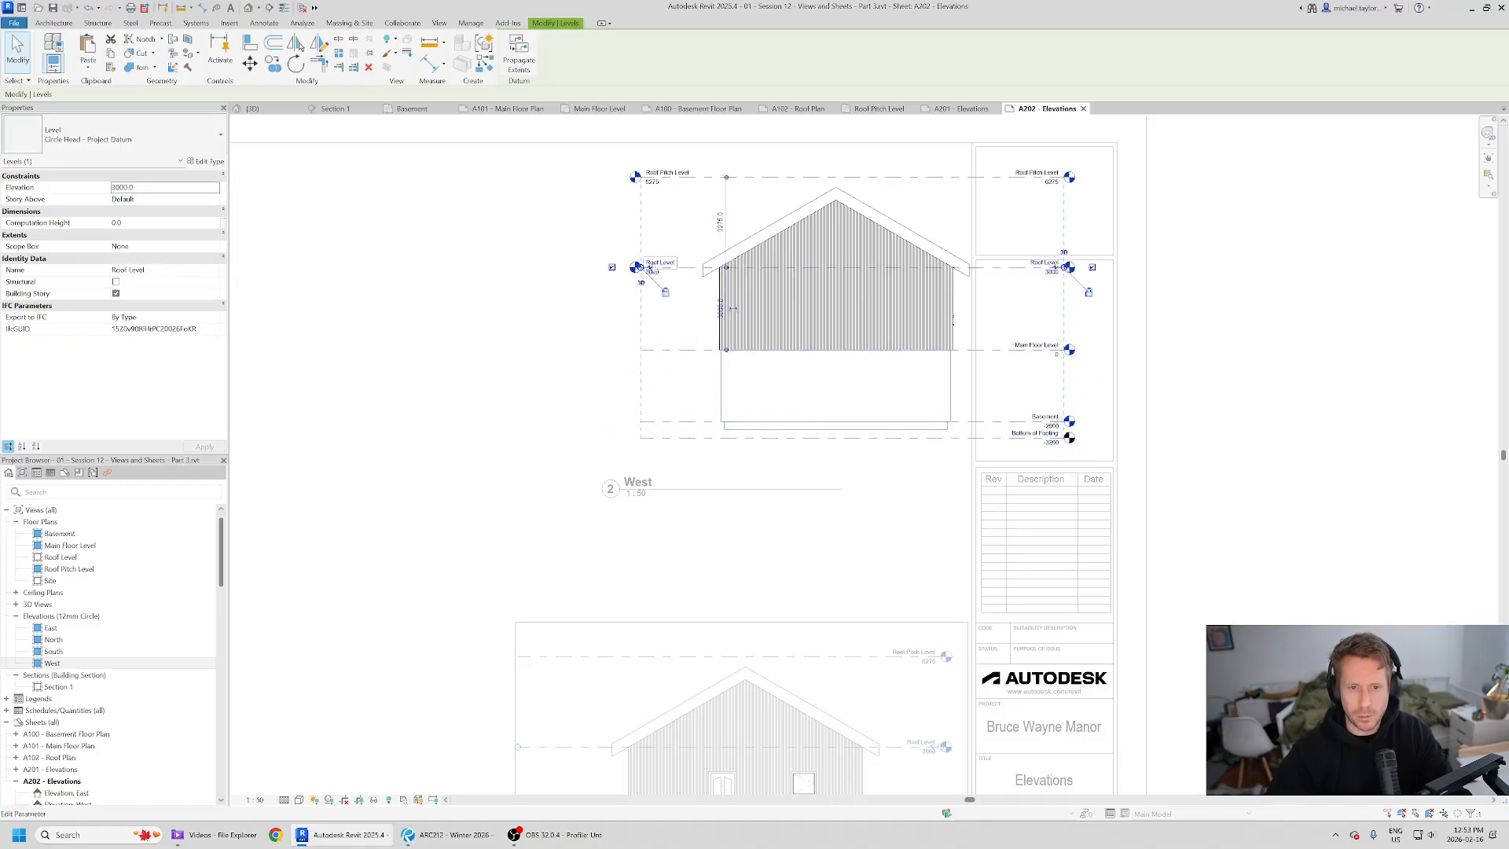
click(608, 270)
click(627, 273)
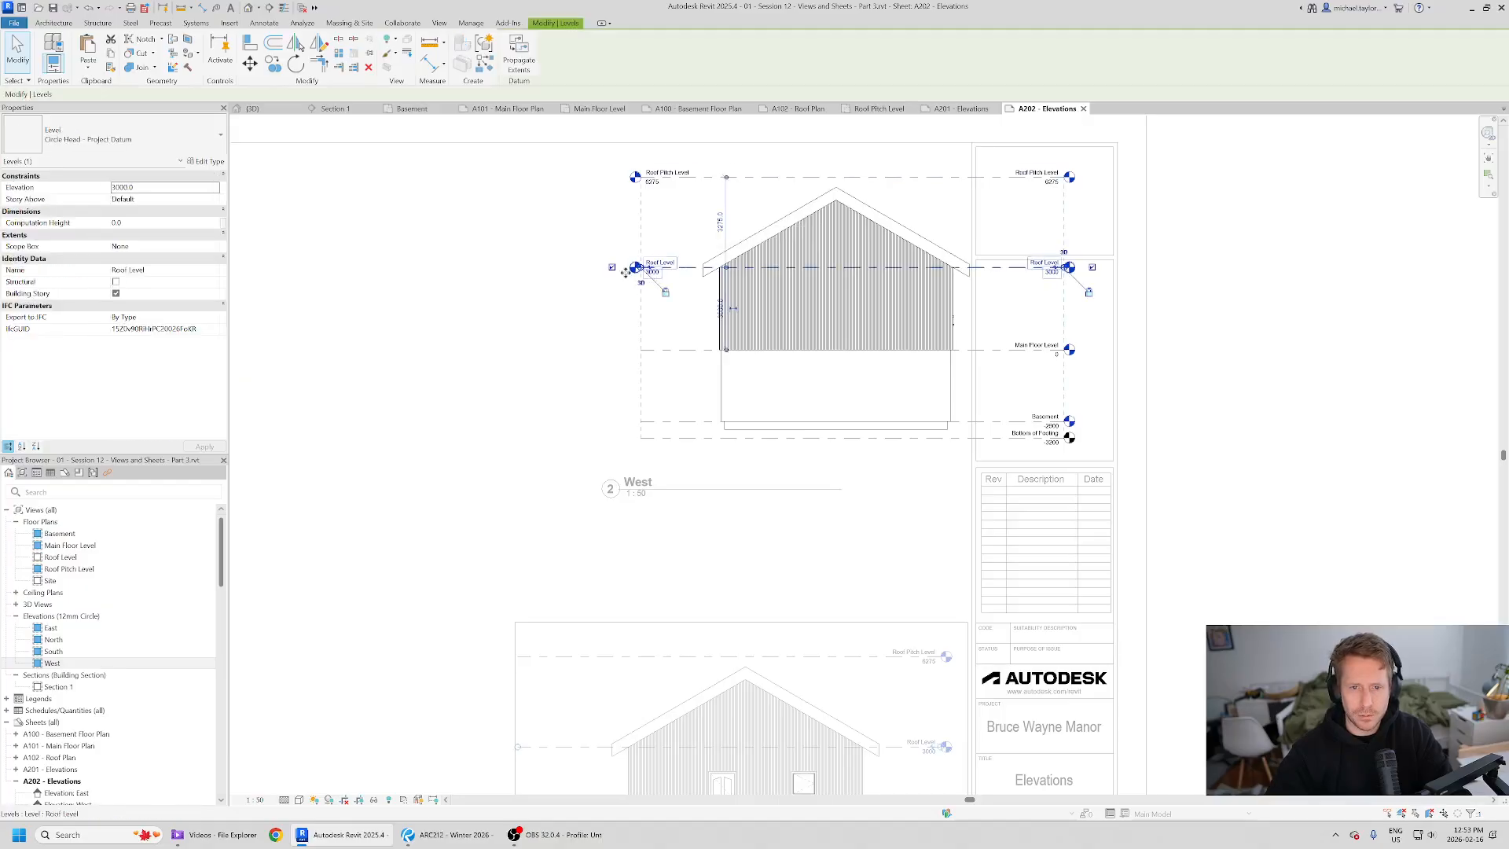
click(634, 176)
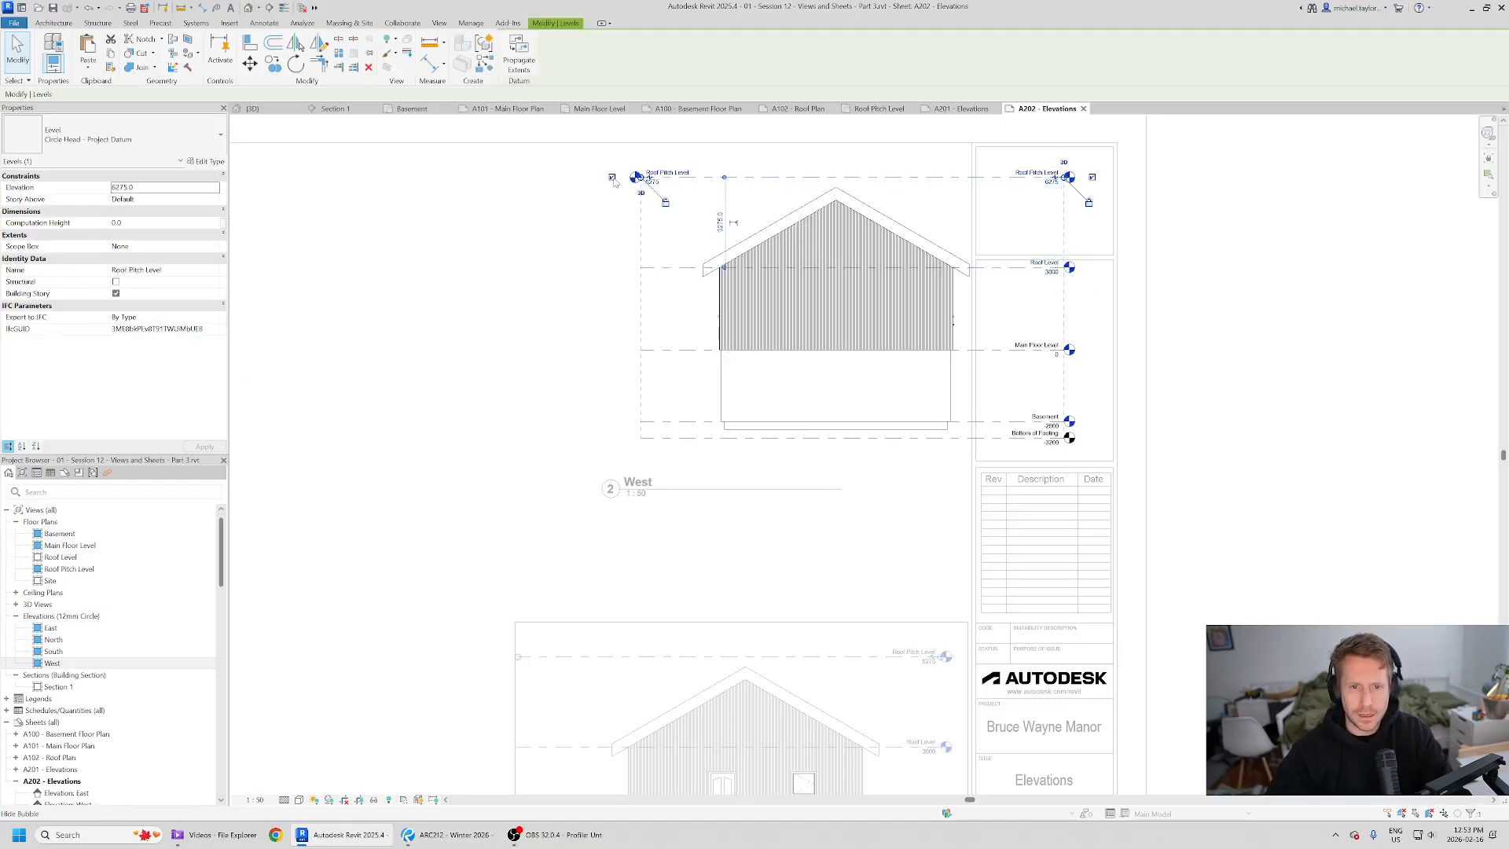
click(613, 179)
- Crop the West view by raising the bottom crop edge and nudging the side edges inward, then deactivate it
scroll(885, 272, down, 2)
double_click(1396, 369)
click(849, 351)
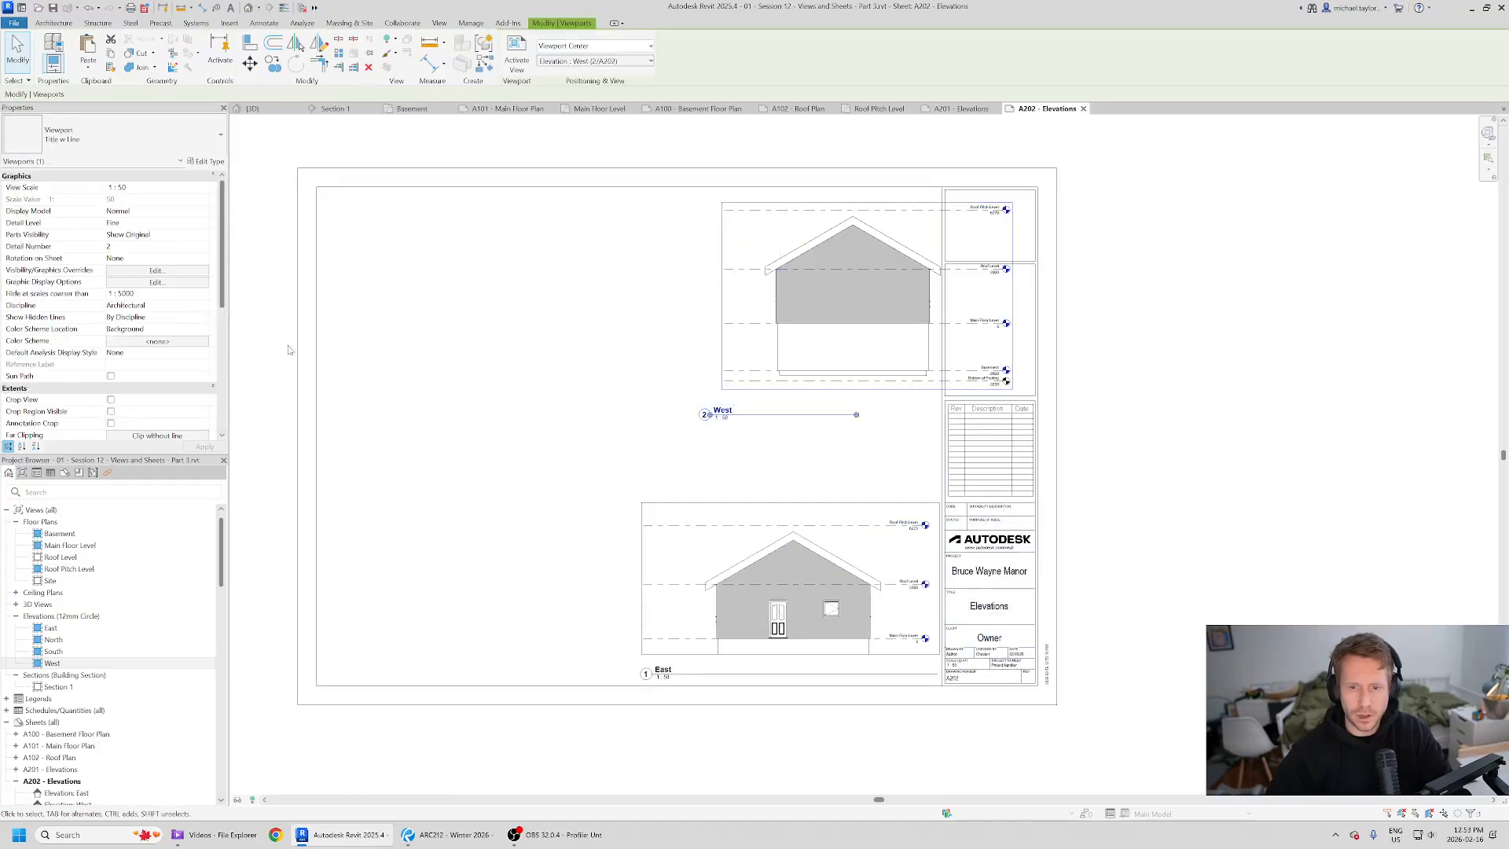
double_click(782, 301)
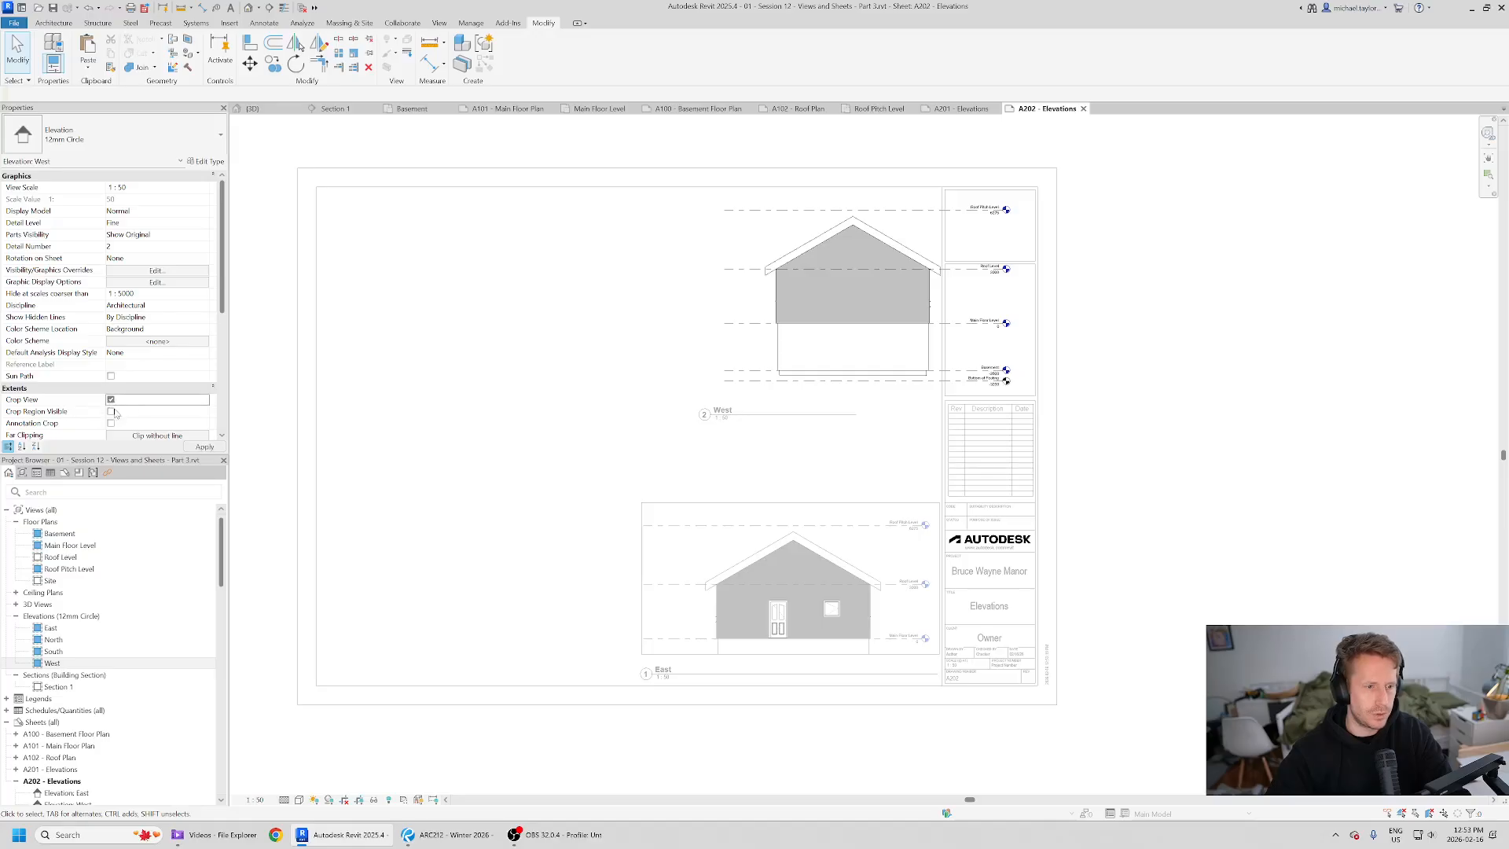
scroll(928, 281, up, 2)
click(841, 474)
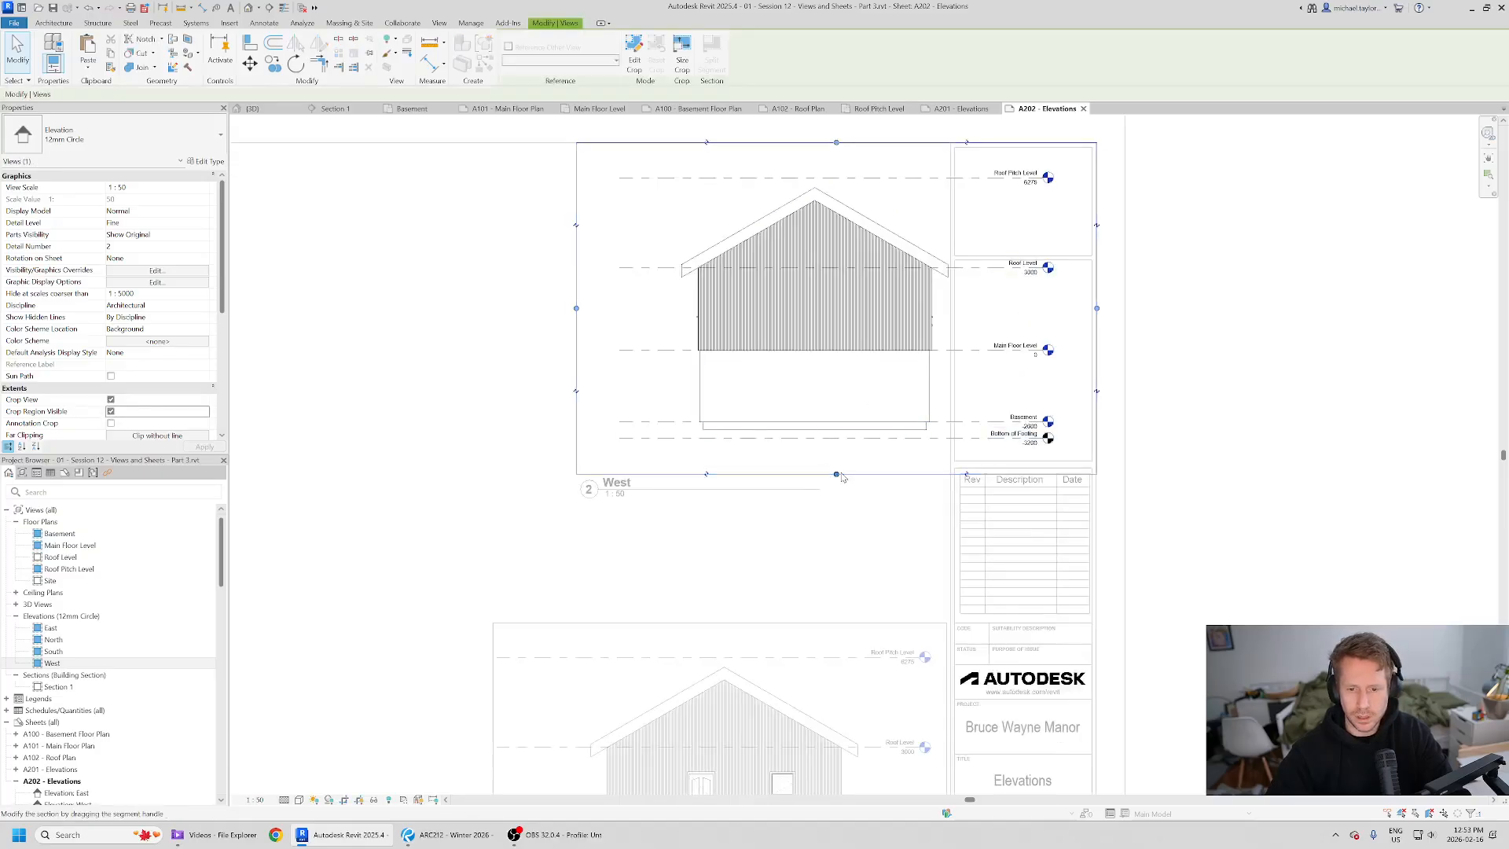
drag(862, 408, 862, 374)
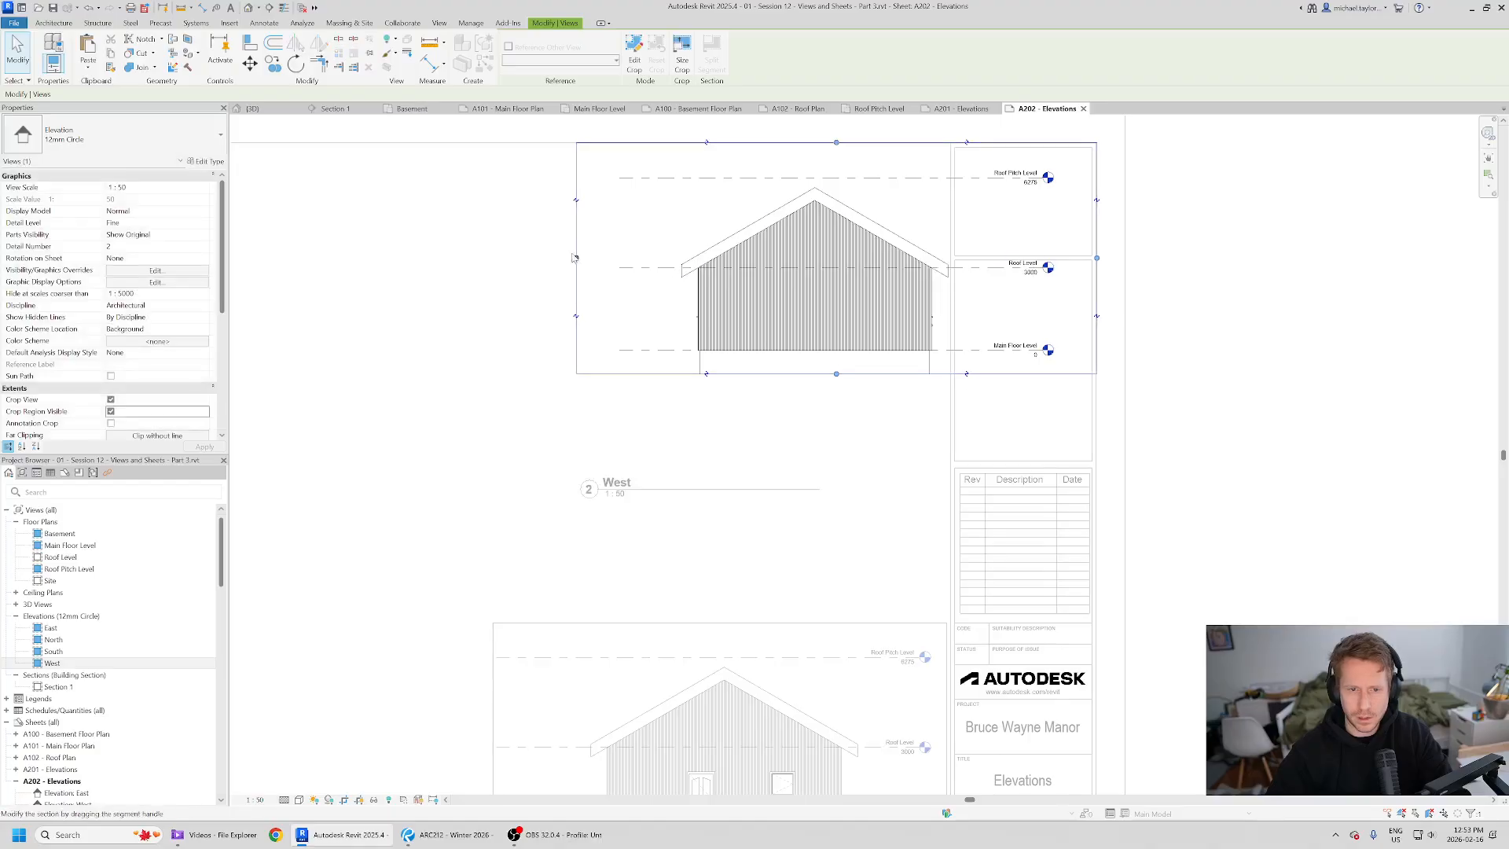
drag(627, 258, 619, 257)
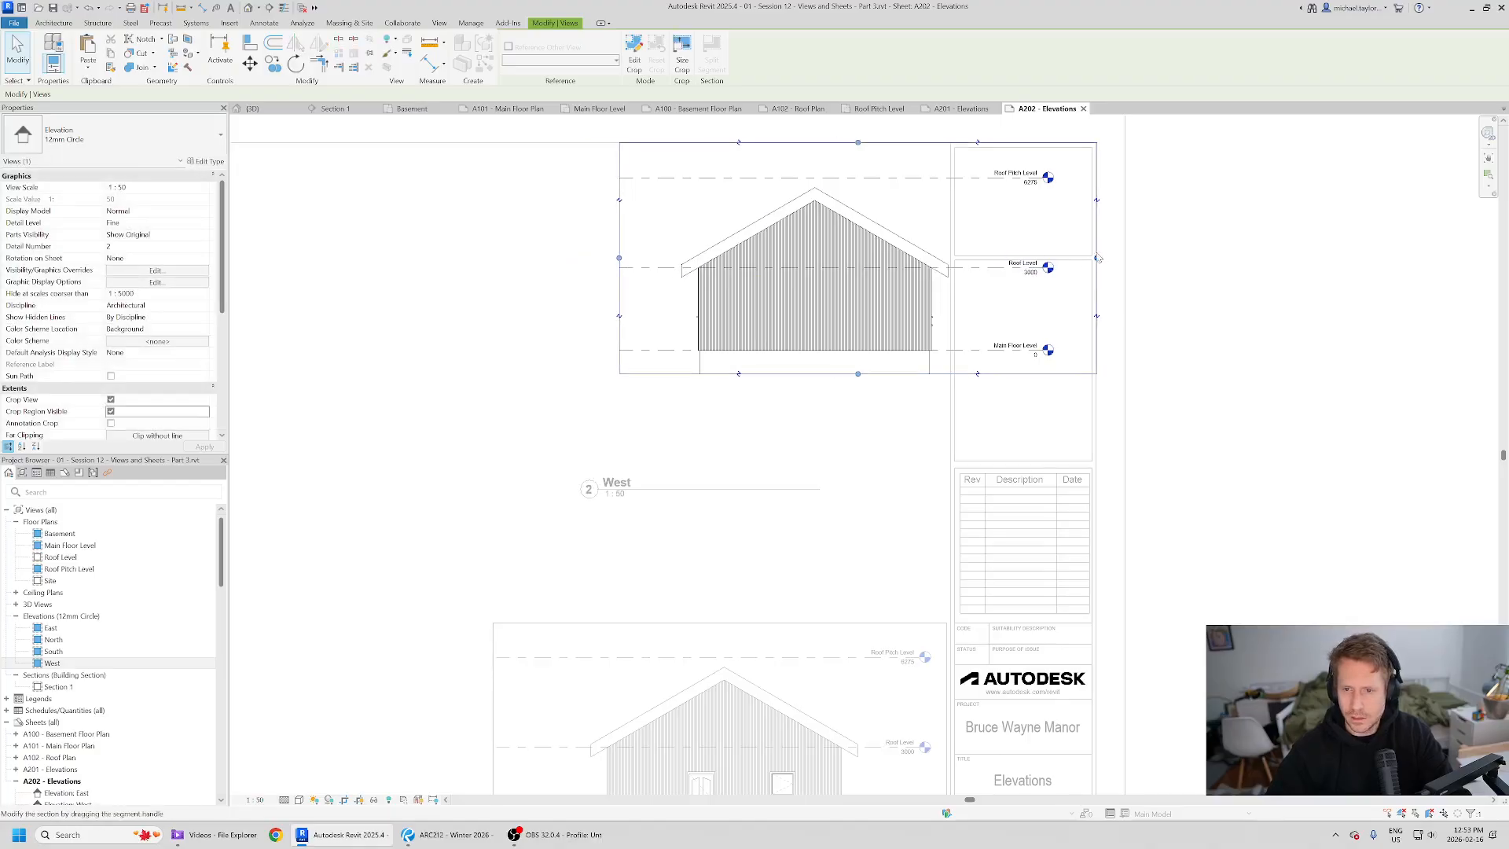
drag(1060, 257, 1058, 257)
double_click(1252, 328)
- Move the West viewport lower on the sheet and compare it with the reference PDF
scroll(1090, 287, down, 2)
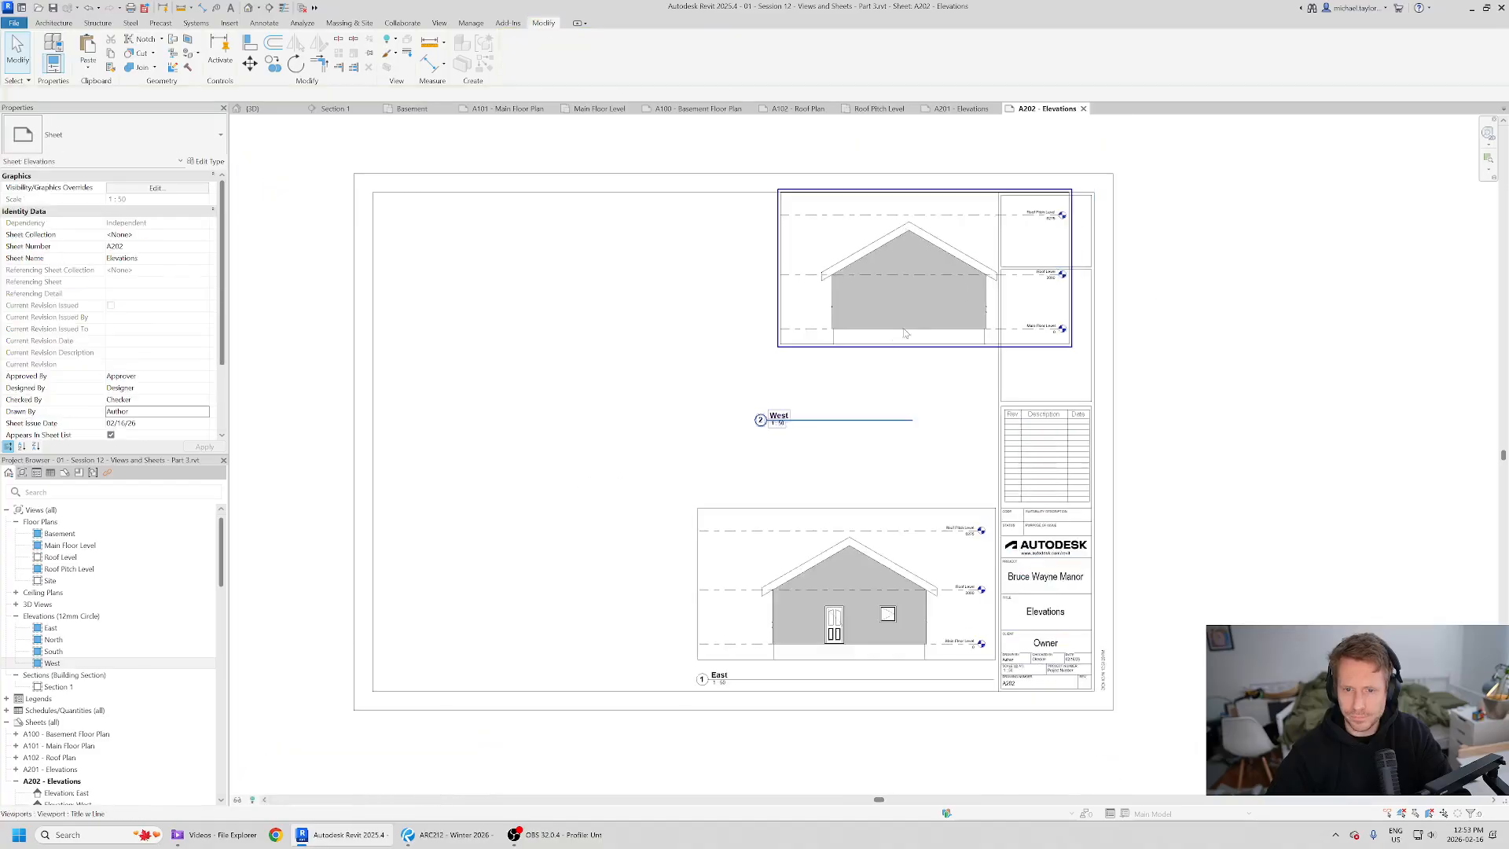
scroll(930, 350, up, 1)
drag(937, 289, 921, 393)
key(alt+Tab)
key(alt+Tab)
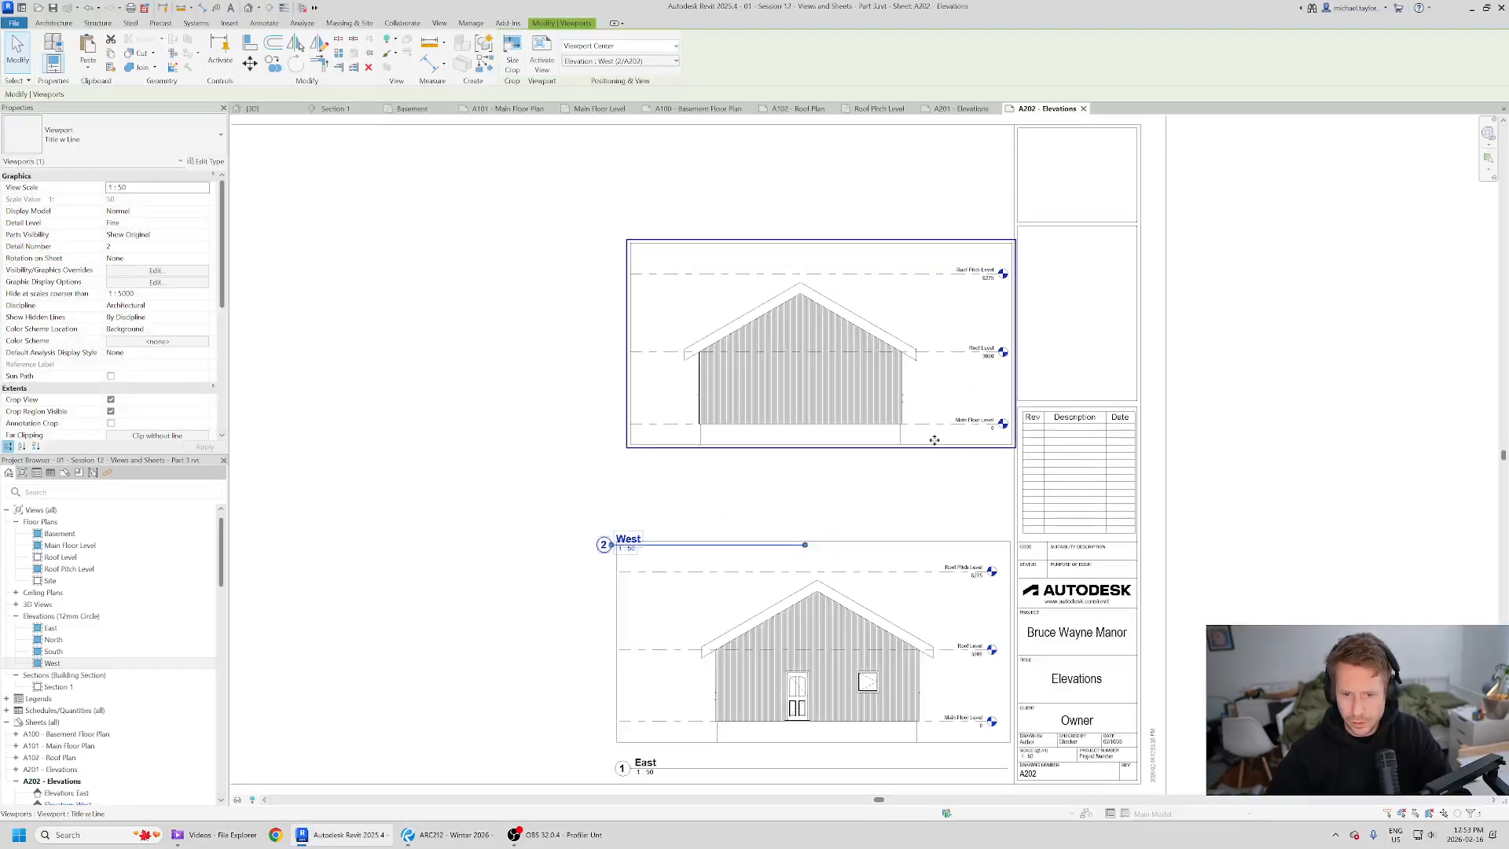
- Move the West viewport down over the East viewport to line up the two elevations, nudging it upward
scroll(837, 489, up, 2)
key(m)
key(v)
click(683, 408)
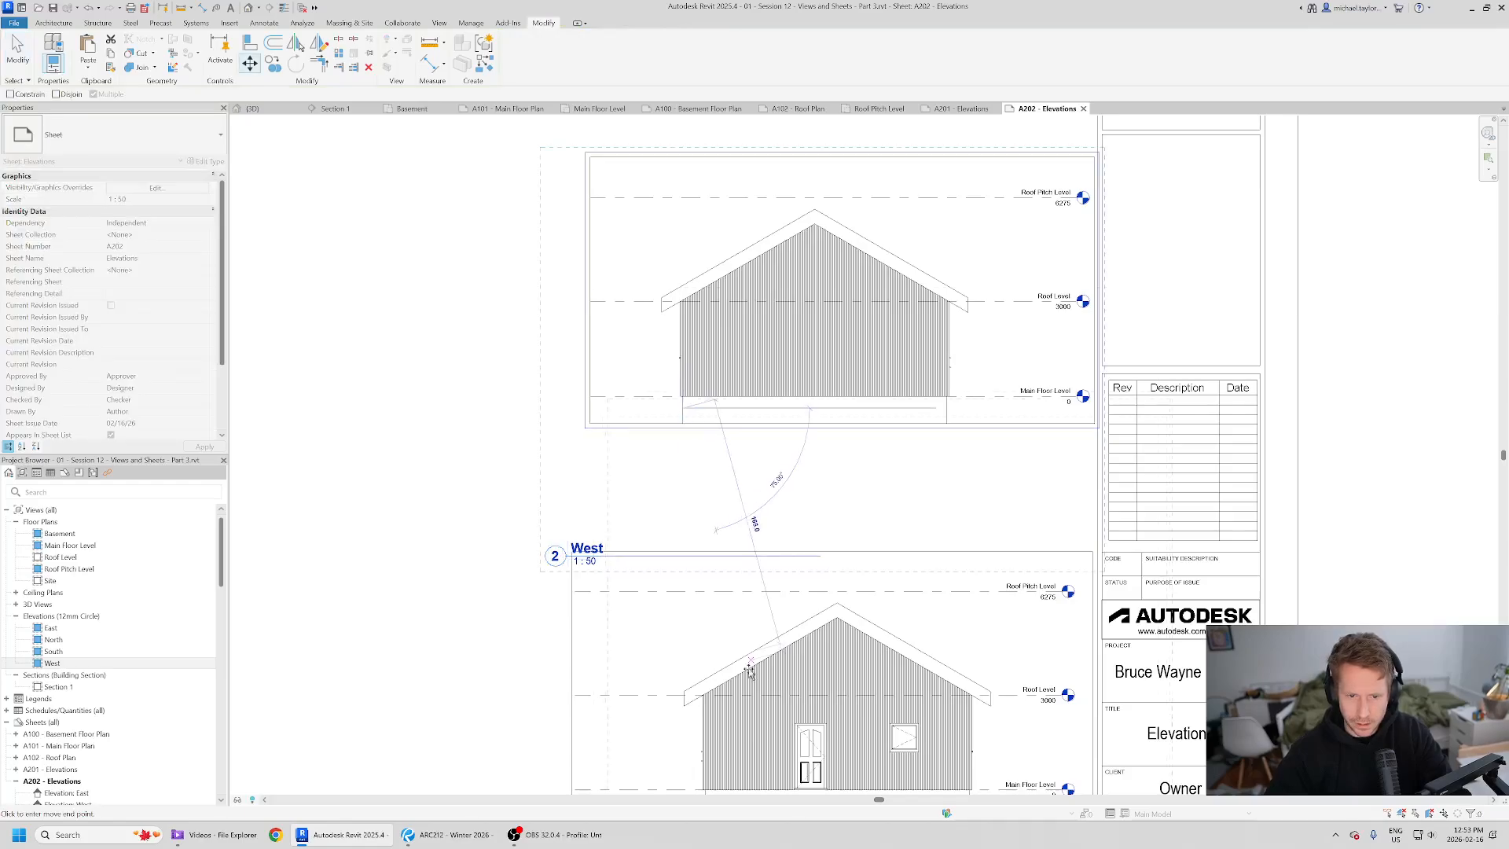
middle_drag(735, 699, 756, 436)
scroll(738, 543, up, 2)
click(726, 529)
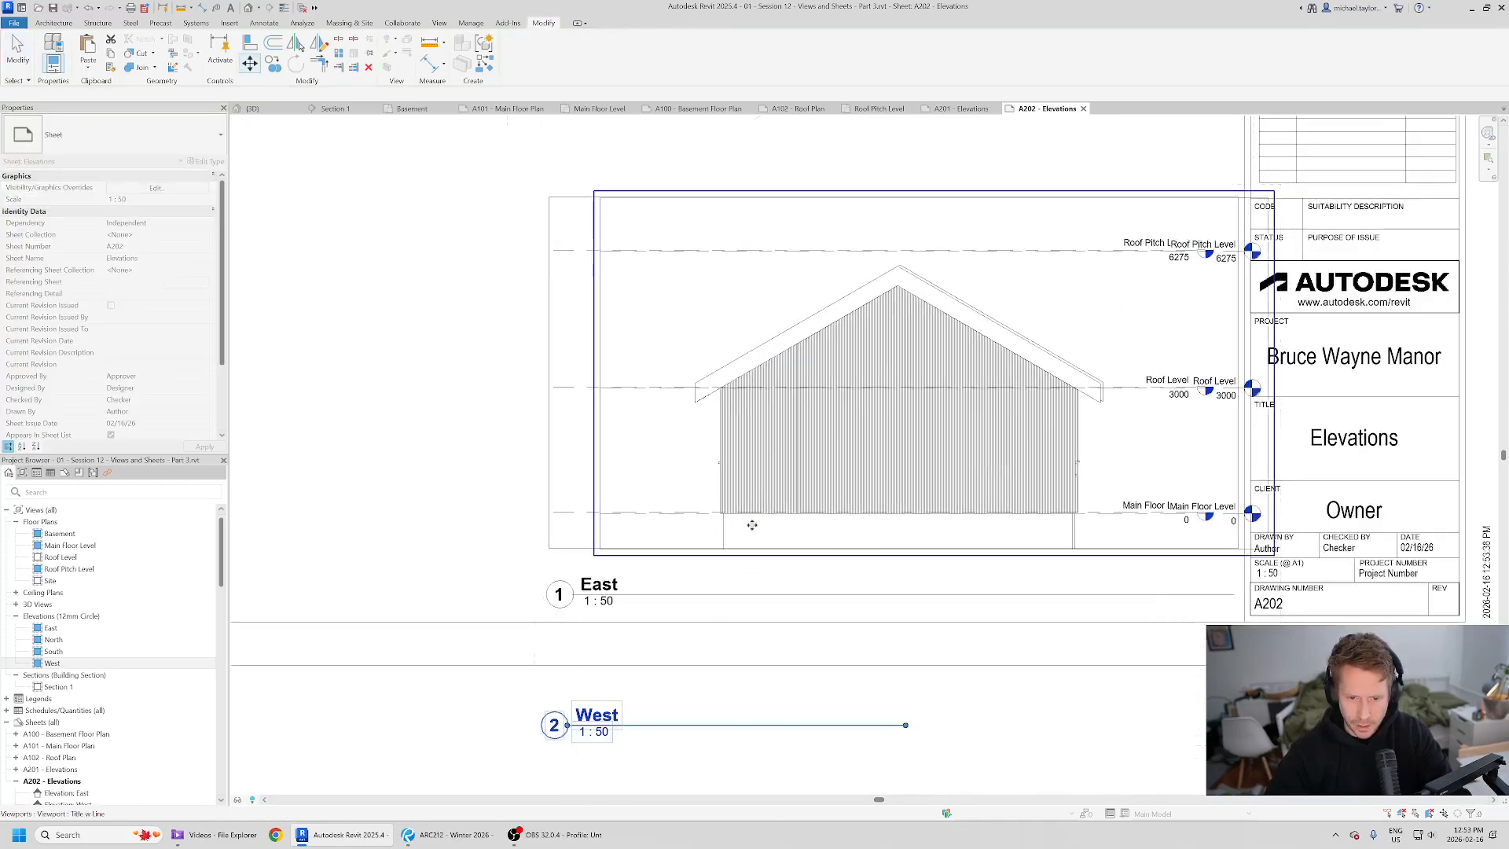
key(Up)
key(Up)
key(Up)
key(Up)
key(Up)
key(Up)
key(Up)
key(Up)
key(Up)
key(Up)
key(Up)
key(Up)
- Drag the West viewport back above the East viewport, nudge it up, and compare with the reference PDF
key(Up)
key(Up)
key(Up)
key(Up)
key(Up)
key(Up)
key(Up)
key(Up)
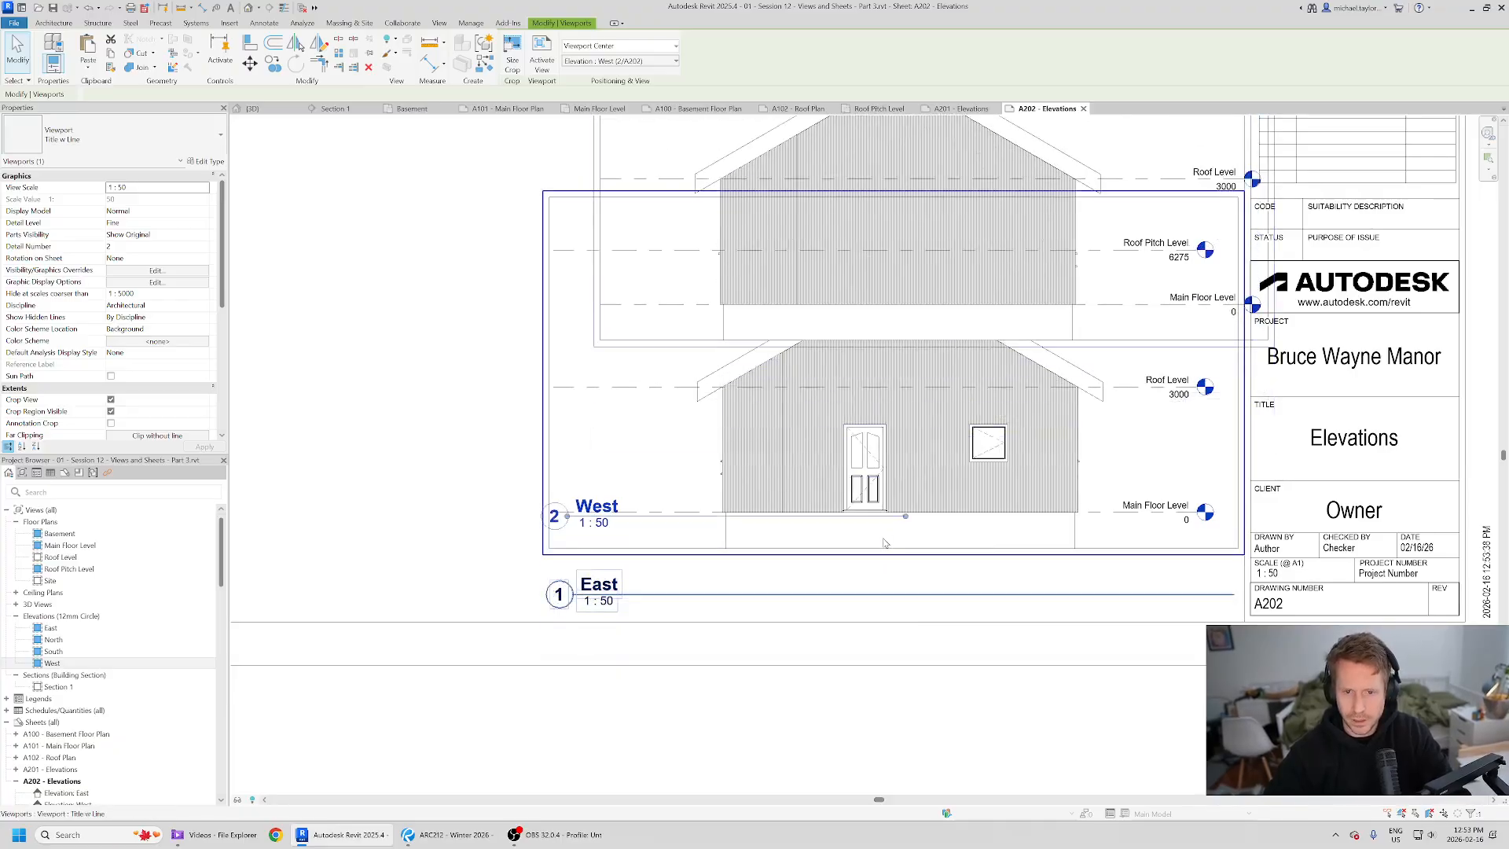
scroll(894, 522, down, 2)
middle_drag(893, 267, 861, 411)
key(Up)
key(Up)
key(Up)
key(Up)
key(Up)
key(Up)
key(Up)
key(Up)
key(Up)
key(Up)
key(Up)
key(Up)
key(Up)
key(Up)
key(Up)
key(Up)
key(Up)
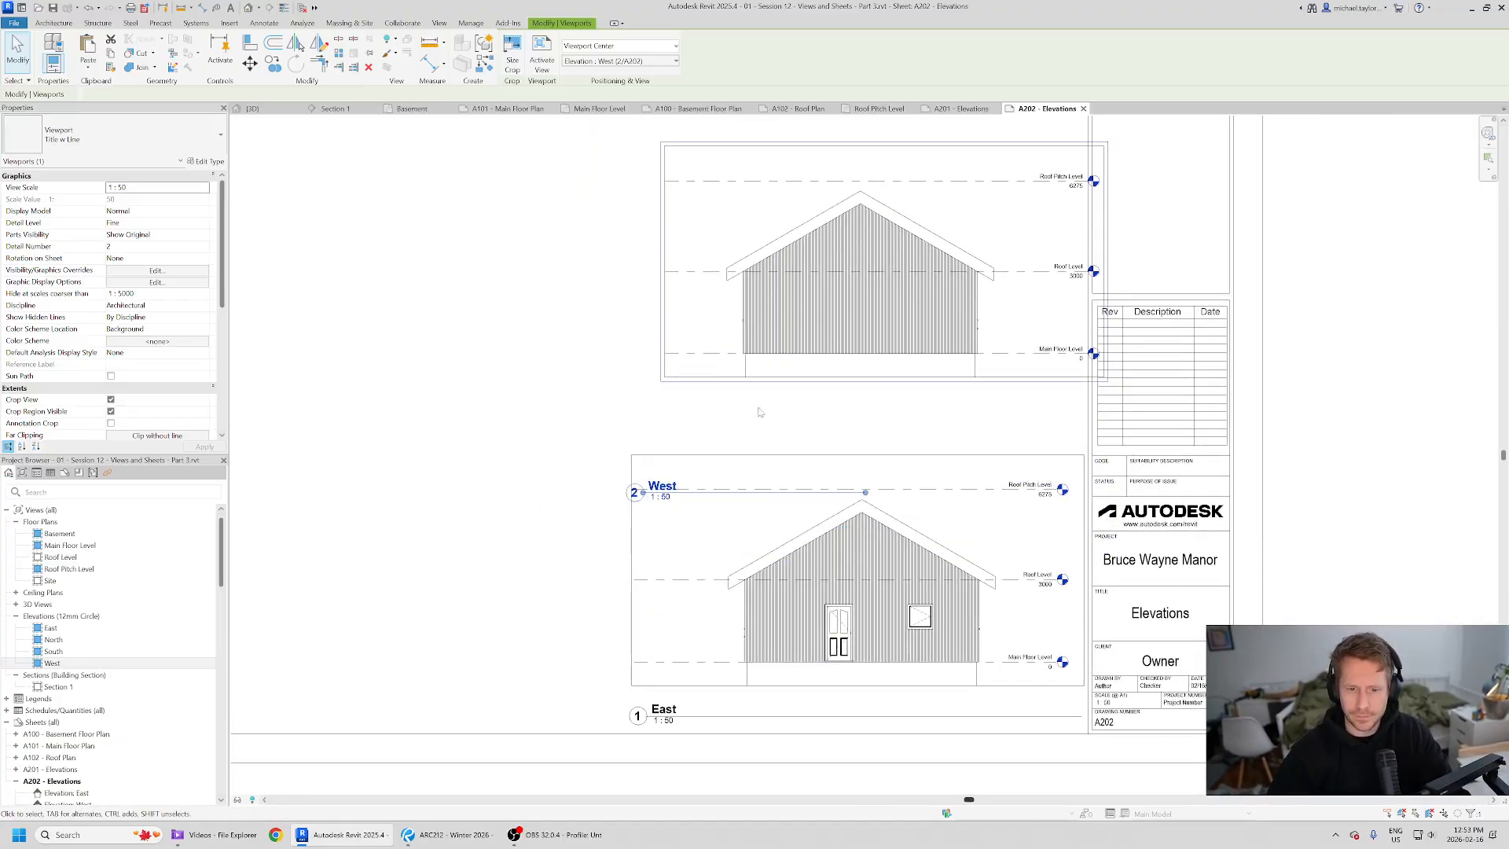
key(alt+Tab)
key(alt+Tab)
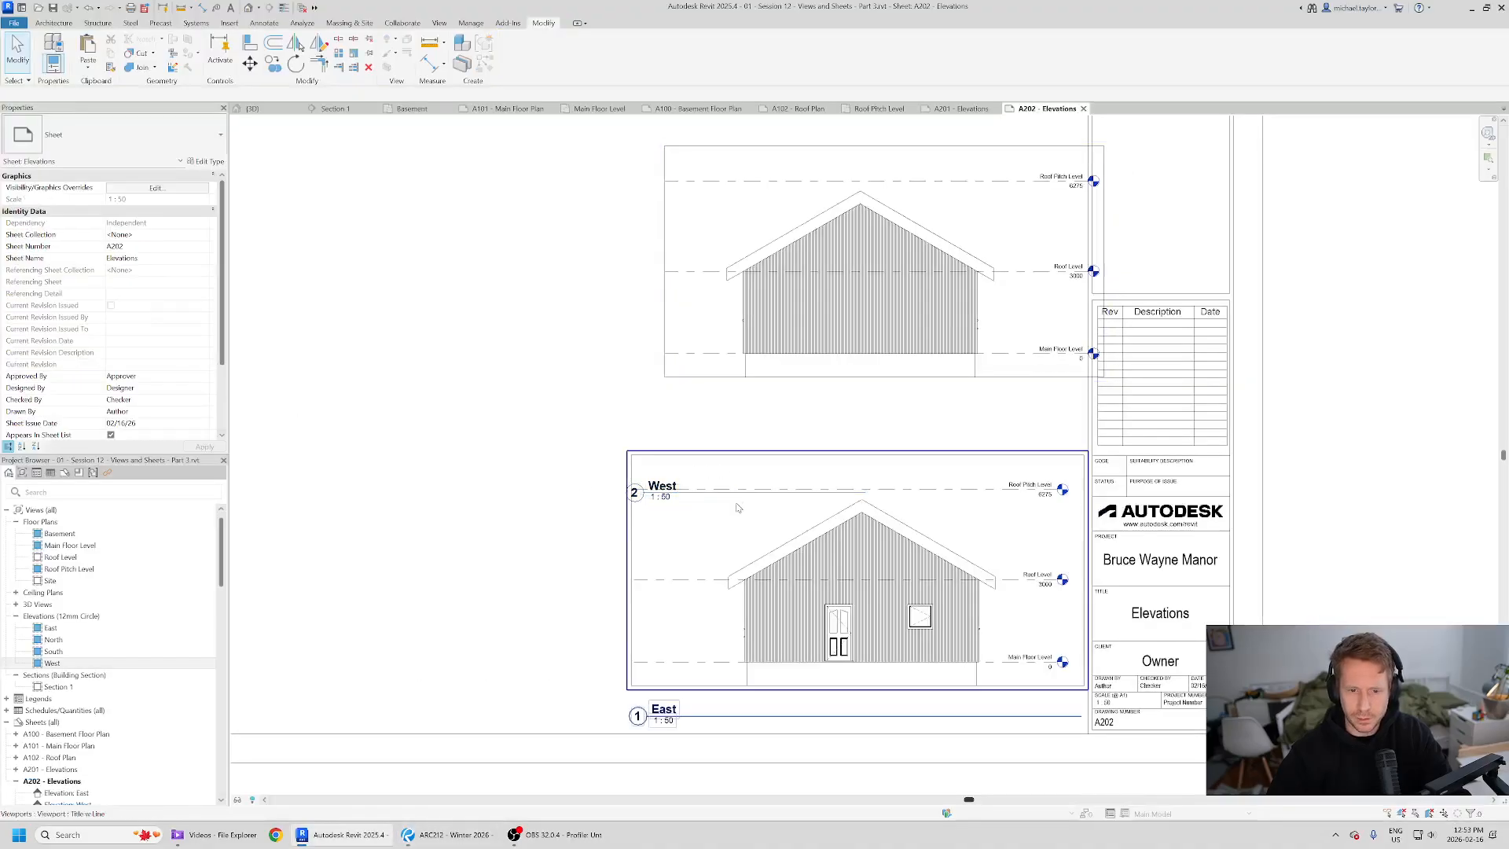
- Move the West viewport title up under the view and lengthen its title line
drag(715, 503, 716, 410)
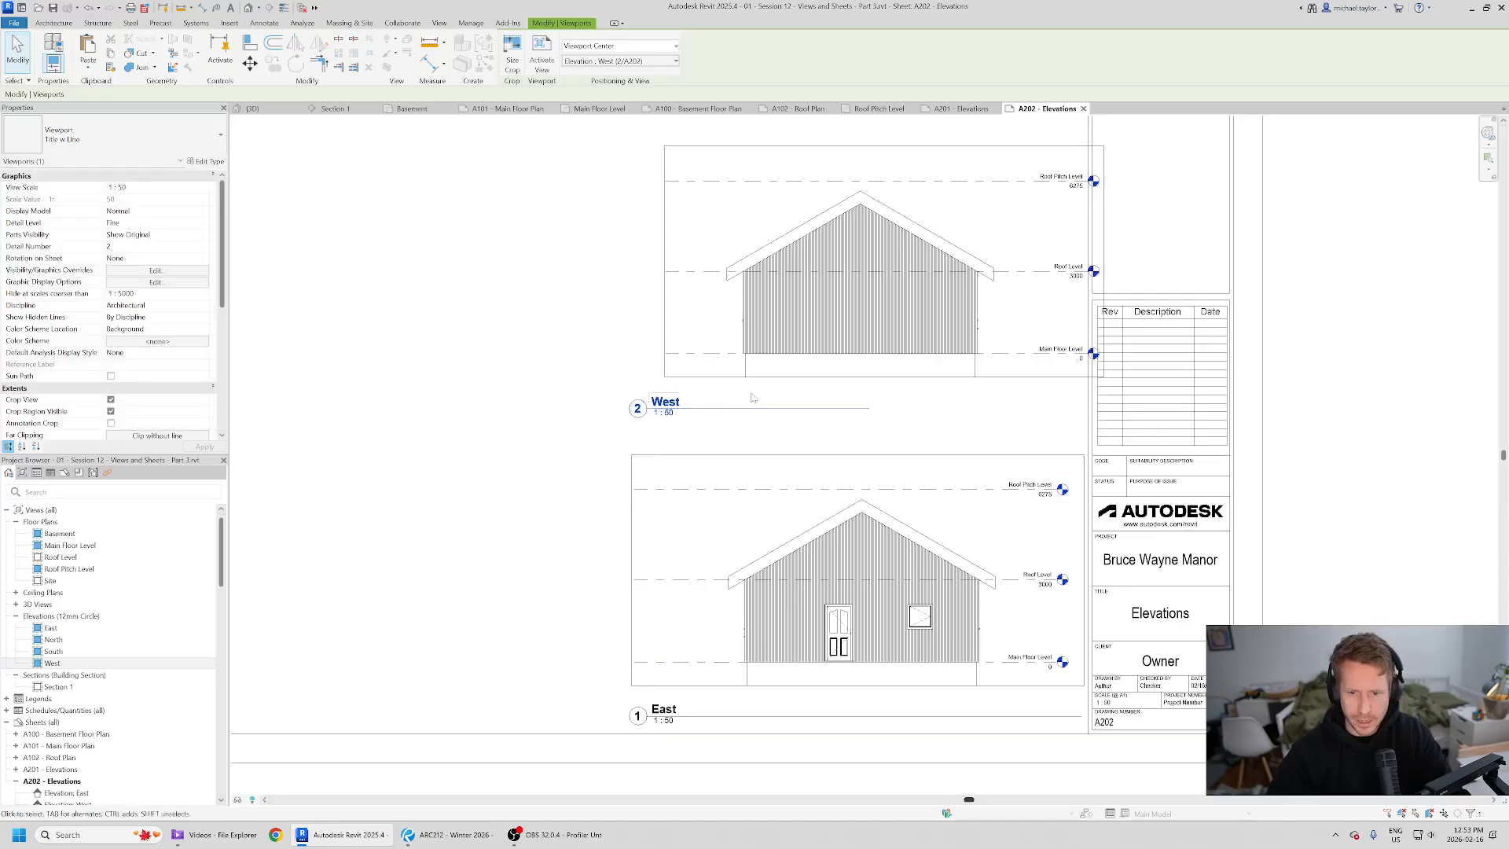
drag(868, 408, 1095, 408)
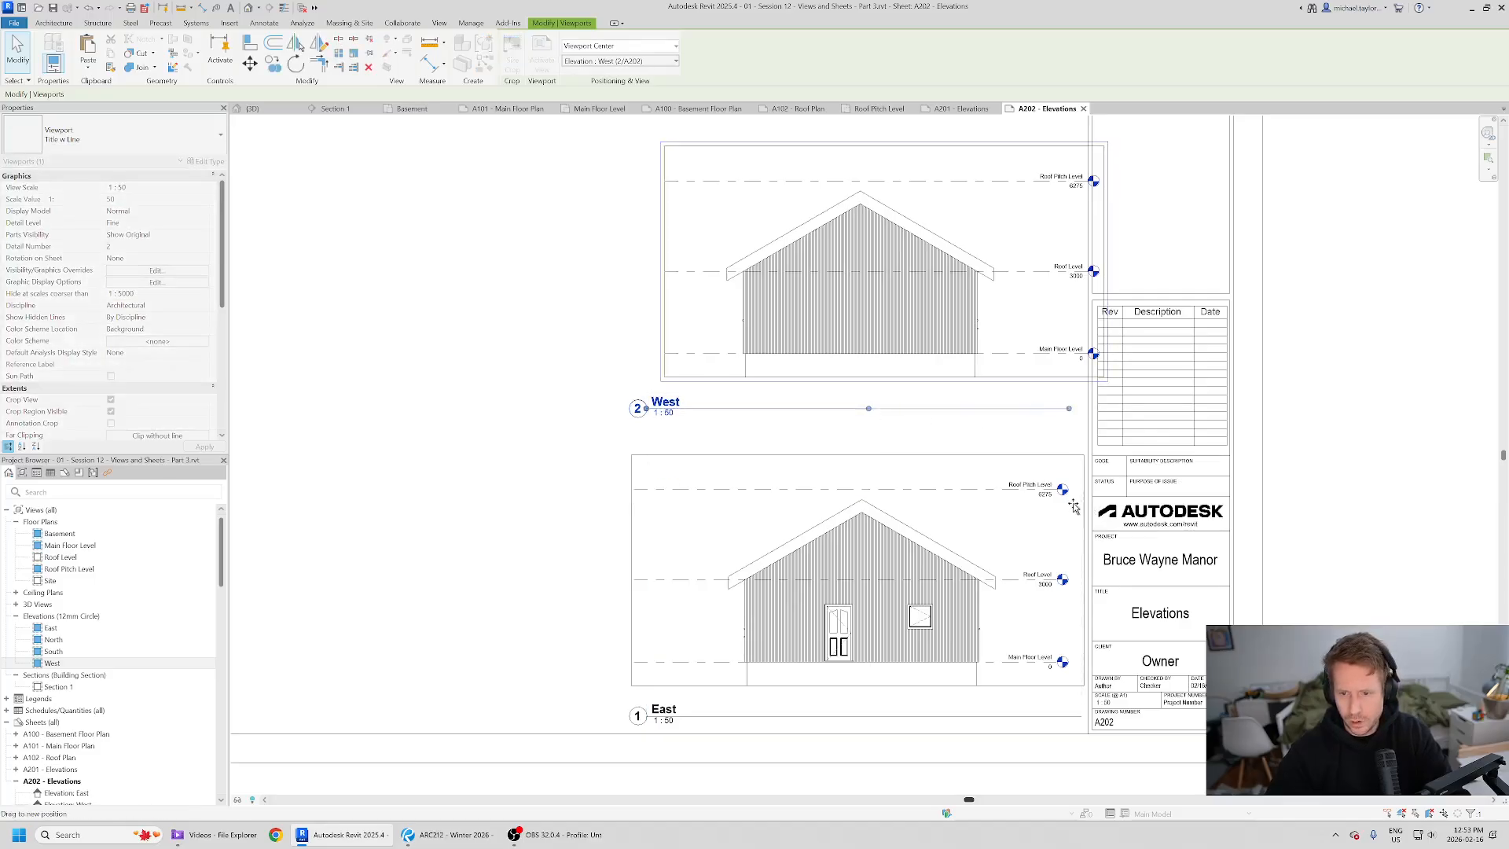
drag(1082, 510, 1083, 510)
- Activate the West view and shift its level heads slightly at their right ends
middle_drag(1011, 333, 982, 435)
double_click(1005, 390)
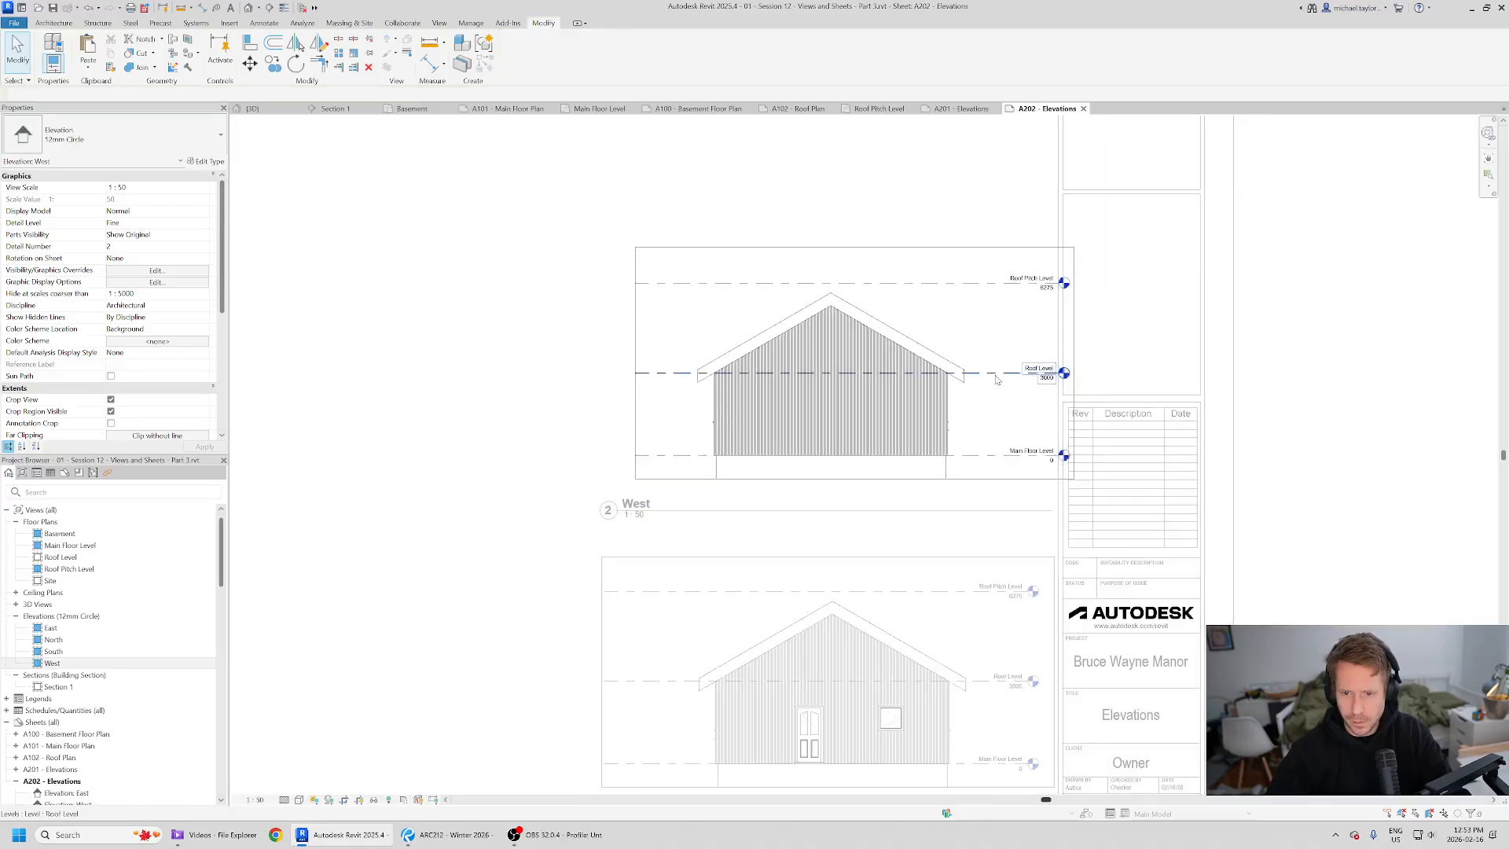
click(1032, 375)
drag(1033, 405, 1035, 408)
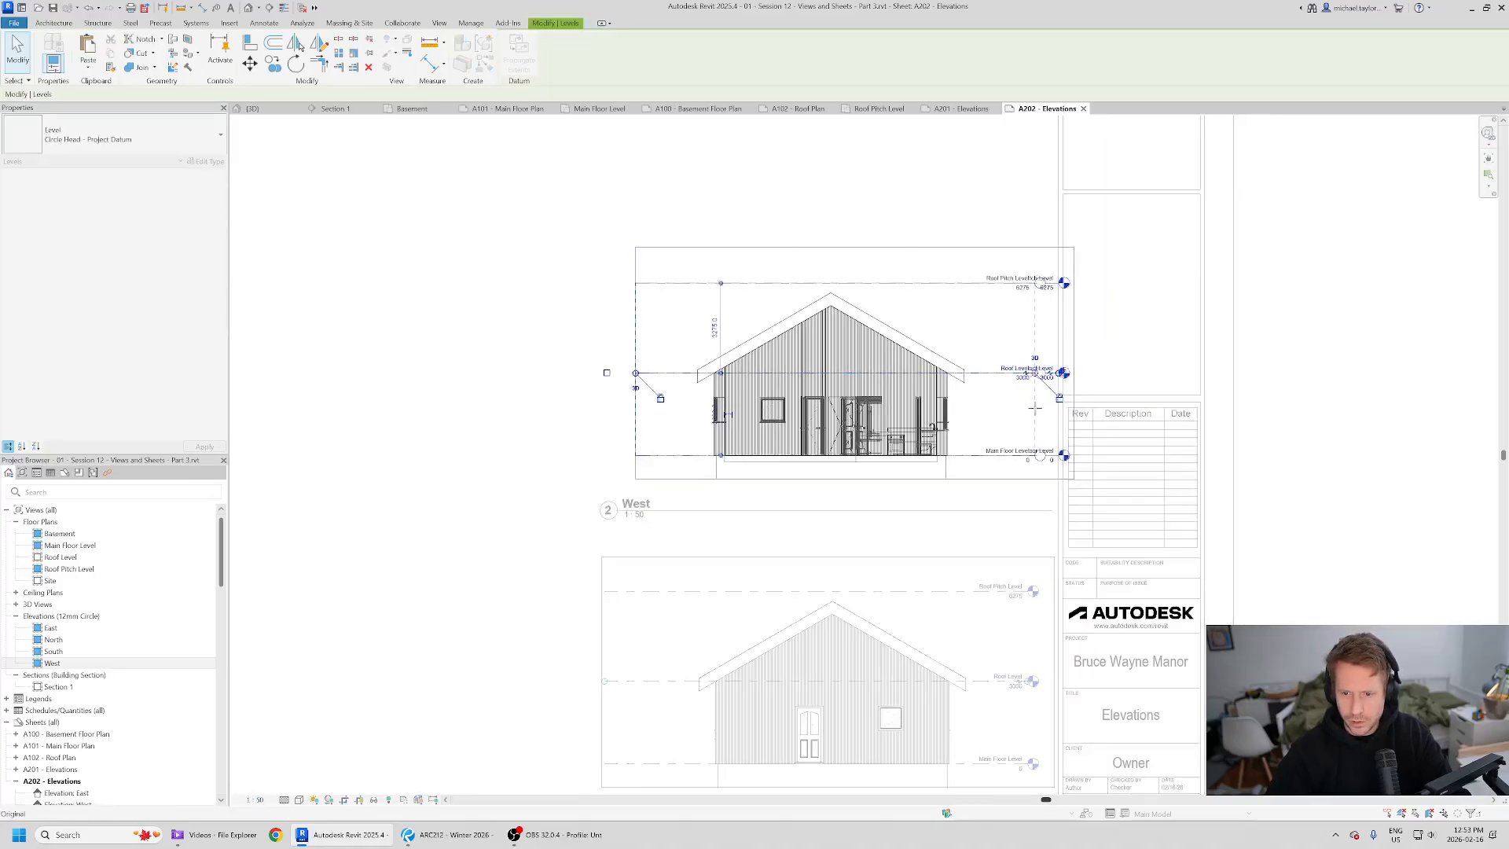
- Shift the East view's level heads slightly at their right ends and deactivate the view
double_click(962, 613)
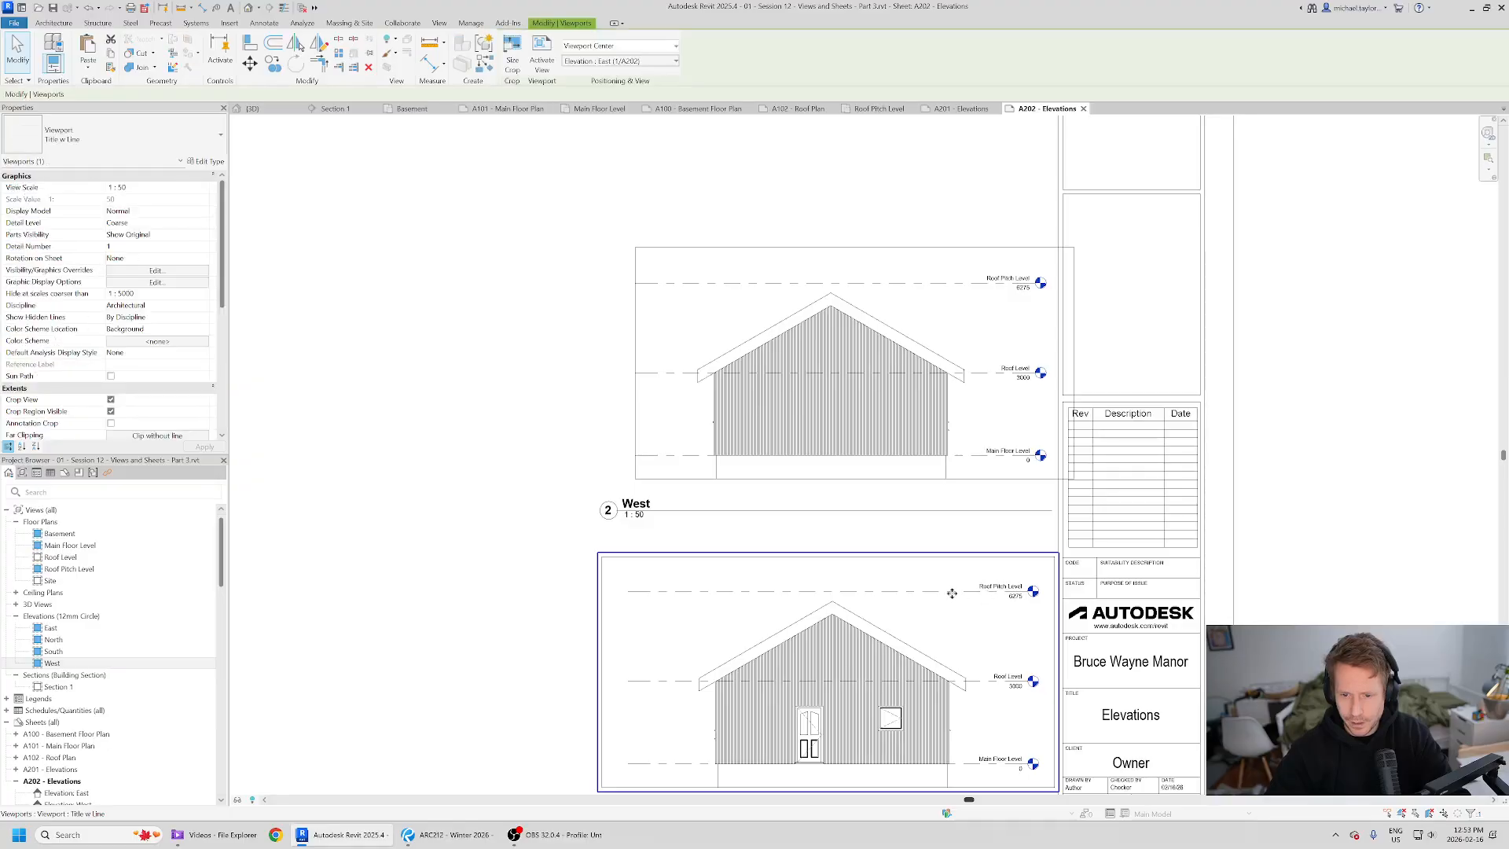
click(1036, 587)
drag(1028, 592, 1036, 592)
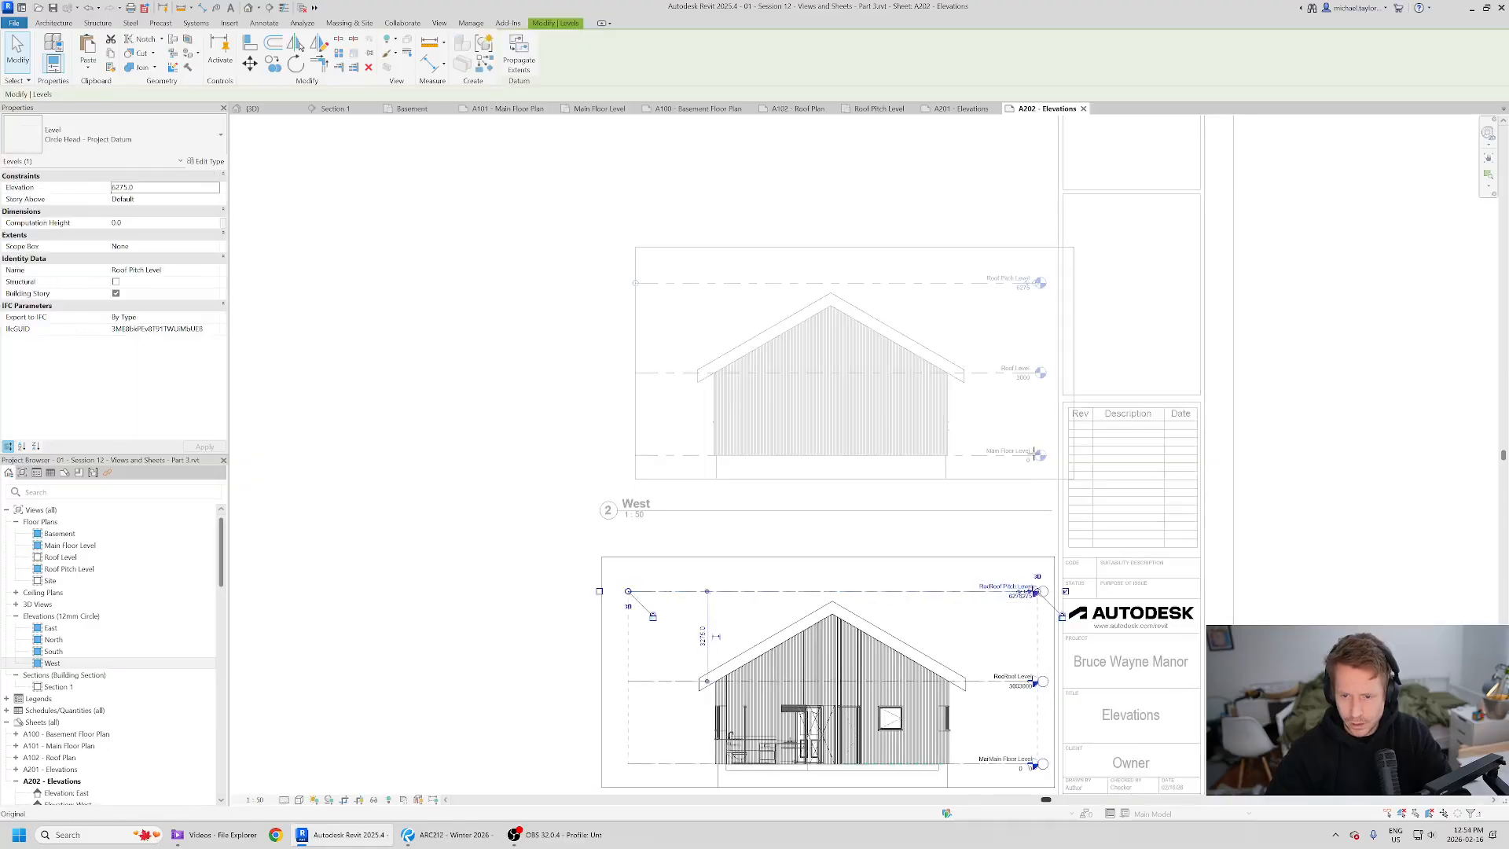
double_click(1040, 456)
scroll(1152, 319, down, 1)
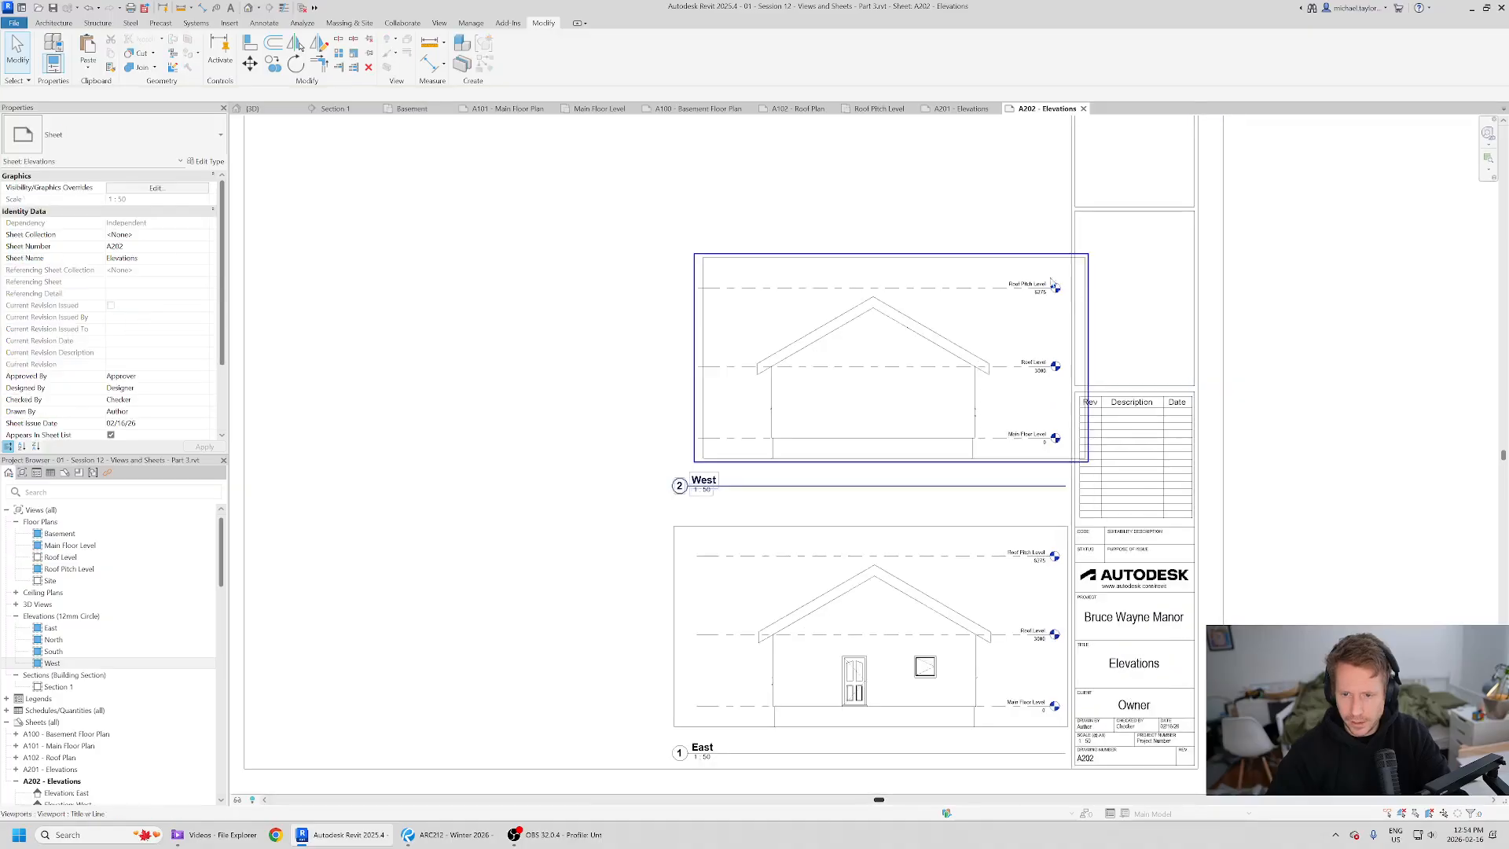
- Activate the West view, pull a level line's right end slightly inward, and deactivate the view
double_click(1034, 316)
click(1085, 321)
scroll(1091, 356, up, 1)
drag(1083, 360, 1066, 359)
double_click(1368, 361)
scroll(977, 326, down, 4)
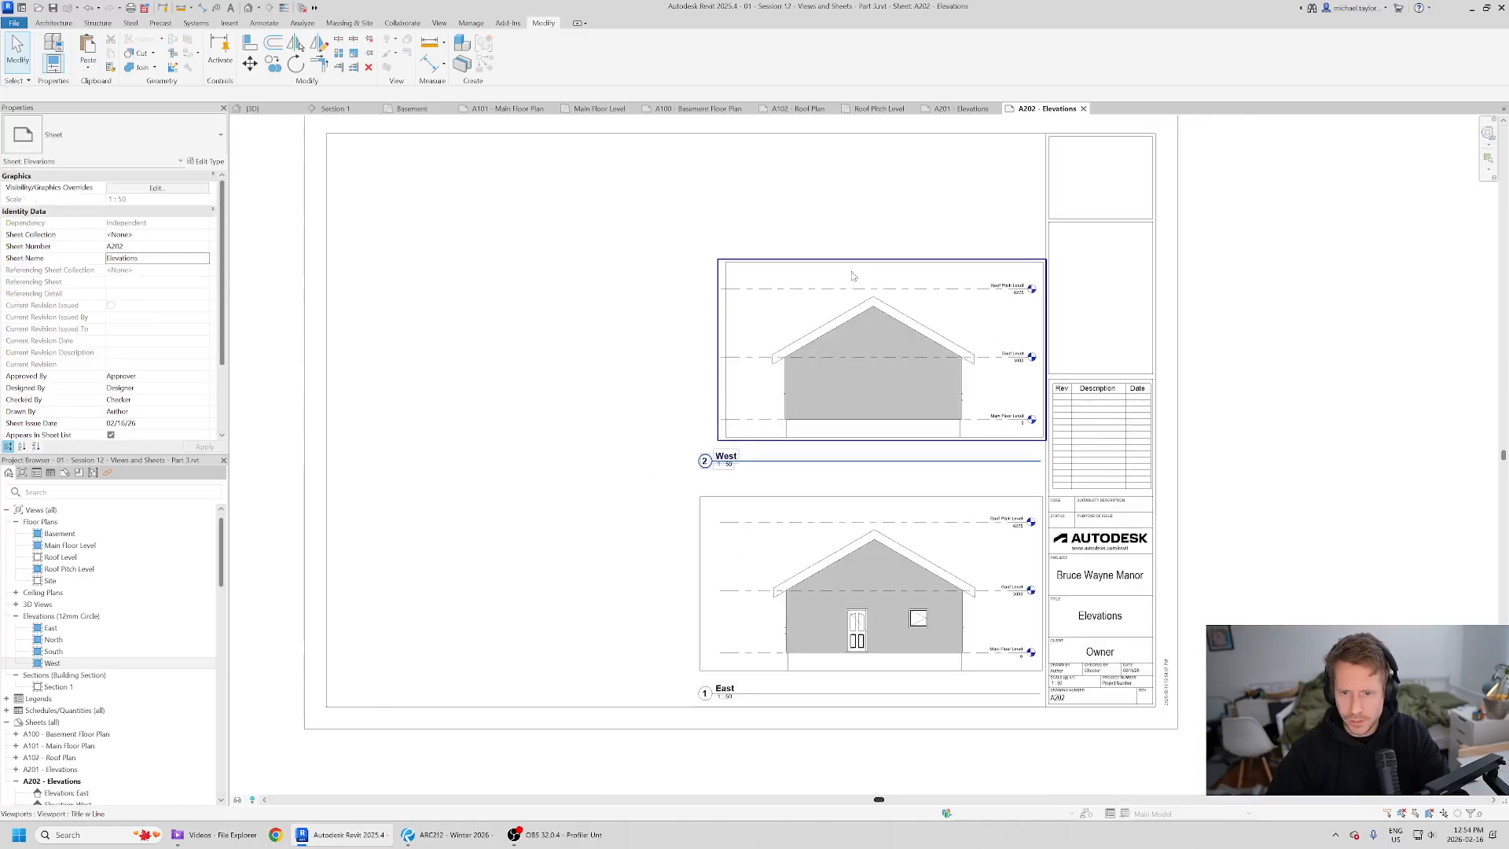
- Nudge the East viewport to line it up under the West viewport and compare with the reference PDF
click(737, 511)
scroll(737, 511, up, 3)
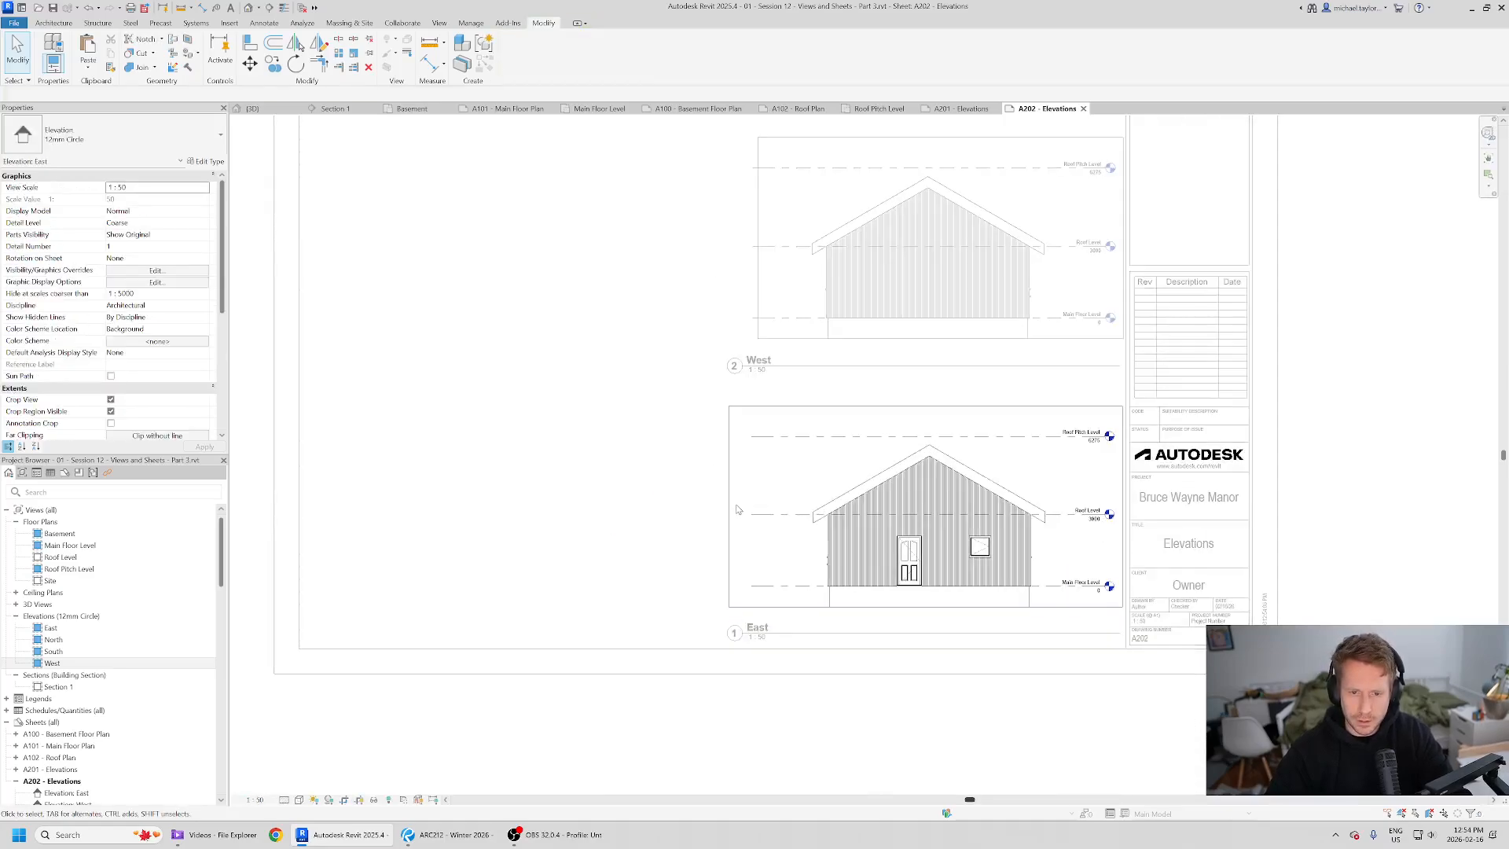
click(728, 513)
drag(729, 506, 741, 486)
double_click(740, 487)
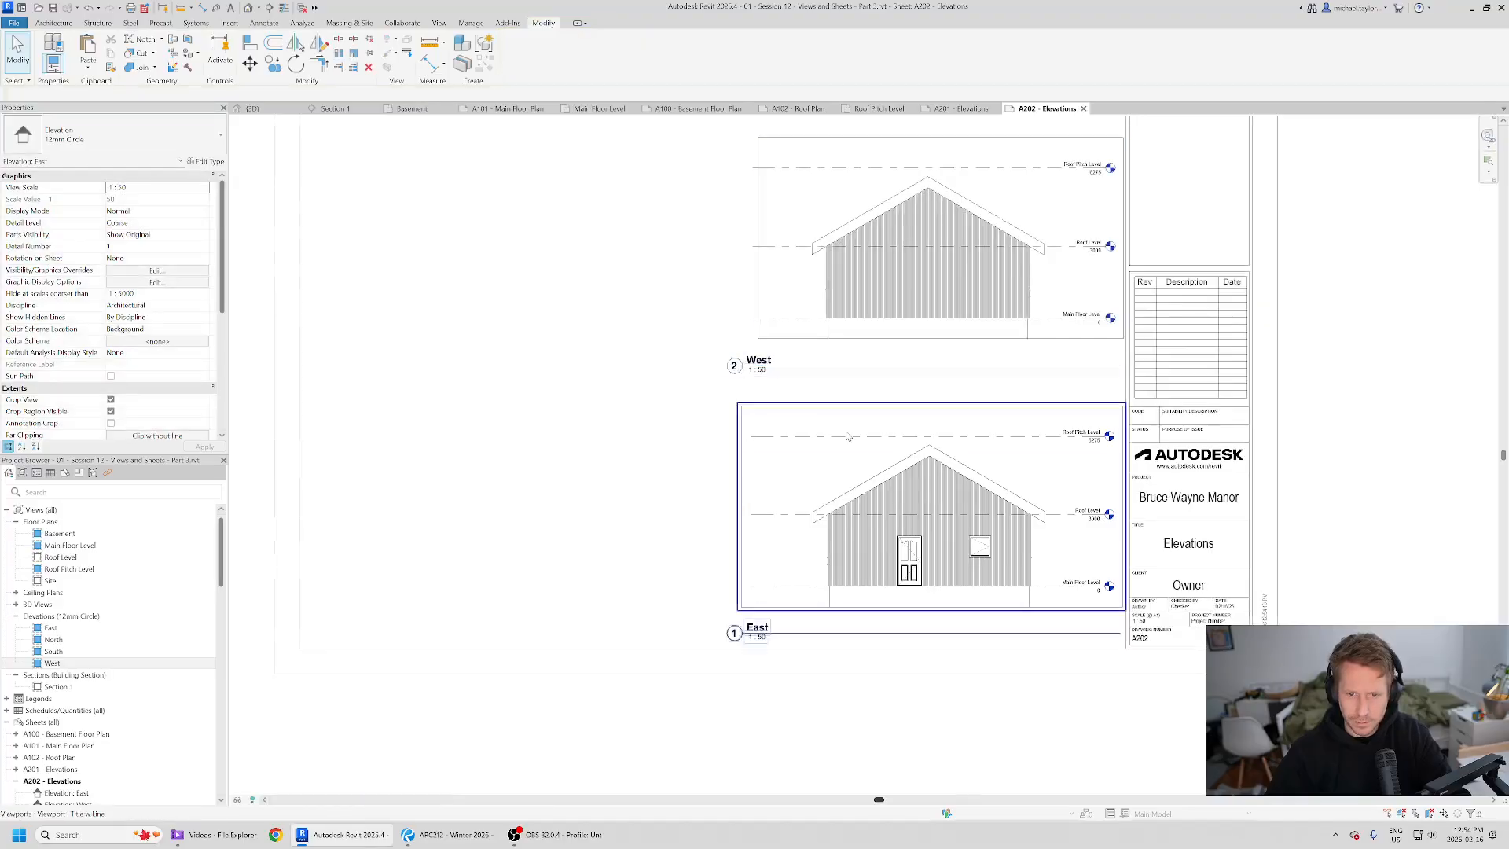
scroll(867, 401, down, 2)
middle_drag(865, 292, 843, 329)
key(alt+Tab)
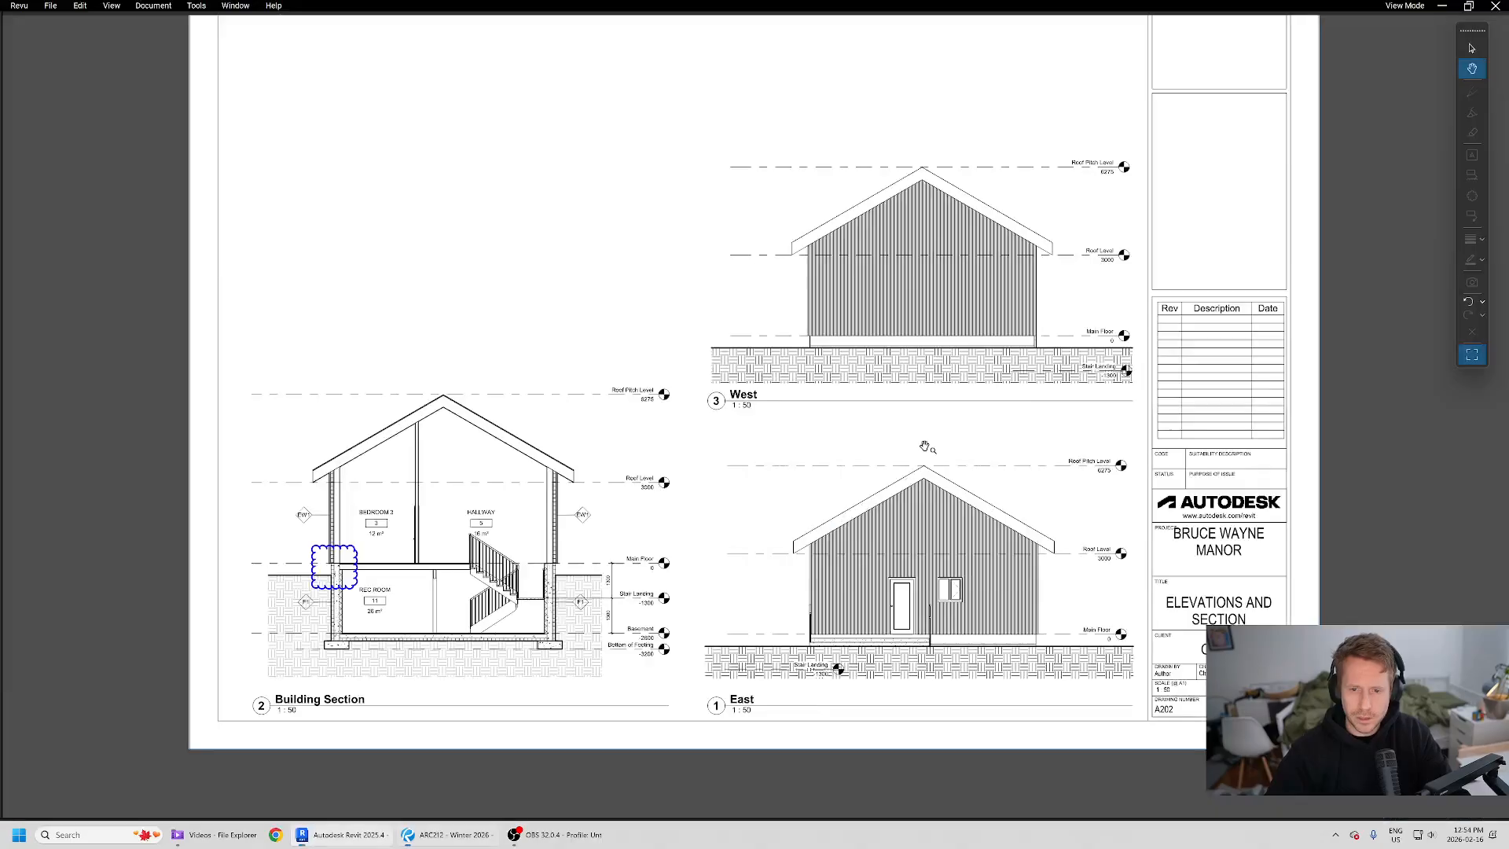
key(alt+Tab)
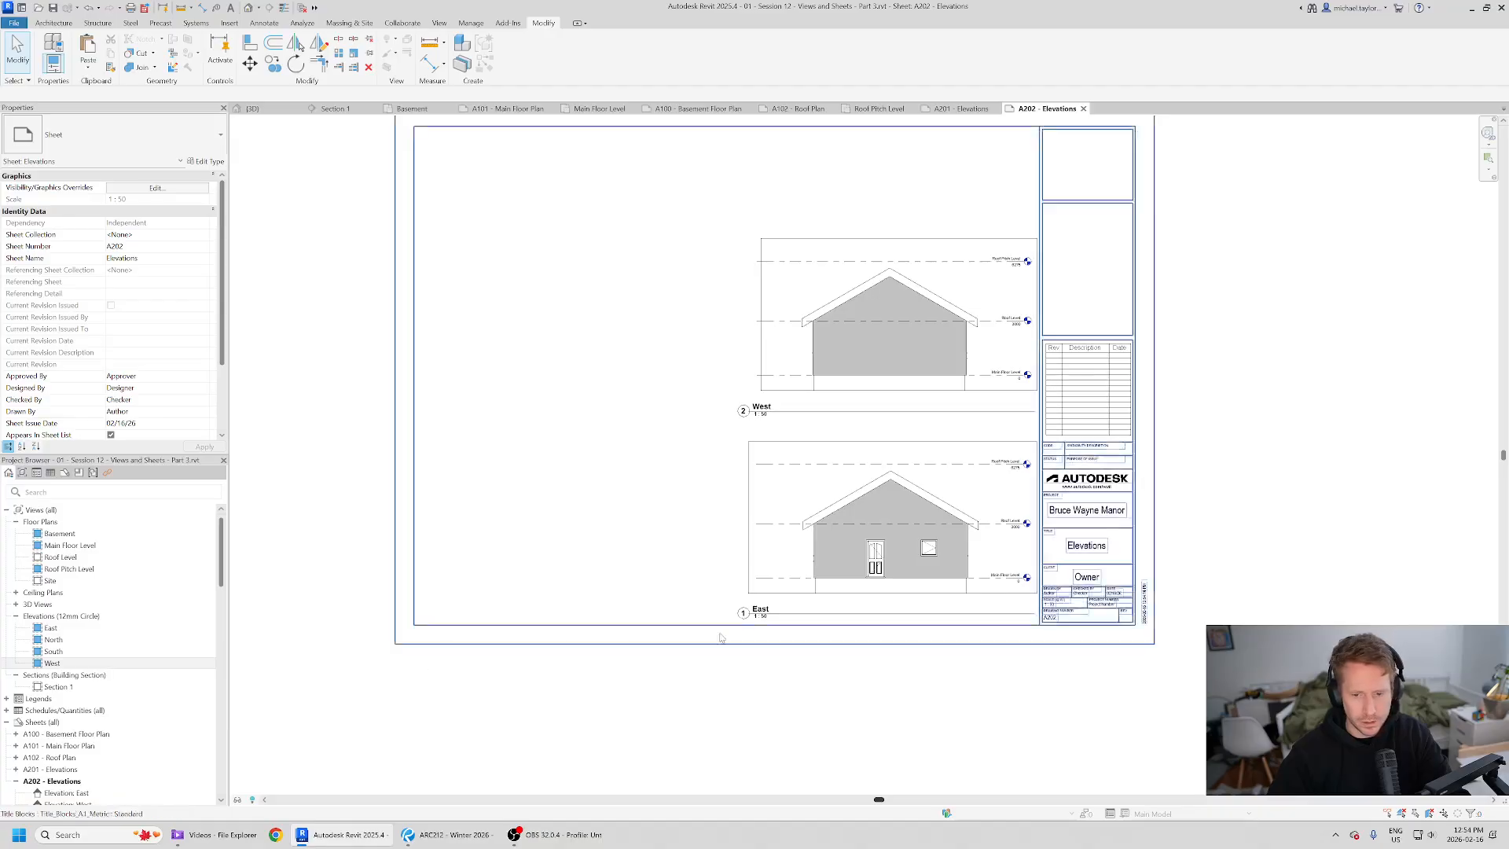
- Hide the crop regions of both the East and West elevation viewports
click(790, 470)
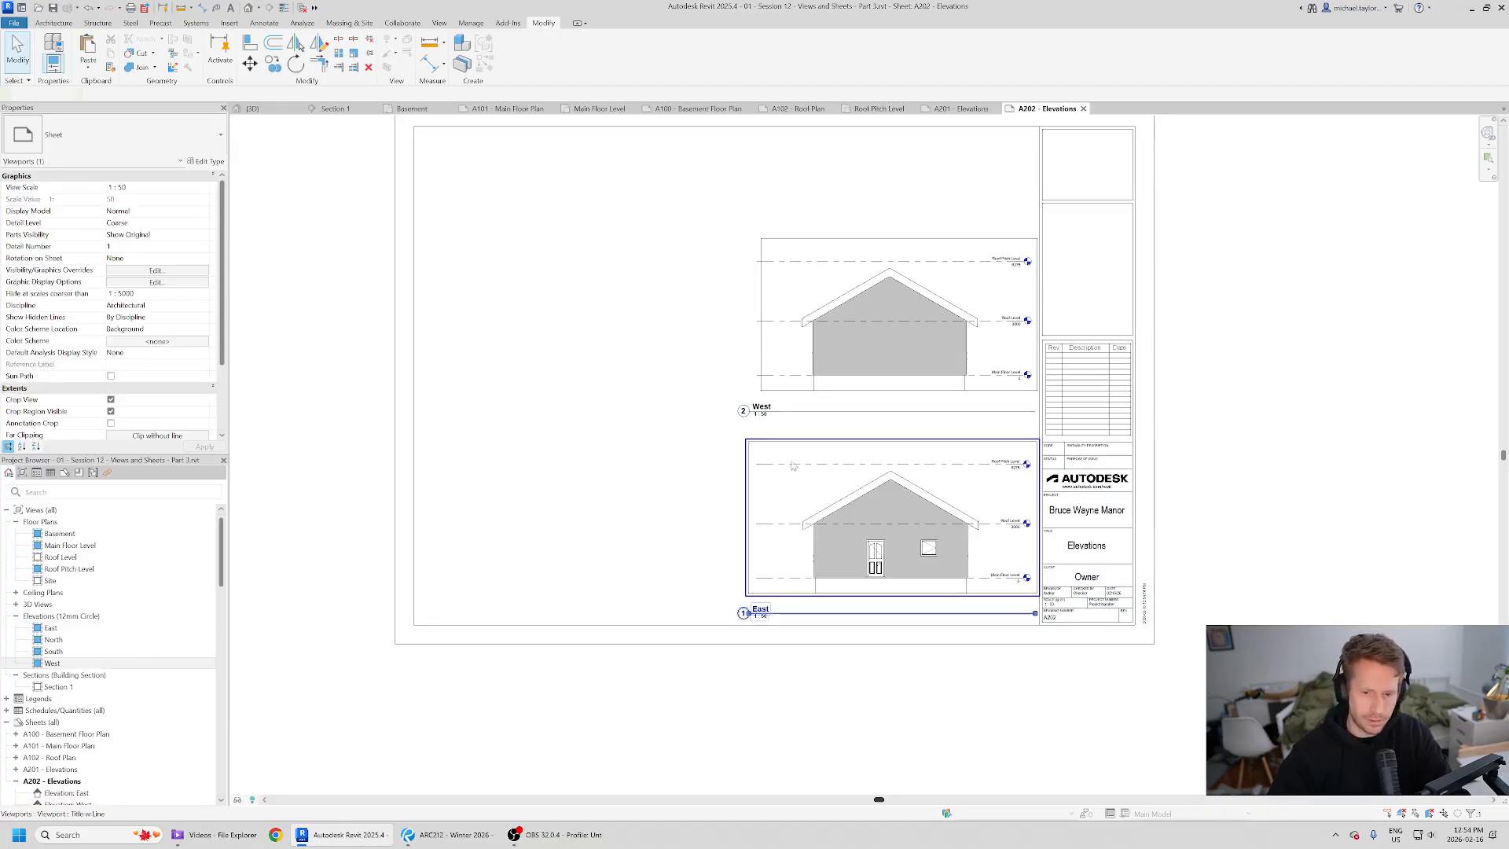
ctrl+click(782, 360)
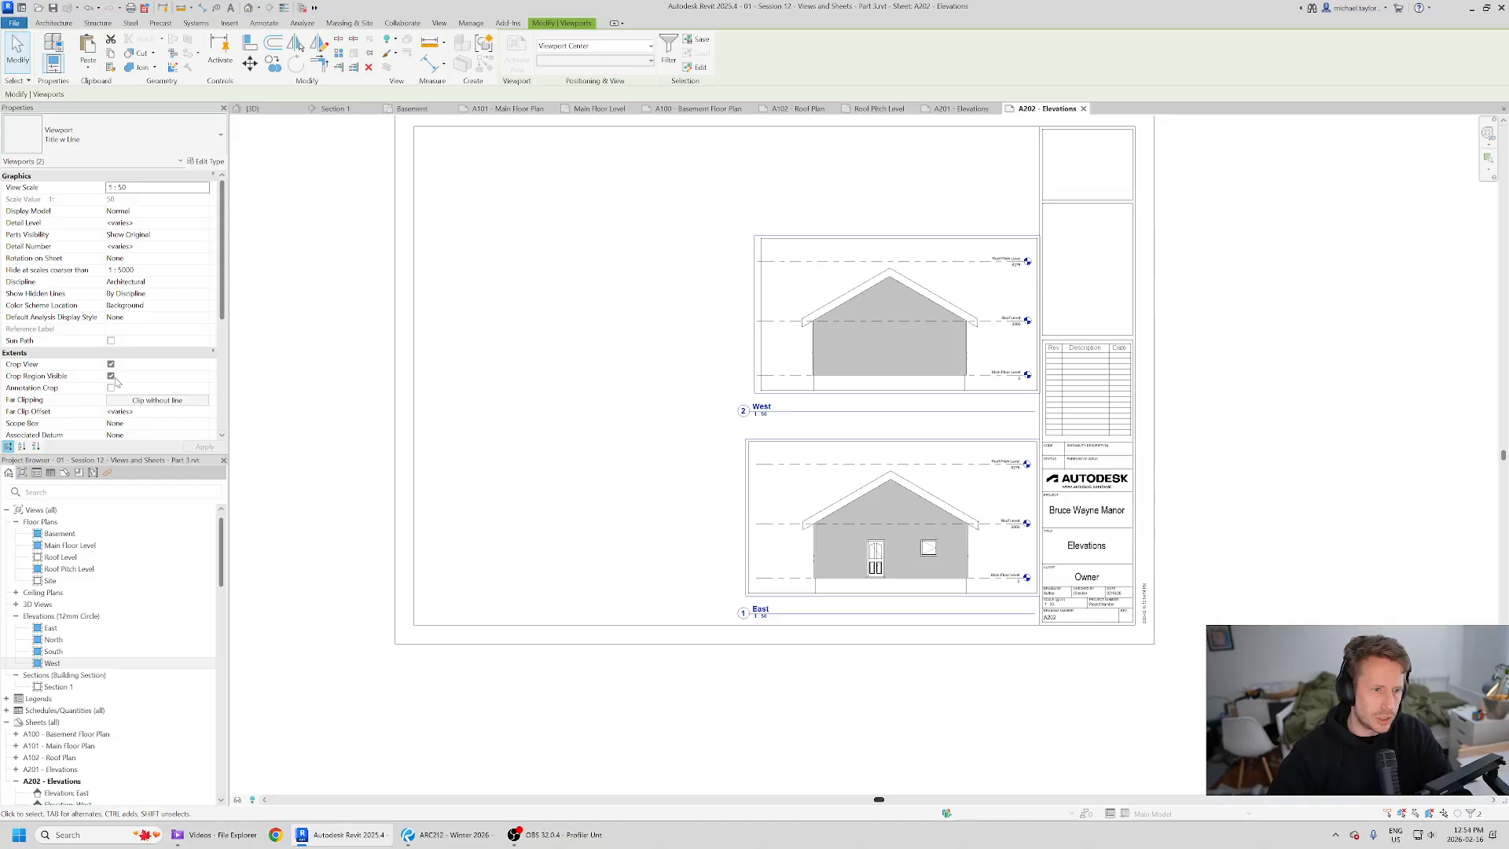
click(111, 375)
key(Escape)
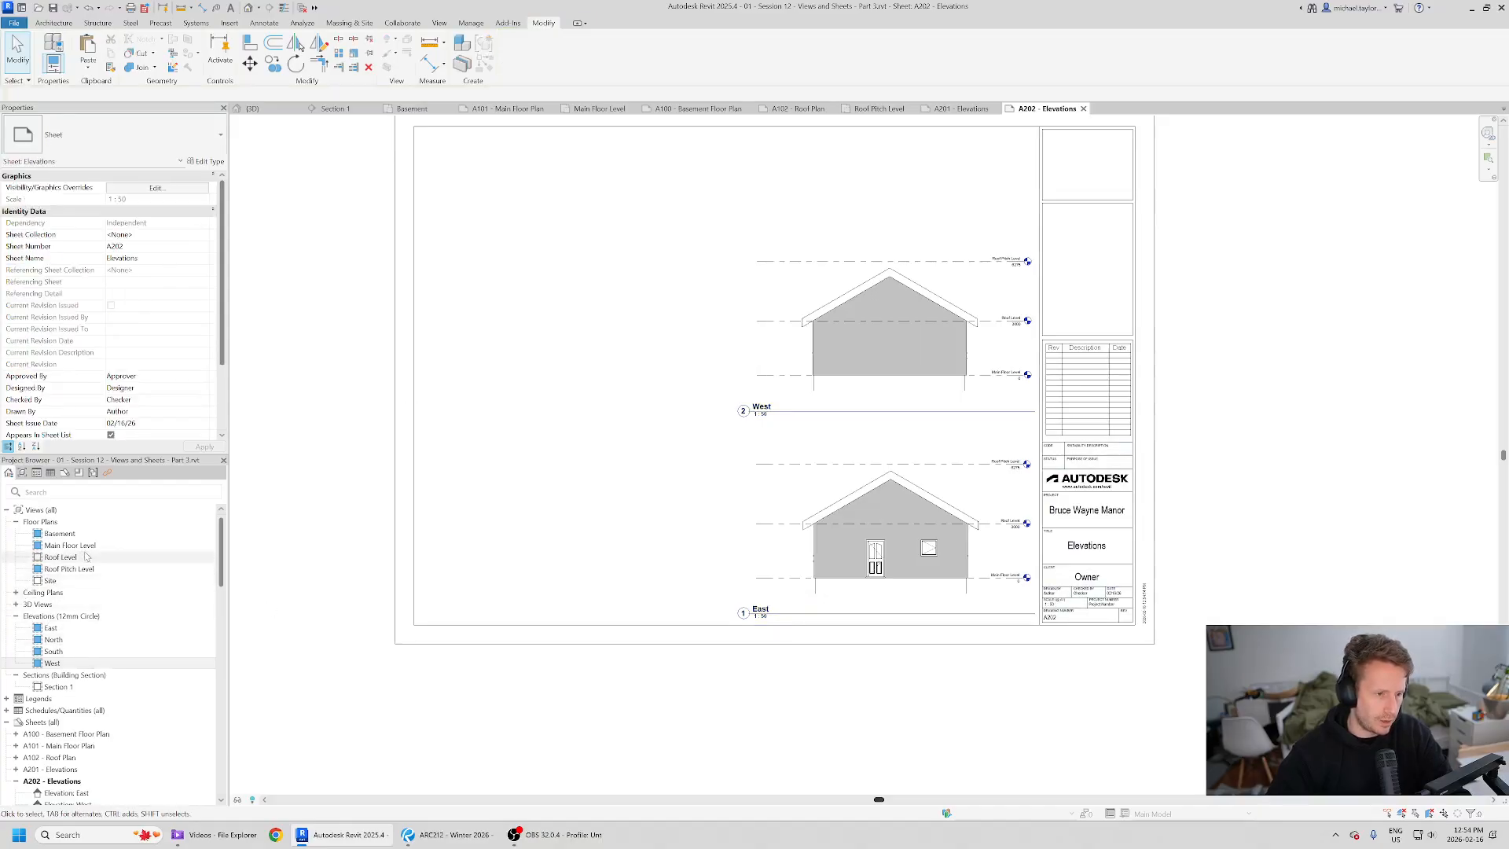
- Examine the Building Section placement in the reference PDF
click(57, 687)
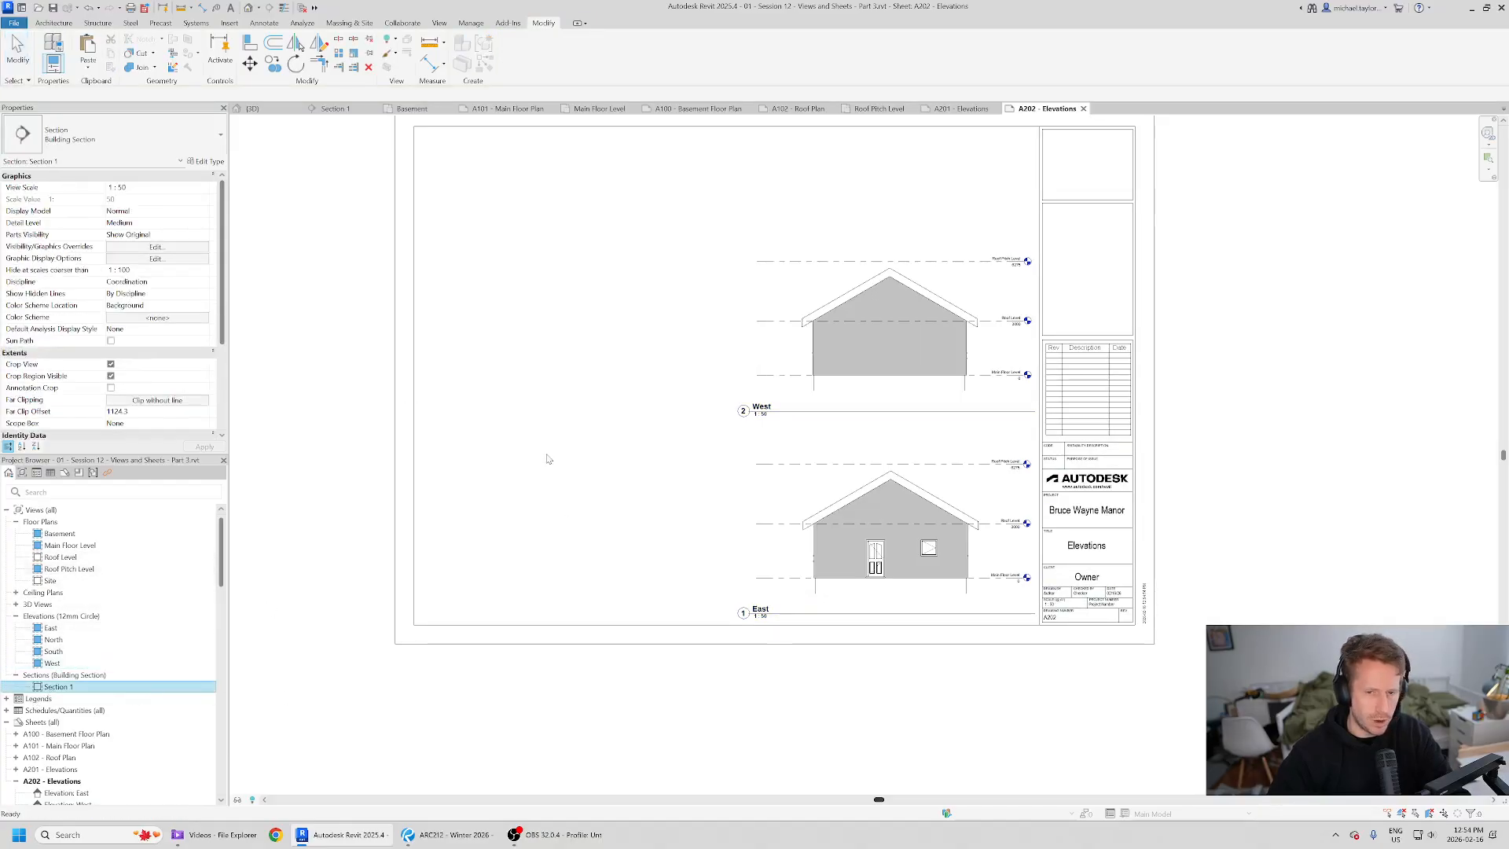
key(alt+Tab)
scroll(418, 565, up, 2)
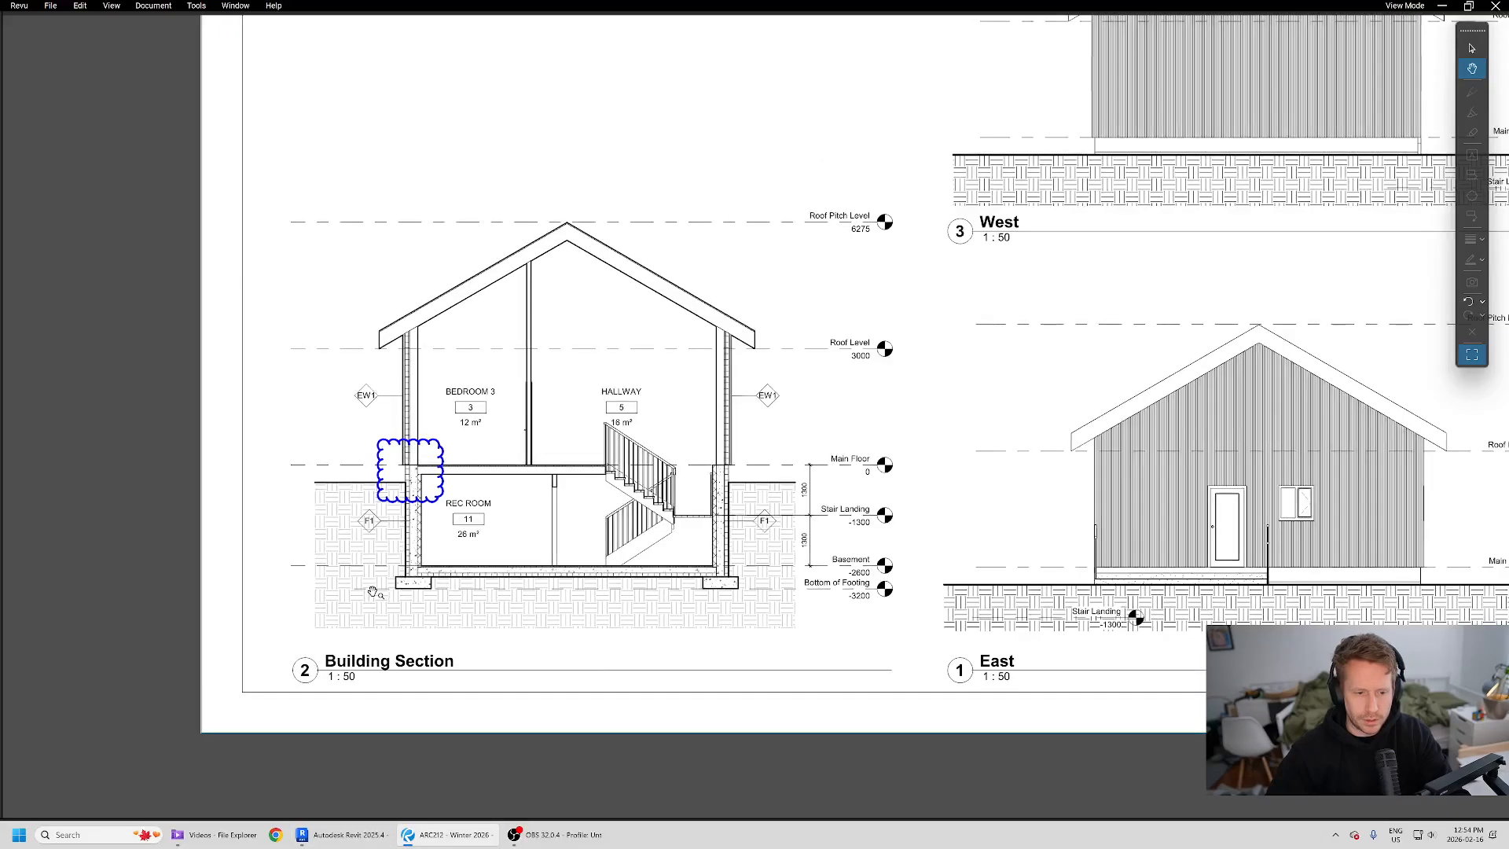
drag(375, 590, 440, 590)
key(alt+Tab)
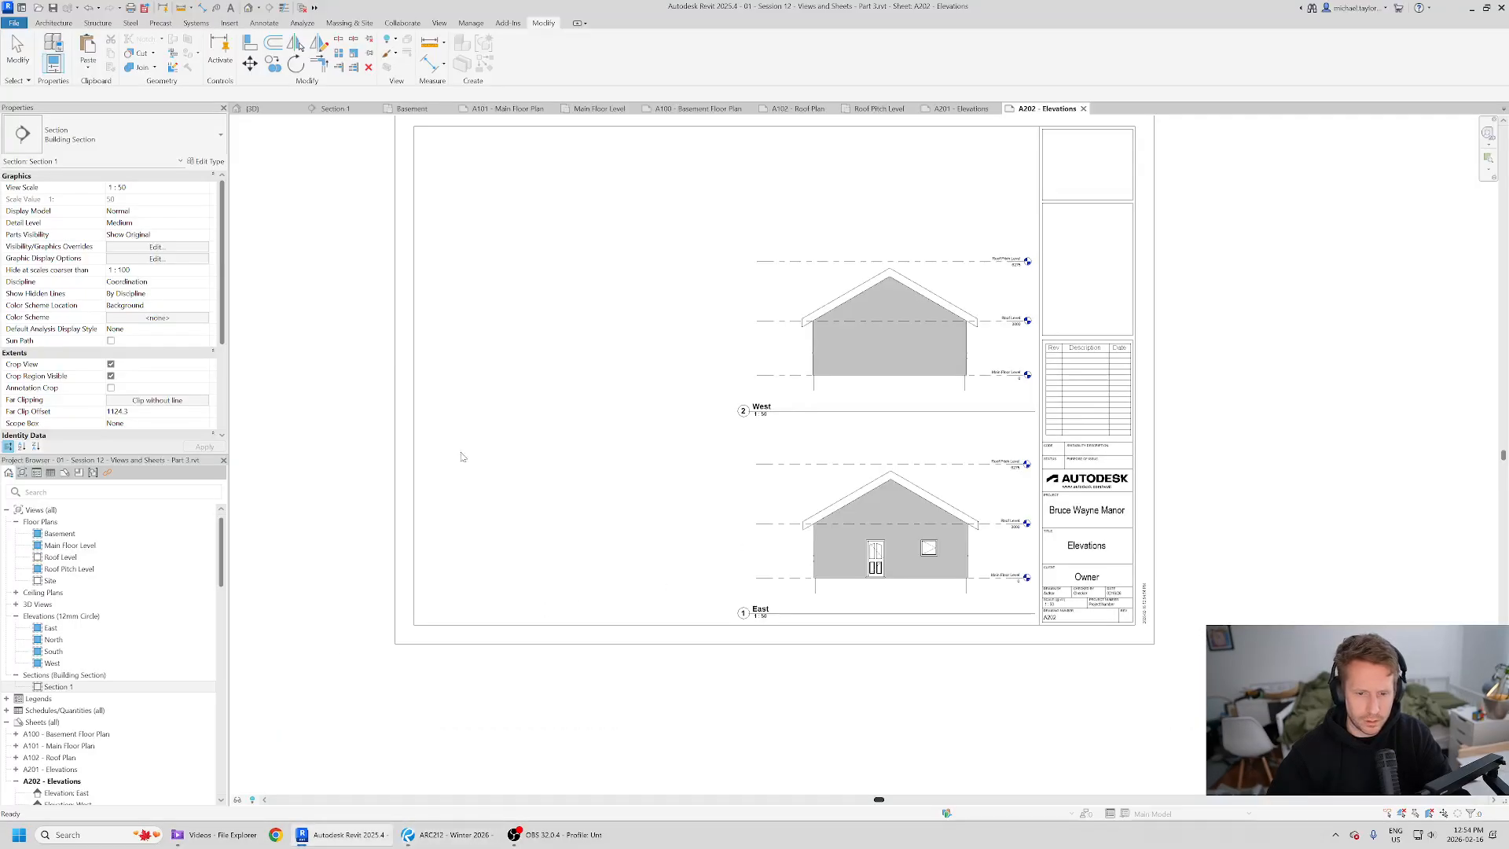
key(alt+Tab)
drag(1374, 508, 920, 531)
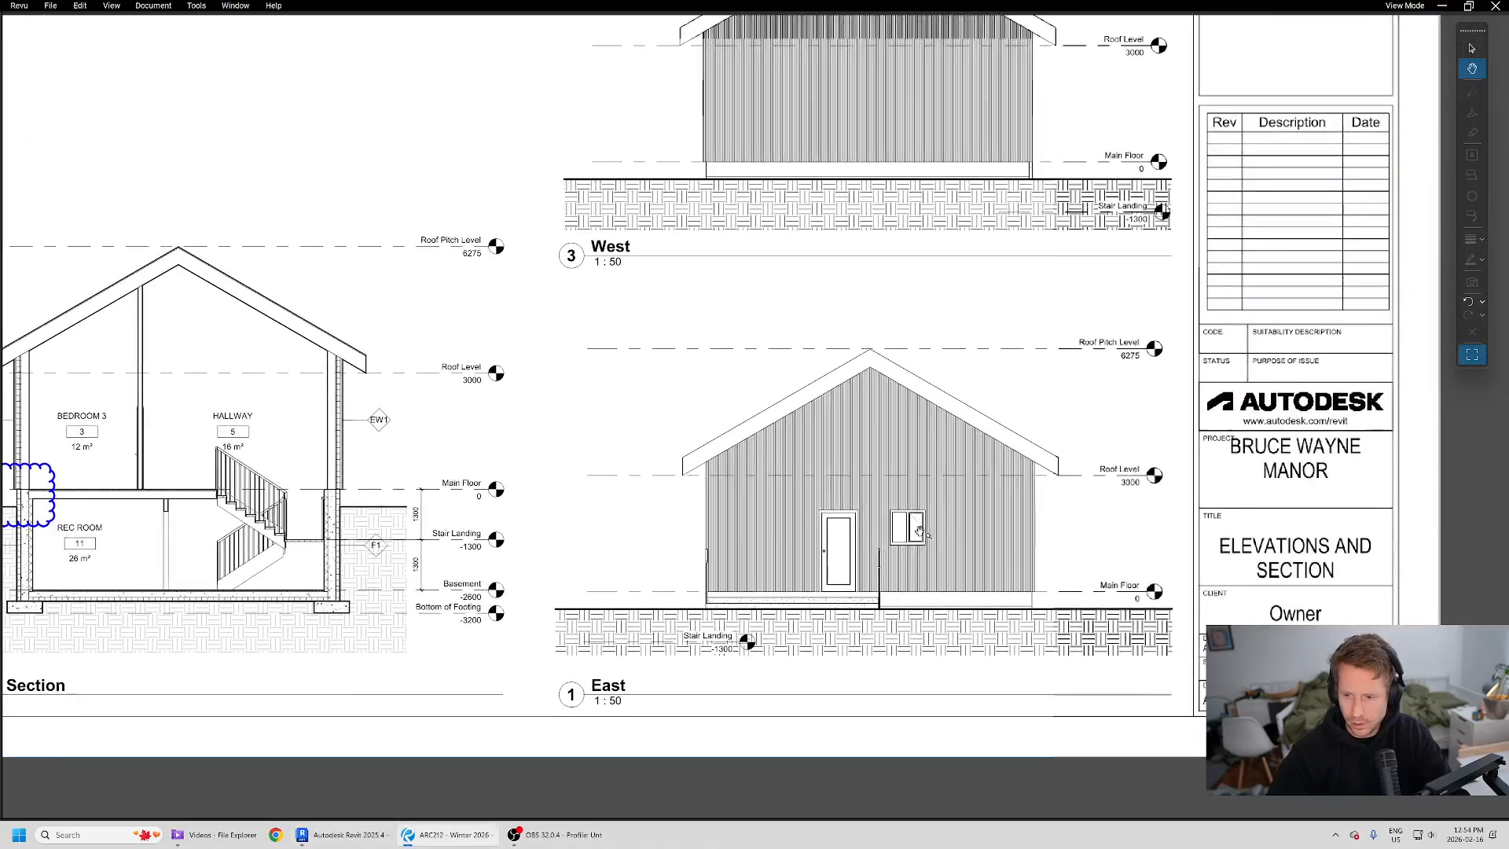
key(alt+Tab)
- Rename the sheet as Elevations and Section in the title block
click(1093, 550)
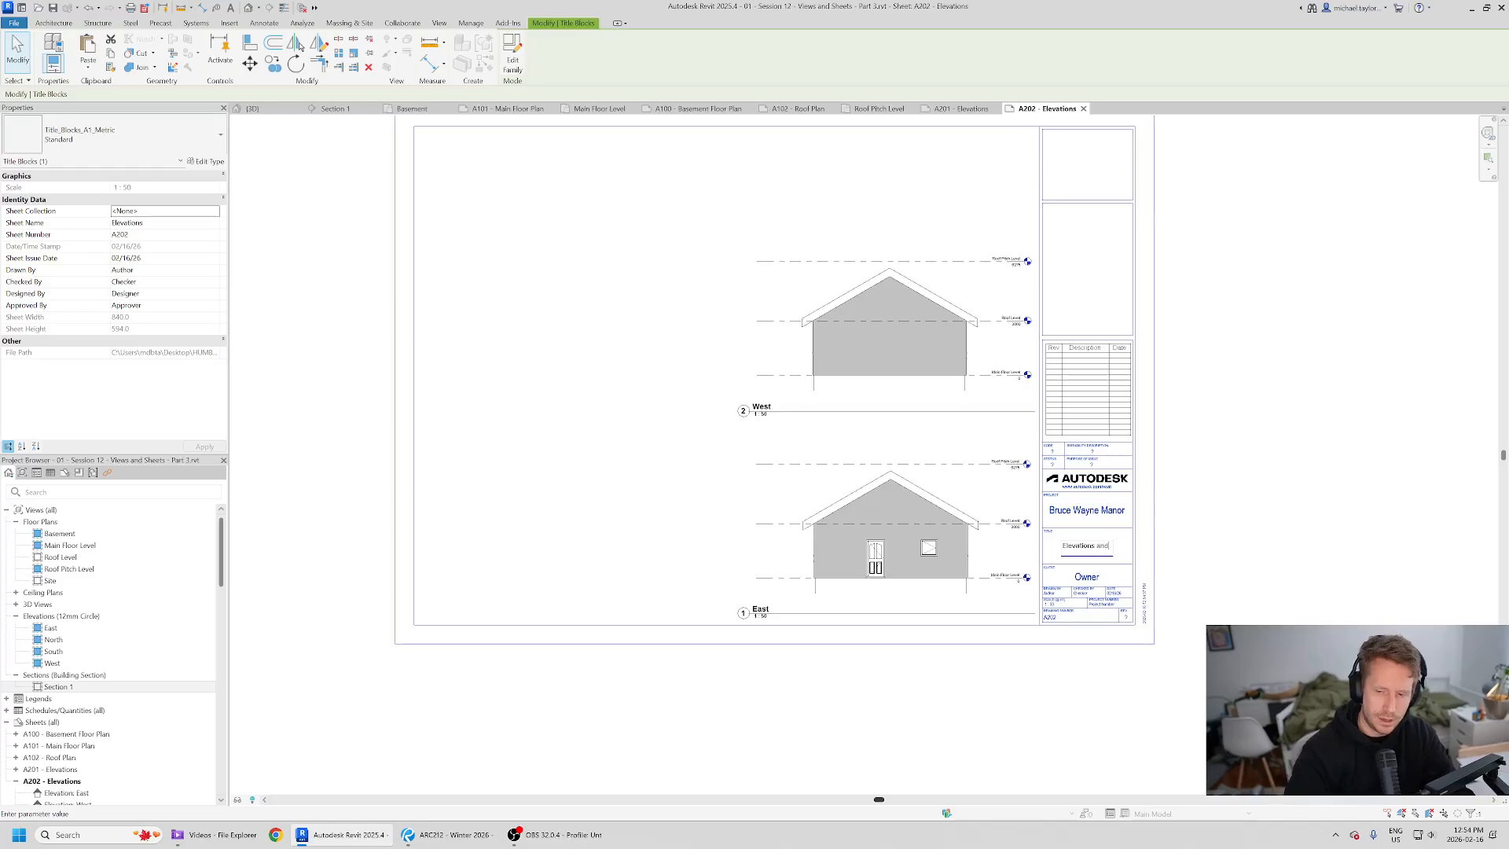
click(967, 691)
click(733, 703)
scroll(588, 548, up, 1)
key(alt+Tab)
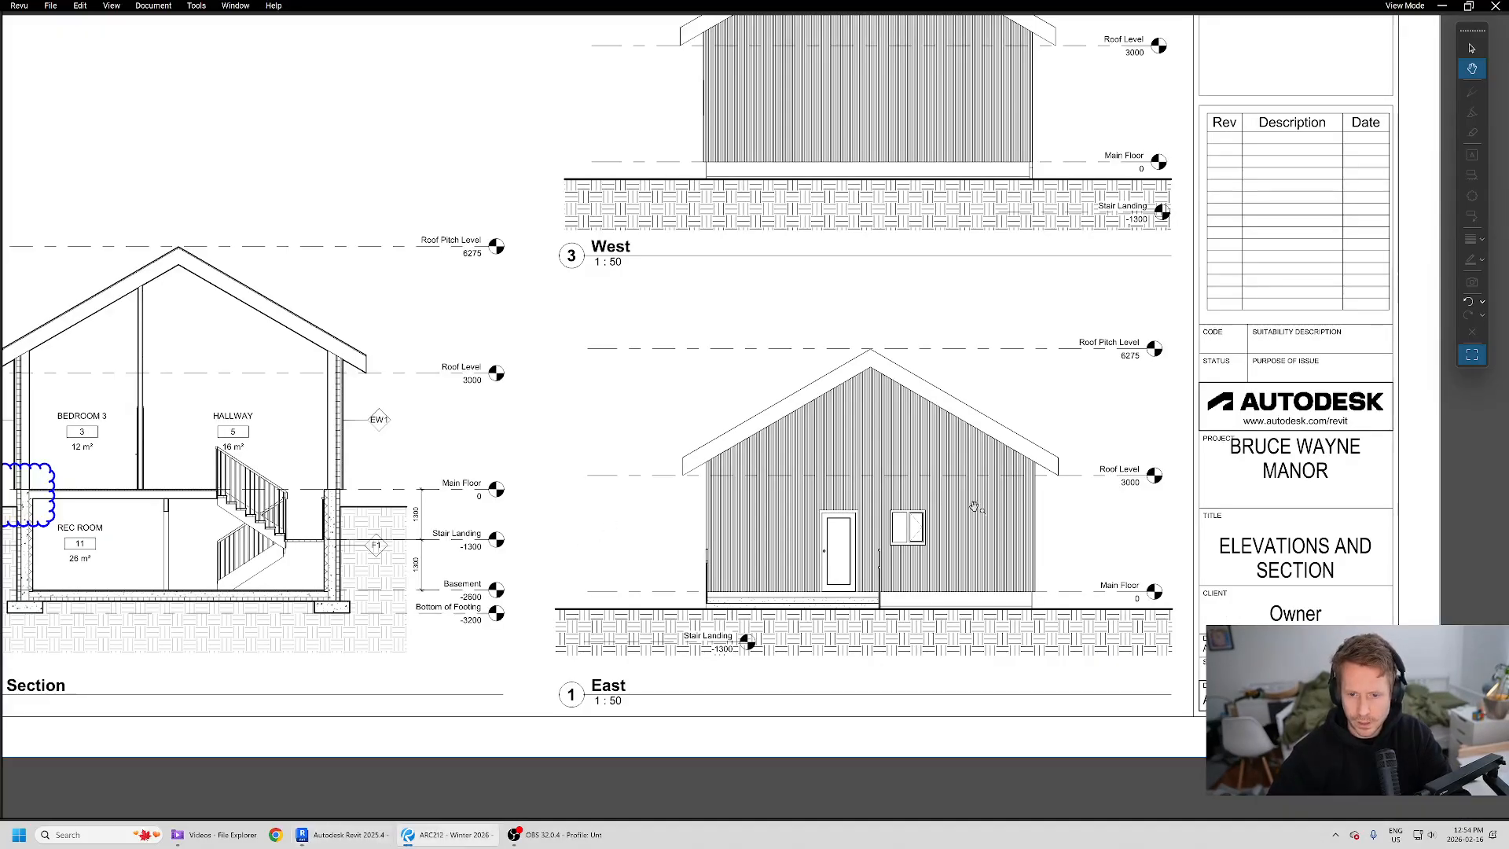
scroll(448, 515, down, 2)
key(alt+Tab)
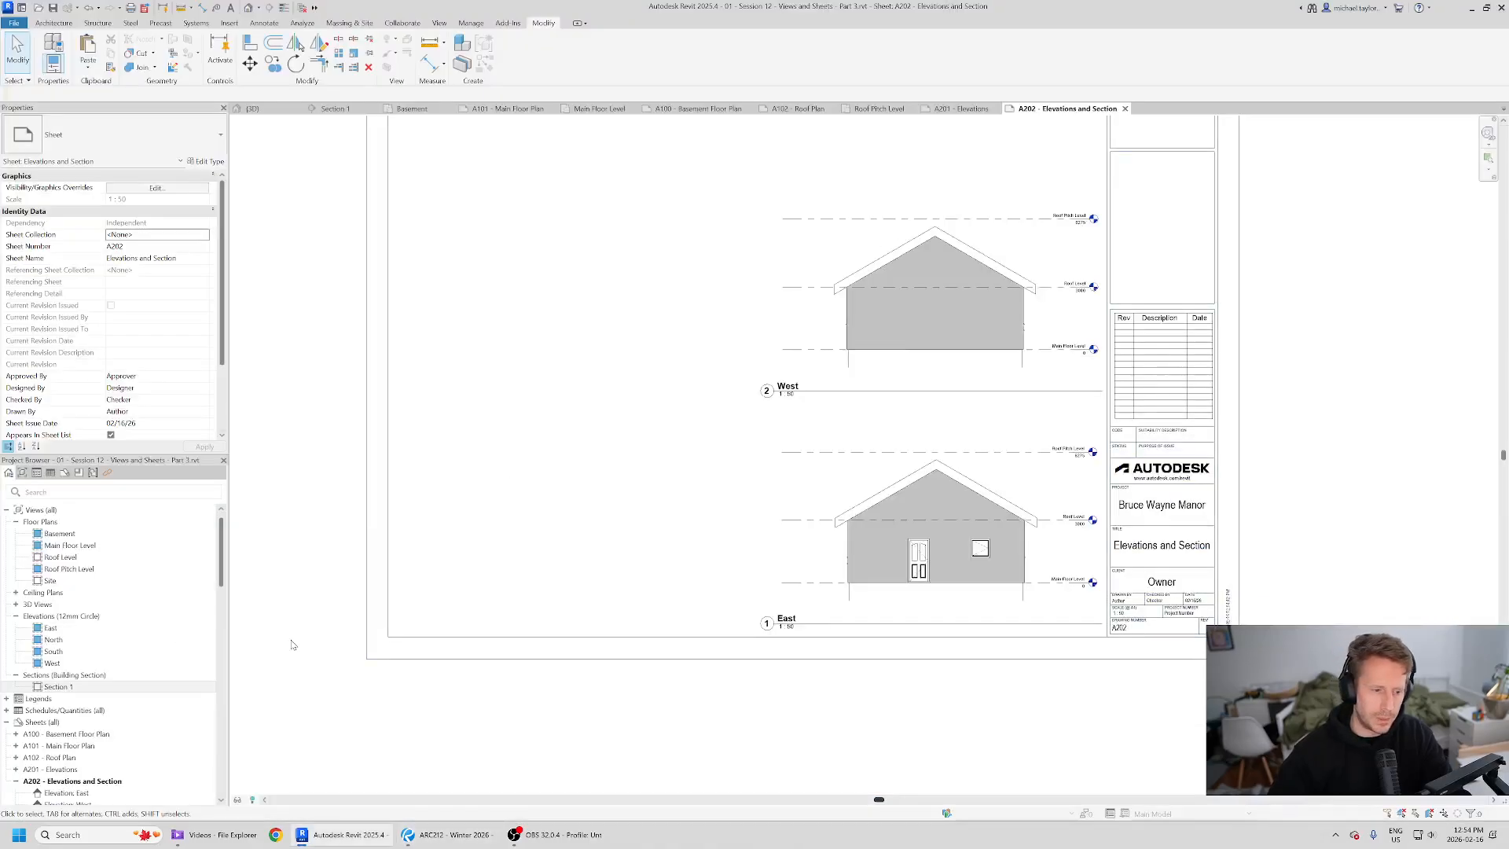
- Place the Section 1 view on the sheet to the left of the East elevation
click(74, 687)
drag(585, 439, 587, 438)
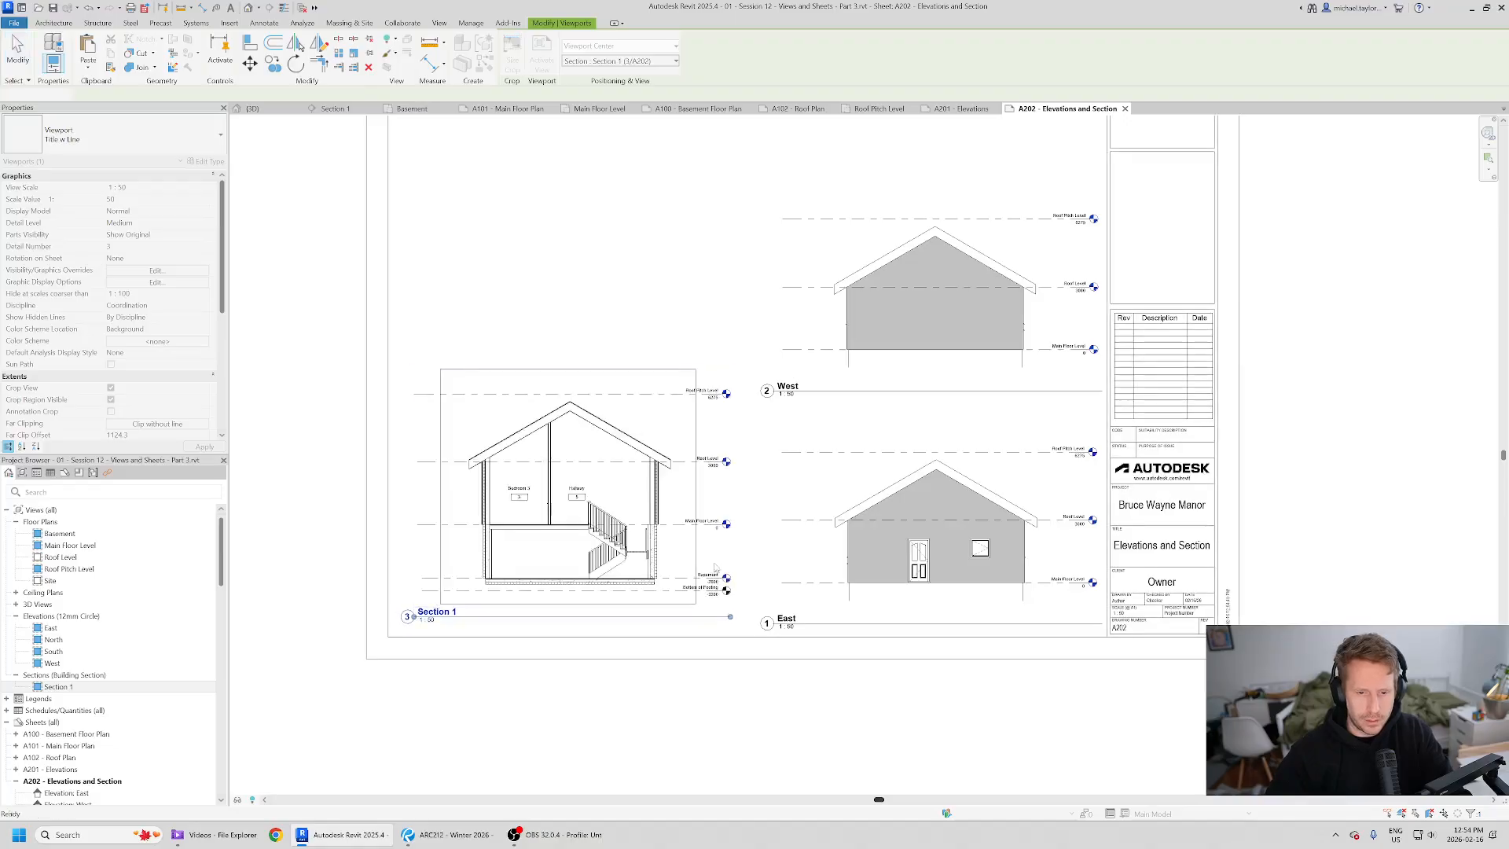
click(573, 493)
- Move the section viewport slightly right and compare its position with the reference PDF
scroll(582, 503, up, 2)
key(alt+Tab)
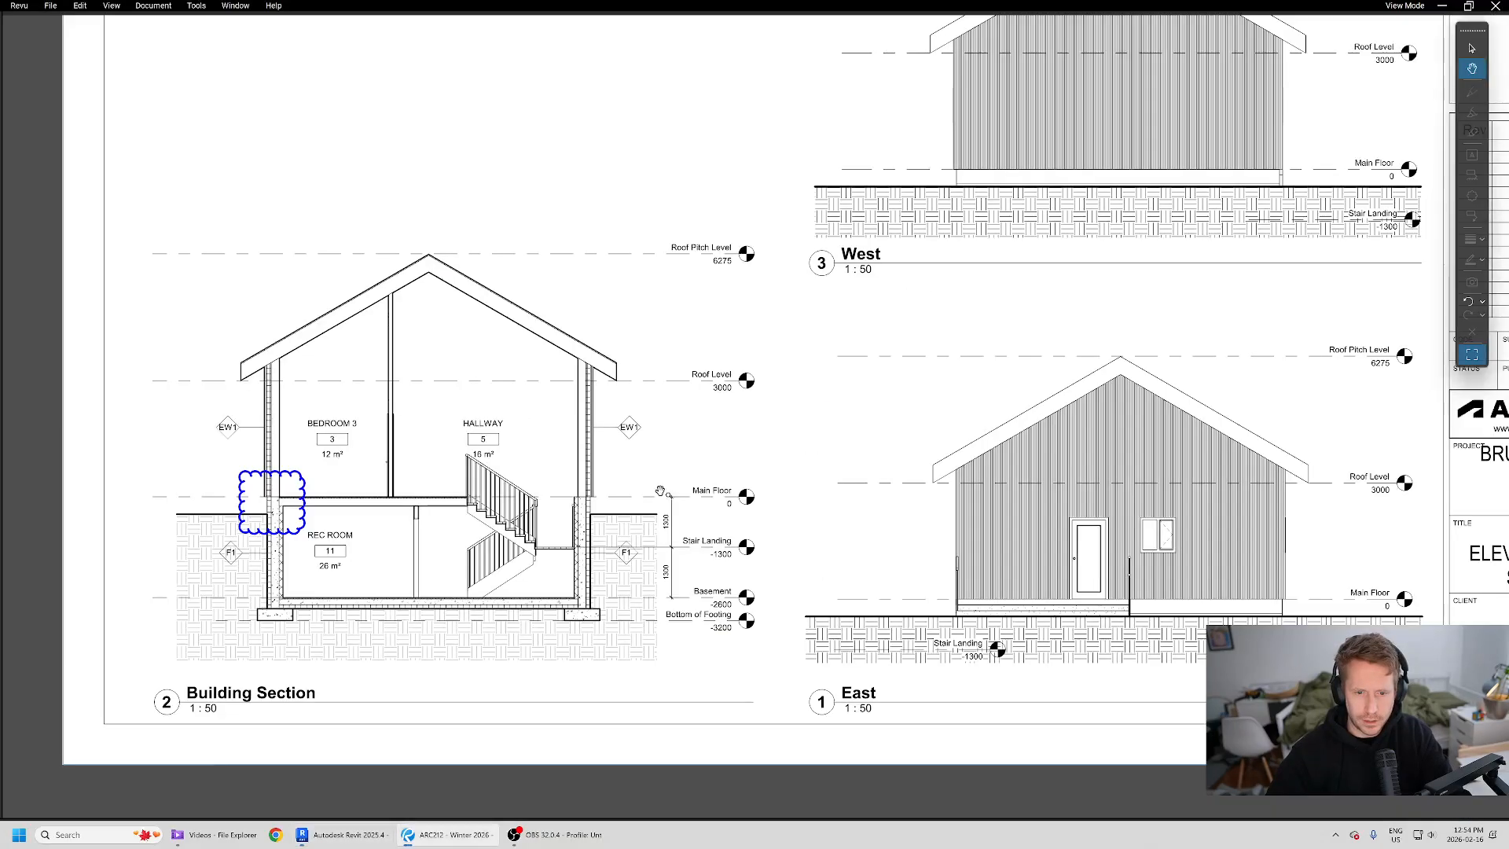
key(alt+Tab)
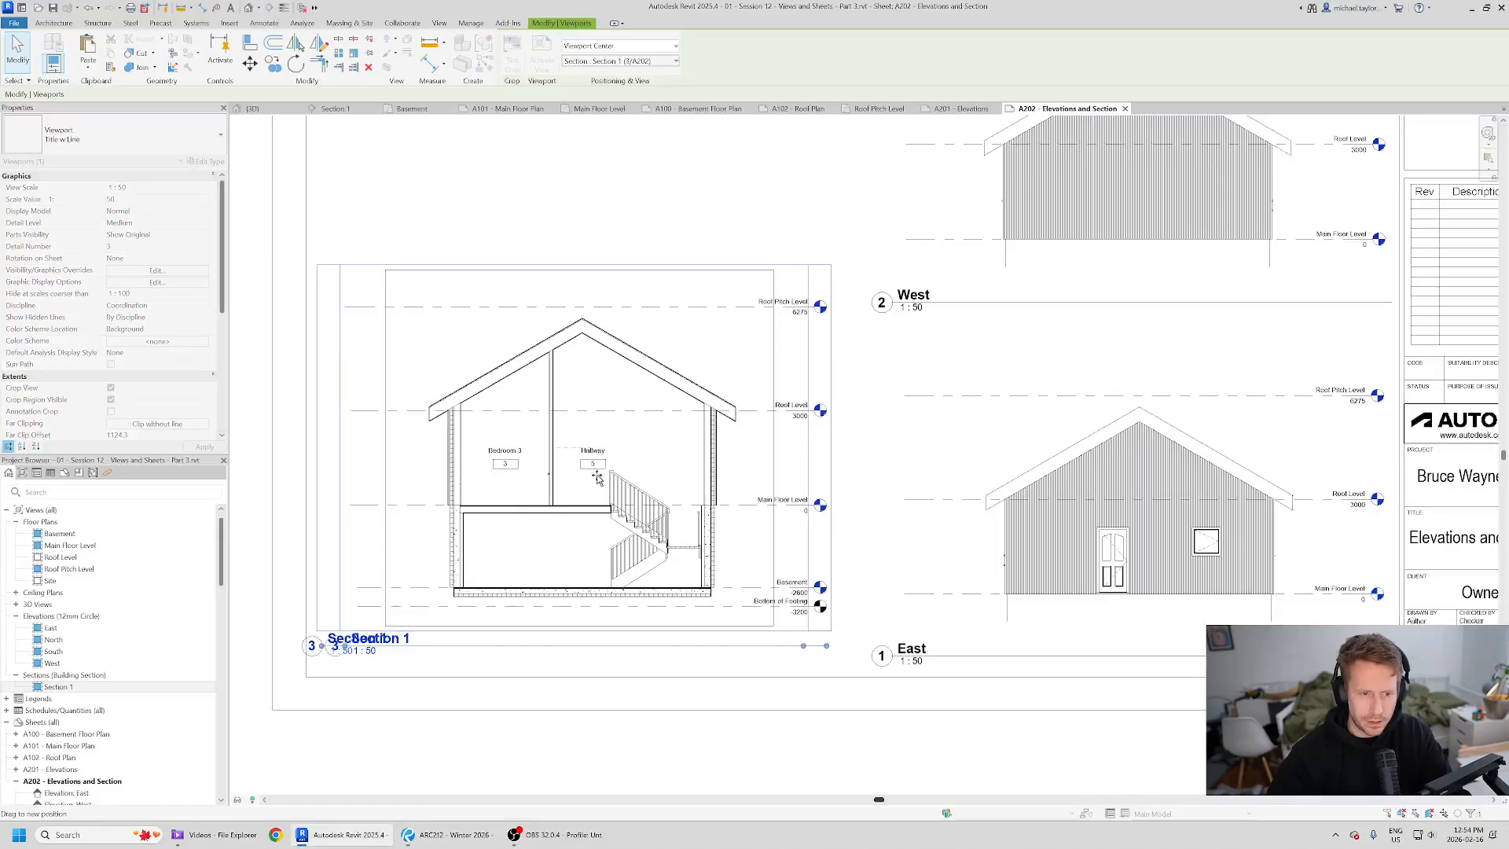
drag(632, 499, 650, 499)
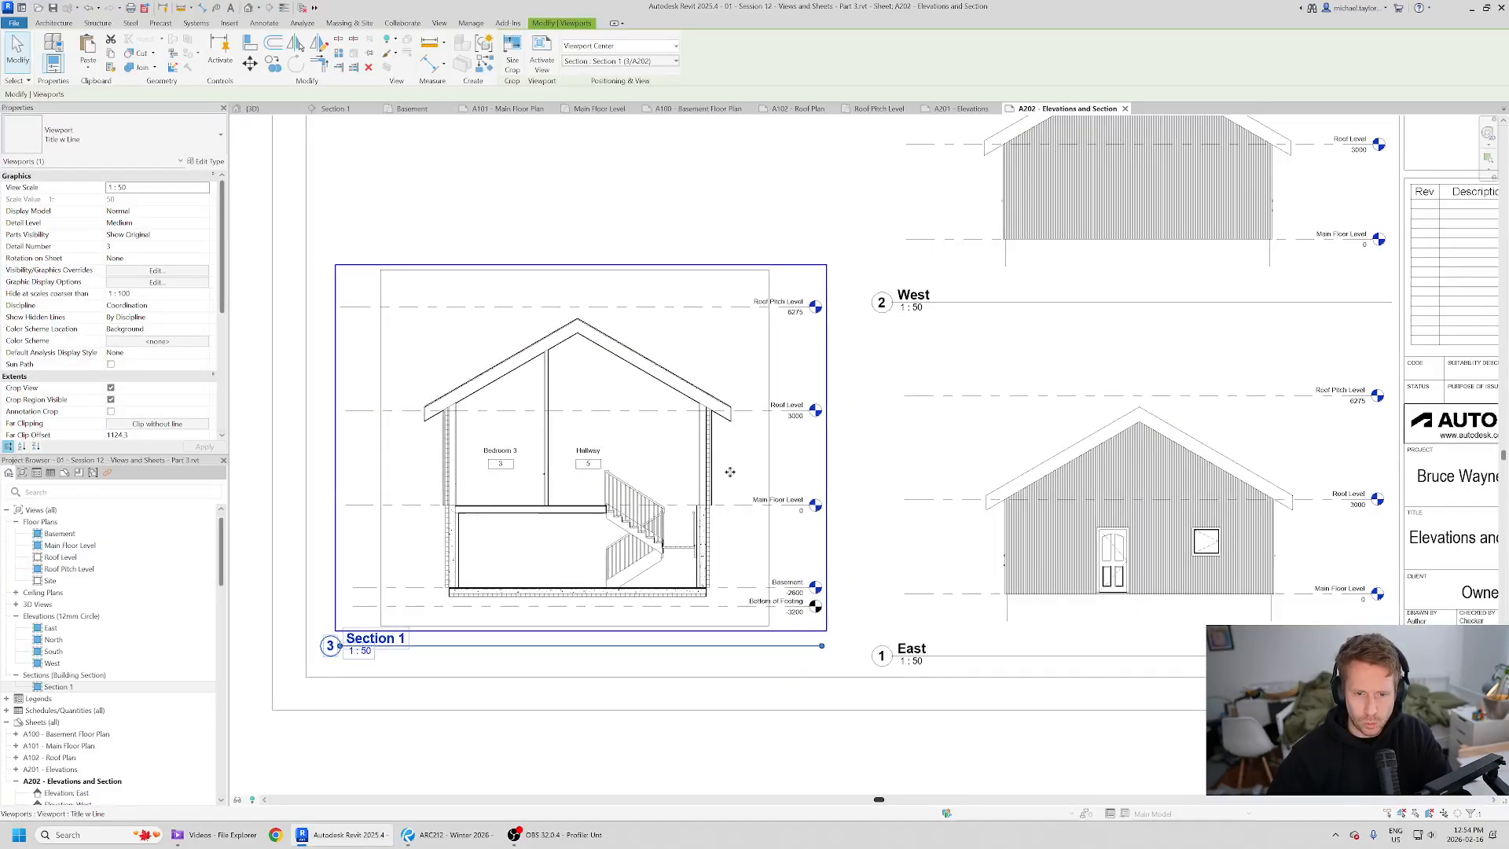
scroll(738, 471, down, 1)
scroll(526, 657, up, 1)
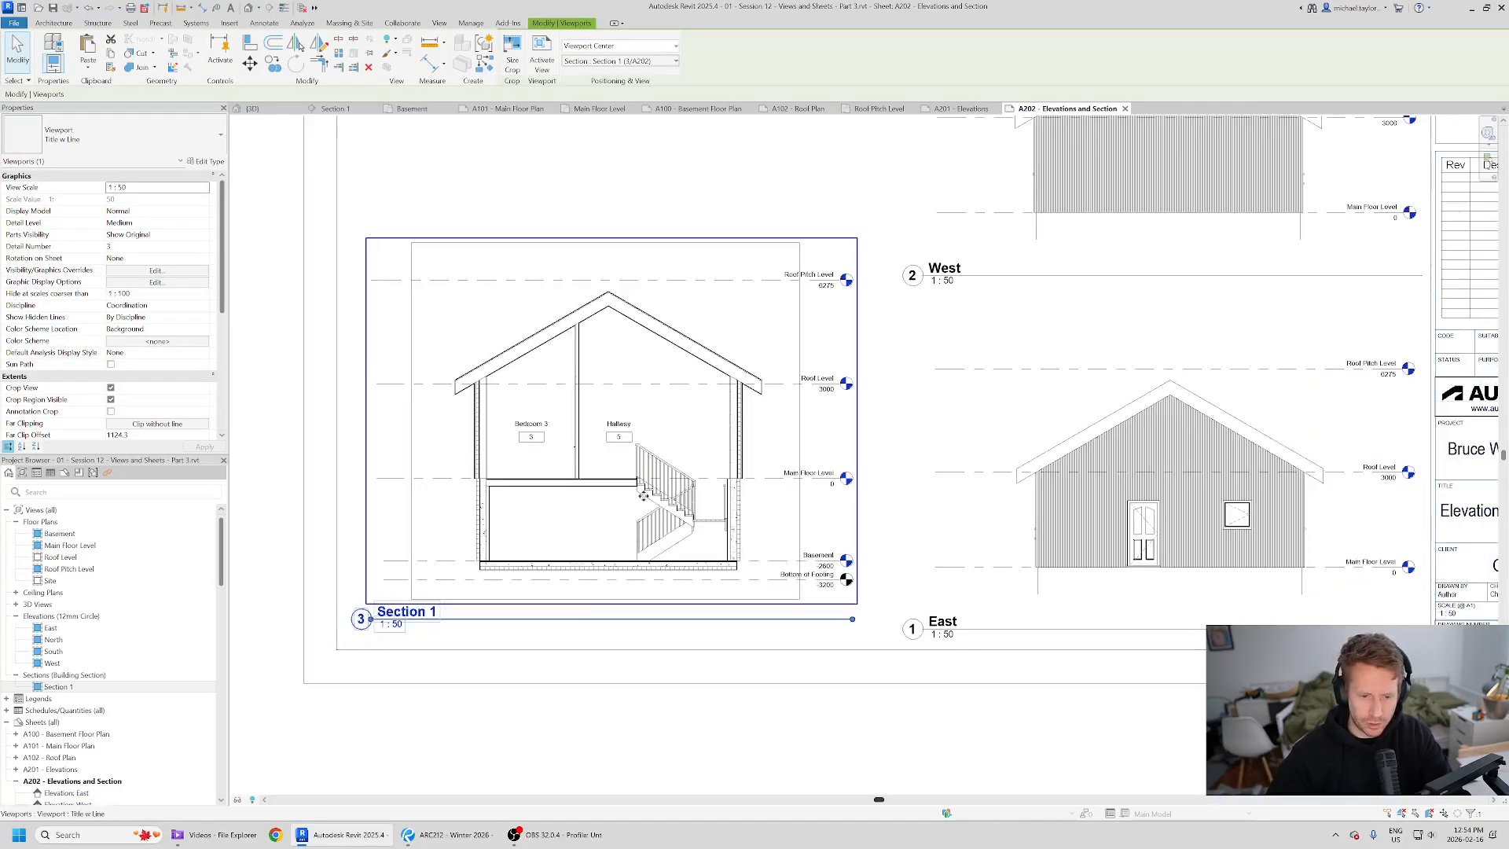
key(alt+Tab)
key(alt+Tab)
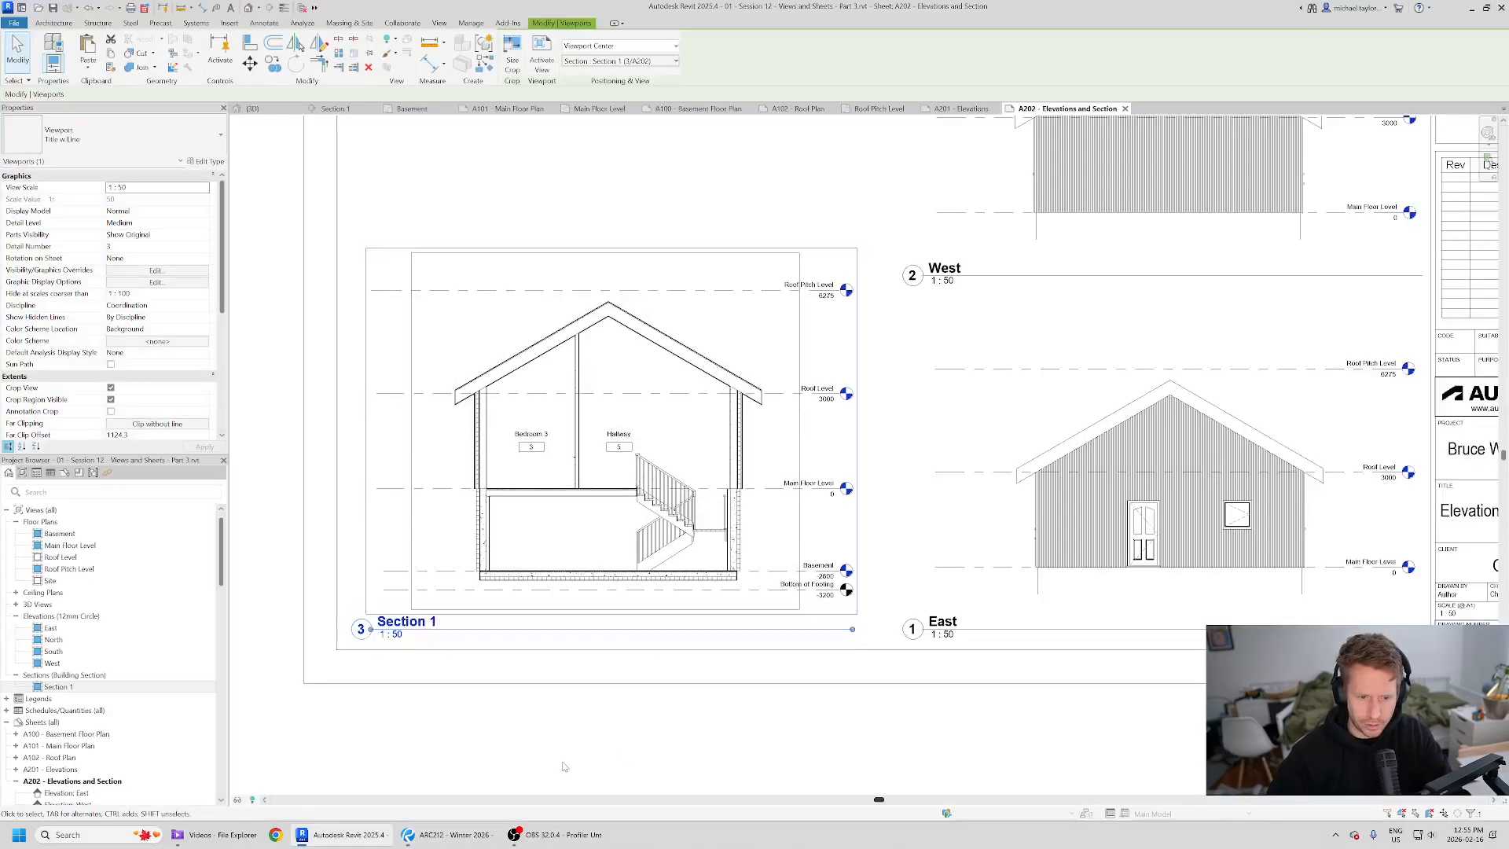
key(alt+Tab)
key(alt+Tab)
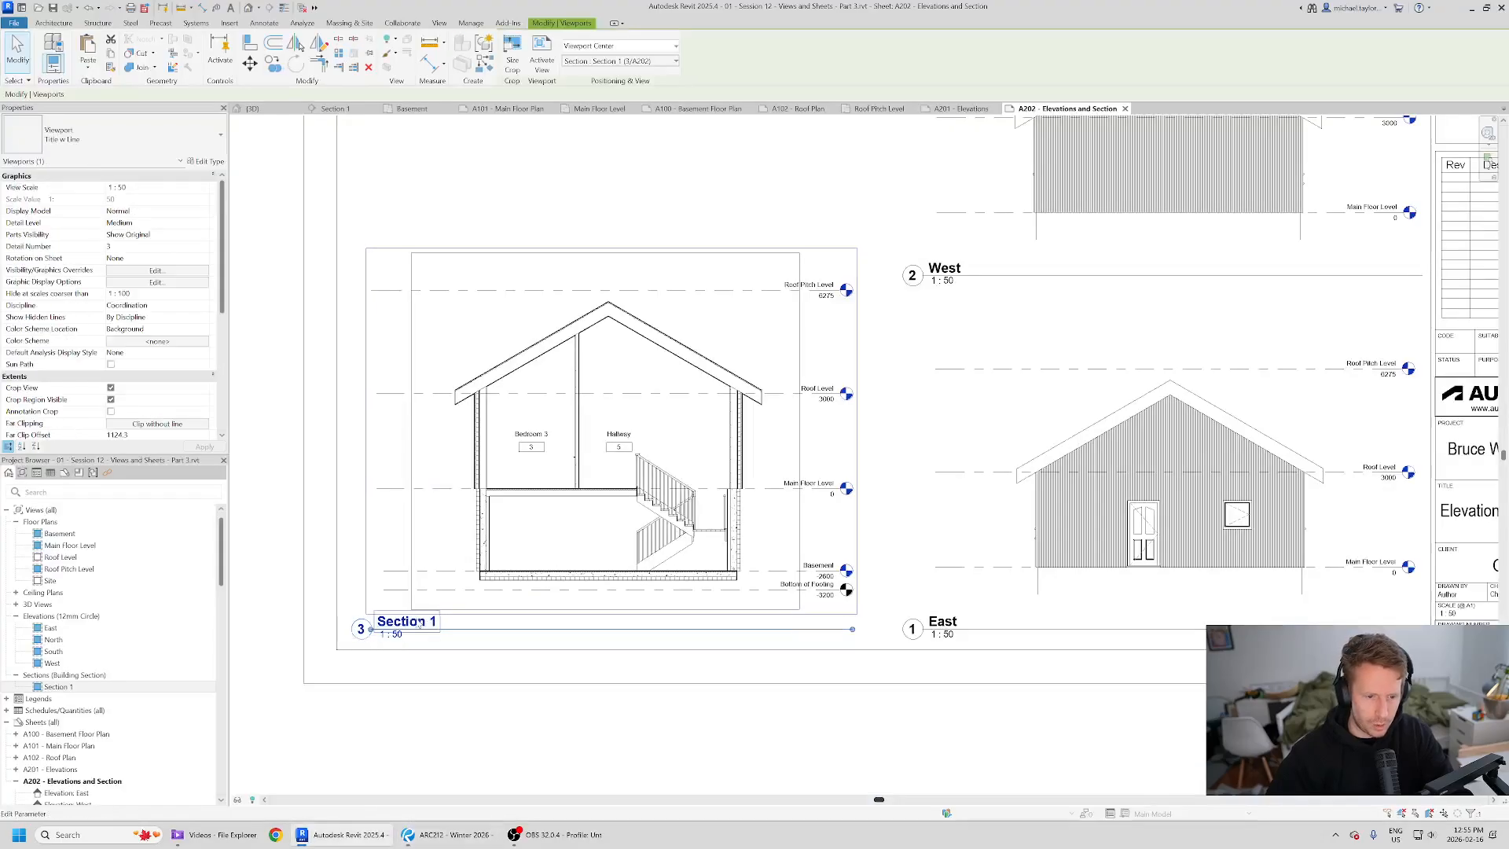
- Rename the section view as Building Section from its viewport title
click(417, 620)
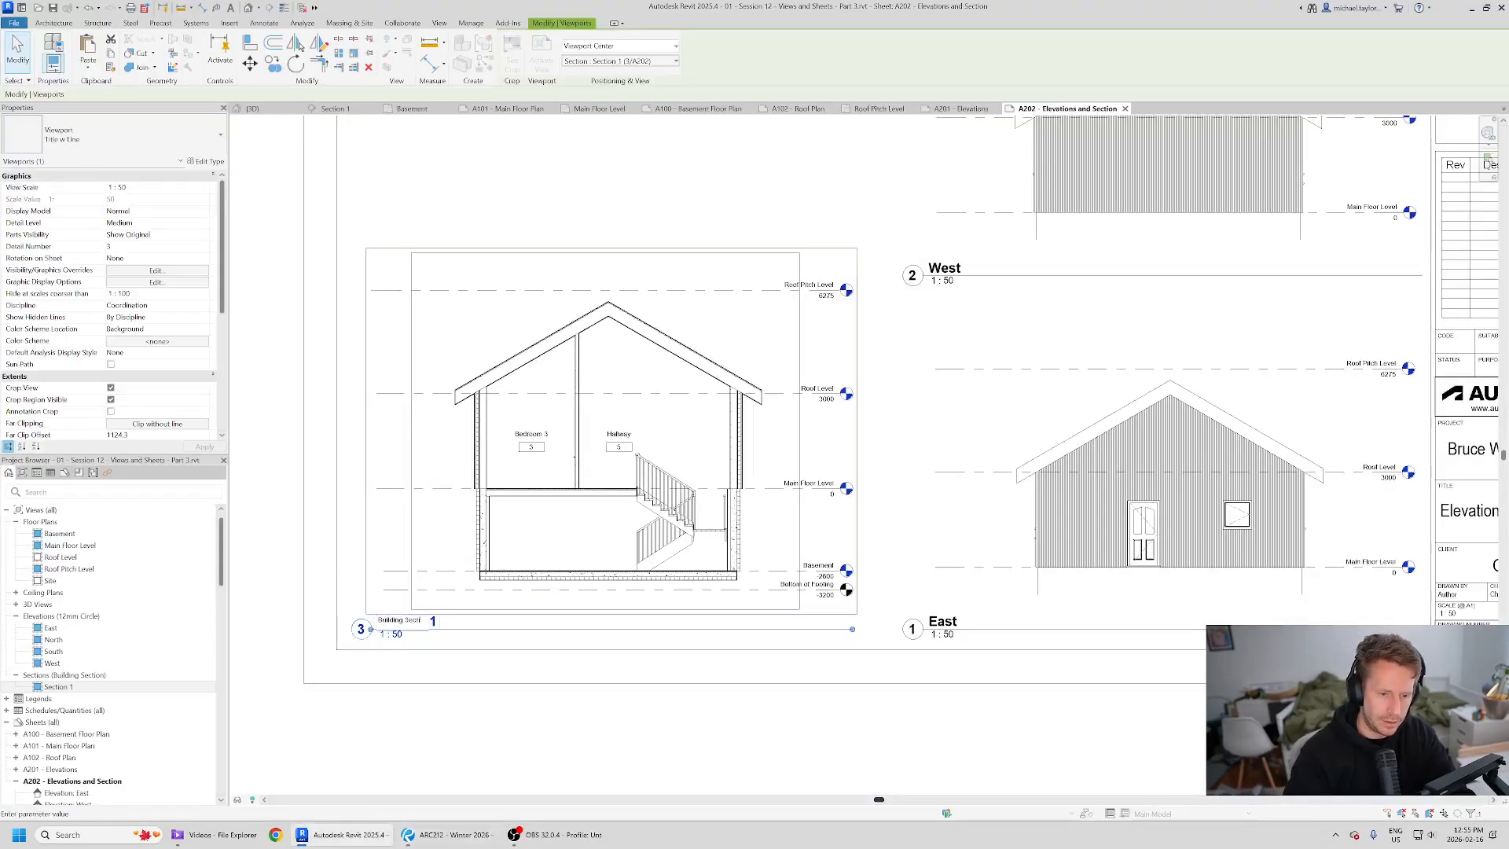
text(Building Section)
key(Return)
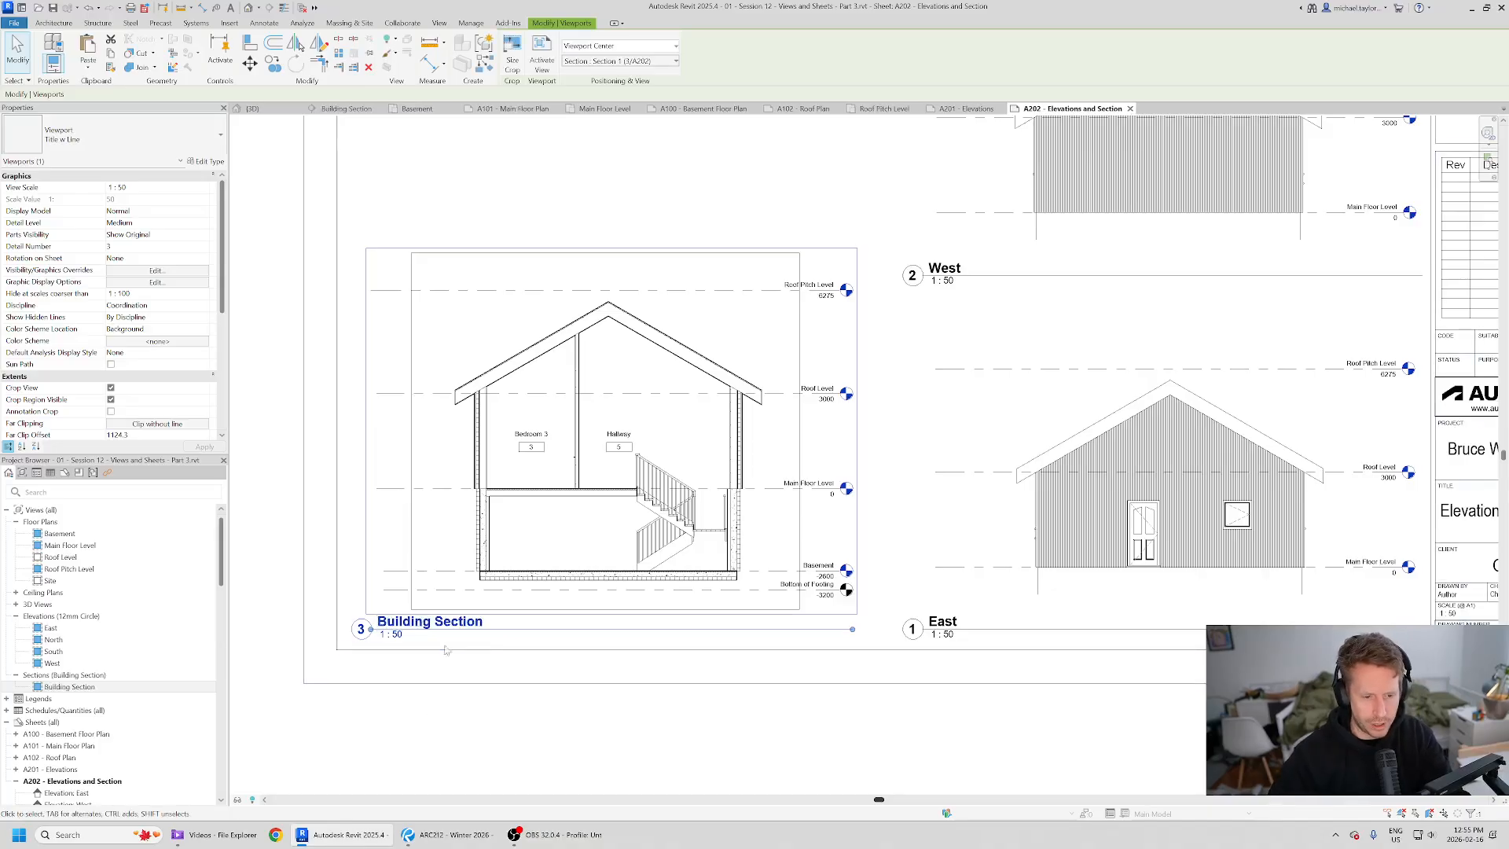
scroll(509, 727, down, 2)
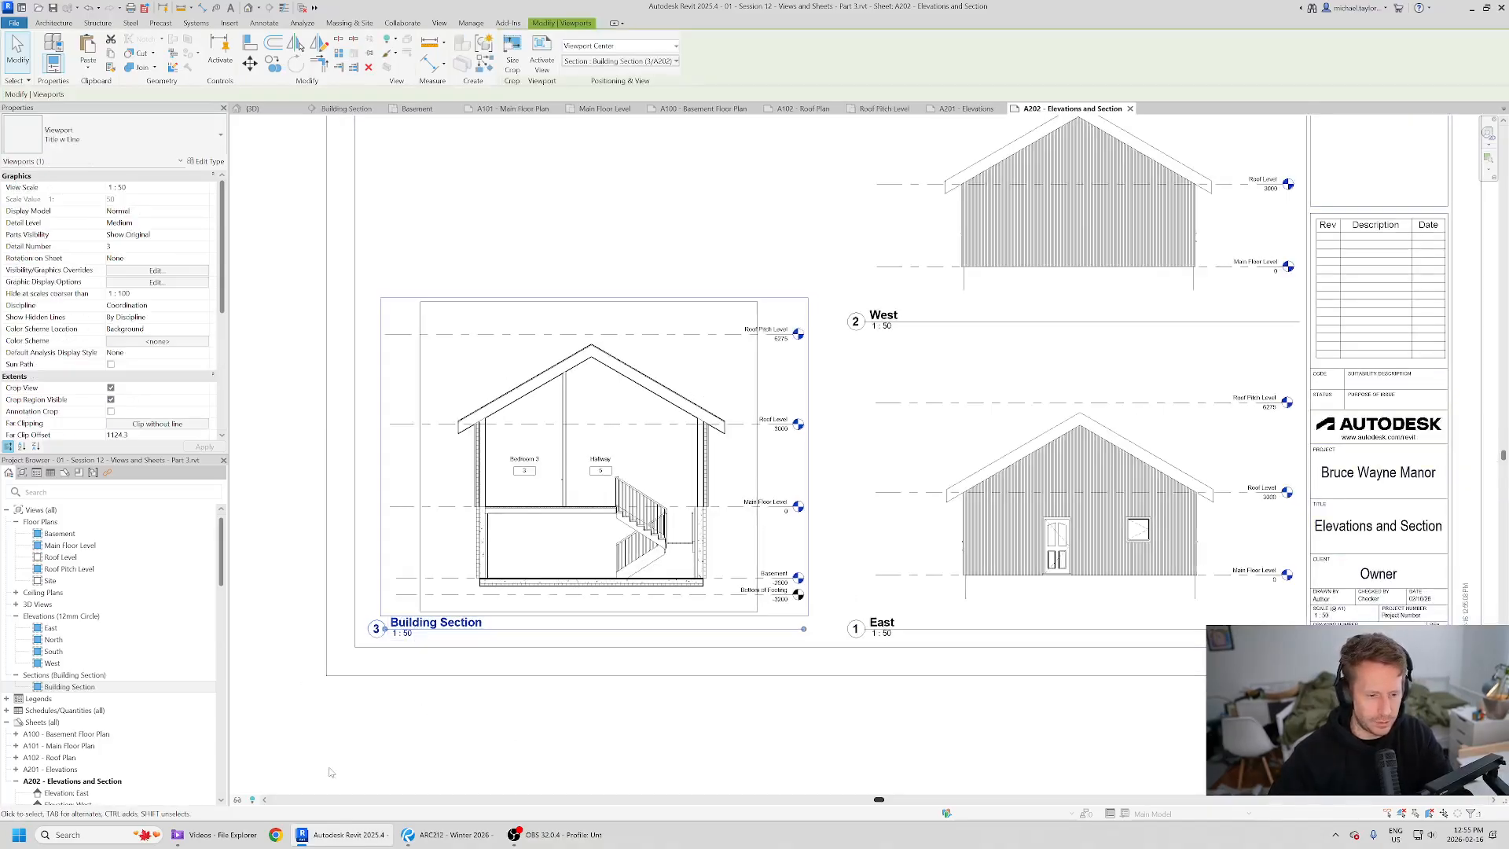
click(206, 190)
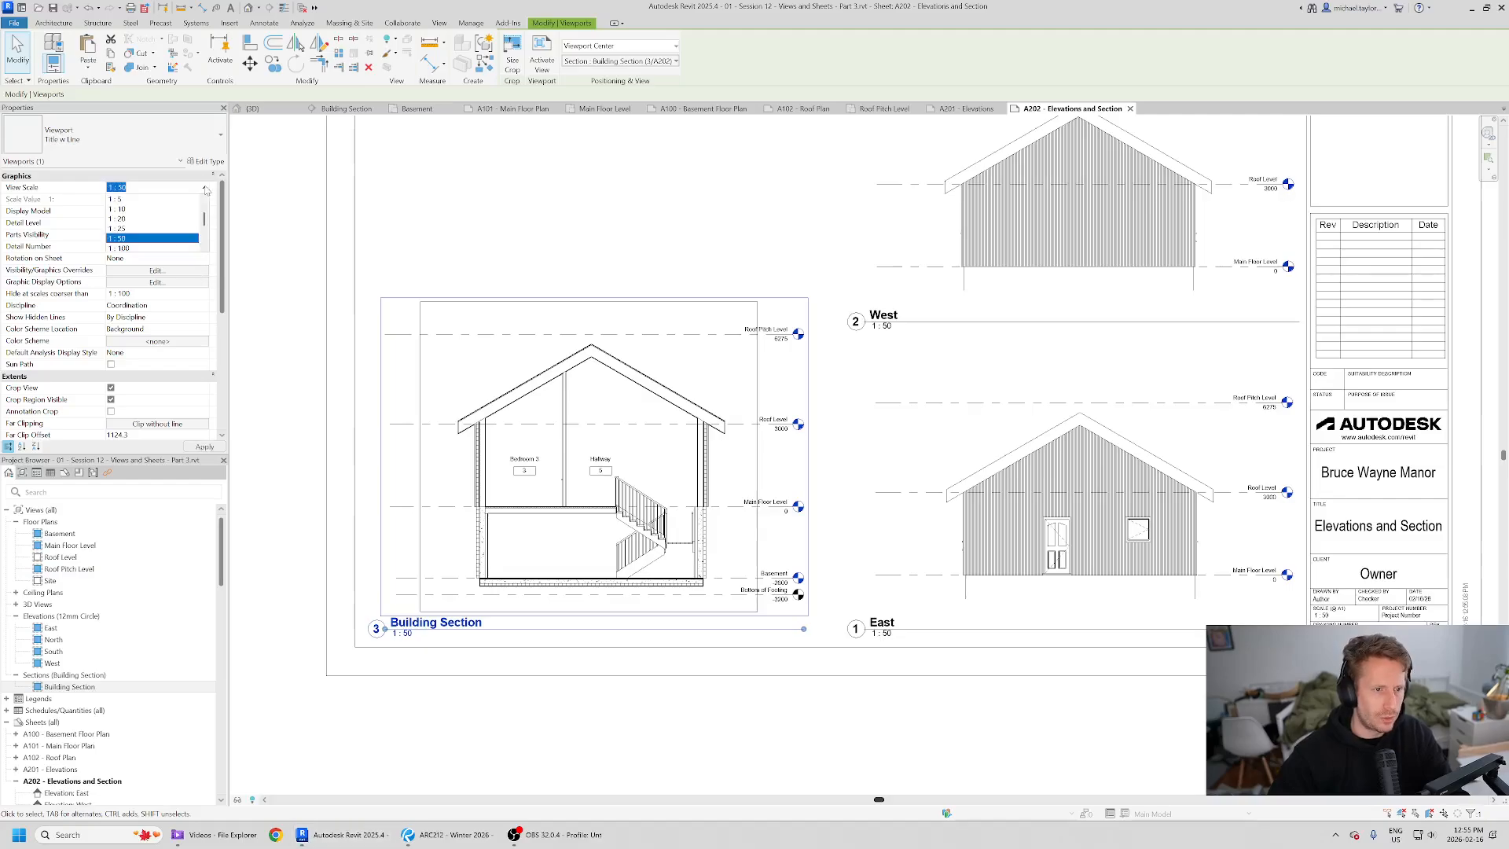
click(585, 171)
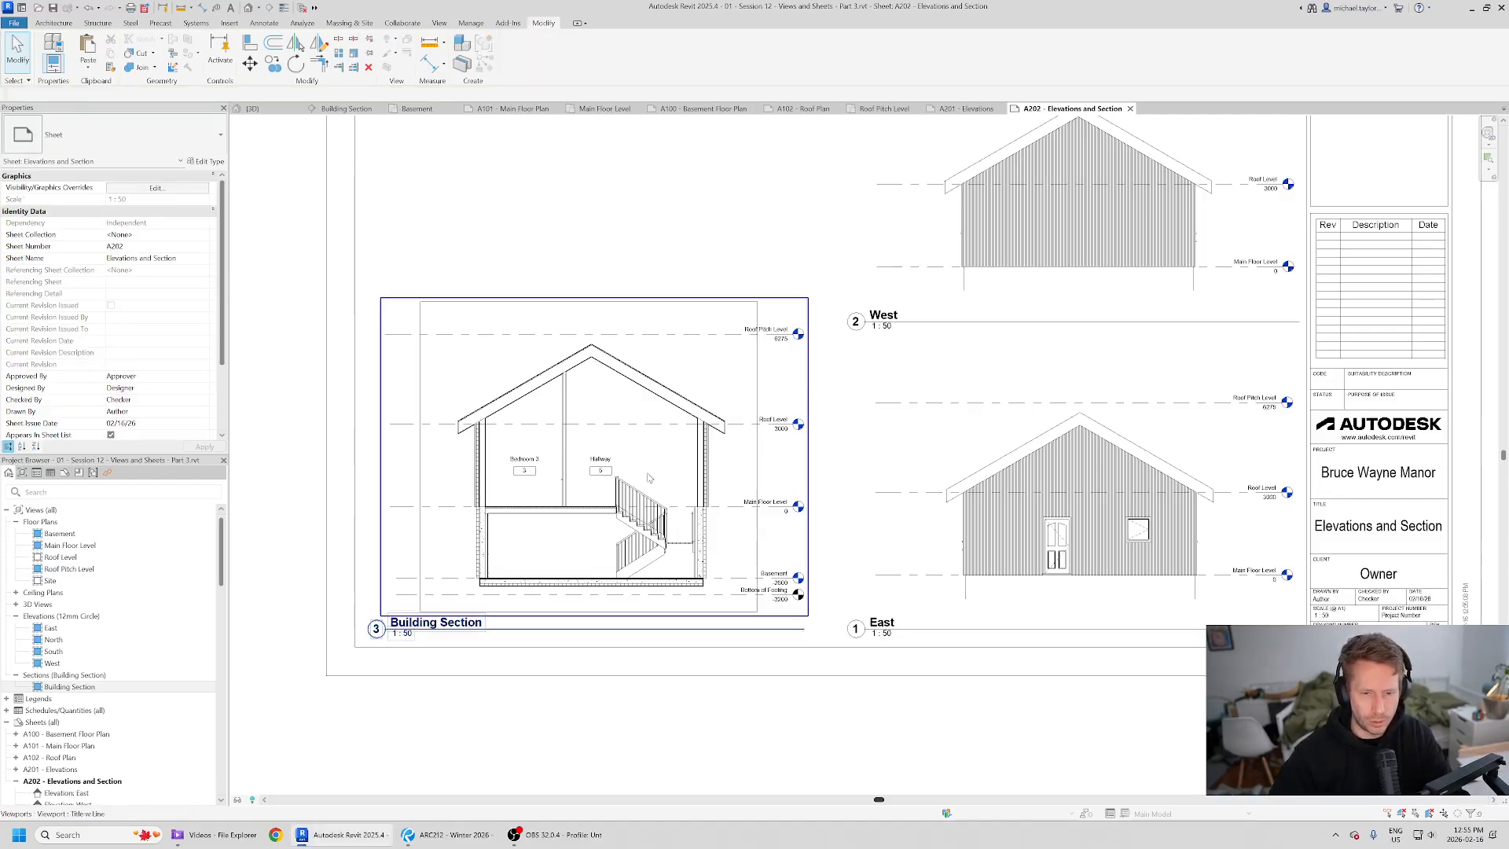
- Nudge the Building Section viewport up a few steps
scroll(790, 455, up, 3)
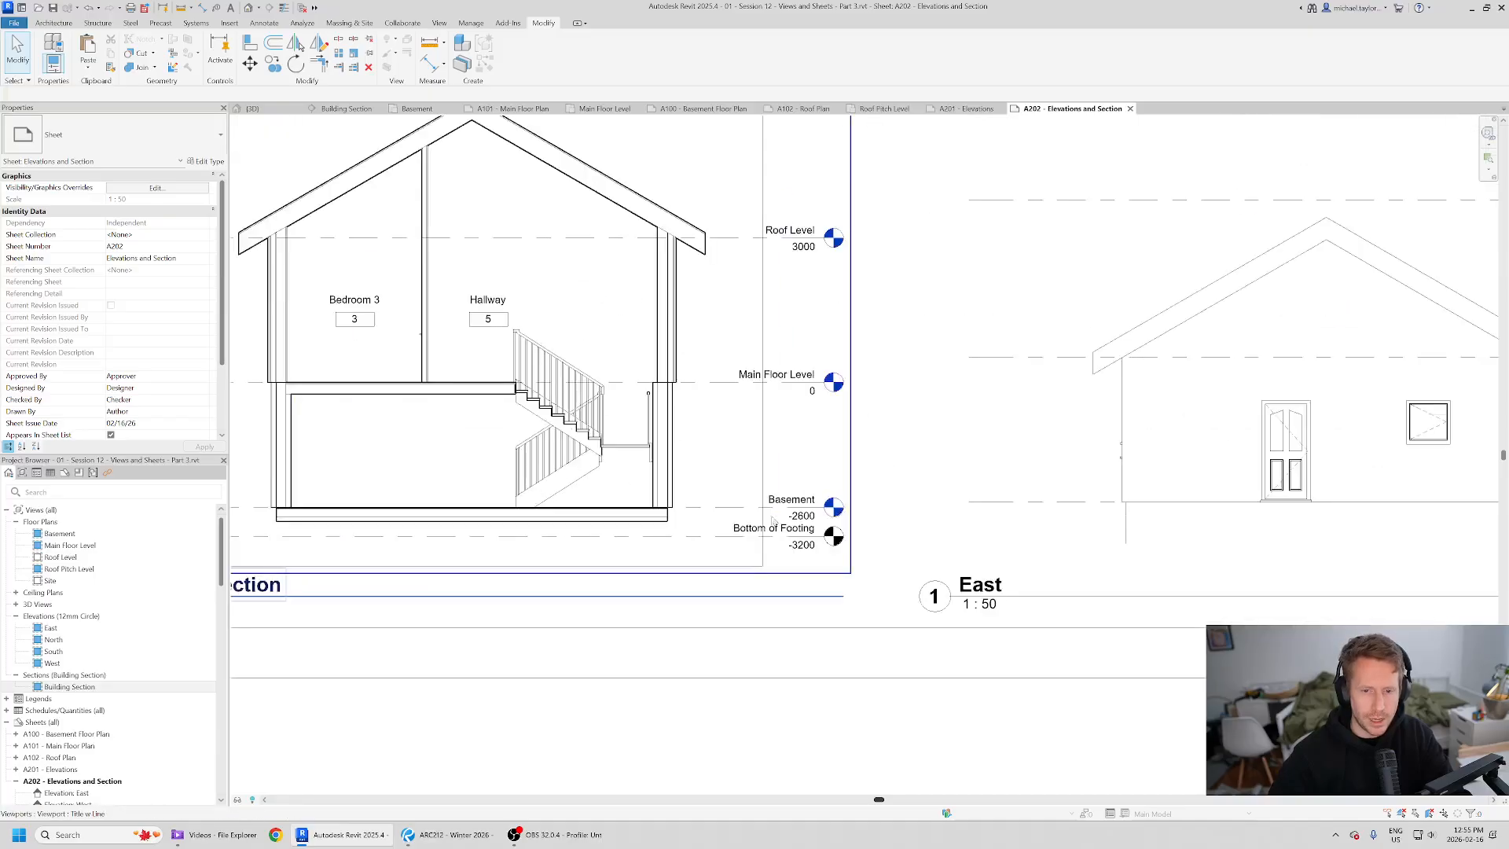
scroll(832, 470, down, 3)
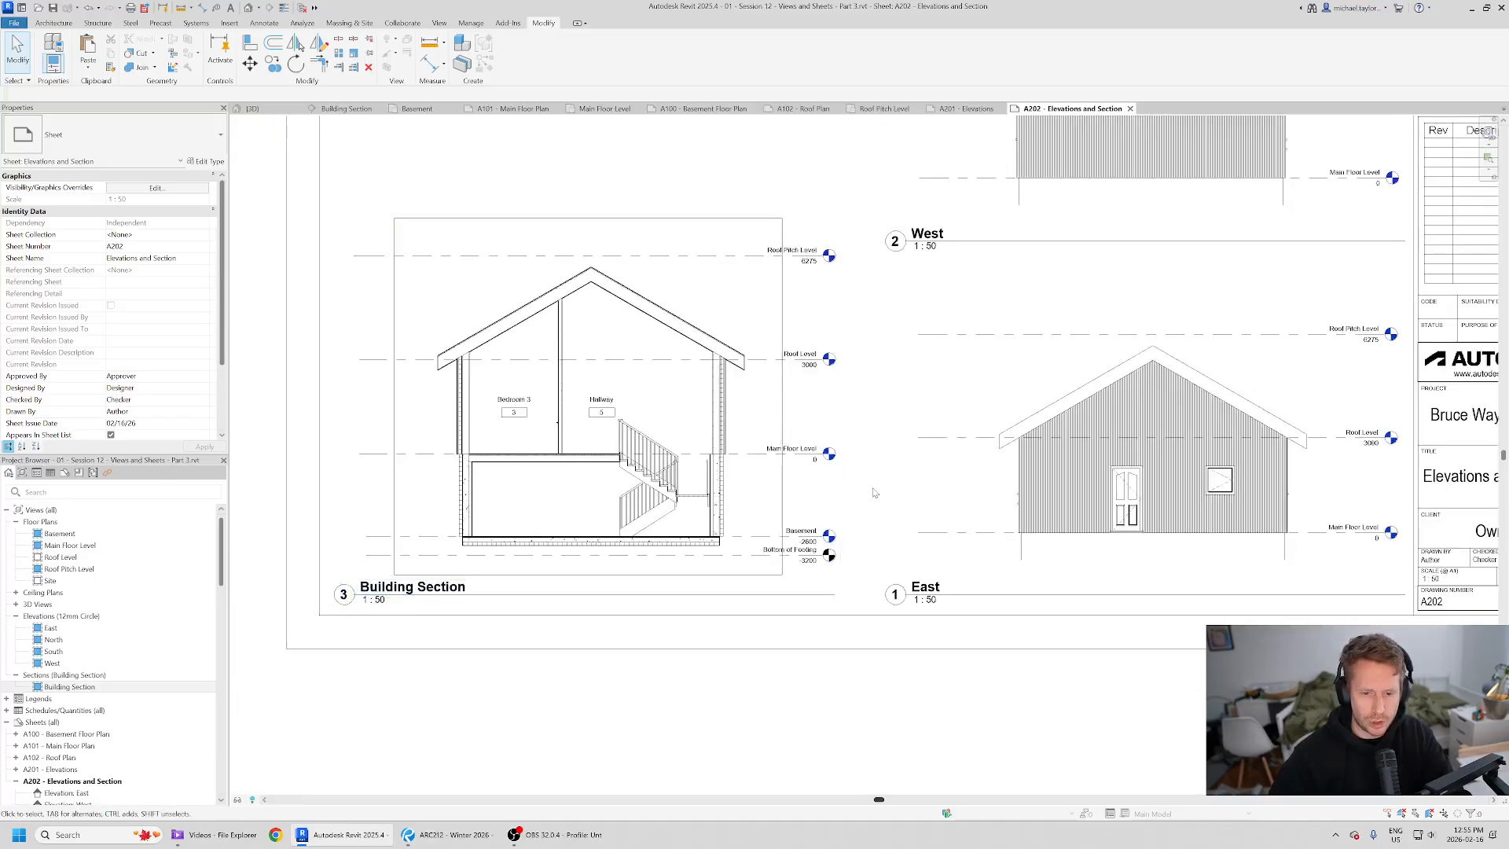
click(790, 466)
key(Up)
key(Up)
key(Up)
key(Up)
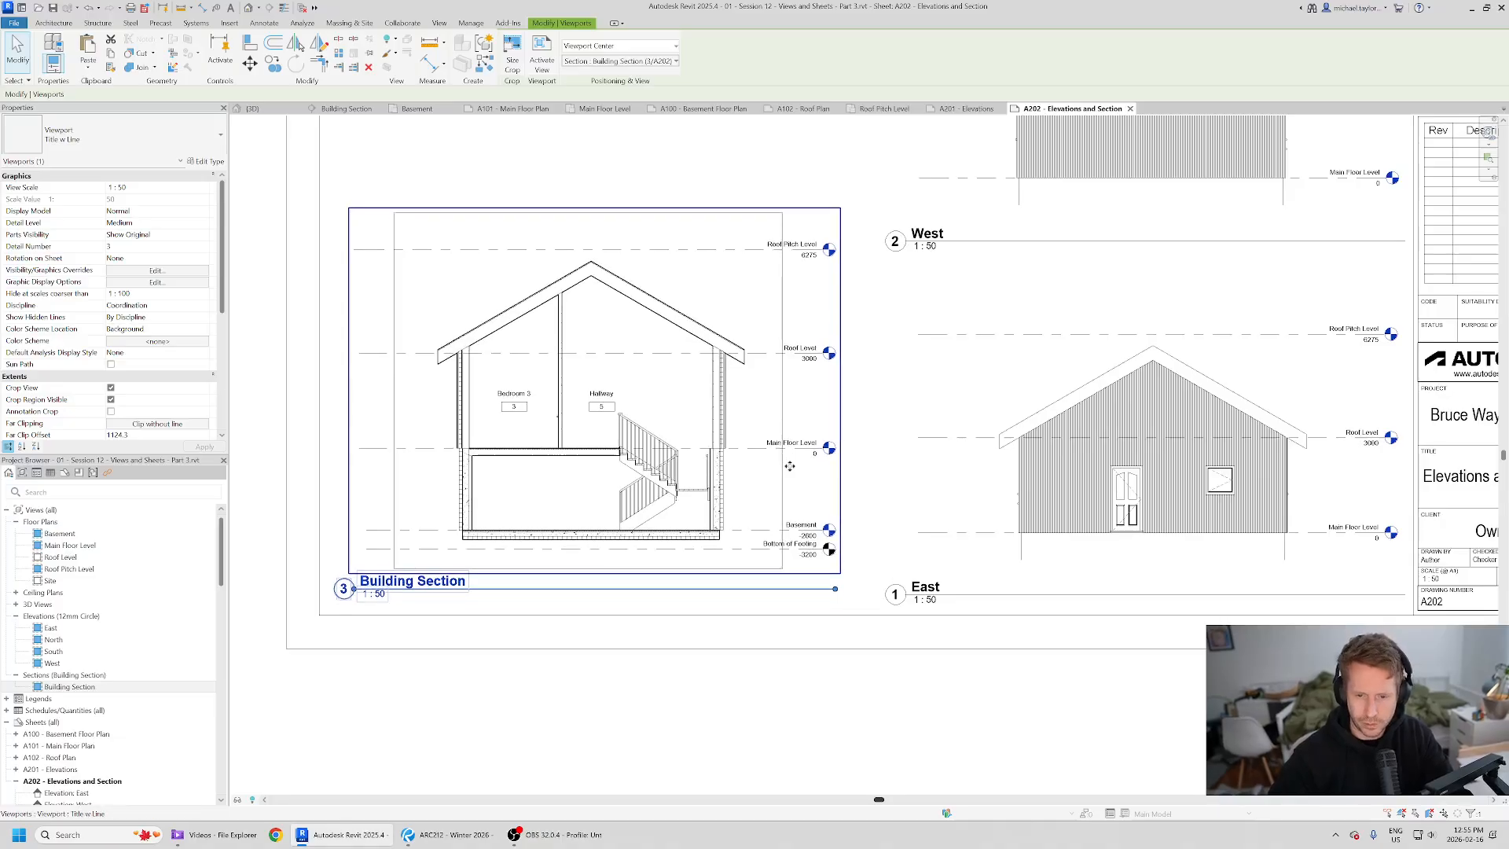
- Move the Building Section viewport title slightly down
click(653, 727)
click(545, 590)
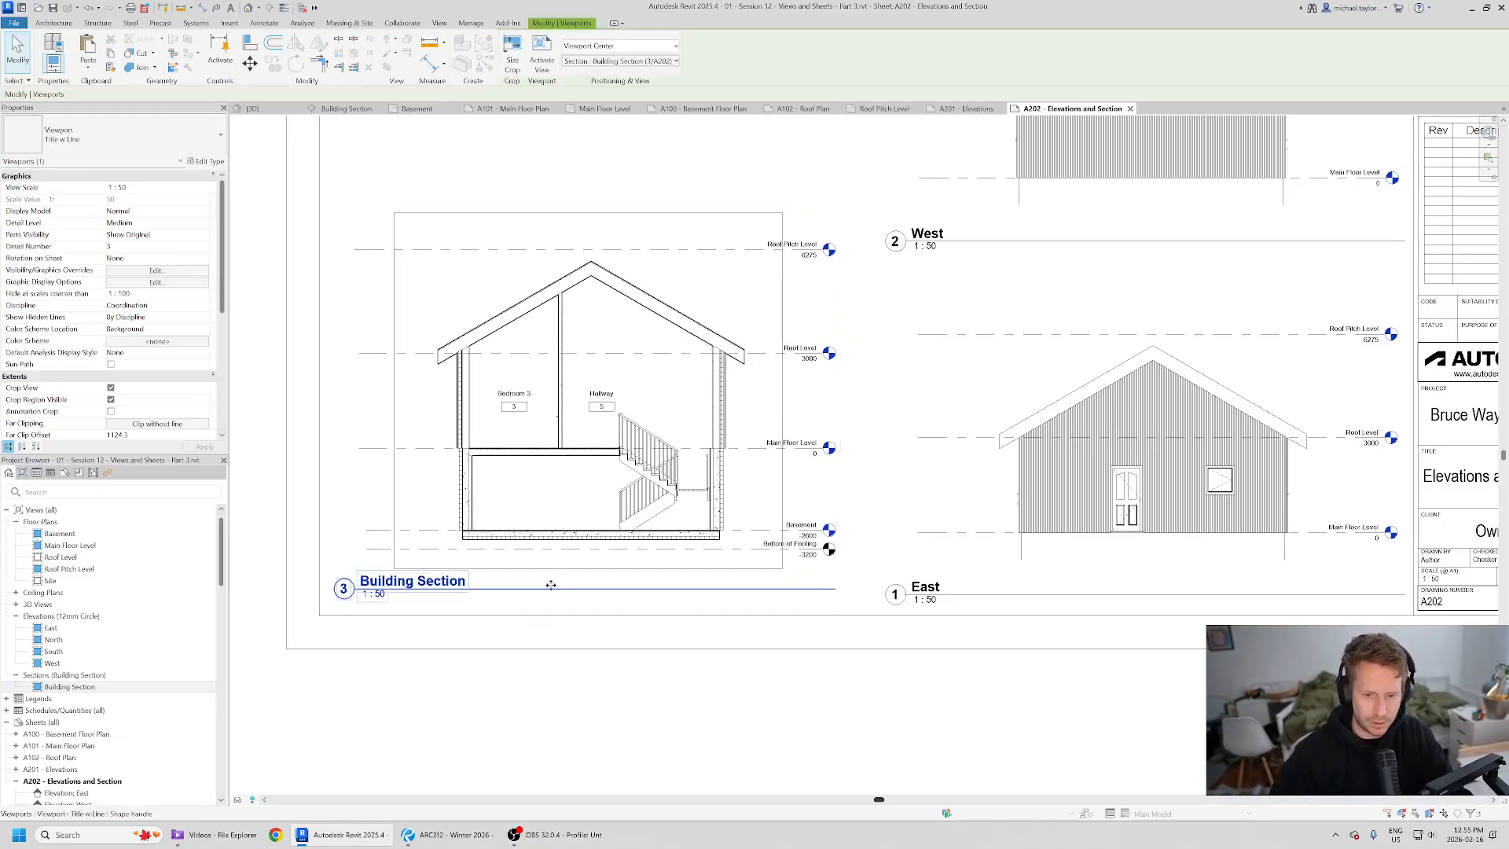
drag(551, 592, 552, 597)
click(592, 717)
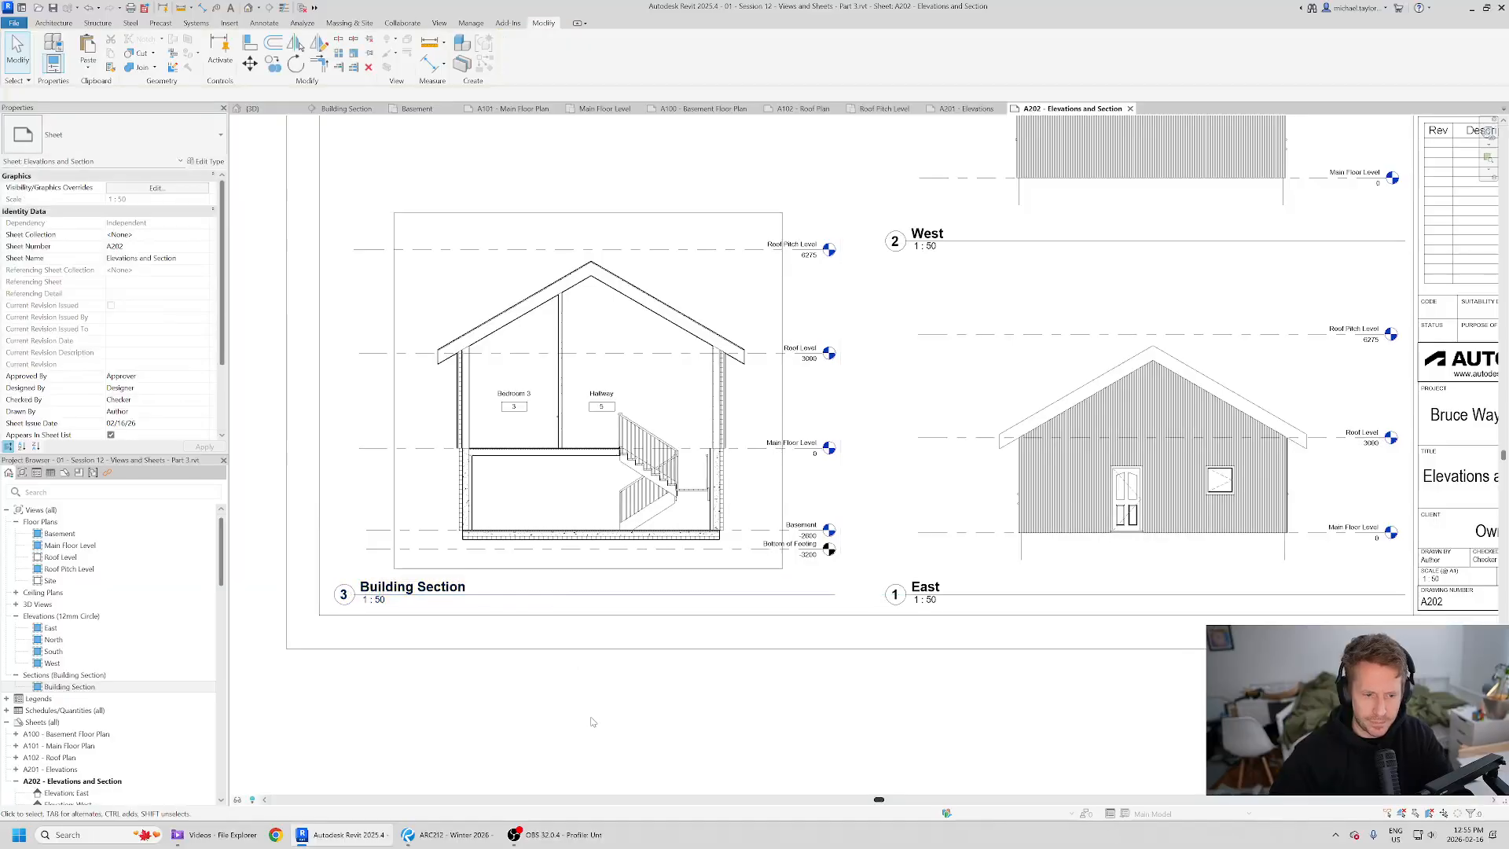
- Move the Building Section viewport up and to the right, then compare with the reference PDF
middle_drag(637, 487, 619, 520)
click(723, 494)
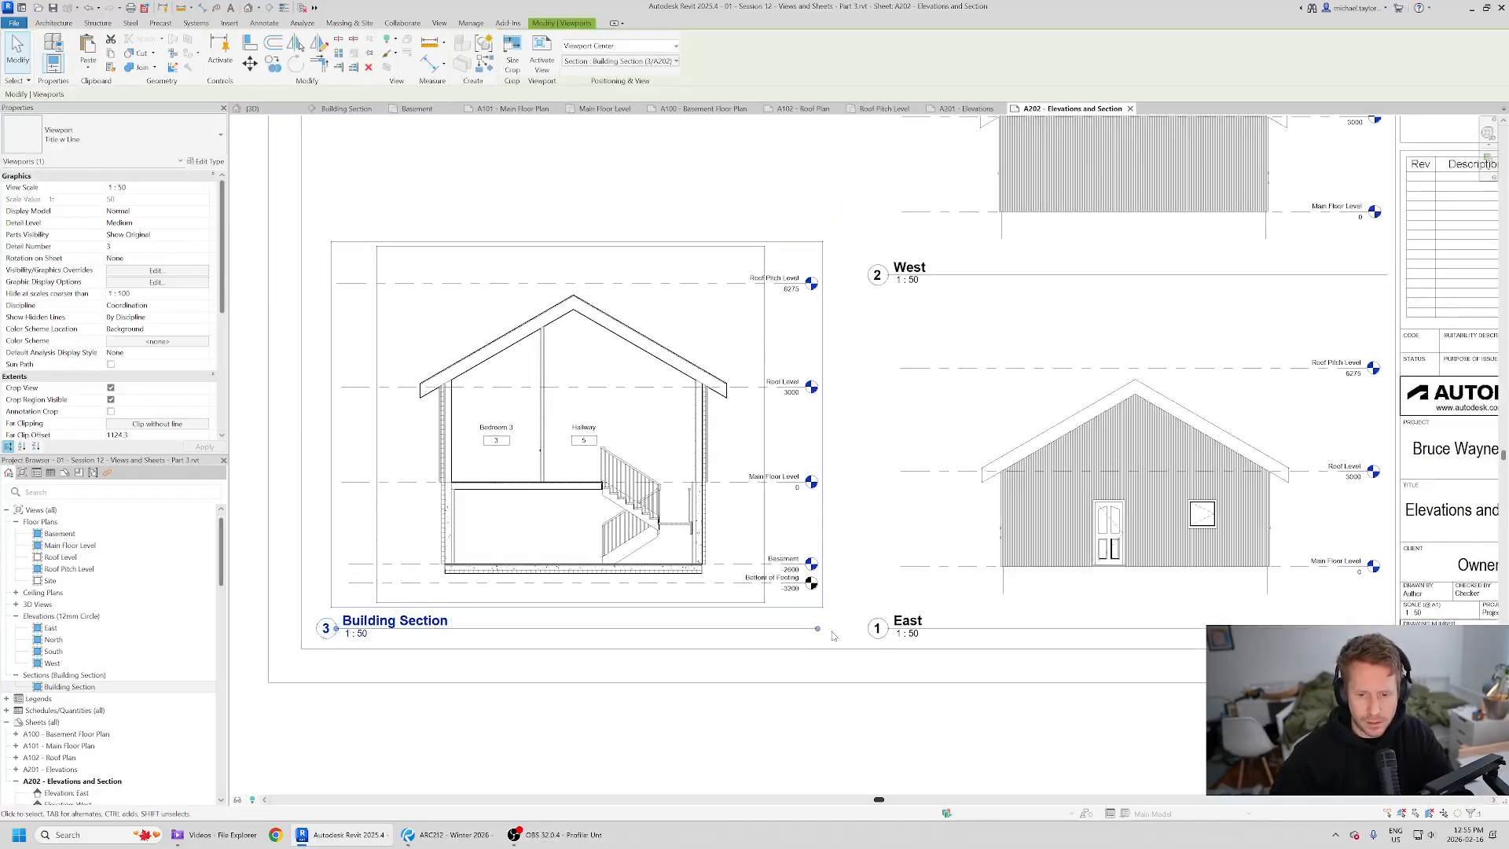
click(717, 728)
scroll(792, 416, up, 1)
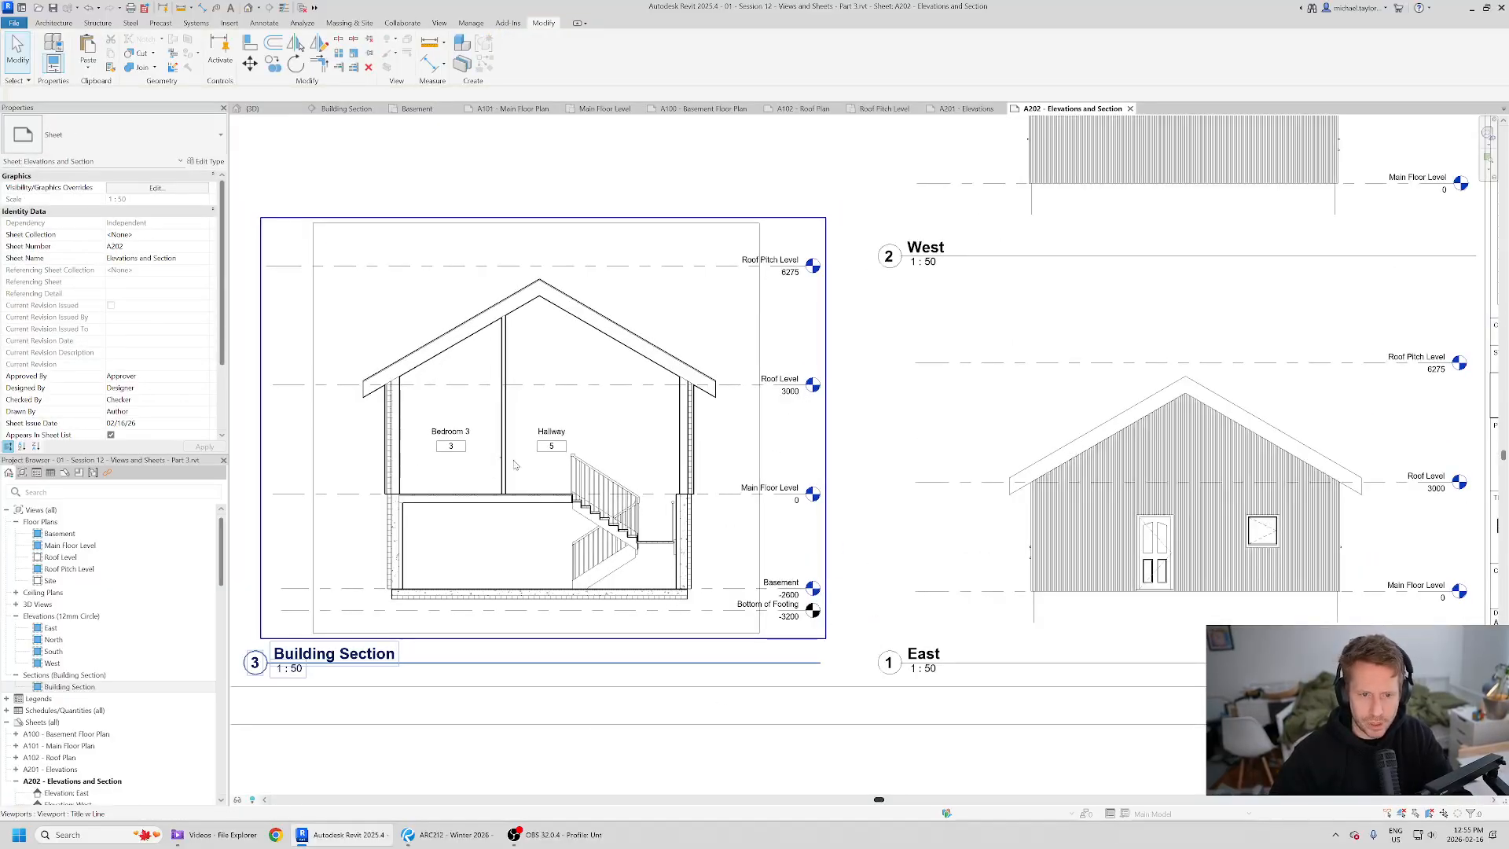
middle_drag(543, 538, 582, 507)
scroll(582, 507, up, 1)
key(alt+Tab)
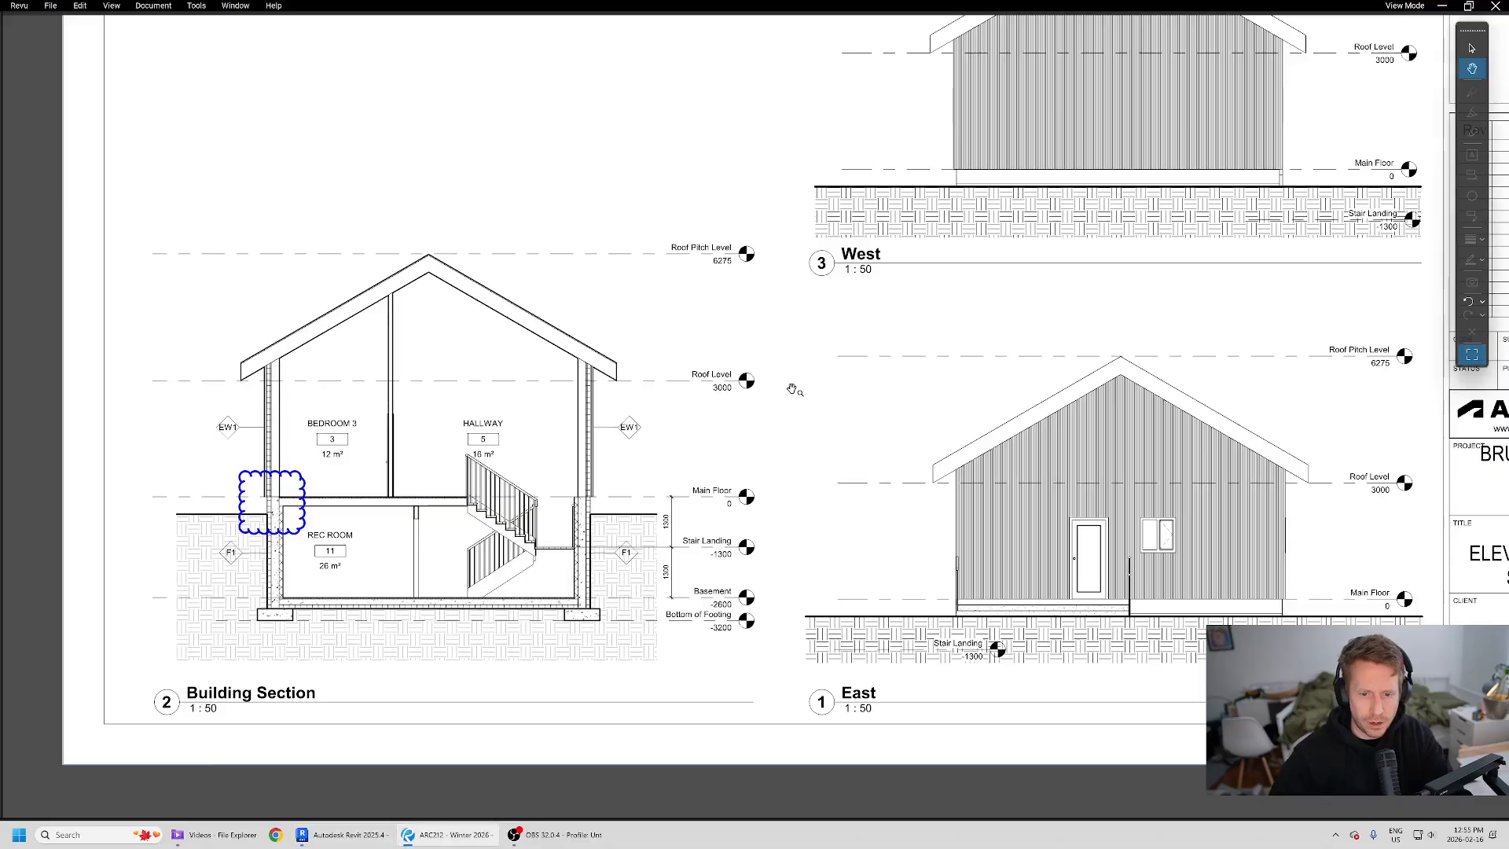
- Activate the Building Section viewport on the sheet for editing
key(alt+Tab)
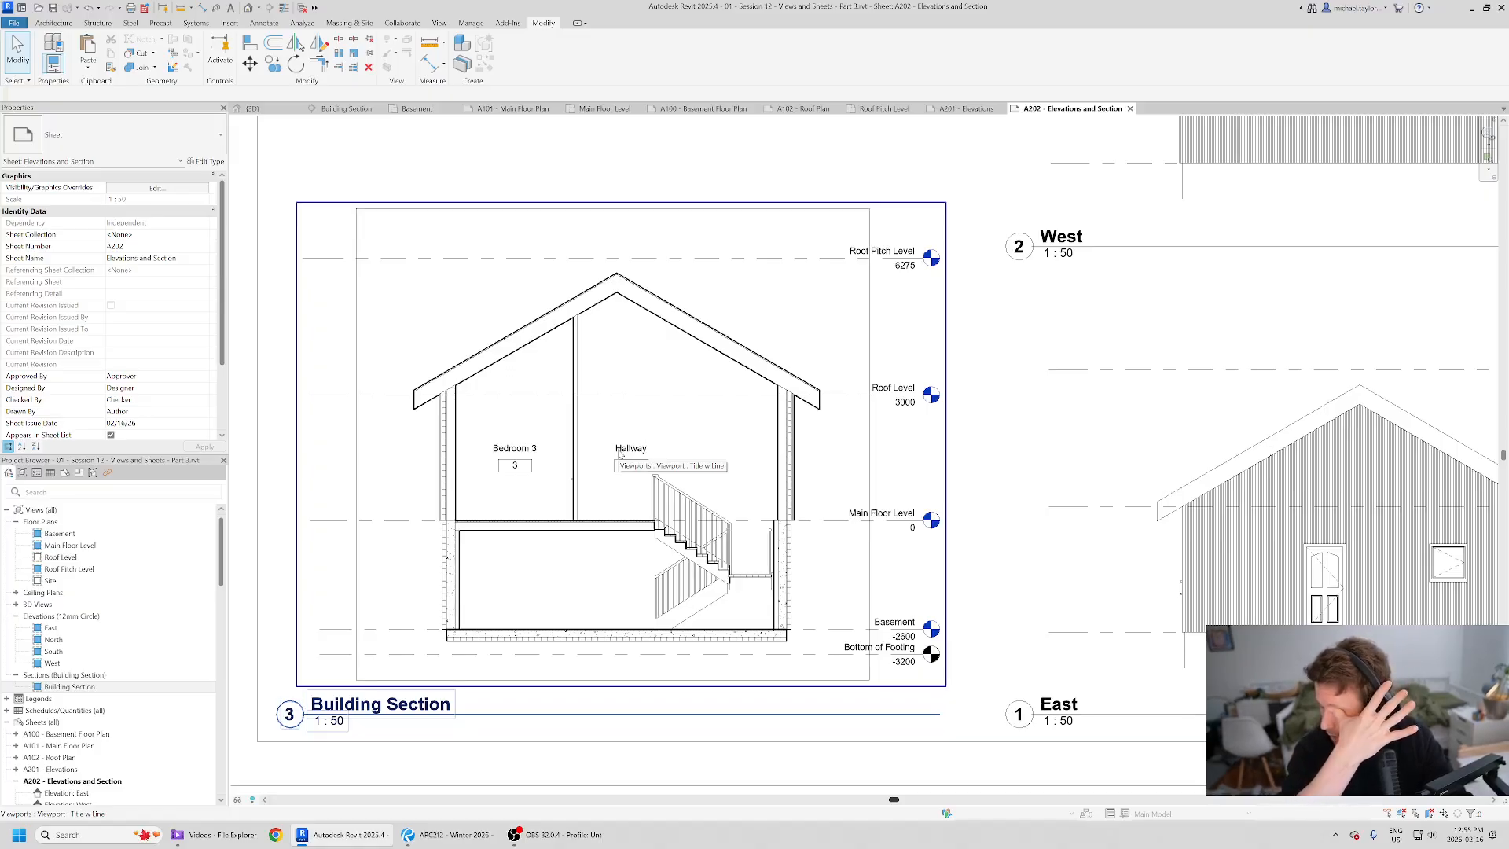
right_click(577, 401)
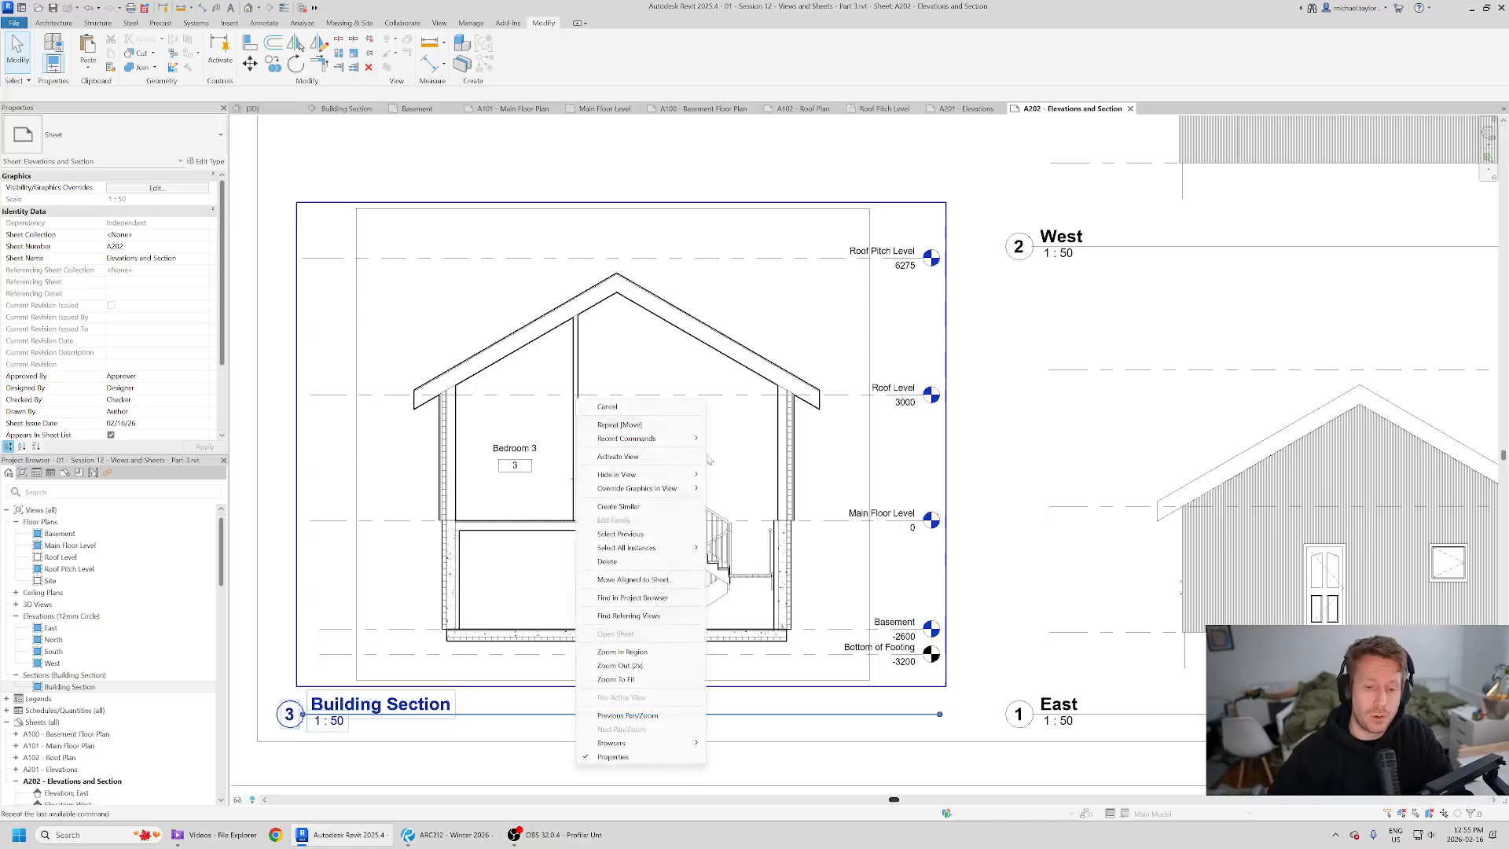
click(653, 458)
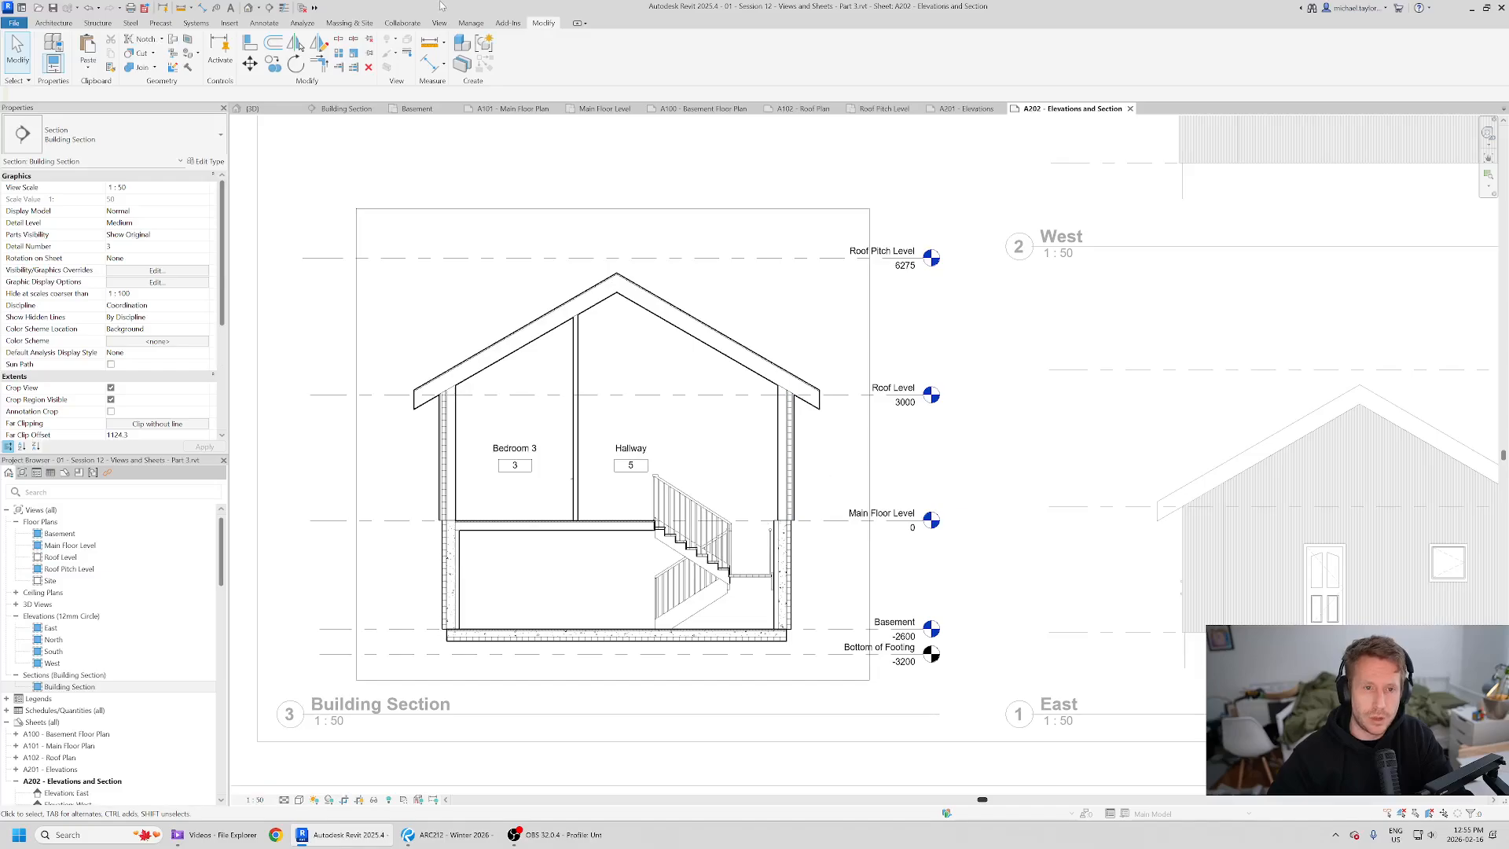
- Tag the section's walls by category, placing EW1 tags on both upper walls and F1 tags on both basement walls
click(276, 24)
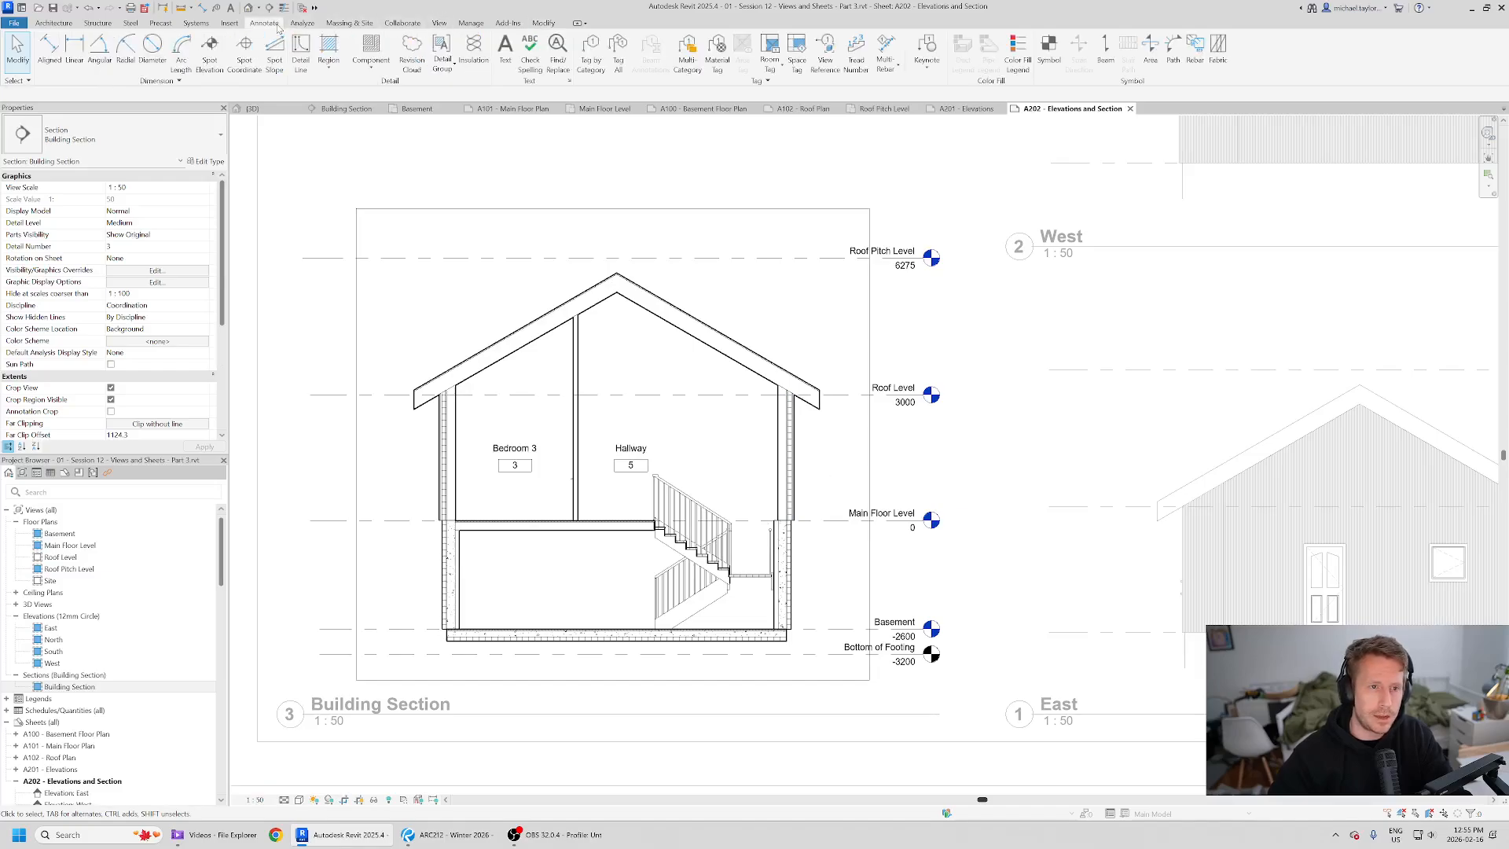
click(590, 48)
click(794, 437)
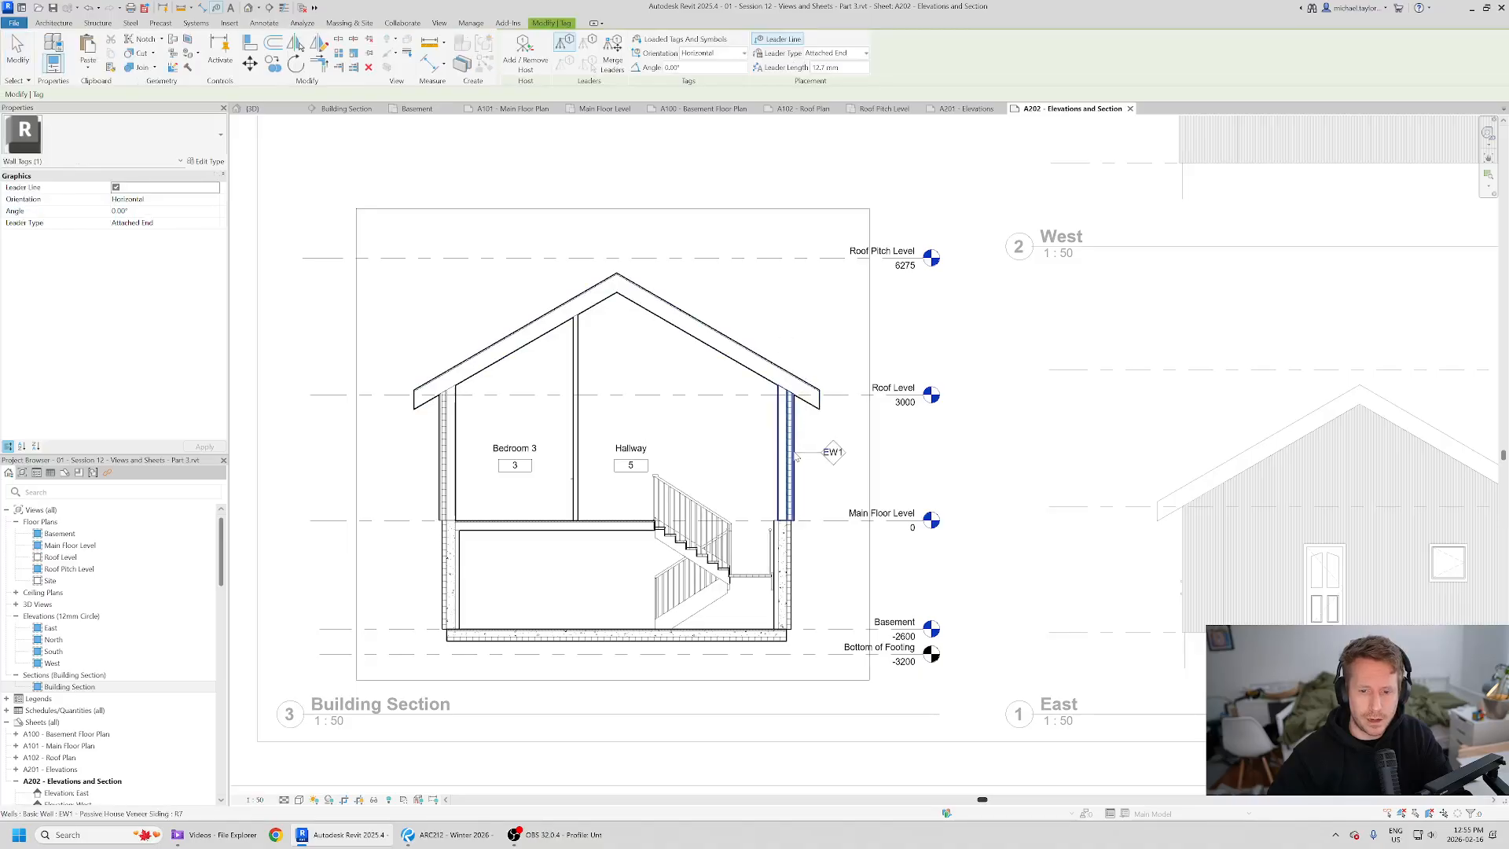
click(442, 438)
click(445, 575)
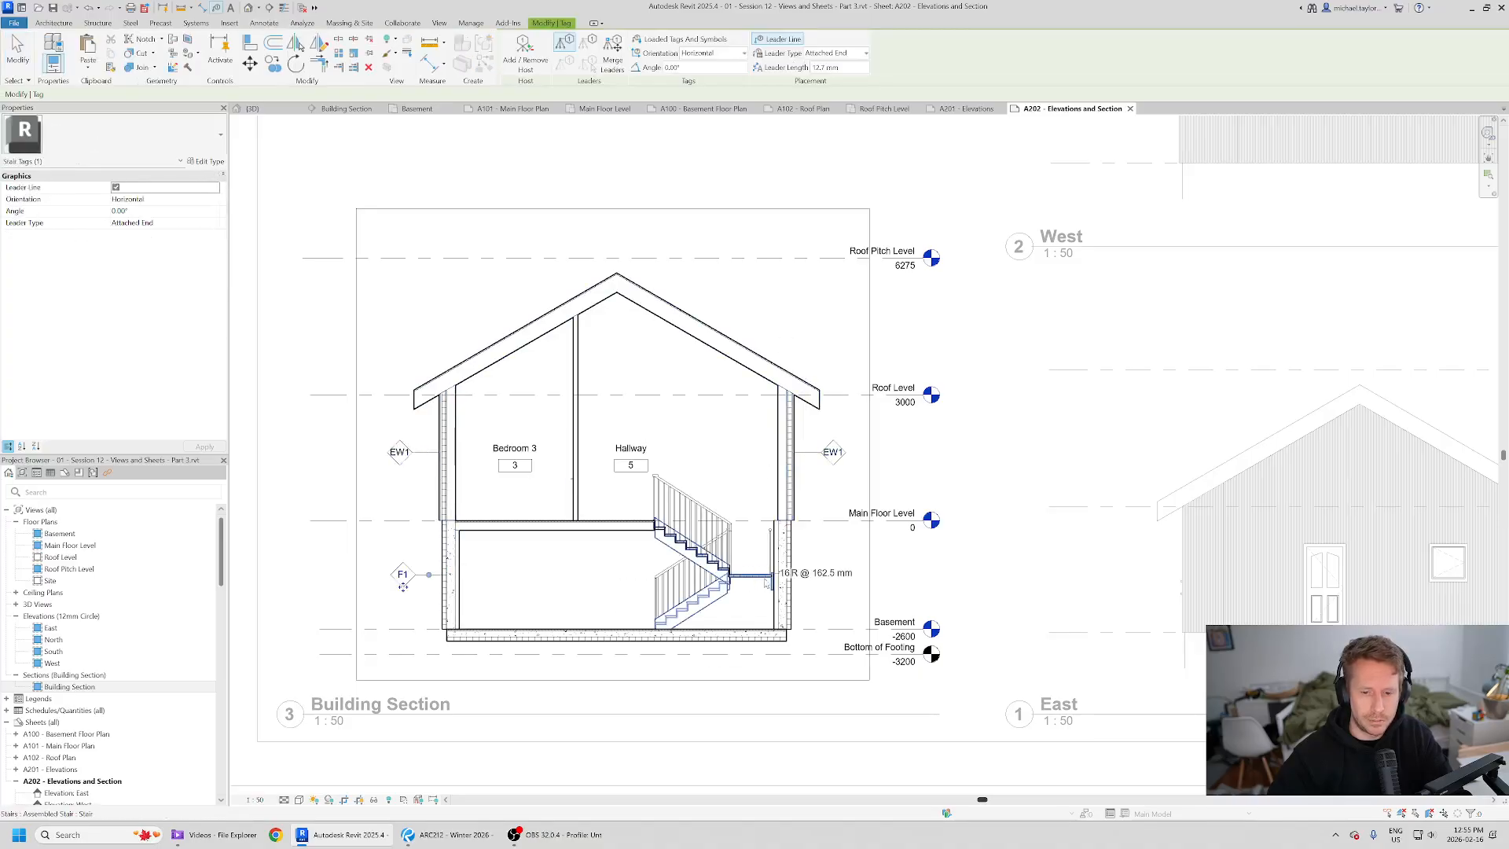
click(782, 578)
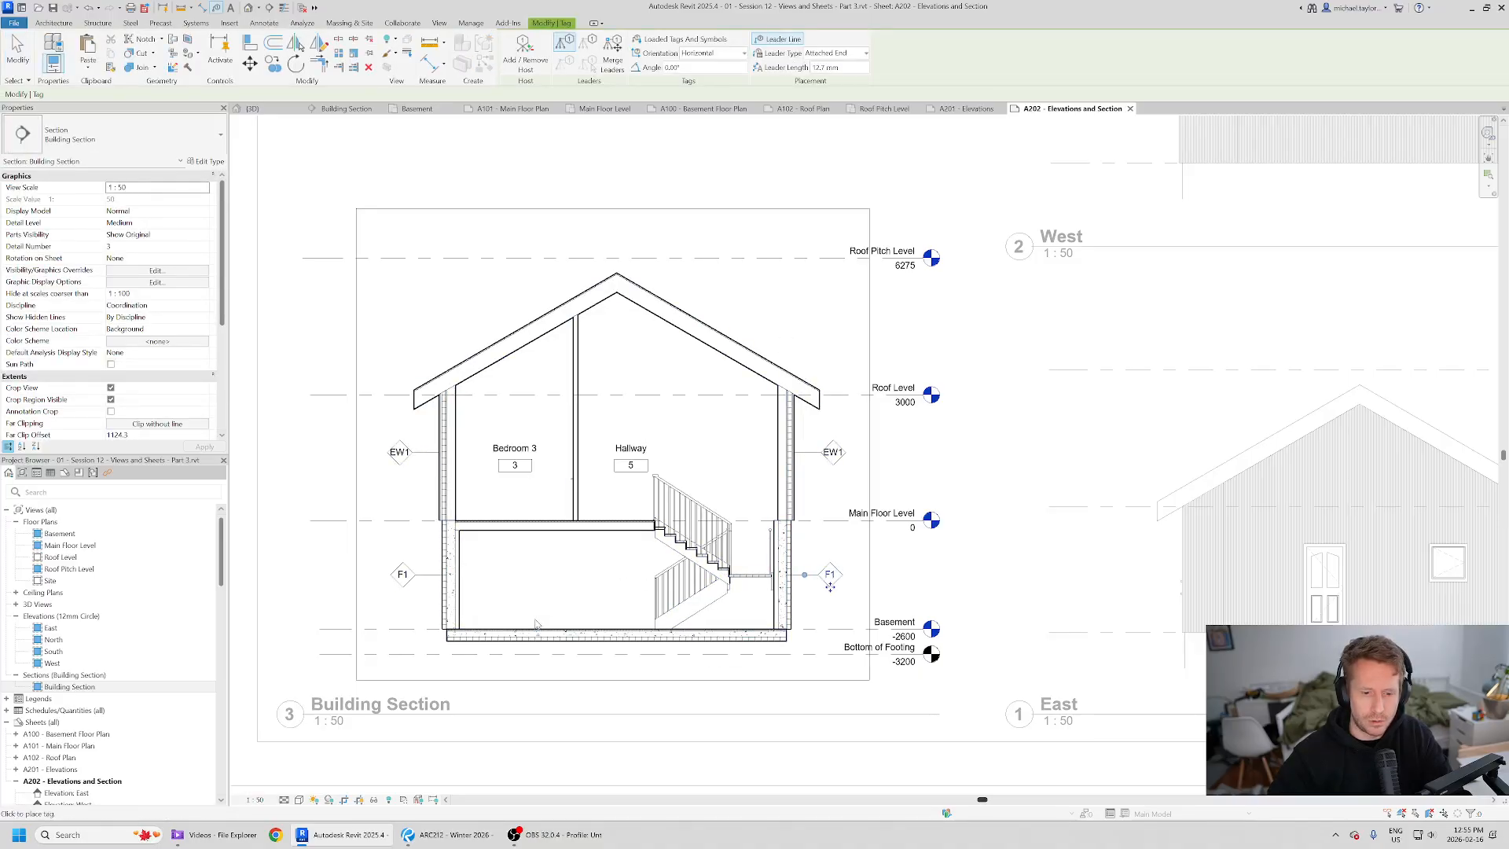
- Compare the section's wall tags and levels against the reference PDF layout
key(alt+Tab)
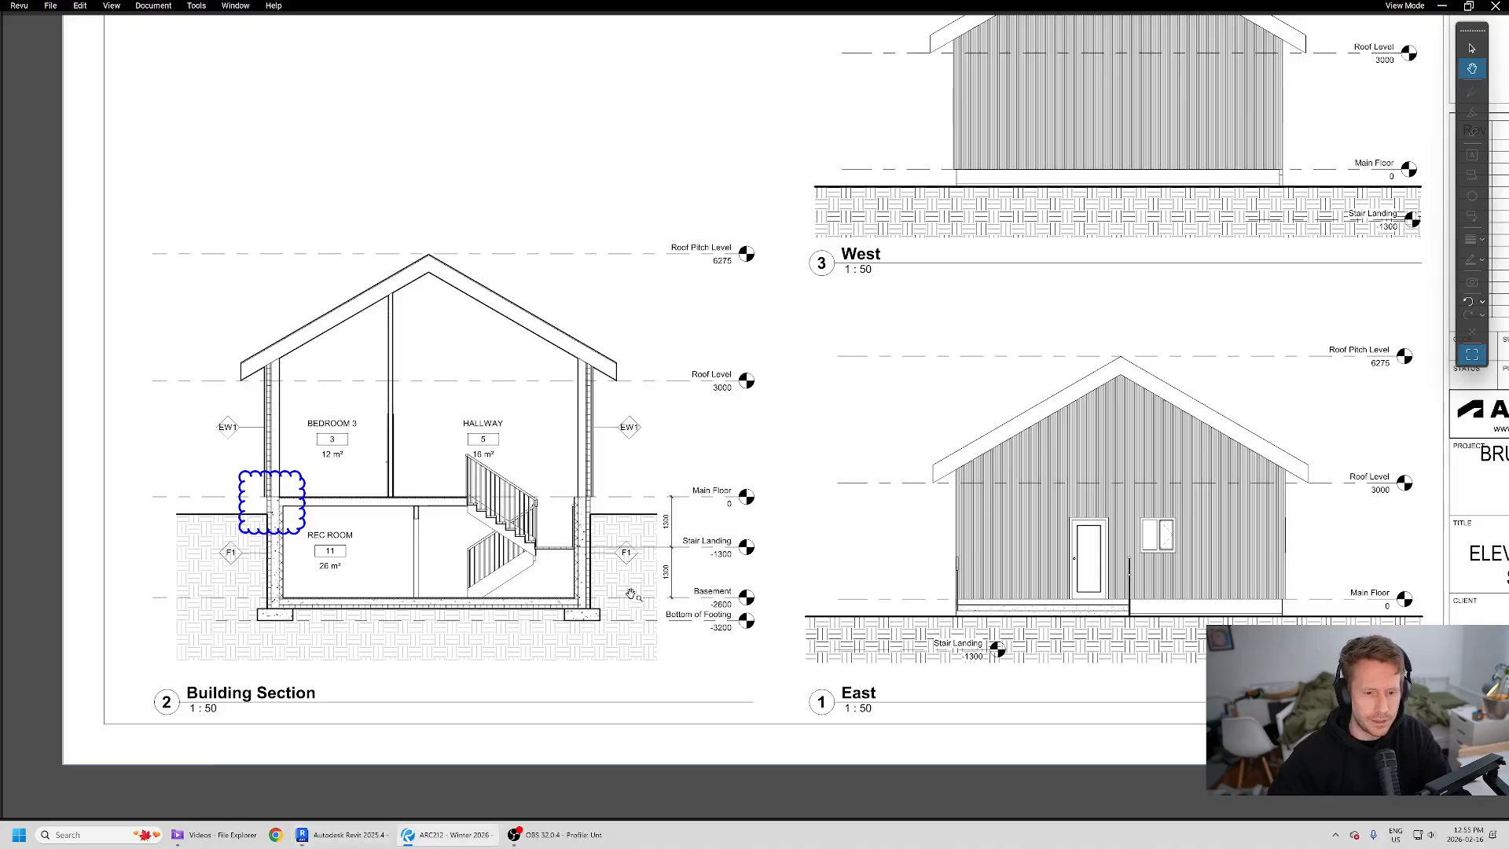
key(alt+Tab)
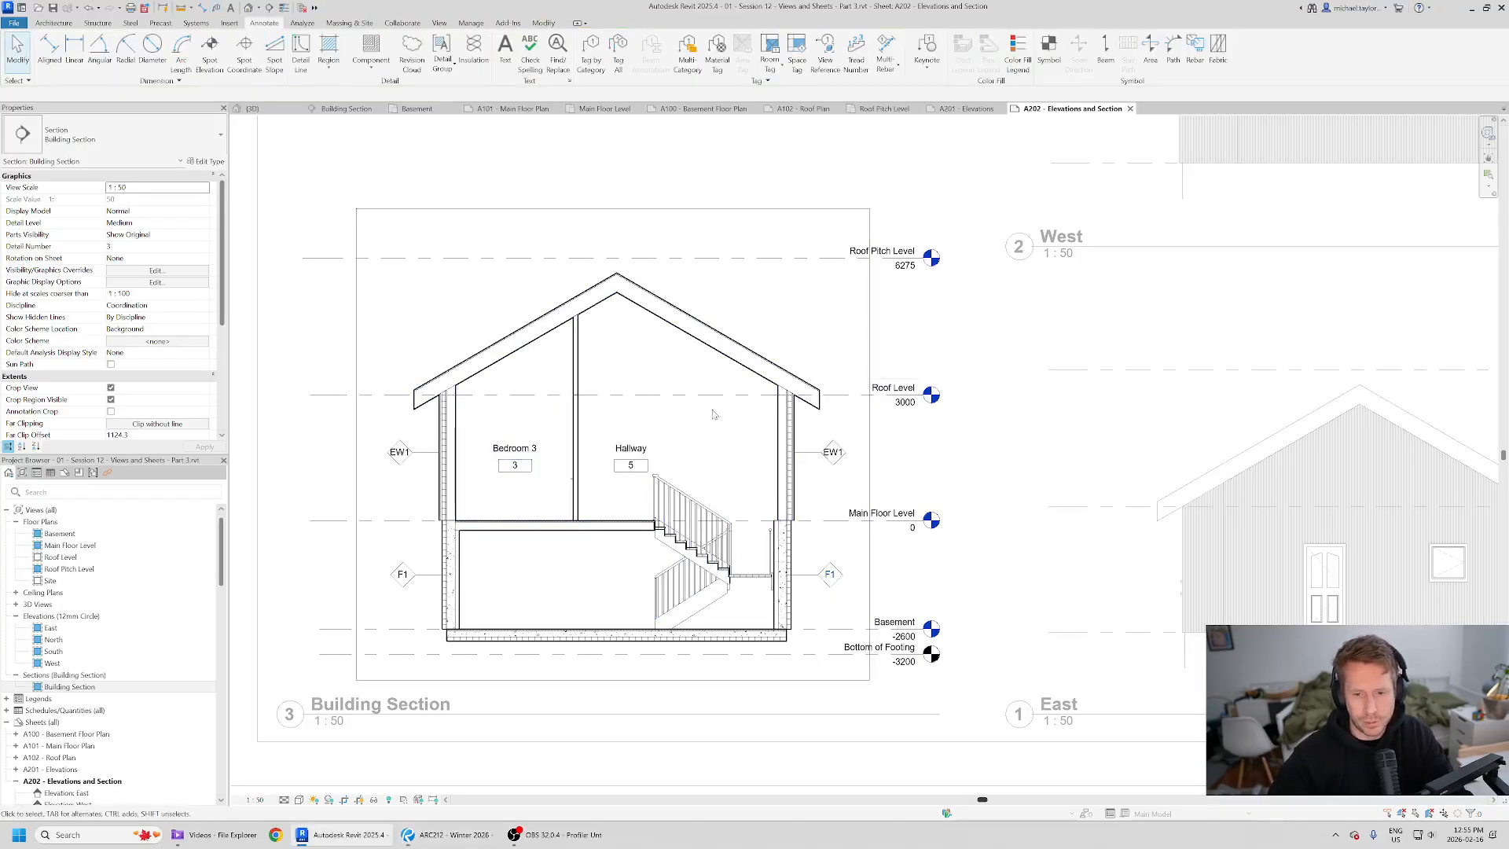
scroll(625, 460, down, 1)
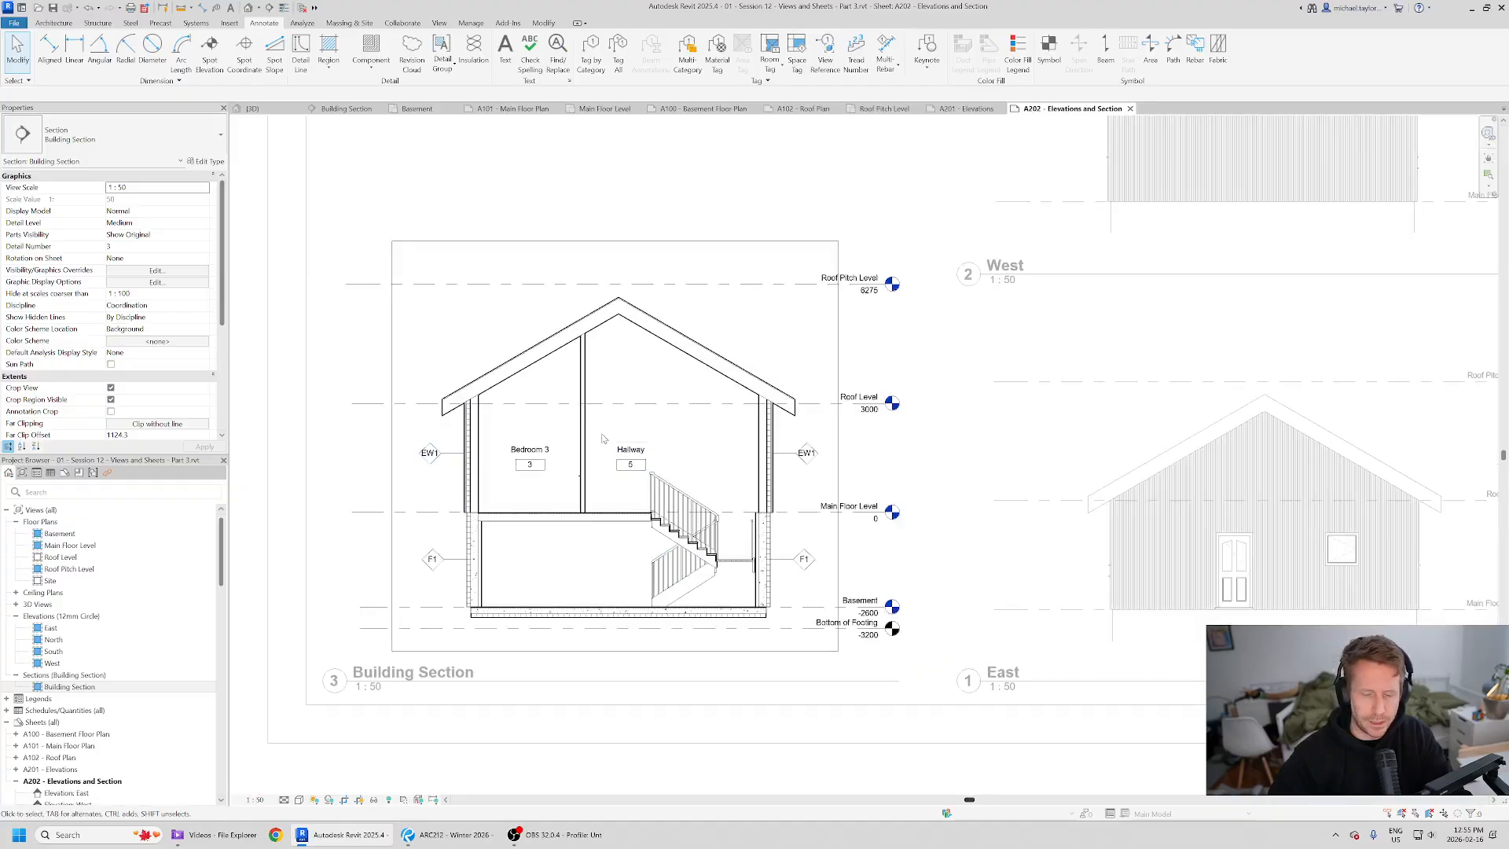
scroll(593, 462, down, 2)
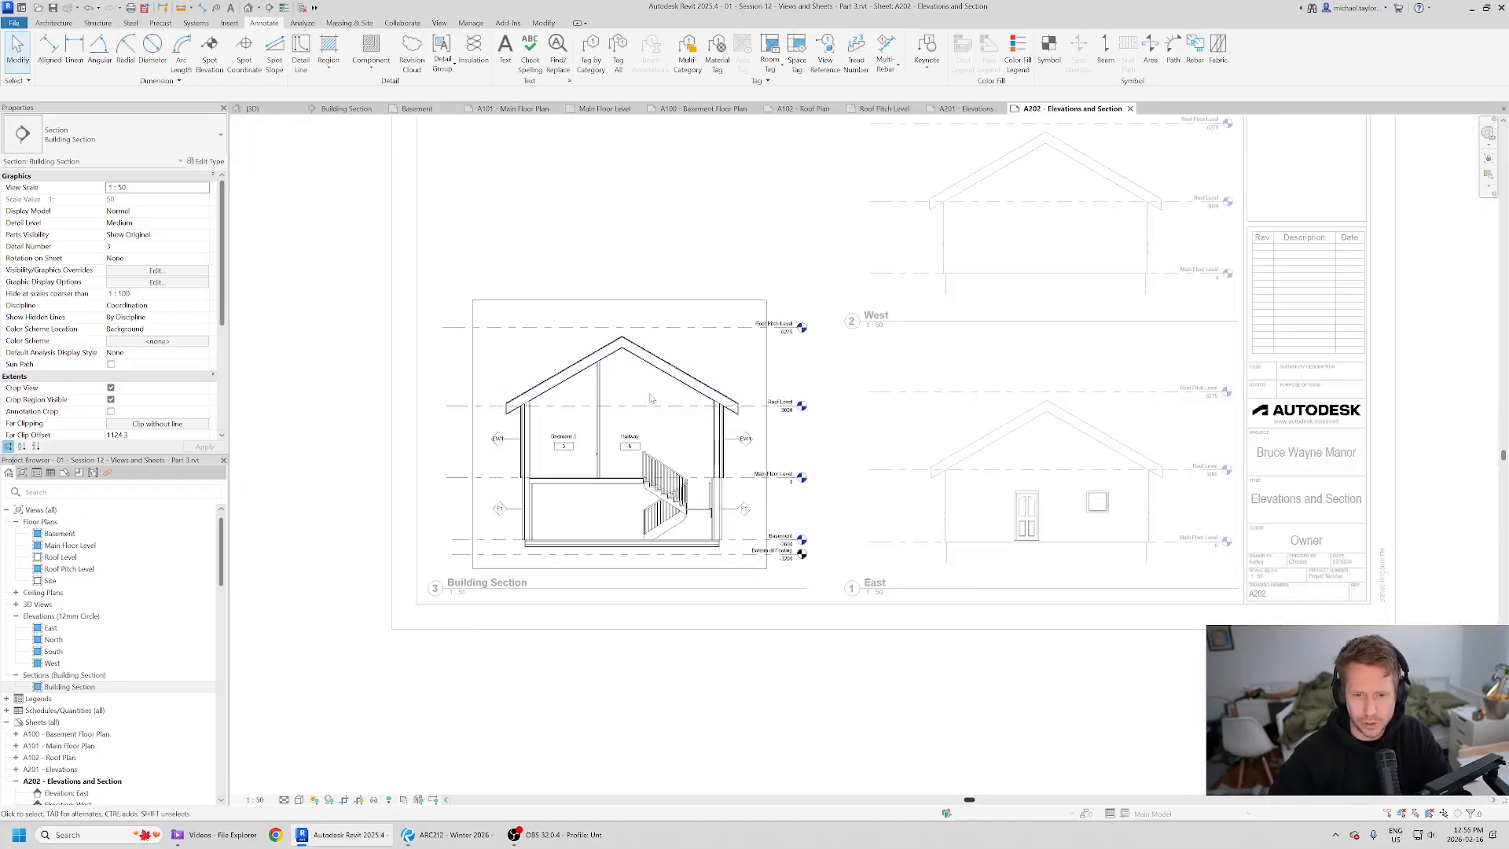
middle_drag(764, 469, 743, 514)
key(alt+Tab)
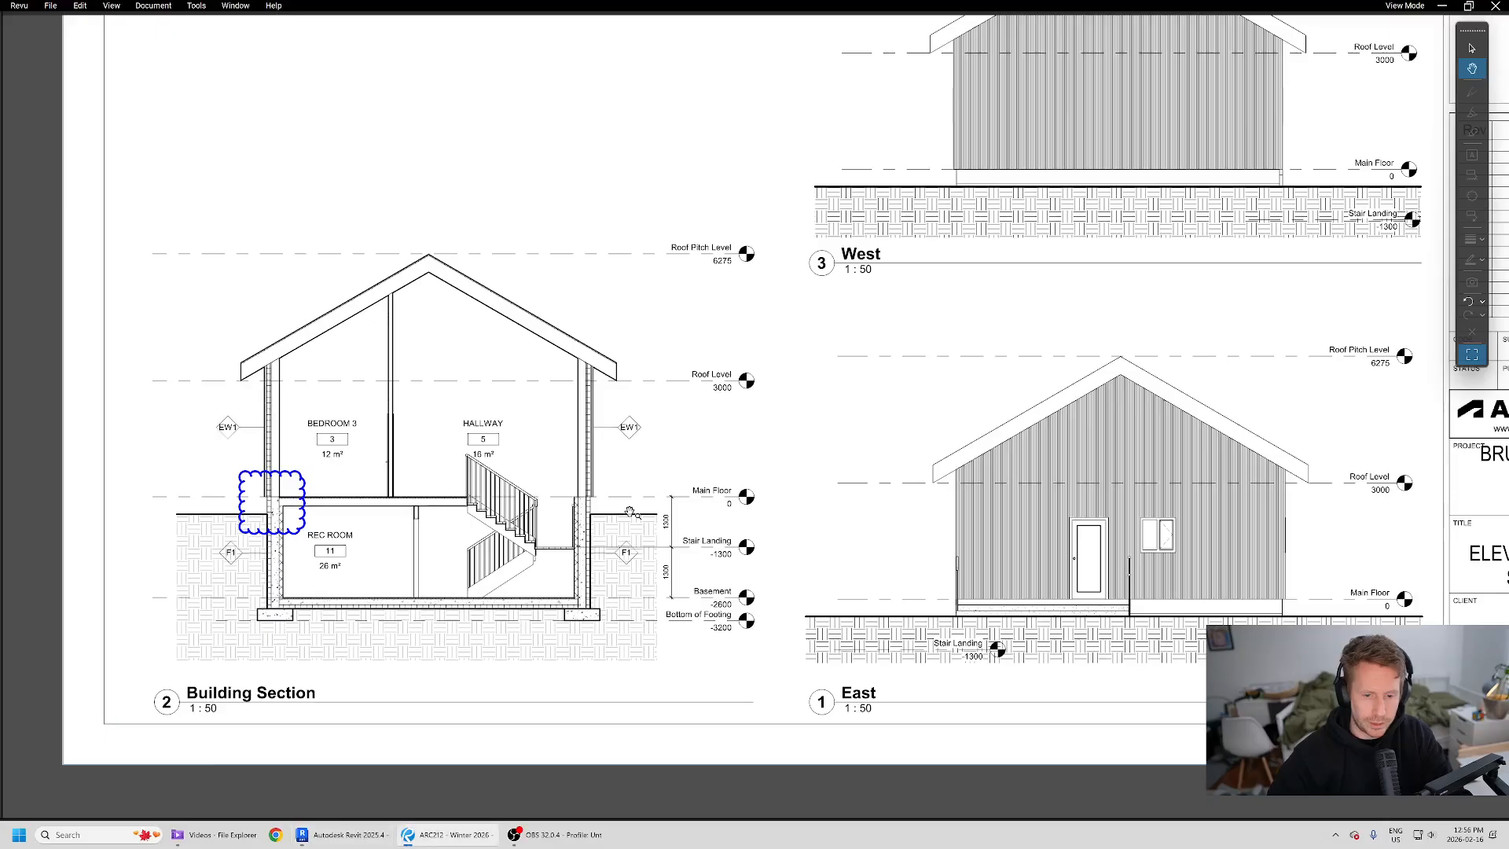
key(alt+Tab)
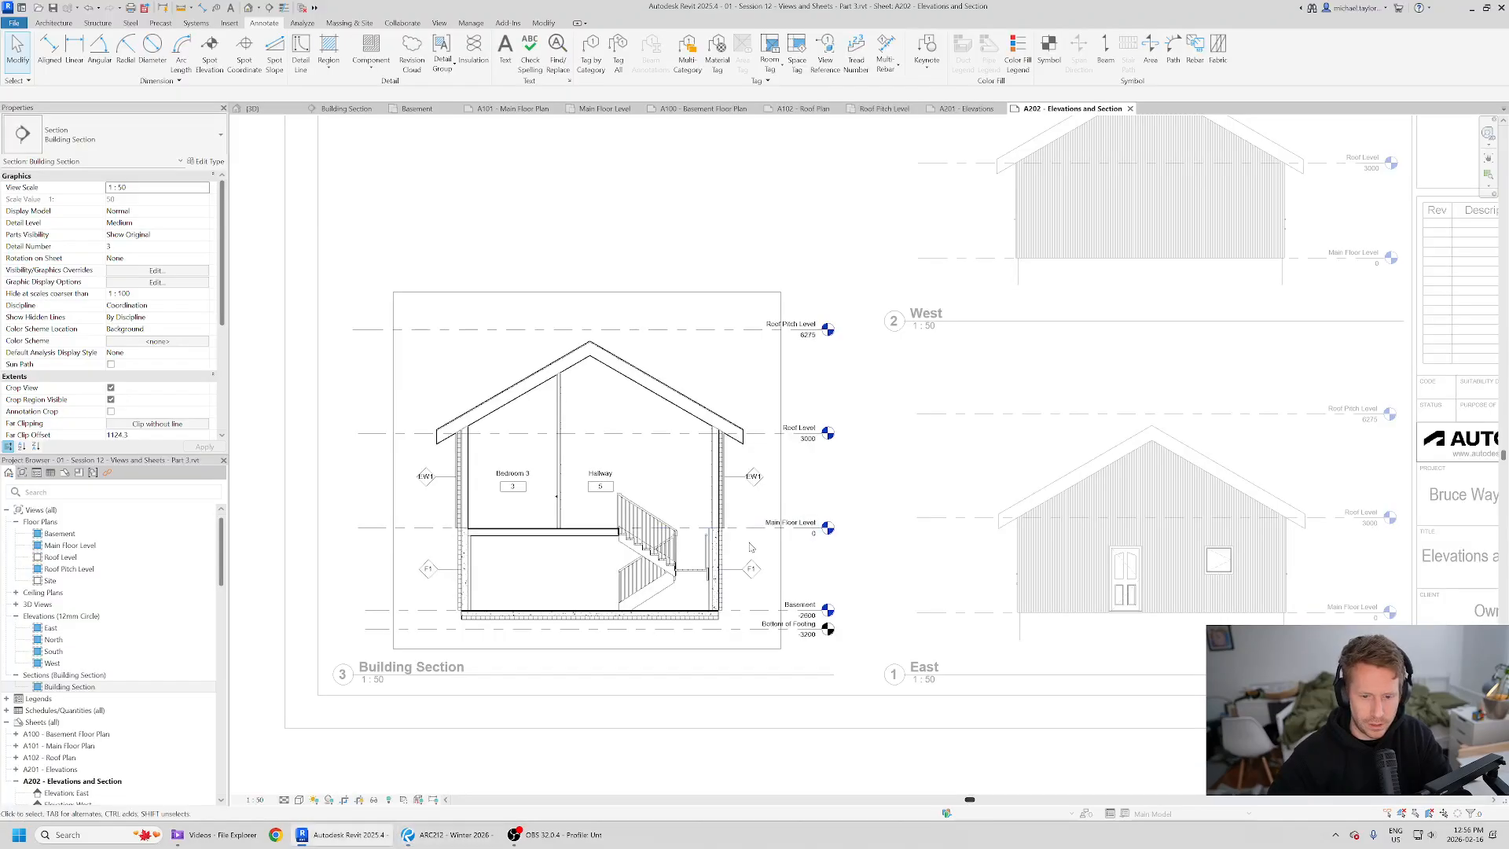
scroll(752, 548, up, 2)
- Copy the Main Floor Level down to the stair landing height in the section
click(747, 507)
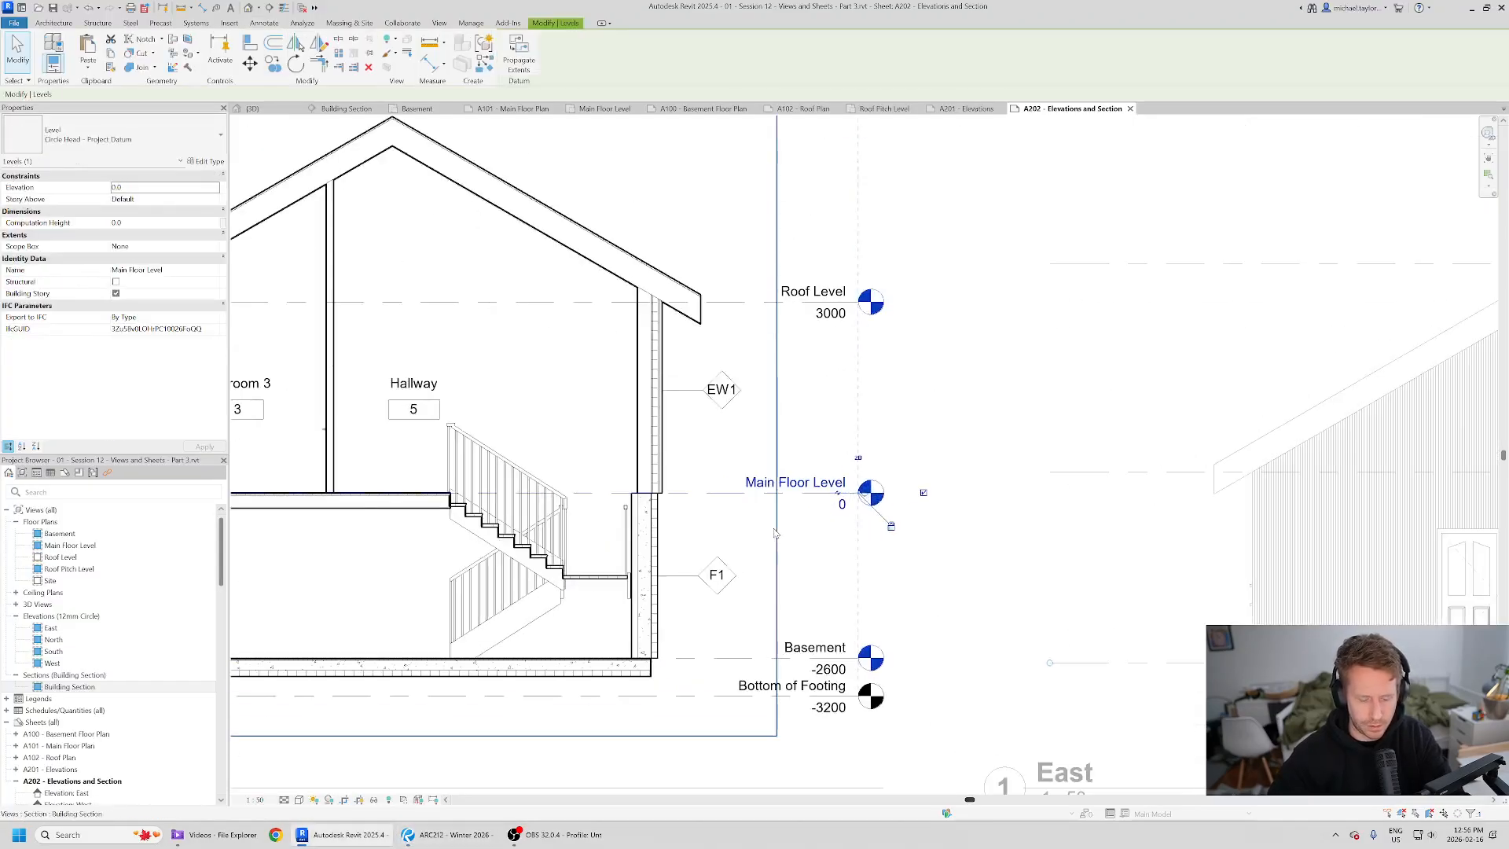
key(Escape)
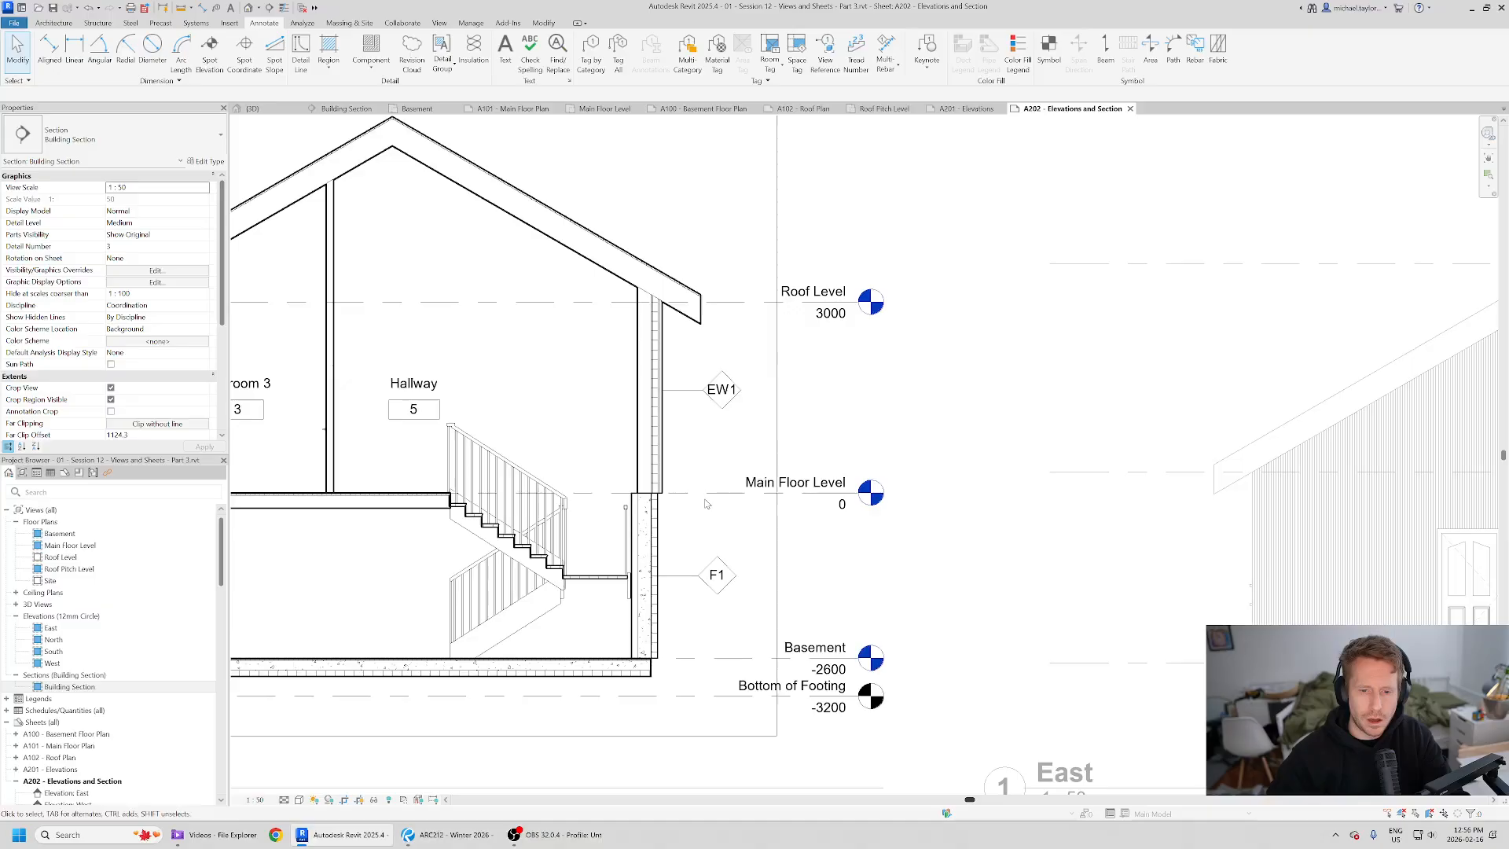
click(774, 492)
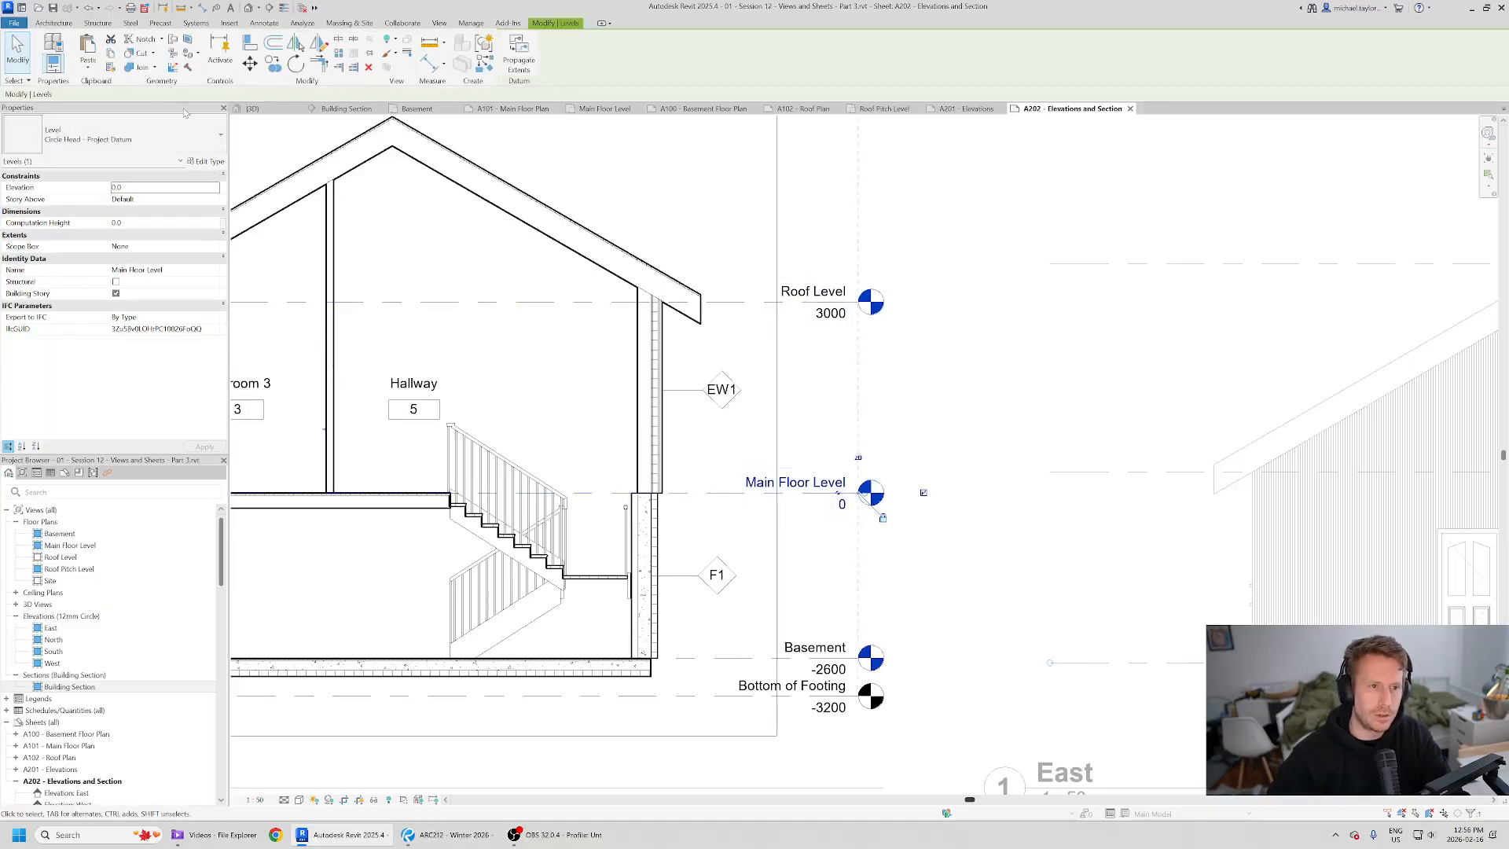
key(c)
key(o)
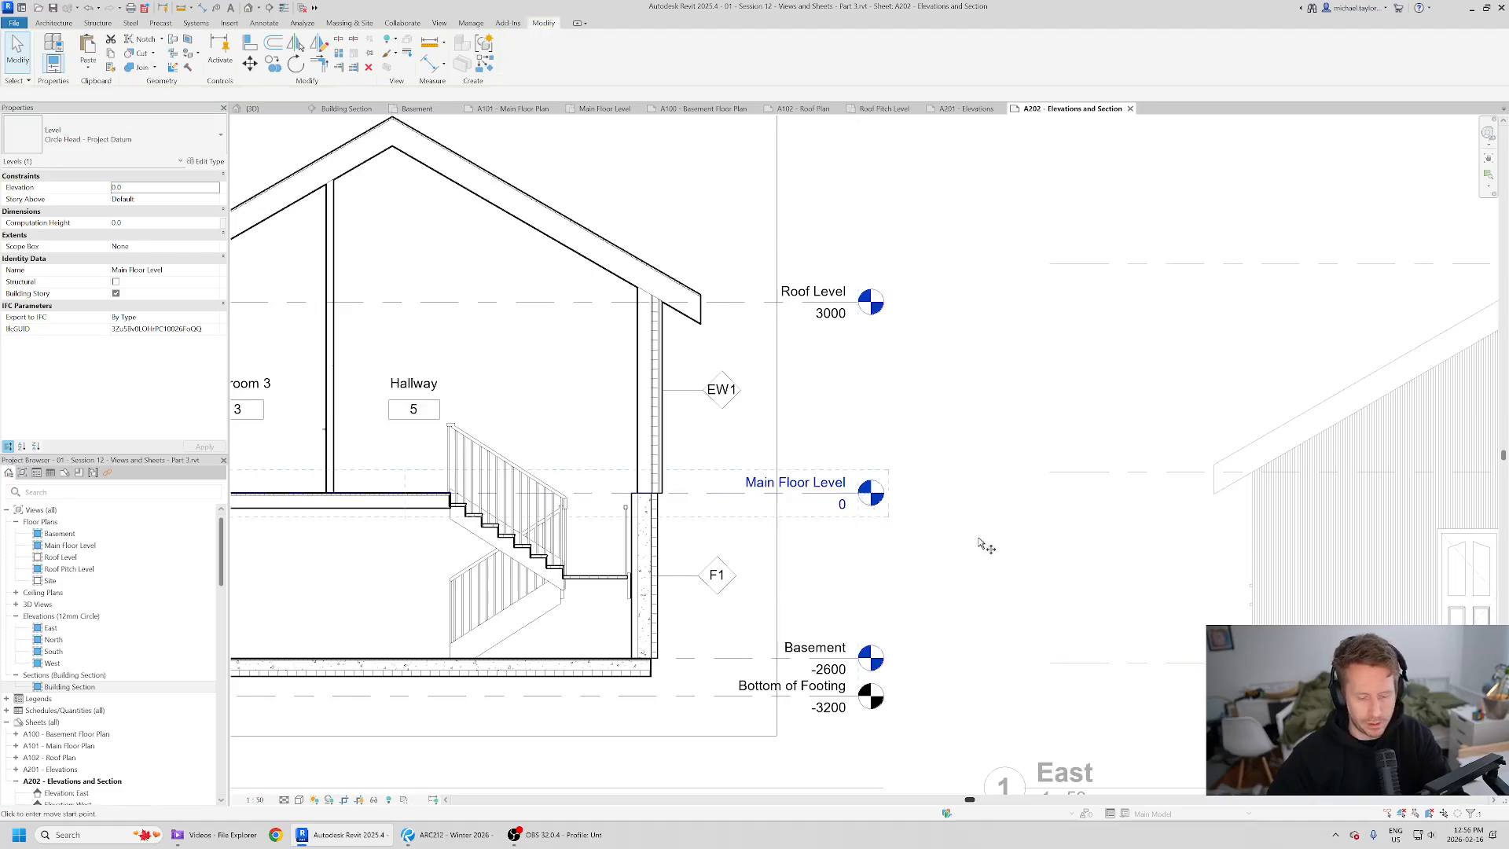
scroll(600, 513, up, 1)
click(602, 489)
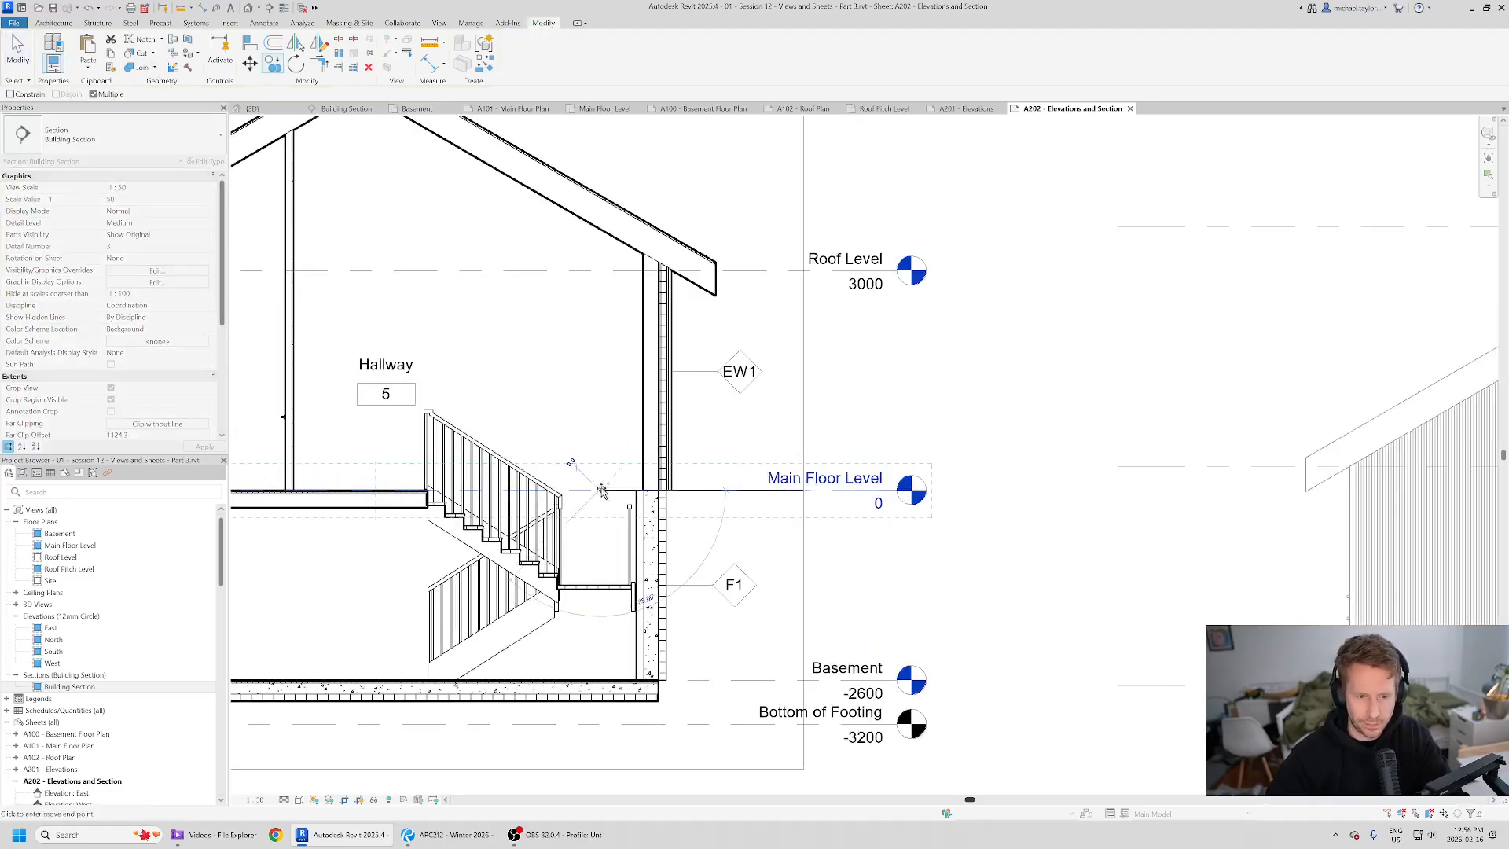
click(606, 587)
key(Escape)
key(Escape)
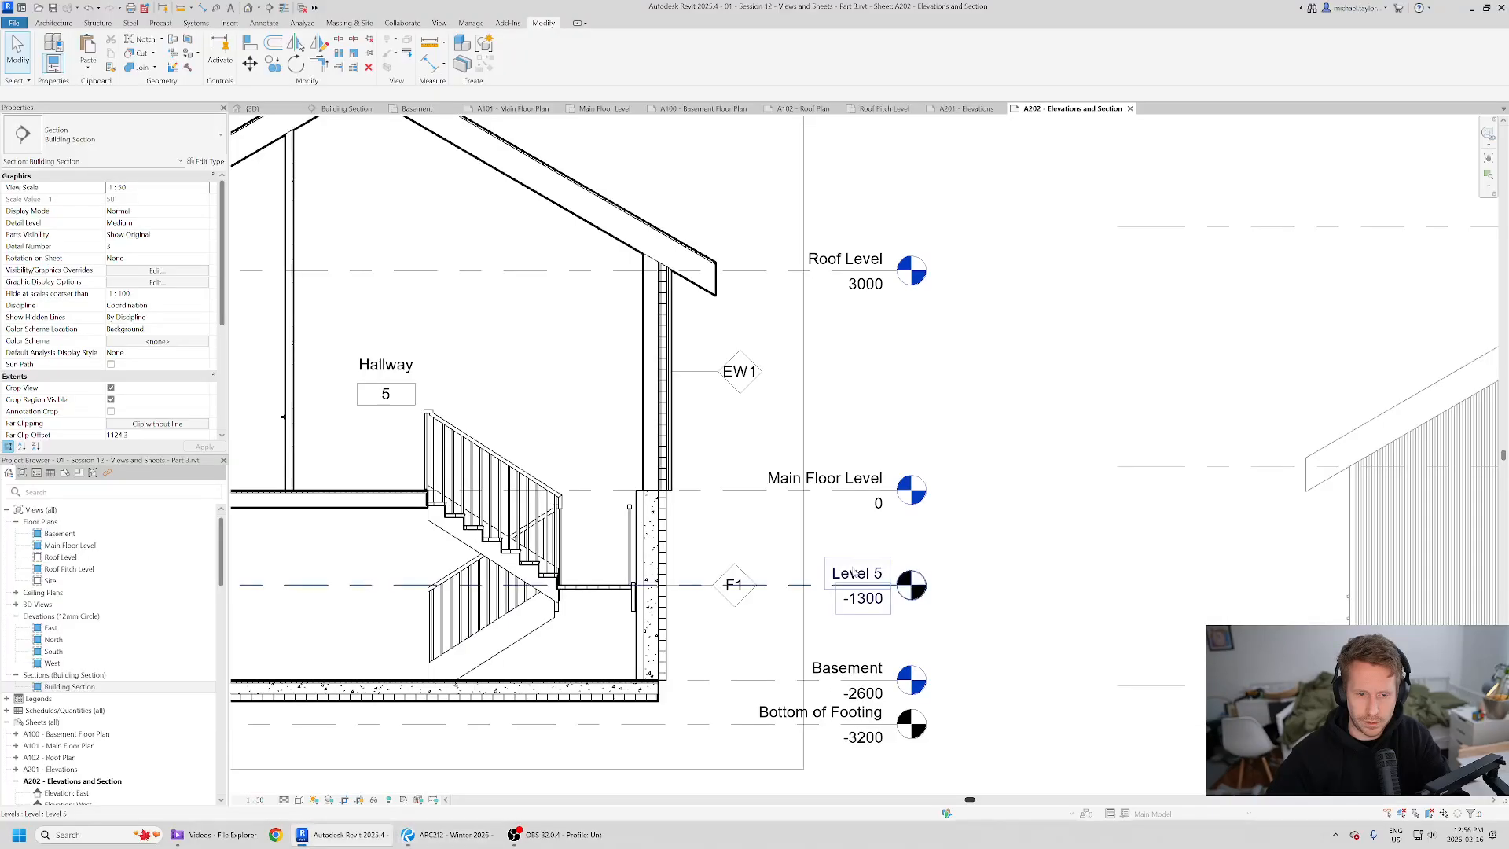
- Rename the new level as Stair Landing
click(859, 584)
click(858, 573)
text(Stair Landing)
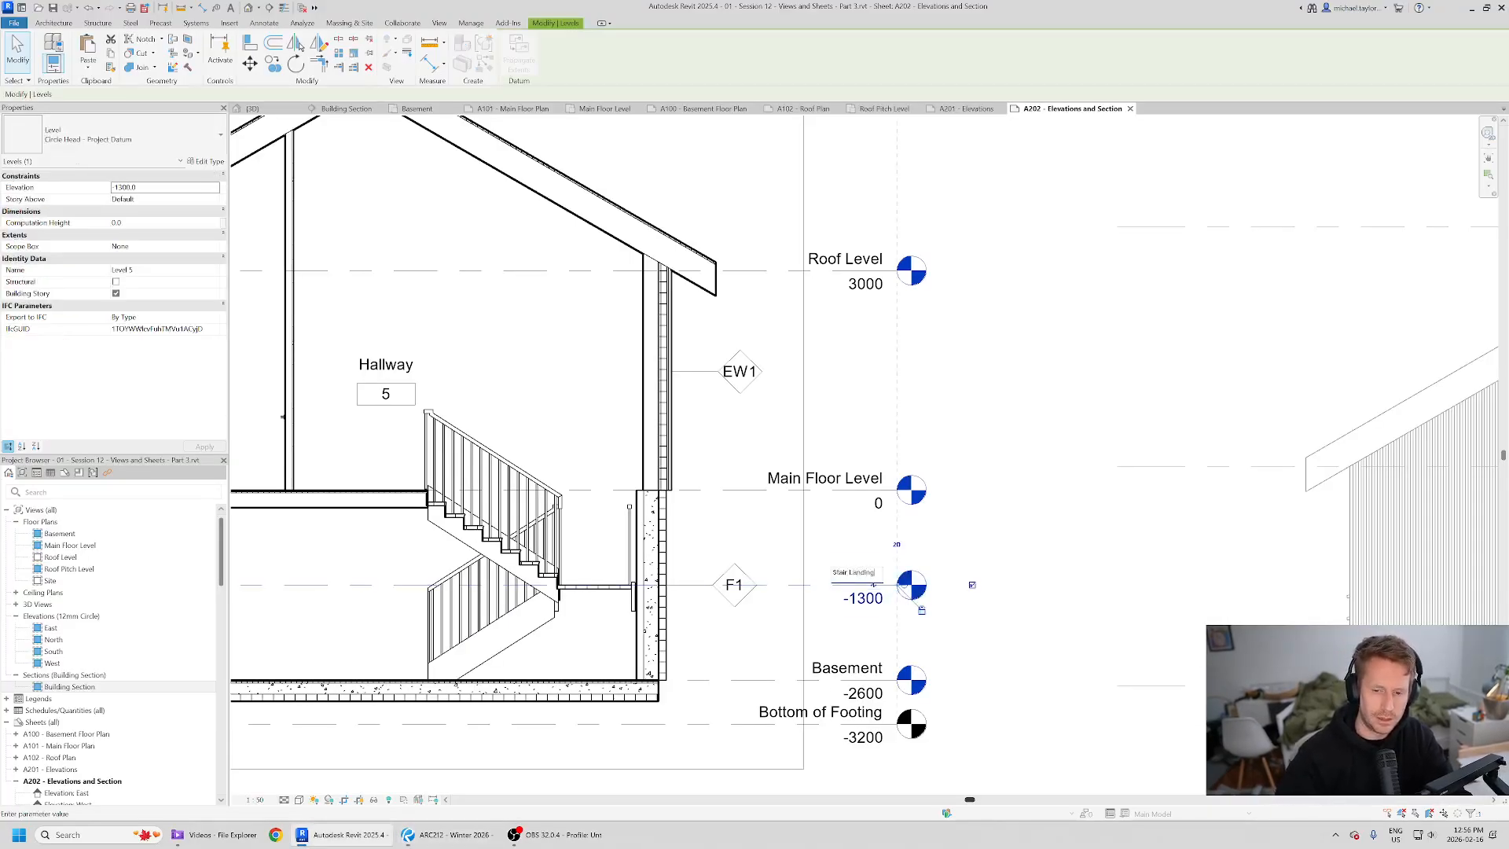
key(Return)
click(997, 644)
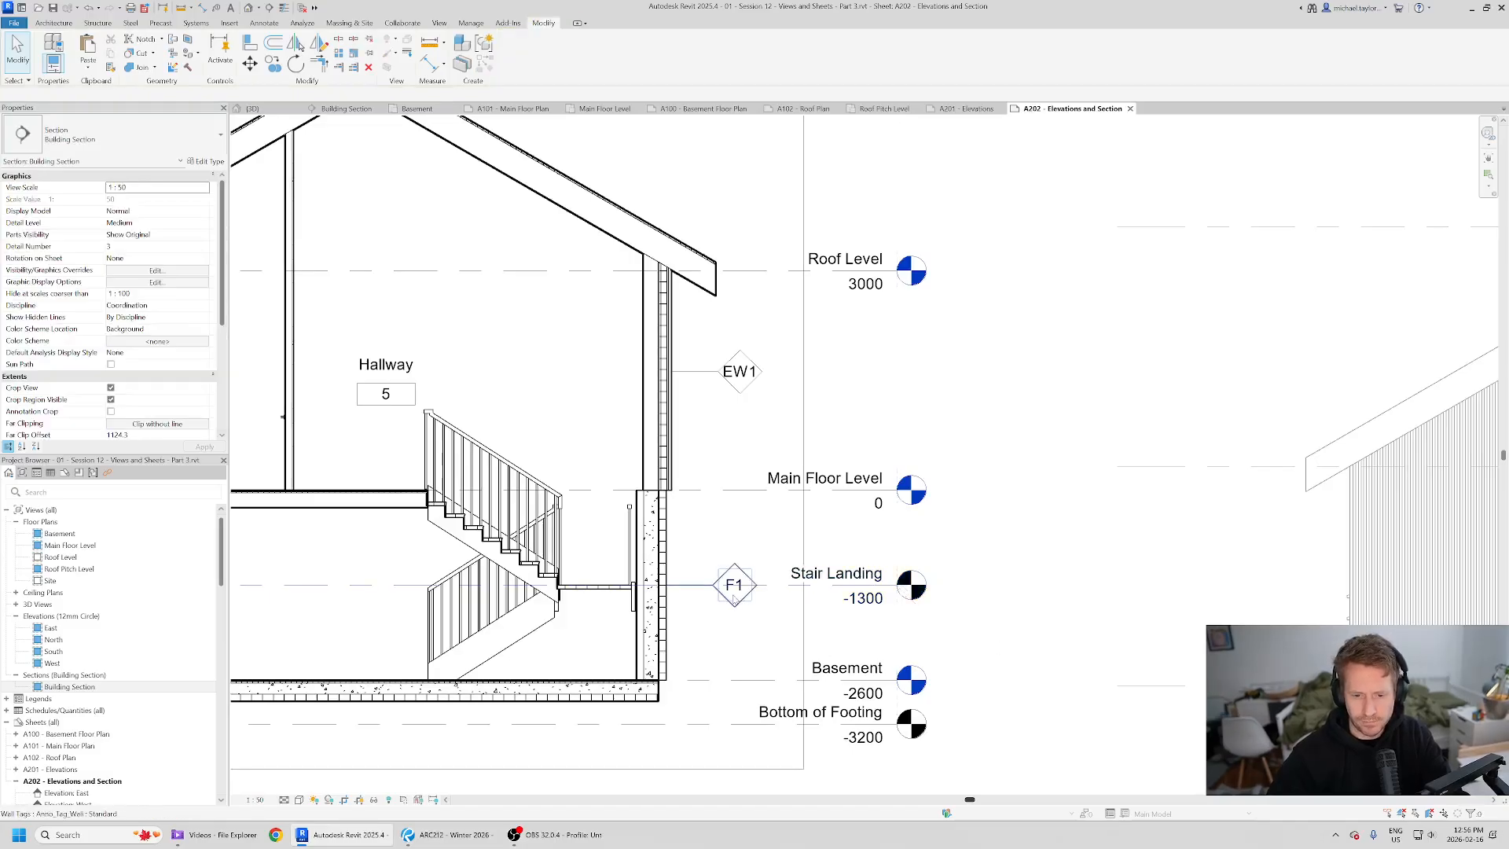
- Delete the F1 tag on the right basement wall
click(710, 588)
drag(709, 588, 708, 559)
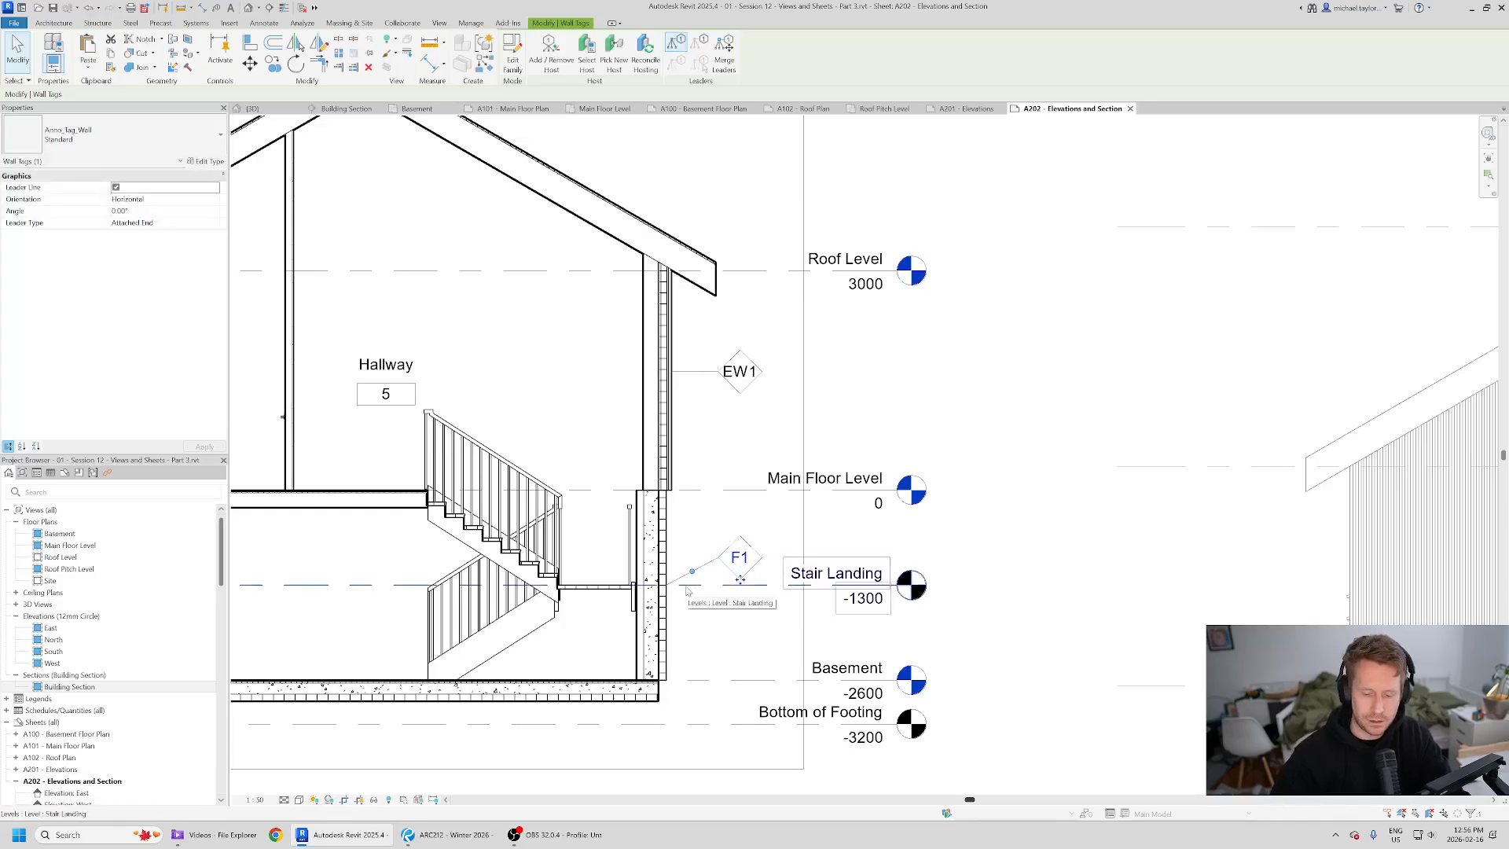
key(Delete)
scroll(495, 511, down, 1)
middle_drag(495, 511, 838, 468)
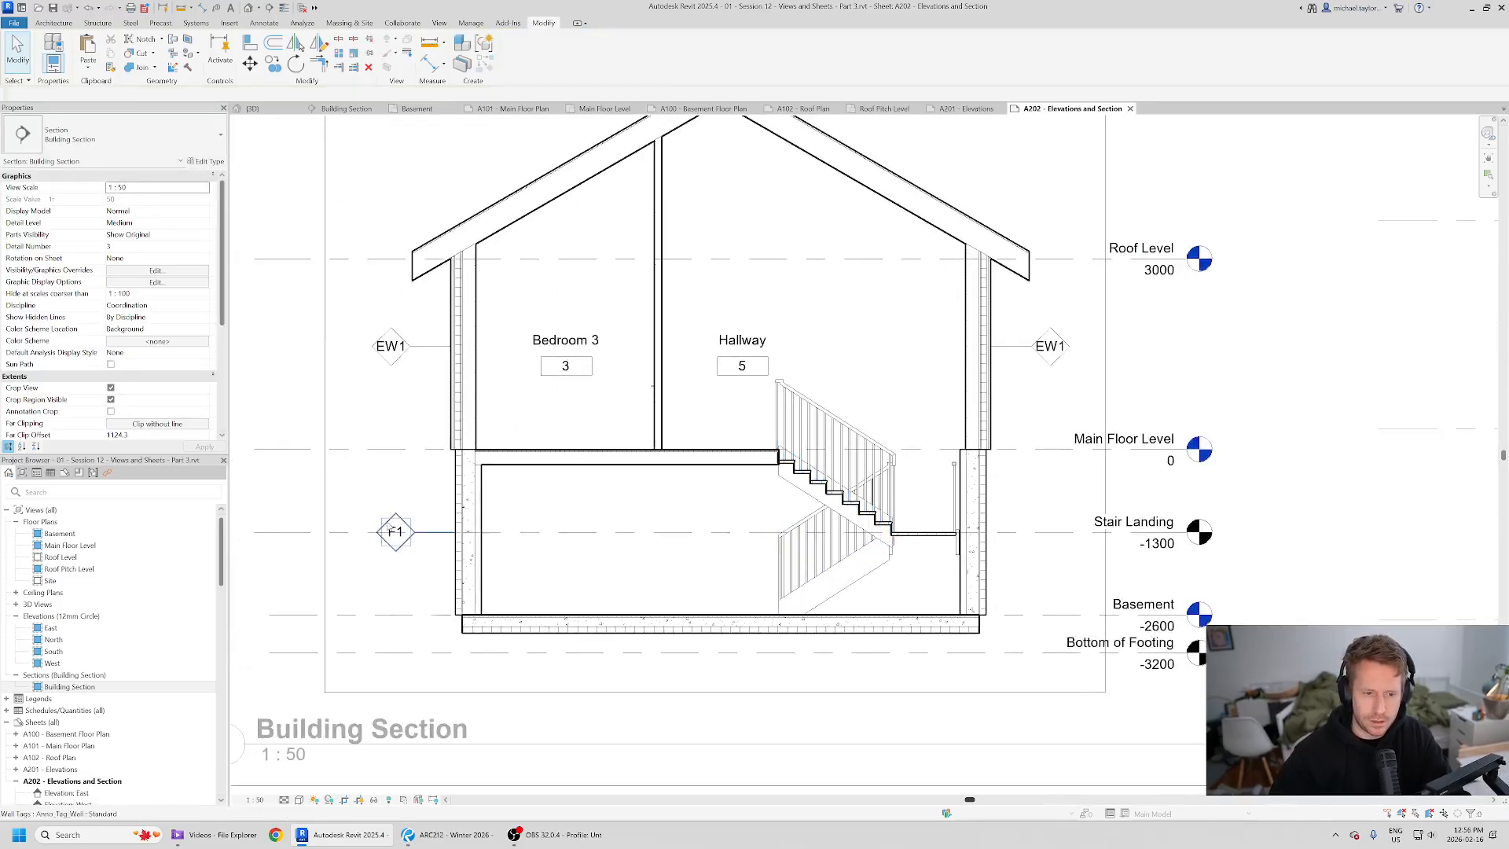
click(396, 549)
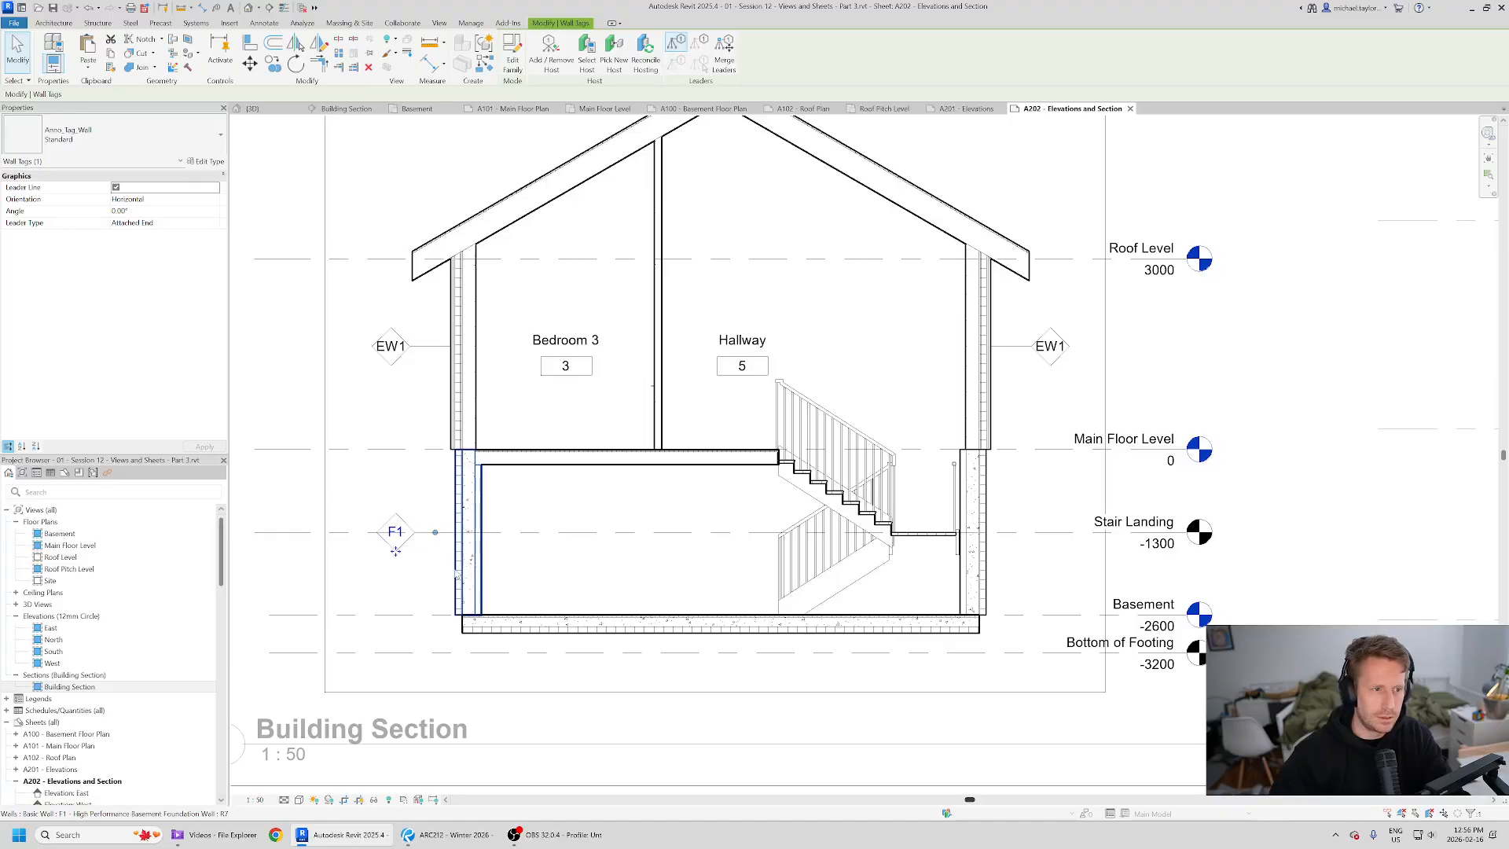
scroll(457, 564, up, 3)
scroll(459, 562, down, 2)
key(t)
key(g)
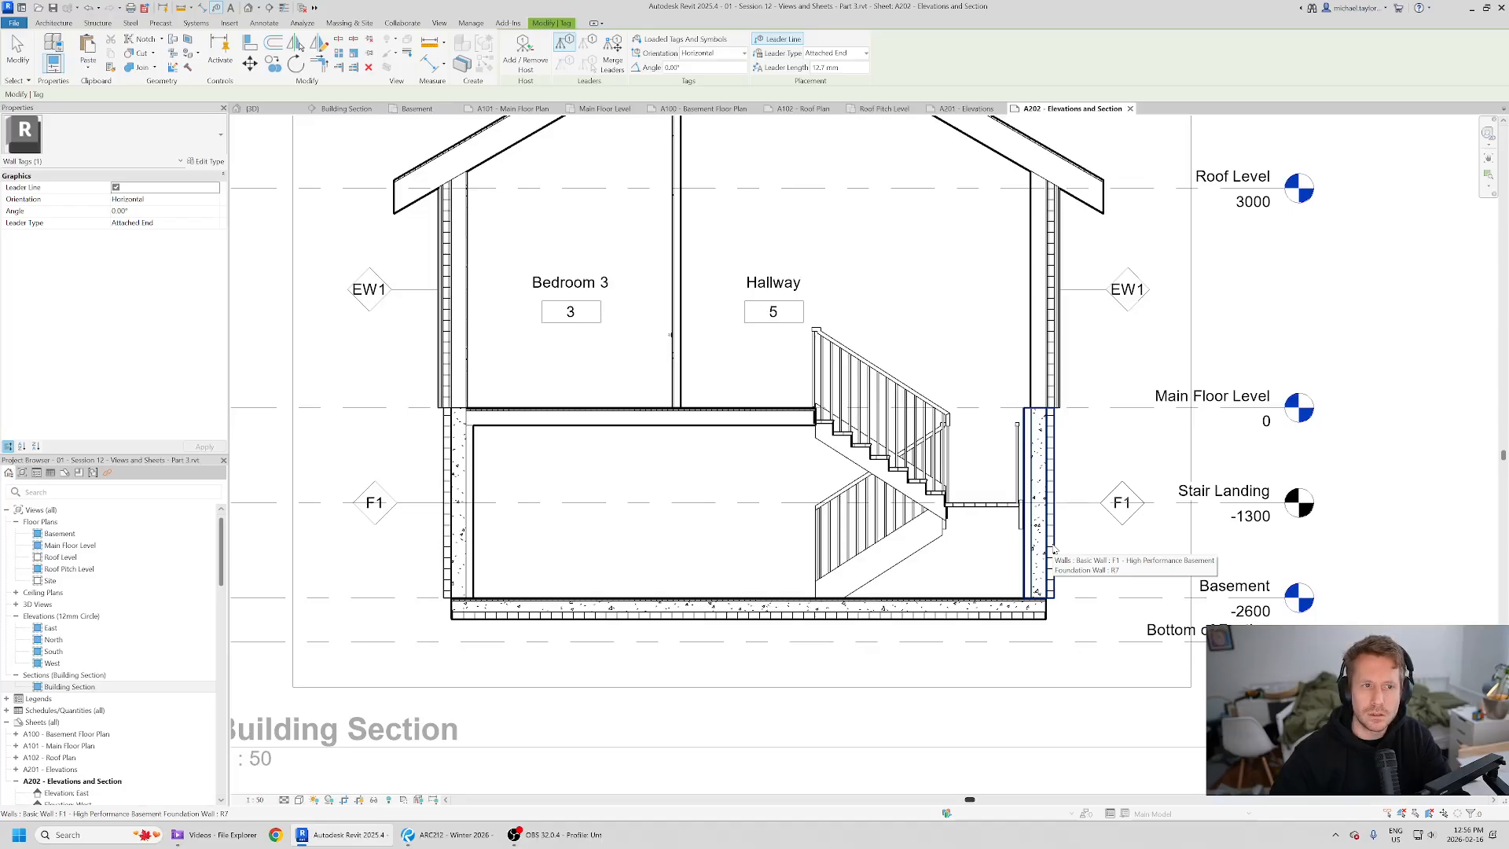
click(836, 53)
click(825, 81)
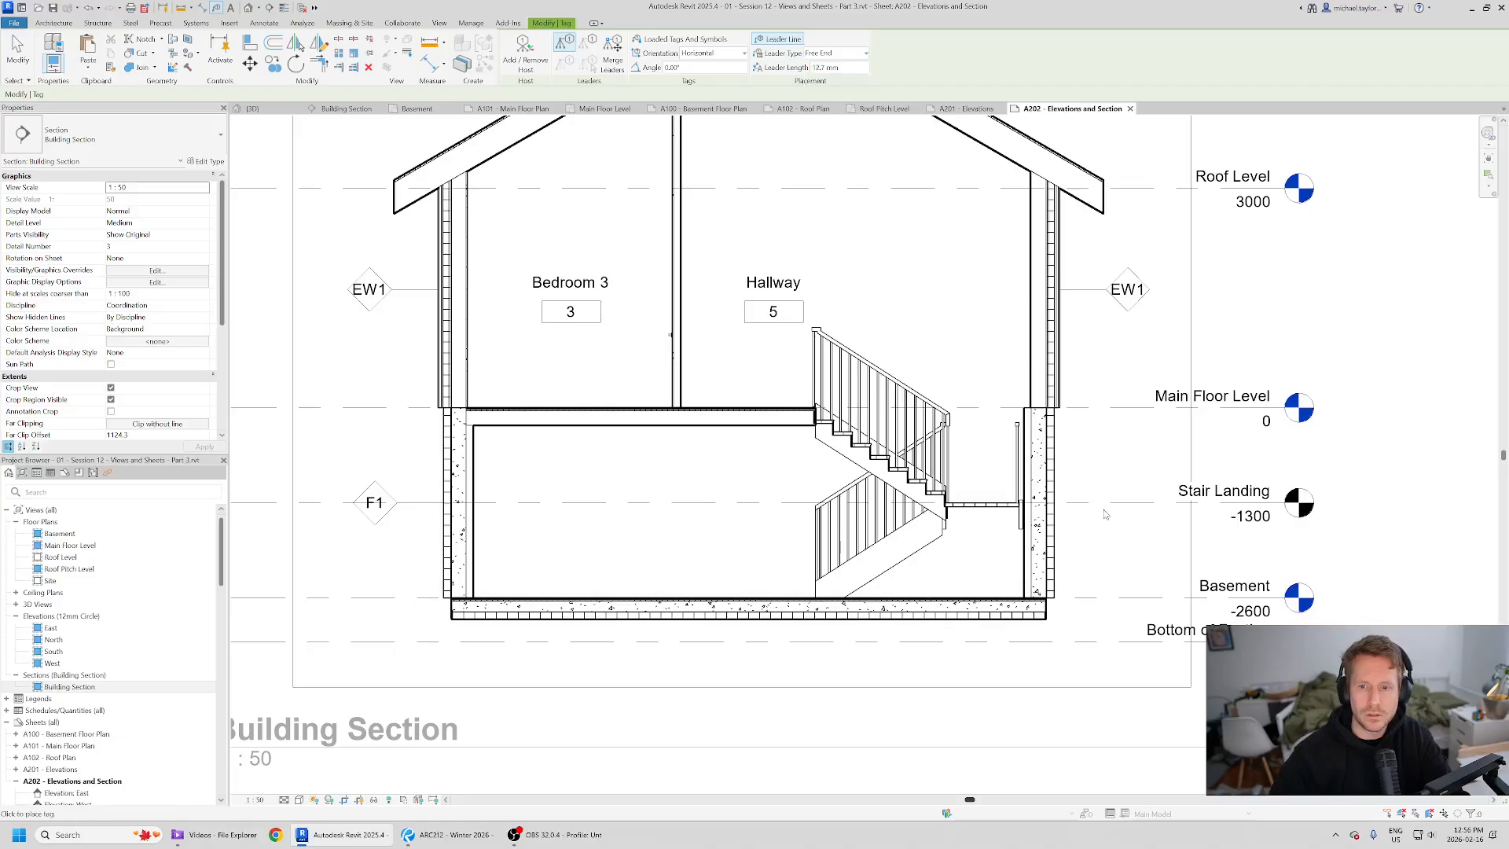
key(Escape)
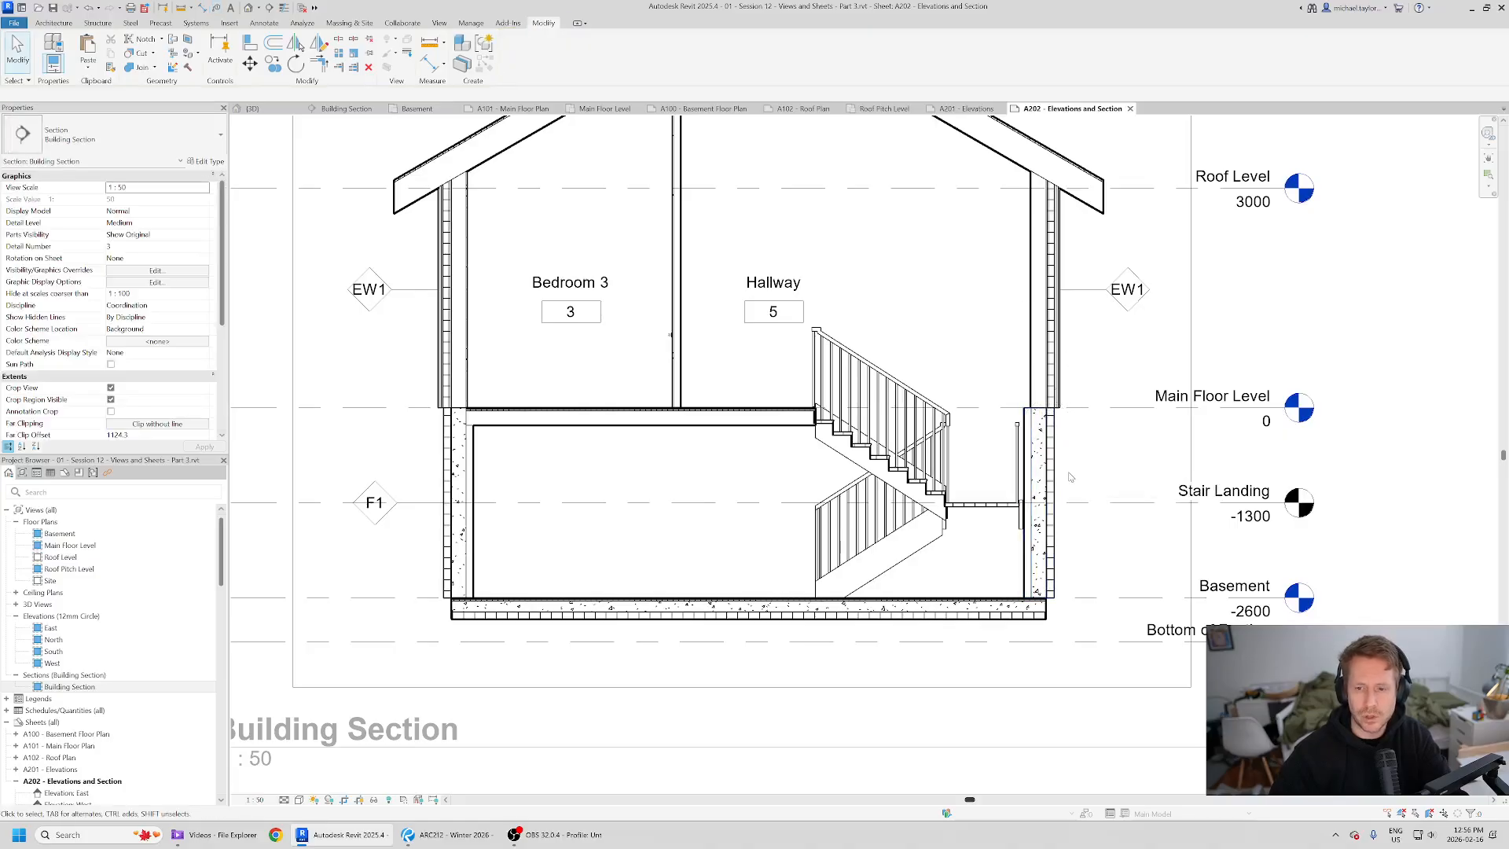
- Delete the F1 tag on the left basement wall
click(375, 507)
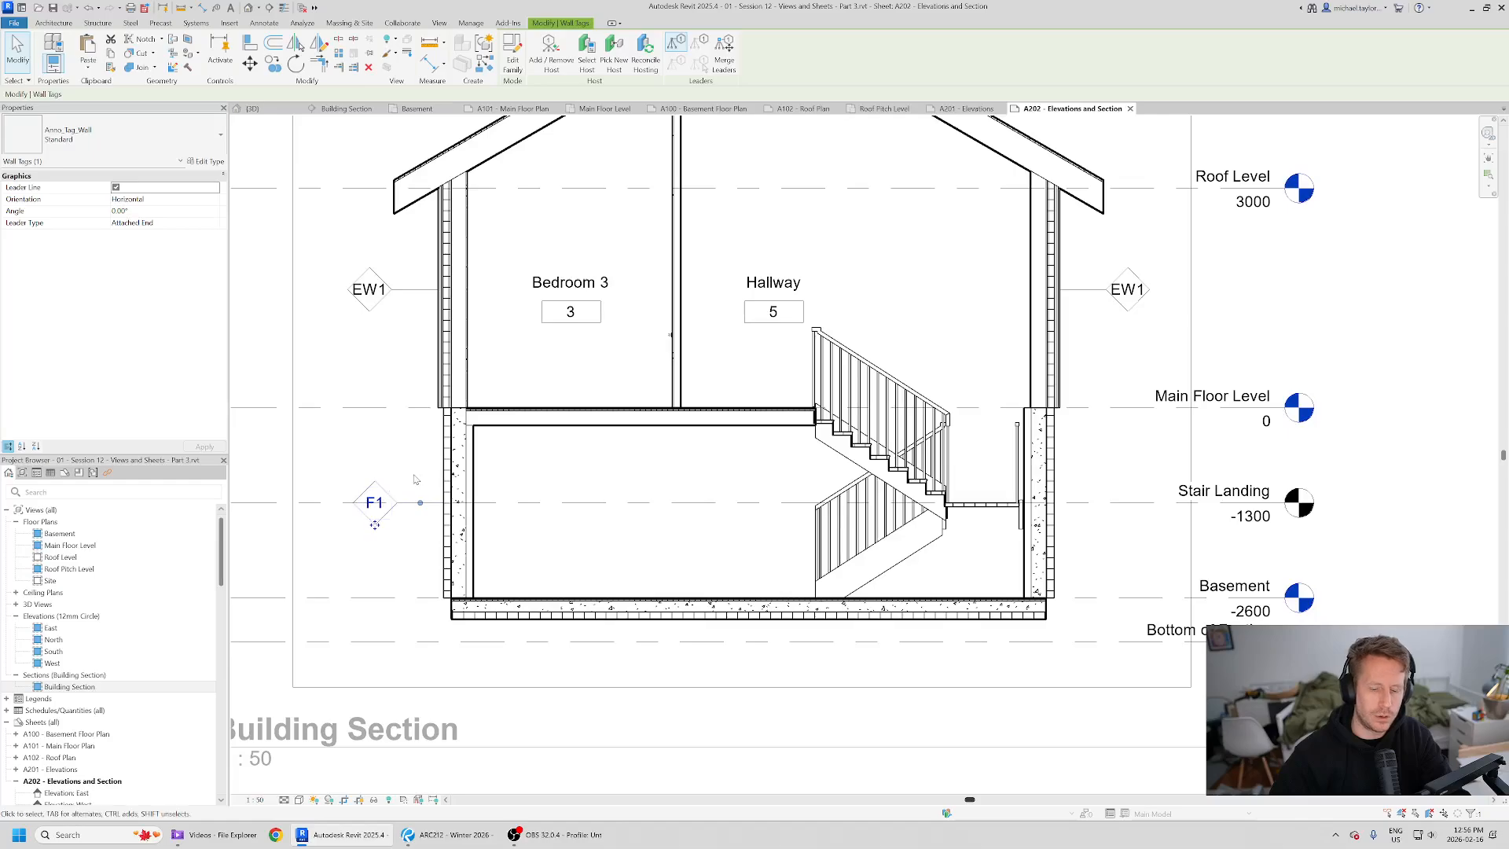
key(Escape)
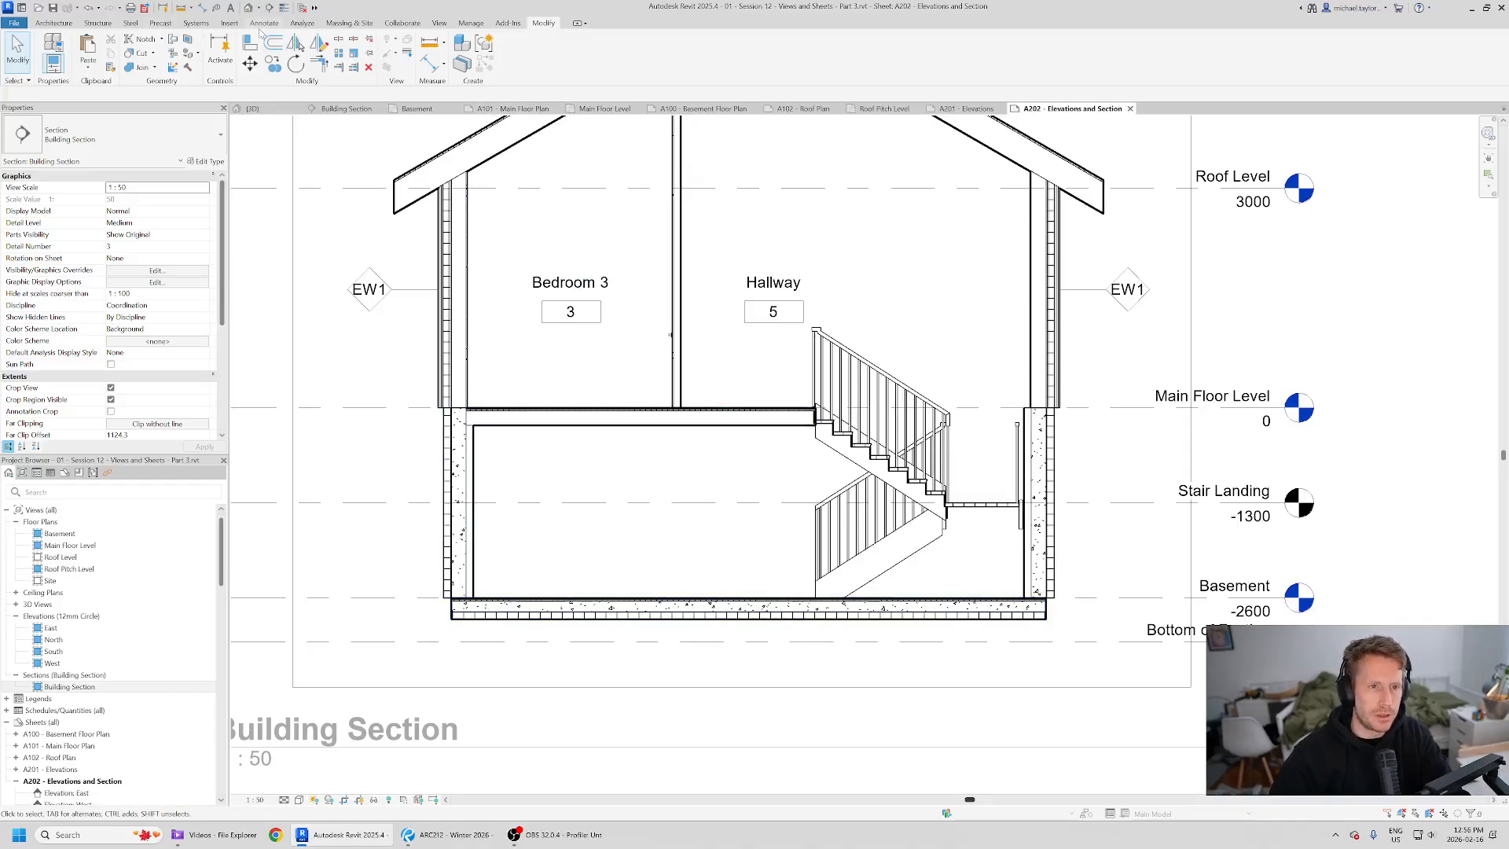
- Tag the right basement wall with Tag by Category using a free-end leader, placing the tag beside the wall
key(t)
key(g)
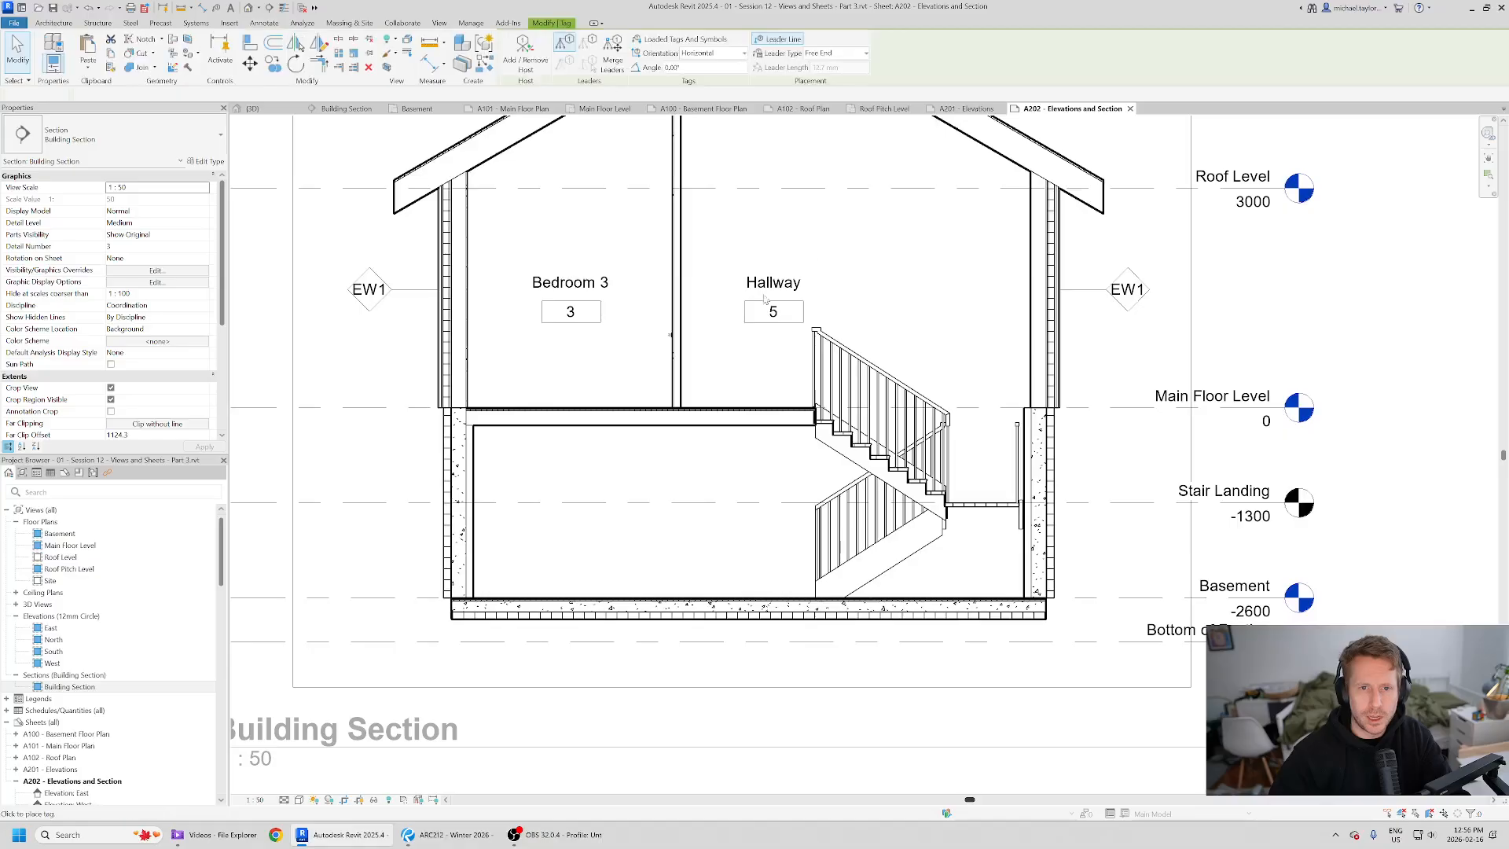
click(855, 54)
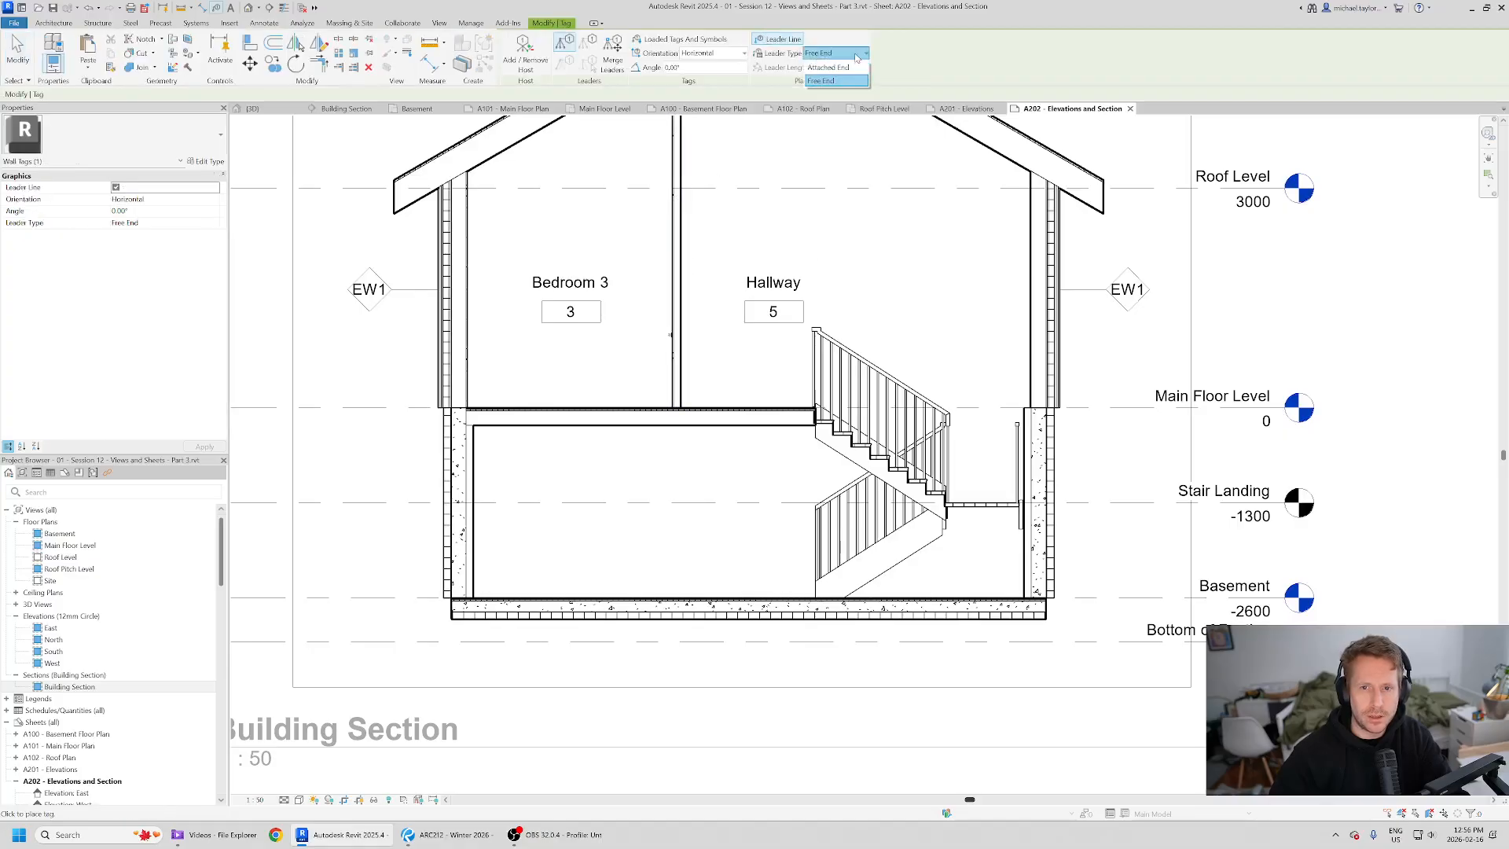
click(832, 68)
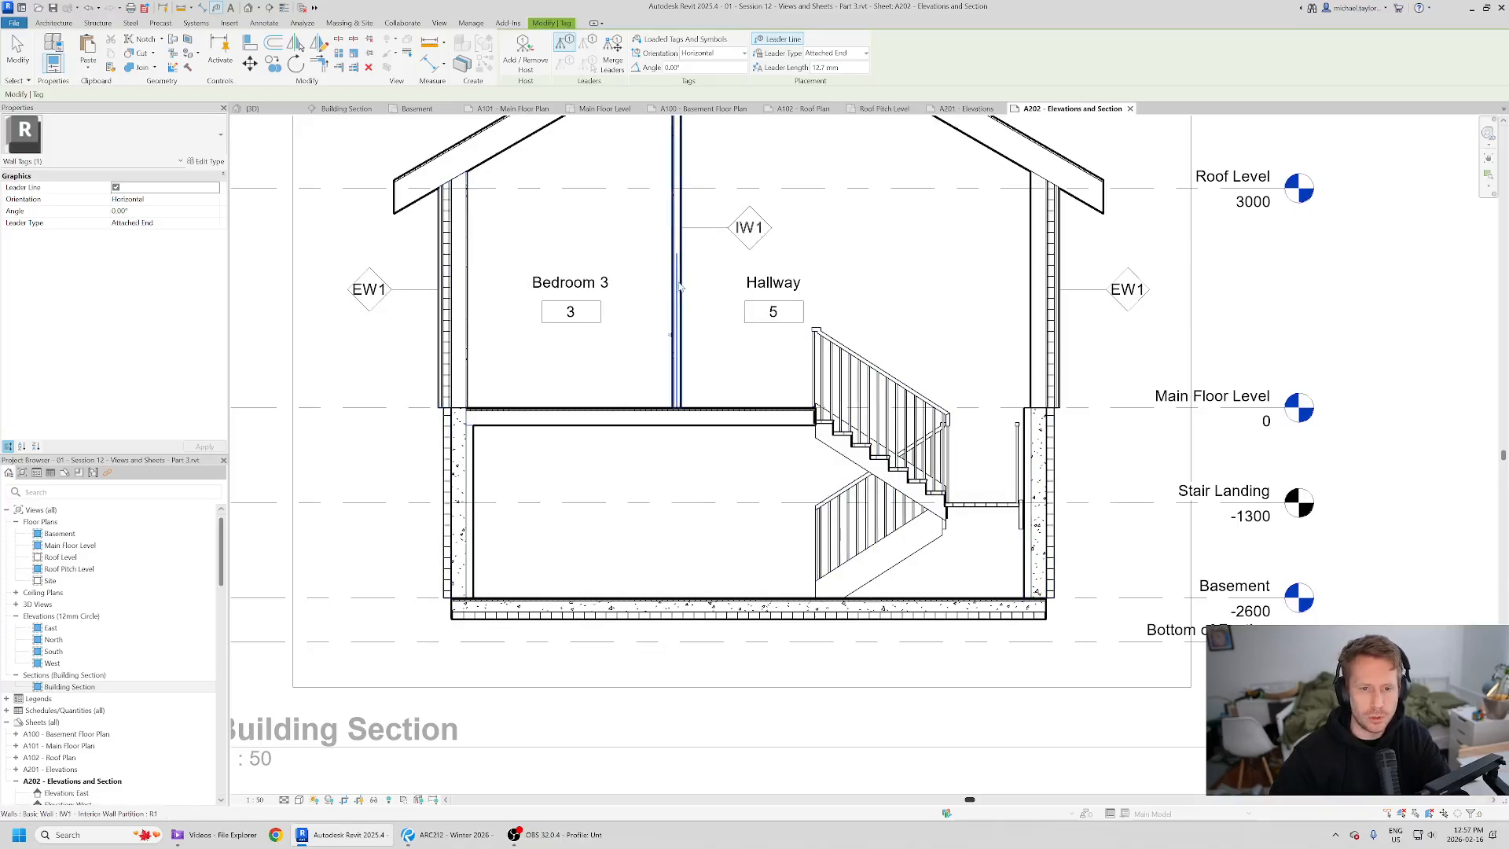
click(833, 52)
click(826, 74)
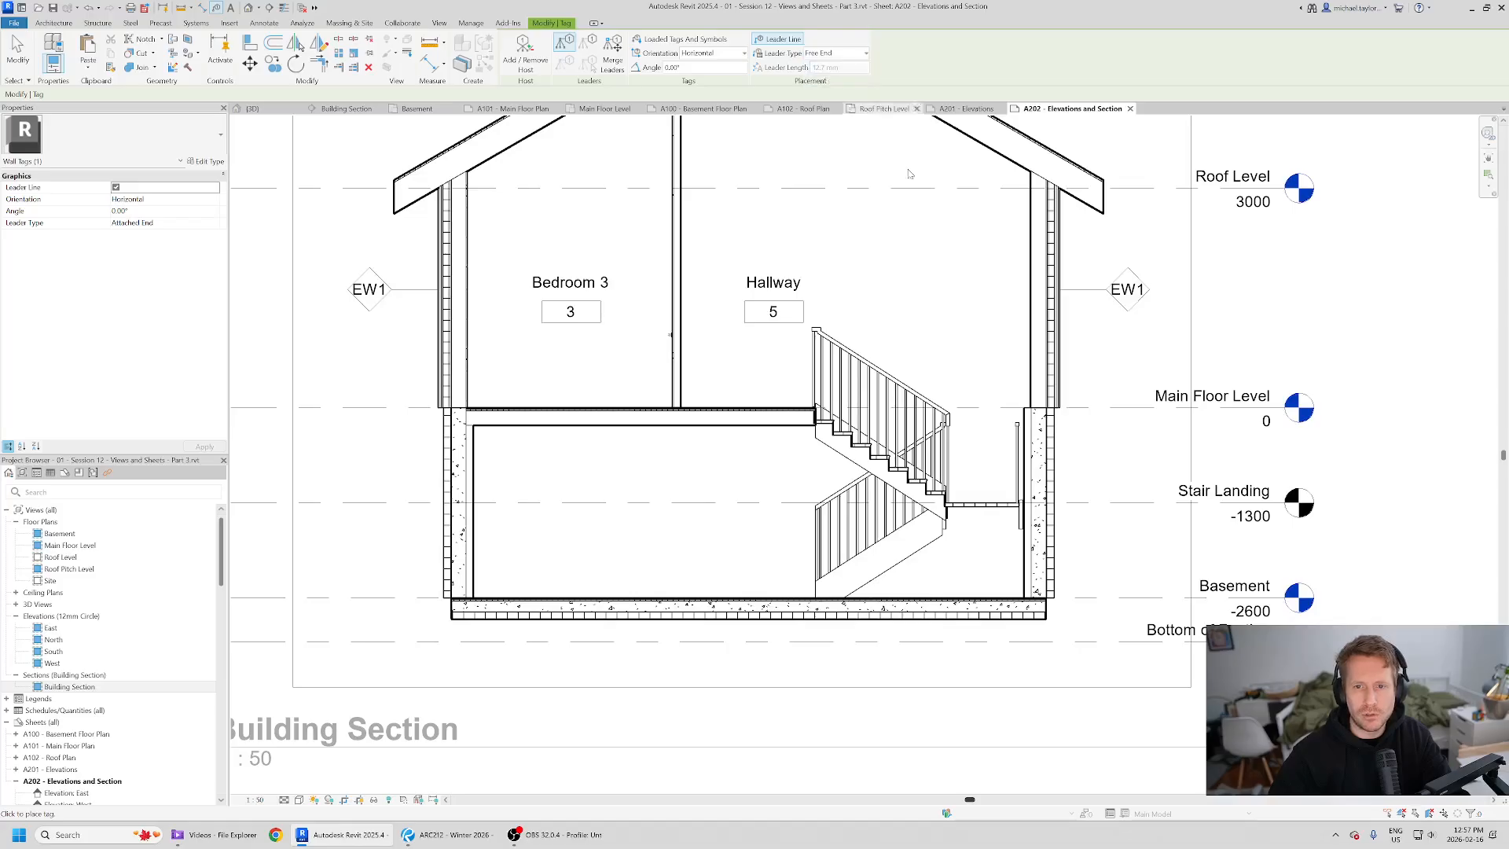
click(1038, 475)
click(1103, 475)
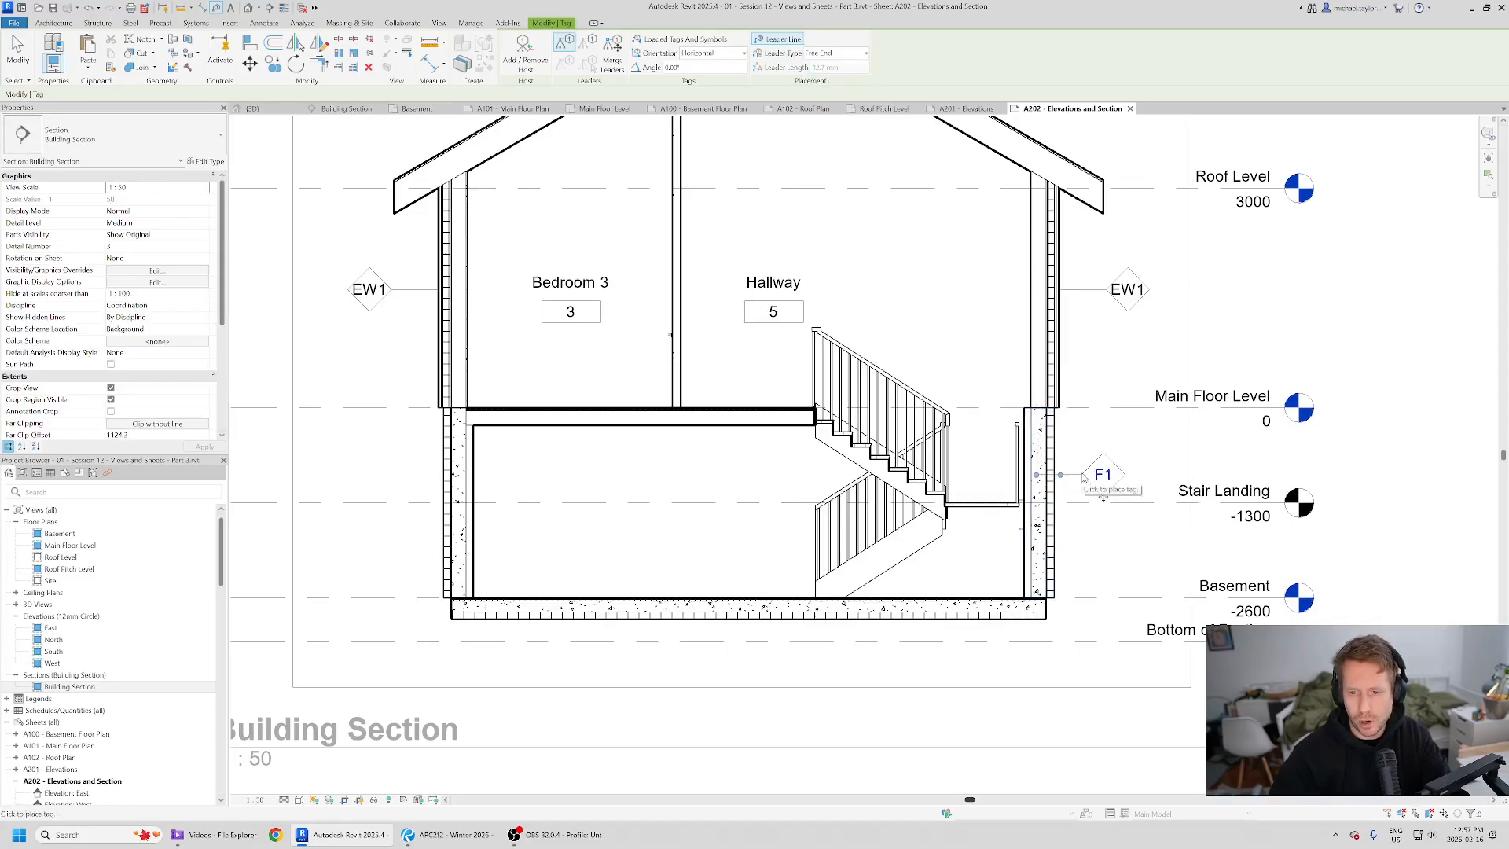
- Tag the left basement wall and shift its tag slightly outward from the wall
click(410, 484)
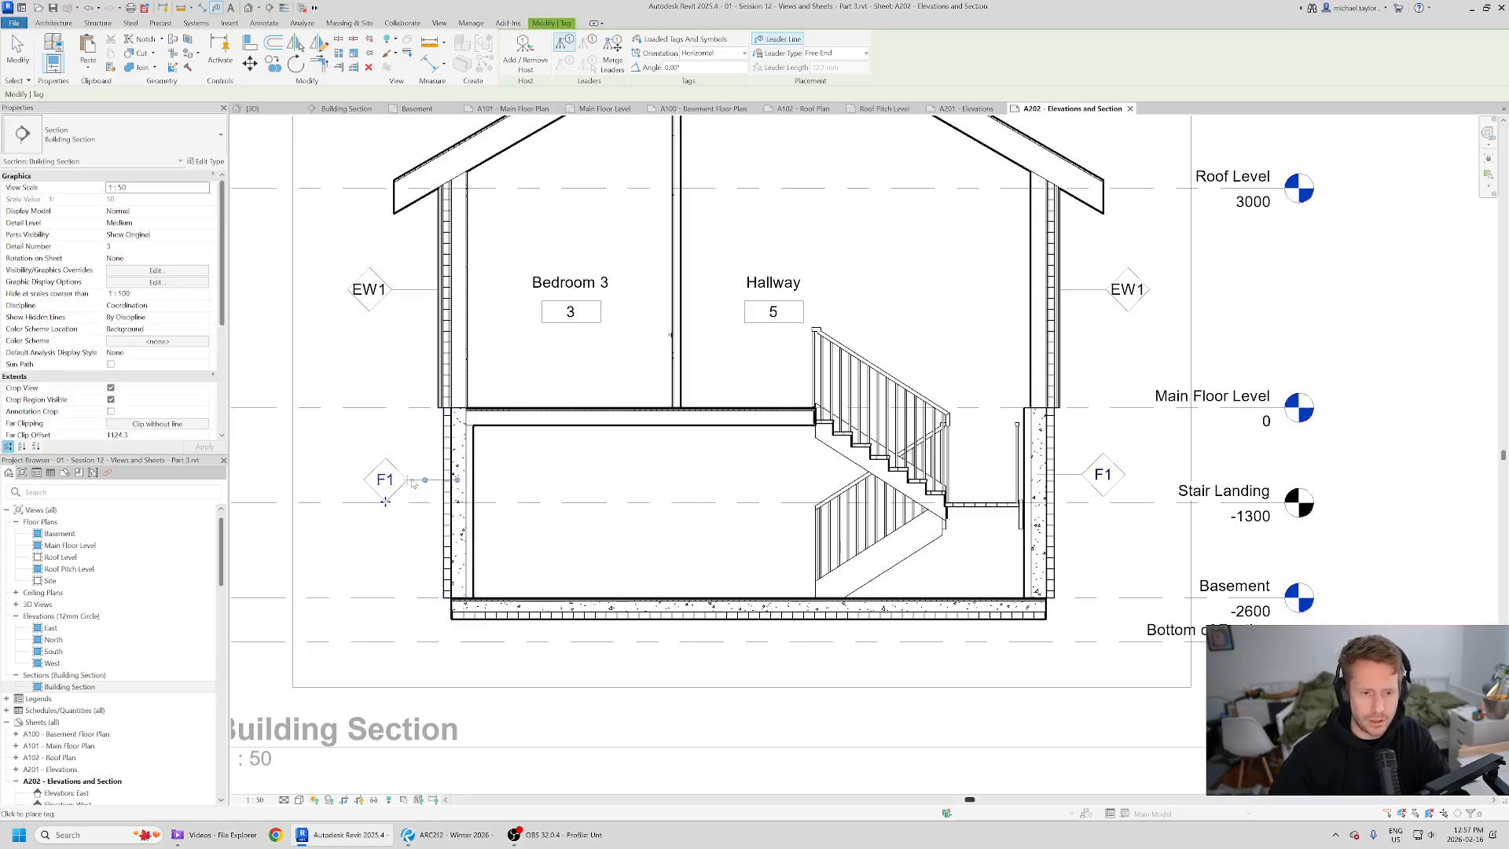
key(Escape)
click(384, 495)
drag(382, 502, 366, 502)
key(Escape)
- Shift the right basement wall tag slightly outward from the wall
click(1105, 495)
drag(1105, 496, 1131, 495)
key(Escape)
- Compare the Building Section viewport on the sheet against the reference PDF layout
scroll(943, 427, down, 2)
middle_drag(829, 339, 711, 403)
scroll(713, 402, down, 2)
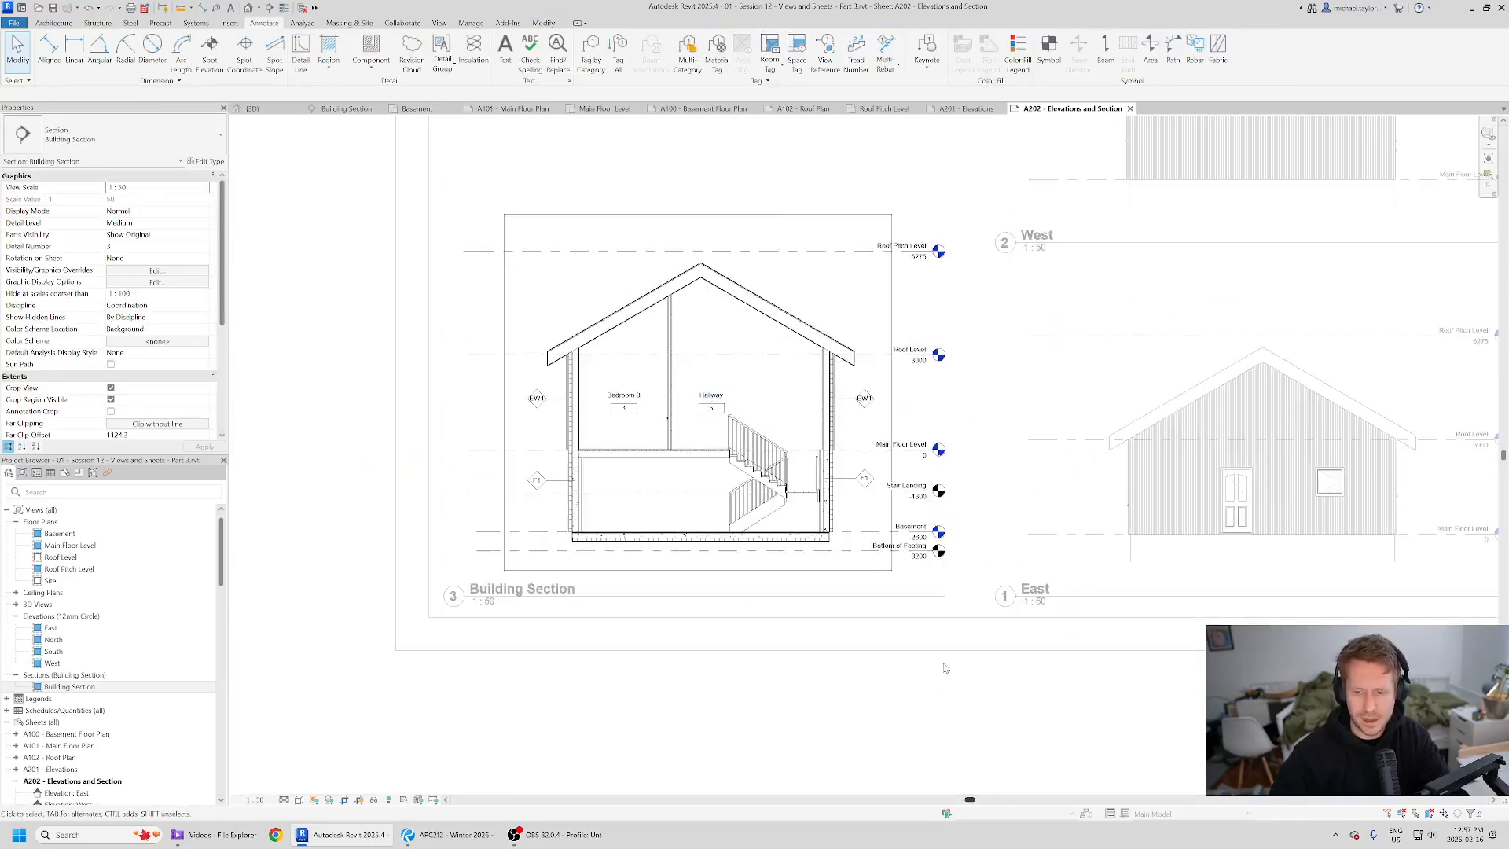
key(alt+Tab)
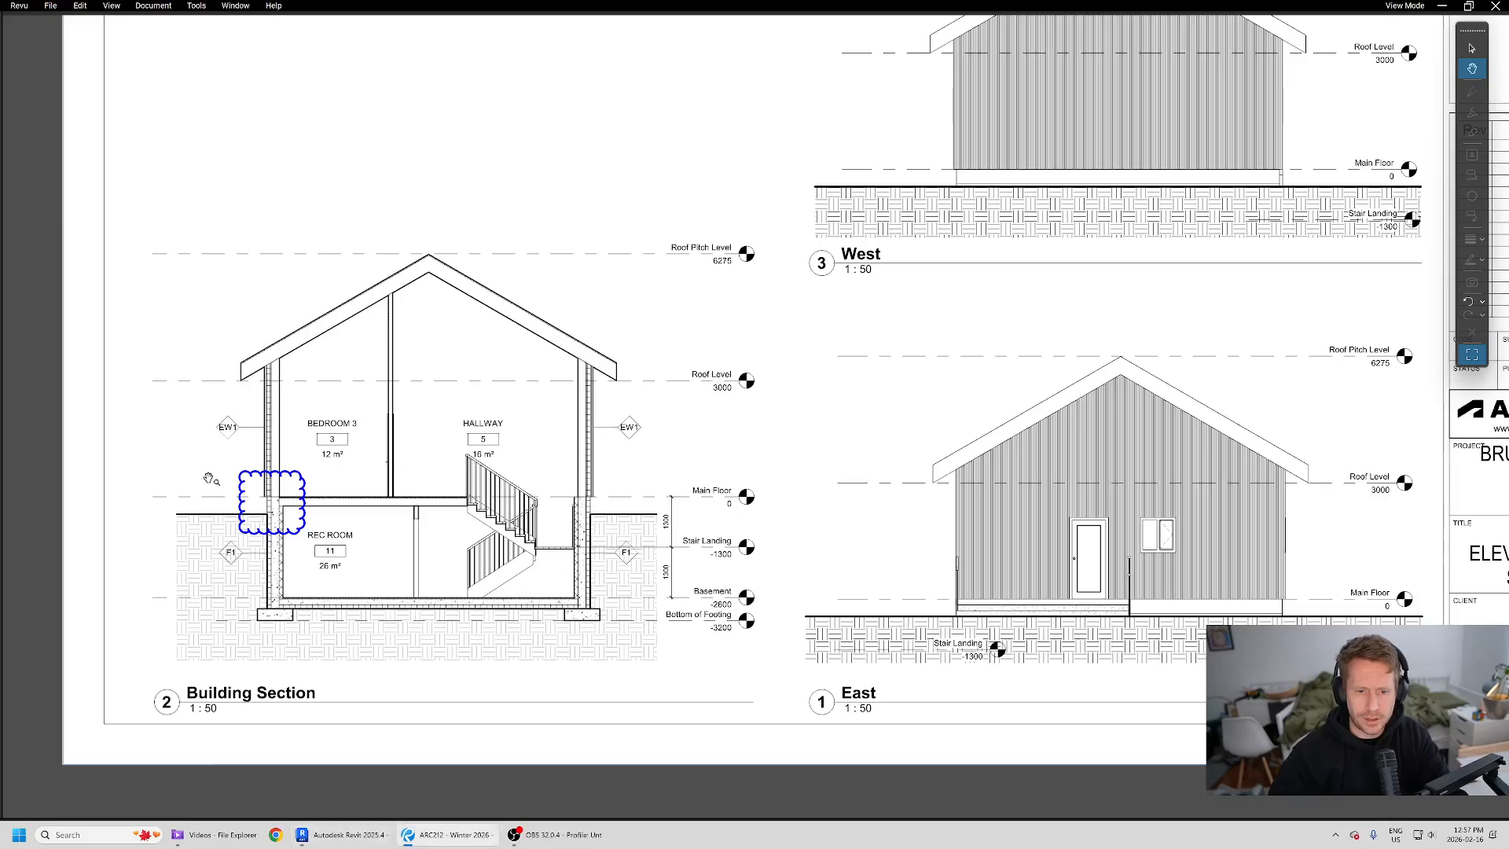
key(alt+Tab)
scroll(660, 498, up, 5)
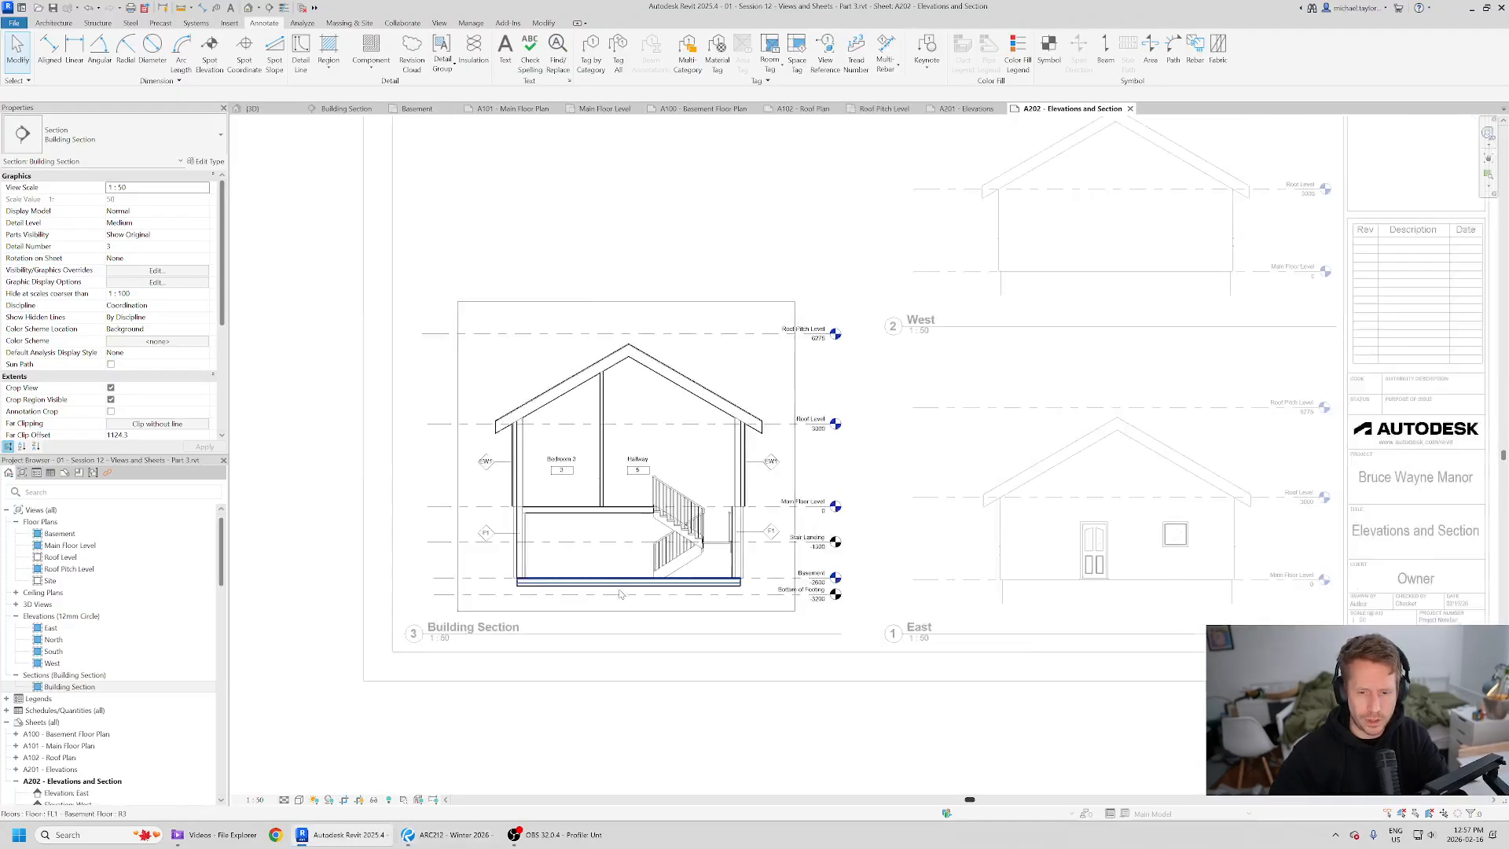
scroll(676, 485, down, 5)
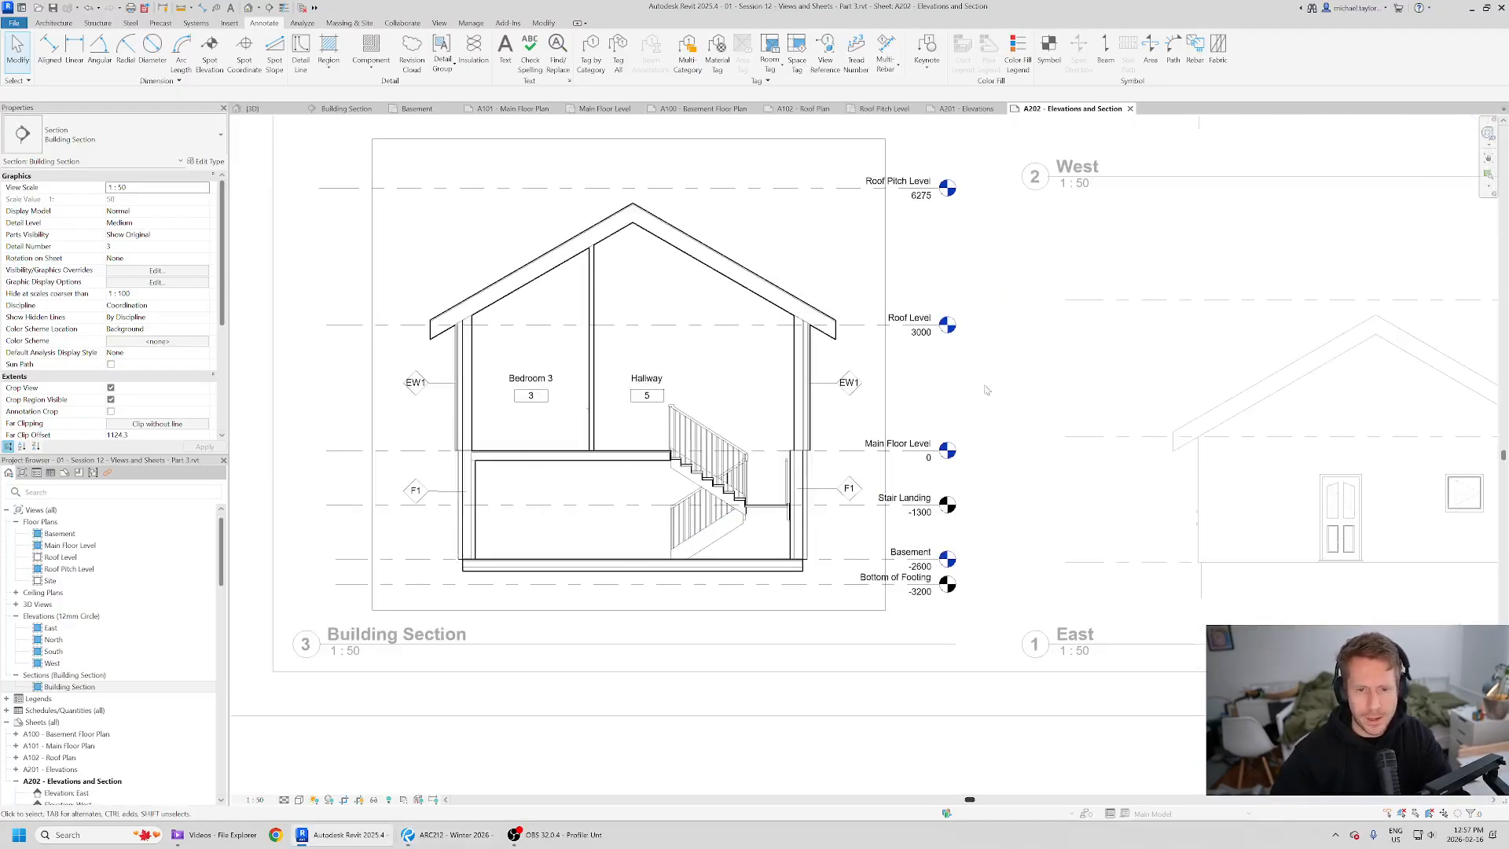
scroll(790, 362, down, 2)
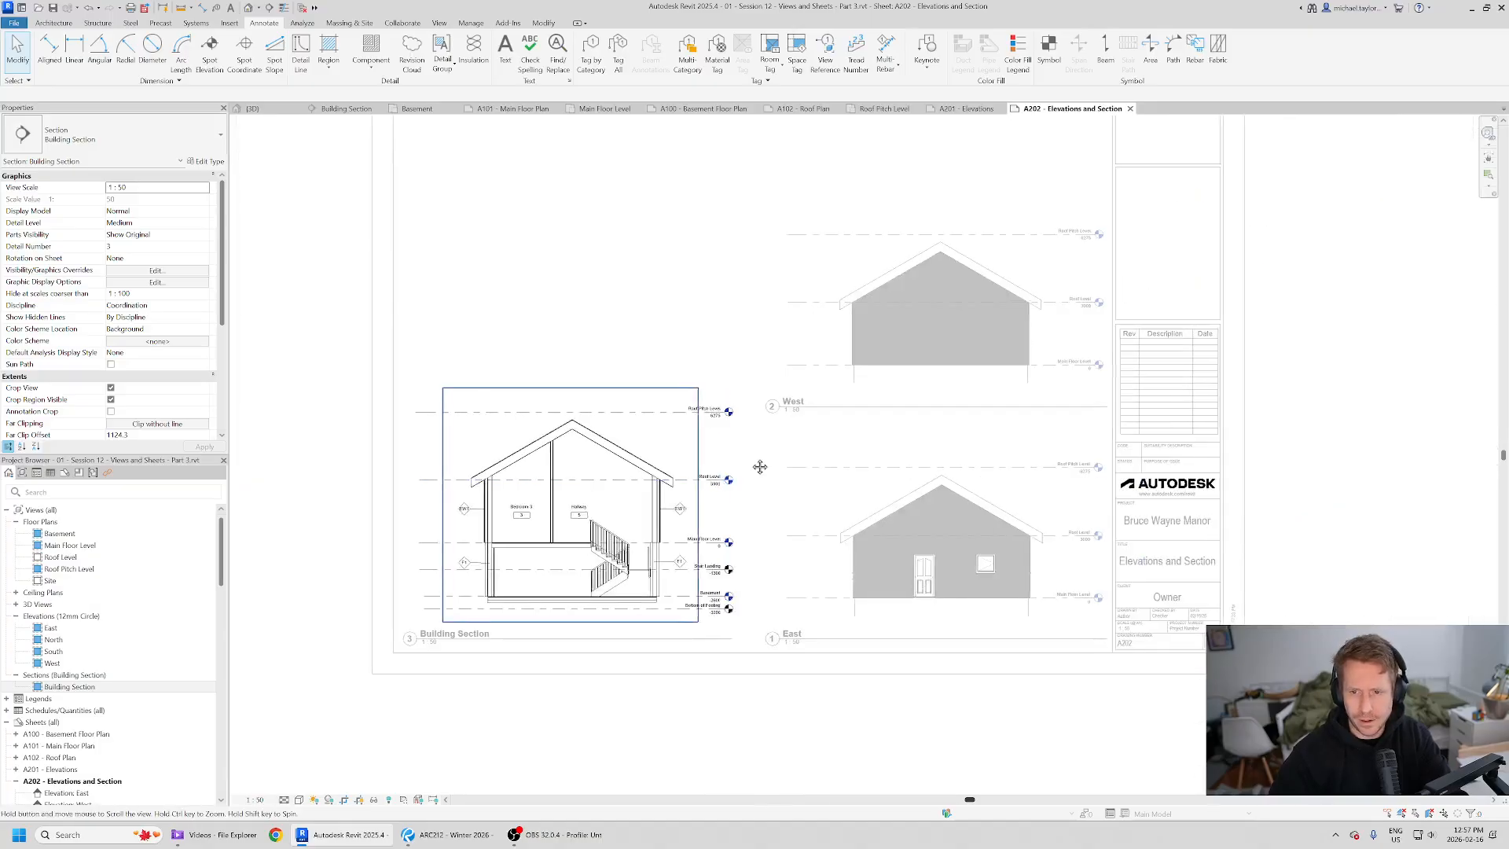
- Turn off the visible crop region of the Building Section viewport on the sheet
double_click(920, 677)
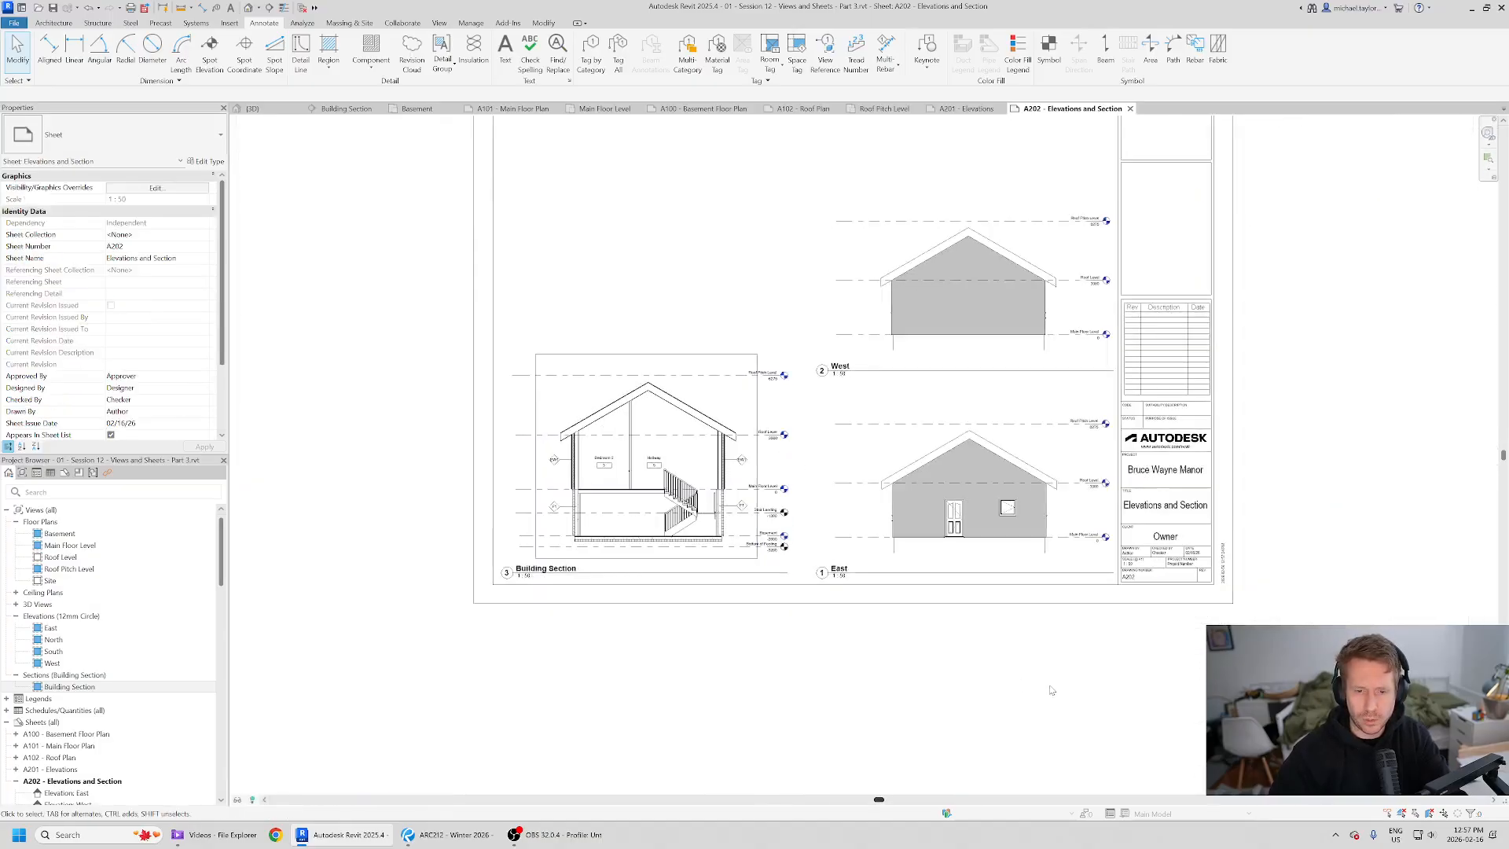
click(793, 420)
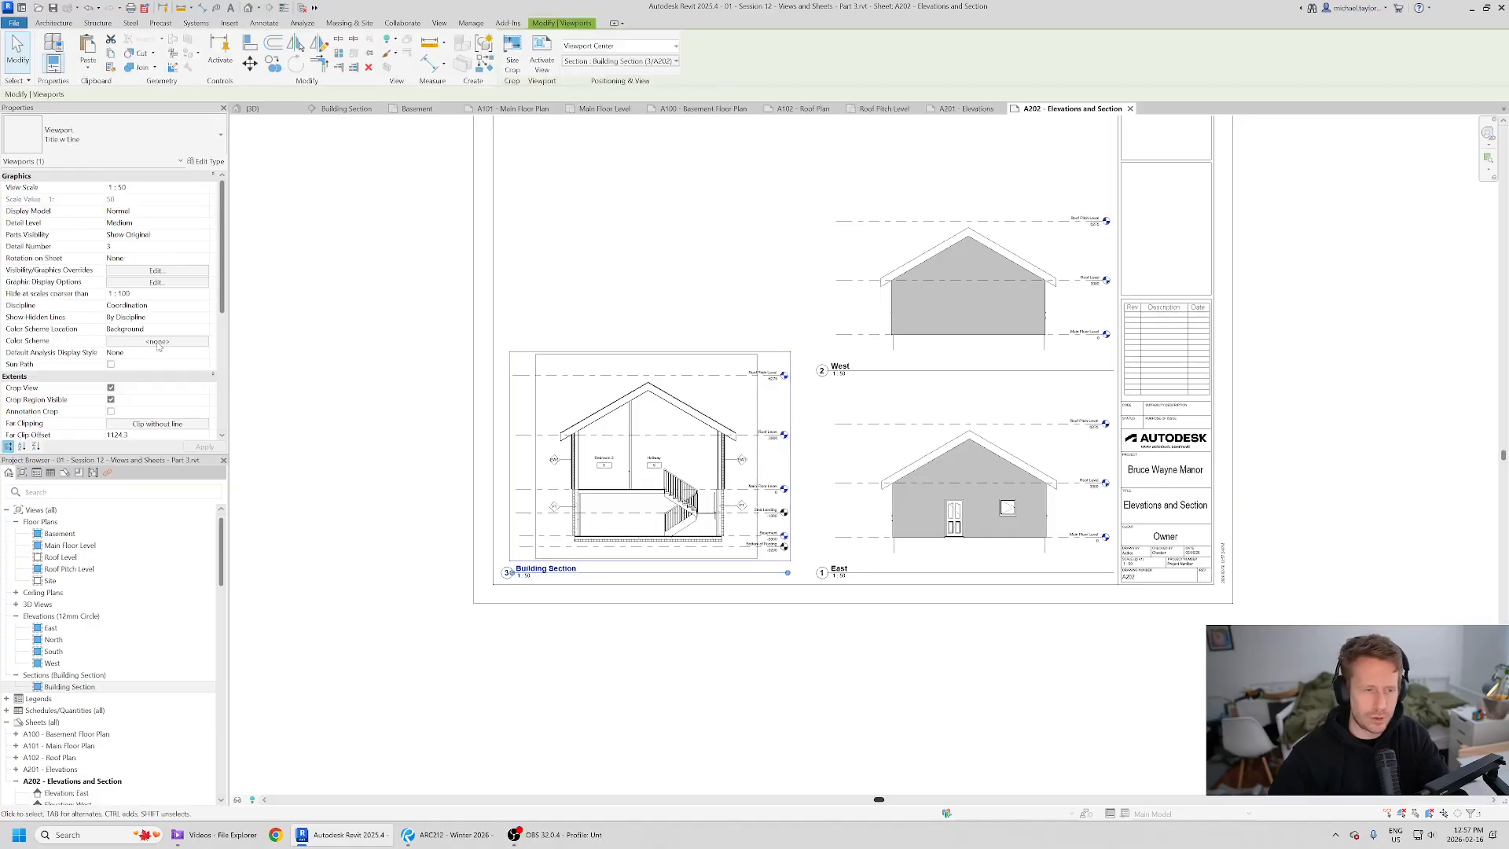
click(111, 399)
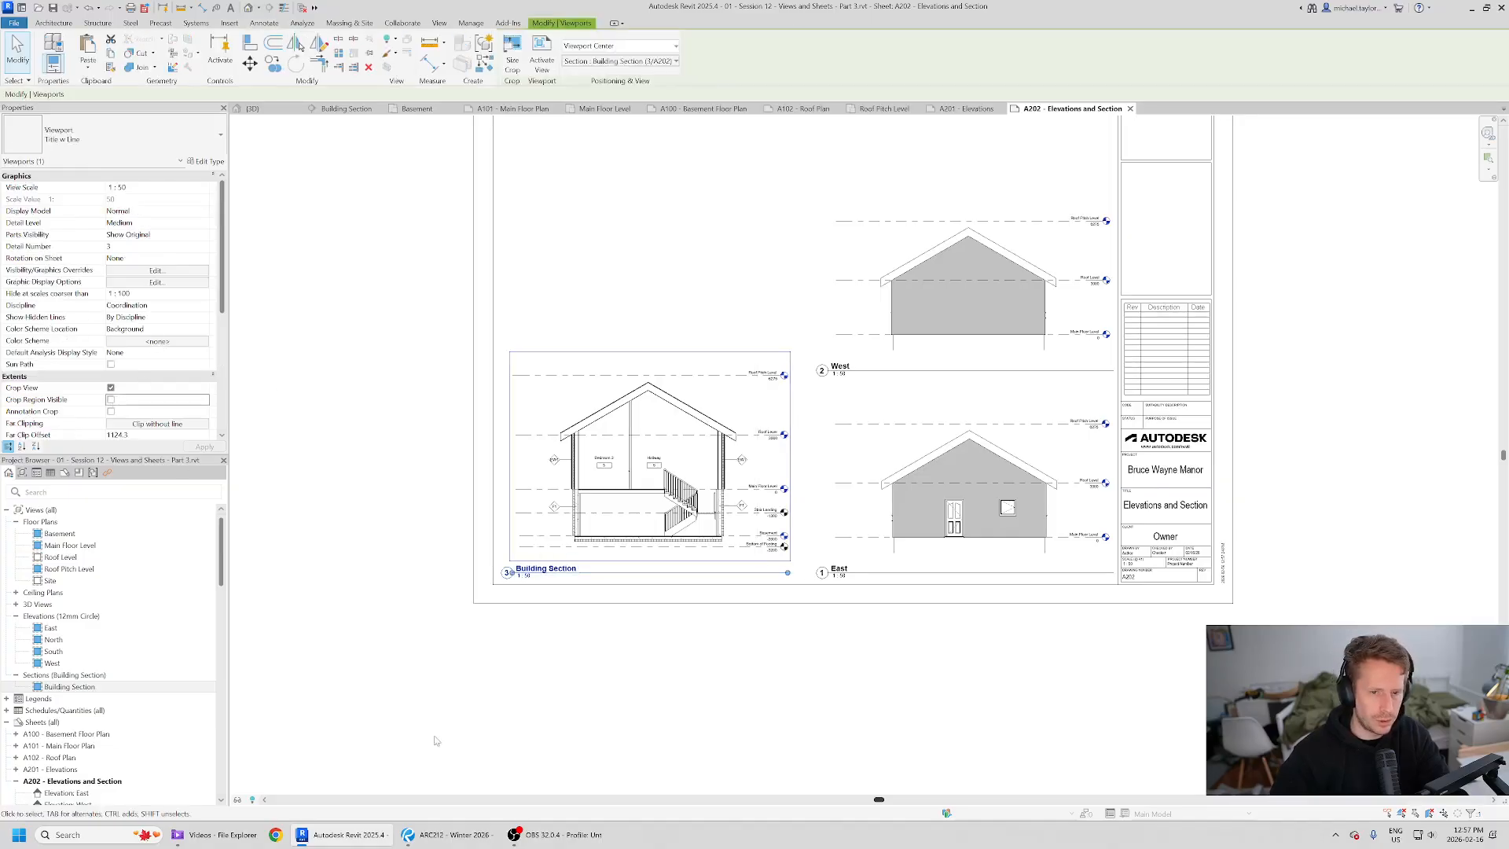
click(446, 719)
middle_drag(794, 429, 743, 497)
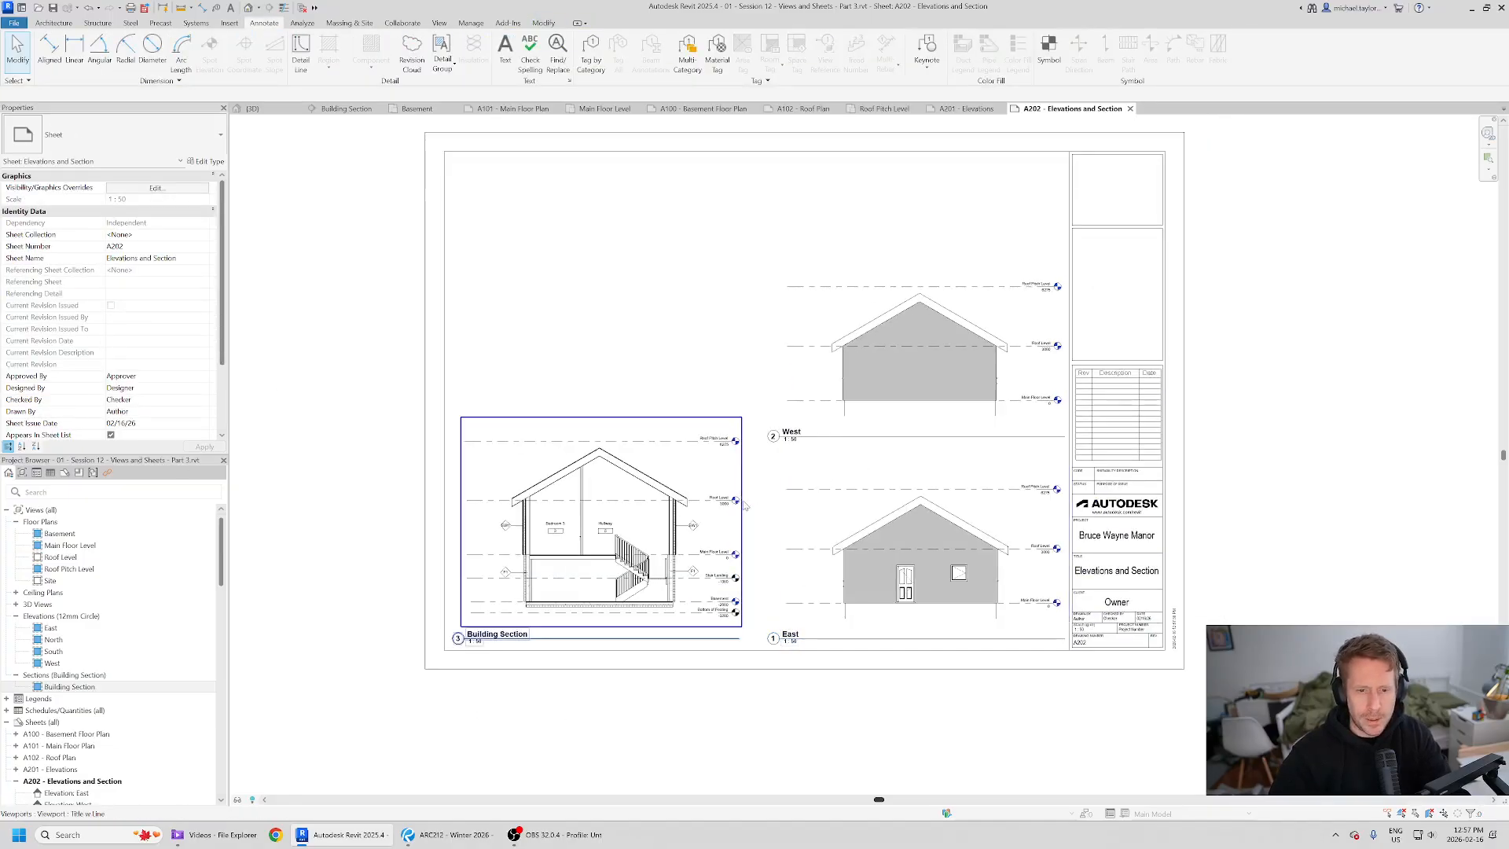
- Review the reference PDF's cover page sheet
key(alt+Tab)
scroll(793, 568, down, 4)
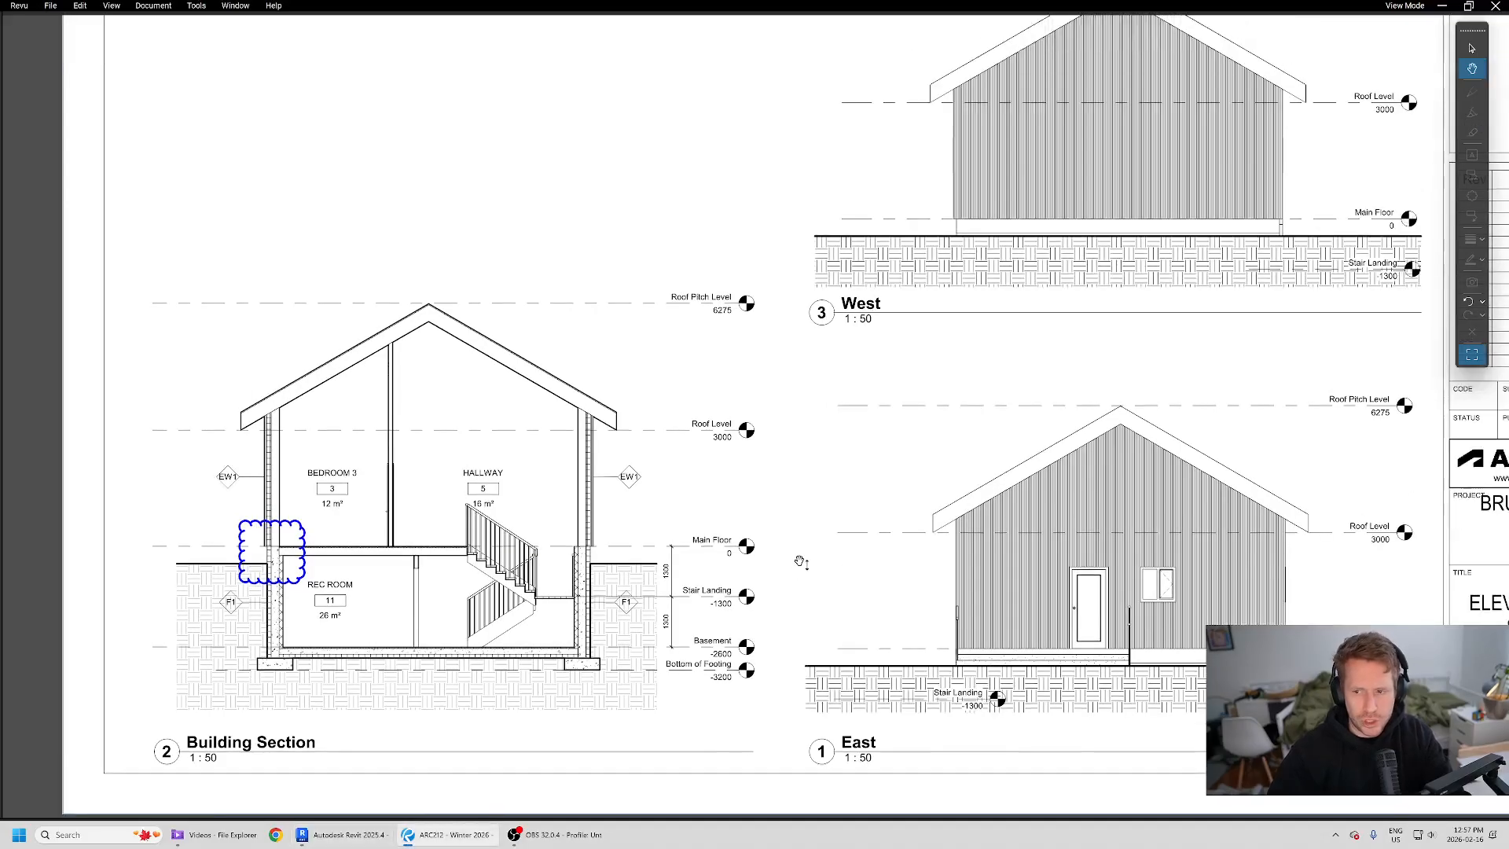
scroll(821, 566, up, 5)
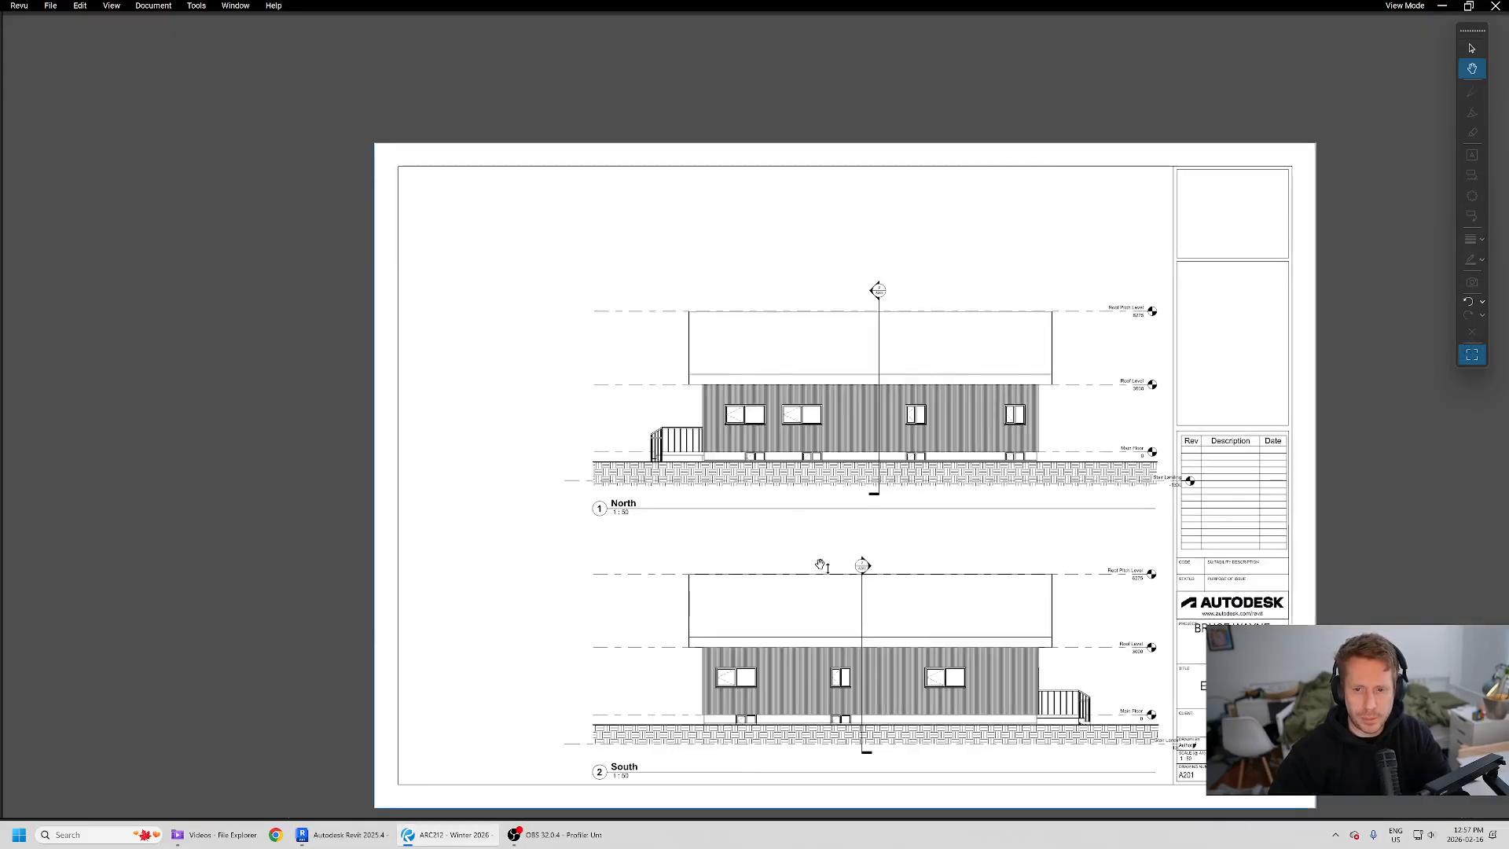
scroll(821, 566, up, 3)
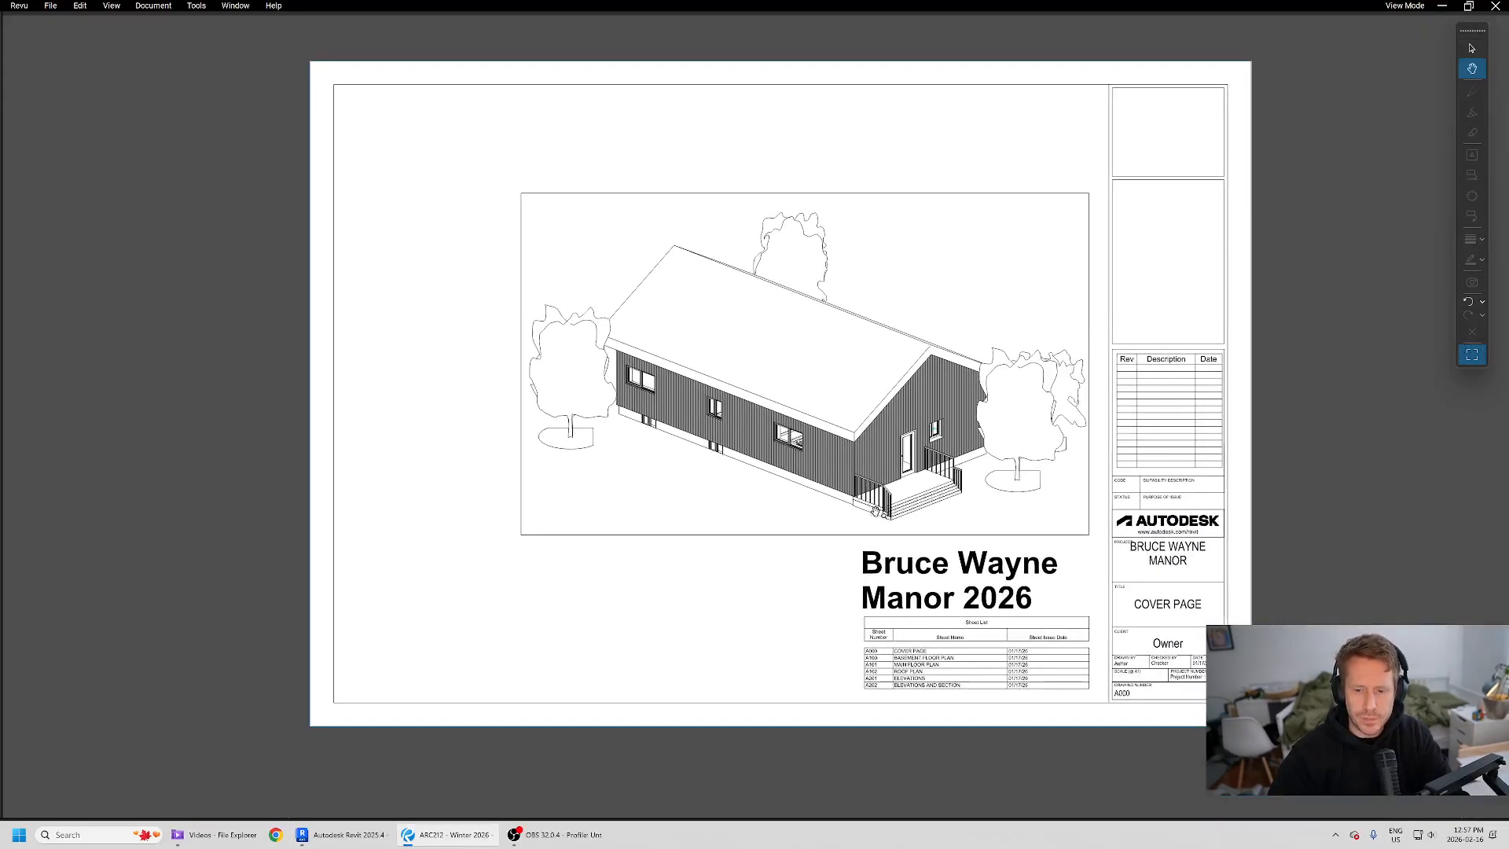
key(alt+Tab)
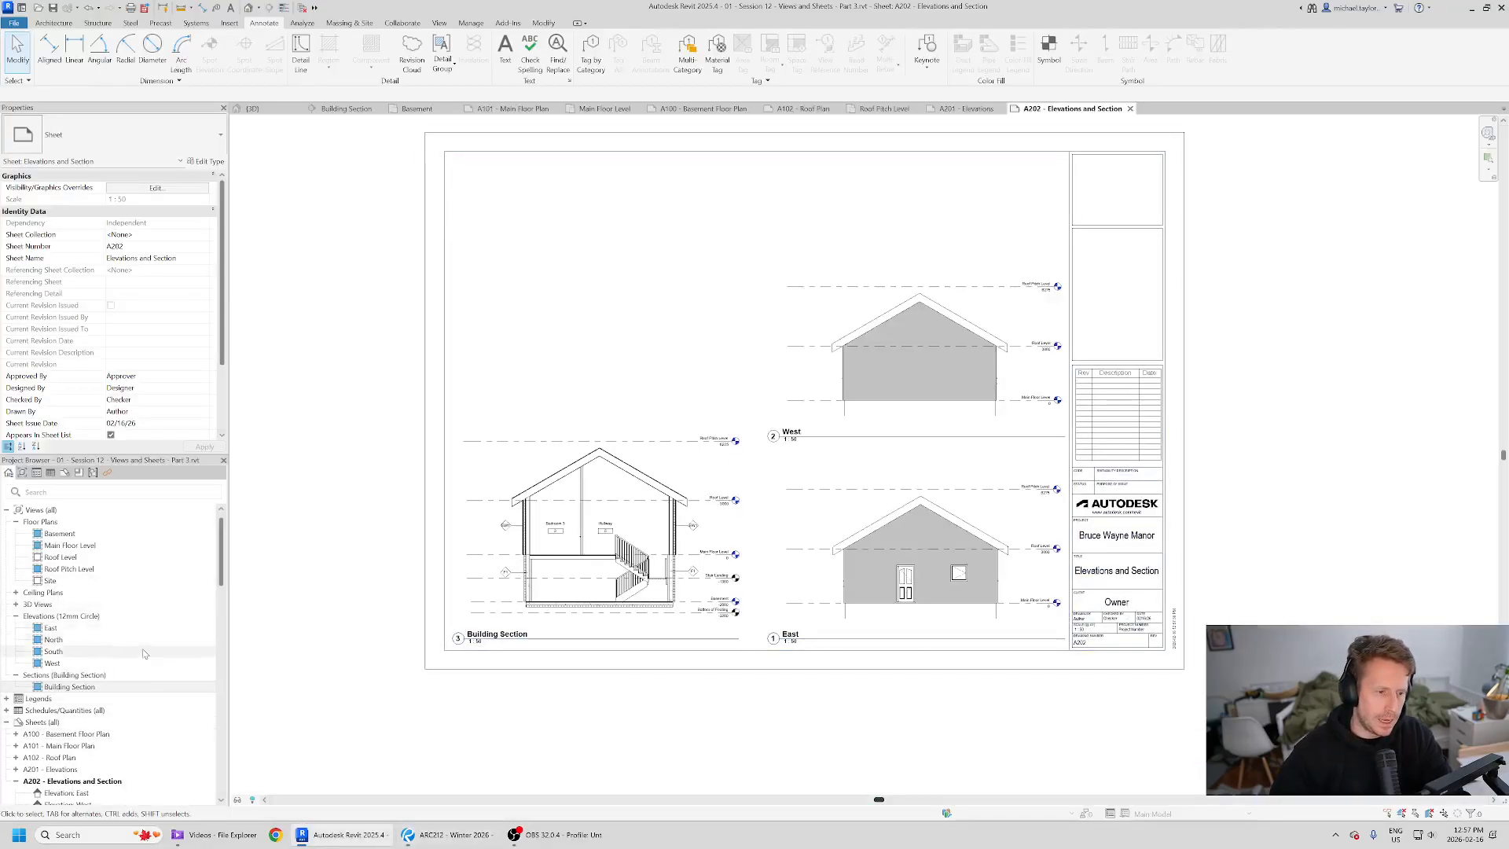
- Create a new sheet with the default title block and name it COVER PAGE
right_click(47, 723)
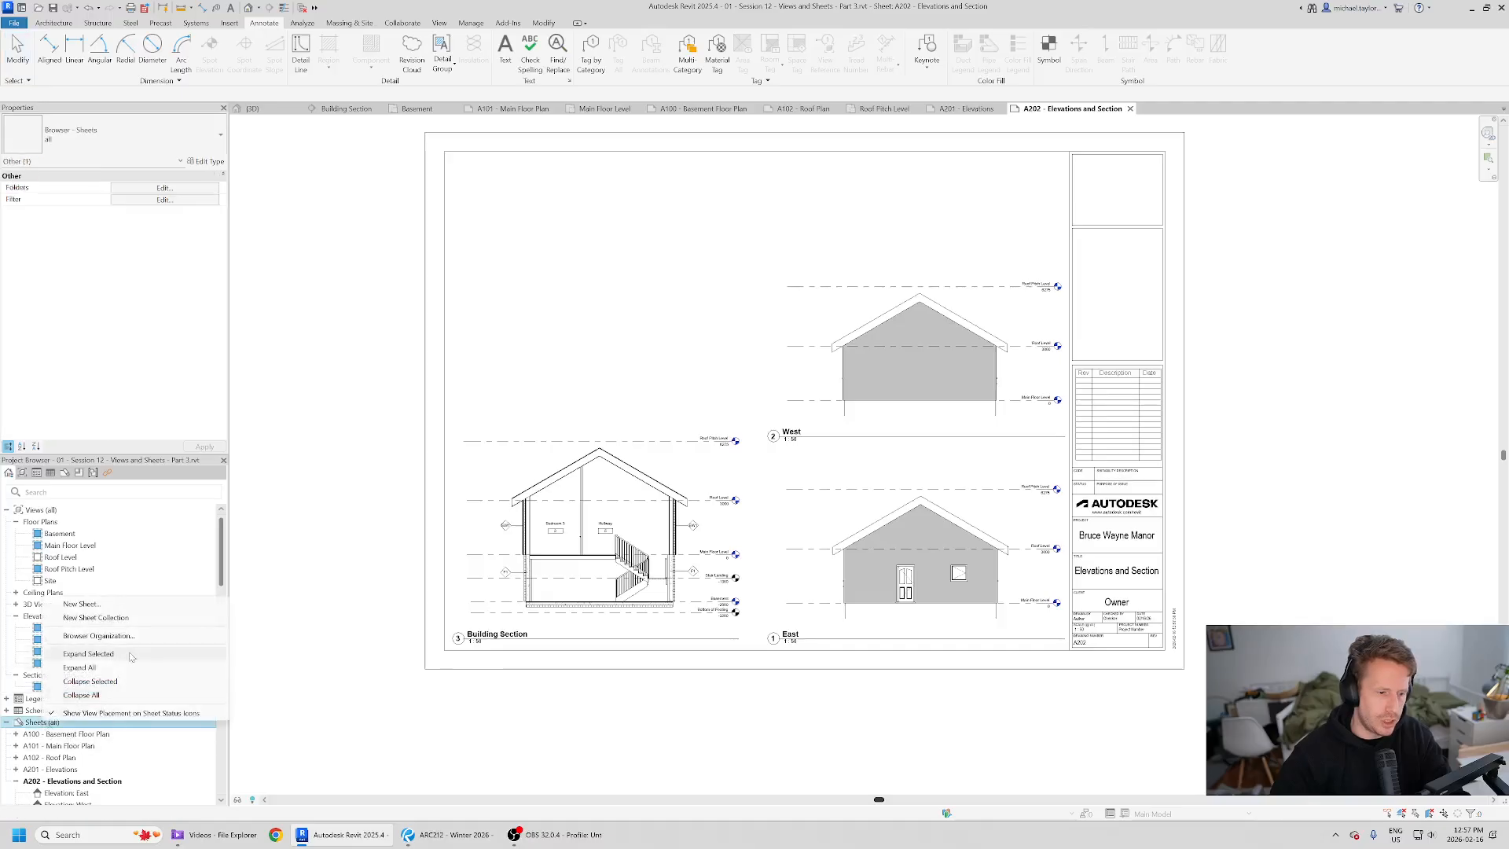
click(81, 604)
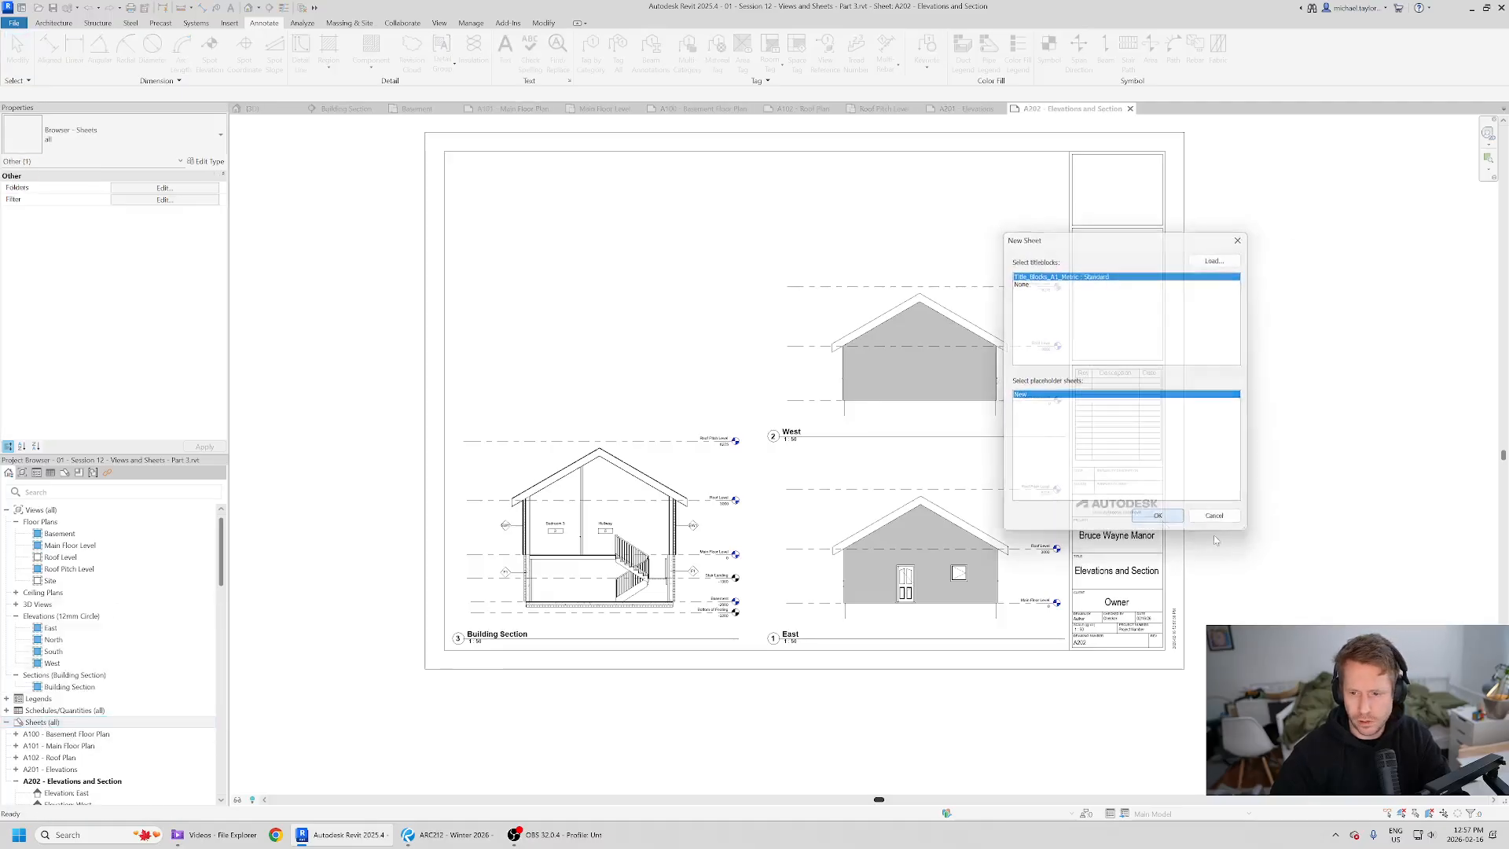
click(1154, 519)
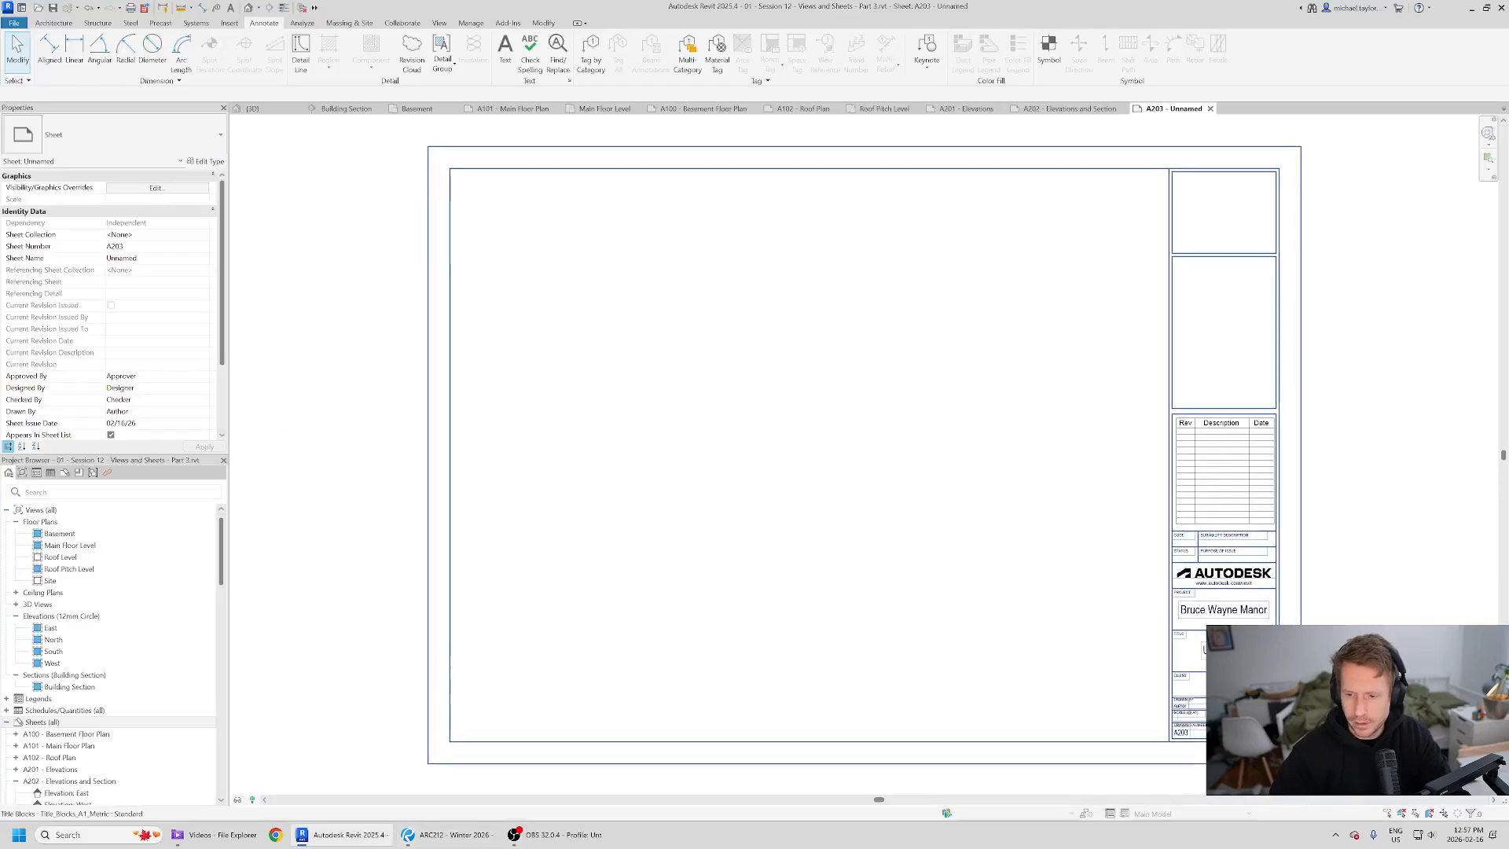
click(1224, 613)
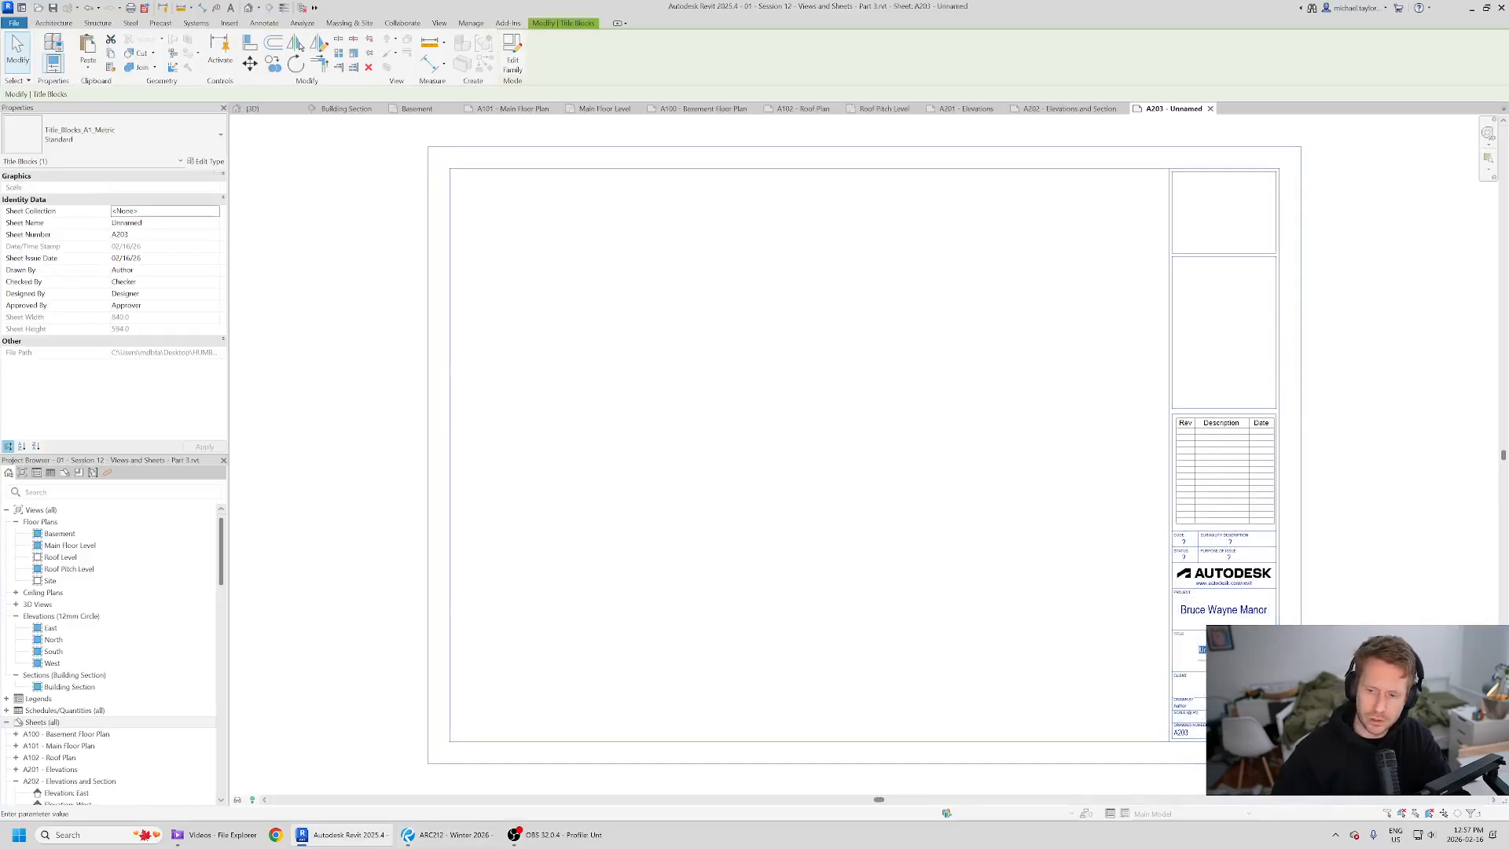
key(Return)
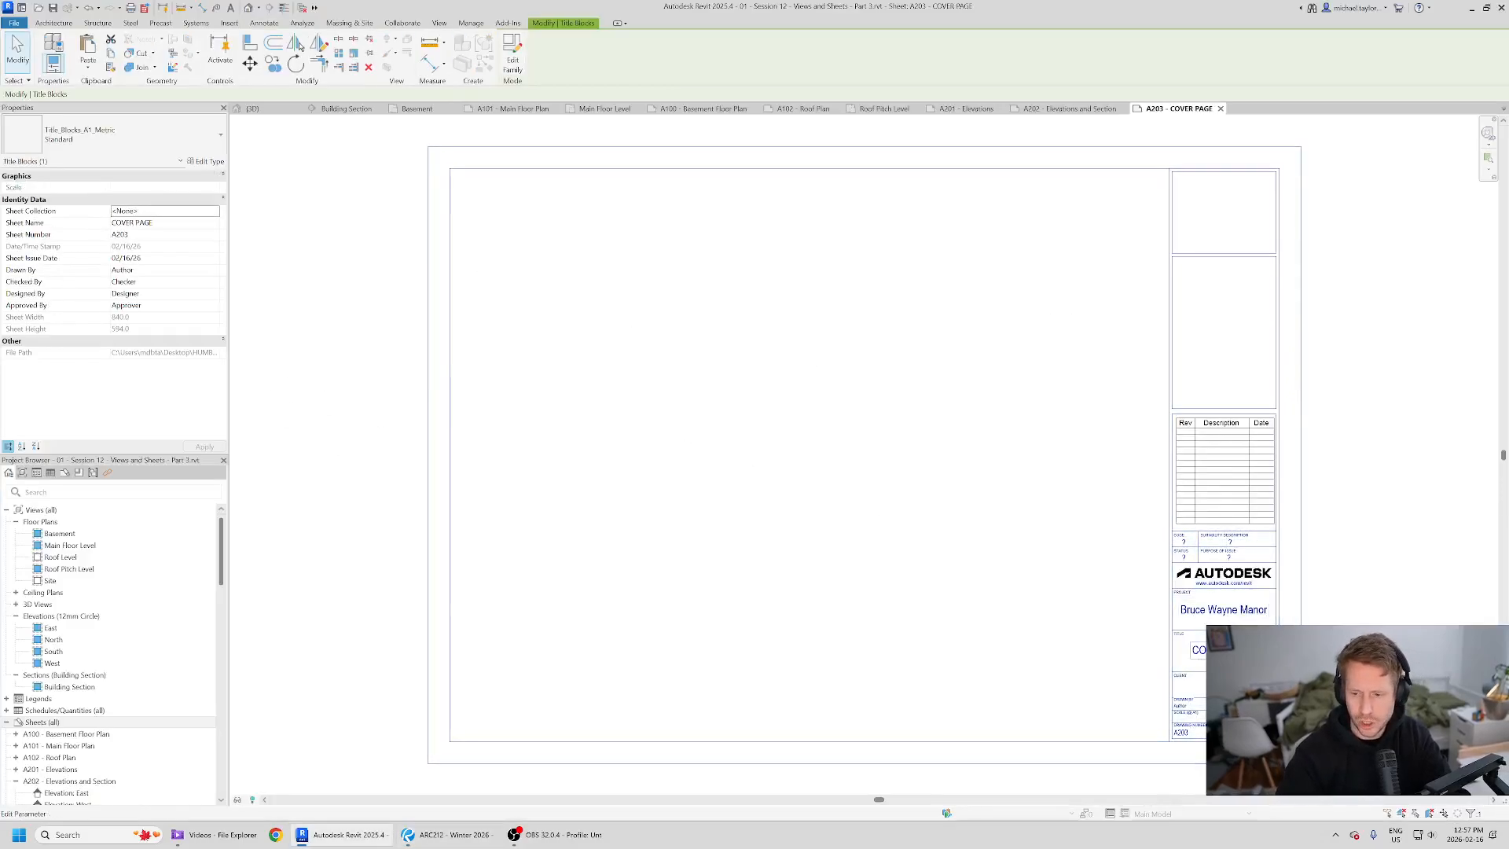
- Set the new sheet's number to A000
click(1183, 731)
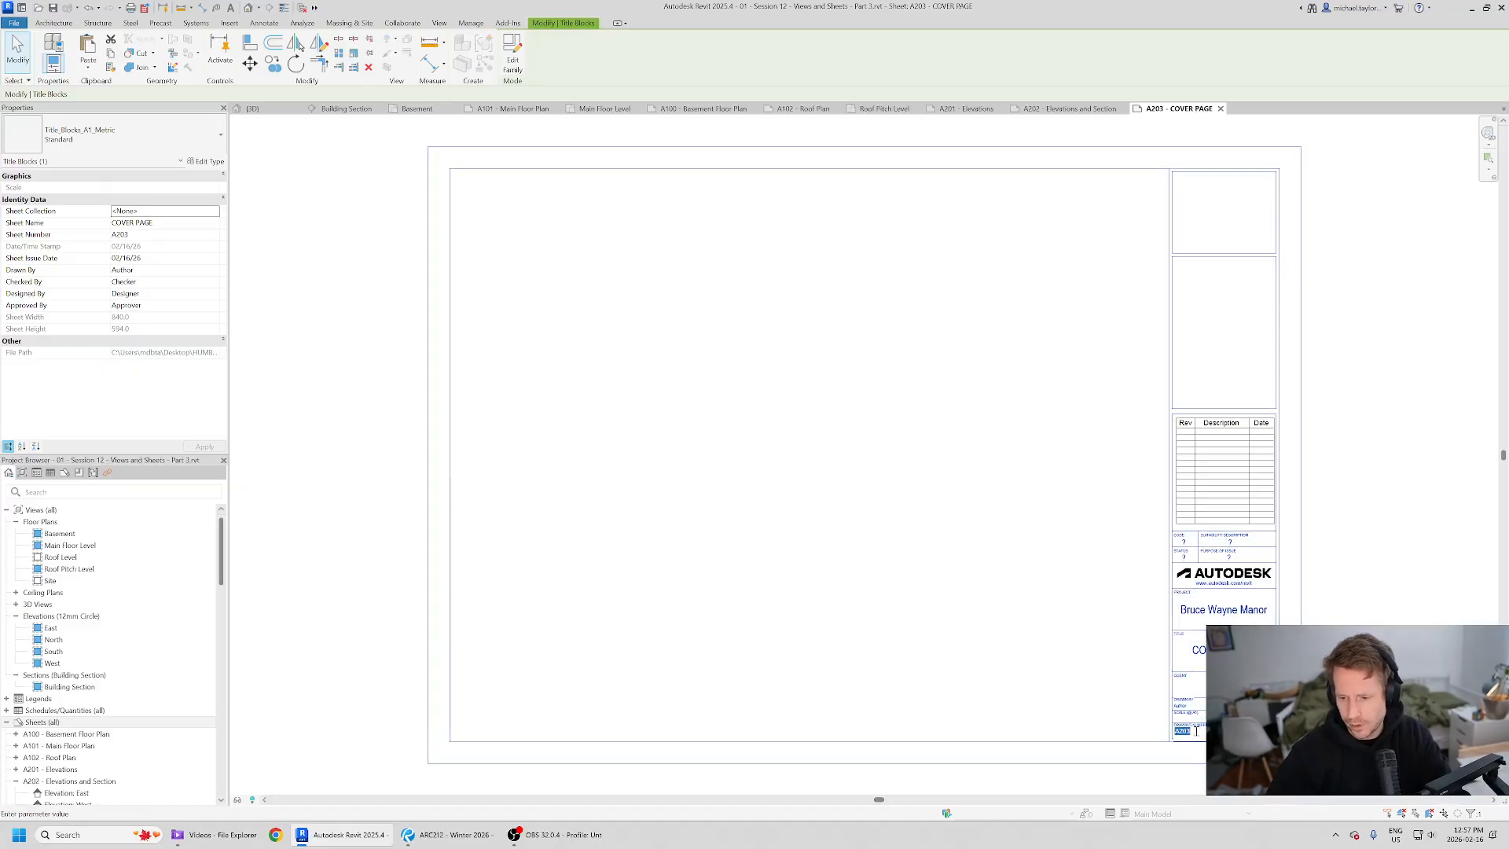
text(A000)
key(Return)
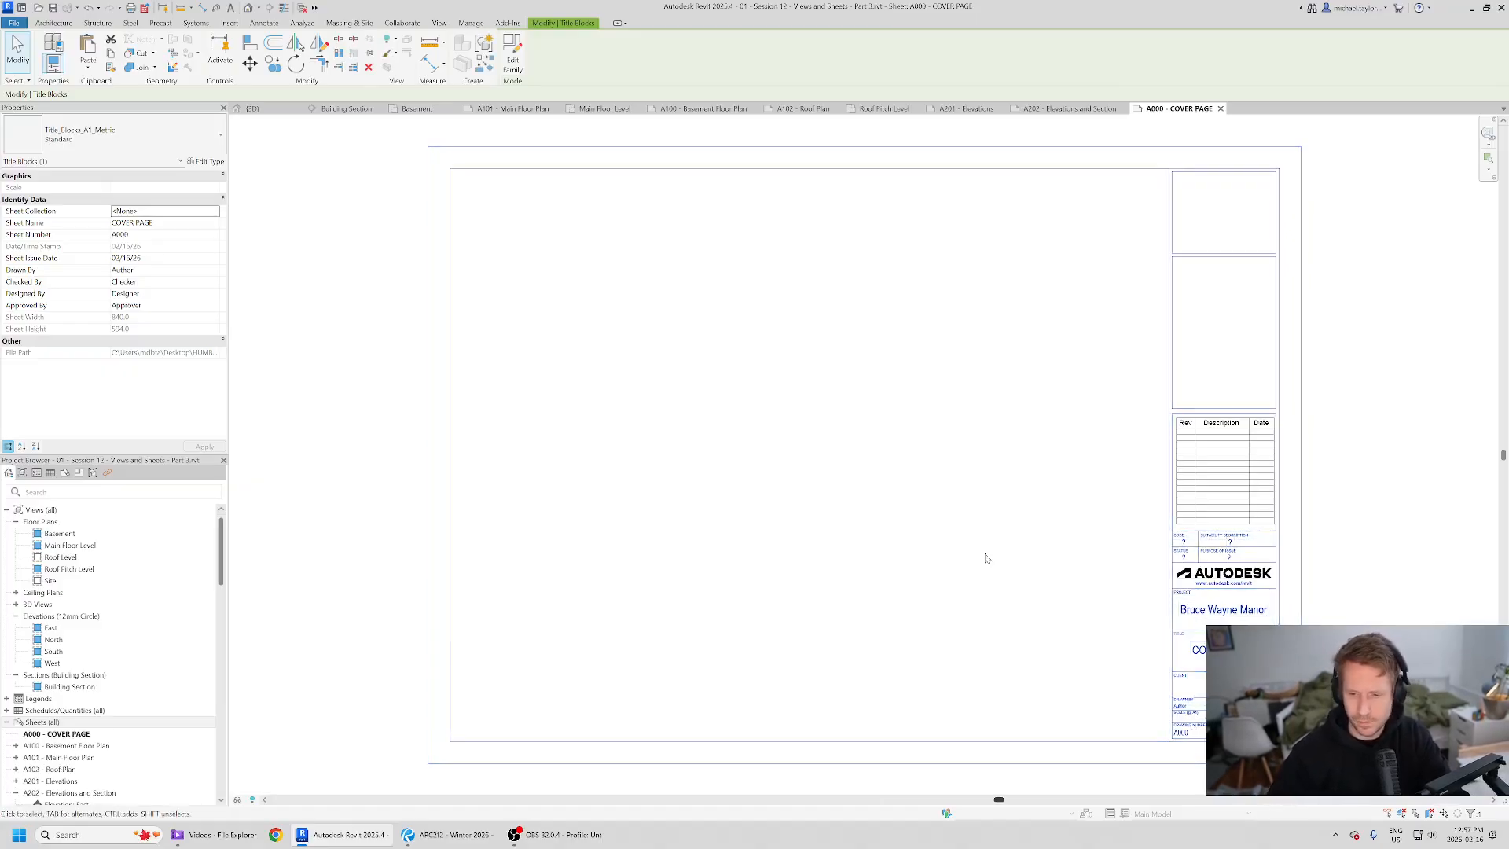
- Open the existing sectioned {3D} view and delete it
click(985, 554)
middle_drag(600, 554, 558, 529)
scroll(769, 418, down, 2)
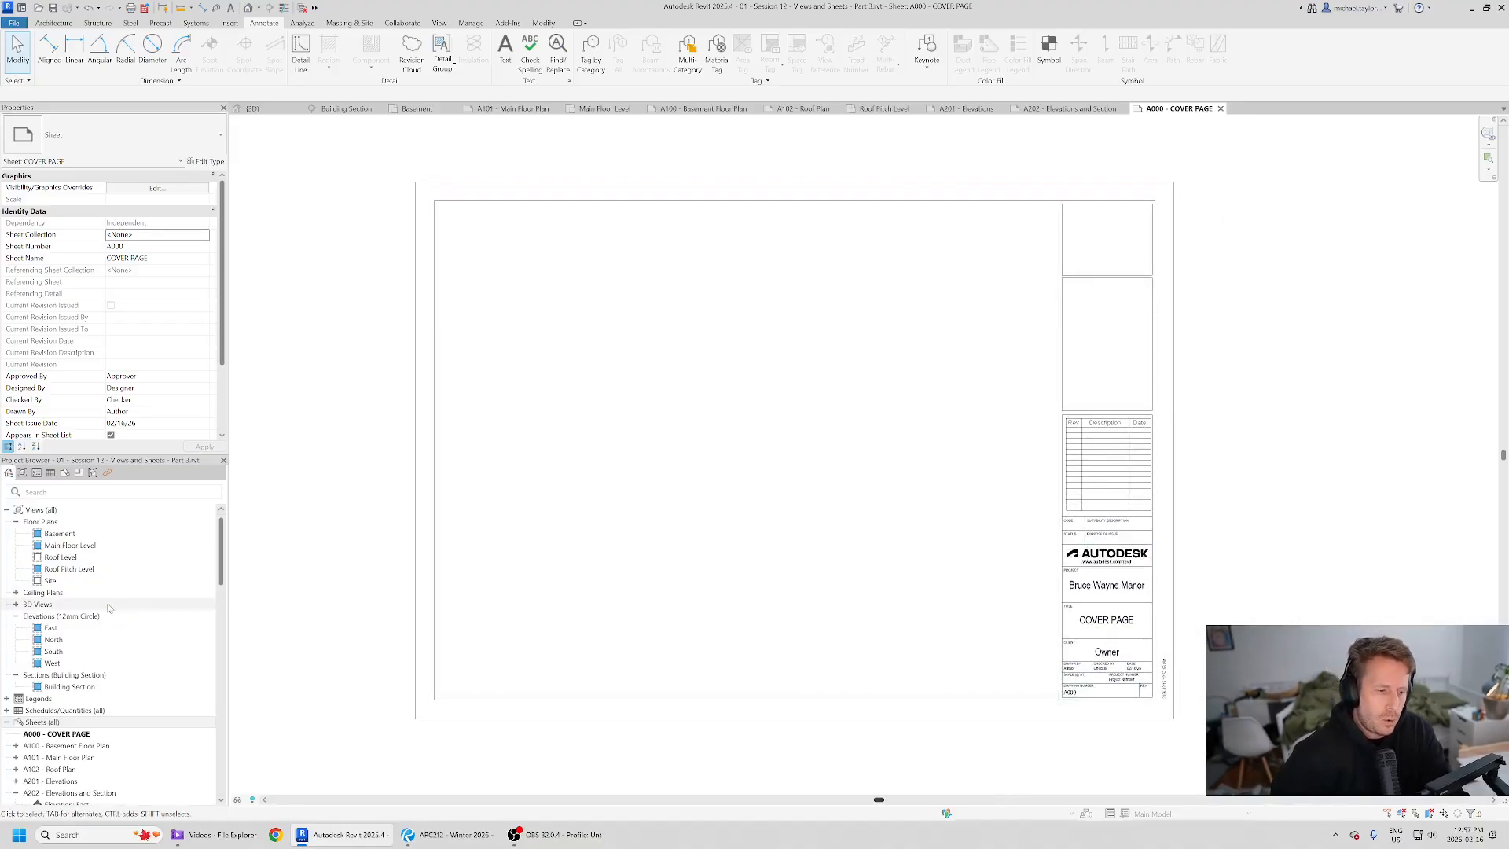
click(14, 604)
double_click(51, 616)
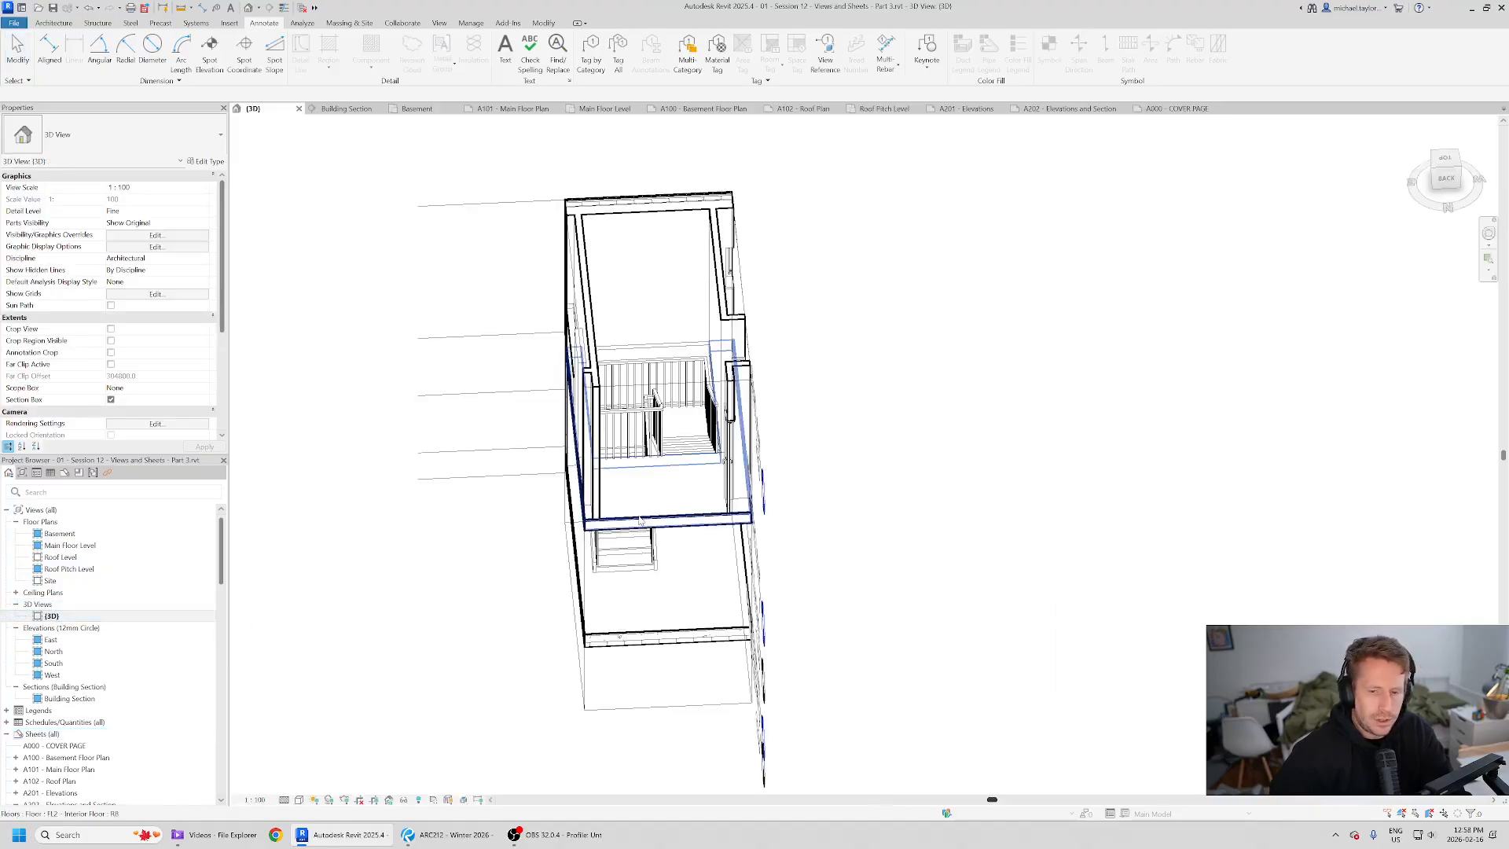
shift+middle_drag(639, 520, 982, 440)
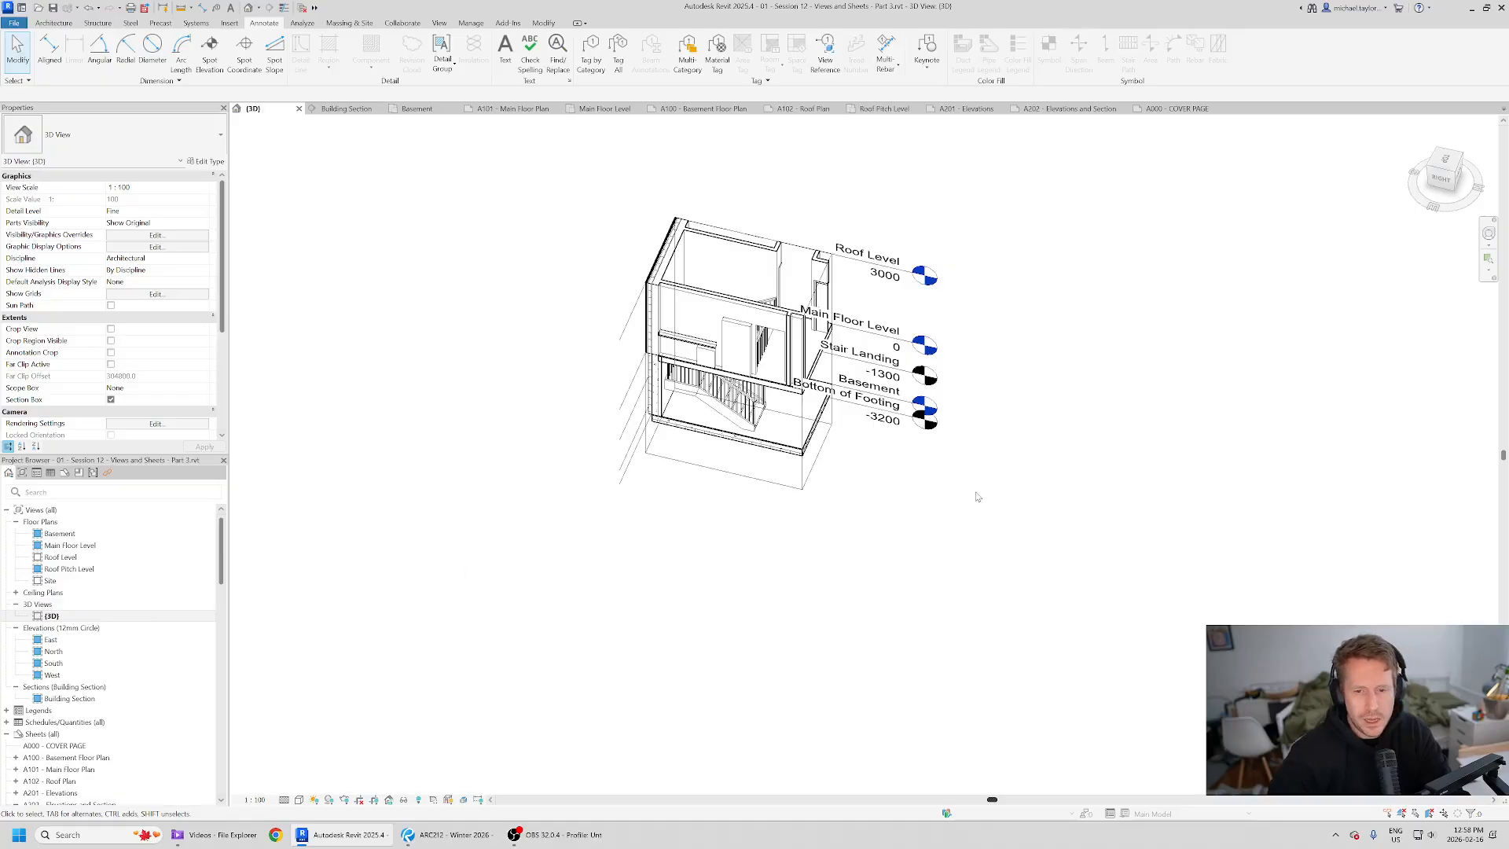
shift+middle_drag(977, 497, 811, 399)
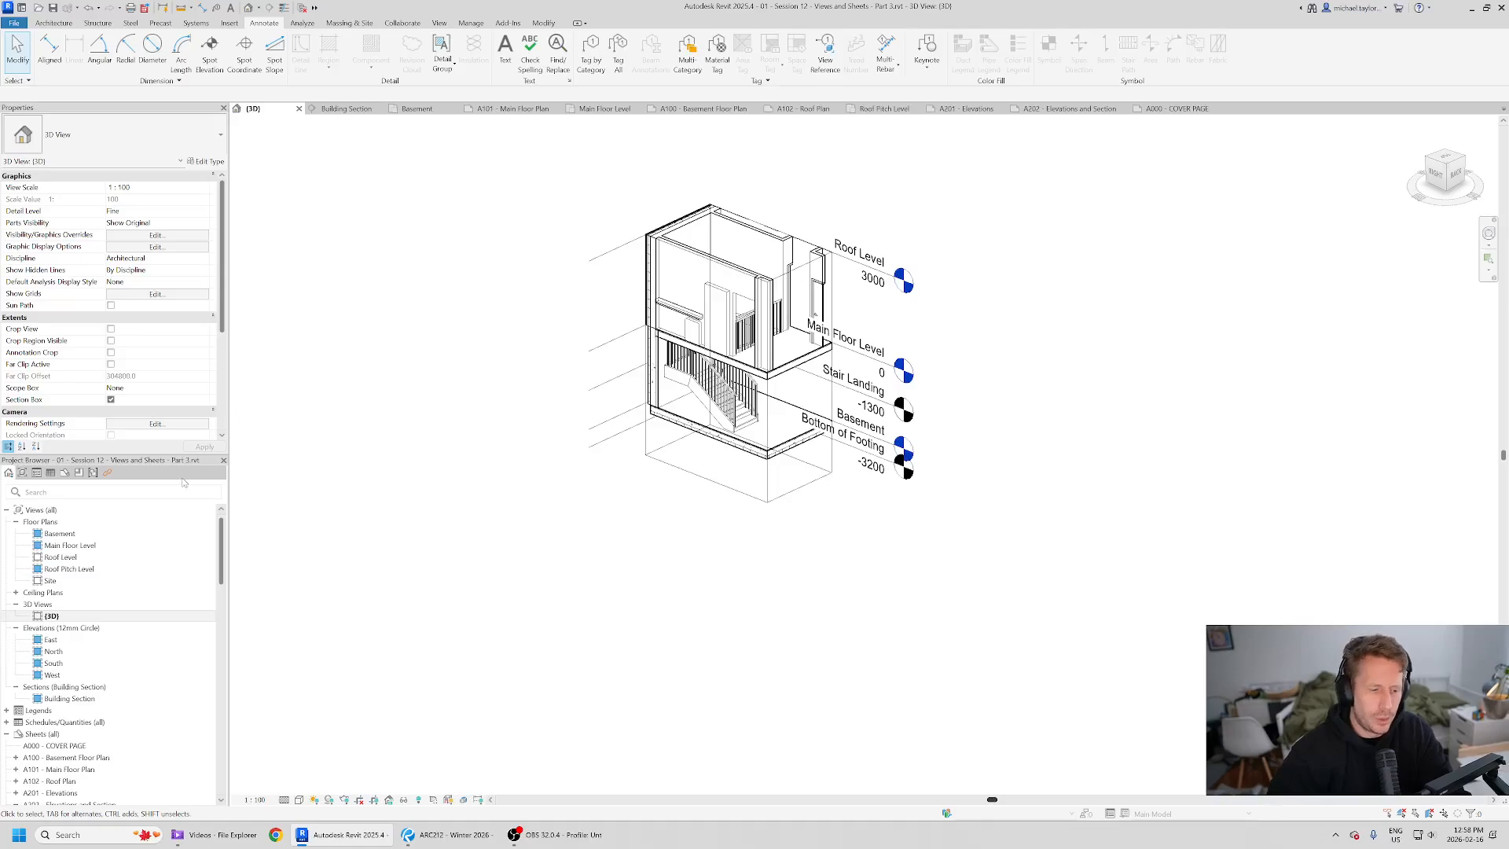
right_click(55, 618)
click(112, 481)
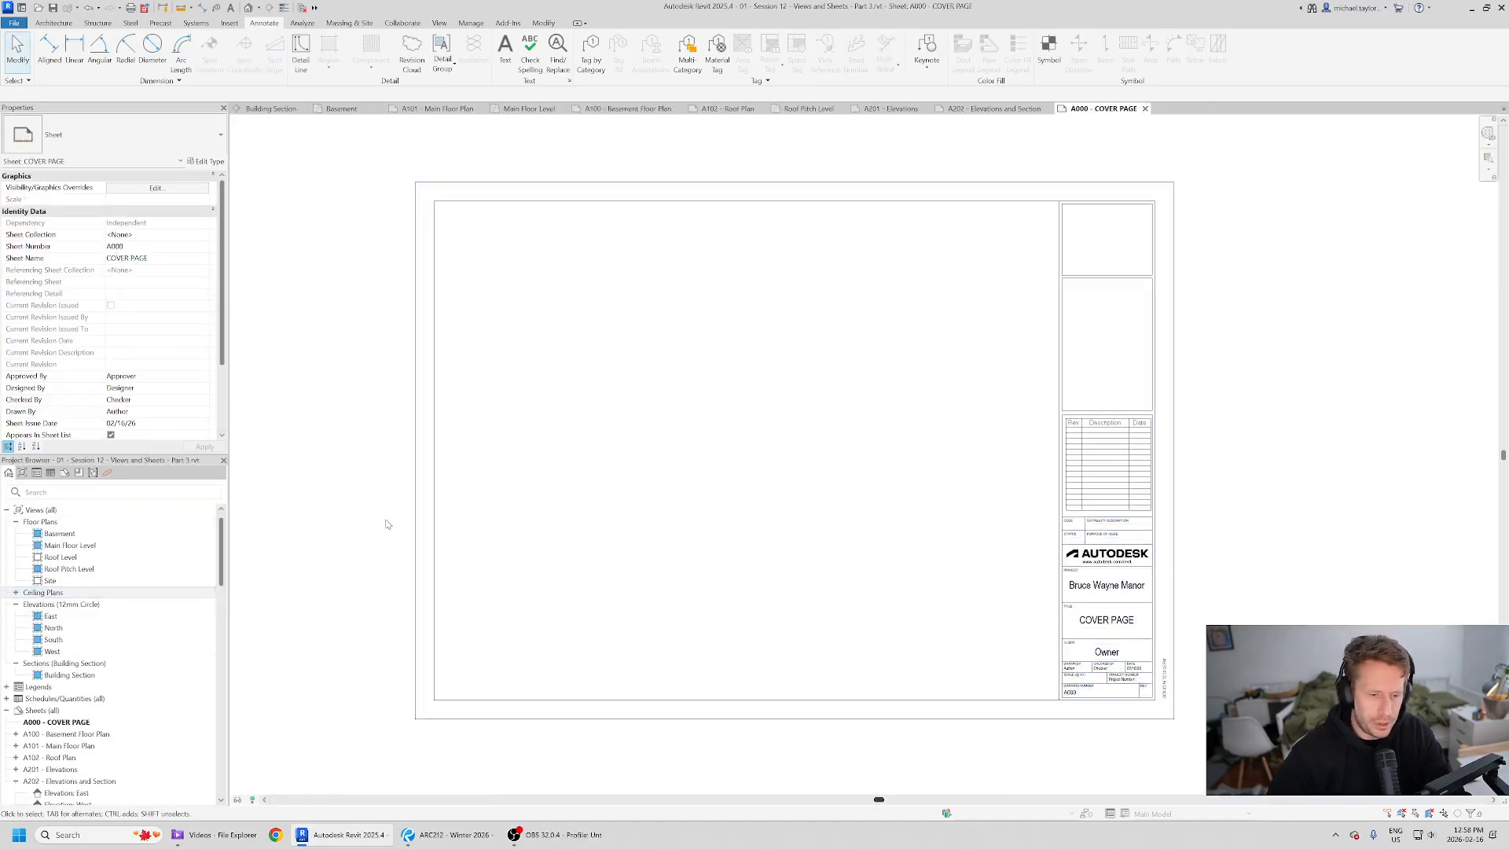
- Create a fresh default 3D view and orbit it to match the cover page isometric in the reference PDF
click(249, 9)
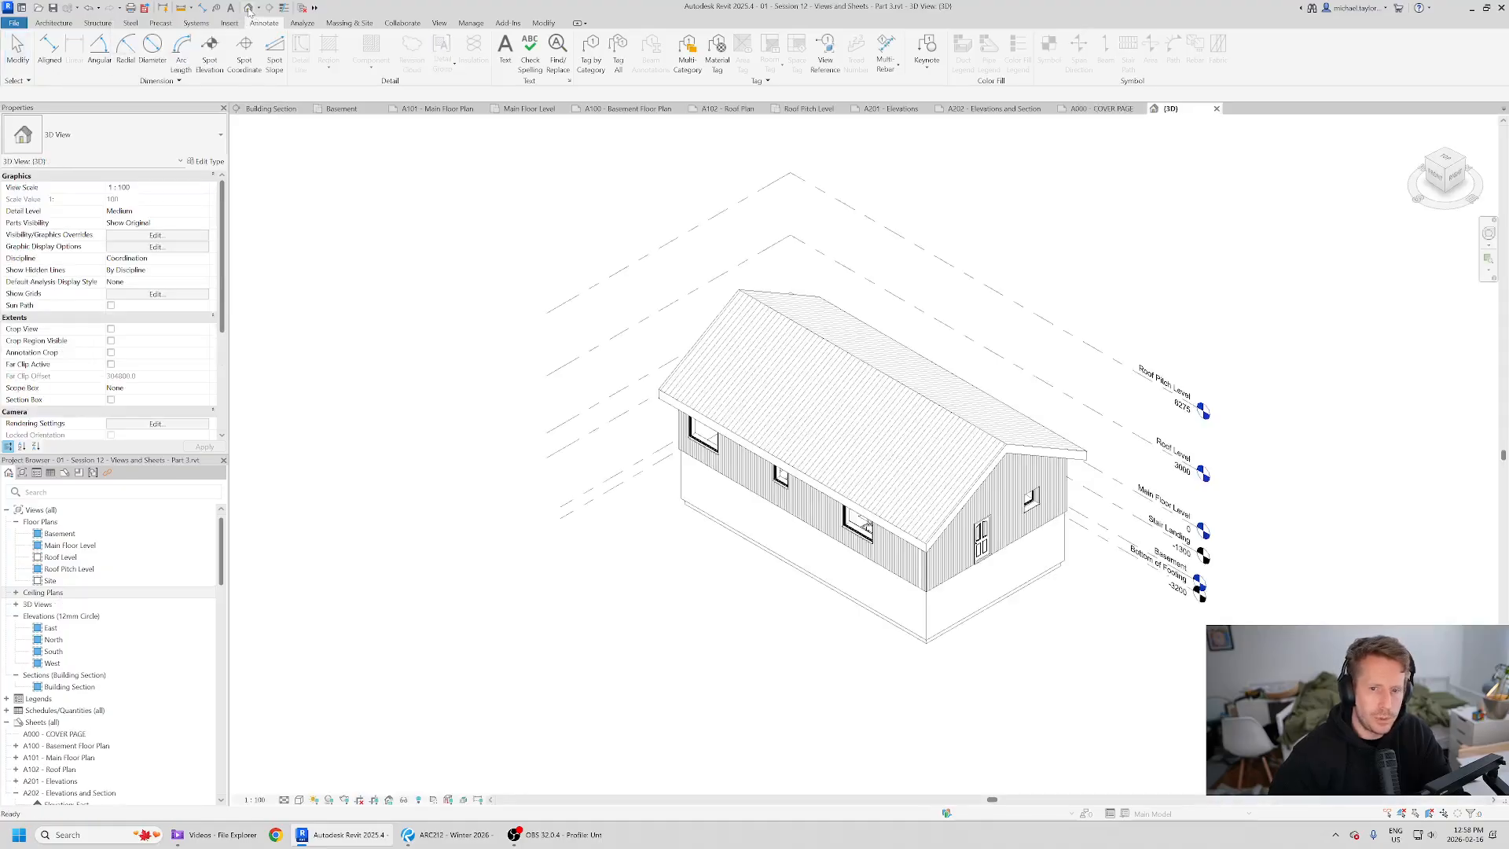
shift+middle_drag(501, 356, 896, 495)
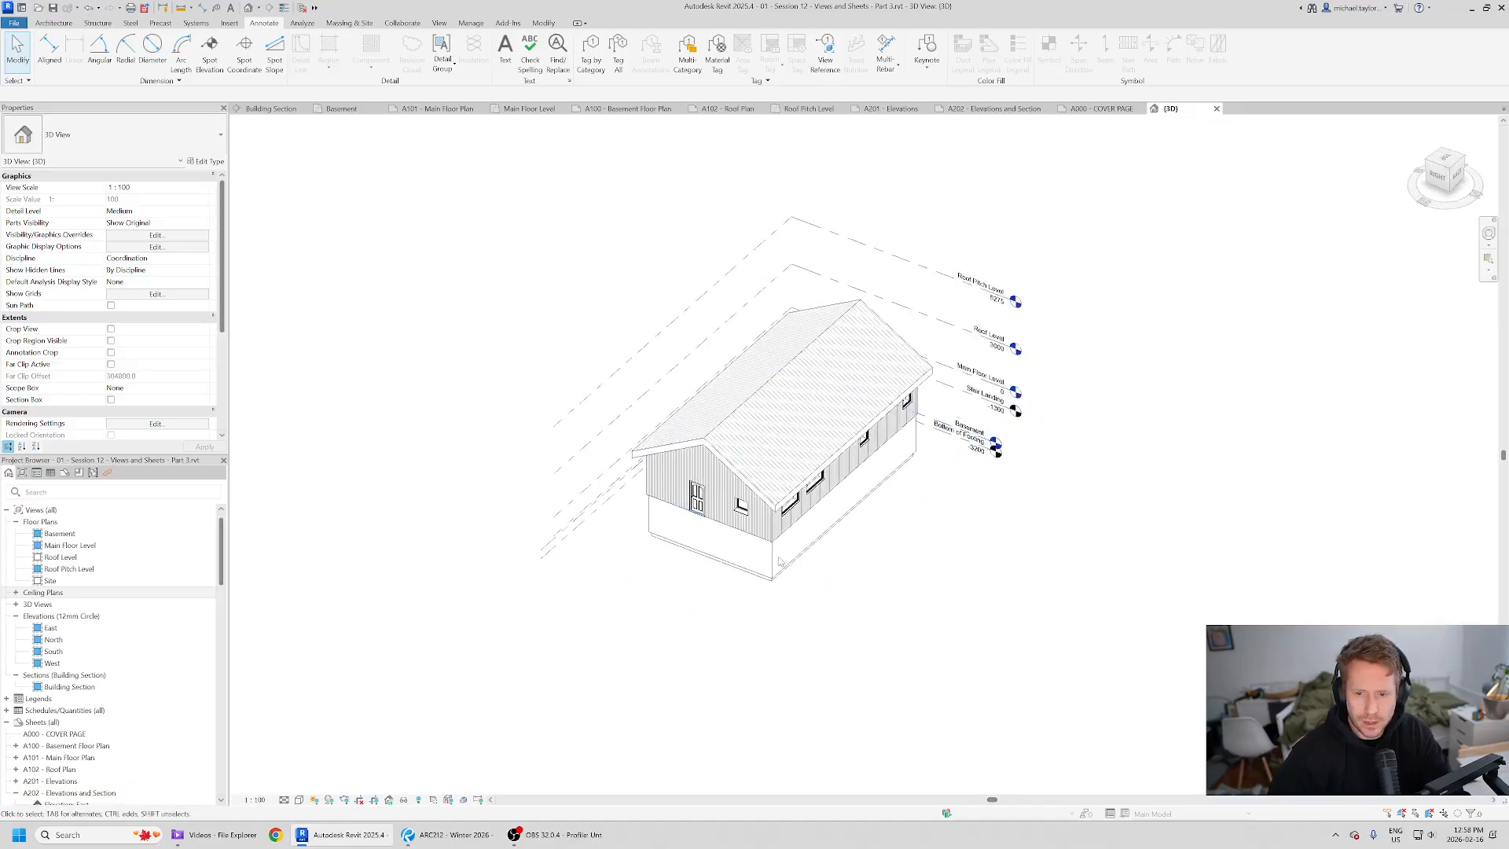
shift+middle_drag(968, 653, 910, 546)
key(alt+Tab)
key(alt+Tab)
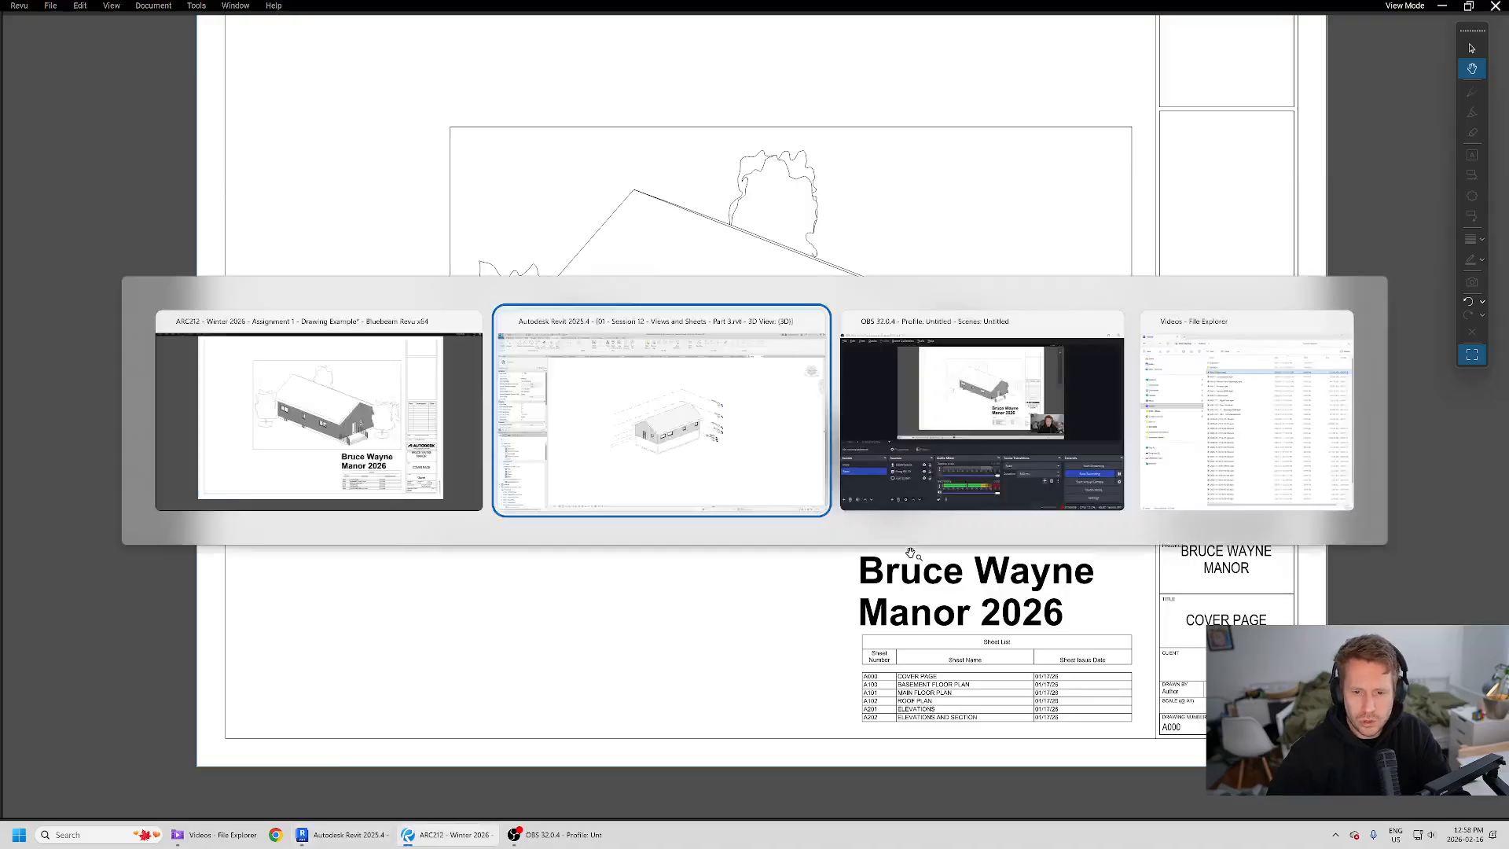
shift+middle_drag(517, 544, 826, 432)
key(alt+Tab)
key(alt+Tab)
scroll(842, 525, up, 1)
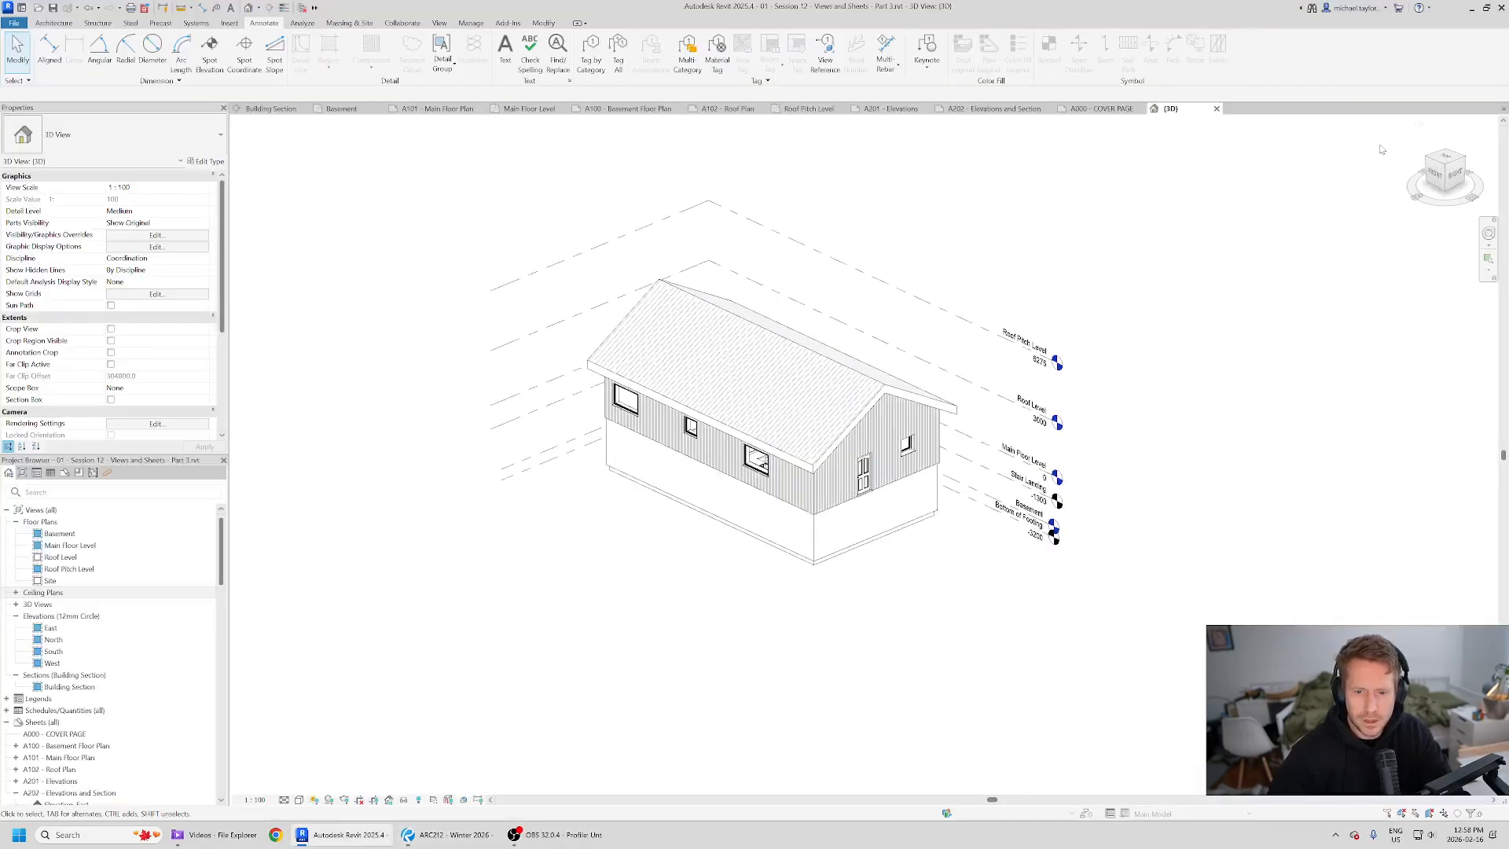
- Refine the orbit and zoom of the new 3D view so it matches the reference PDF's cover isometric
click(1450, 171)
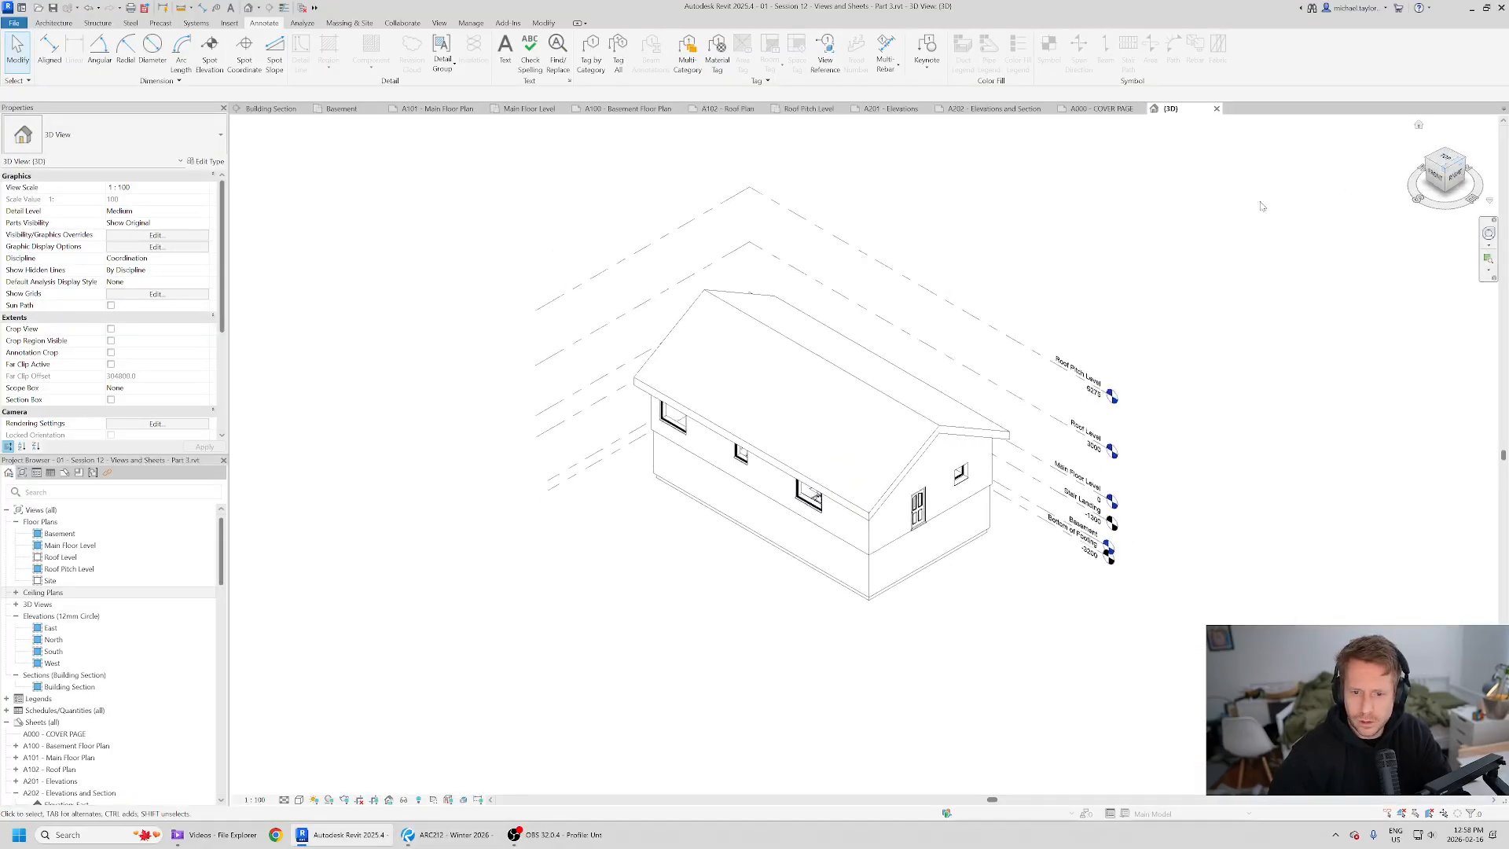
key(alt+Tab)
key(alt+Tab)
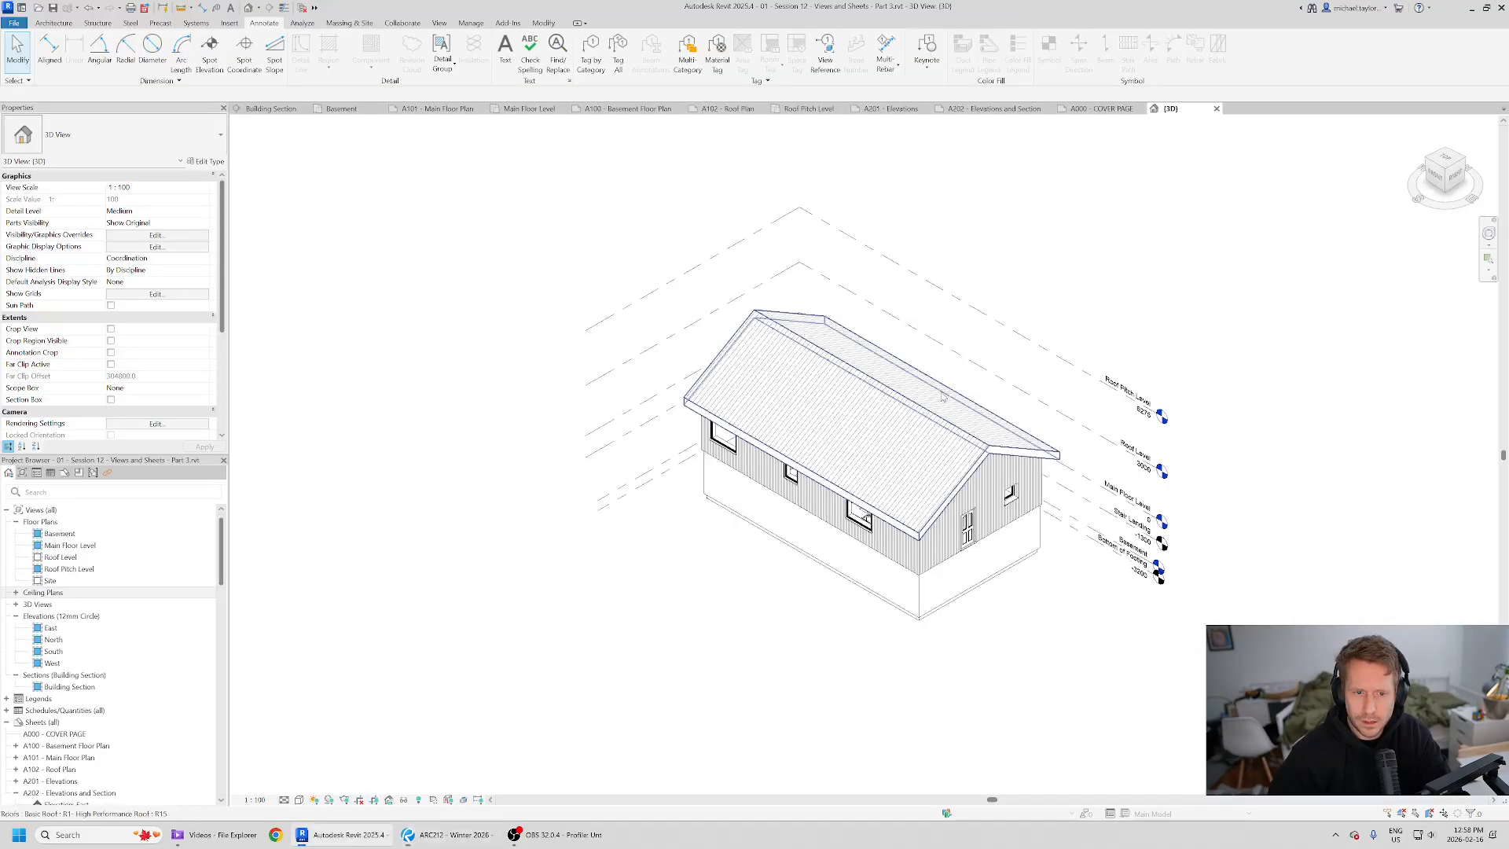
shift+middle_drag(922, 361, 1056, 370)
scroll(505, 501, down, 1)
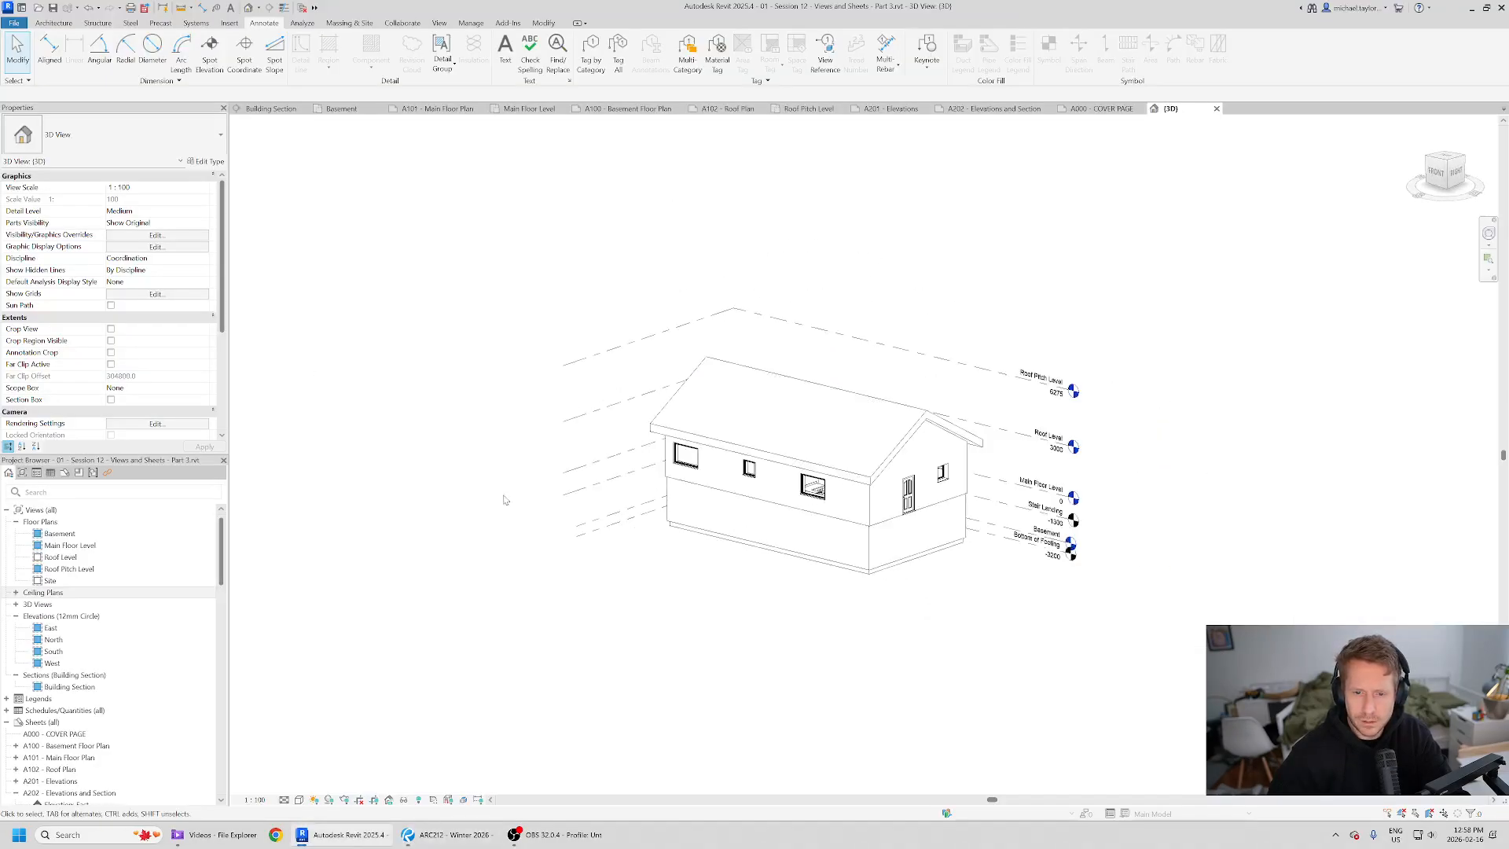
scroll(904, 468, up, 2)
shift+middle_drag(810, 515, 917, 579)
scroll(824, 526, up, 1)
key(alt+Tab)
key(alt+Tab)
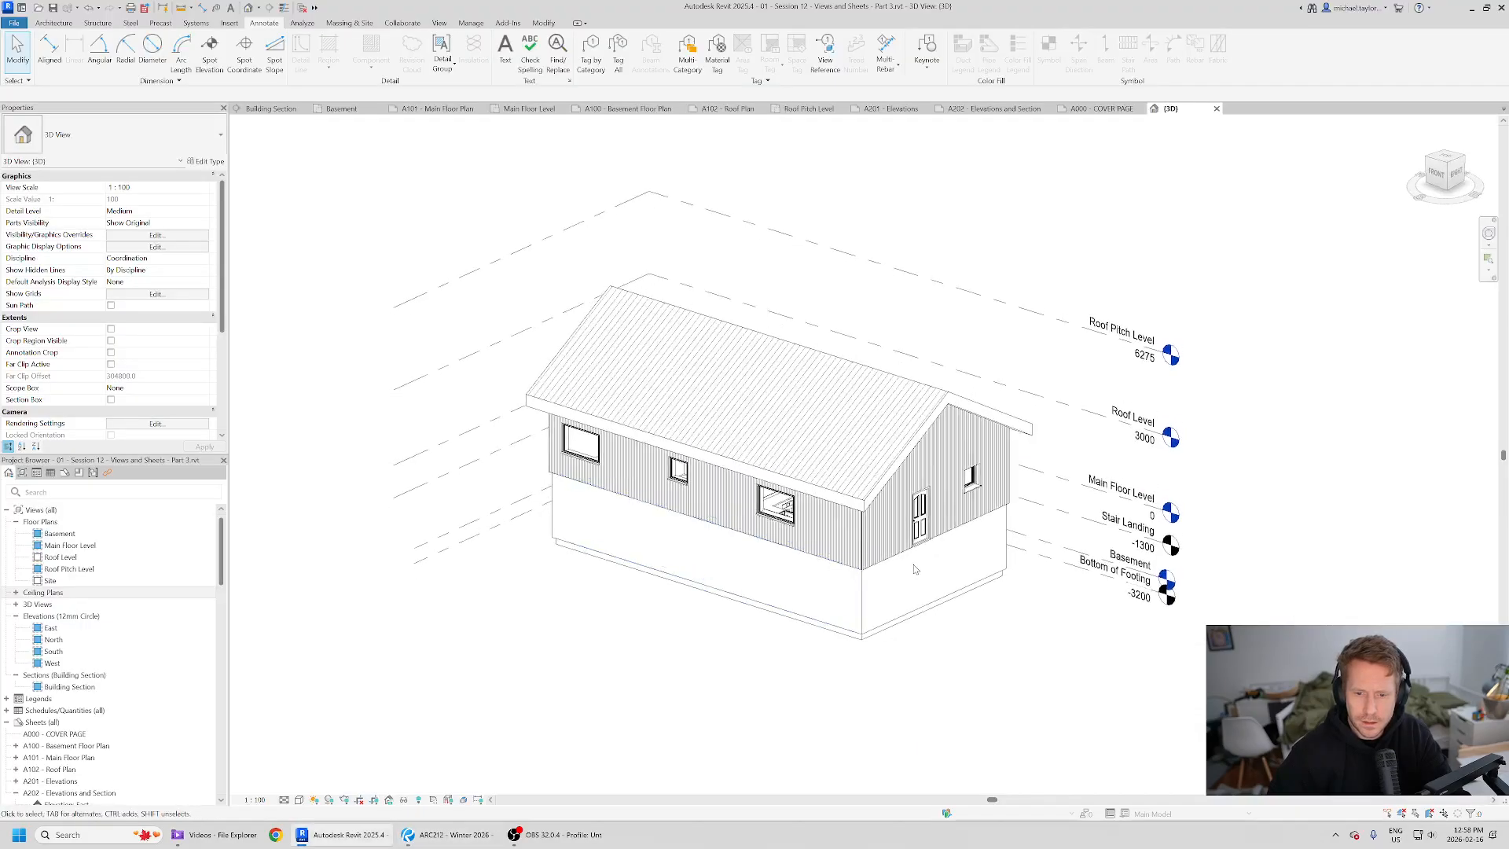
scroll(915, 569, up, 2)
scroll(780, 446, down, 1)
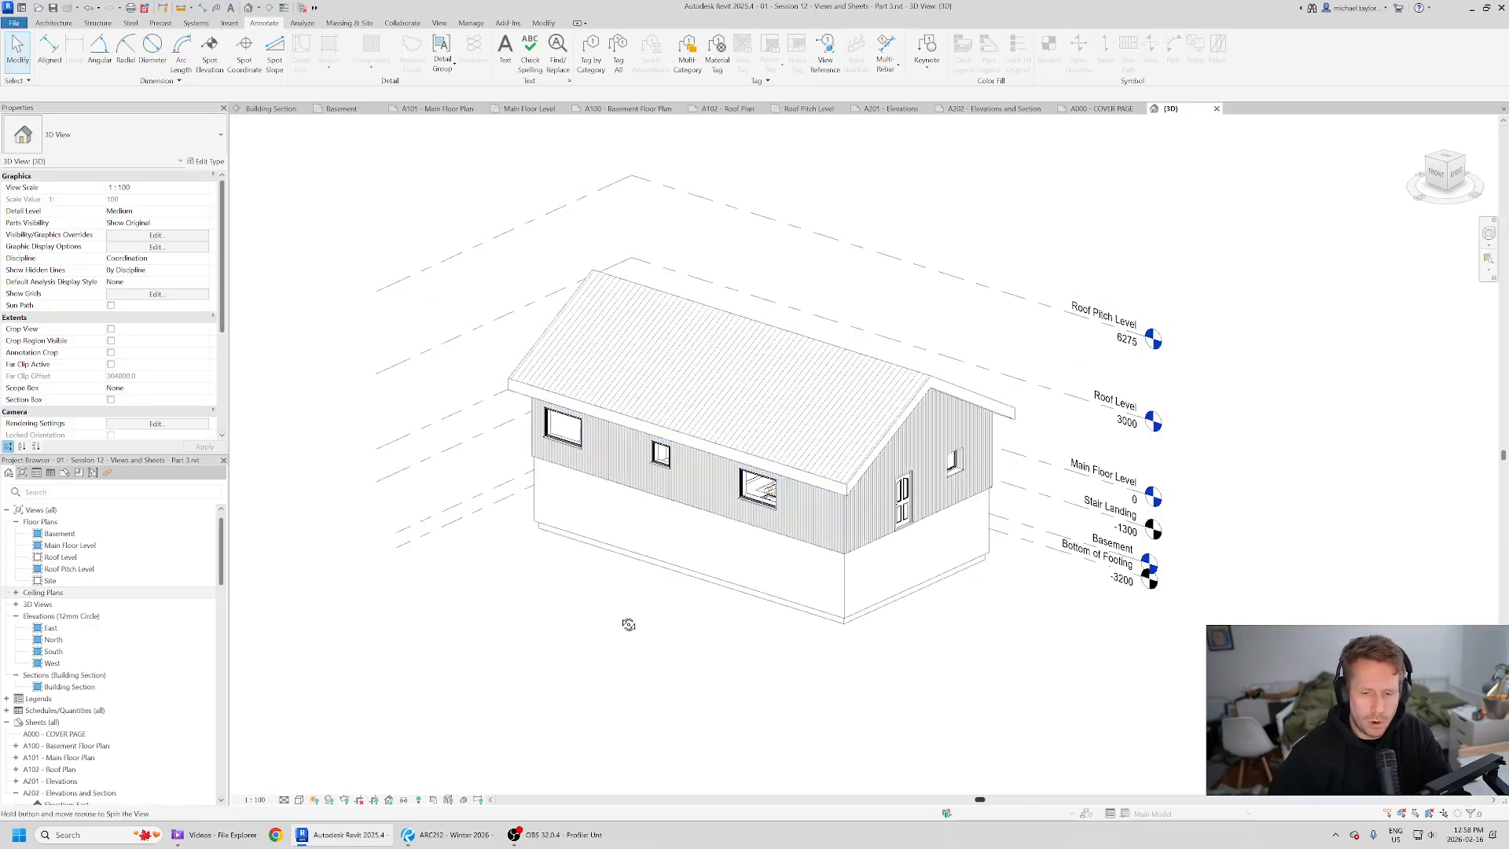
shift+middle_drag(626, 623, 619, 636)
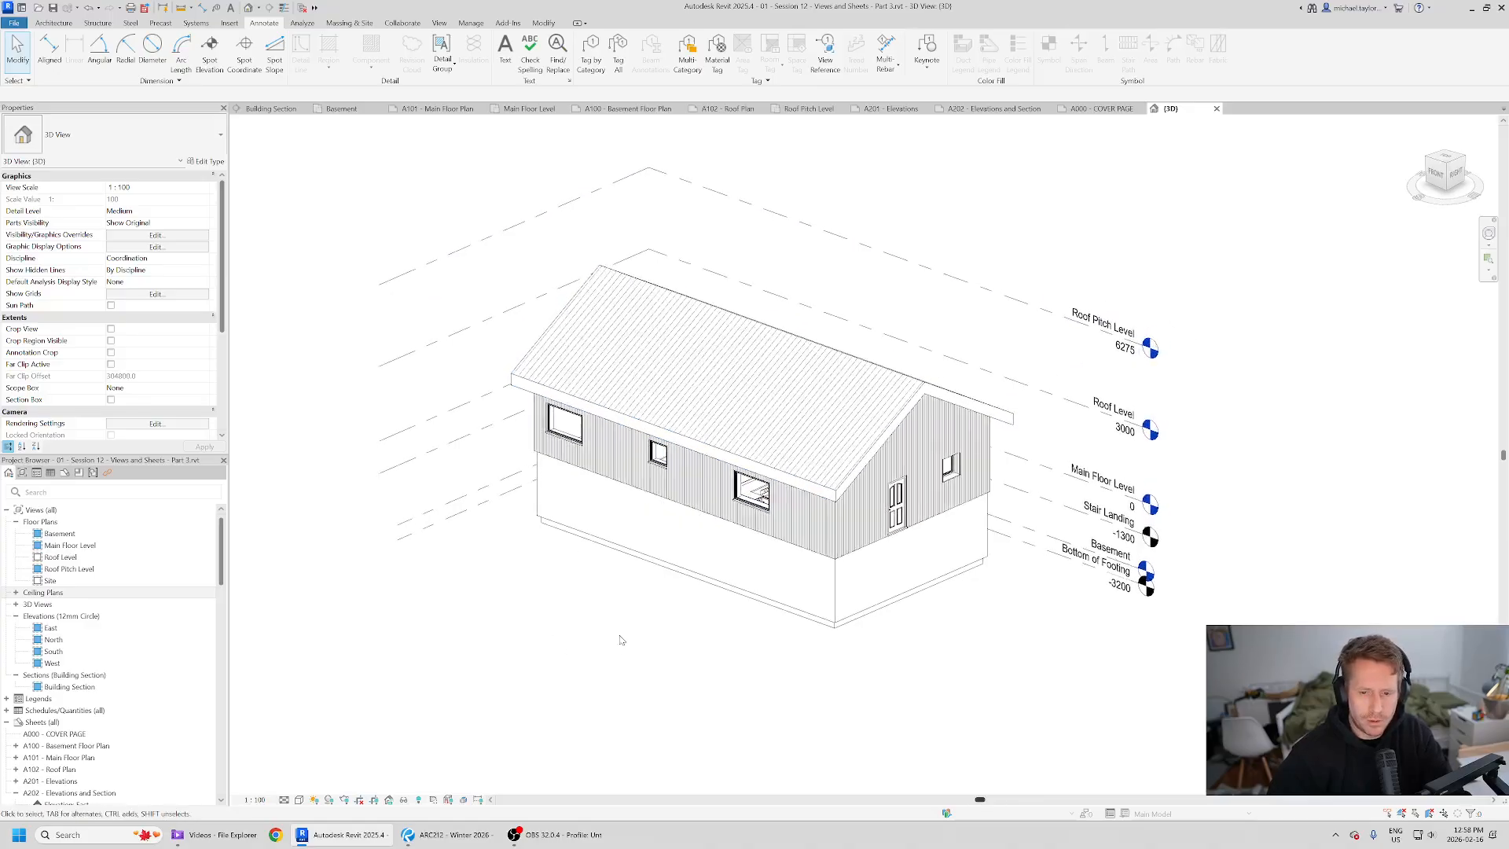
- Duplicate the {3D} view and rename the copy Cover Page
double_click(37, 605)
right_click(52, 617)
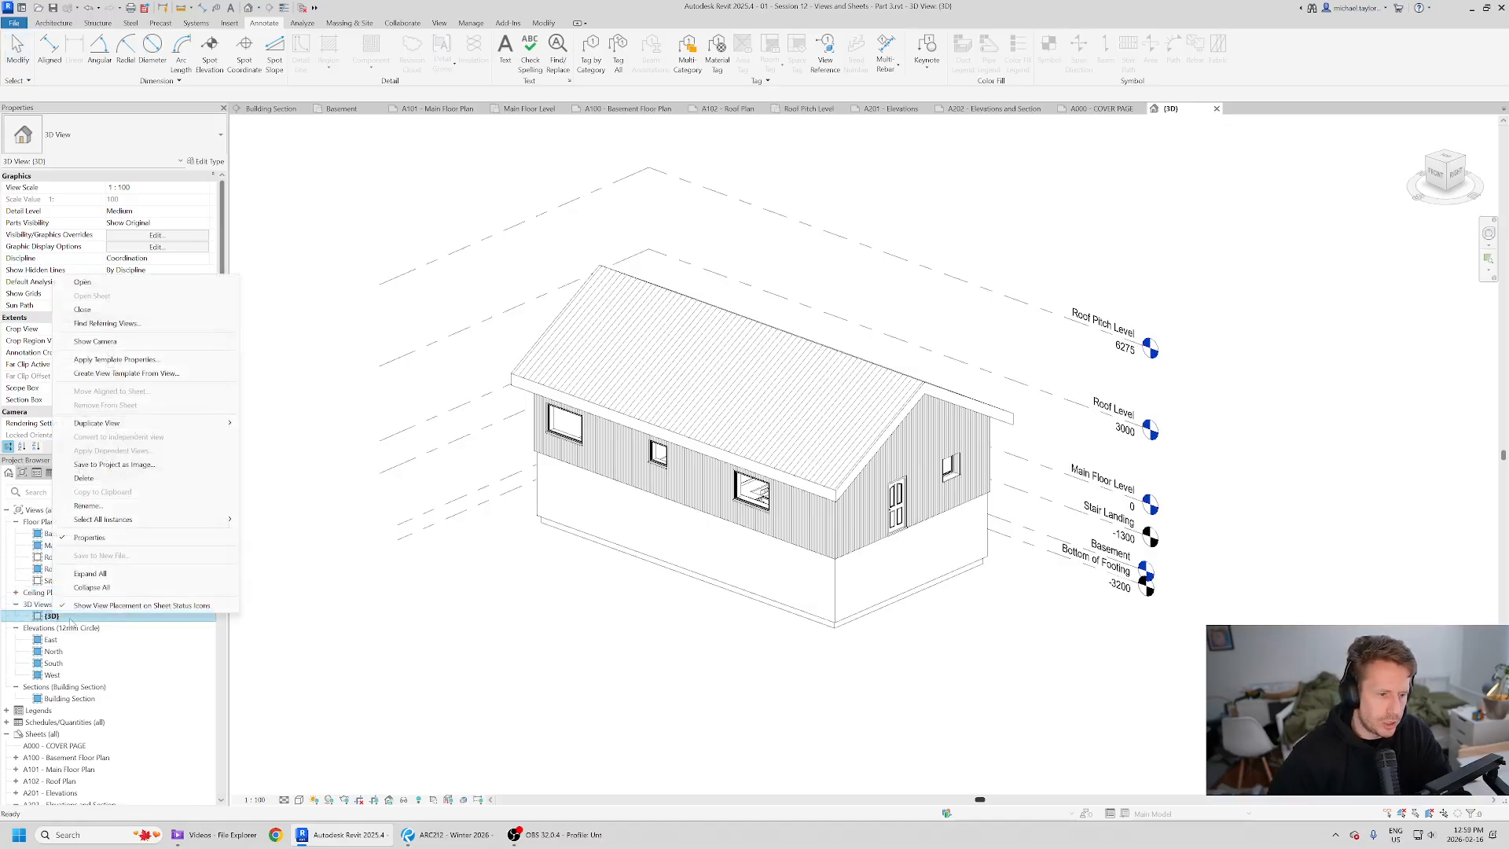
mouse_move(129, 428)
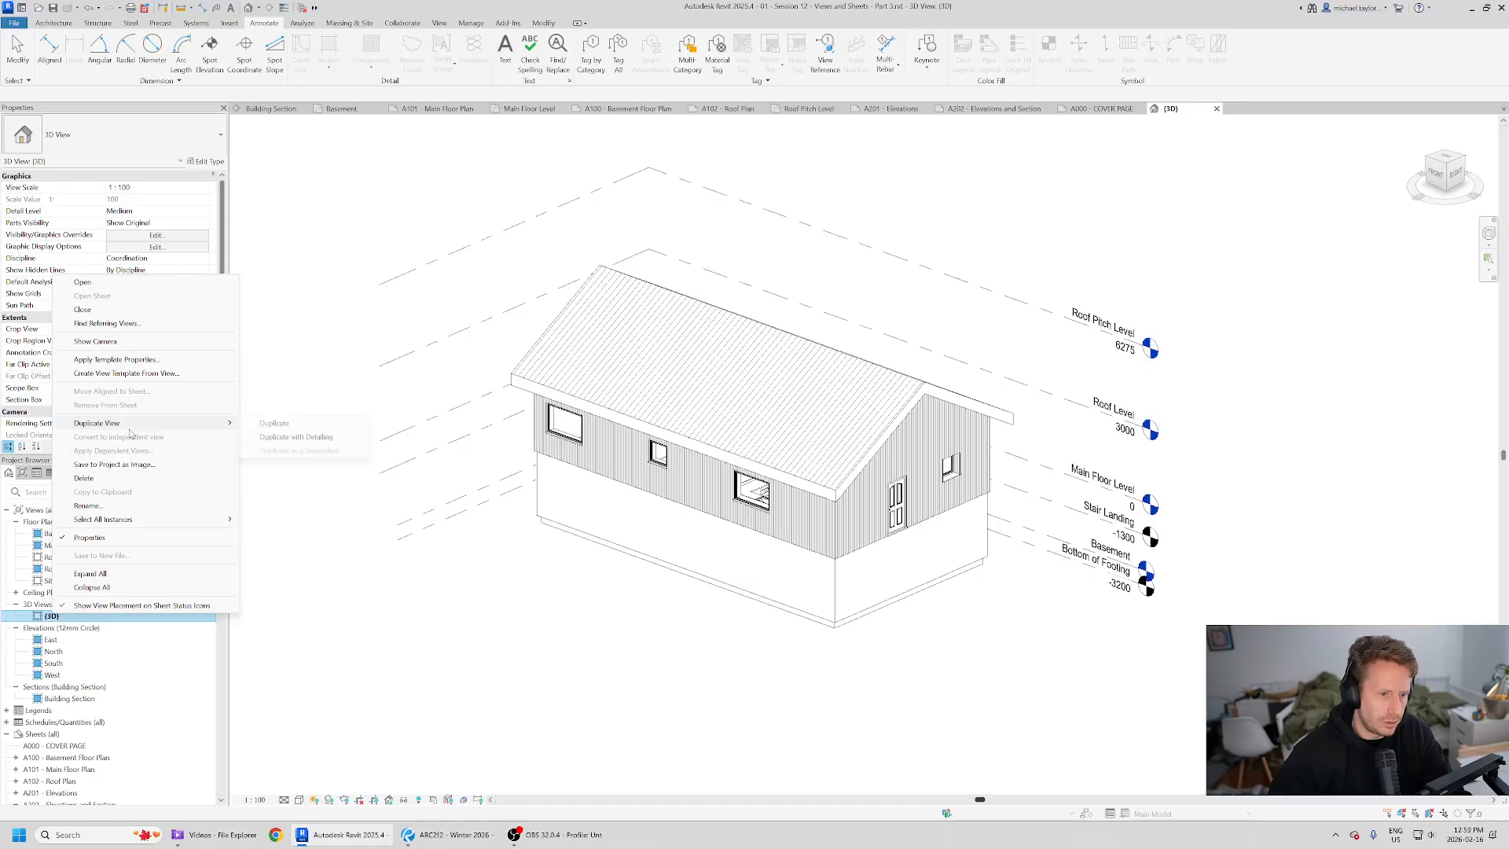
click(312, 425)
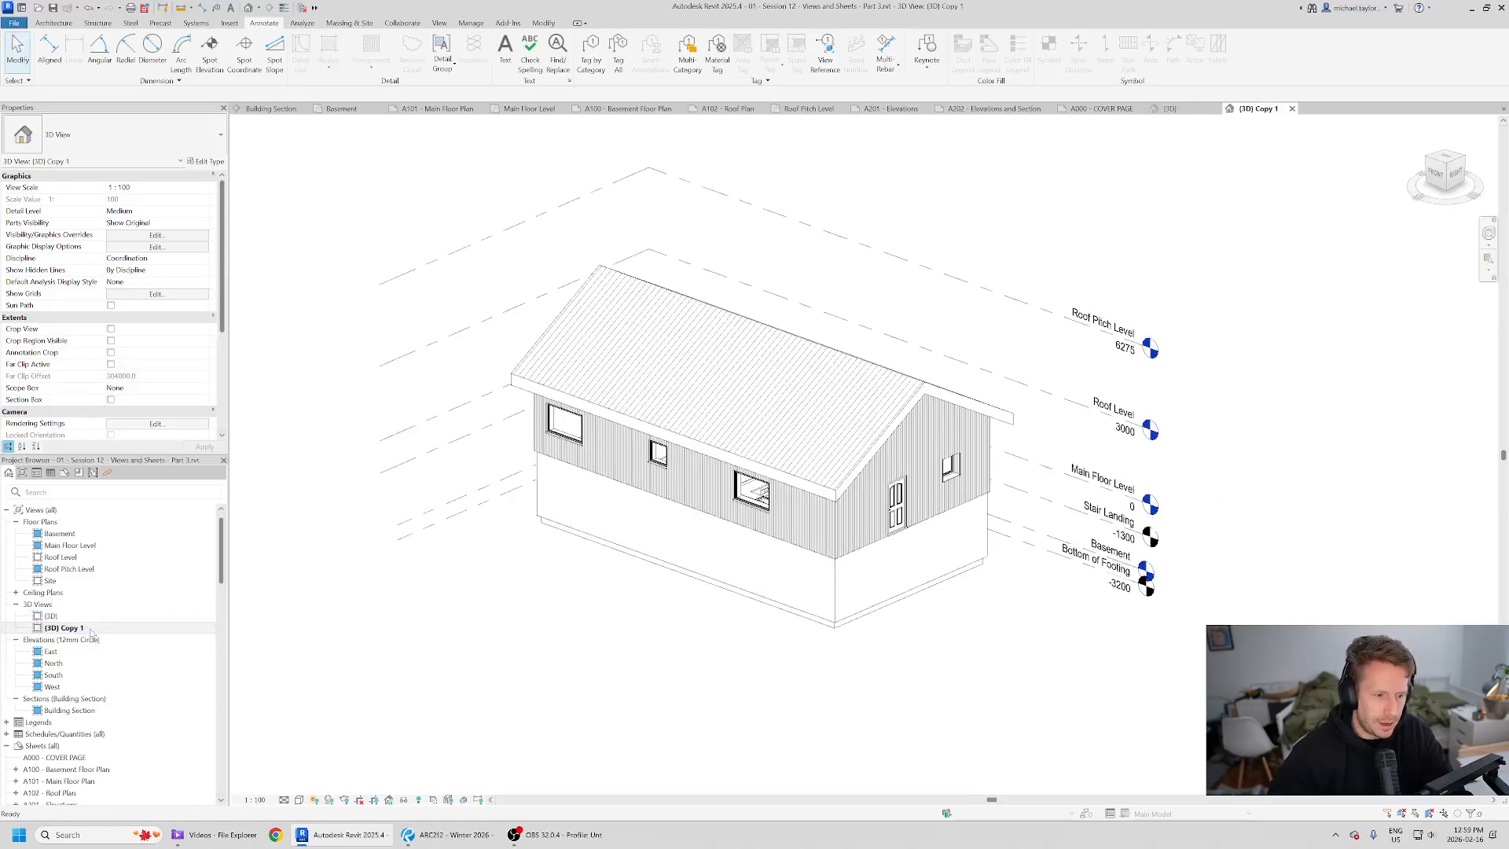
right_click(67, 630)
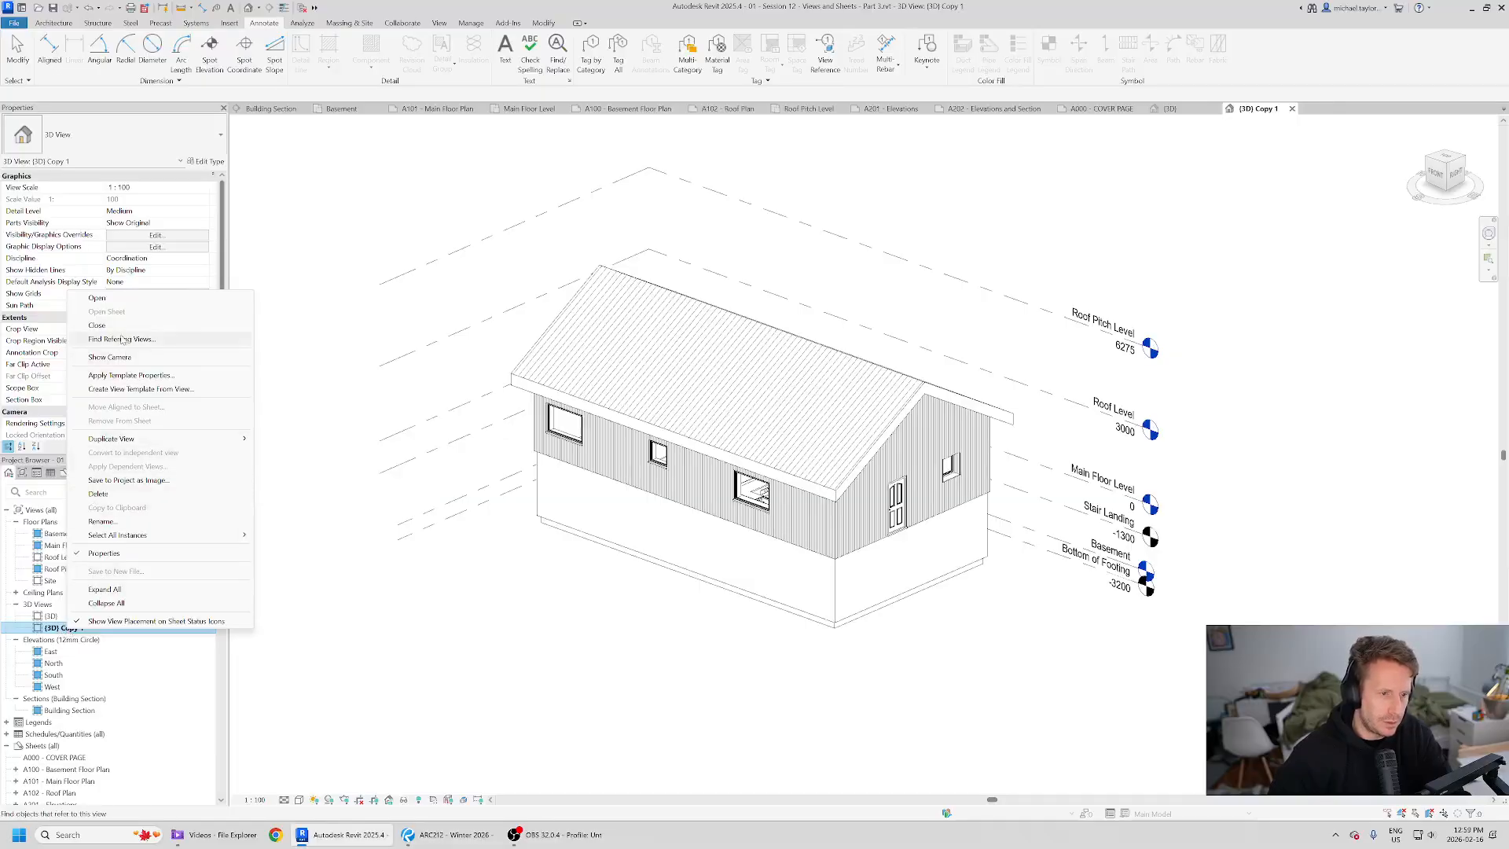
click(171, 522)
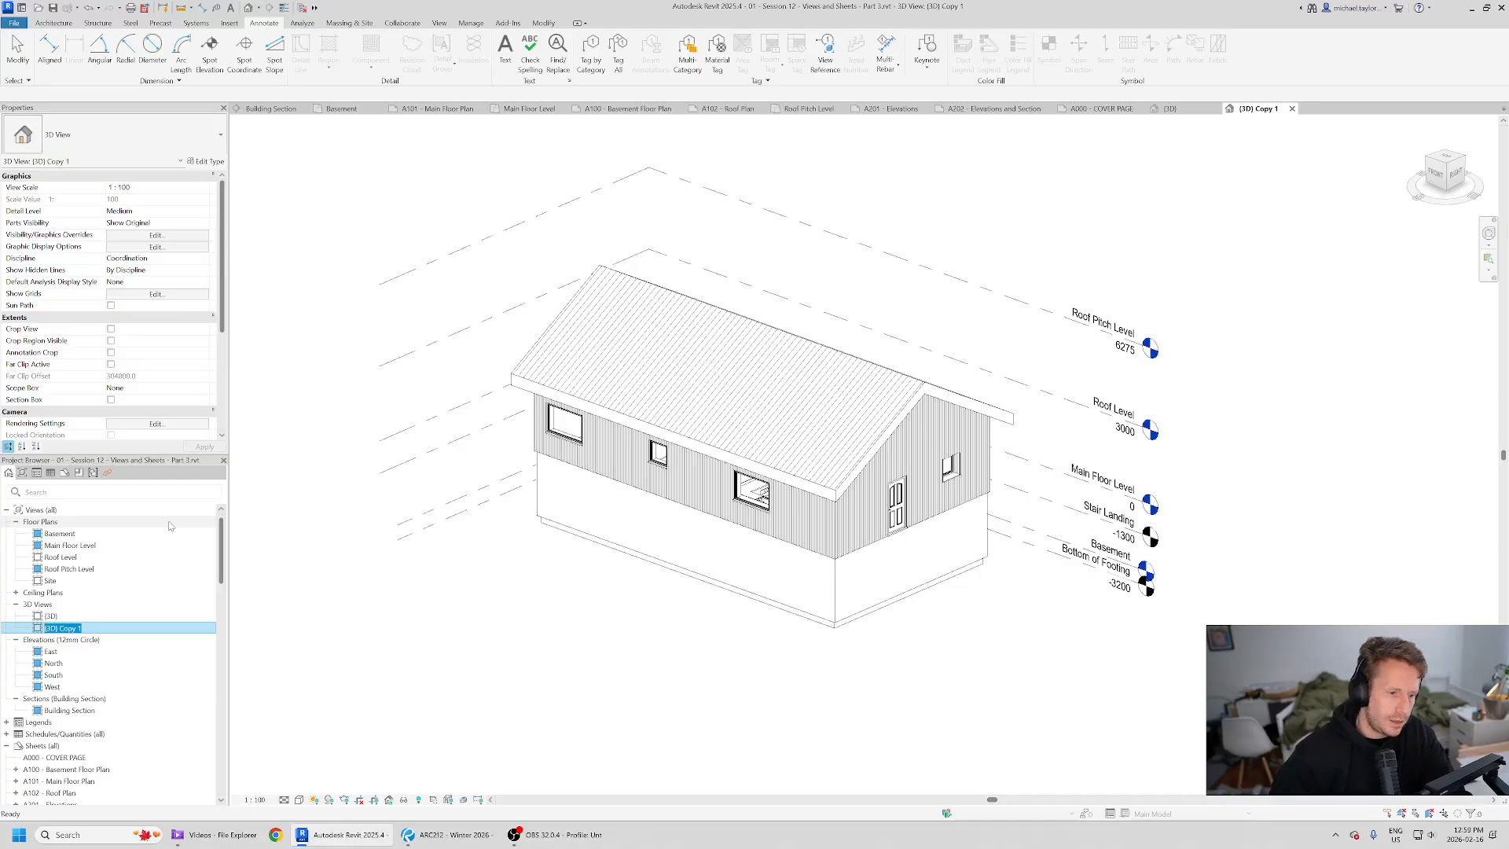
text(Cover P)
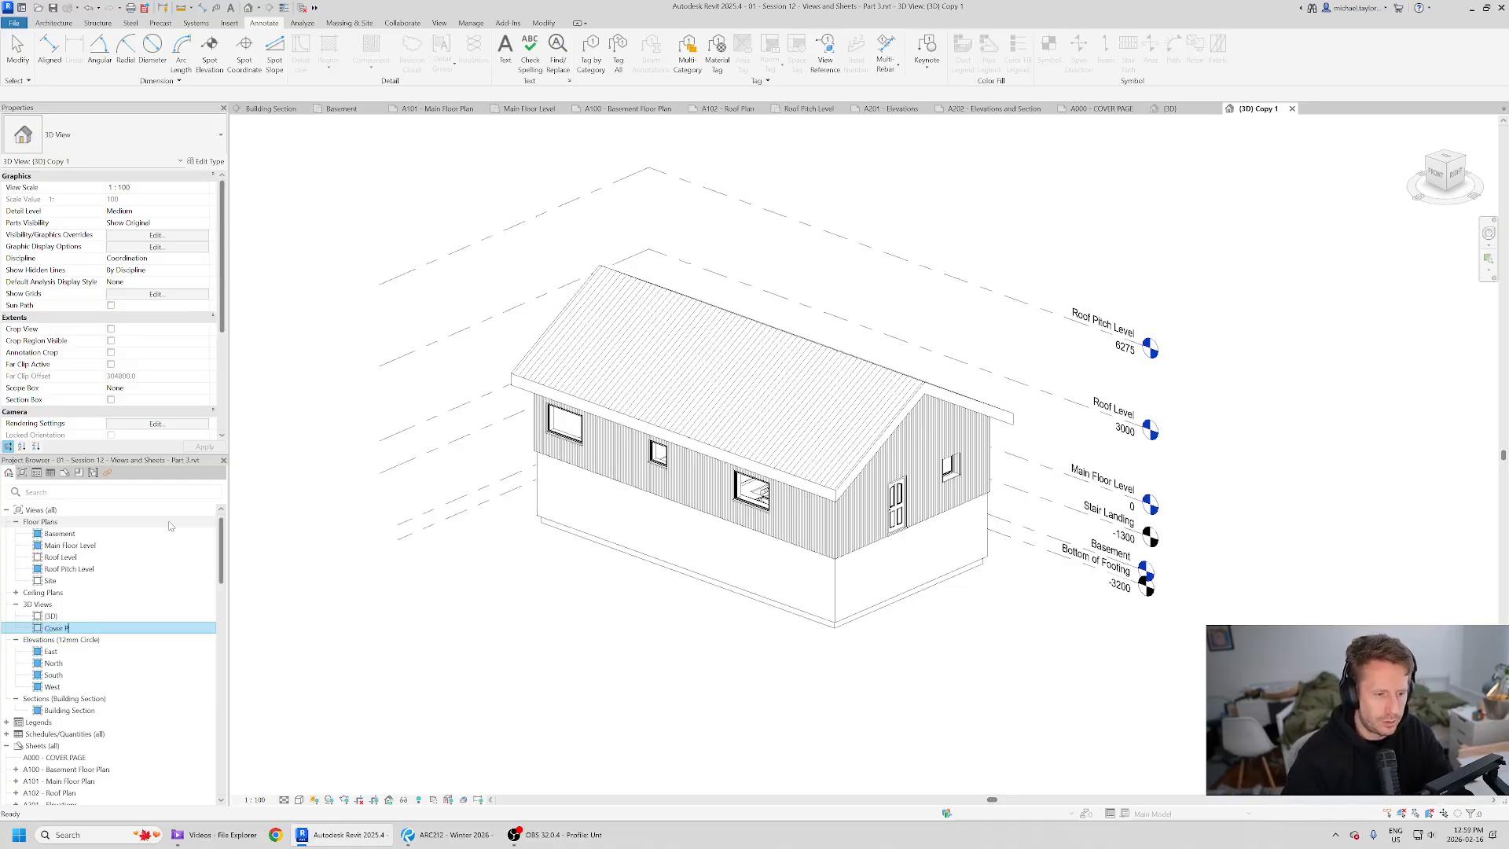
text(age)
key(Return)
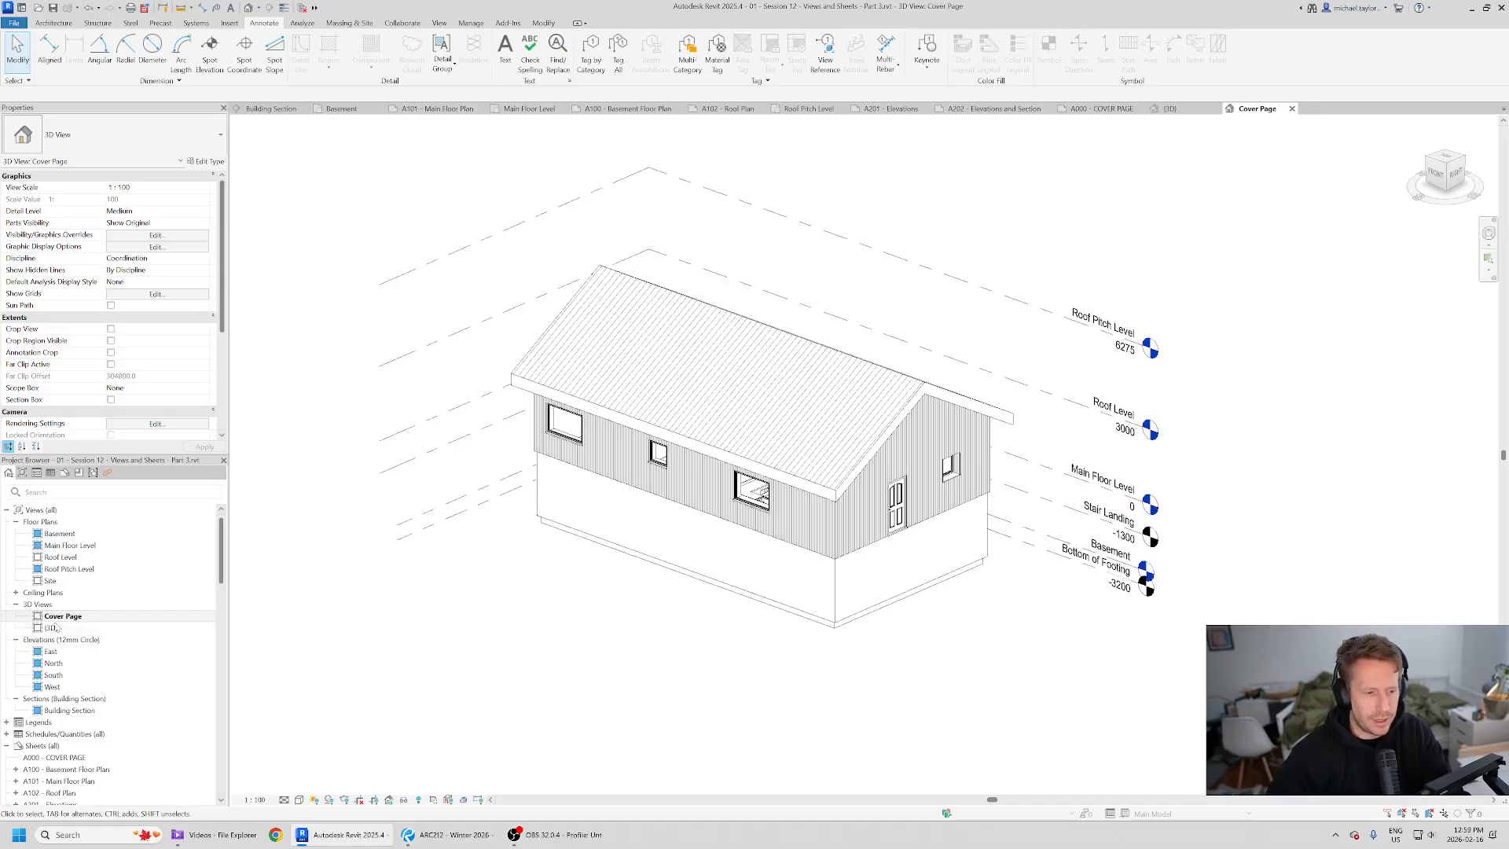
- Compare the {3D} and Cover Page views with the reference PDF's cover page layout
double_click(52, 628)
shift+middle_drag(650, 574, 388, 573)
shift+middle_drag(904, 515, 836, 485)
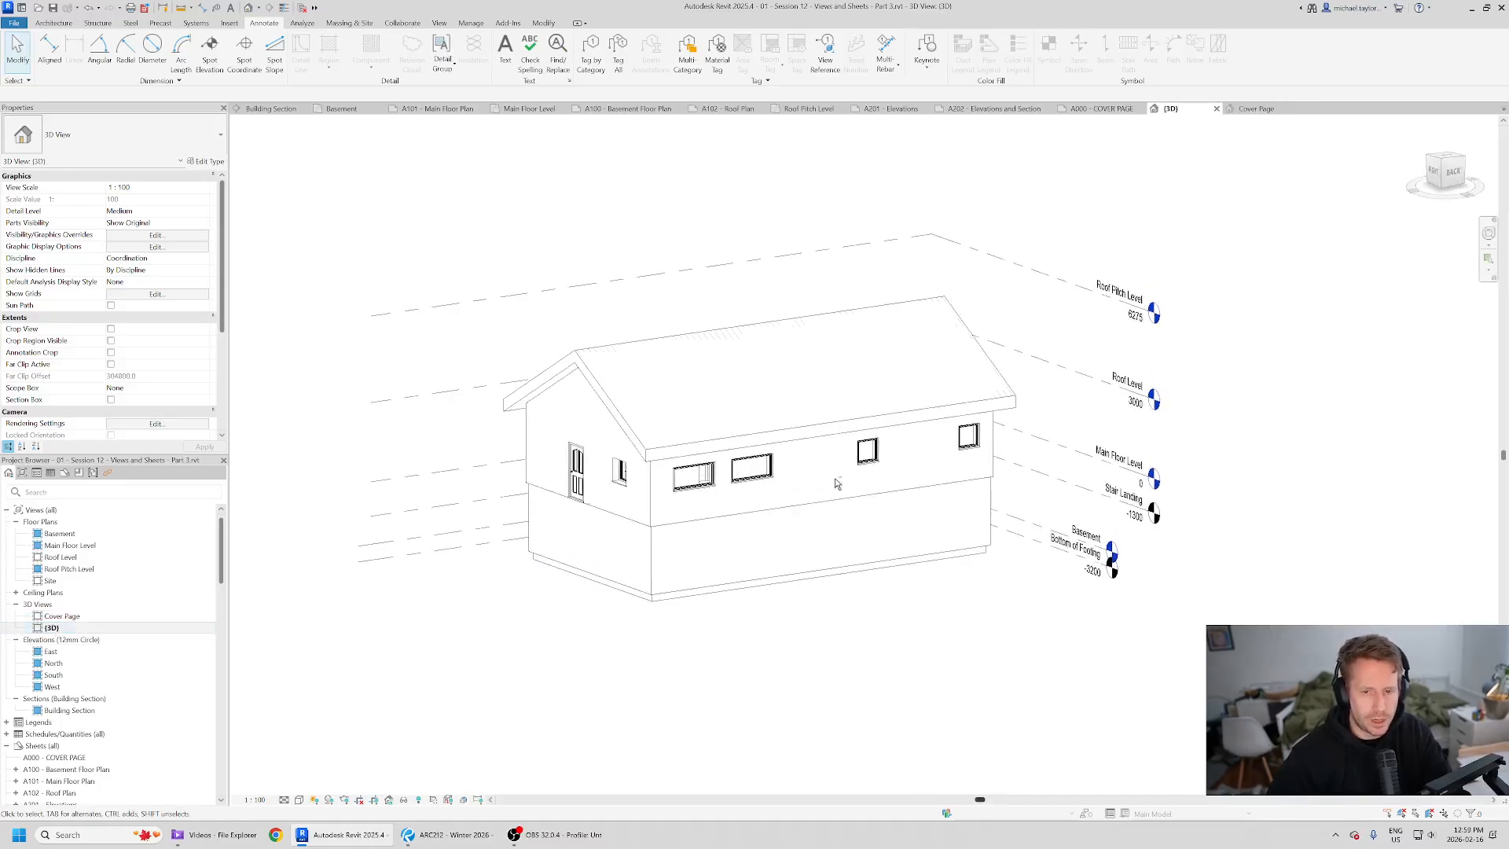
double_click(62, 616)
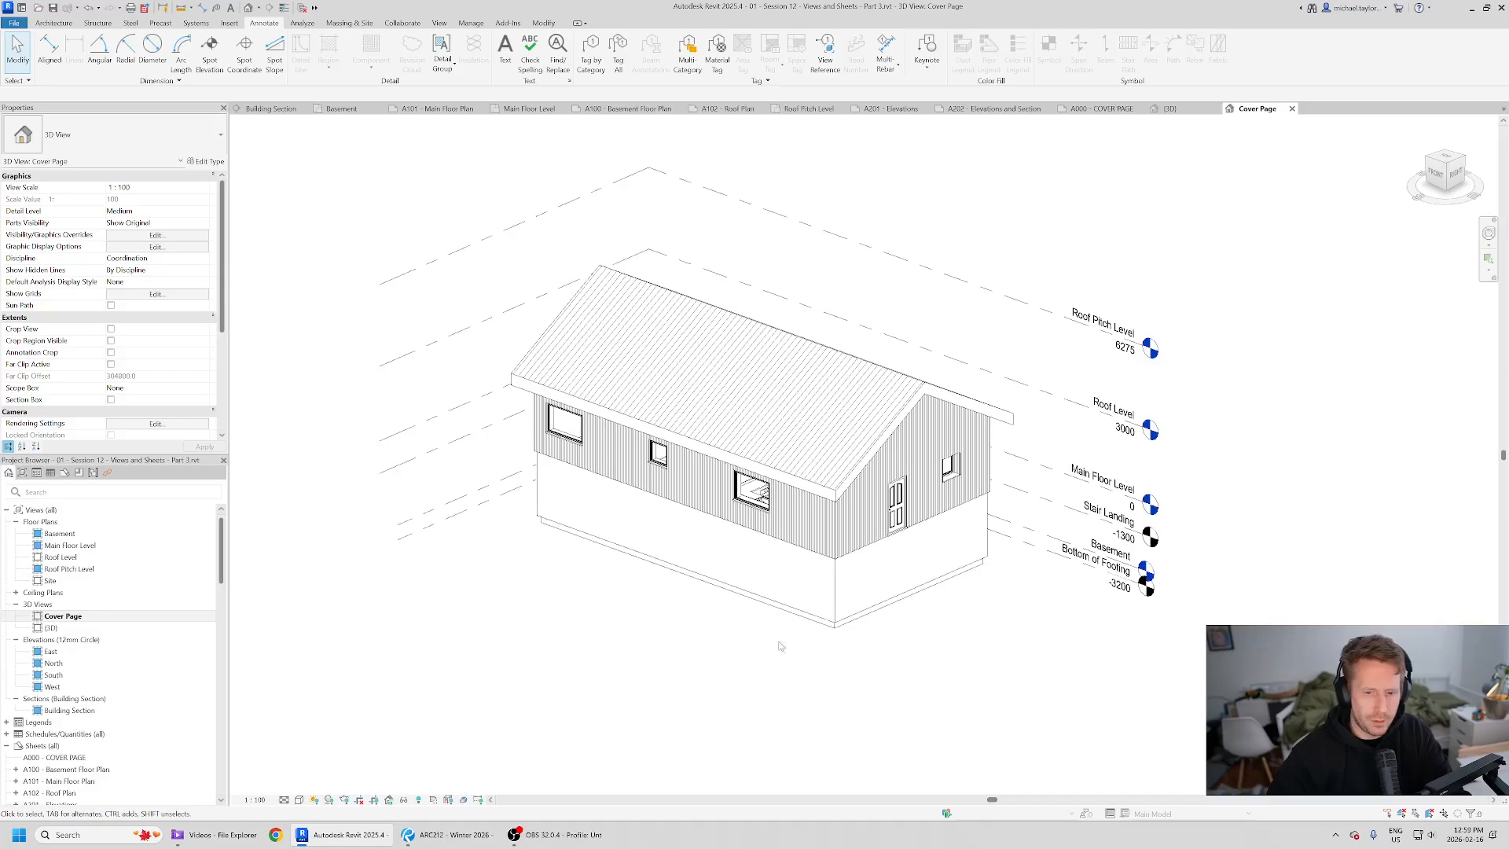
scroll(721, 626, down, 1)
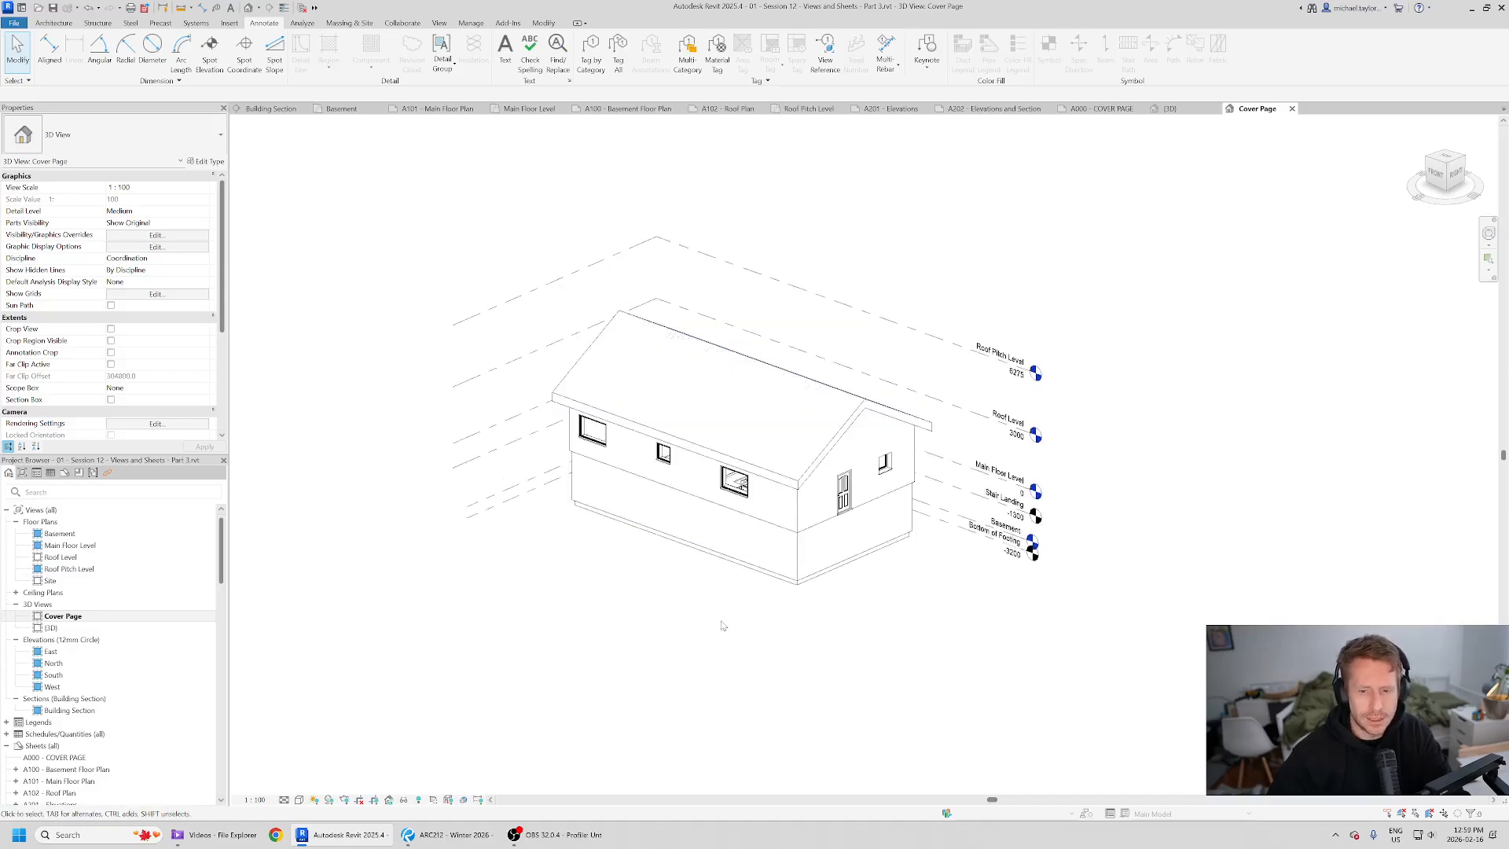
scroll(734, 522, up, 2)
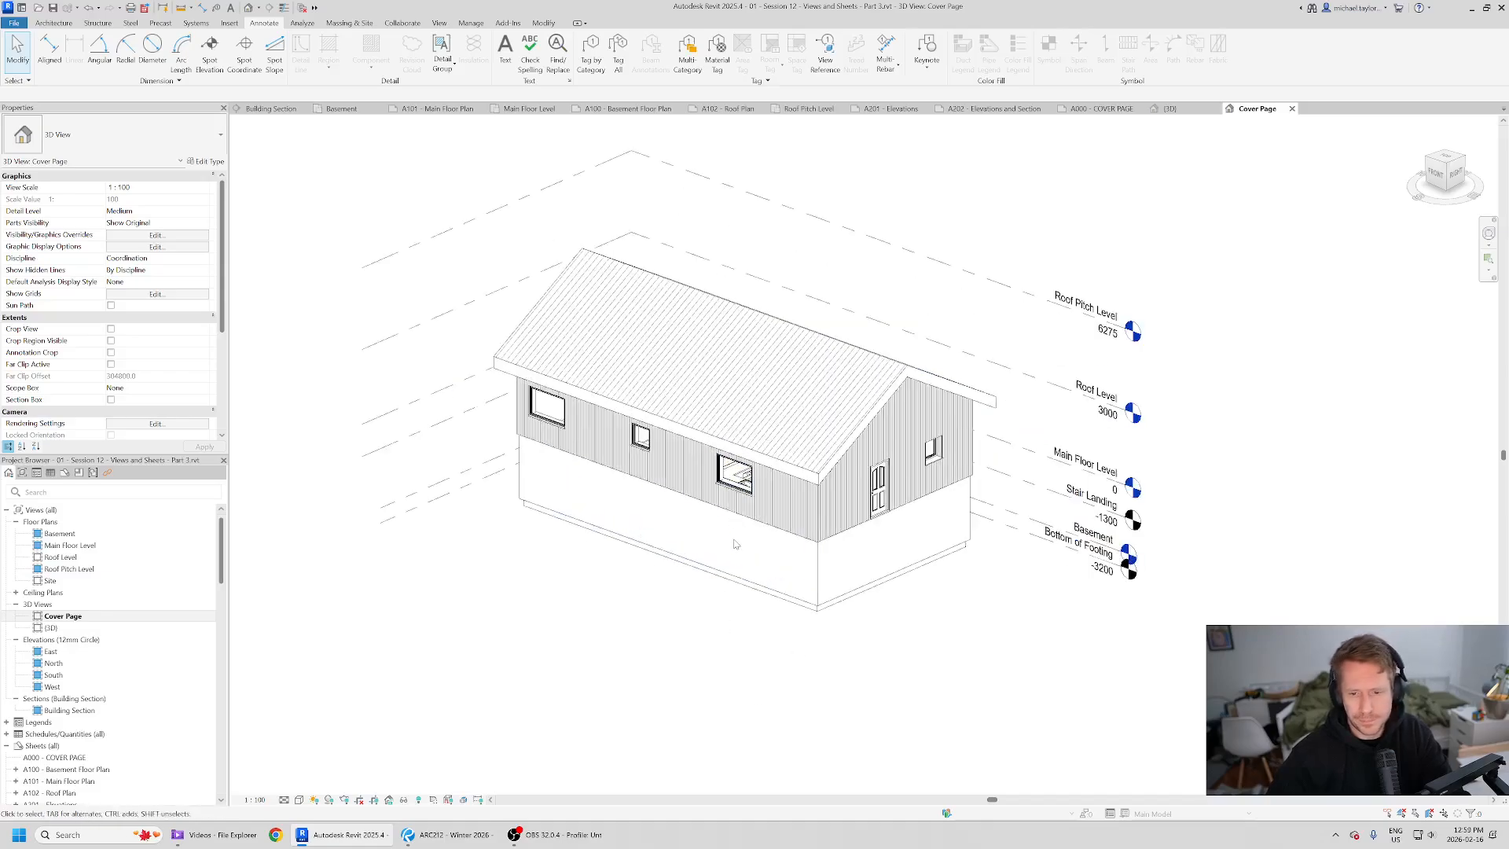
key(alt+Tab)
key(alt+Tab)
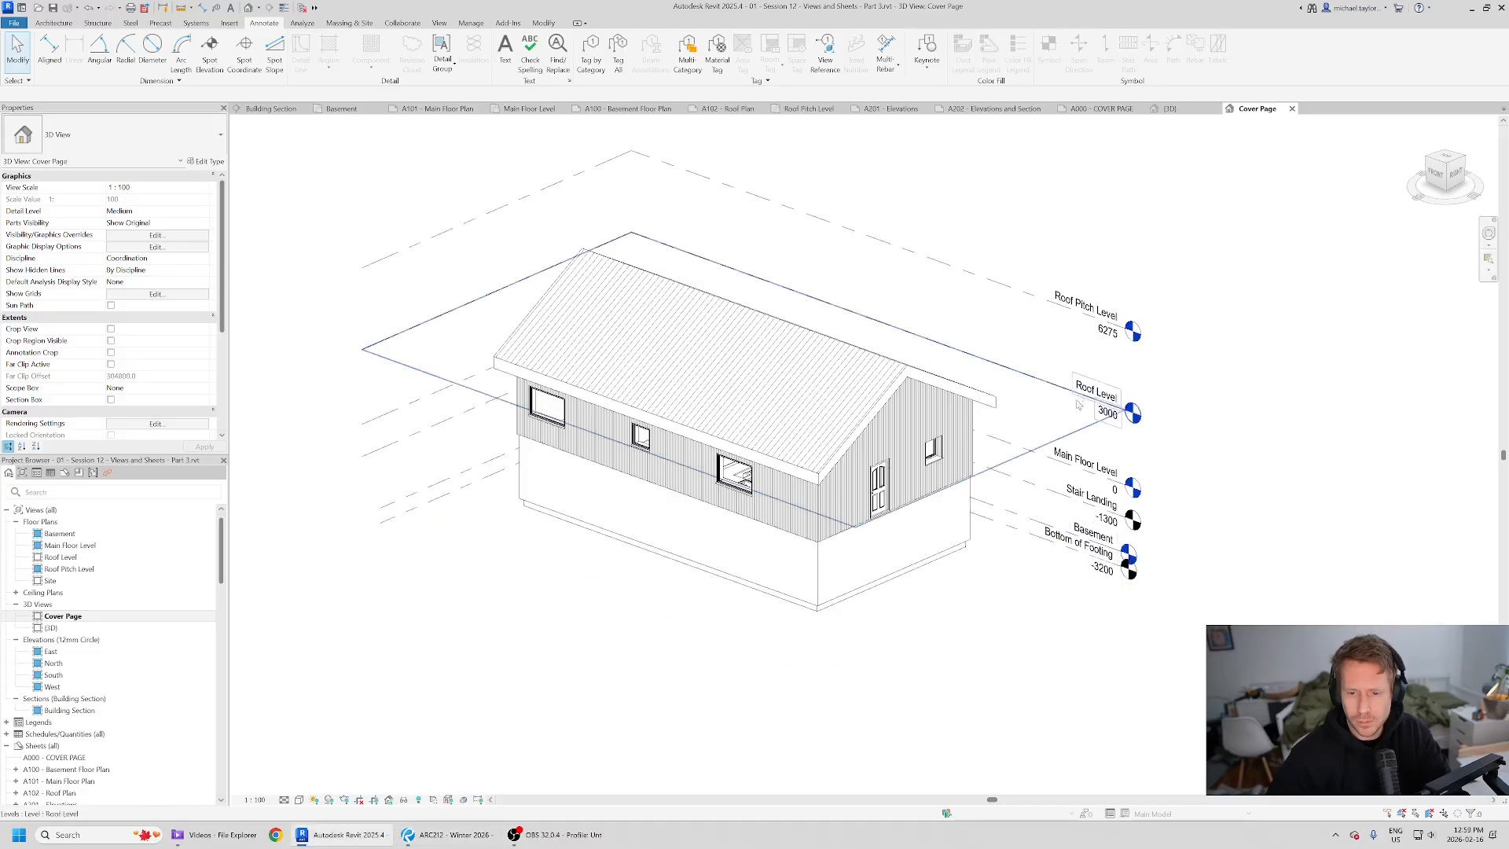
key(alt+Tab)
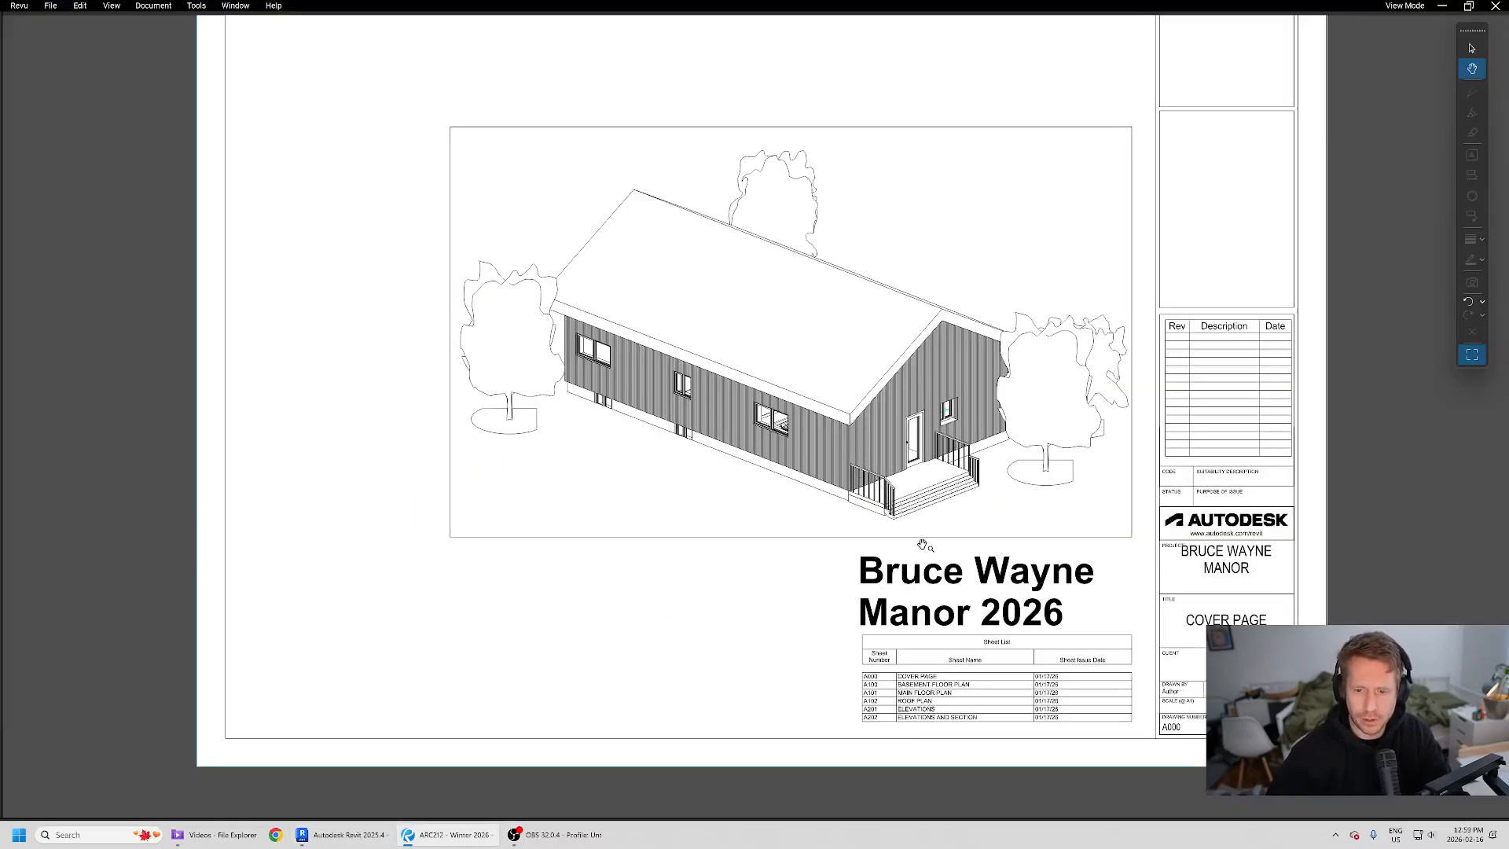
key(alt+Tab)
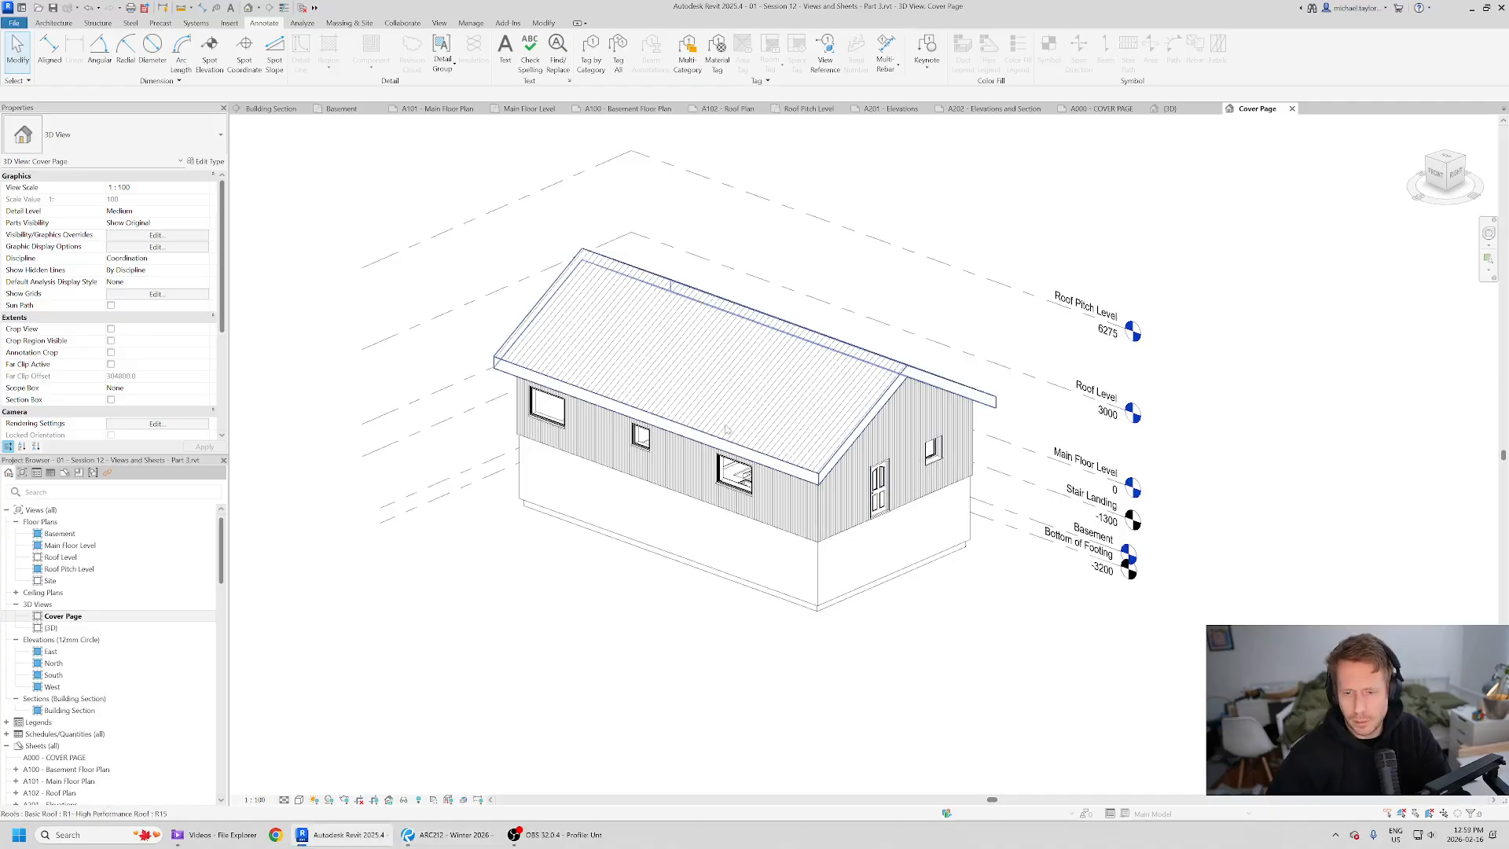
scroll(661, 372, up, 1)
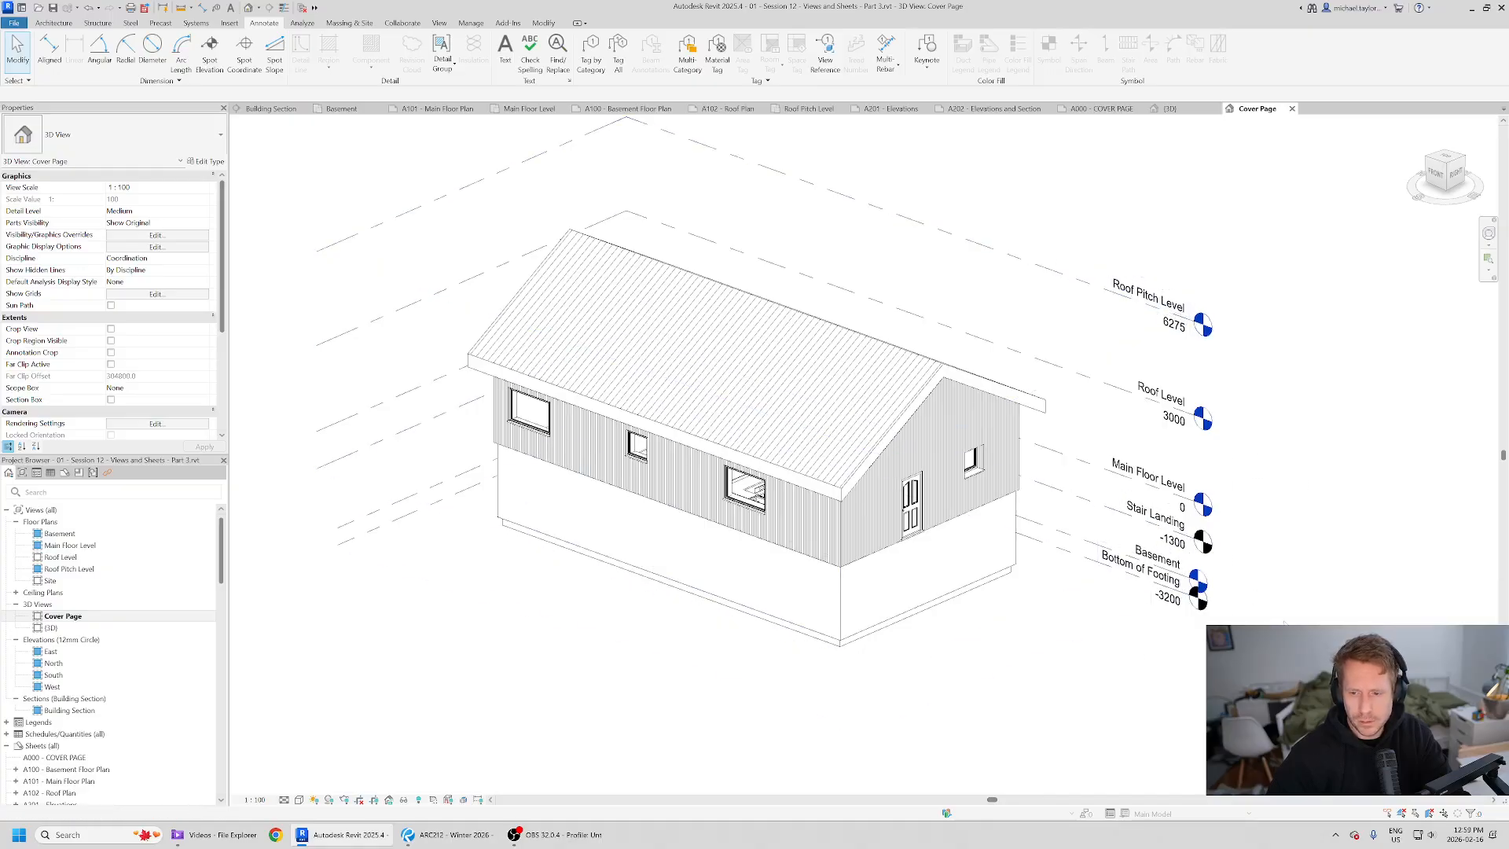
scroll(555, 451, down, 1)
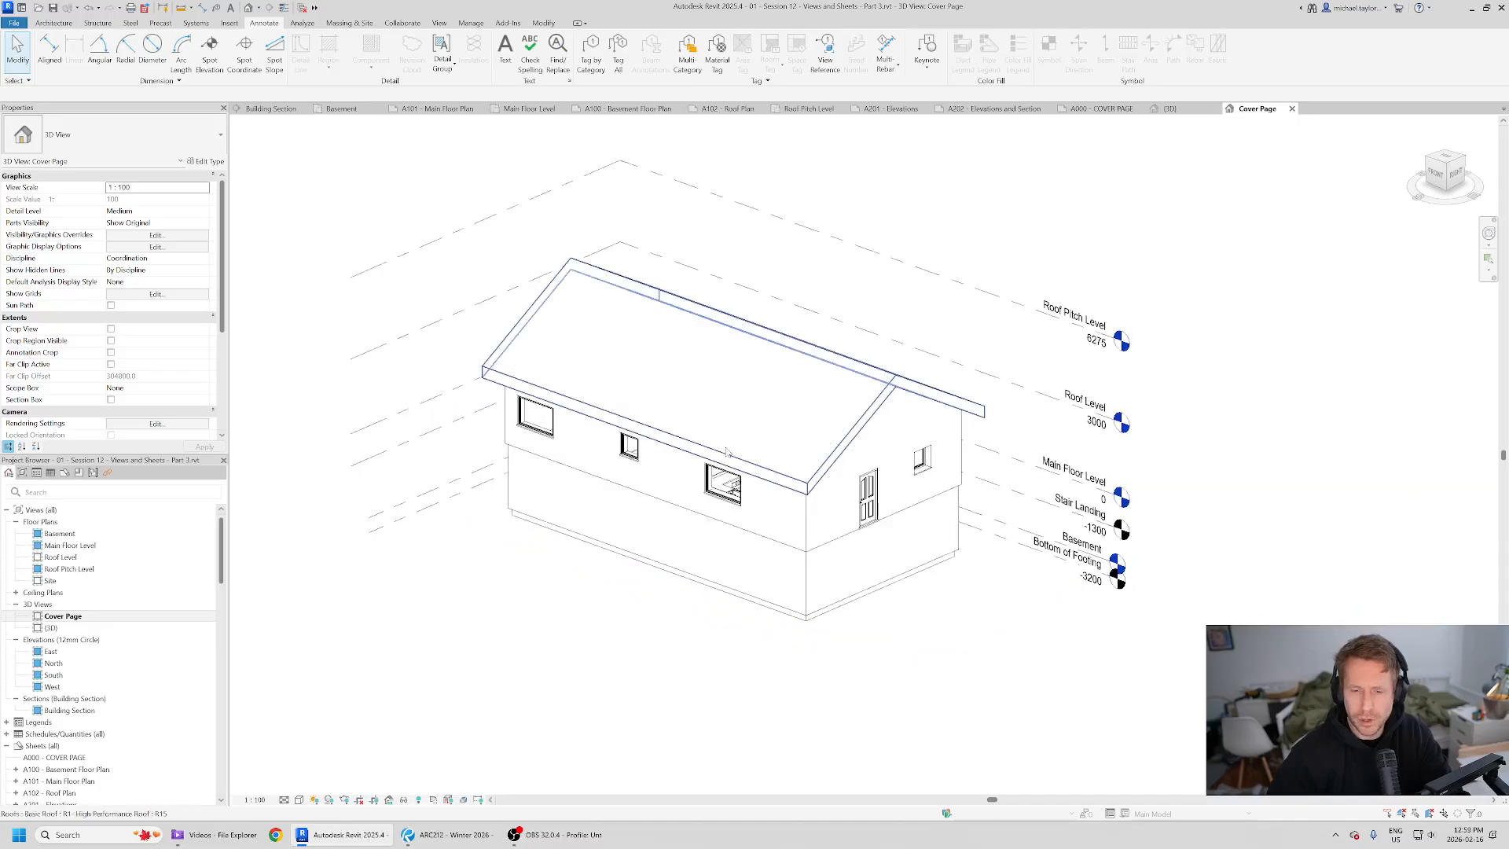
scroll(698, 476, down, 1)
scroll(716, 402, up, 1)
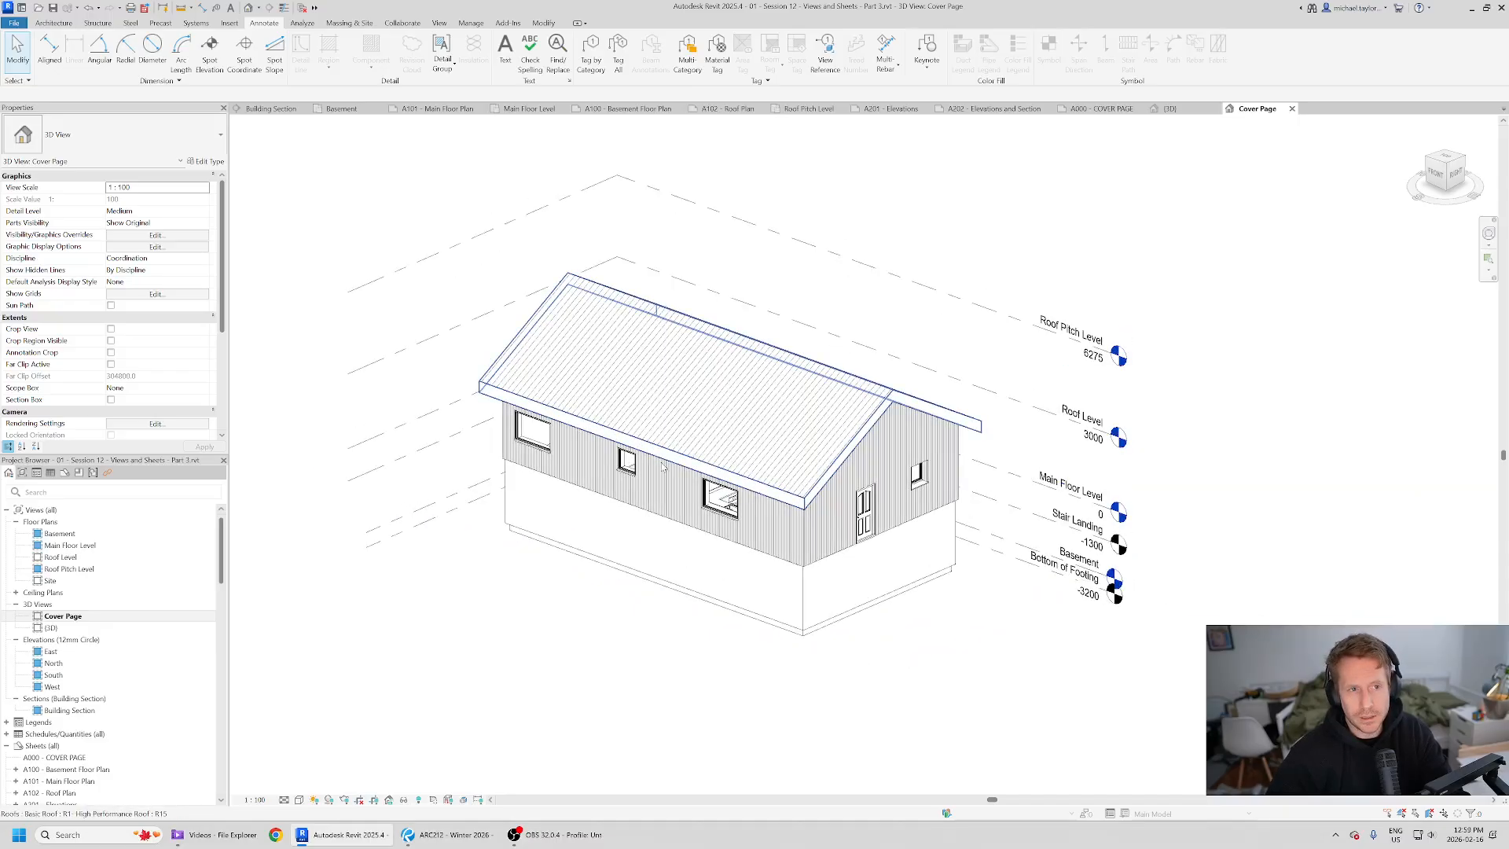
key(alt+Tab)
key(alt+Tab)
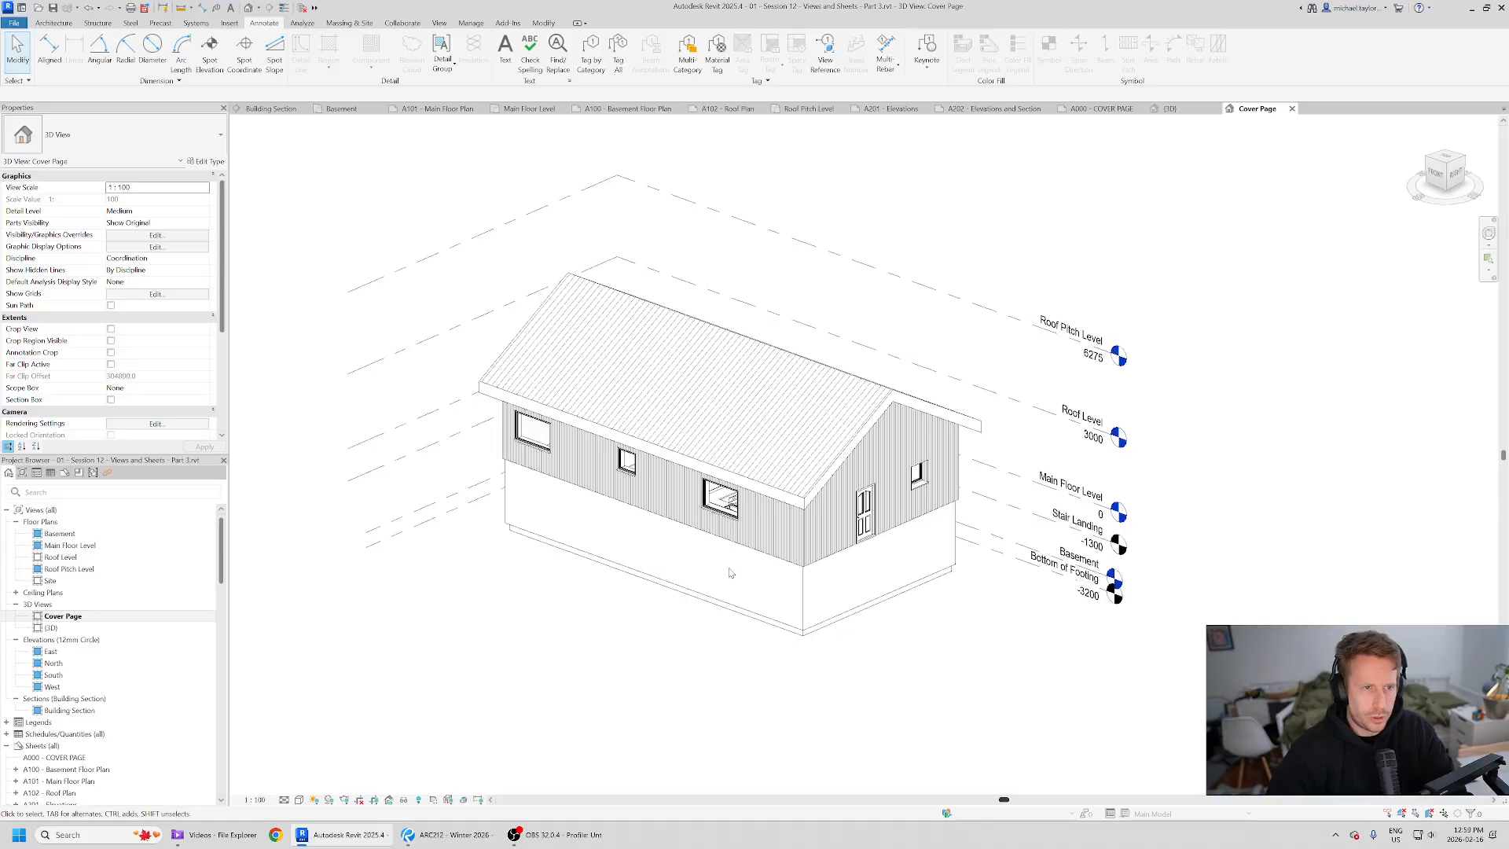
- Hide the Levels annotation category in the Cover Page view's visibility/graphics overrides
click(440, 23)
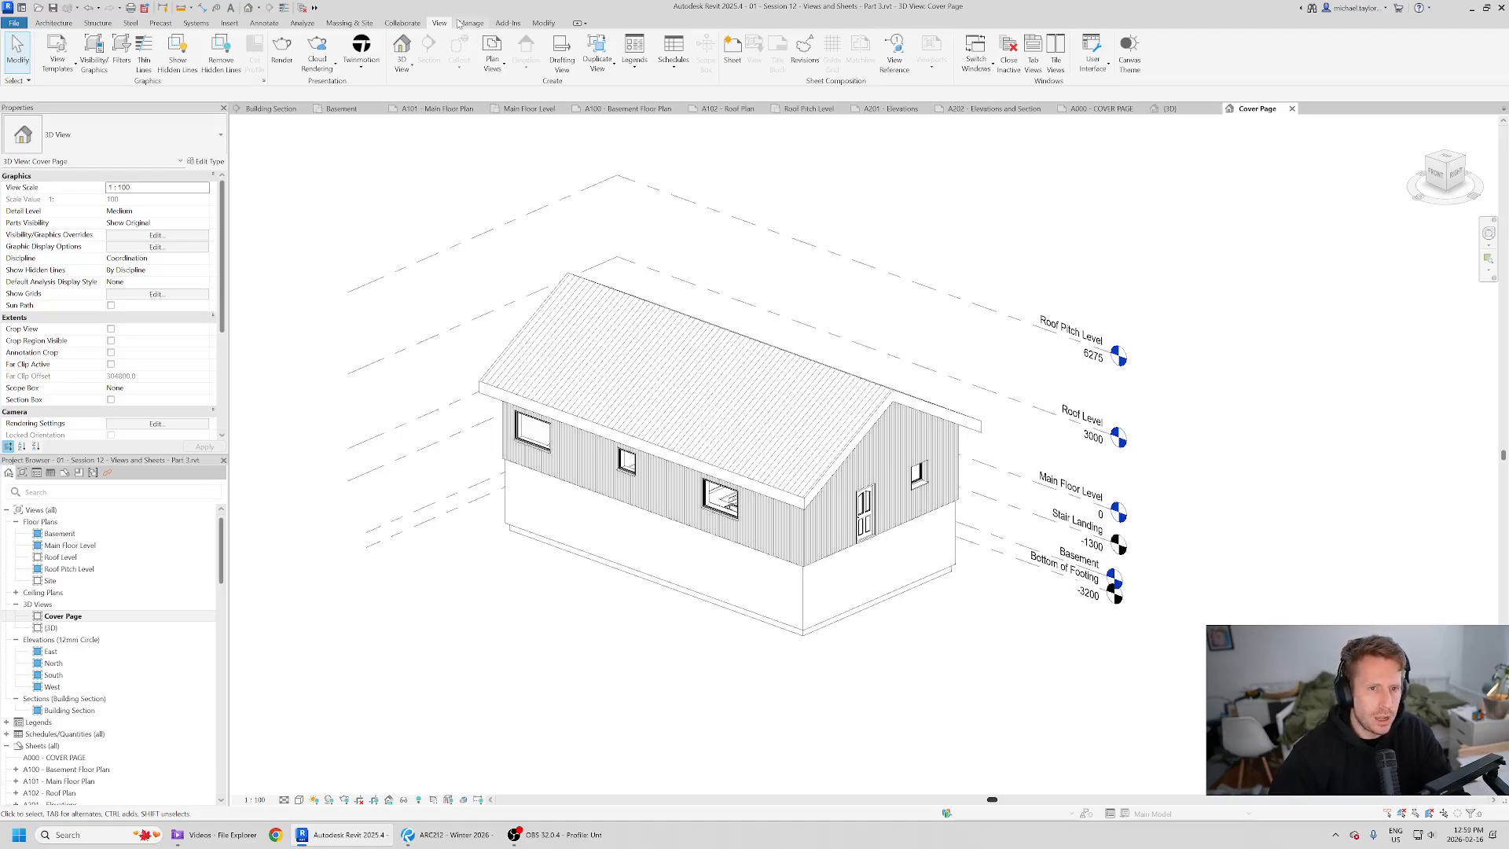
click(101, 71)
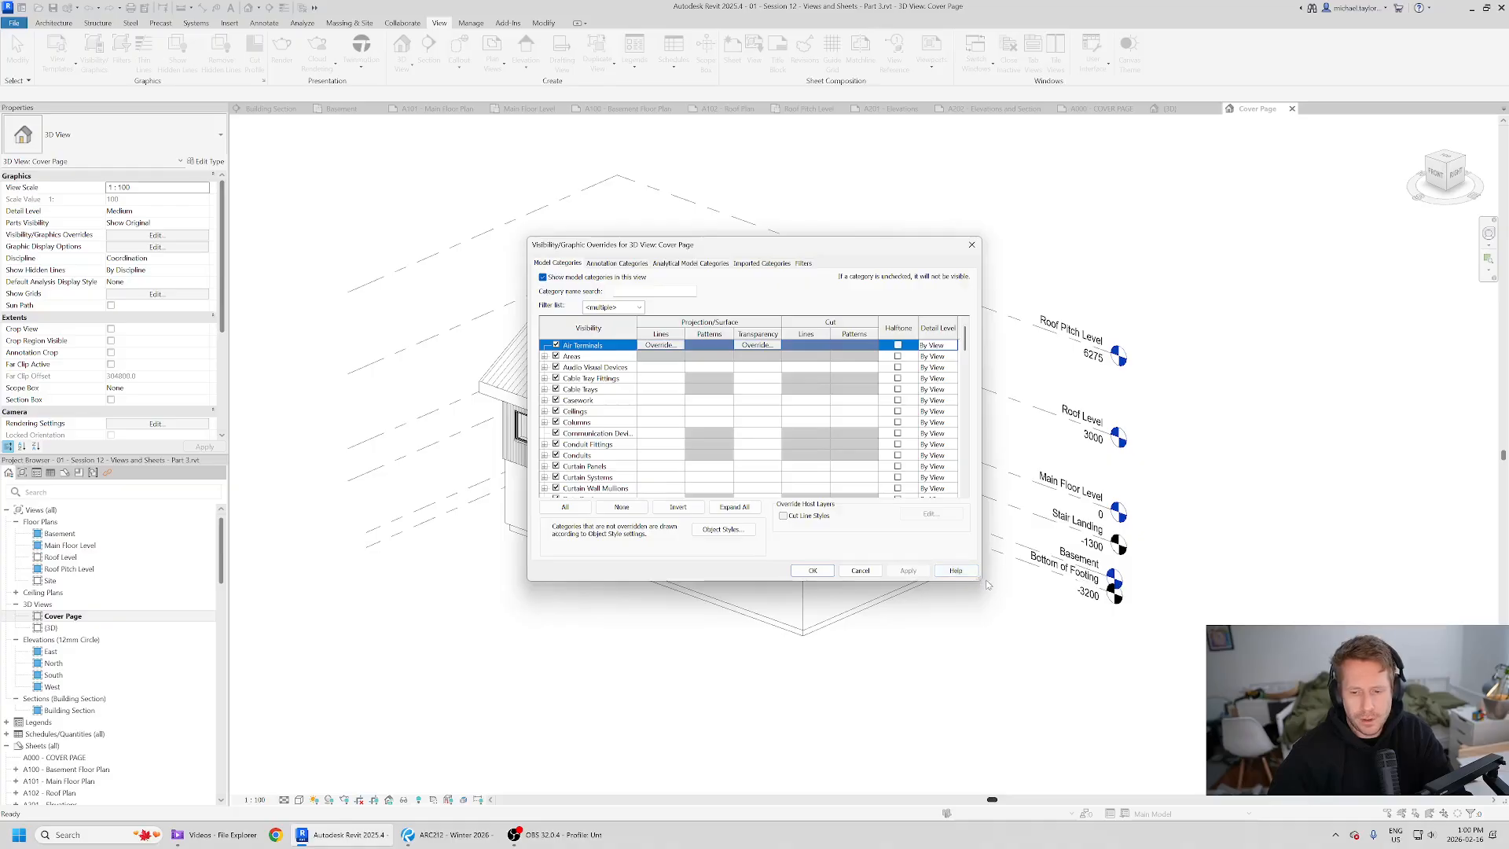
drag(980, 580, 1116, 678)
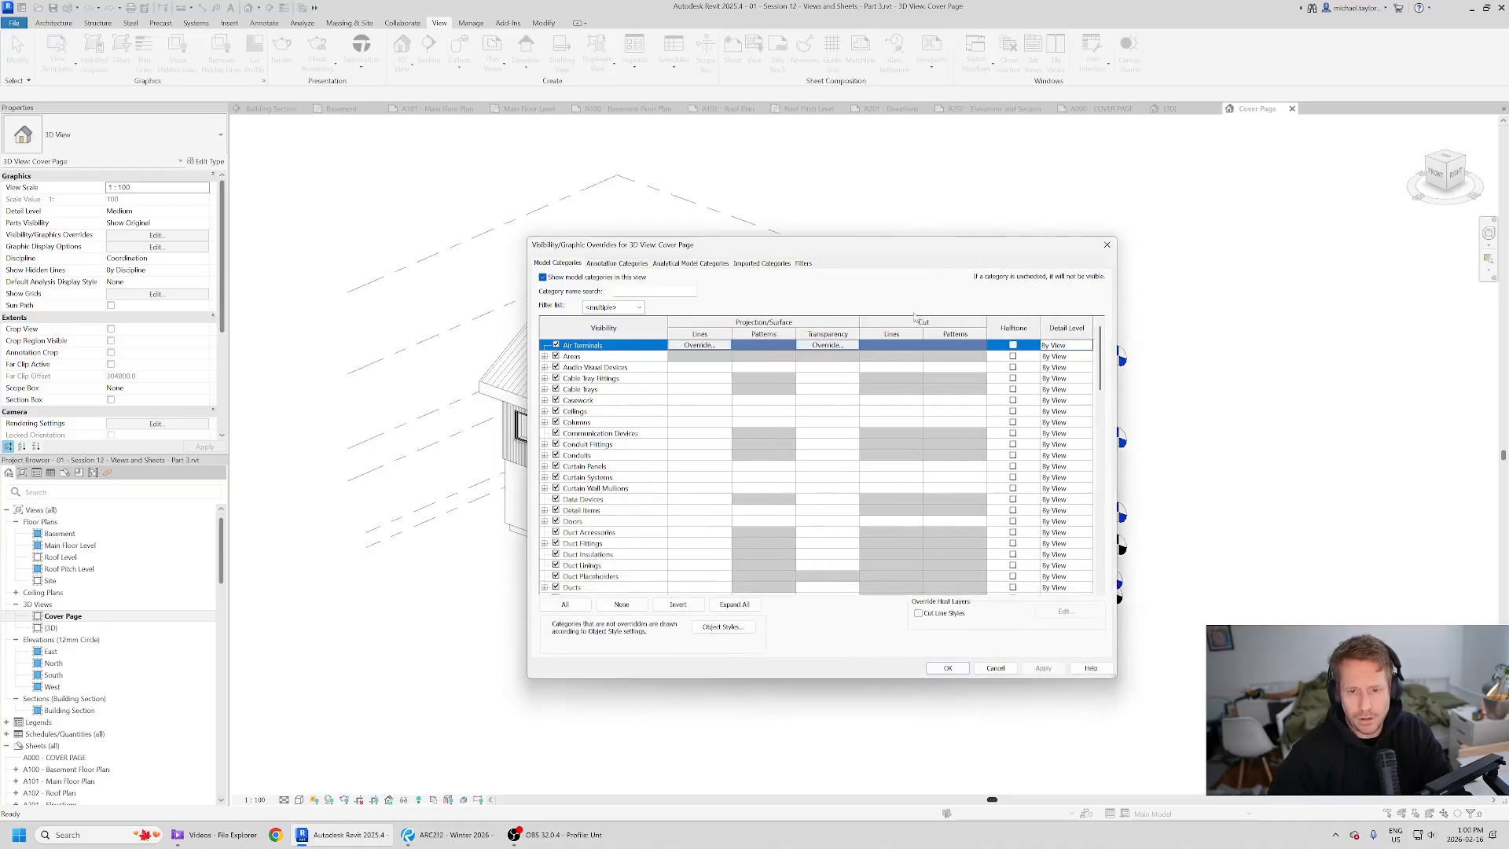
drag(922, 249, 815, 281)
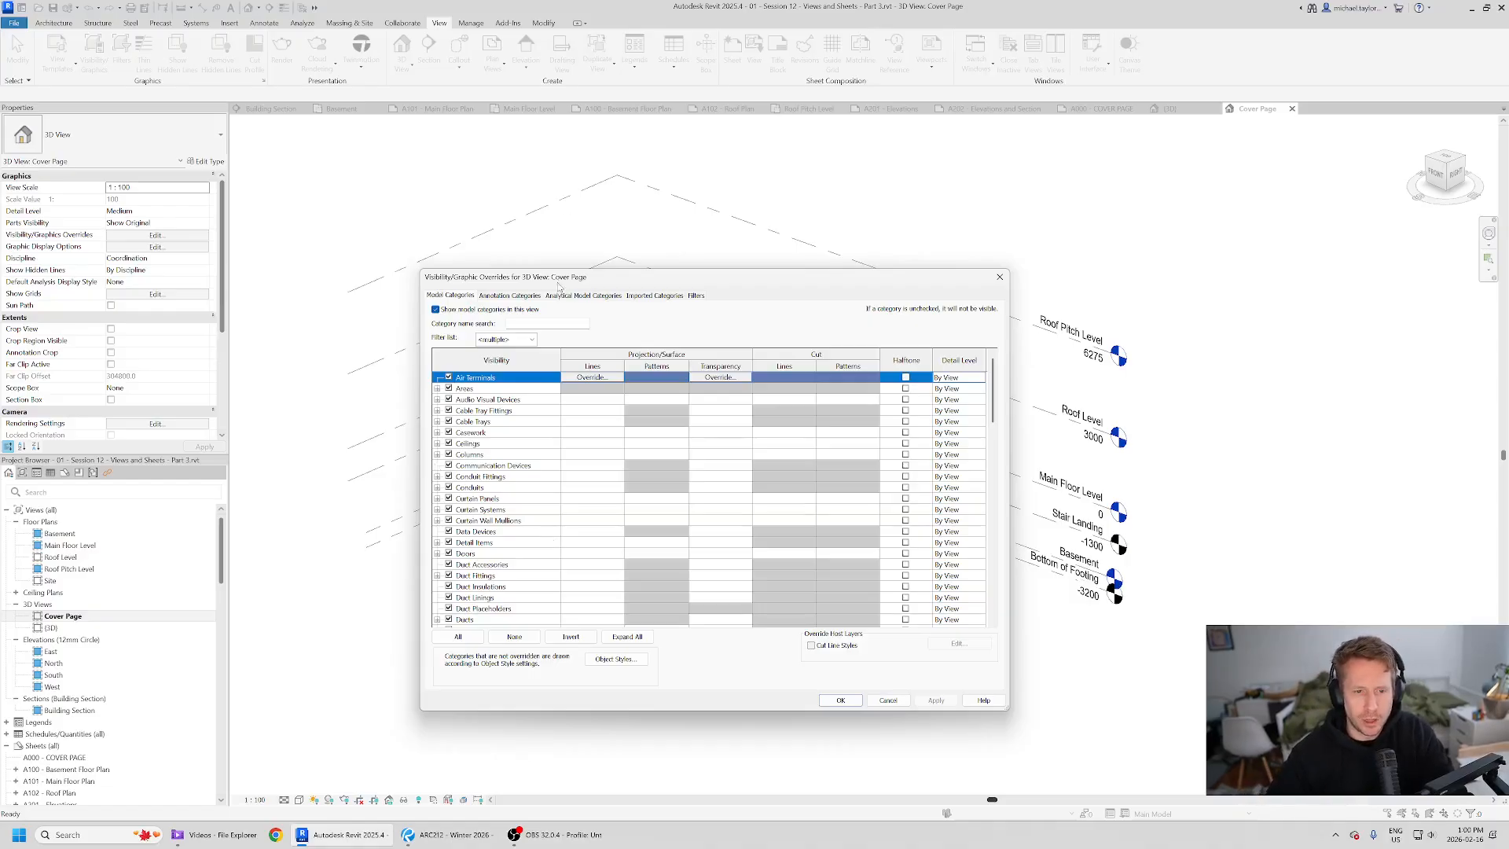
click(517, 296)
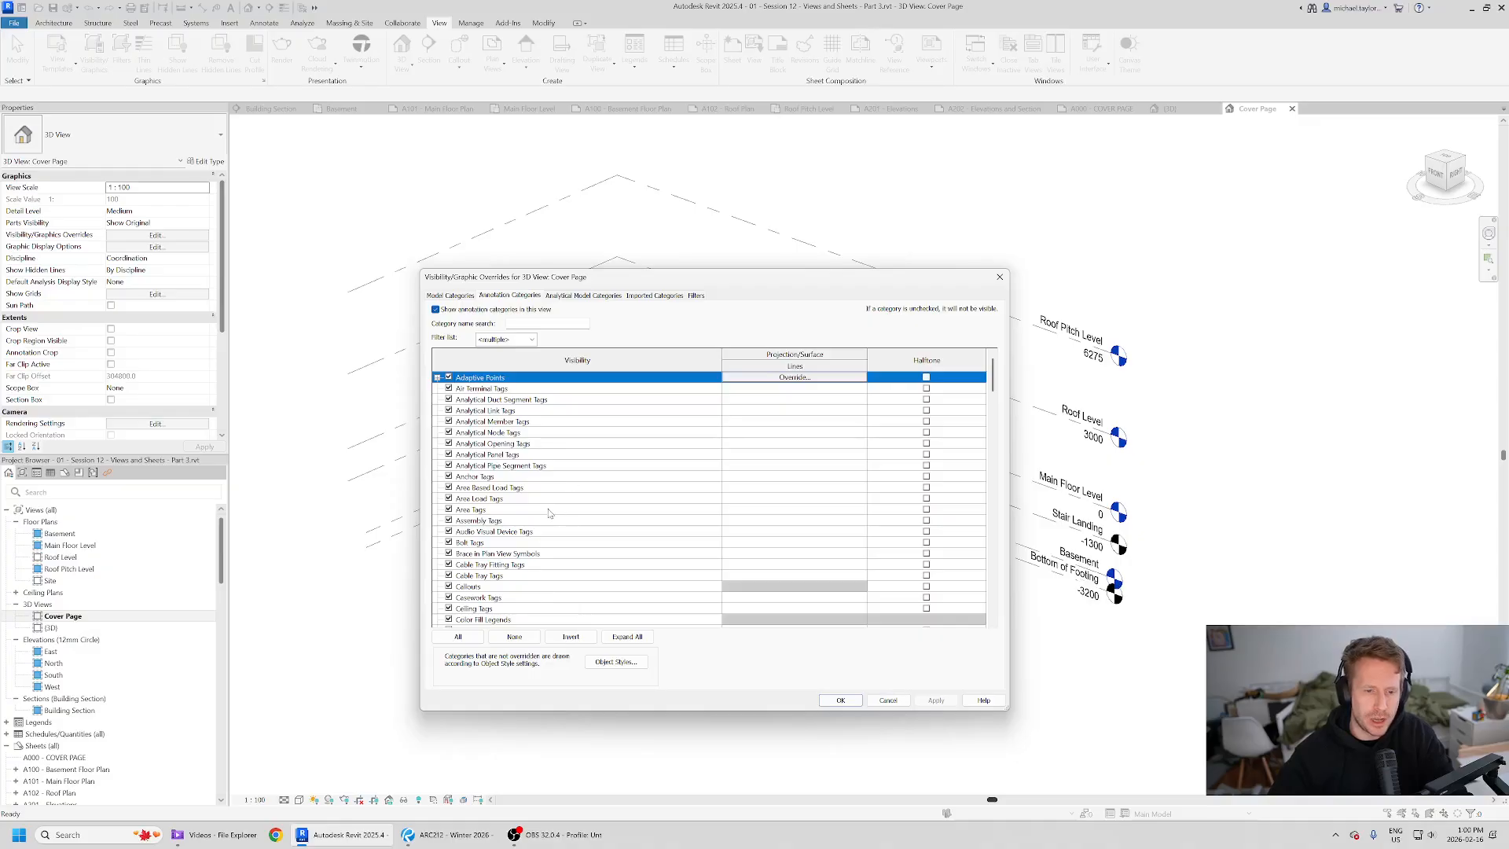
scroll(550, 526, down, 10)
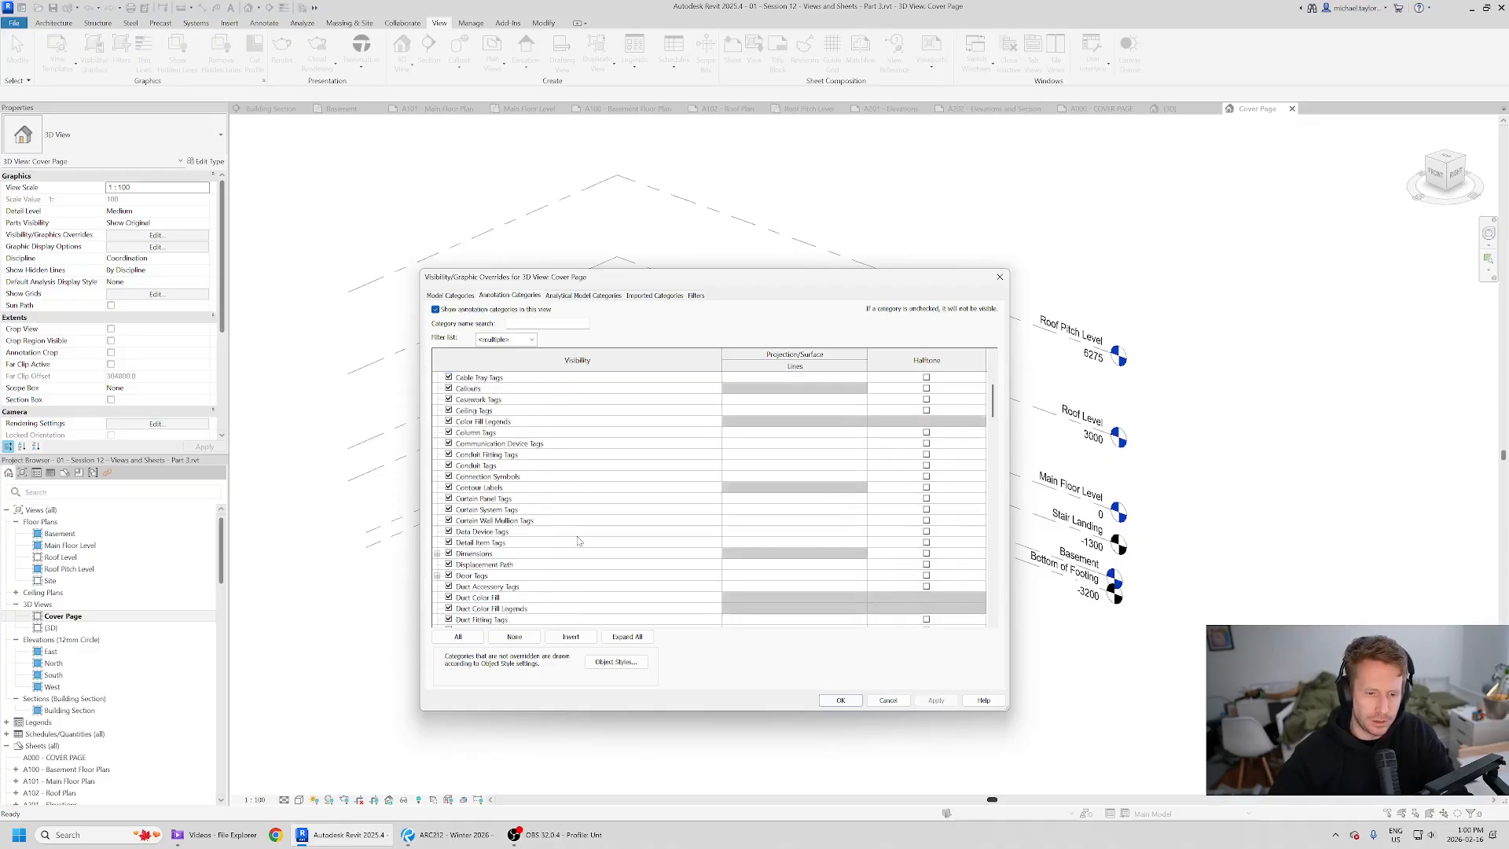
scroll(578, 541, down, 7)
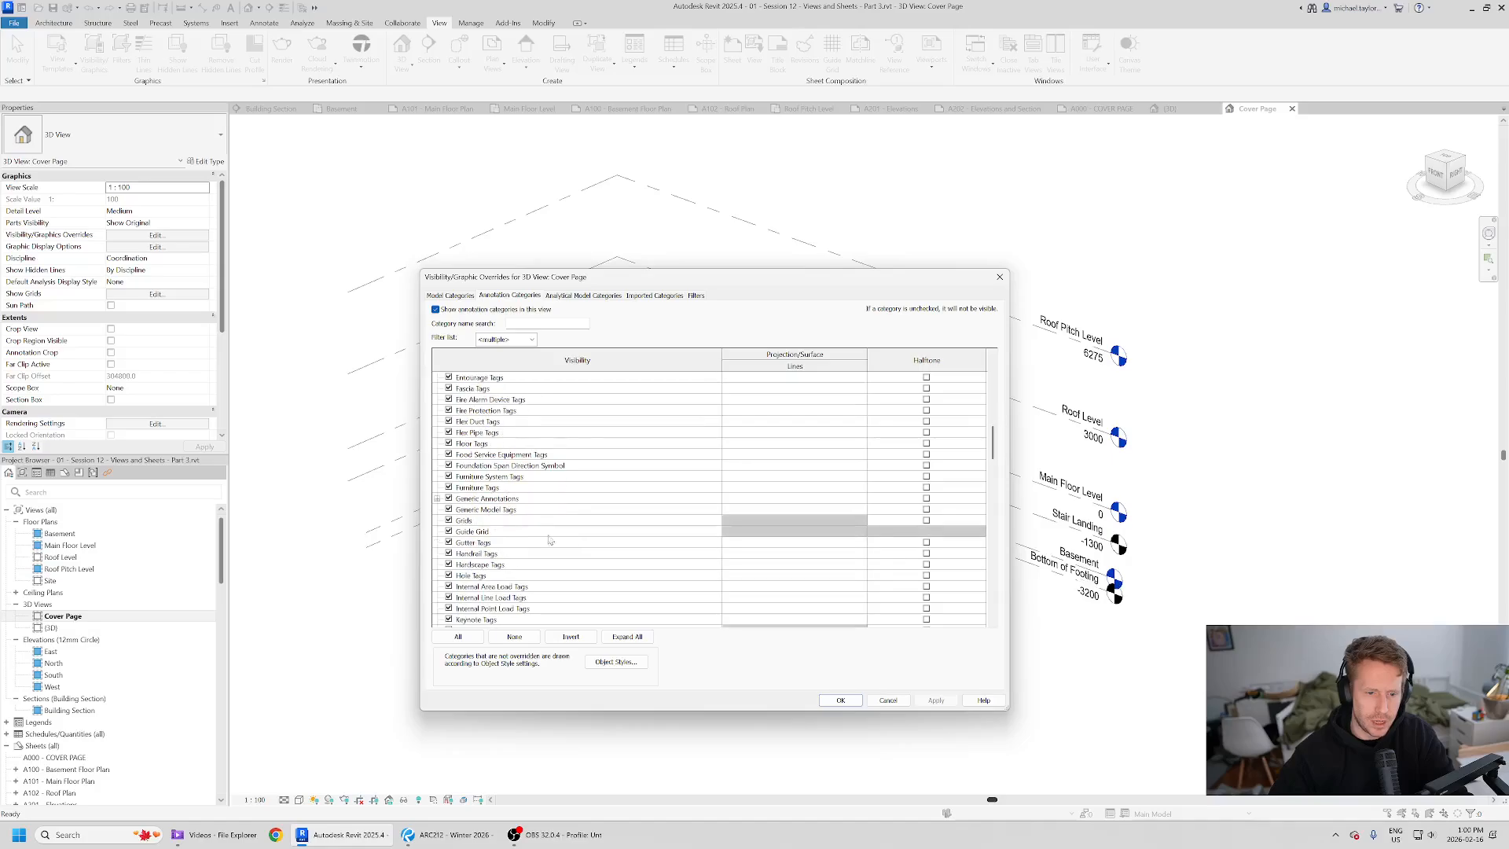
scroll(512, 564, down, 2)
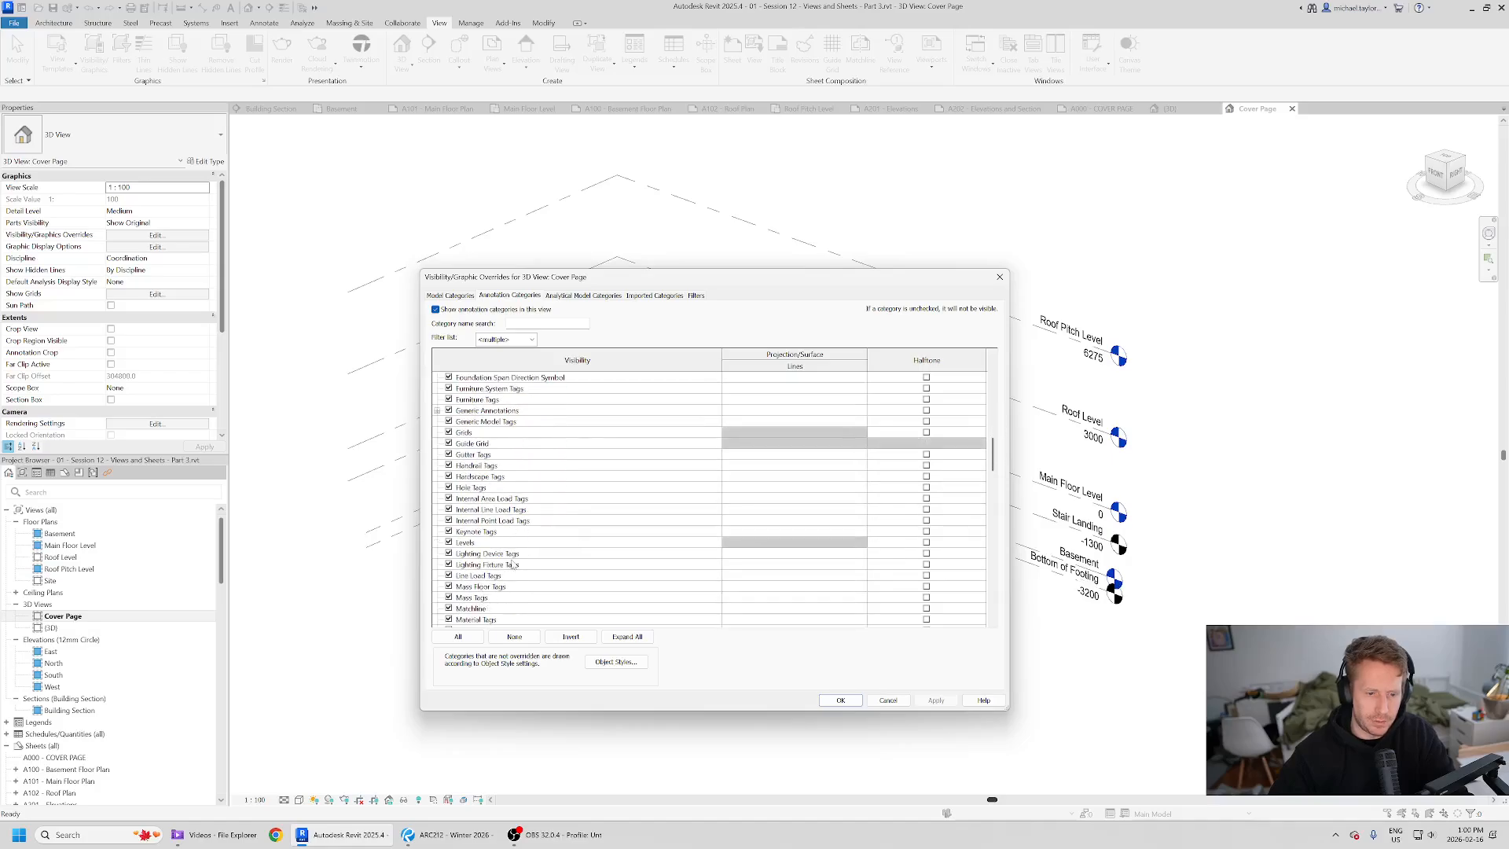
click(449, 543)
click(840, 700)
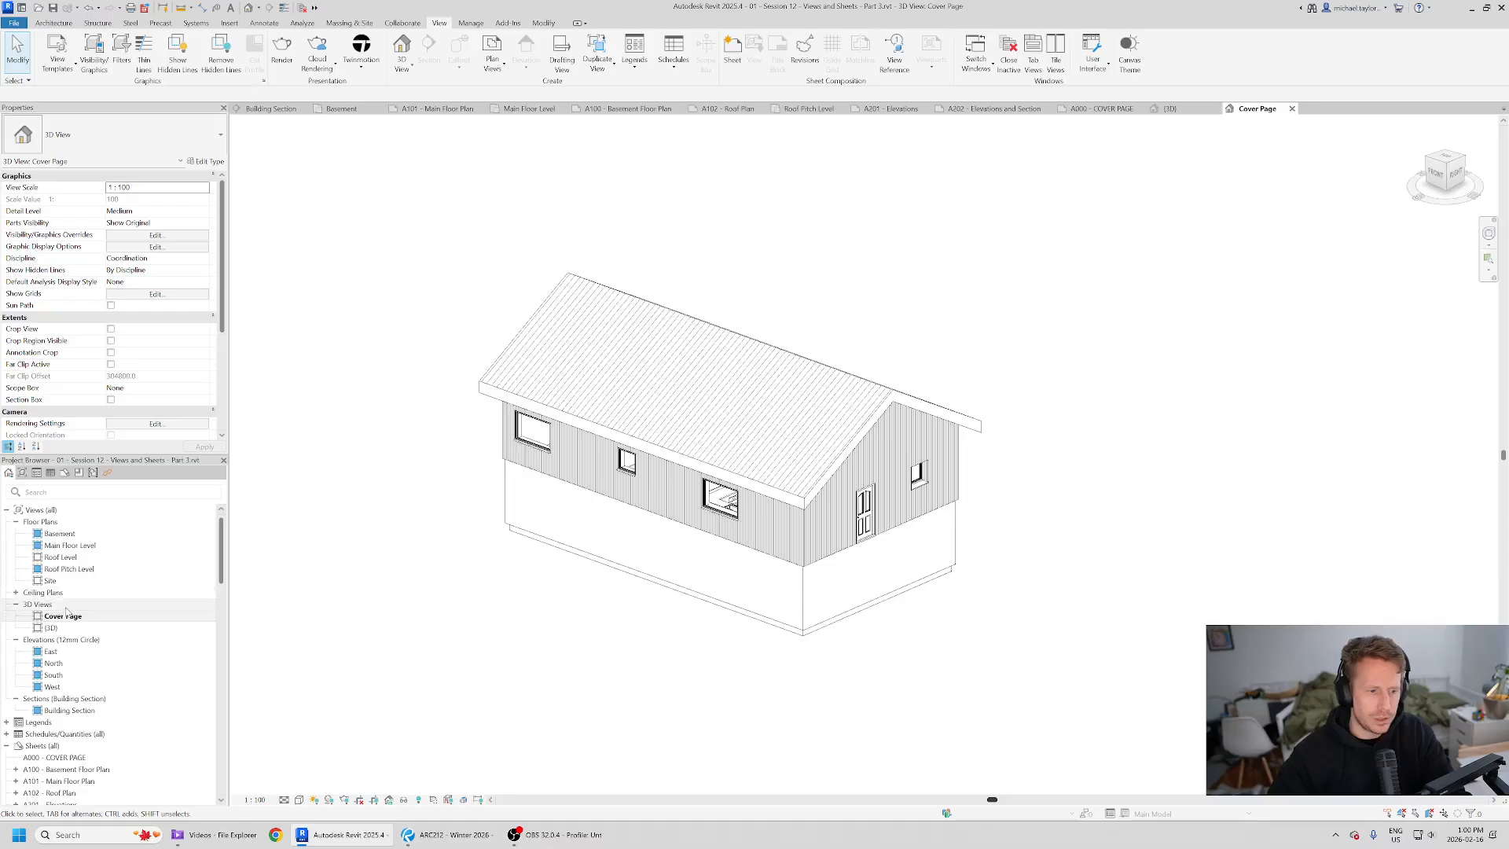
- Place the Cover Page 3D view onto the A000 - COVER PAGE sheet
click(1102, 110)
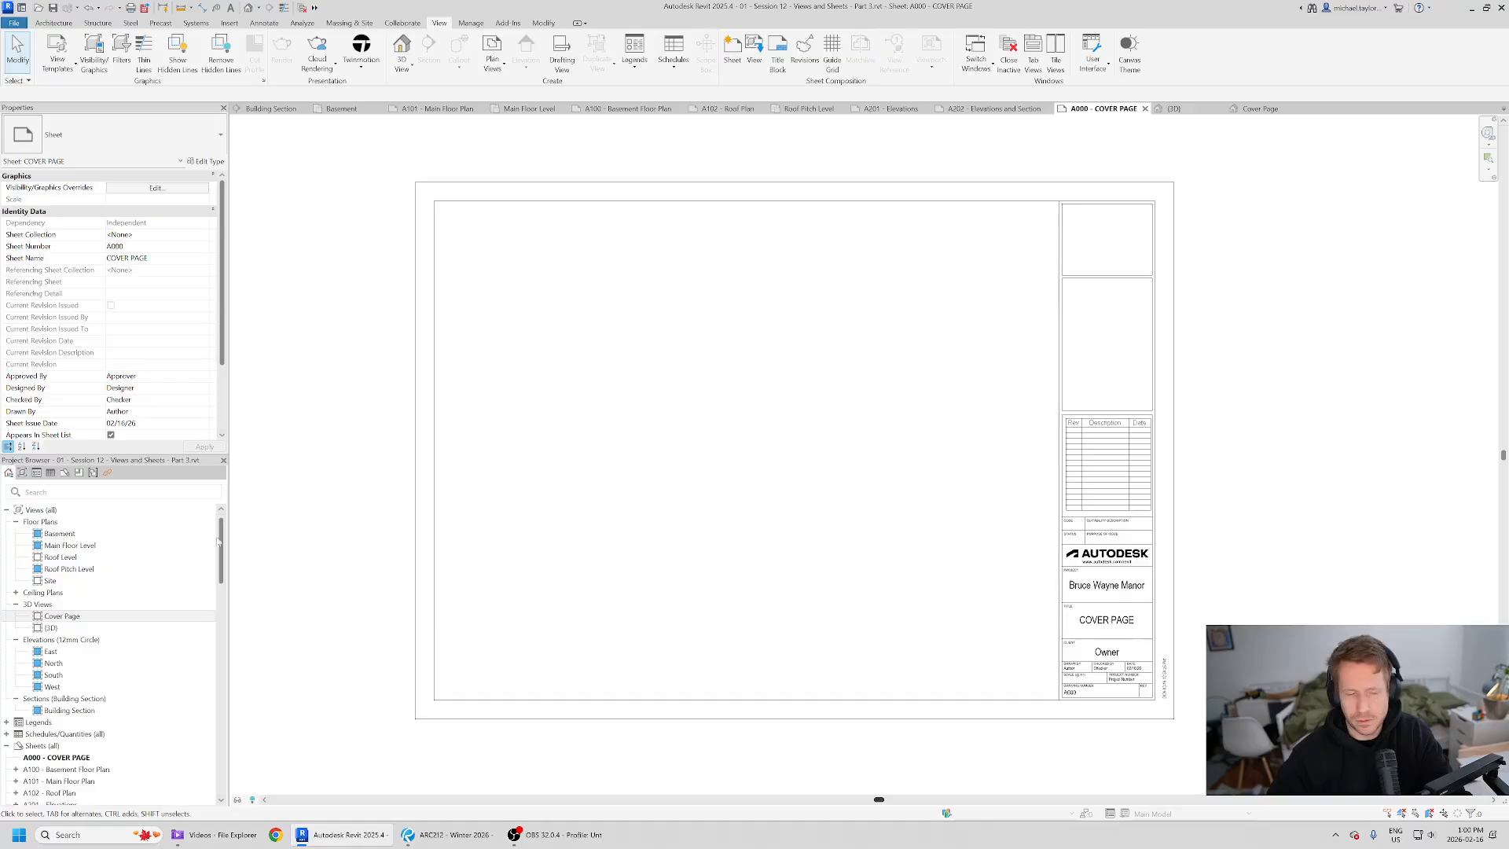
drag(62, 616, 822, 428)
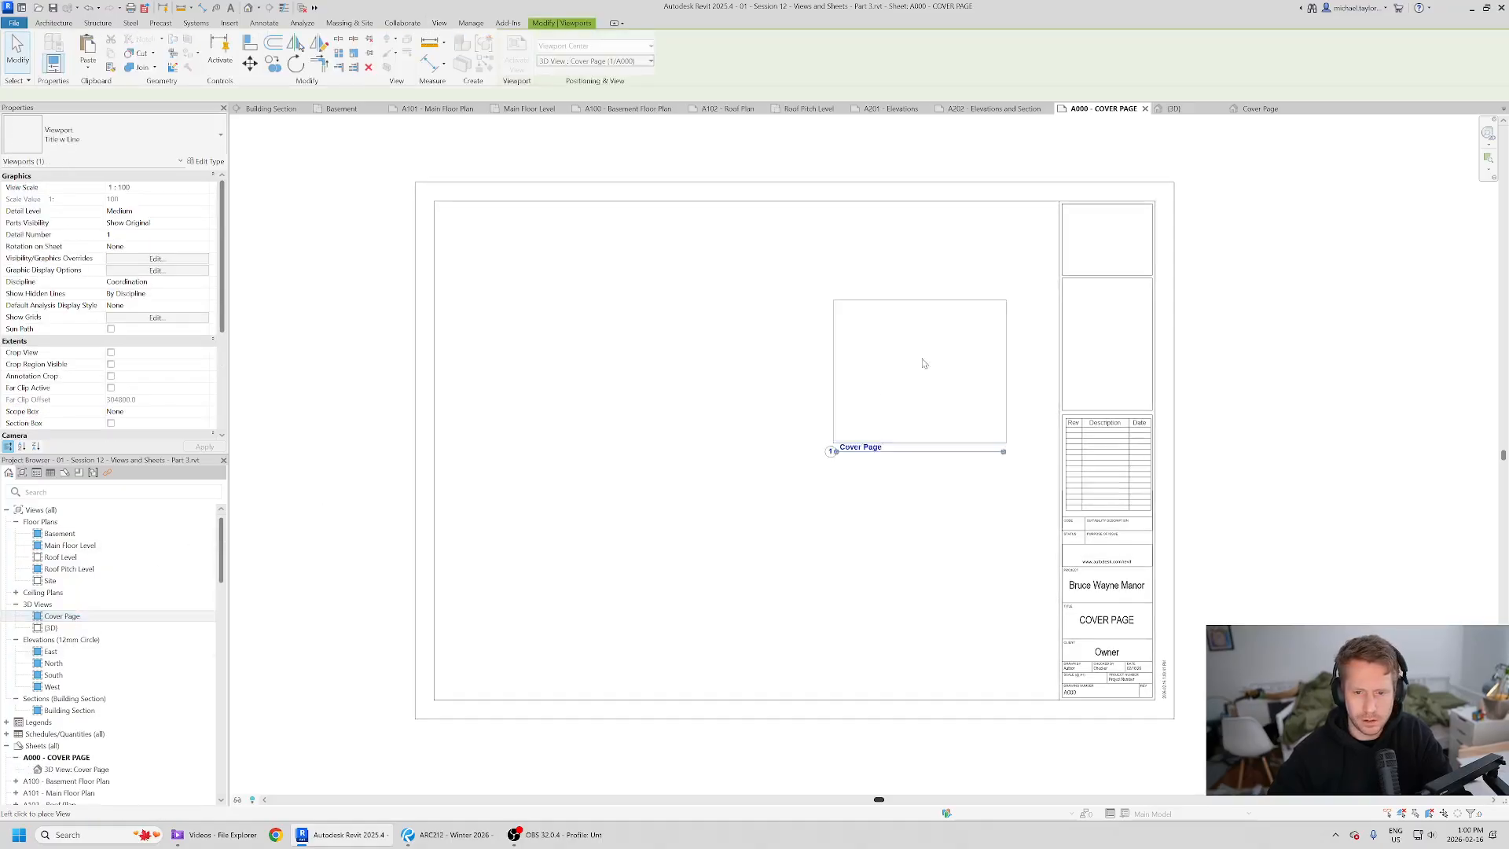
- Set the Cover Page viewport's view scale to 1:50
click(924, 364)
scroll(1003, 389, up, 2)
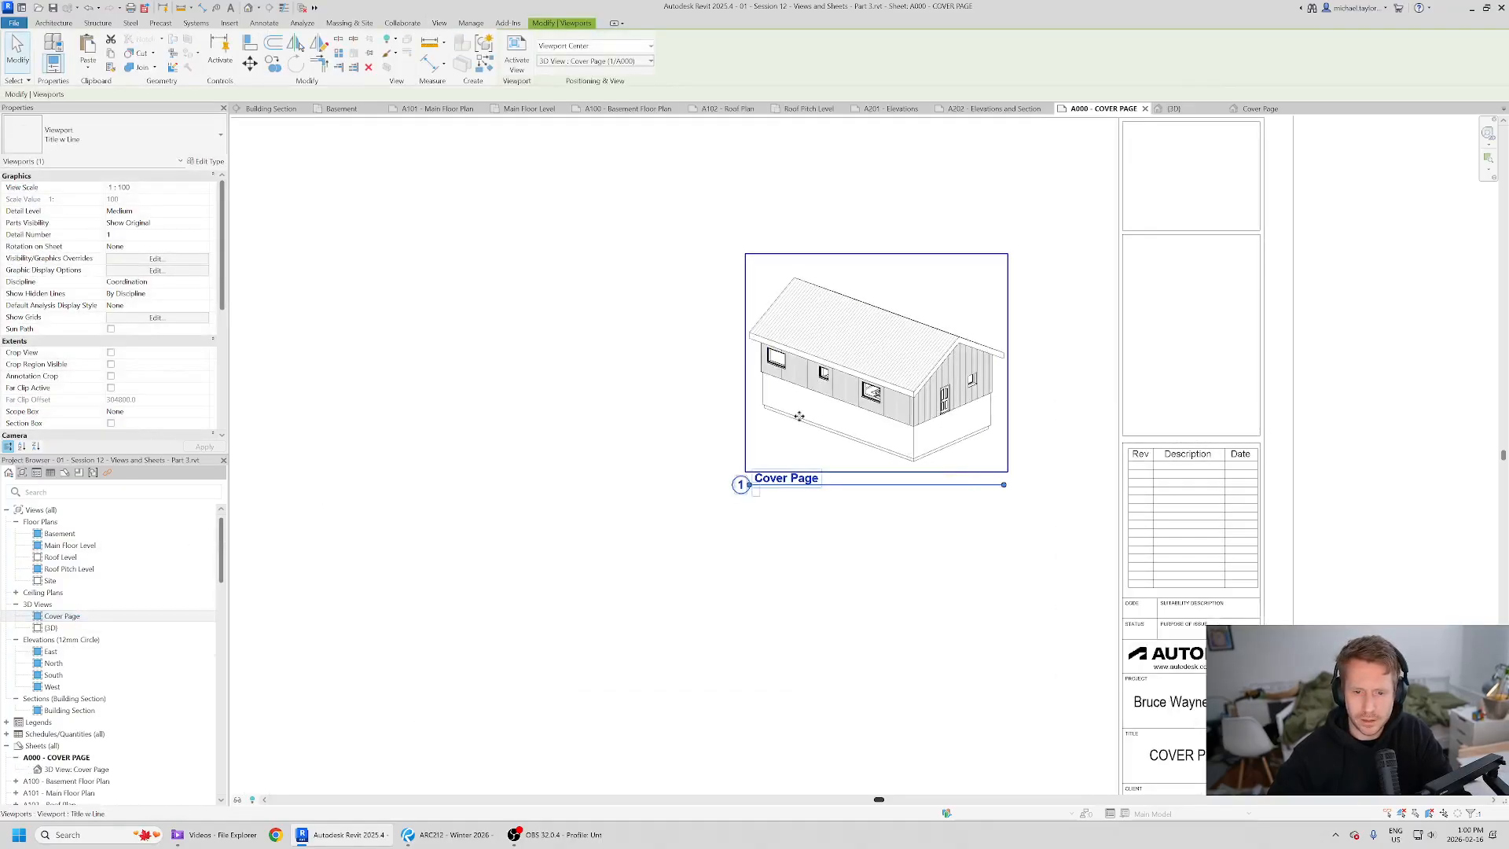
click(606, 623)
click(1002, 484)
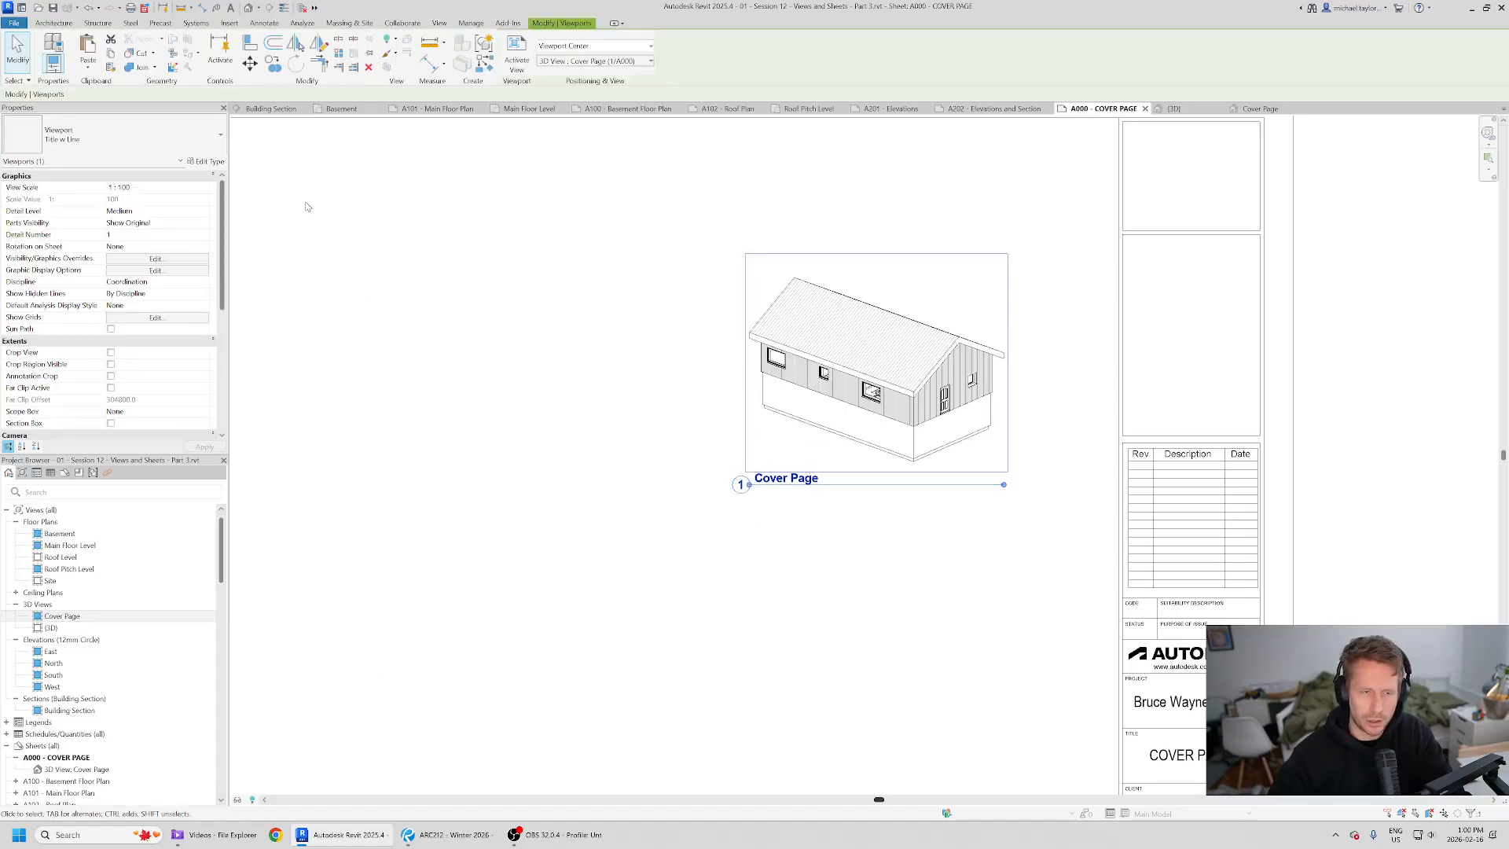
click(206, 188)
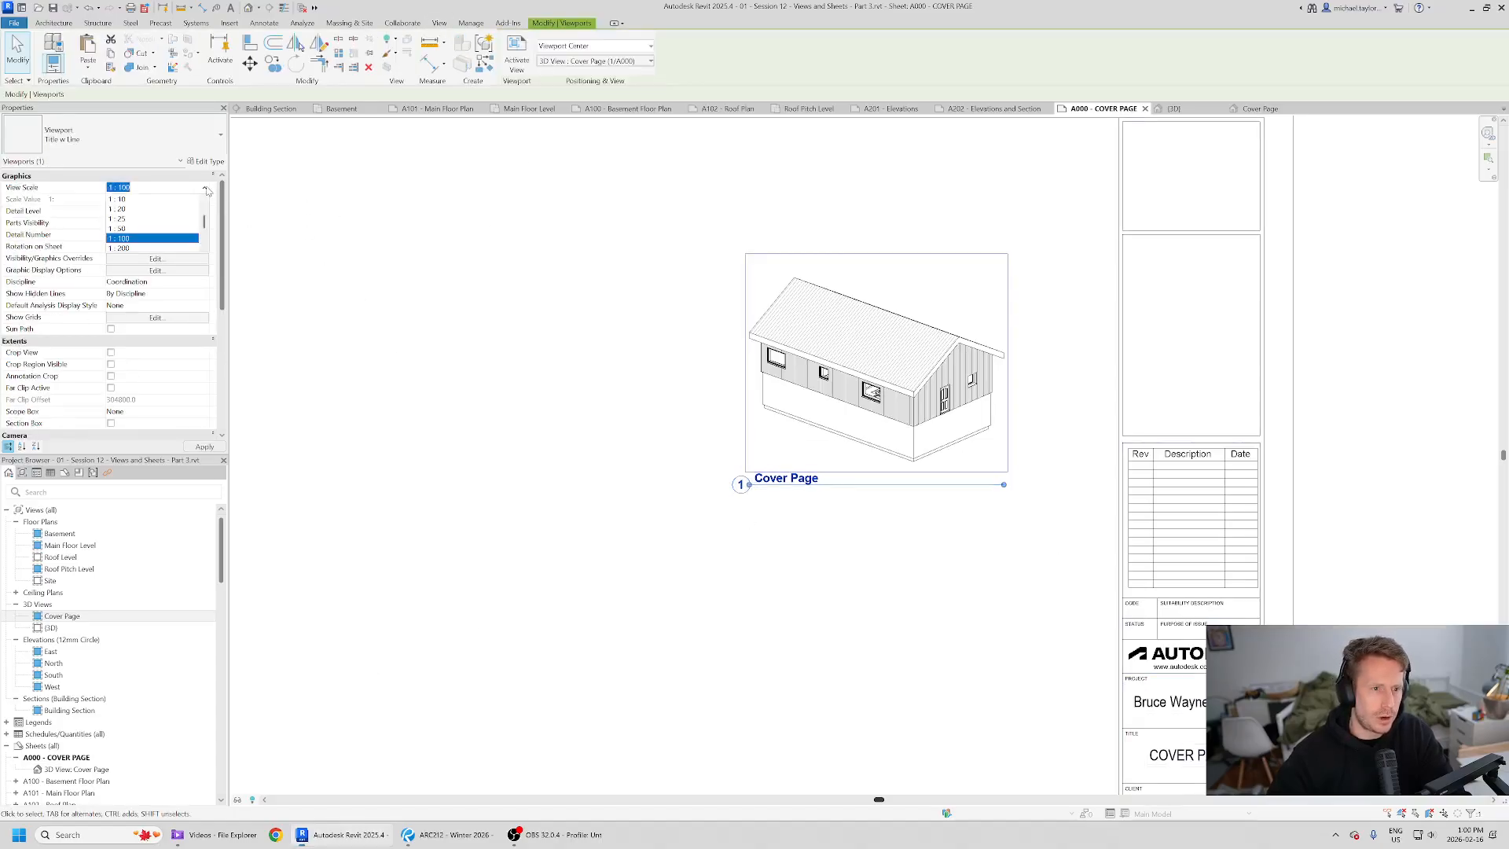
click(143, 229)
scroll(788, 318, down, 3)
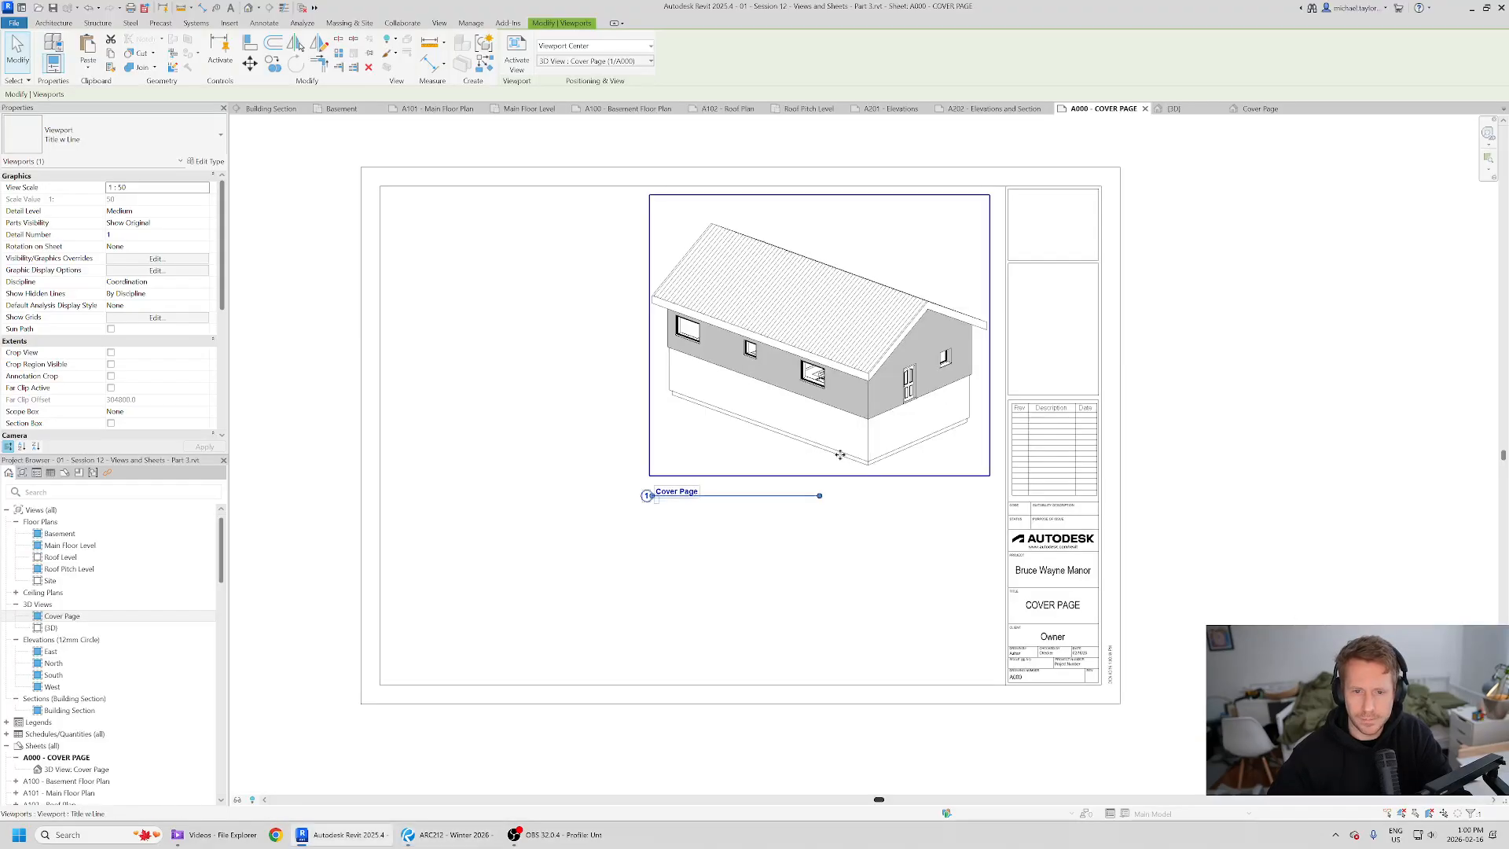
scroll(833, 453, up, 2)
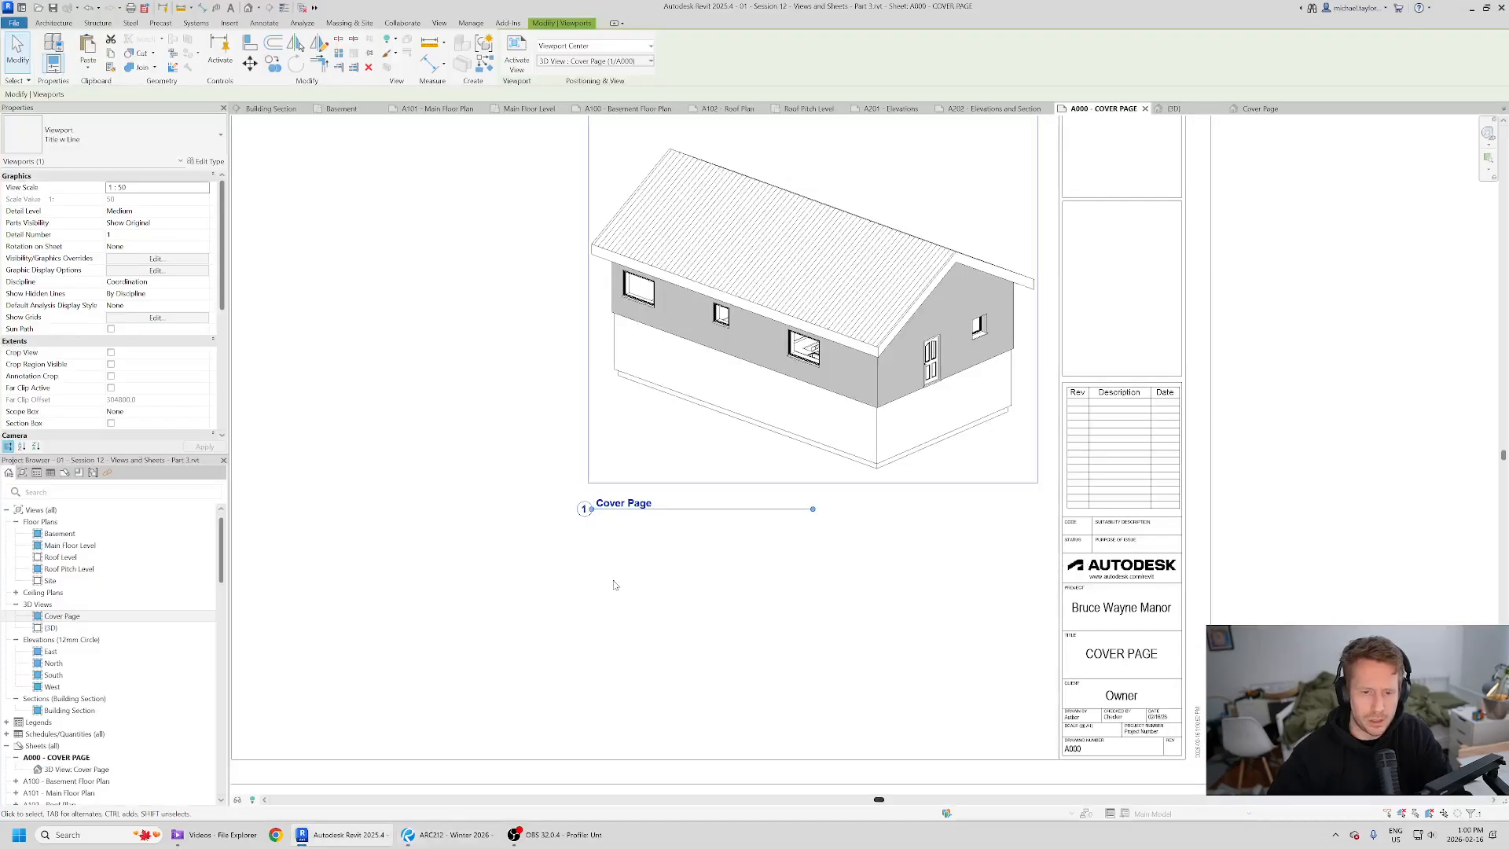
- Change the viewport type to No Title and move the viewport on the sheet
click(201, 147)
click(70, 226)
click(441, 472)
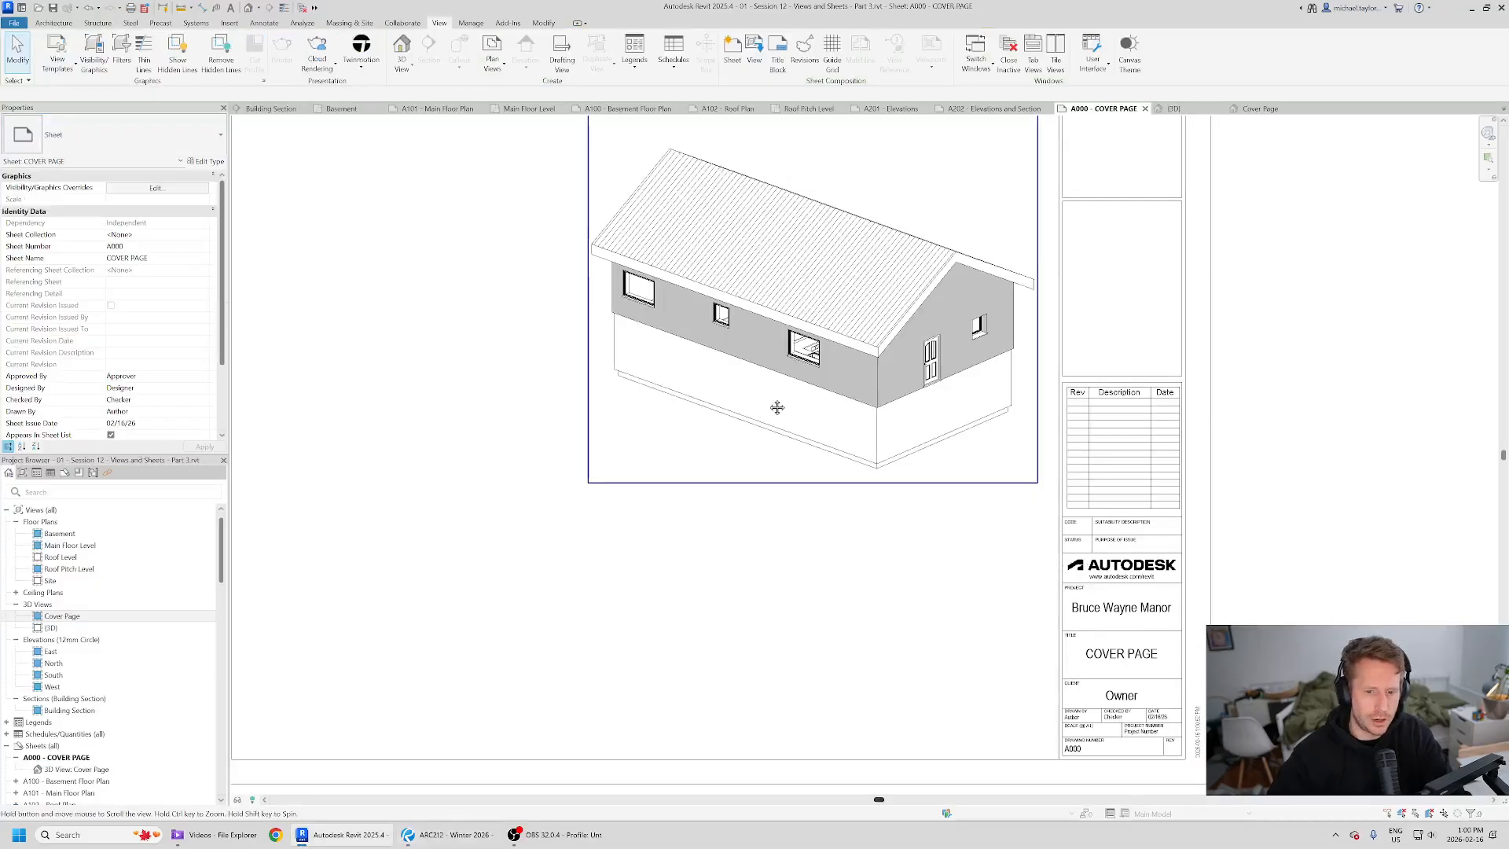
middle_drag(778, 397, 636, 524)
click(495, 526)
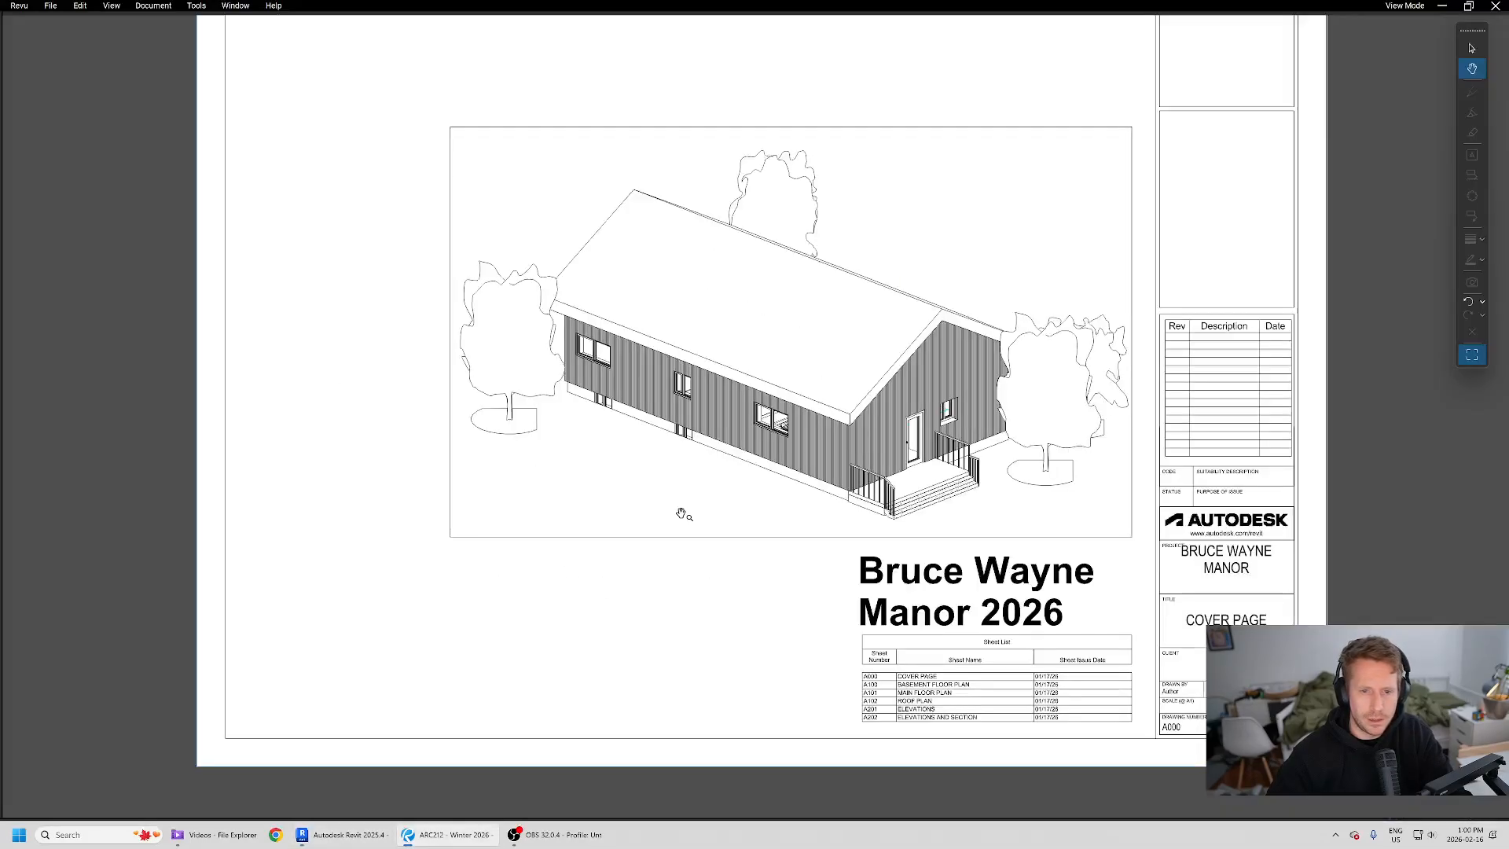
- Compare the sheet layout with the reference PDF cover page
scroll(695, 472, down, 2)
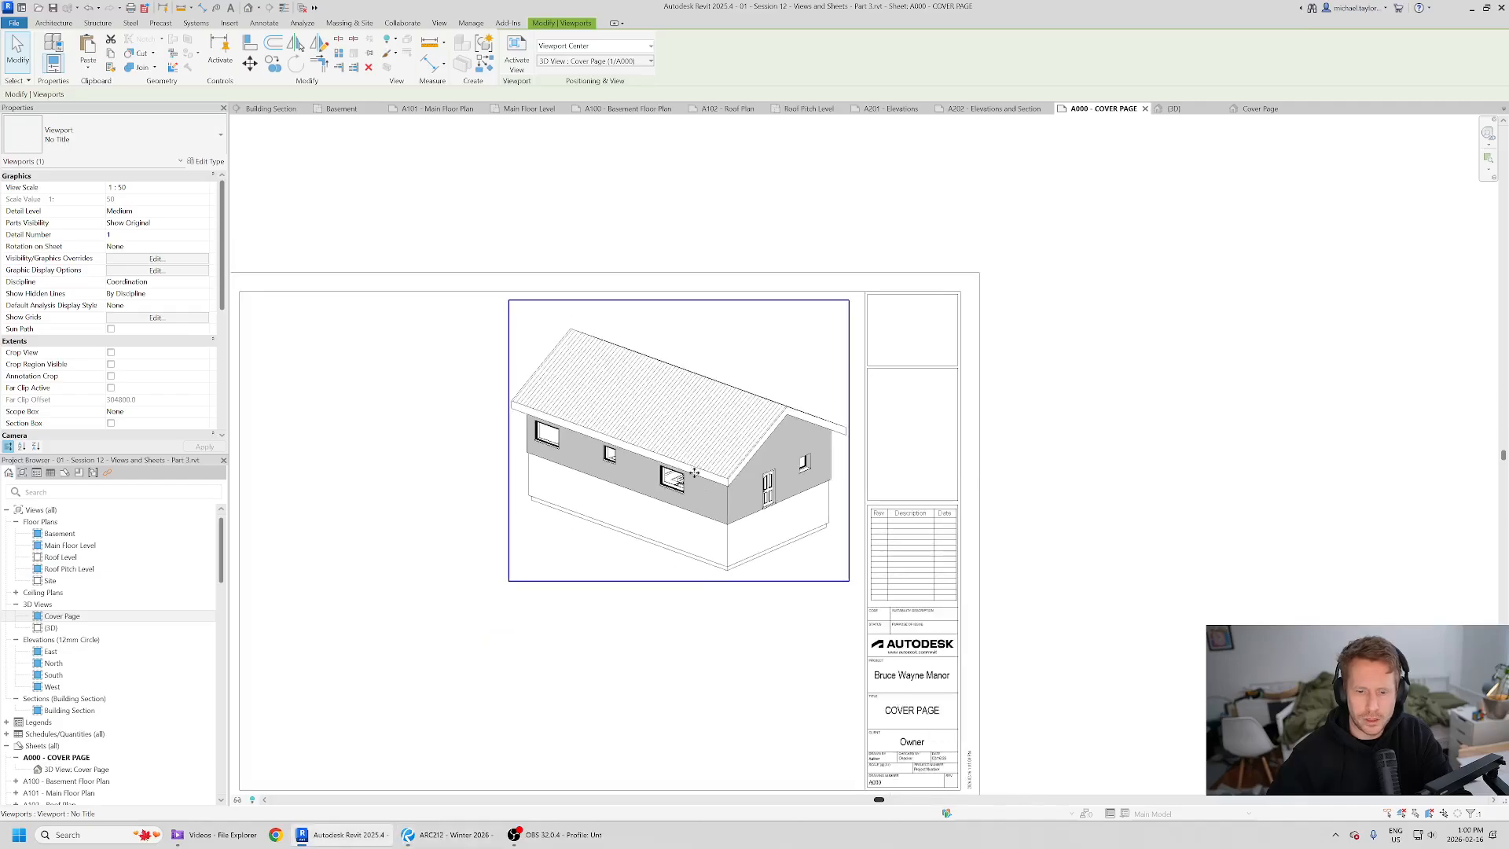
drag(694, 473, 703, 552)
middle_drag(637, 633, 675, 536)
key(alt+Tab)
key(alt+Tab)
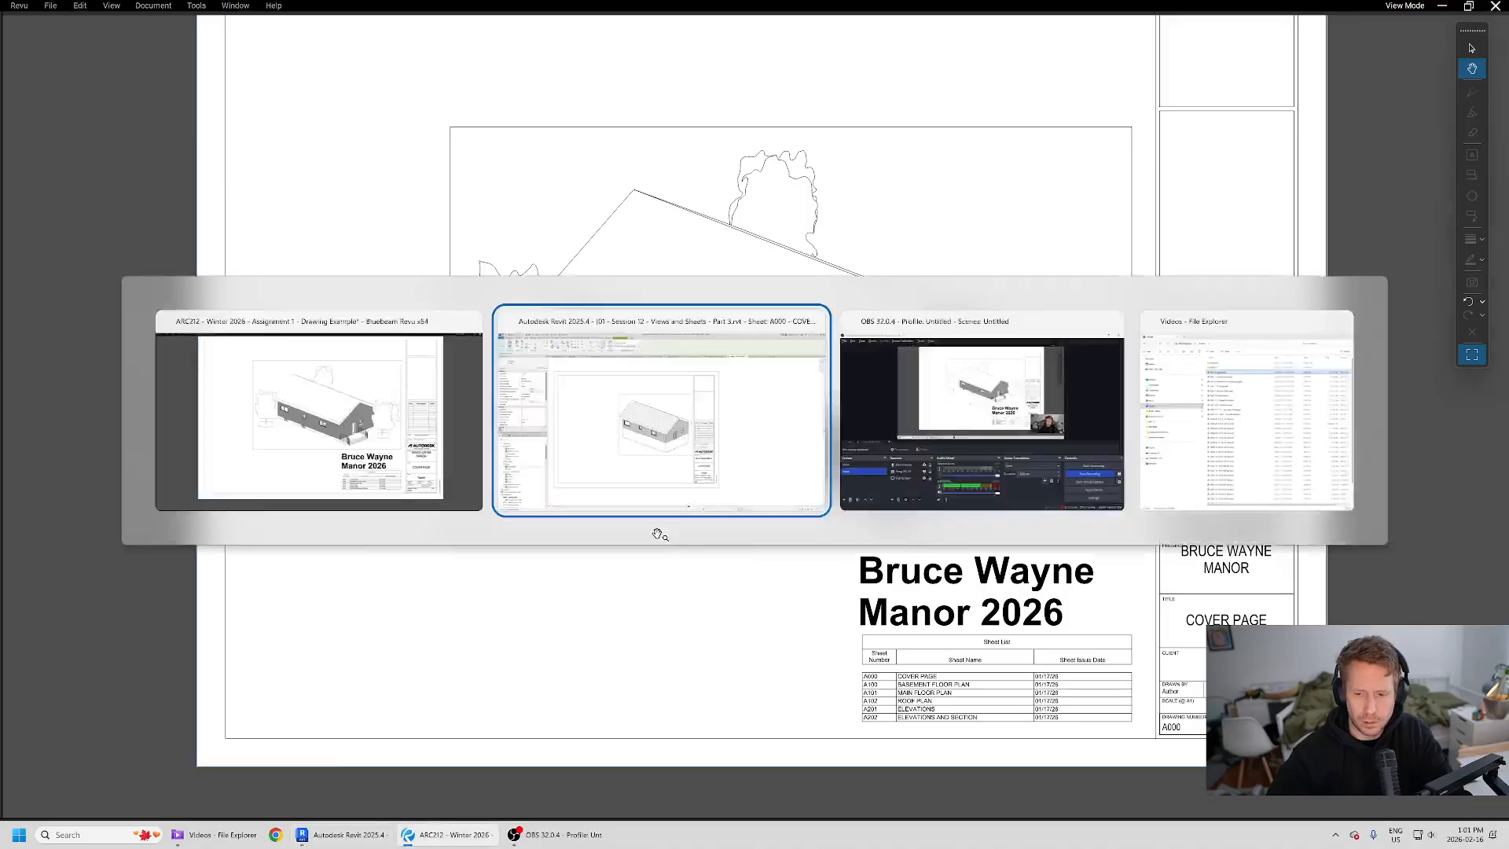
scroll(719, 542, up, 2)
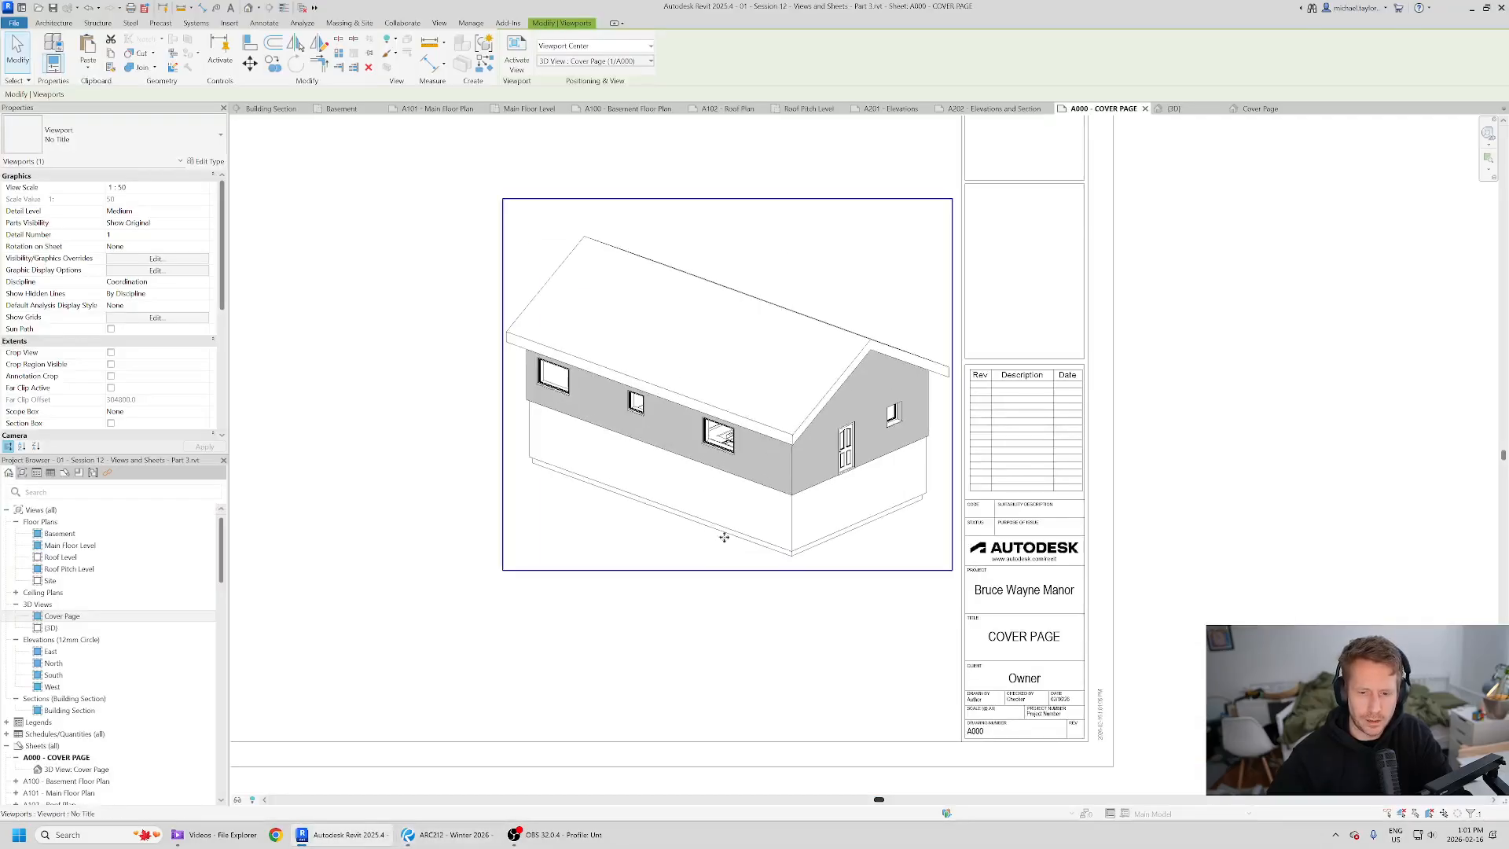
- Activate the view, enable its section box, and raise the box's bottom face to cut off the foundation
double_click(738, 482)
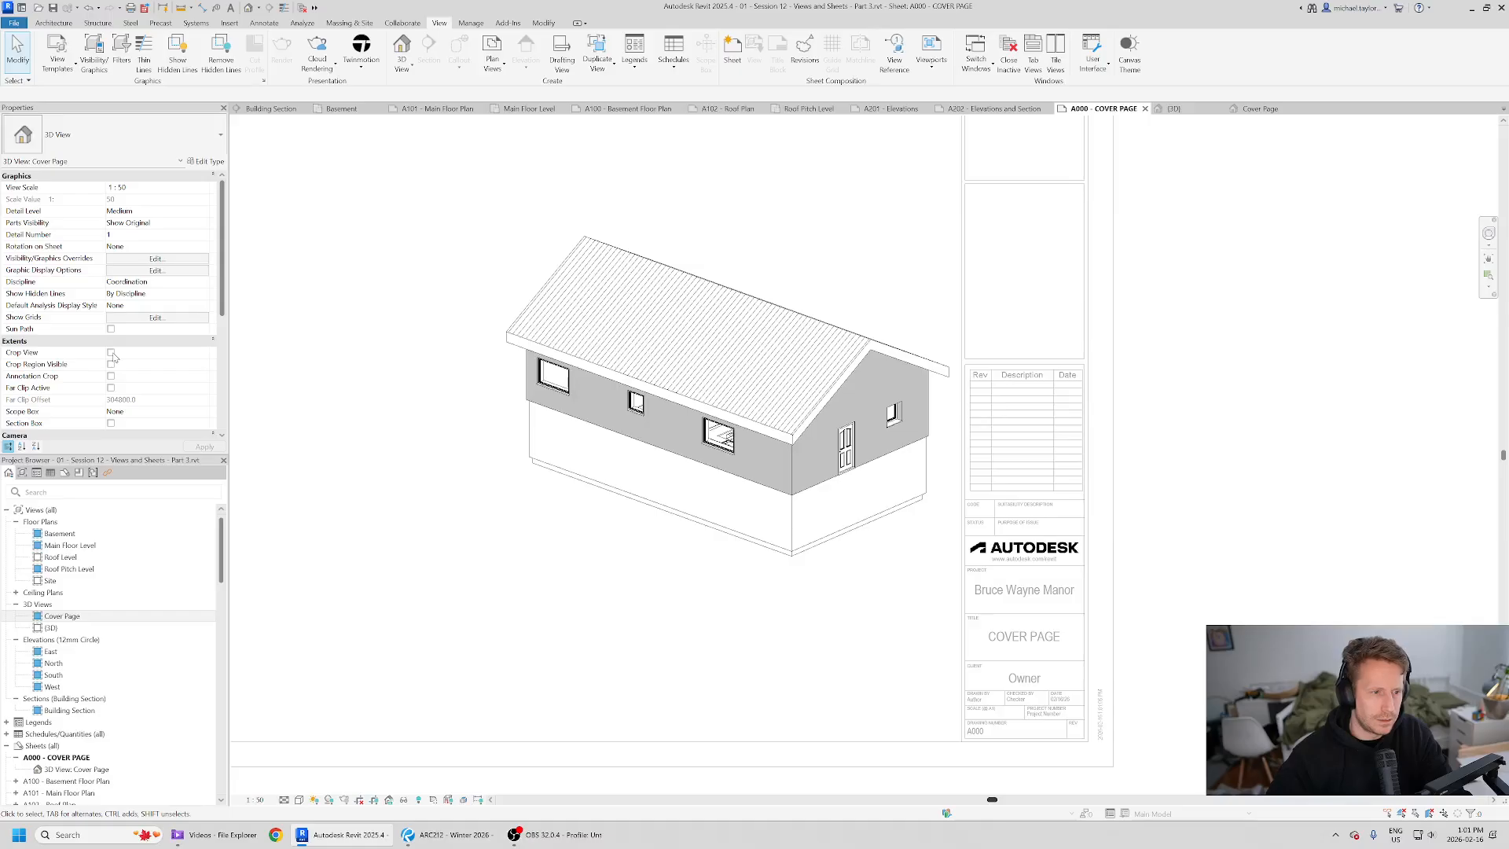
click(111, 423)
click(803, 578)
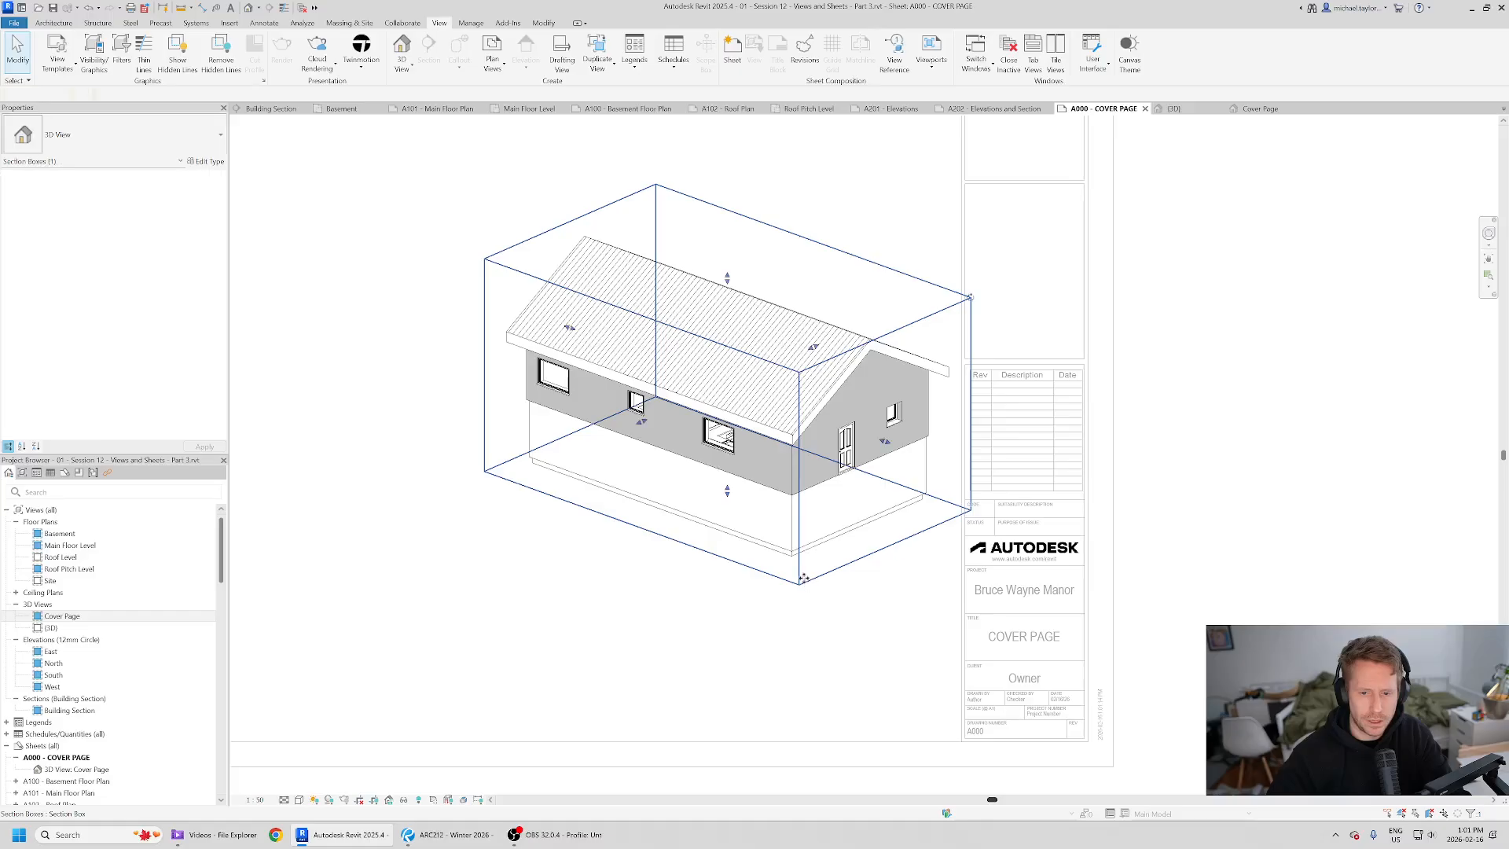
drag(728, 489, 728, 431)
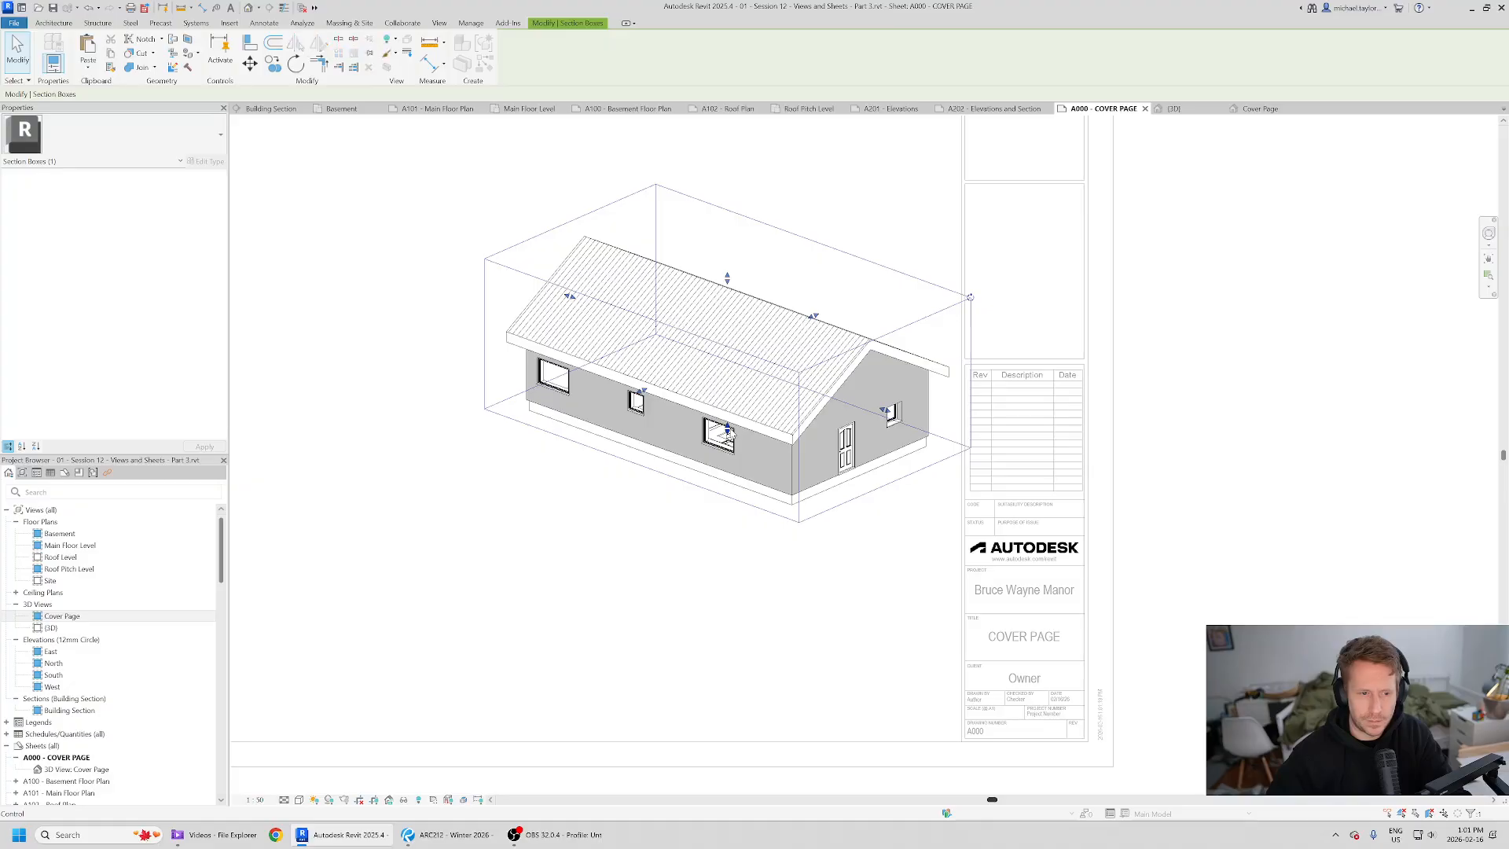
click(1296, 495)
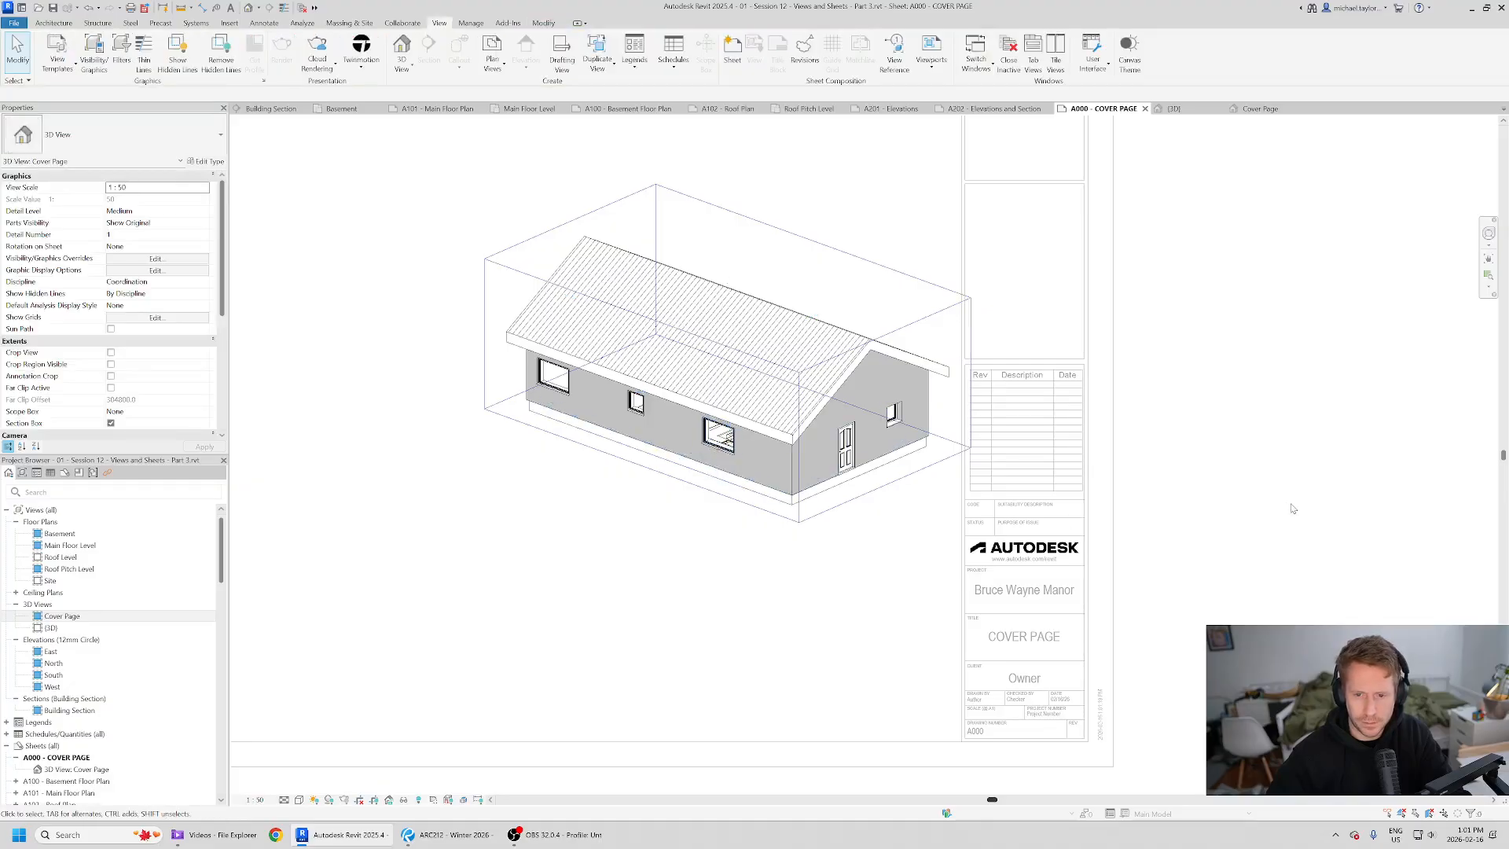
scroll(118, 423, down, 2)
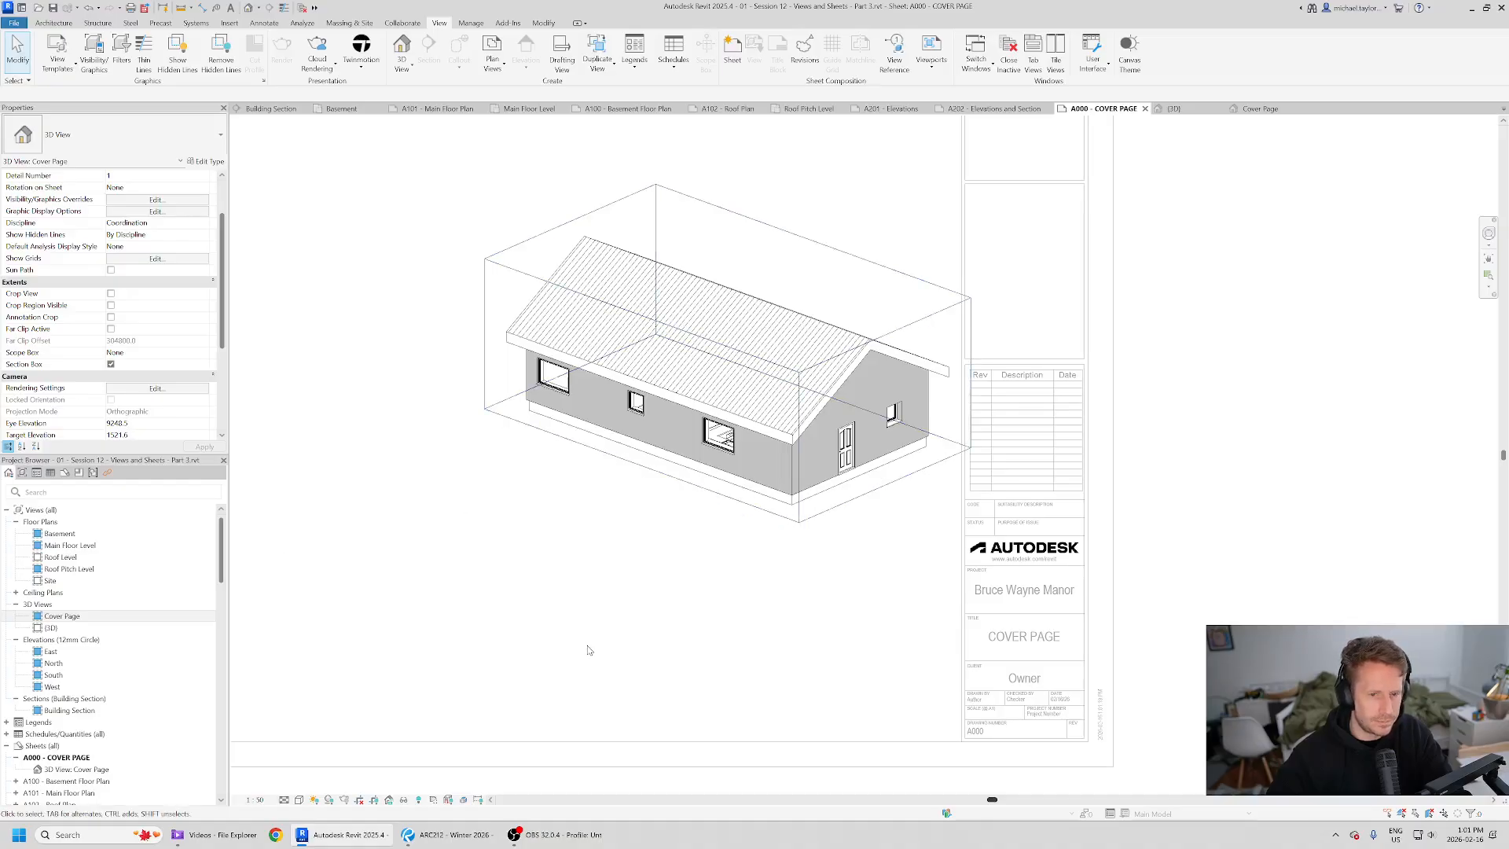
double_click(1190, 544)
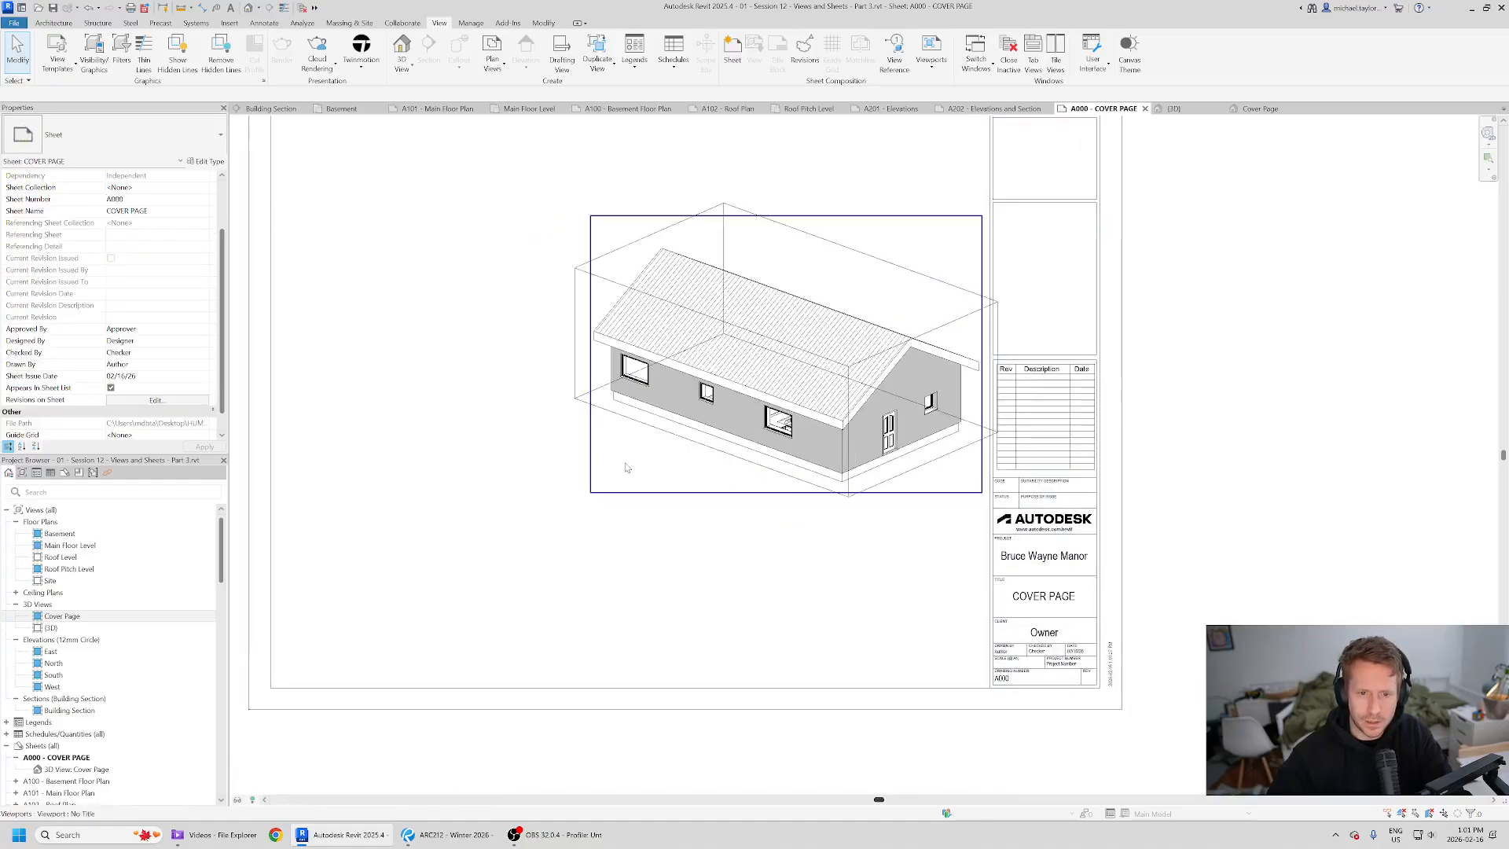
- Draw a detail-line rectangle framing the view on the sheet, matching the reference layout
key(alt+Tab)
key(alt+Tab)
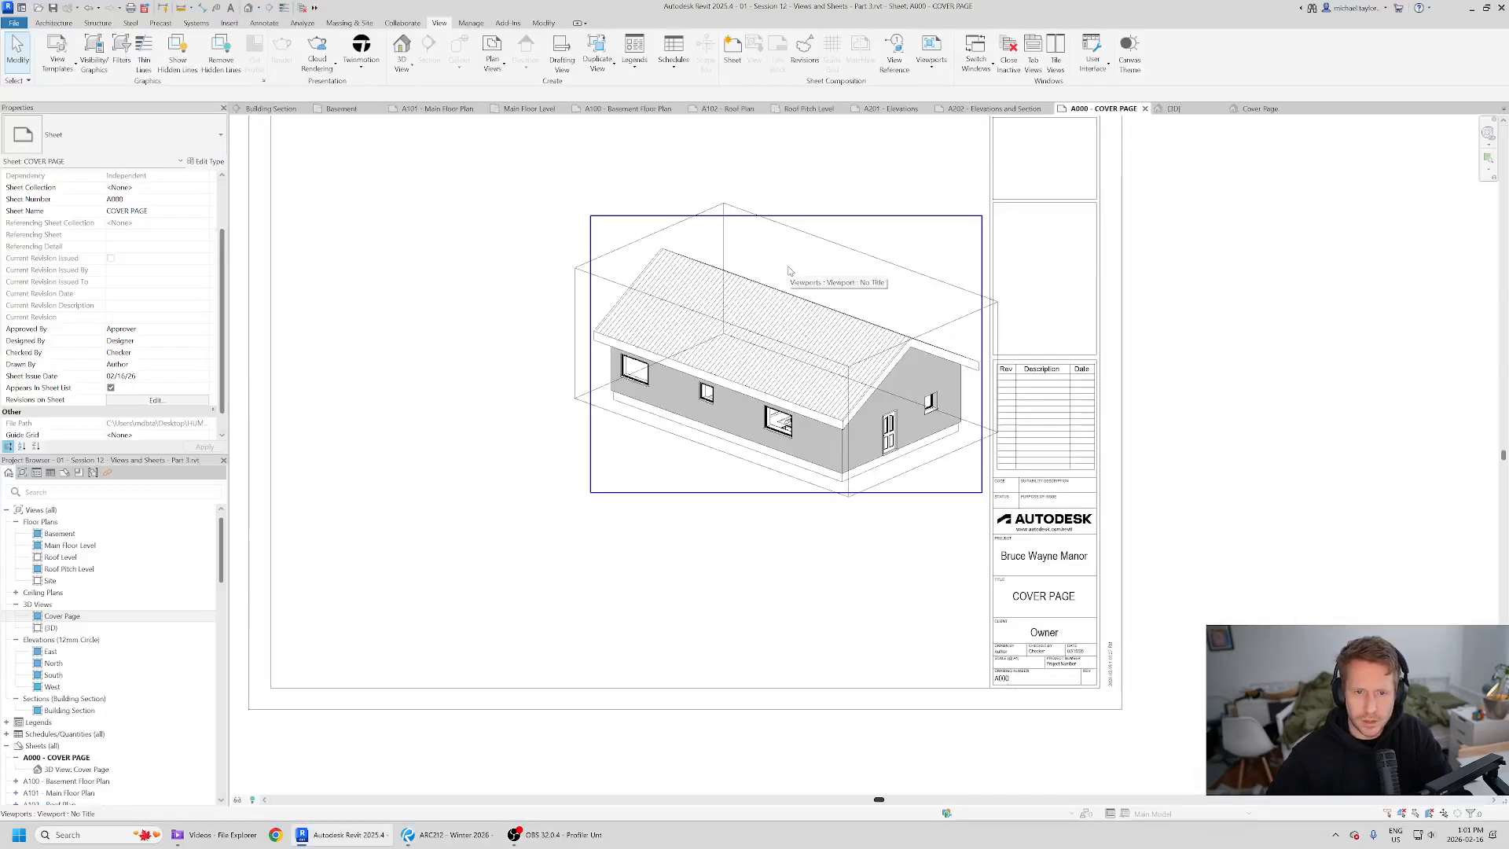
key(alt+Tab)
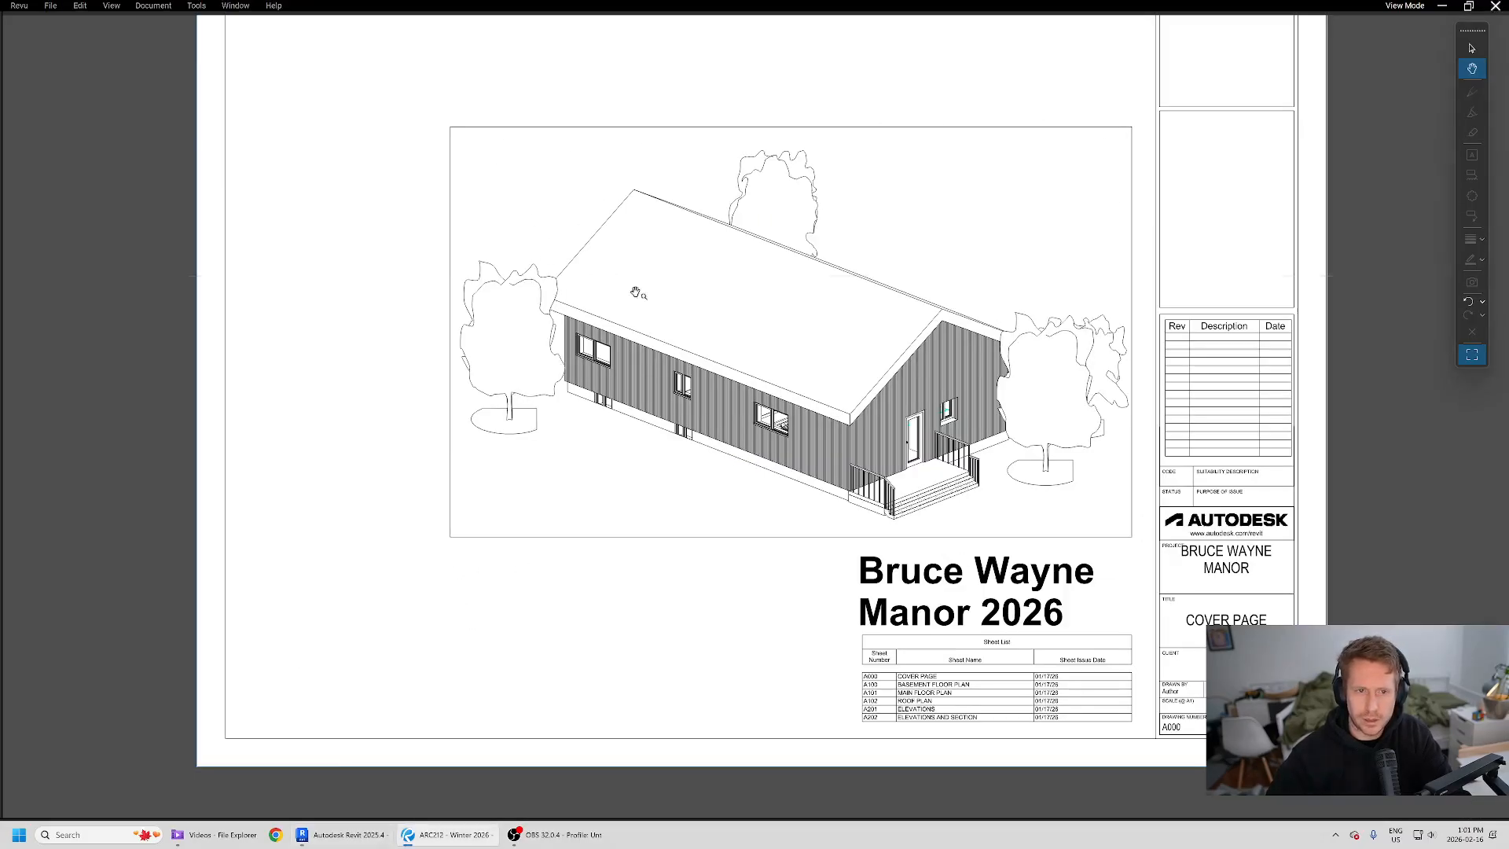
key(alt+Tab)
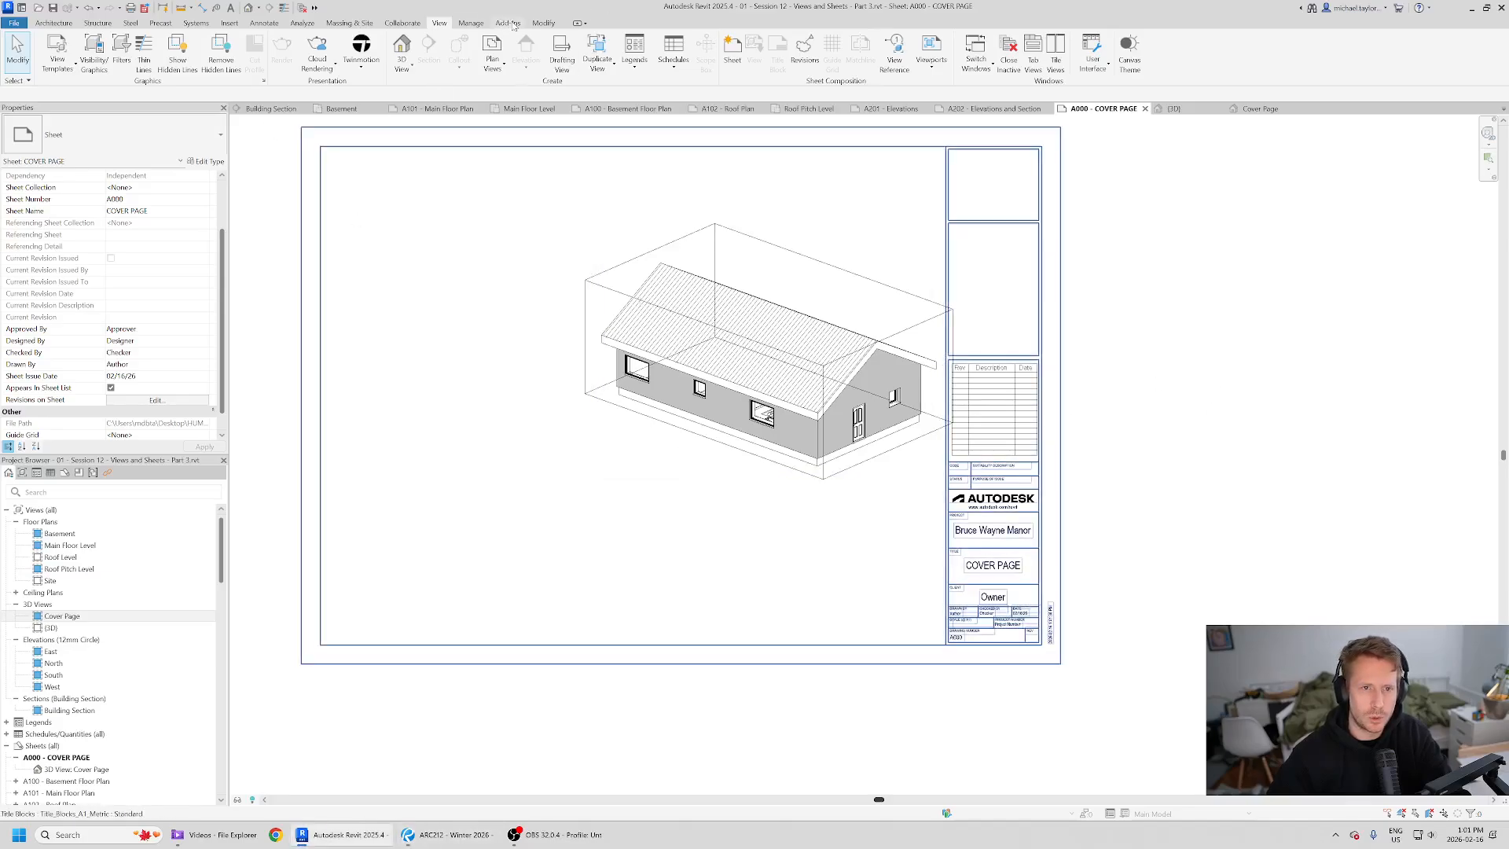
click(264, 23)
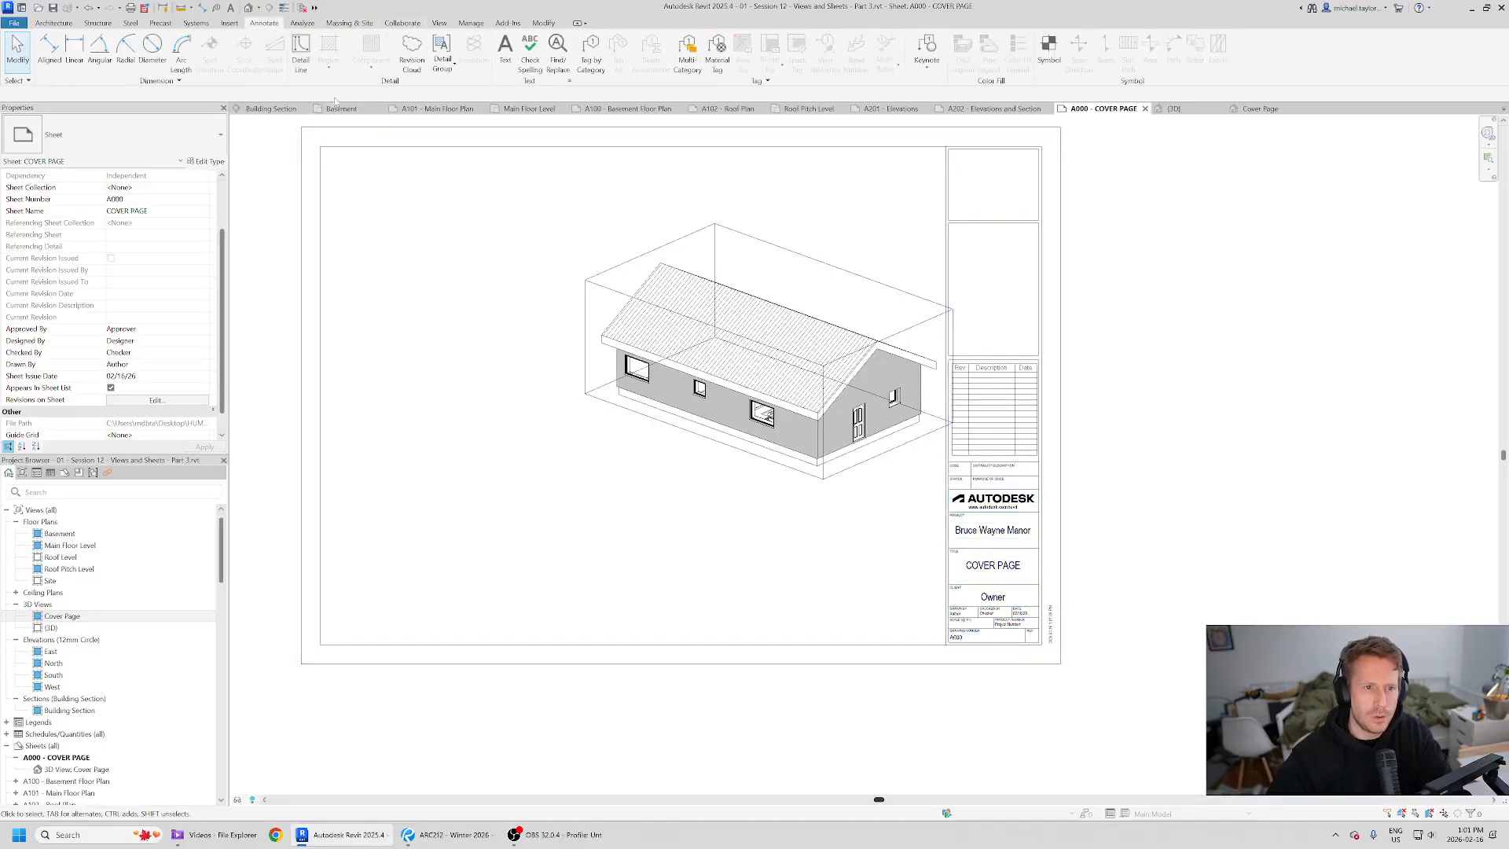
click(300, 49)
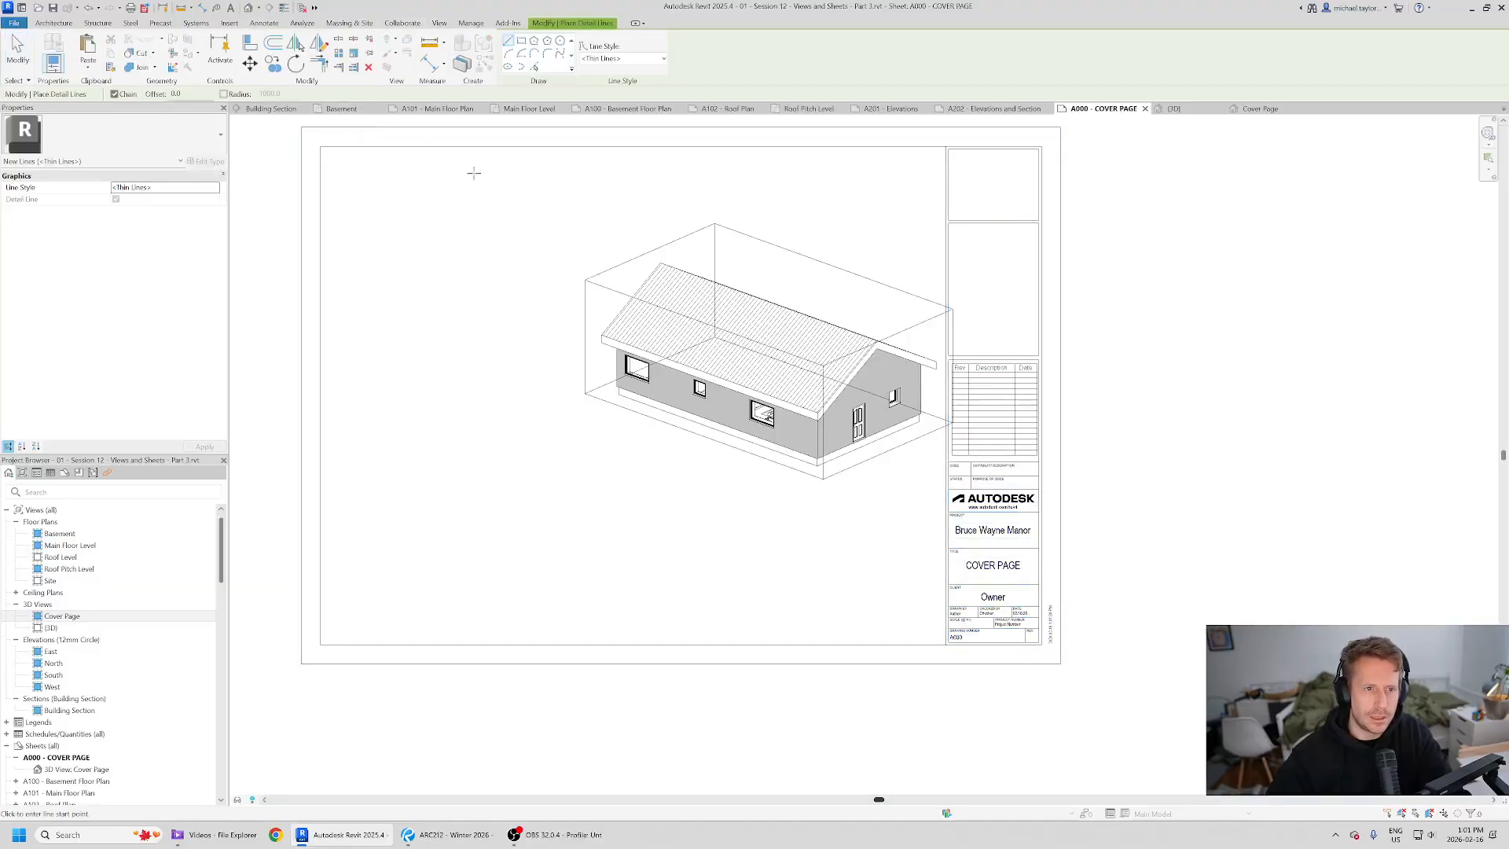
click(522, 40)
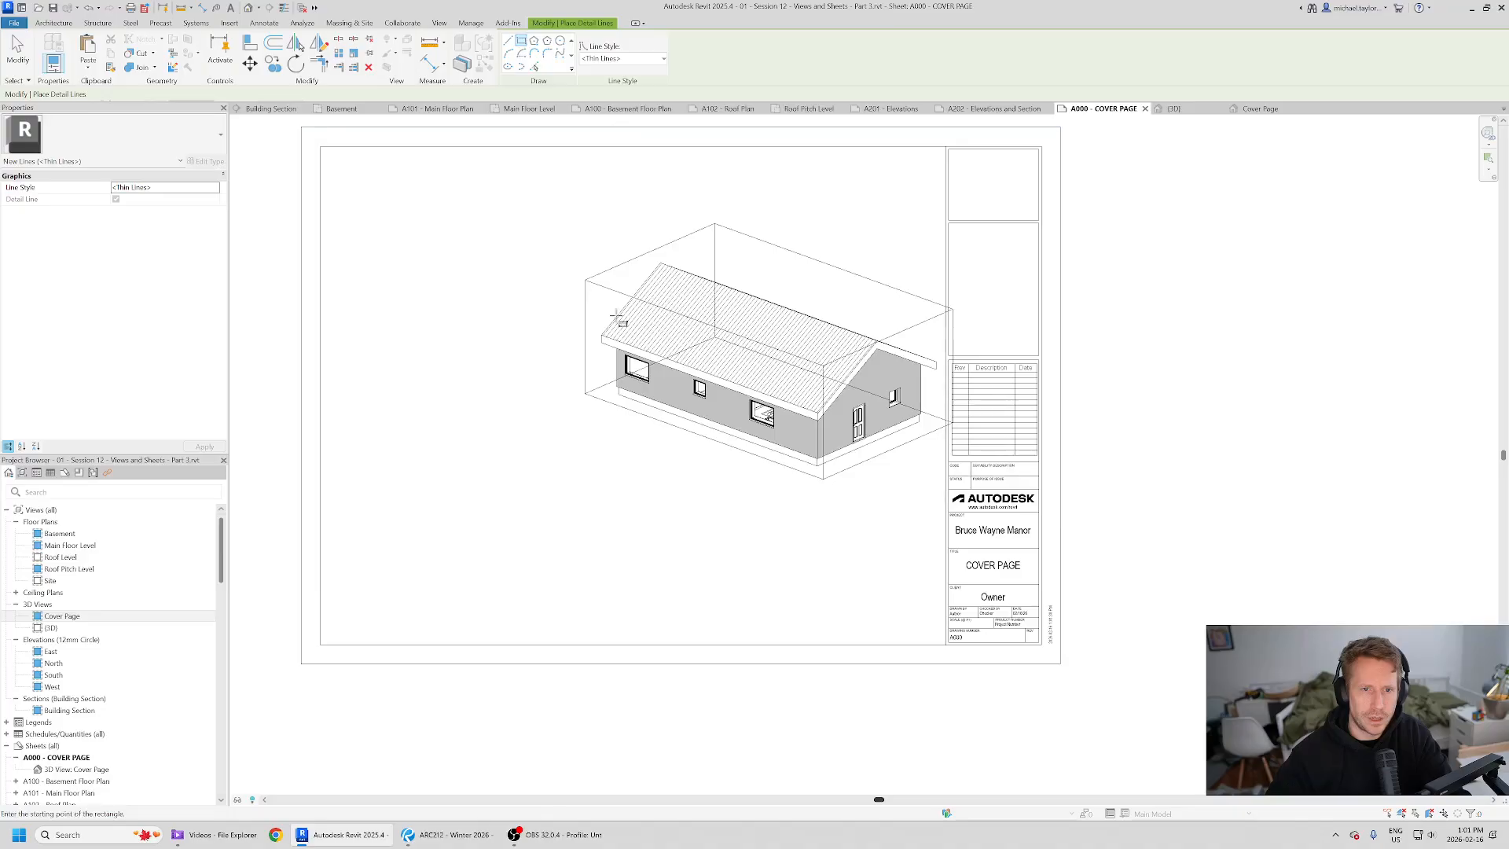
click(543, 203)
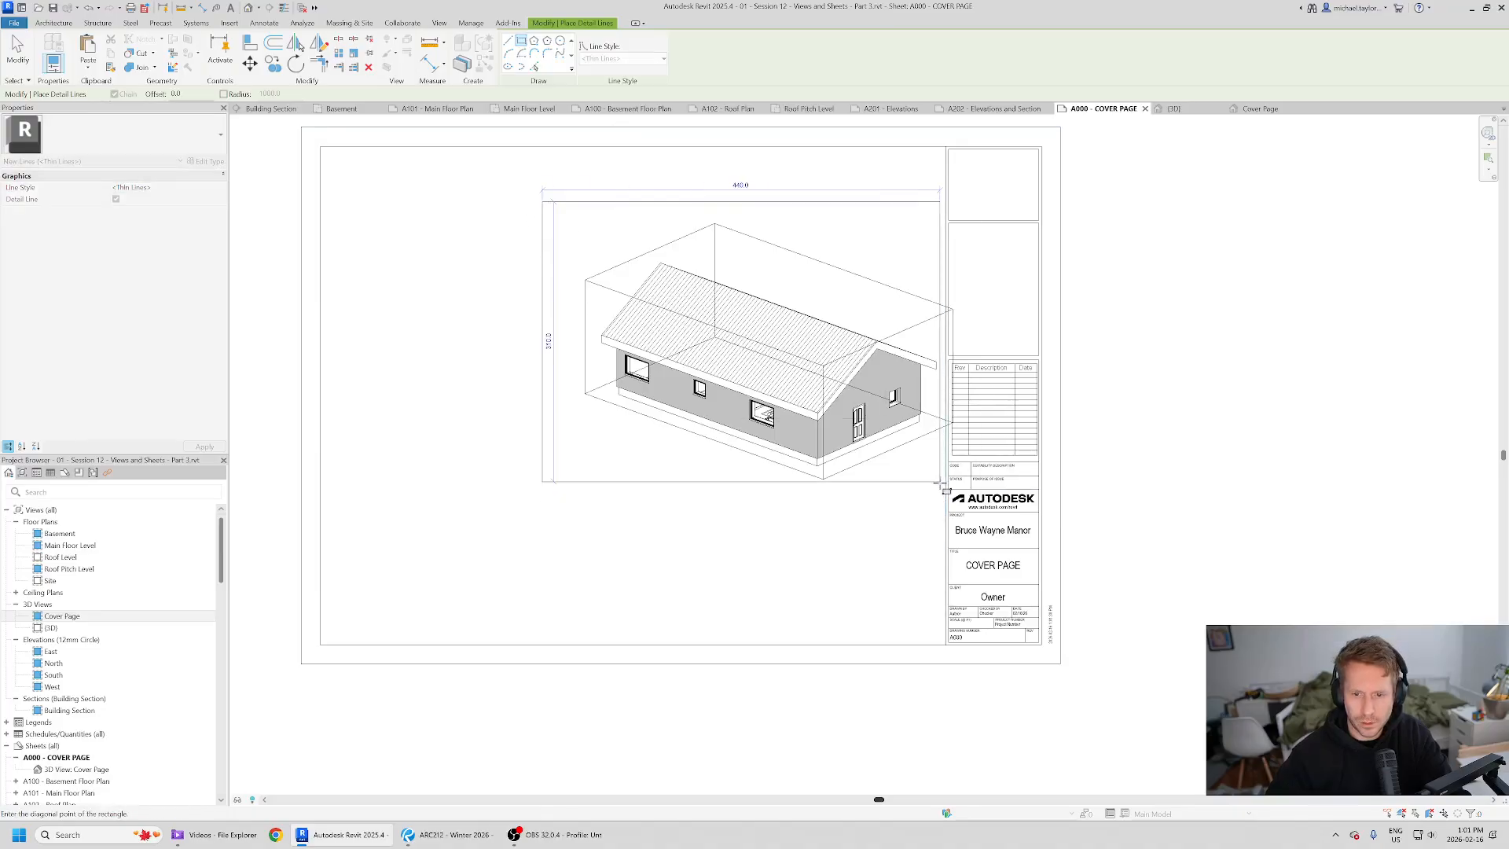
scroll(938, 498, up, 3)
click(937, 475)
scroll(937, 476, down, 3)
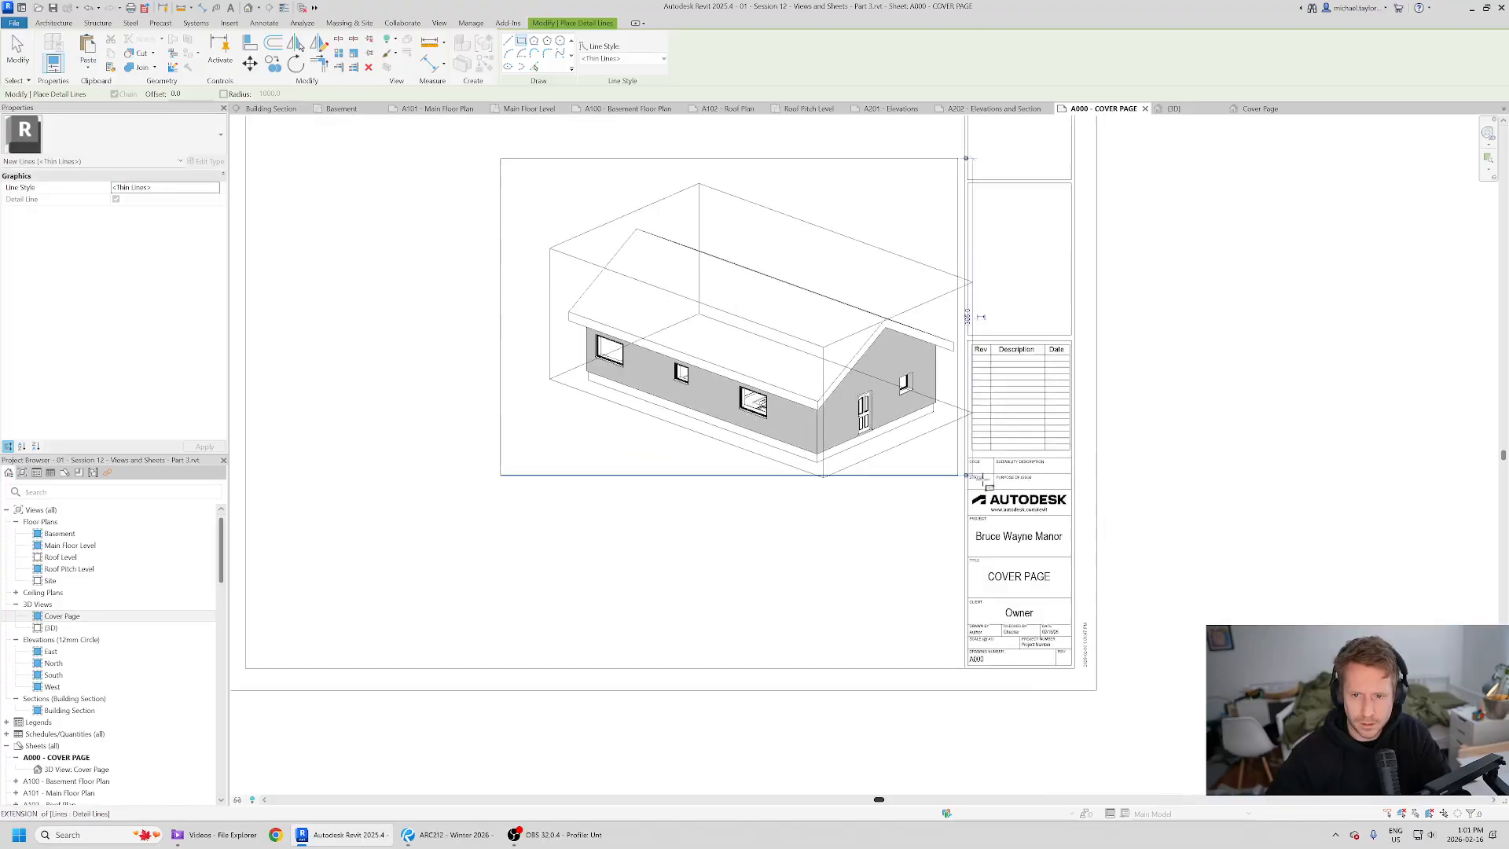
key(Escape)
key(Escape)
- Move the viewport to sit within the rectangle frame
click(664, 294)
drag(665, 294, 643, 283)
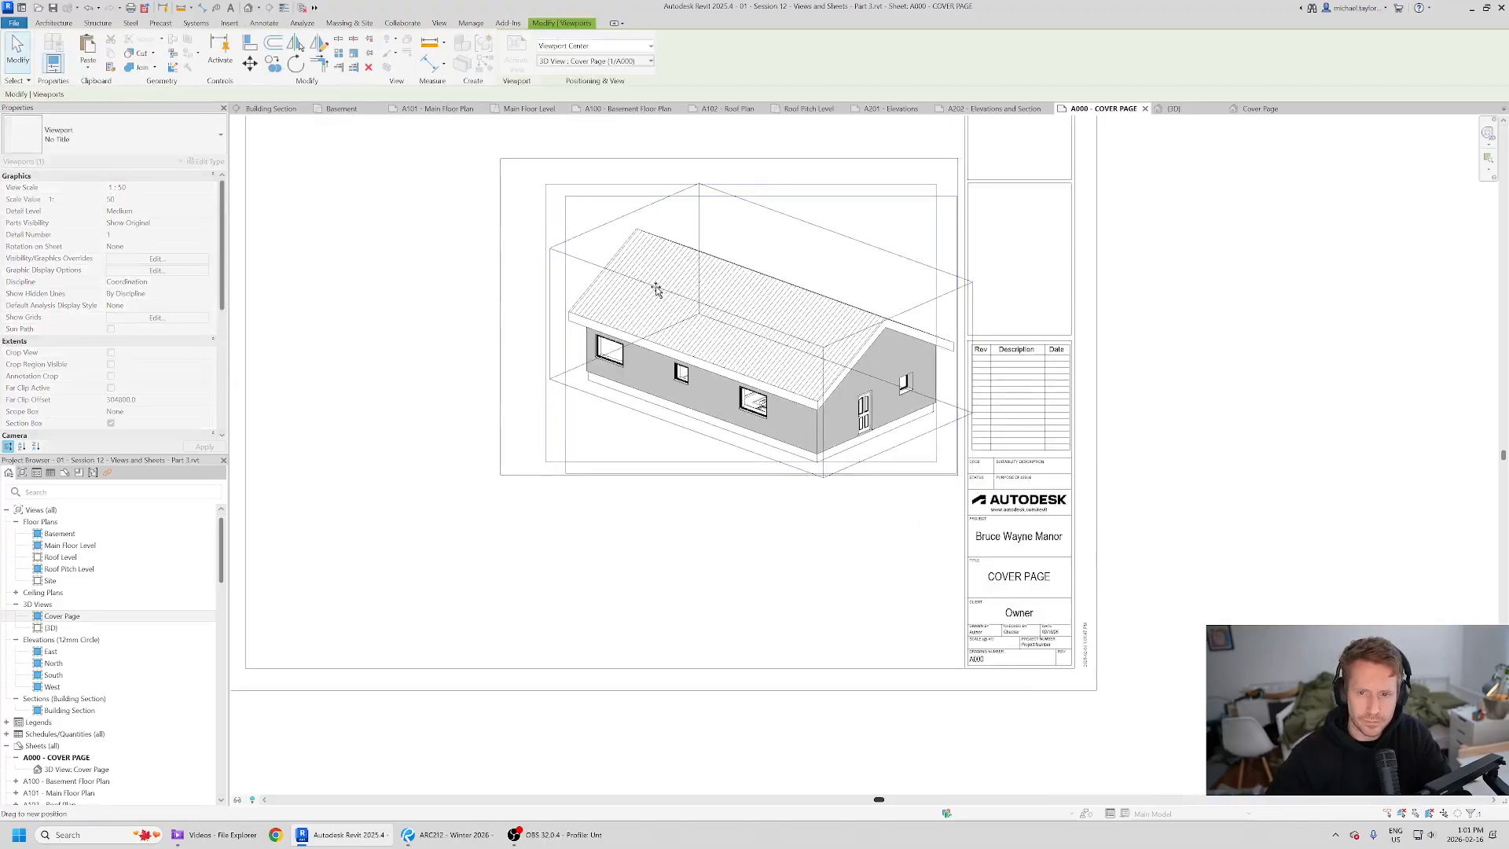
click(825, 557)
- Select the framed viewport and rectangle together and nudge them left on the sheet
middle_drag(457, 456, 510, 476)
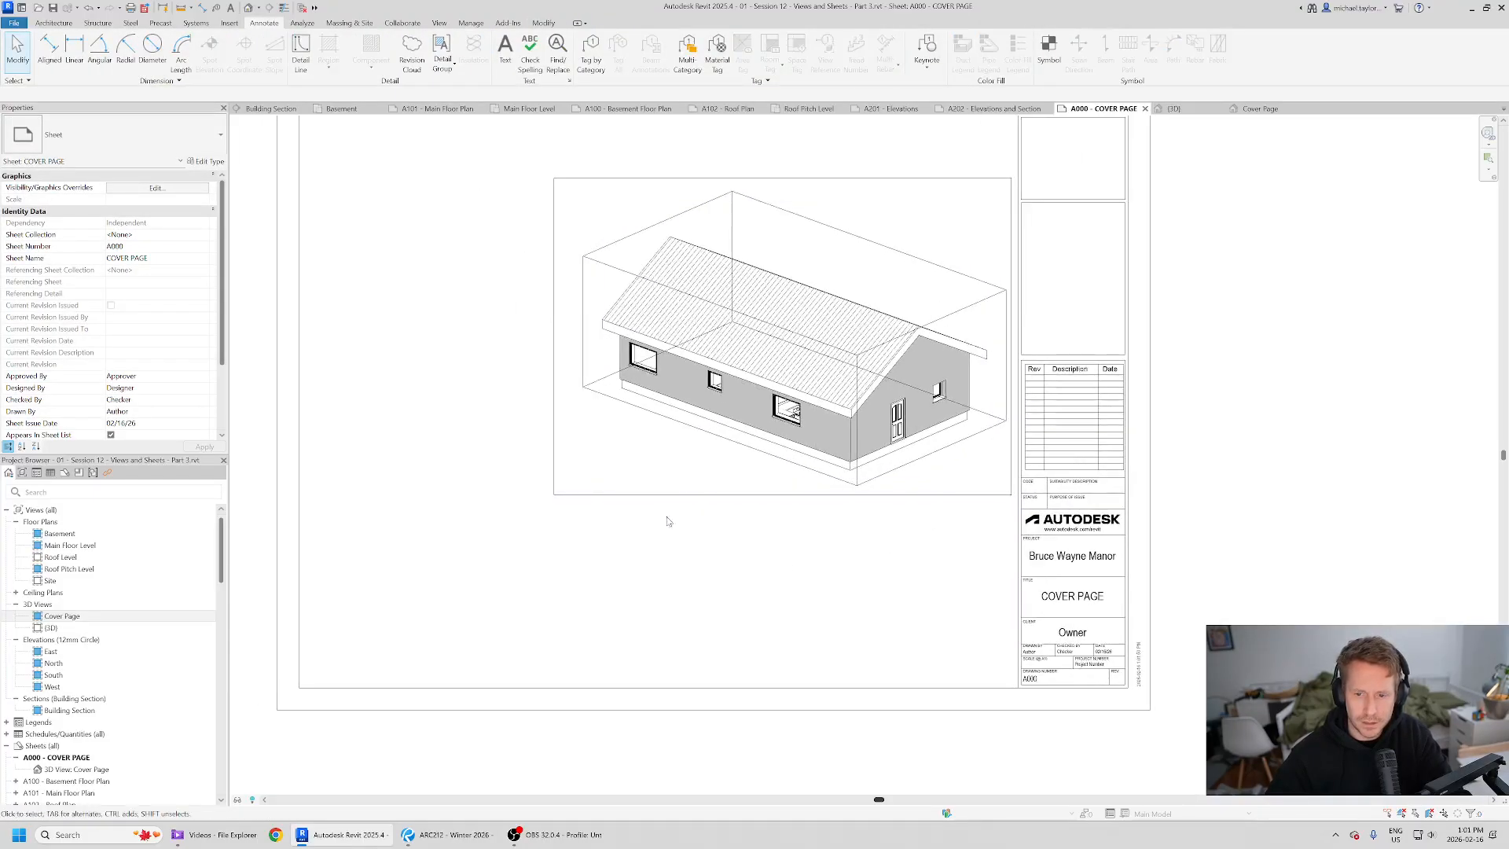
middle_drag(792, 582, 767, 572)
key(alt+Tab)
key(alt+Tab)
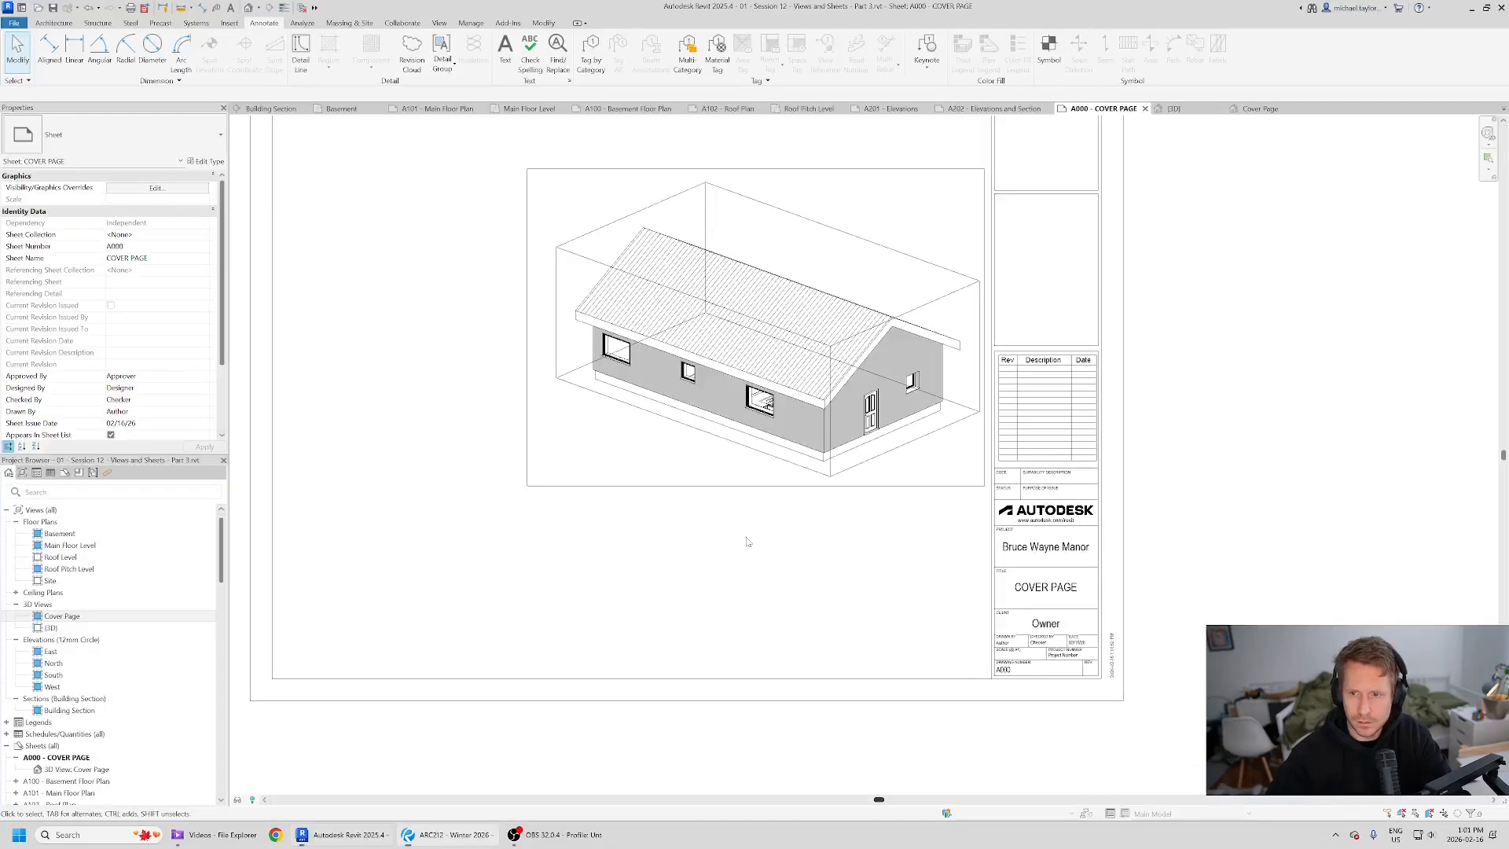
drag(402, 155, 1008, 563)
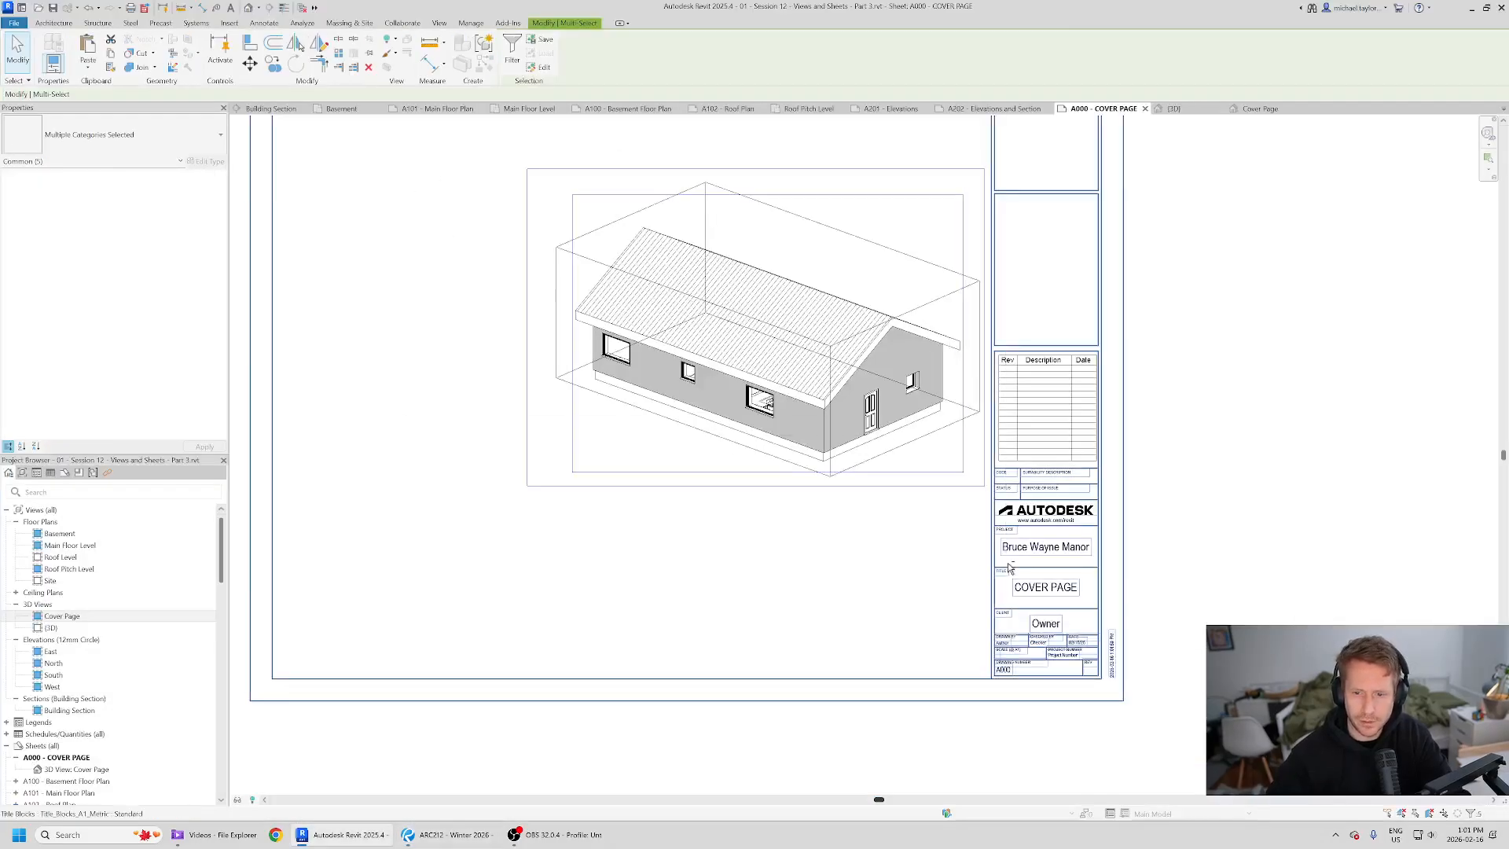
key(shift+Left)
key(Left)
key(Right)
key(Right)
key(Right)
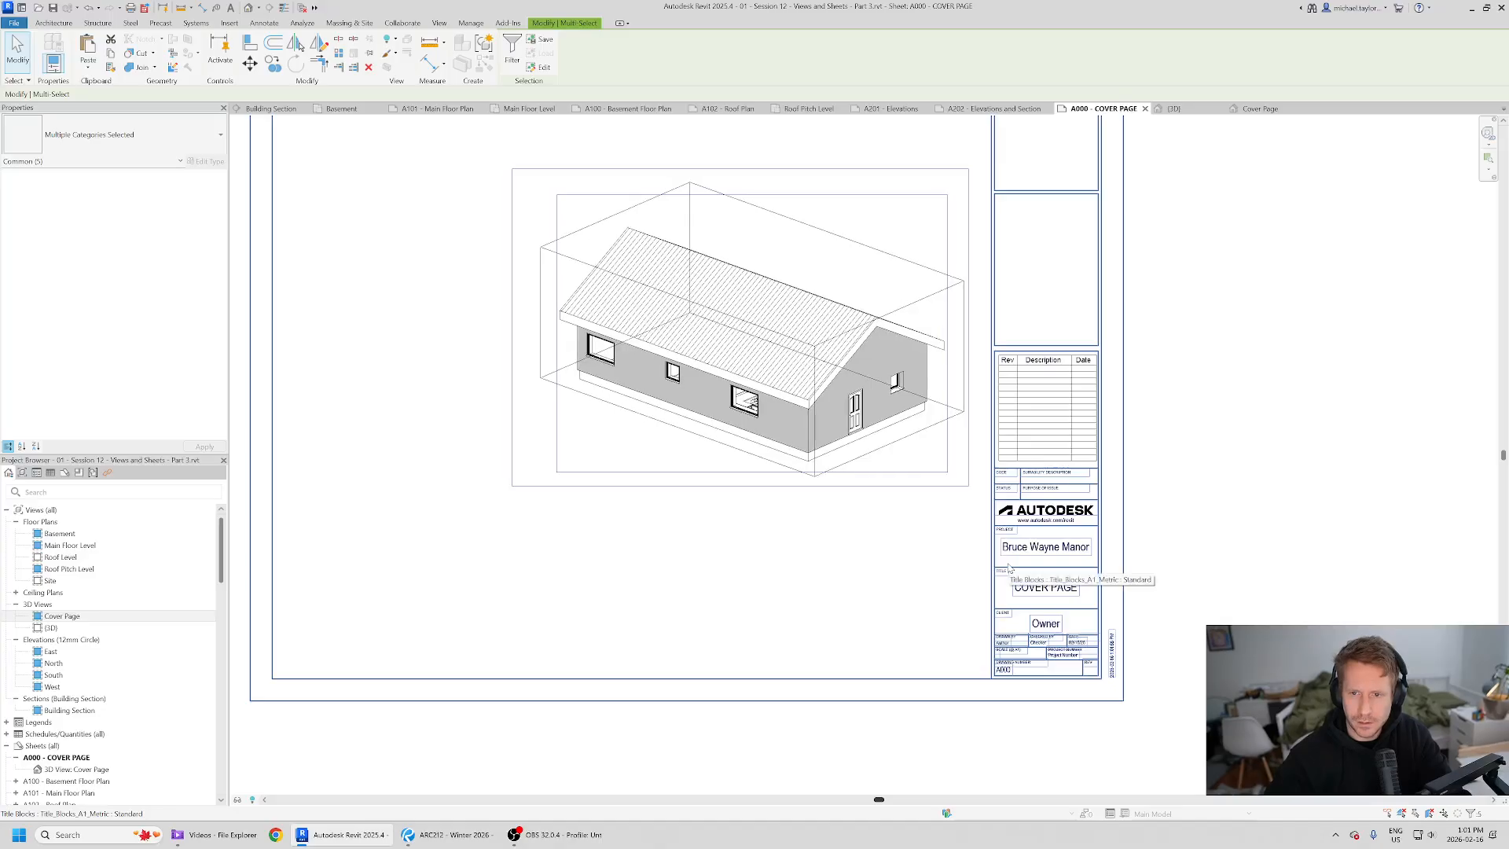
click(1347, 474)
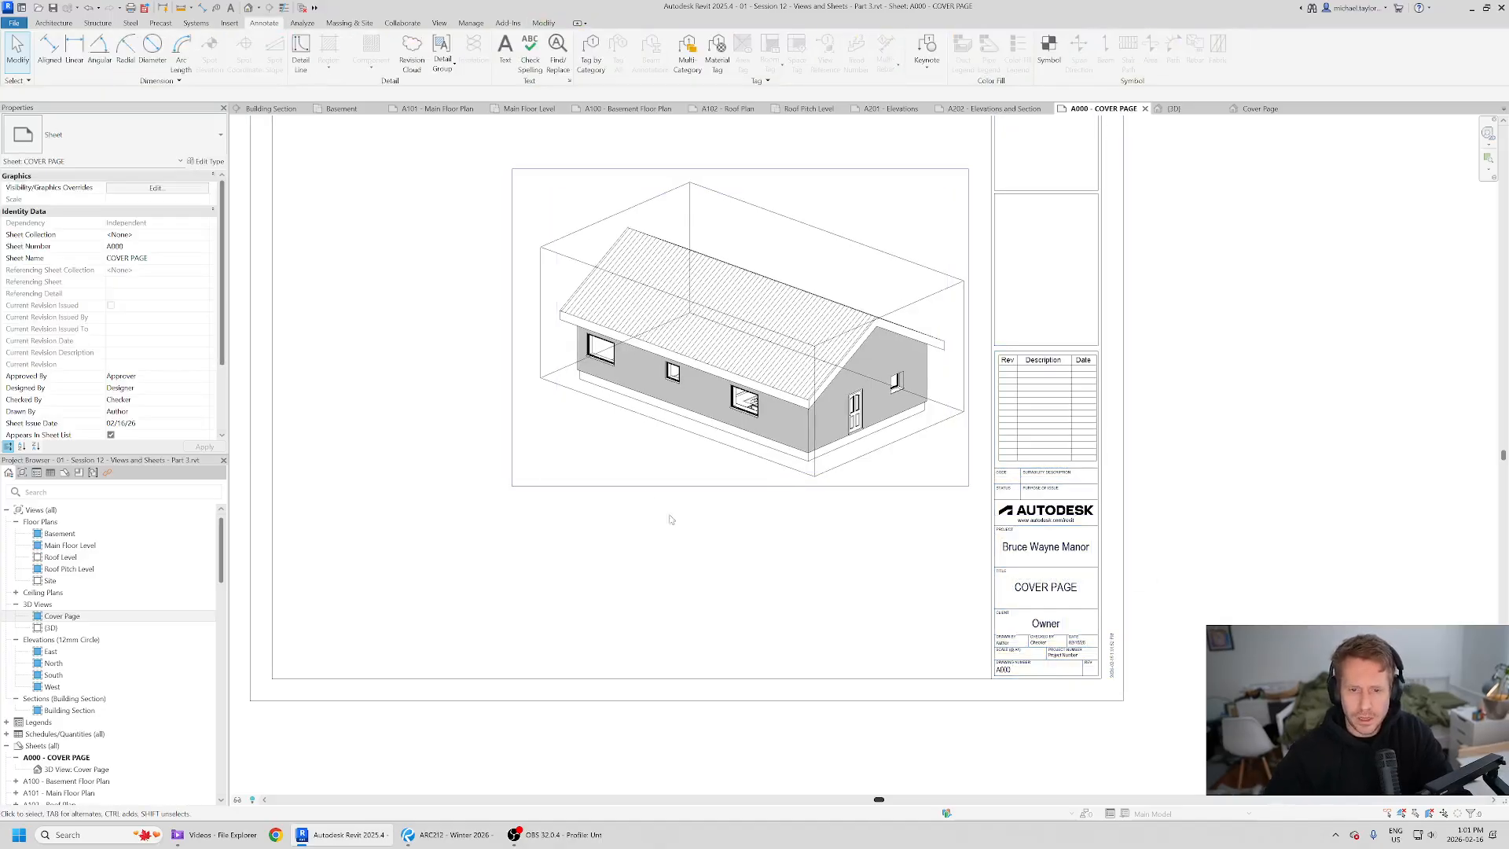
- Place 7mm Arial text reading Bruce Wayne Manor and move it beneath the frame's lower right corner
scroll(671, 519, down, 1)
middle_drag(865, 598, 855, 585)
scroll(829, 579, up, 1)
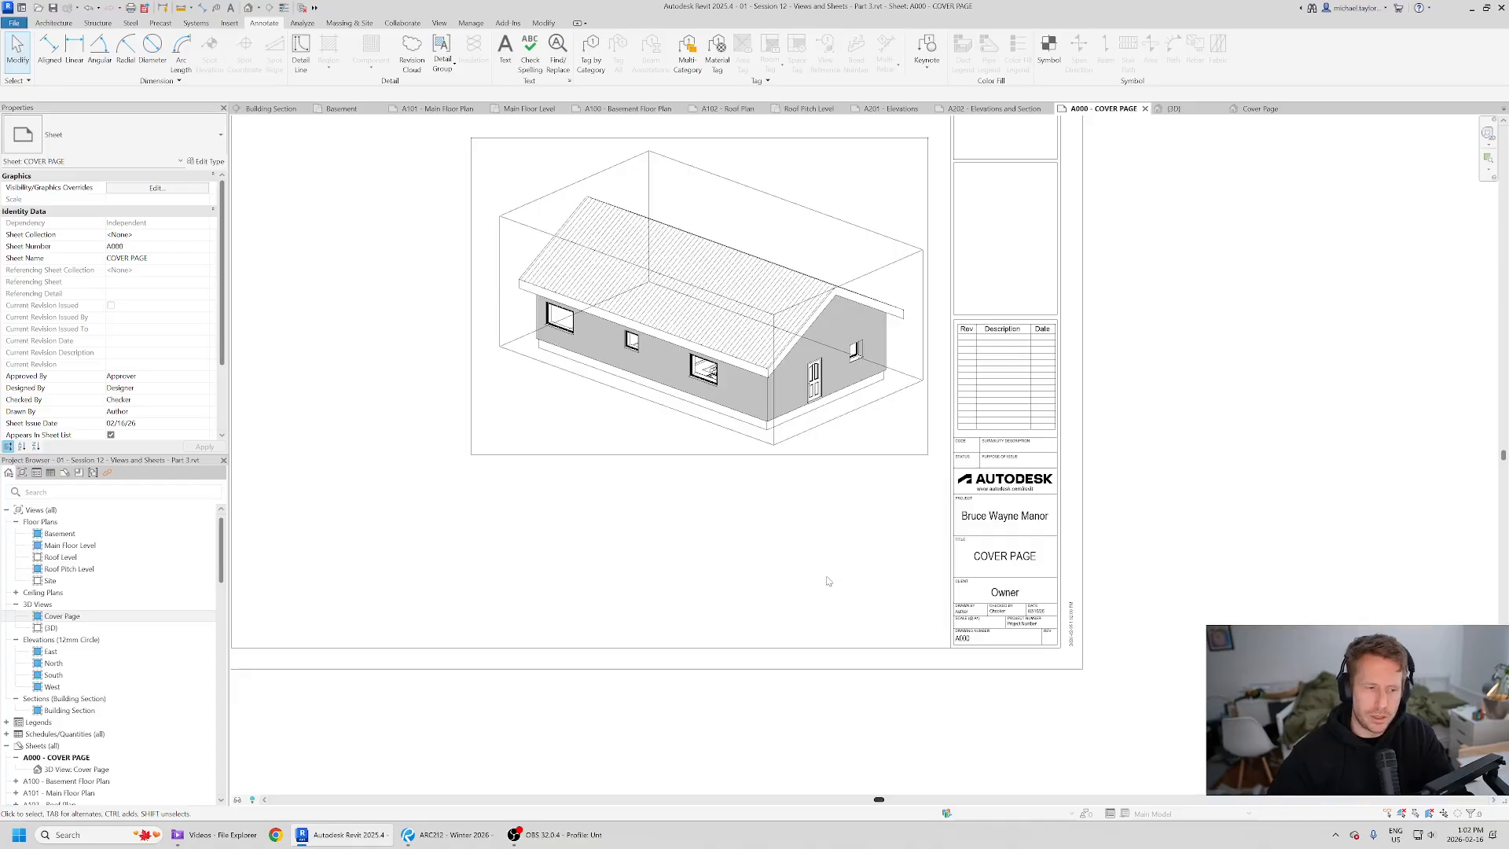
click(509, 62)
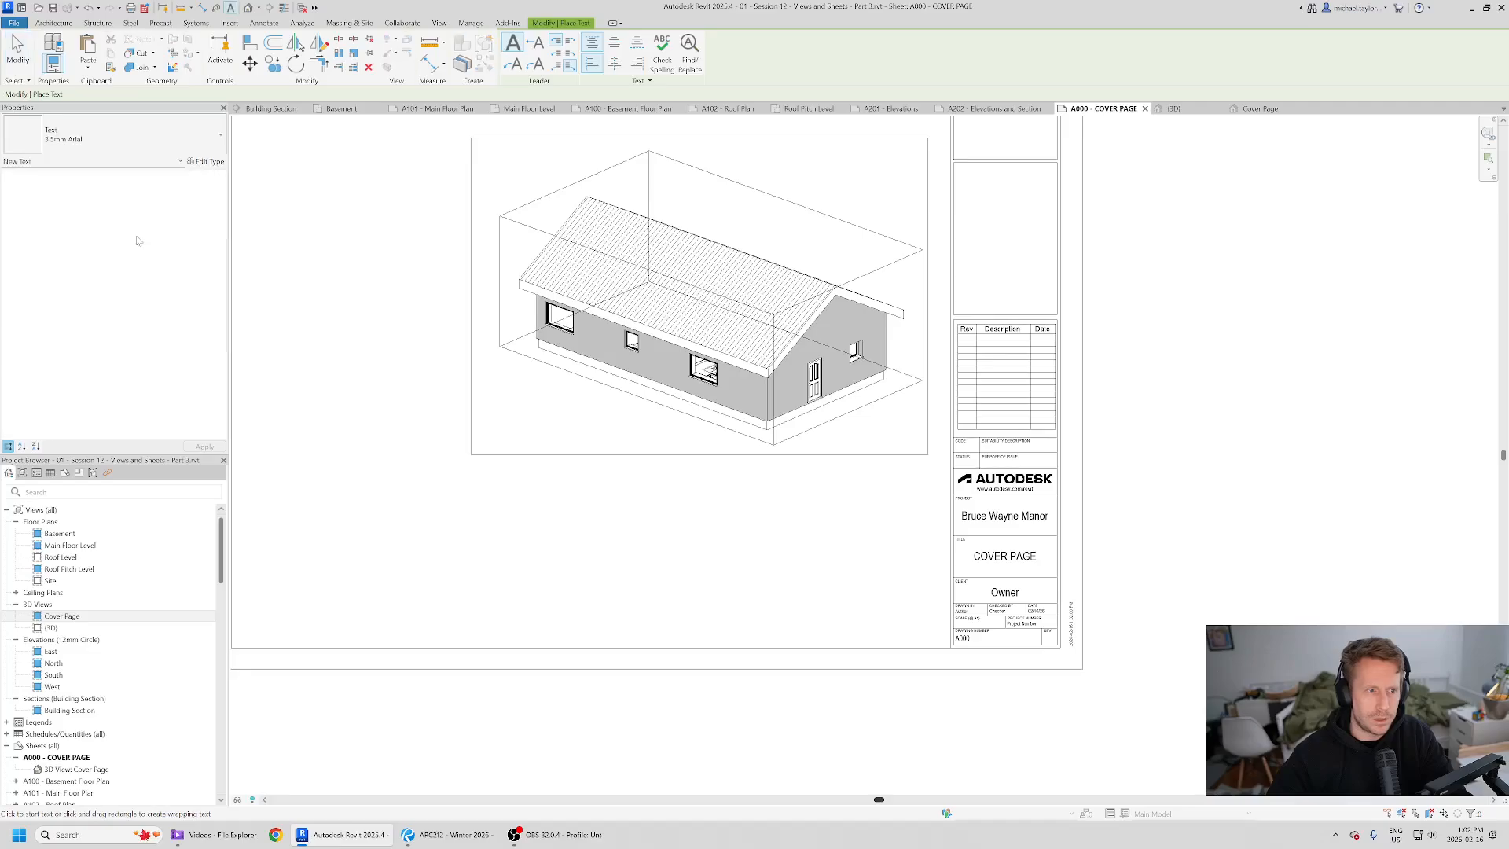
click(110, 132)
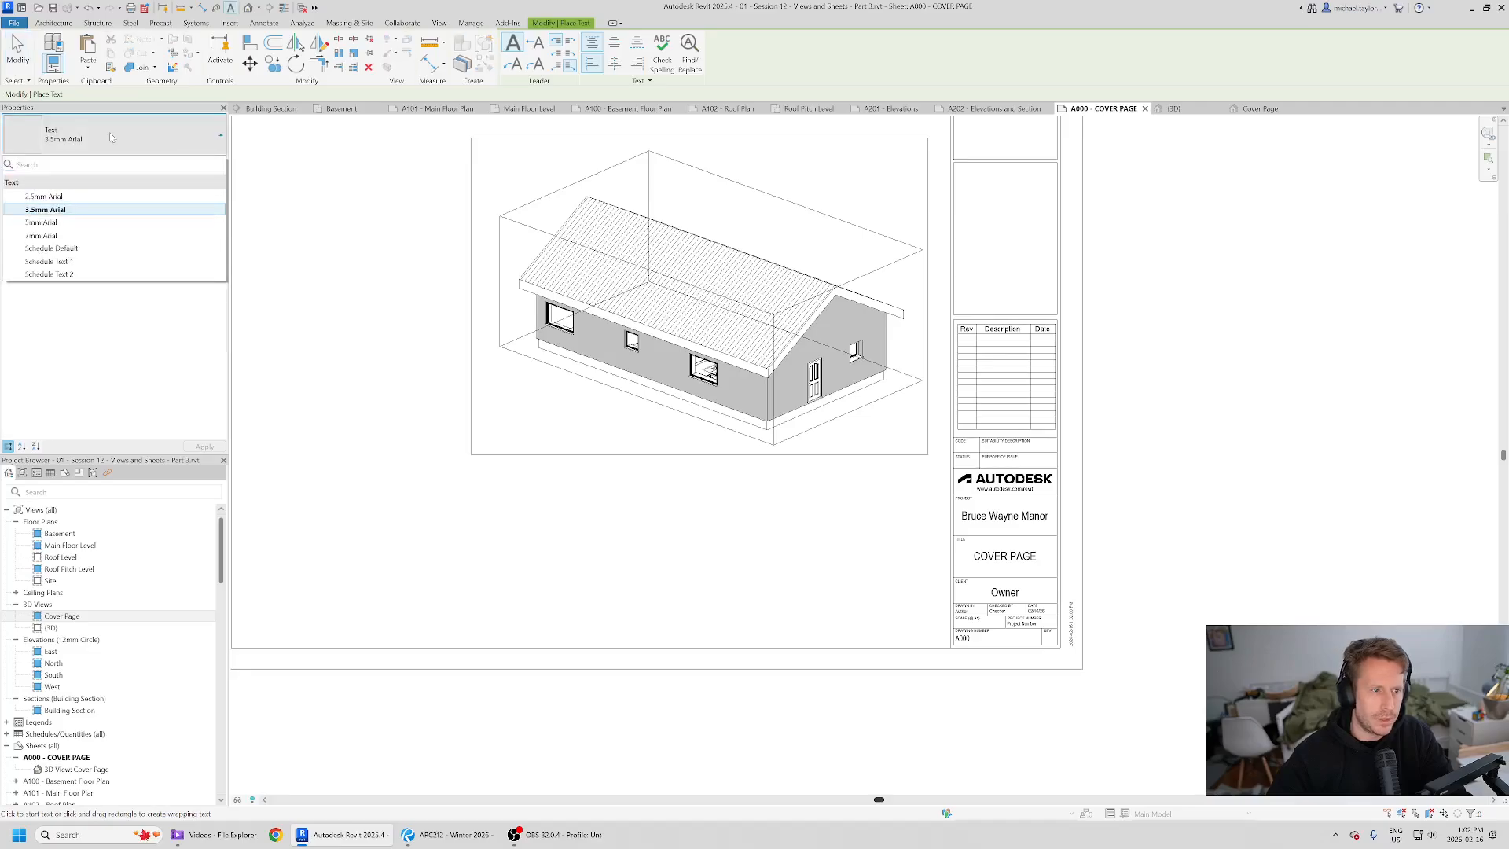
click(78, 240)
click(661, 523)
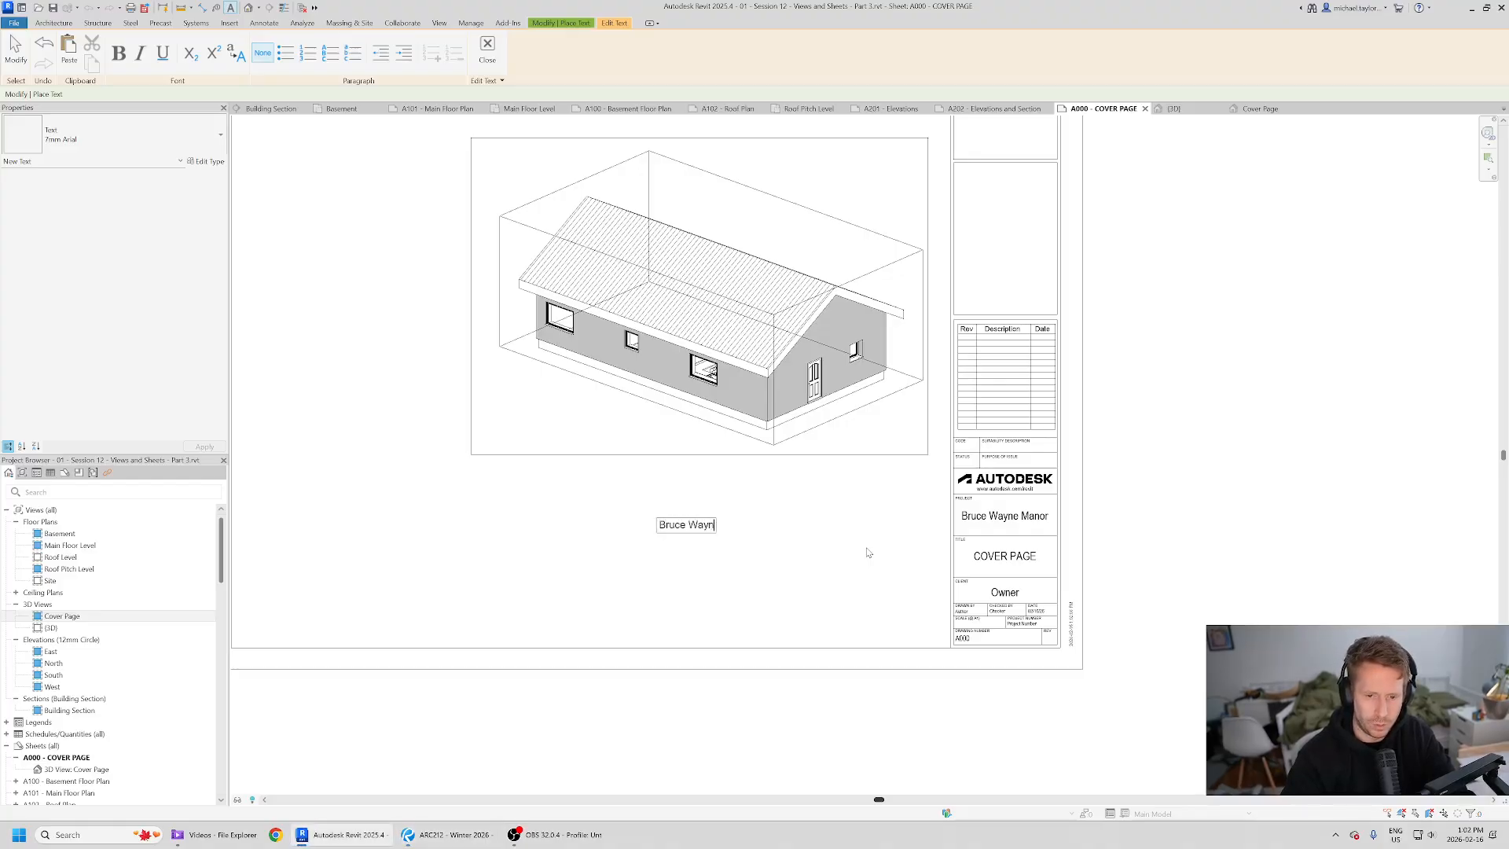
text(Bruce Wayne Manor)
click(868, 553)
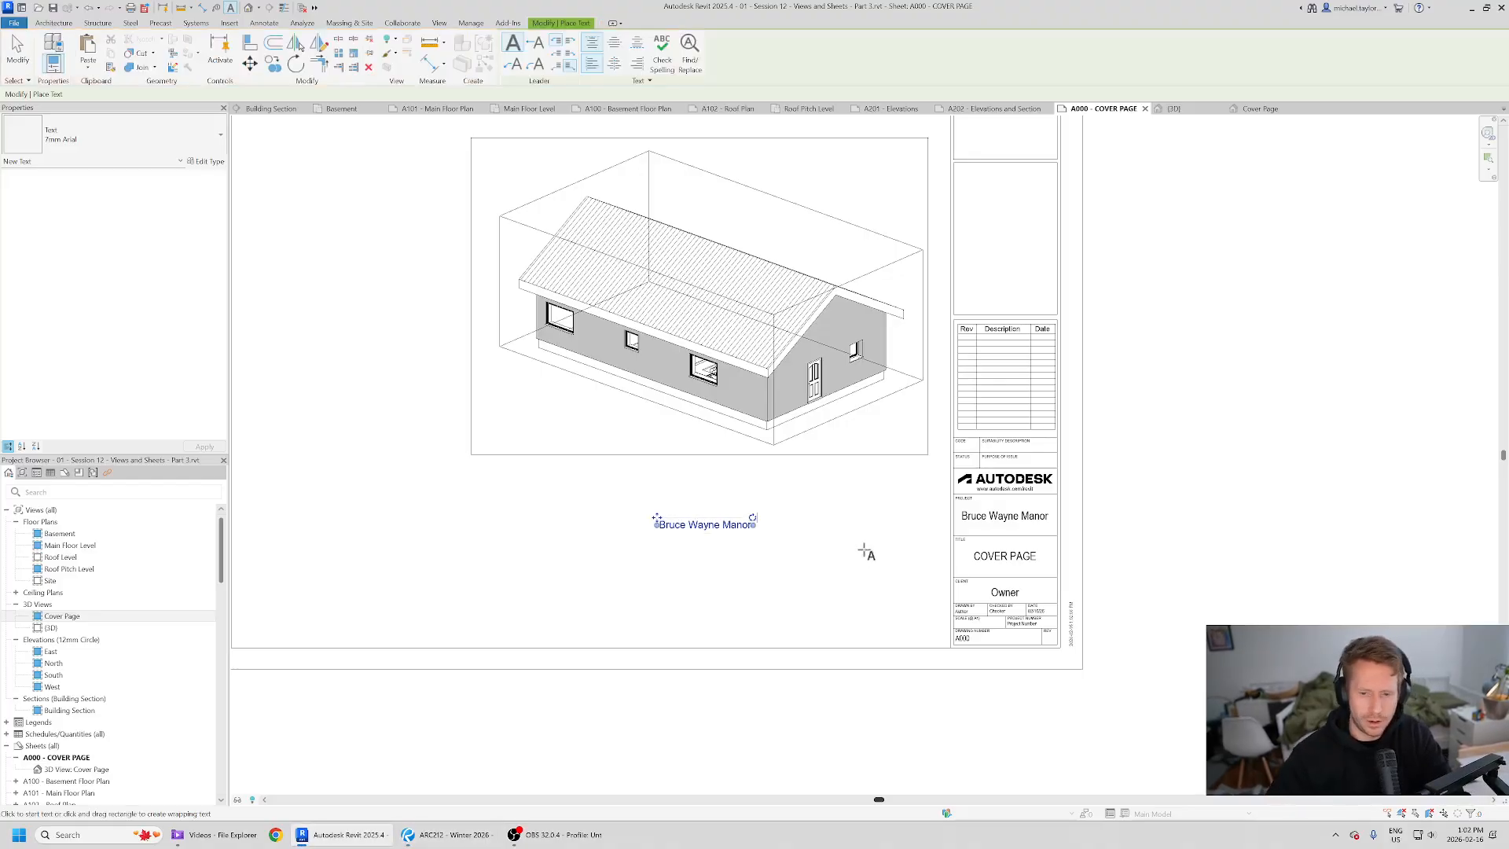
drag(655, 517, 818, 466)
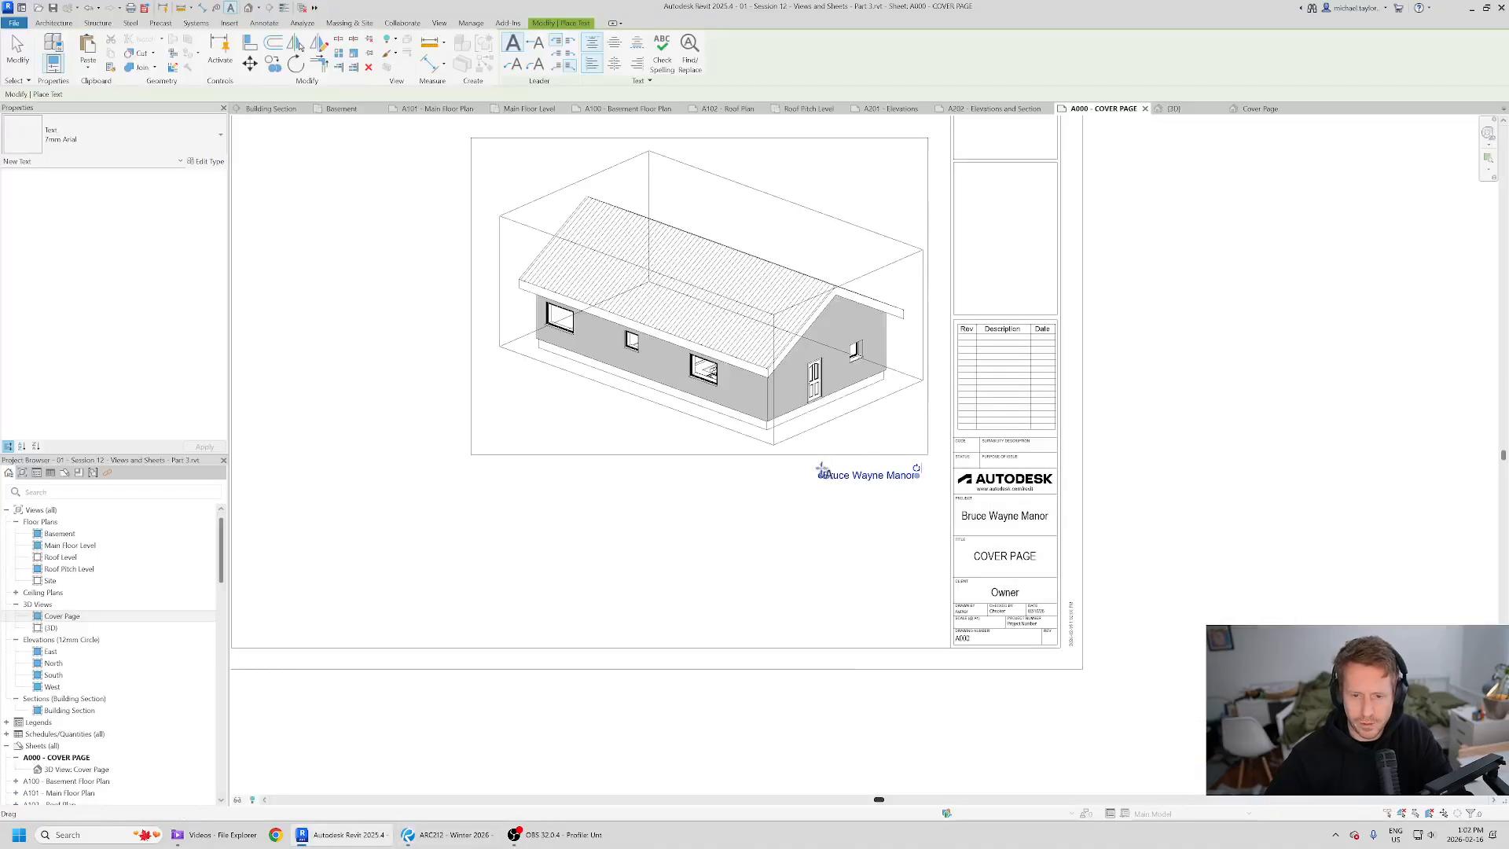
- Nudge the Bruce Wayne Manor text slightly lower and left beneath the framed view
mouse_move(814, 469)
mouse_down()
mouse_move(777, 473)
mouse_move(801, 480)
mouse_up()
scroll(807, 507, up, 2)
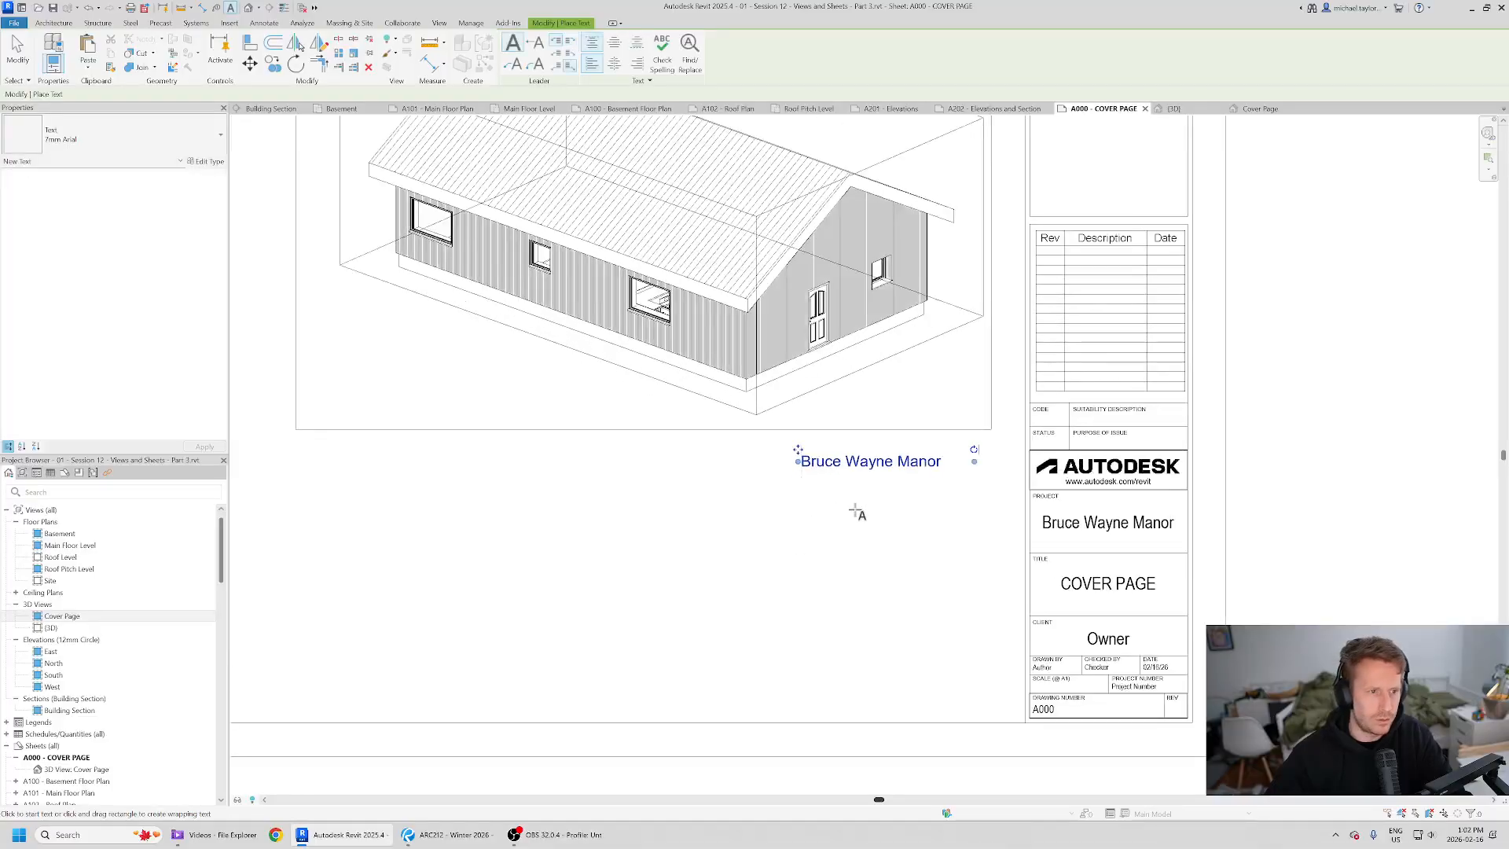
click(888, 464)
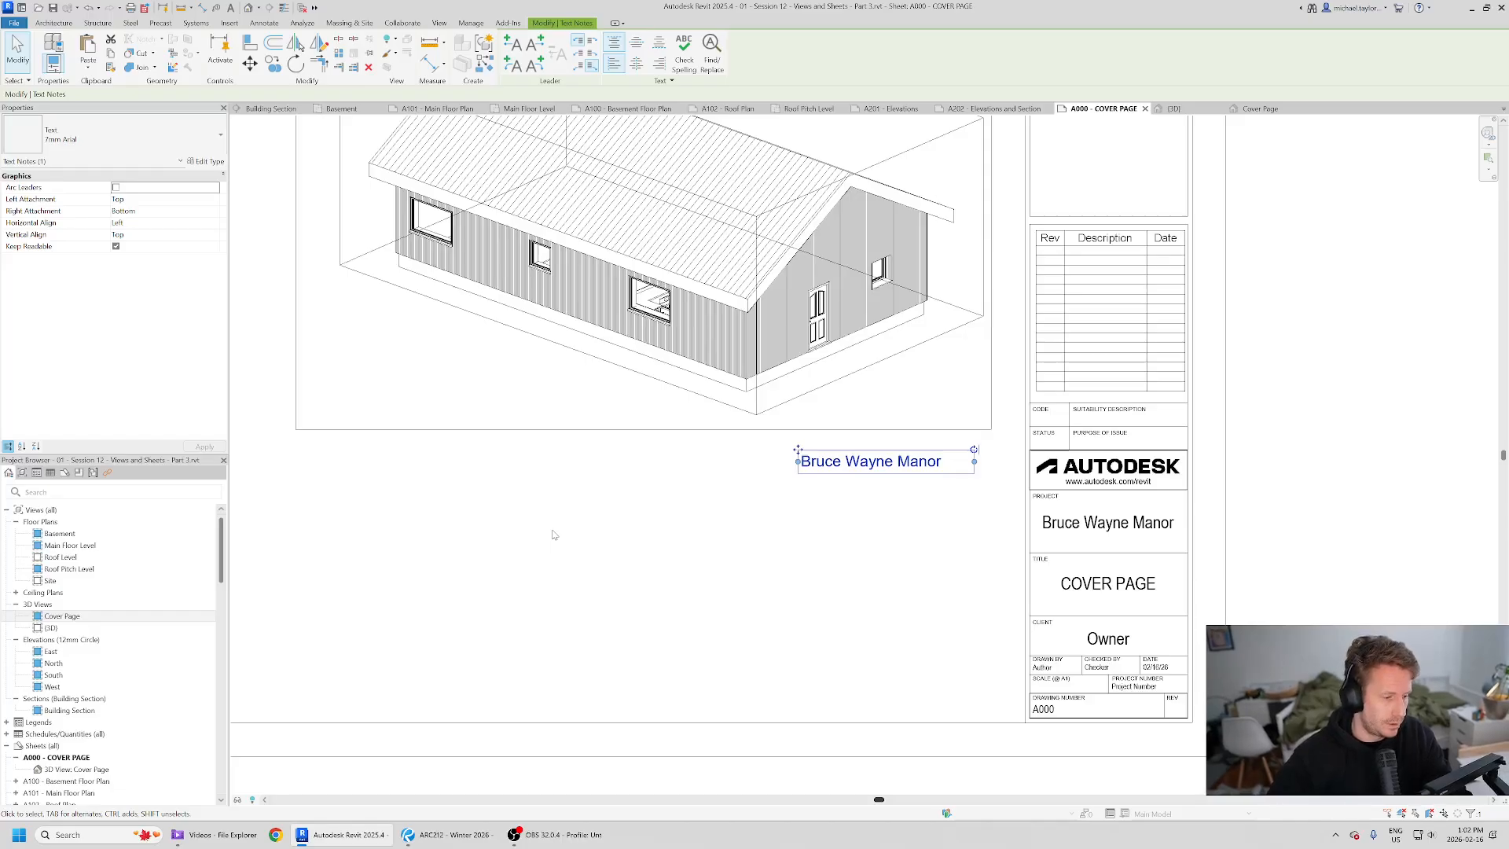
scroll(691, 562, down, 1)
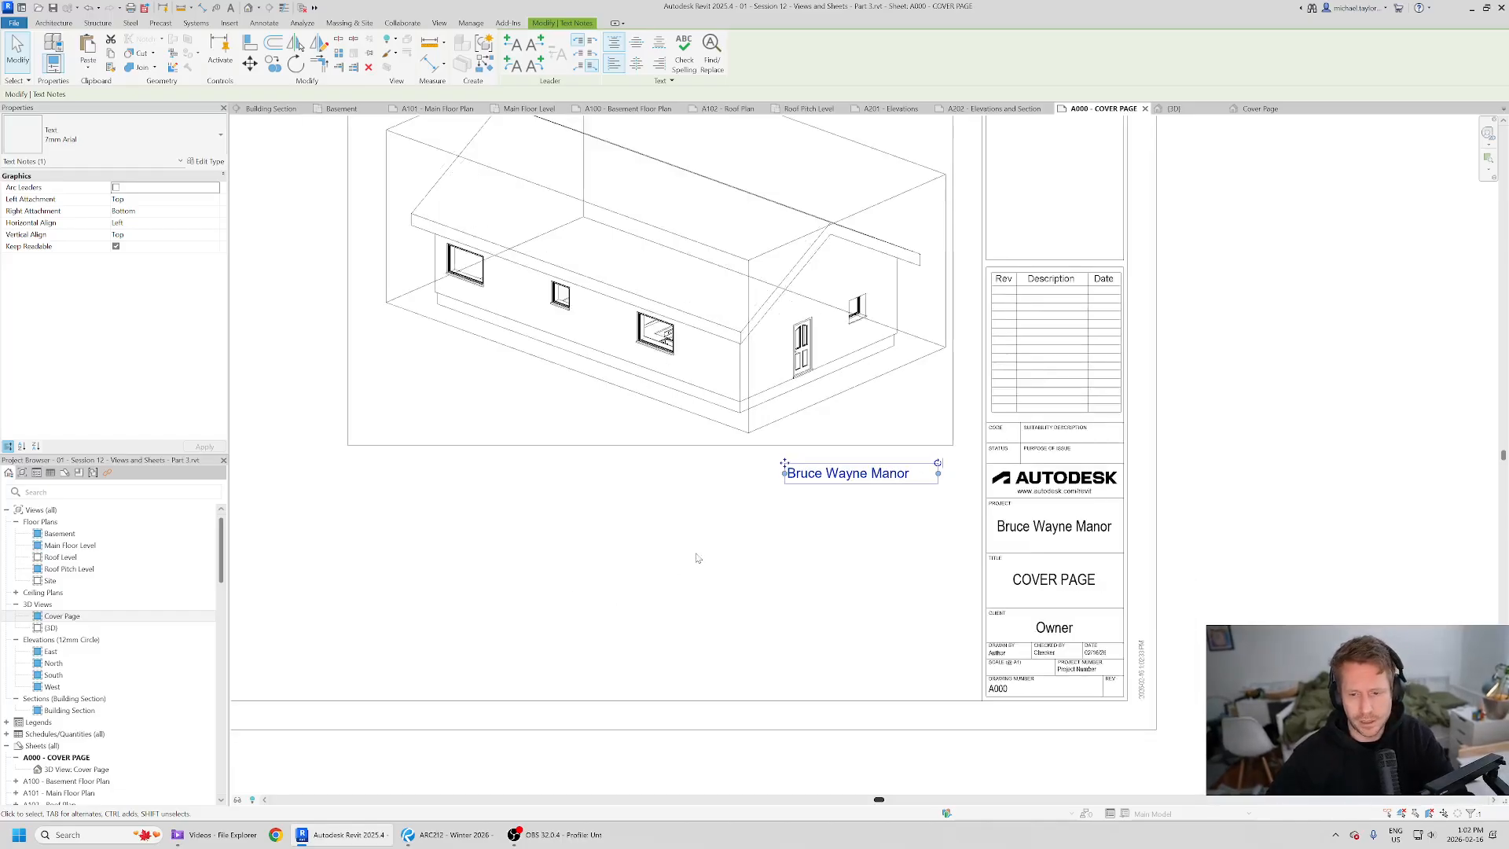
scroll(794, 626, down, 1)
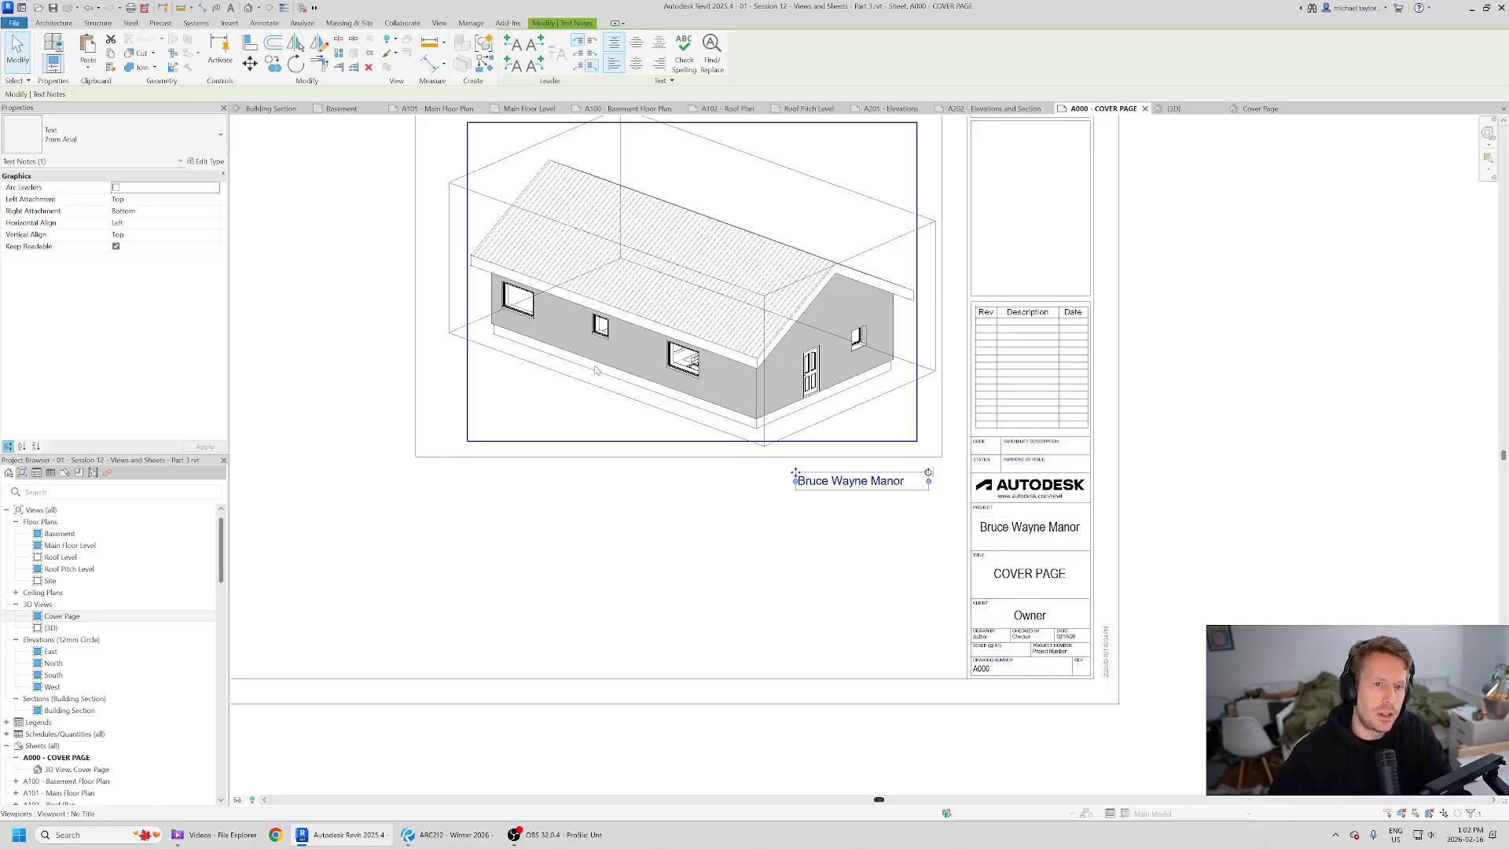
double_click(865, 483)
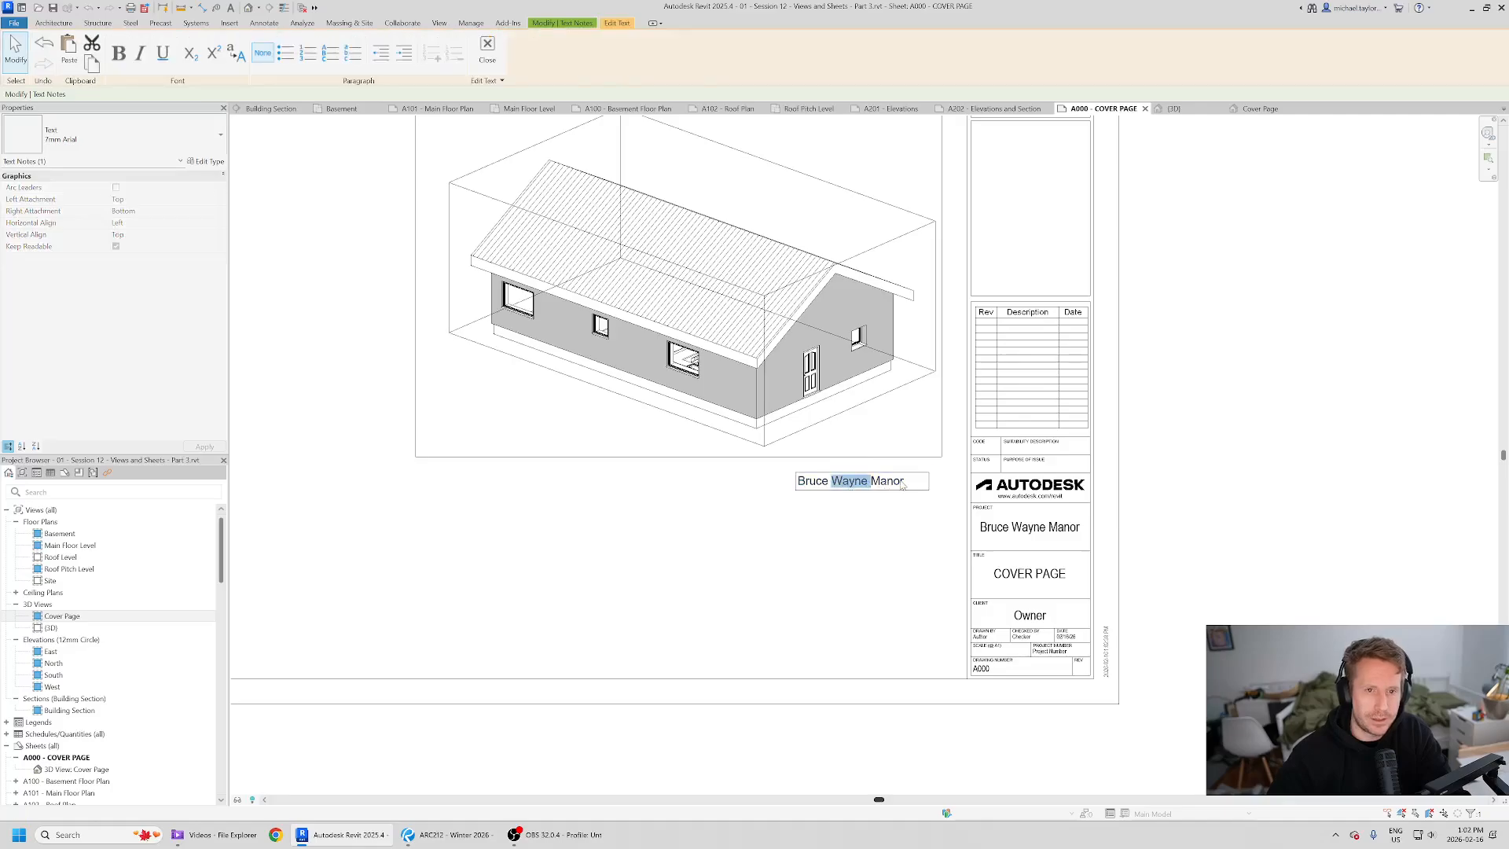
click(752, 575)
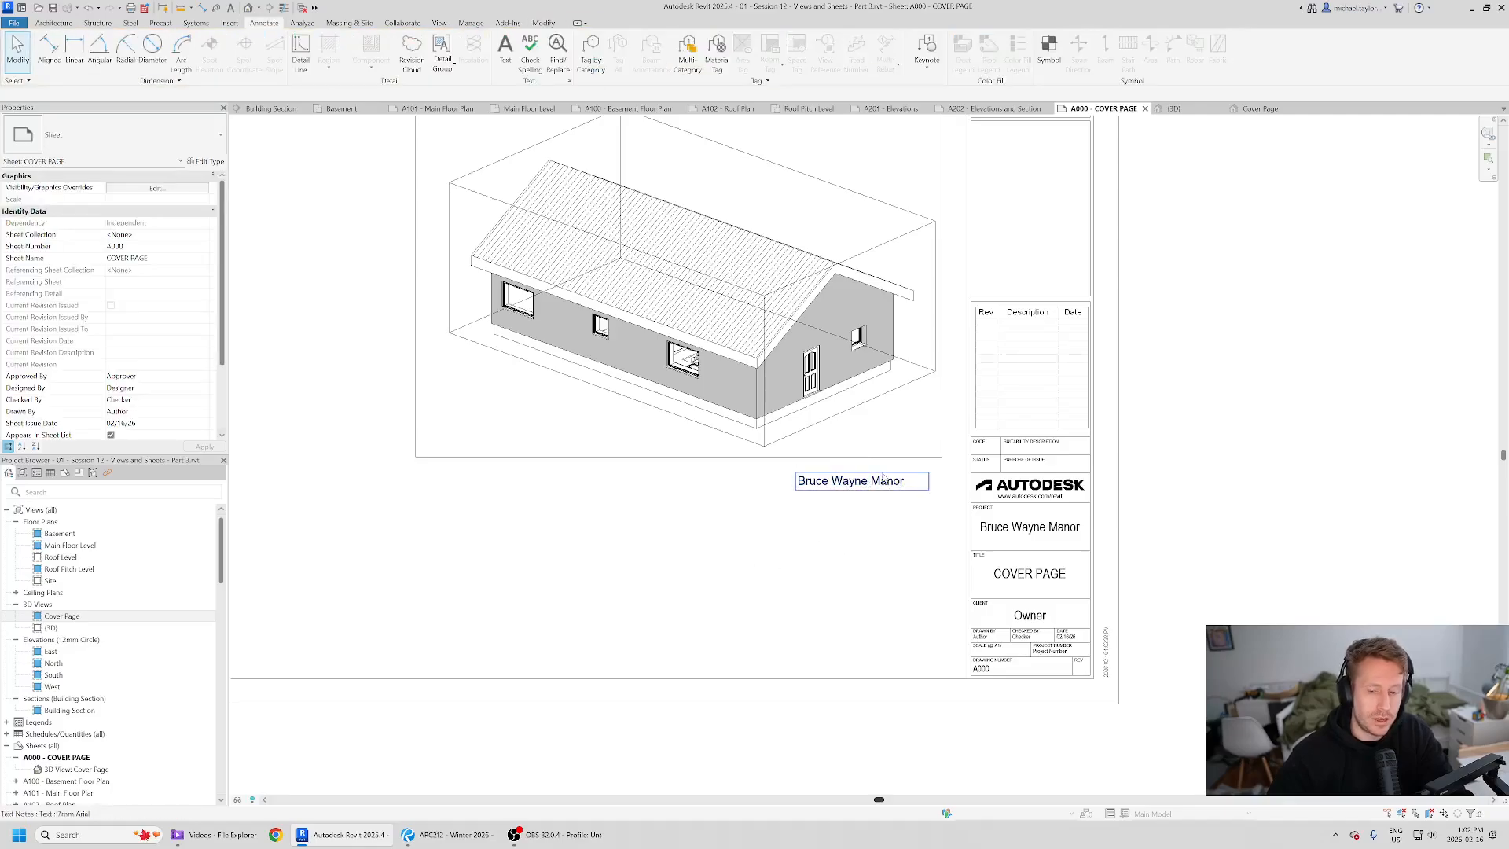
click(886, 487)
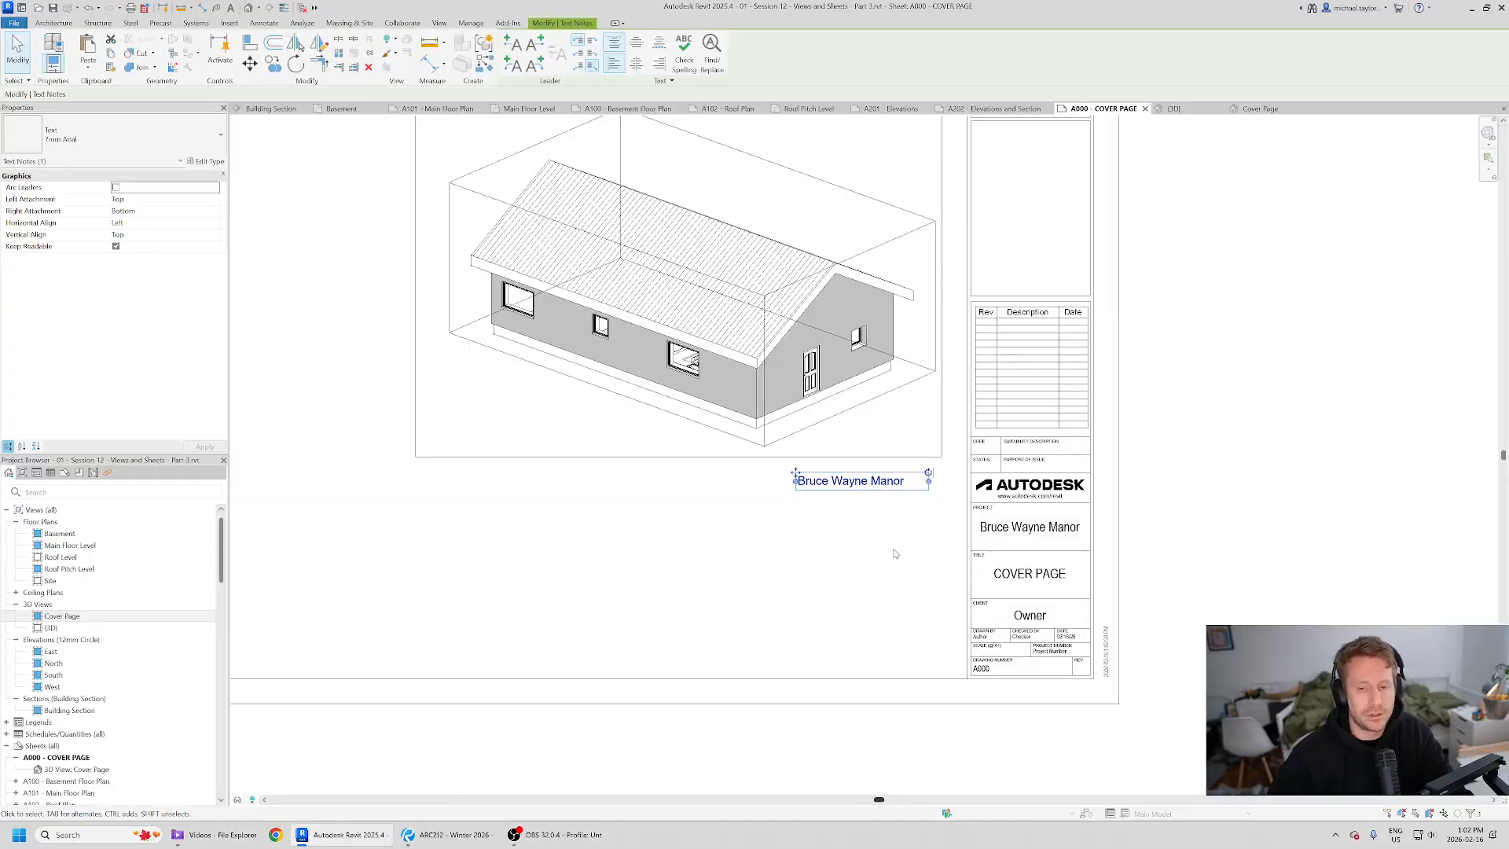
click(786, 581)
click(814, 489)
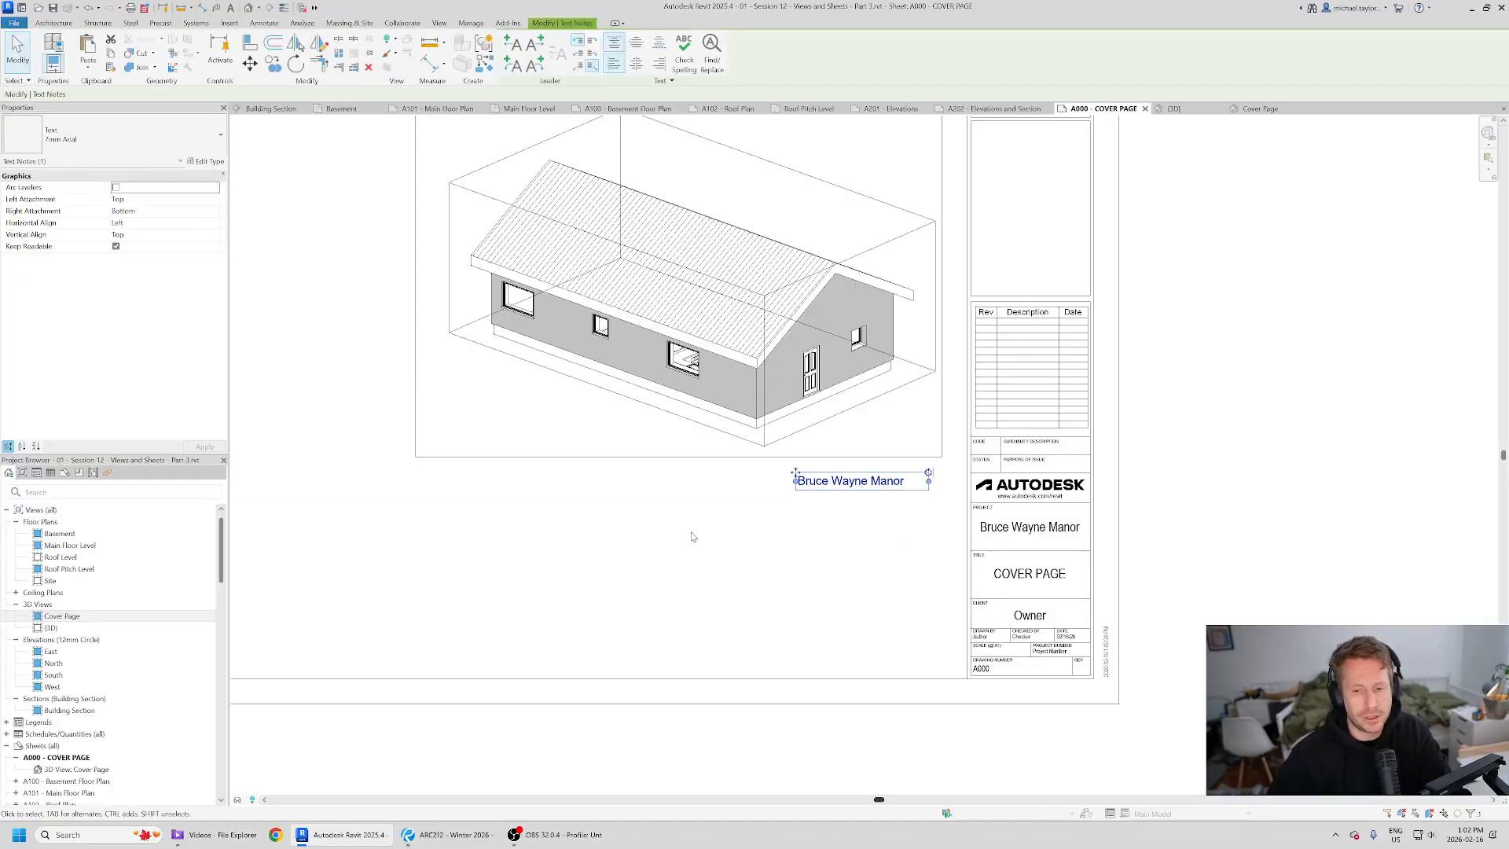
- Duplicate the text type as 36 mm Arial and set its text size to 36 mm
click(206, 161)
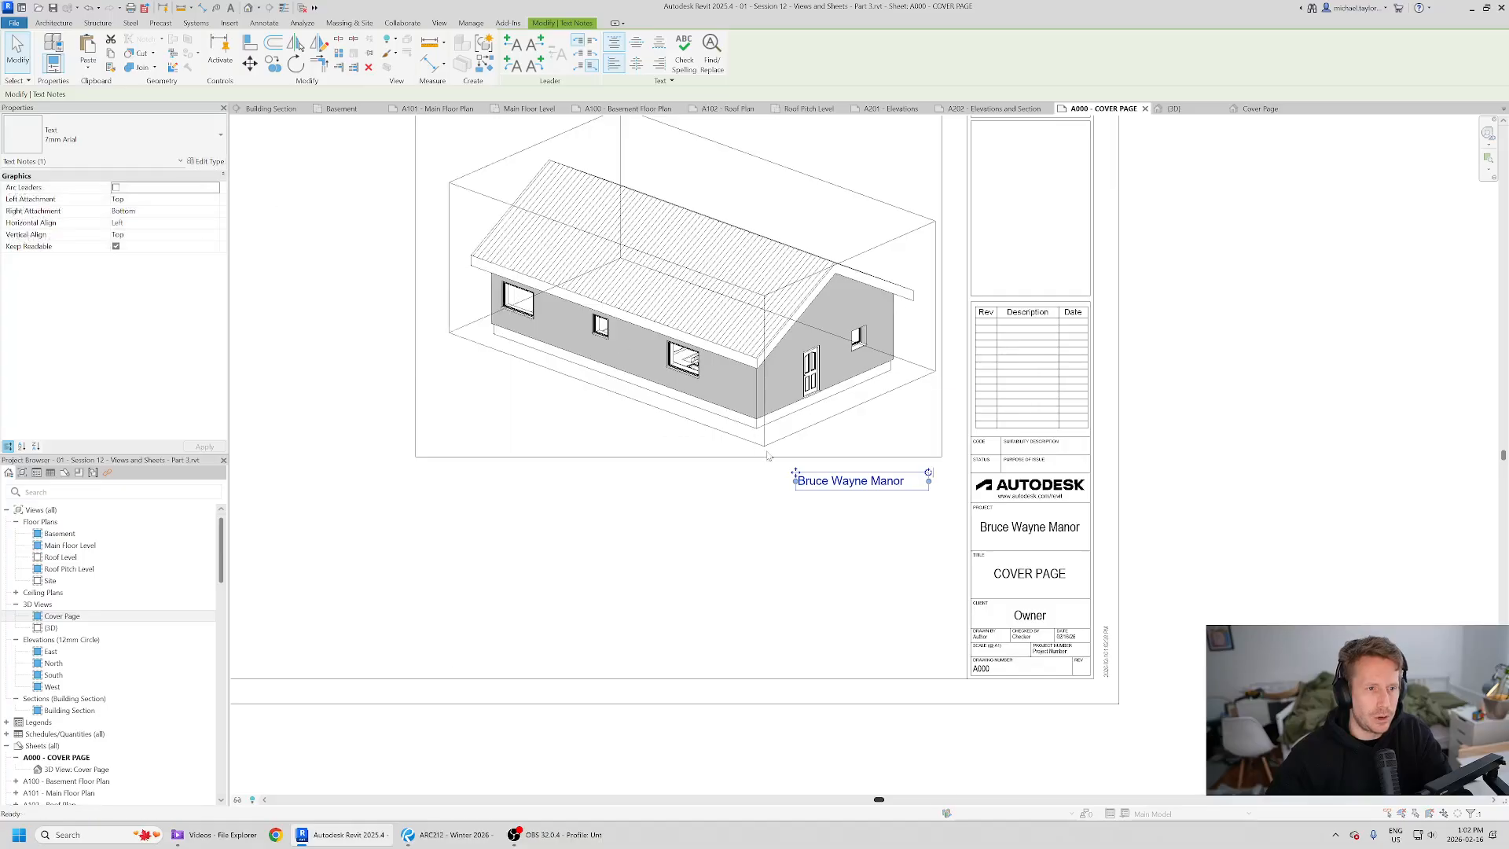
click(1043, 249)
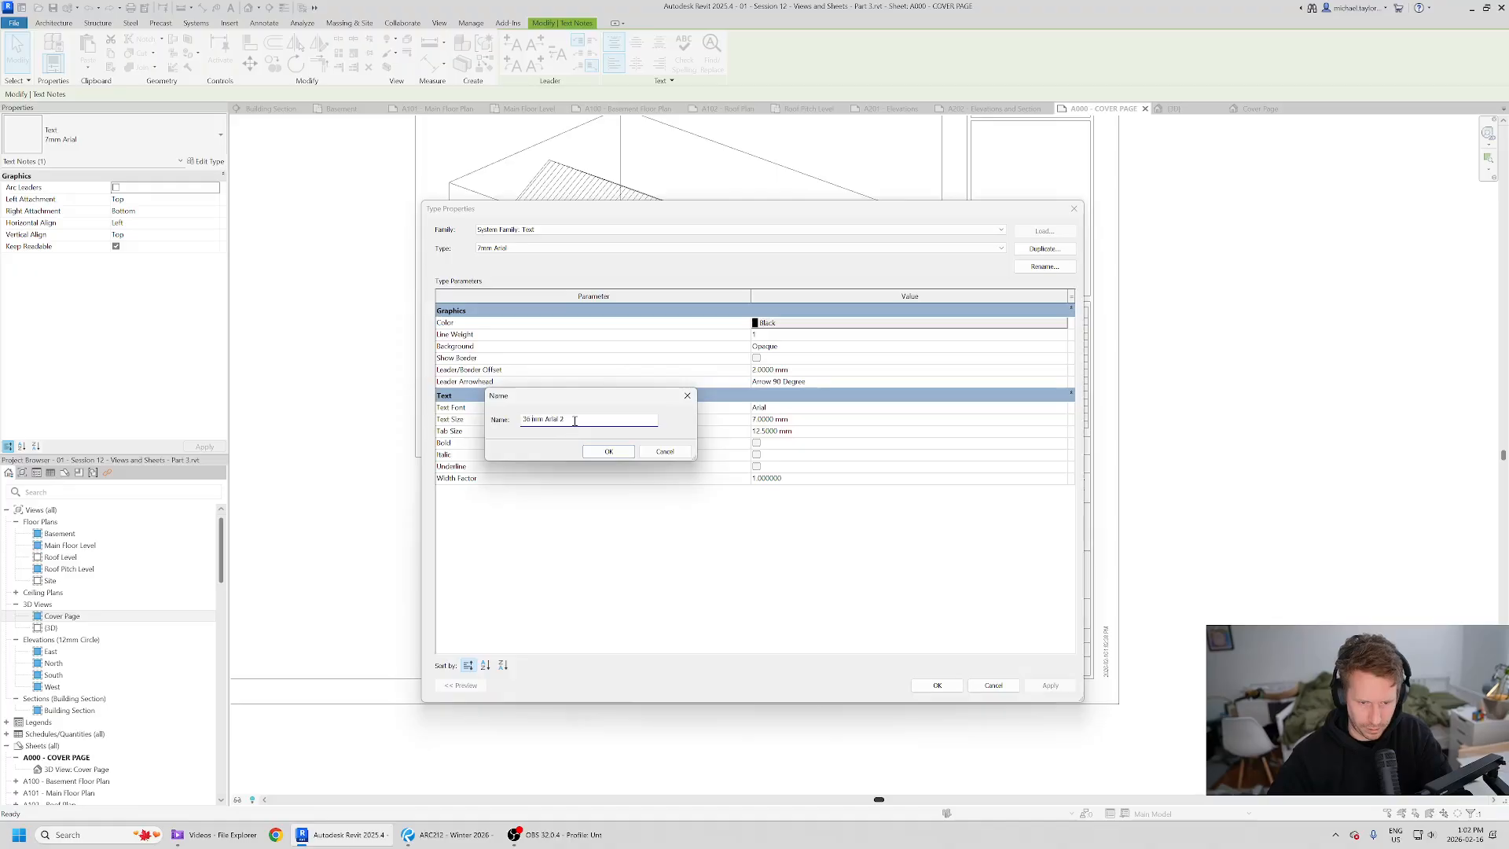
click(606, 455)
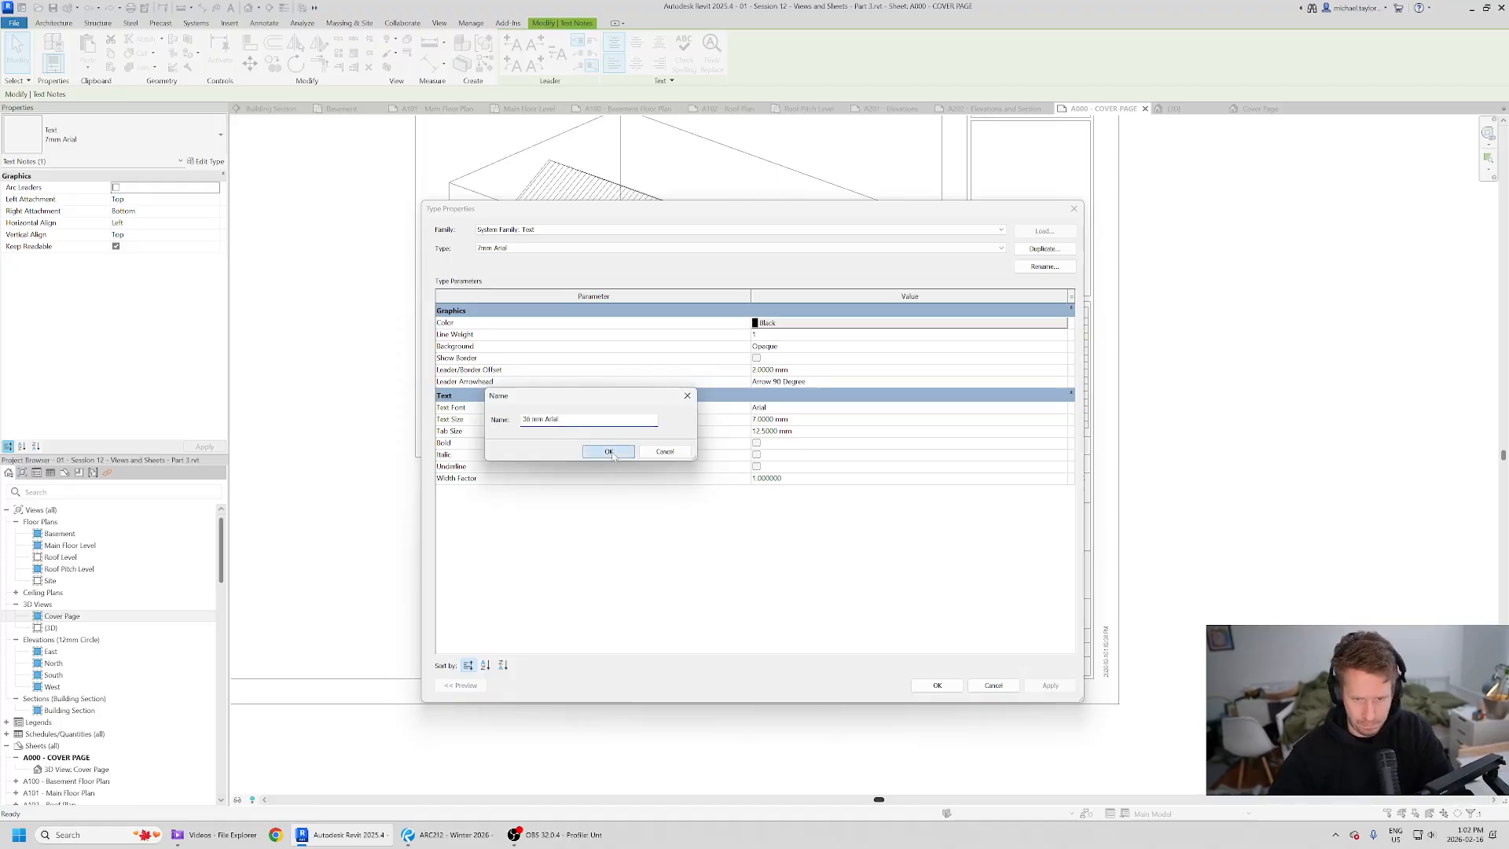
click(789, 421)
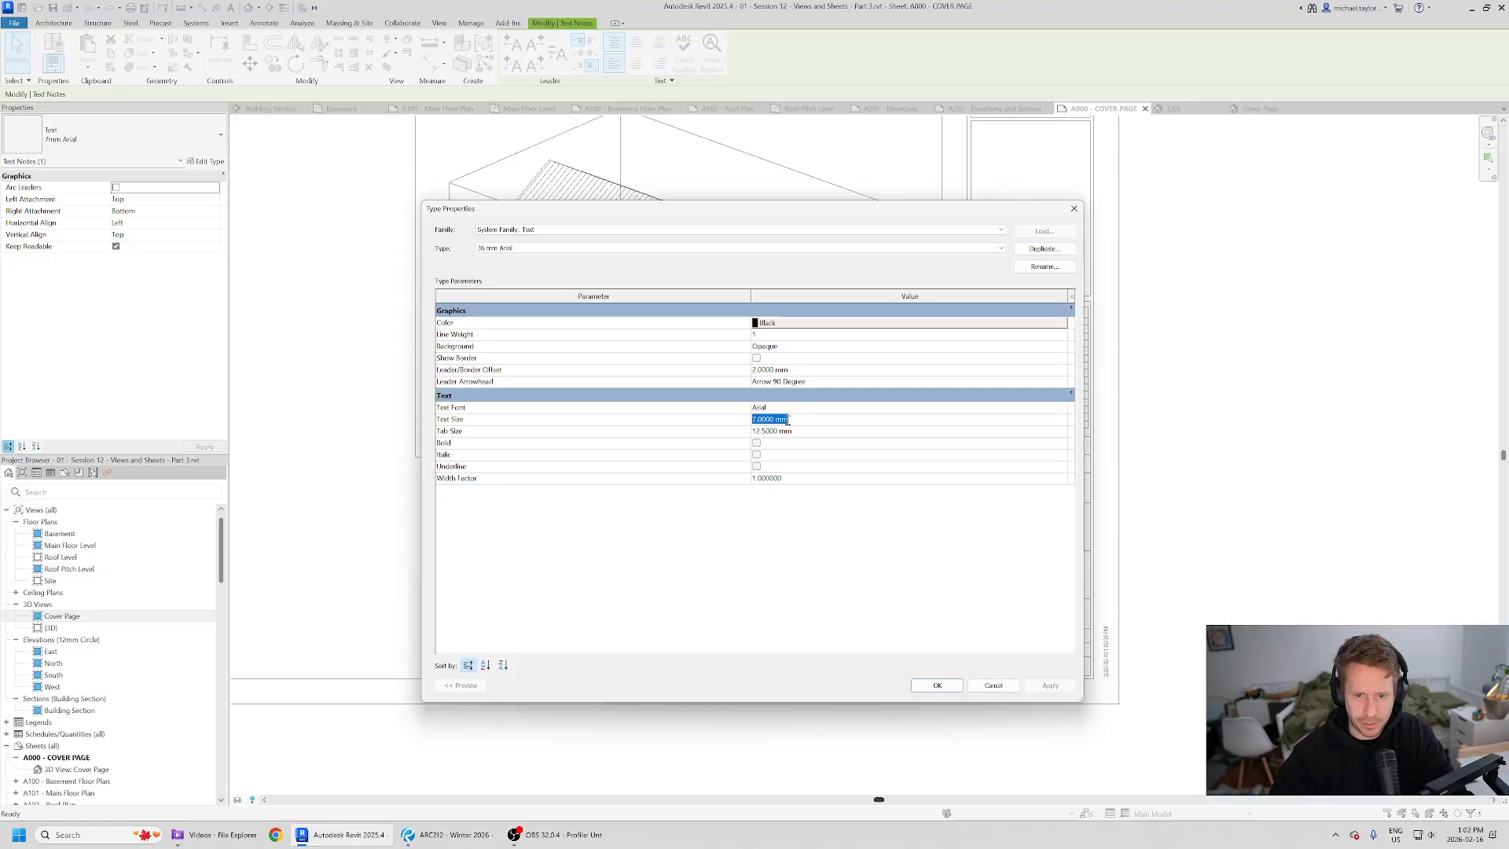
text(26)
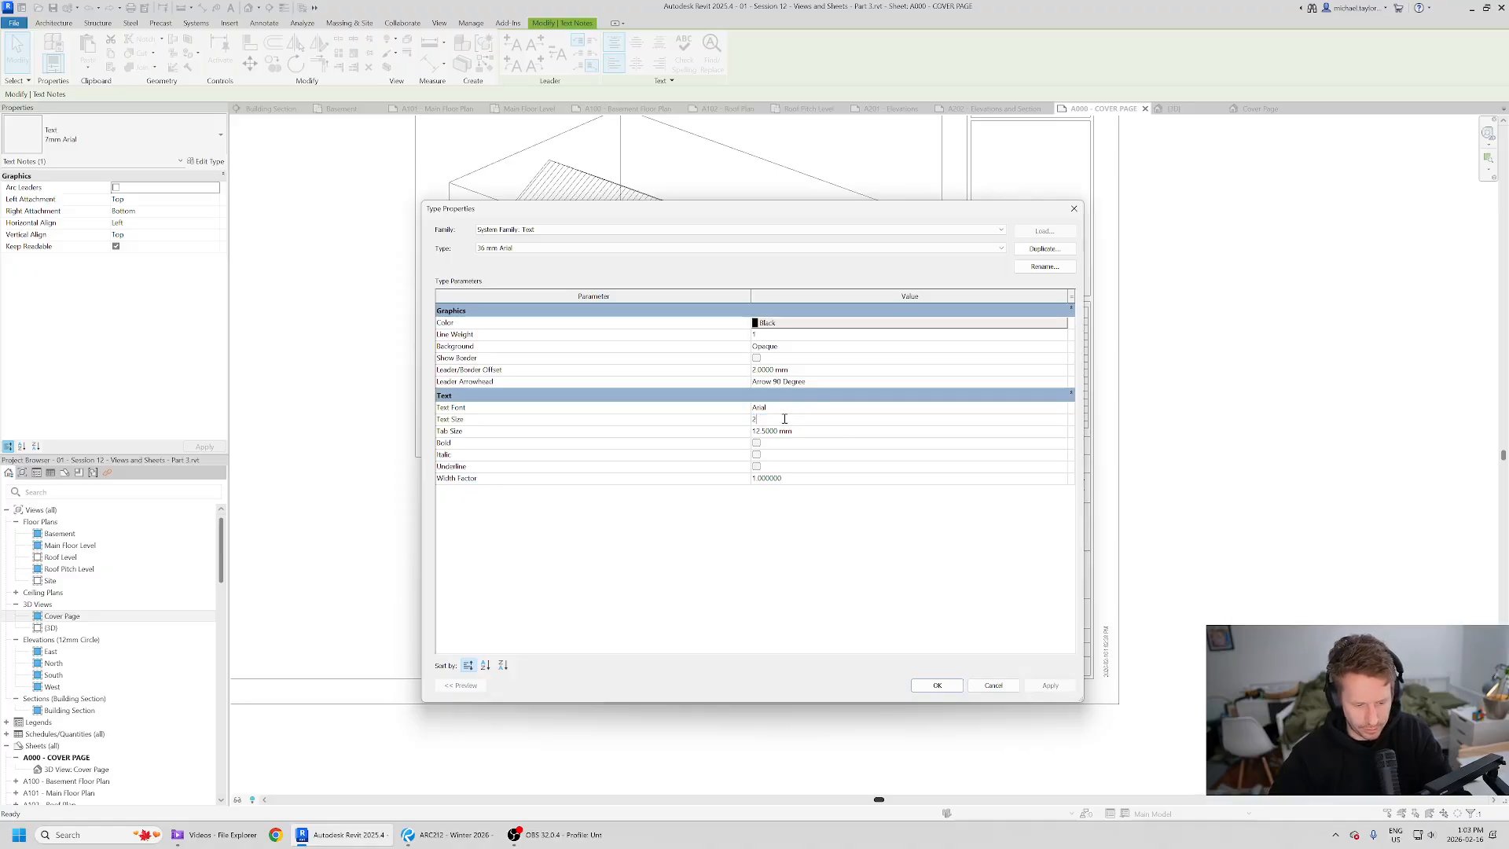
key(Tab)
drag(816, 421, 687, 438)
text(36)
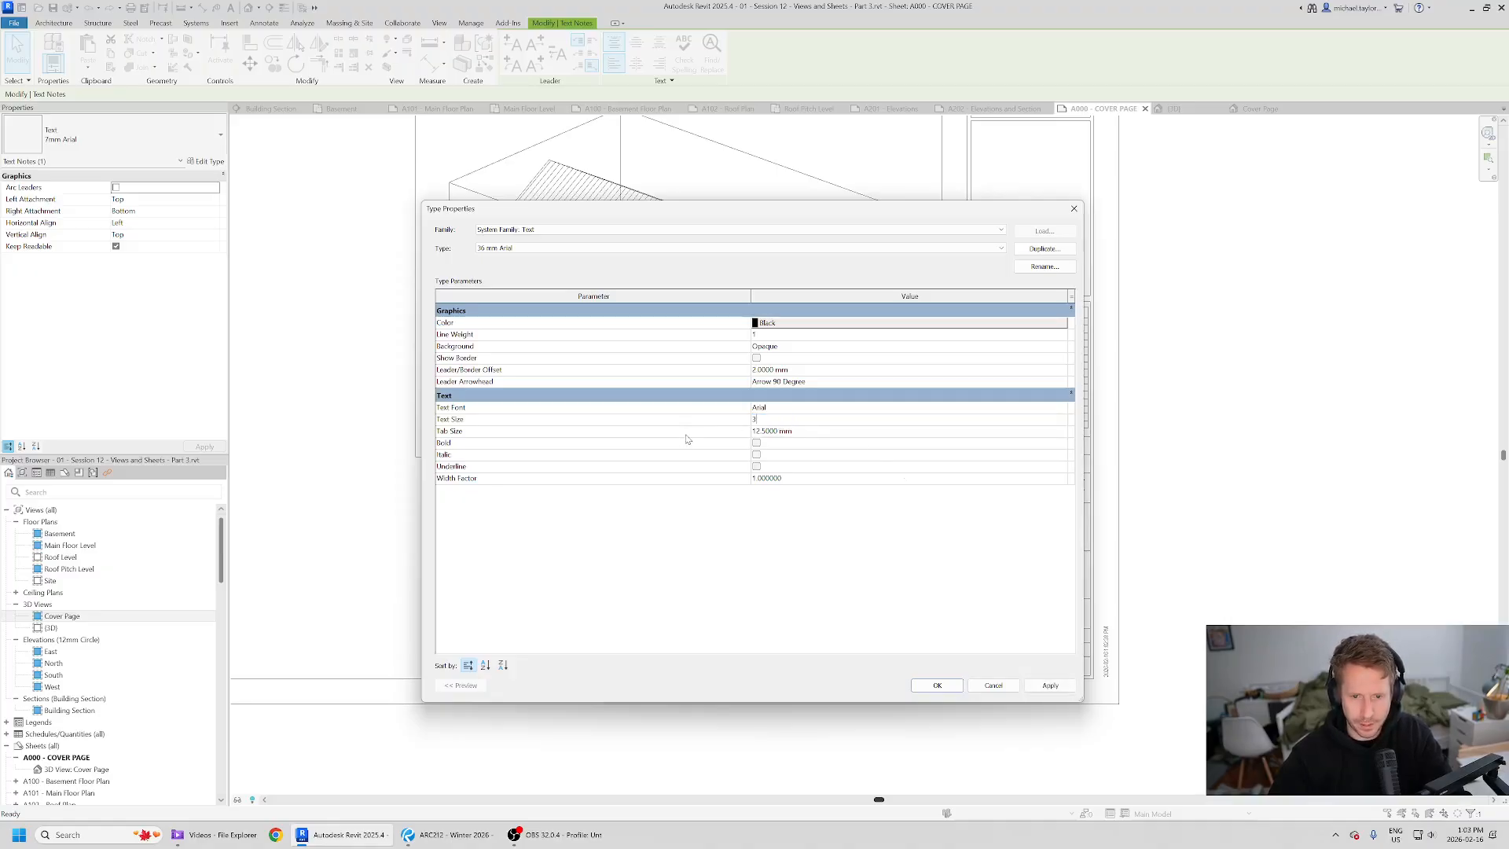
key(Tab)
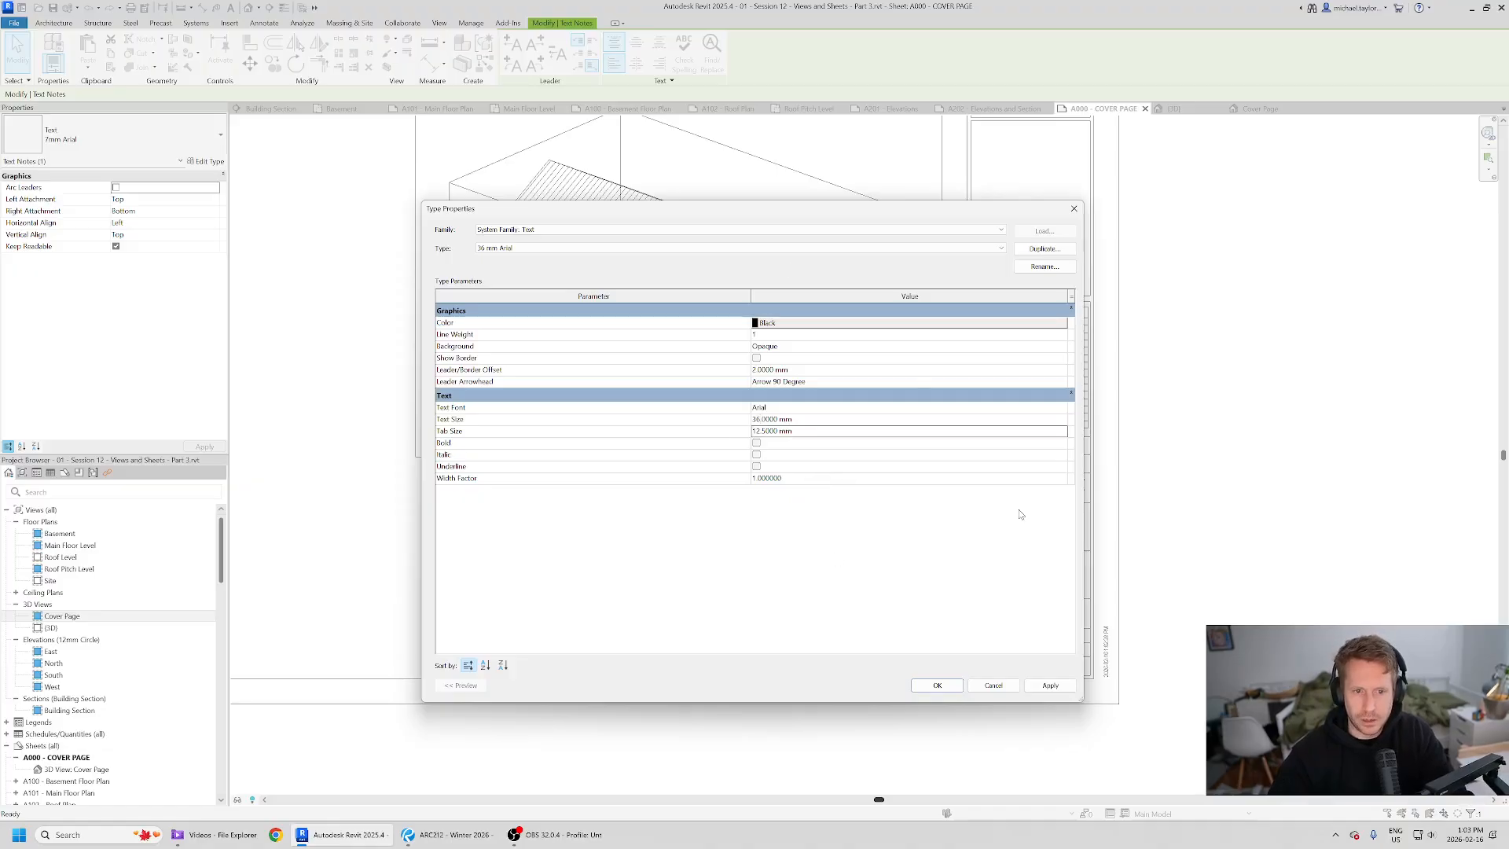
click(937, 685)
- Widen the title text box so Bruce Wayne Manor wraps onto two lines
scroll(821, 579, down, 2)
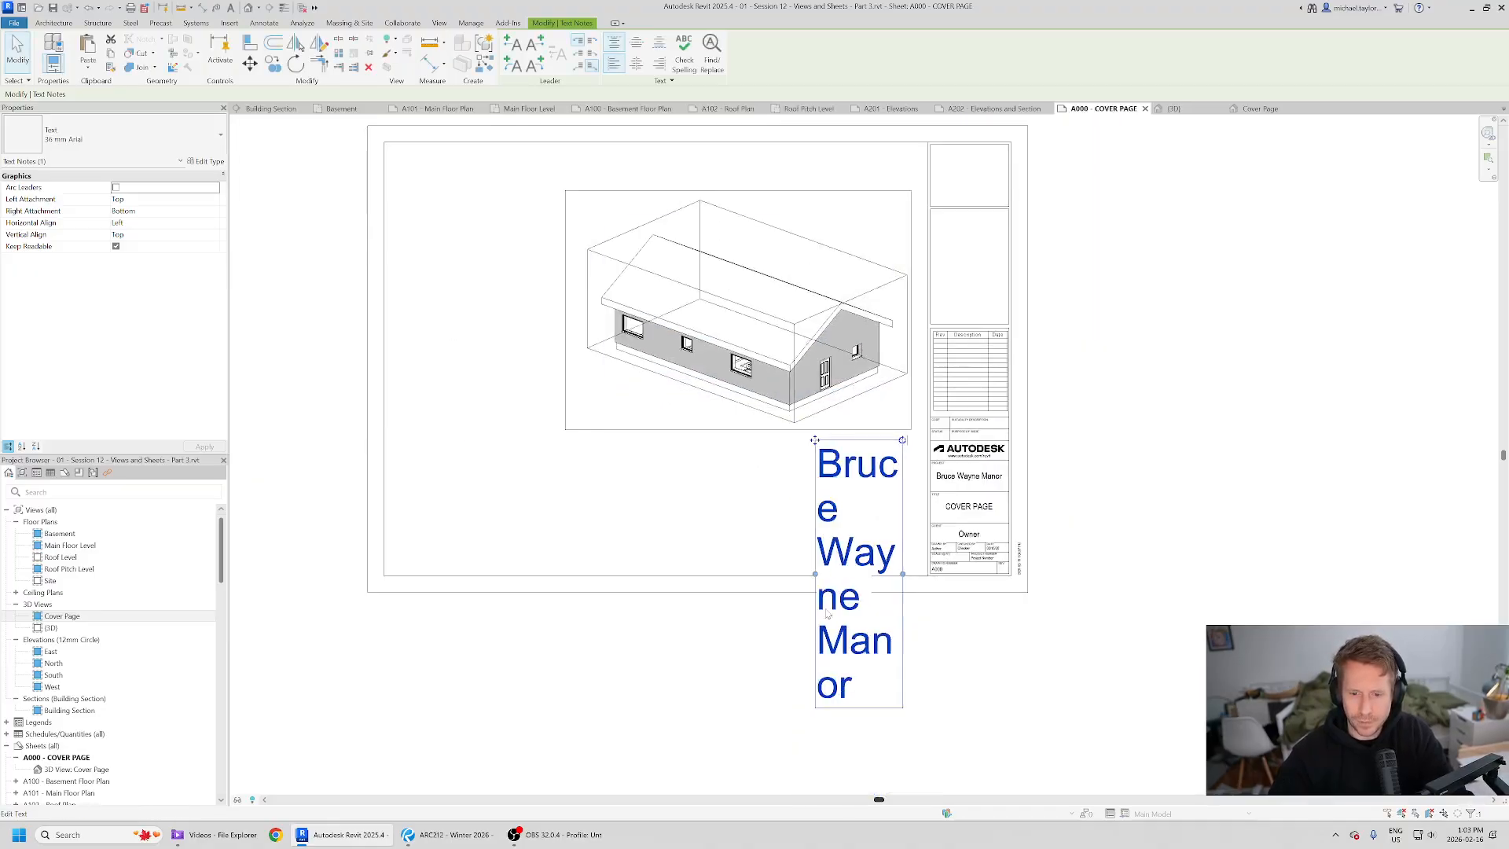
drag(821, 580, 683, 579)
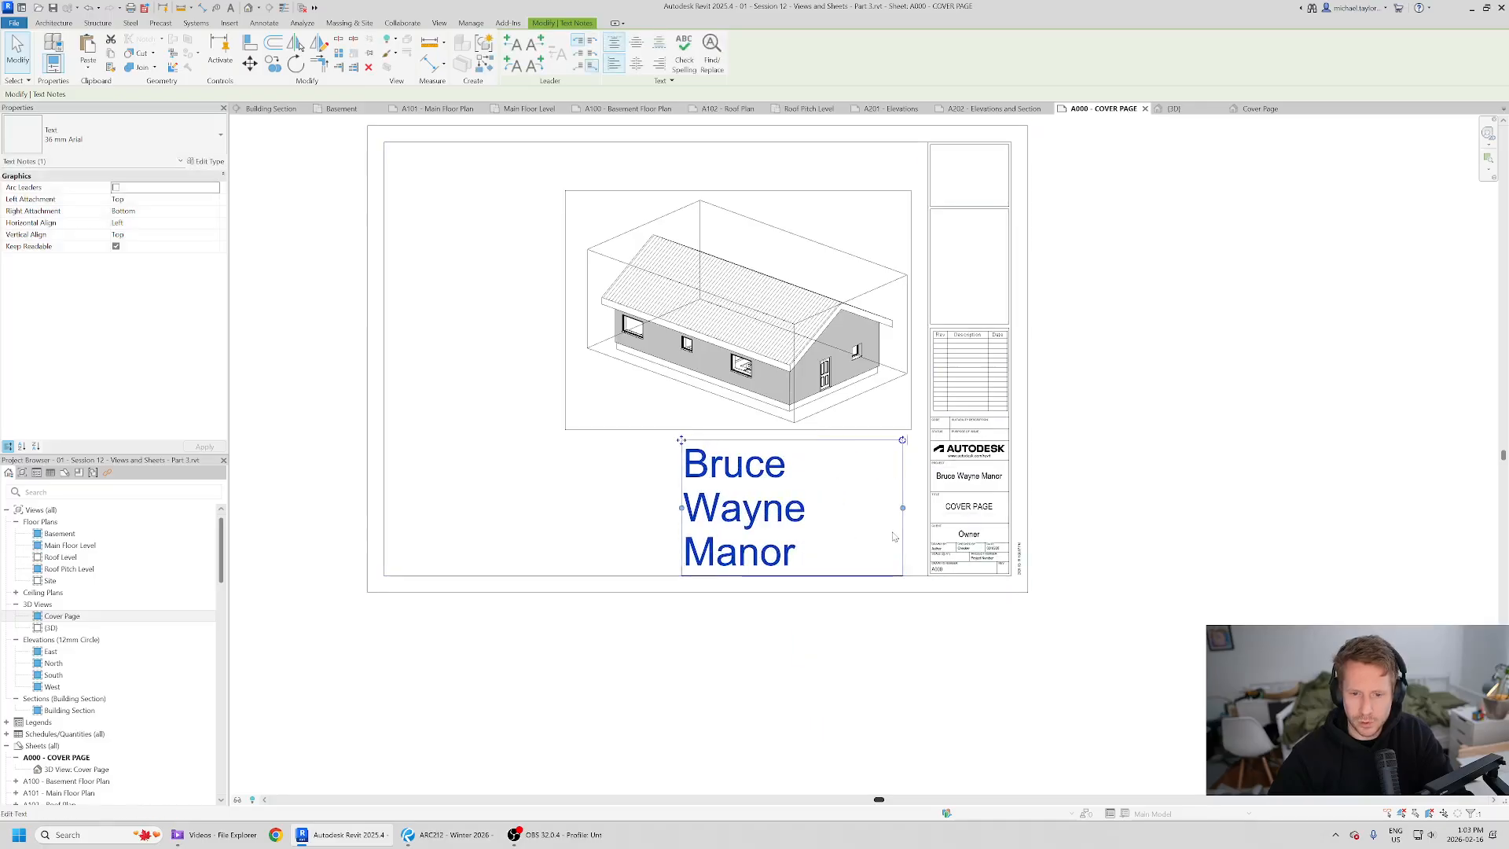
drag(619, 512, 614, 509)
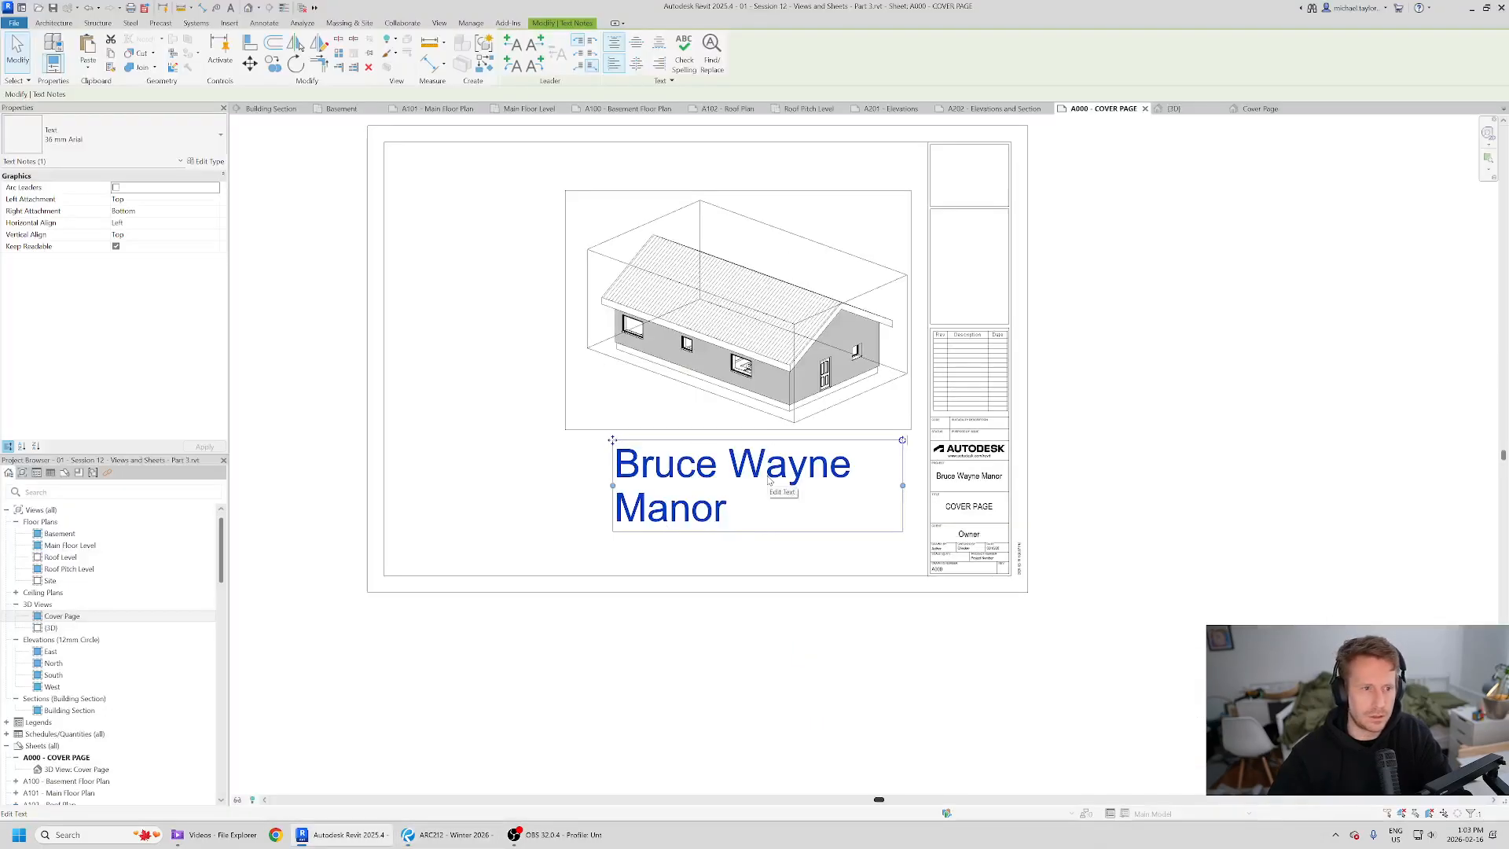
- Compare the title text against the reference PDF cover page
key(alt+Tab)
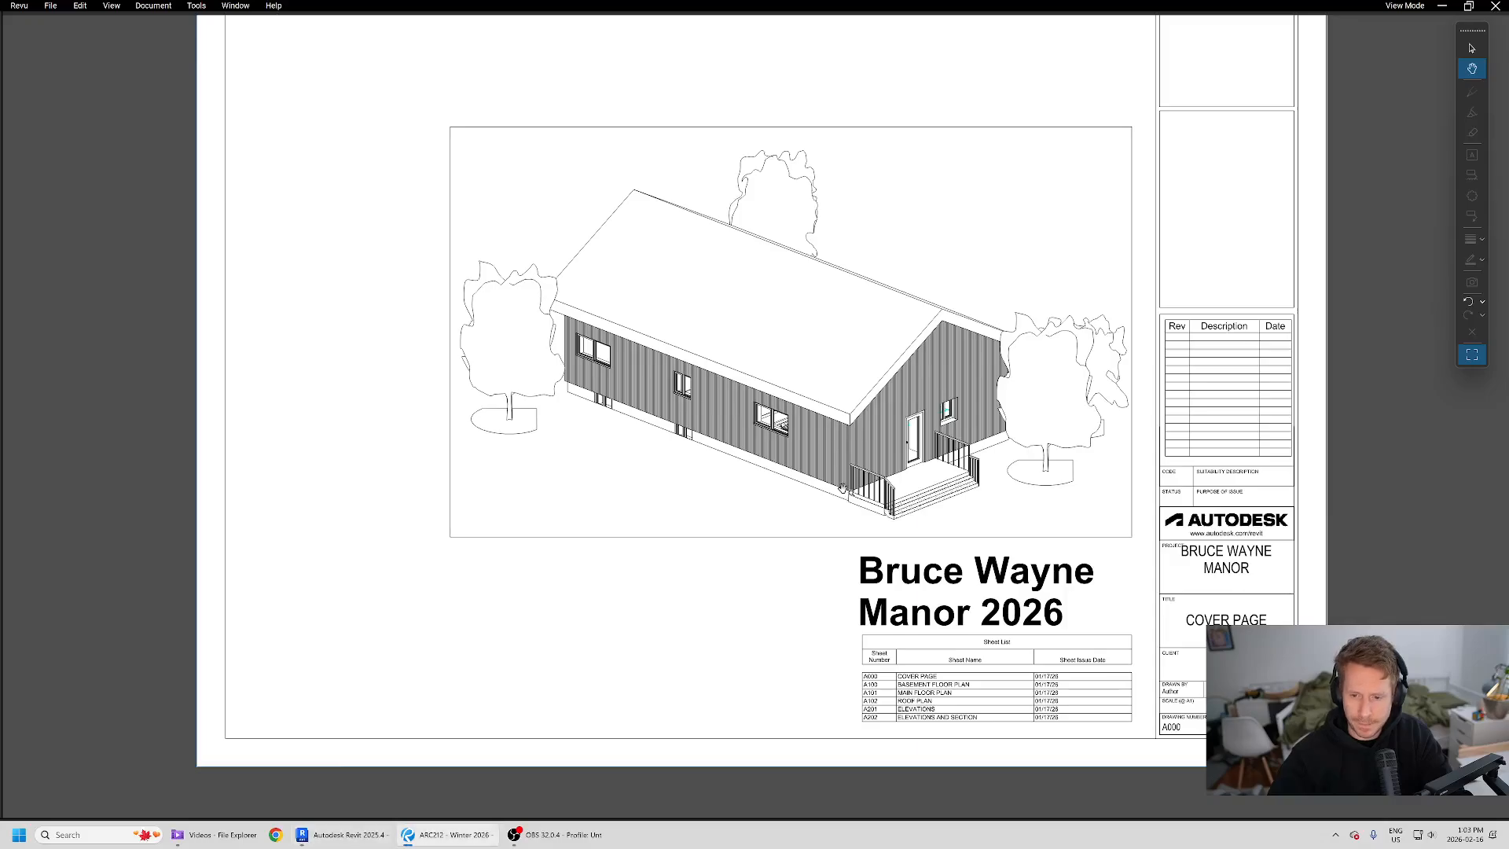
key(alt+Tab)
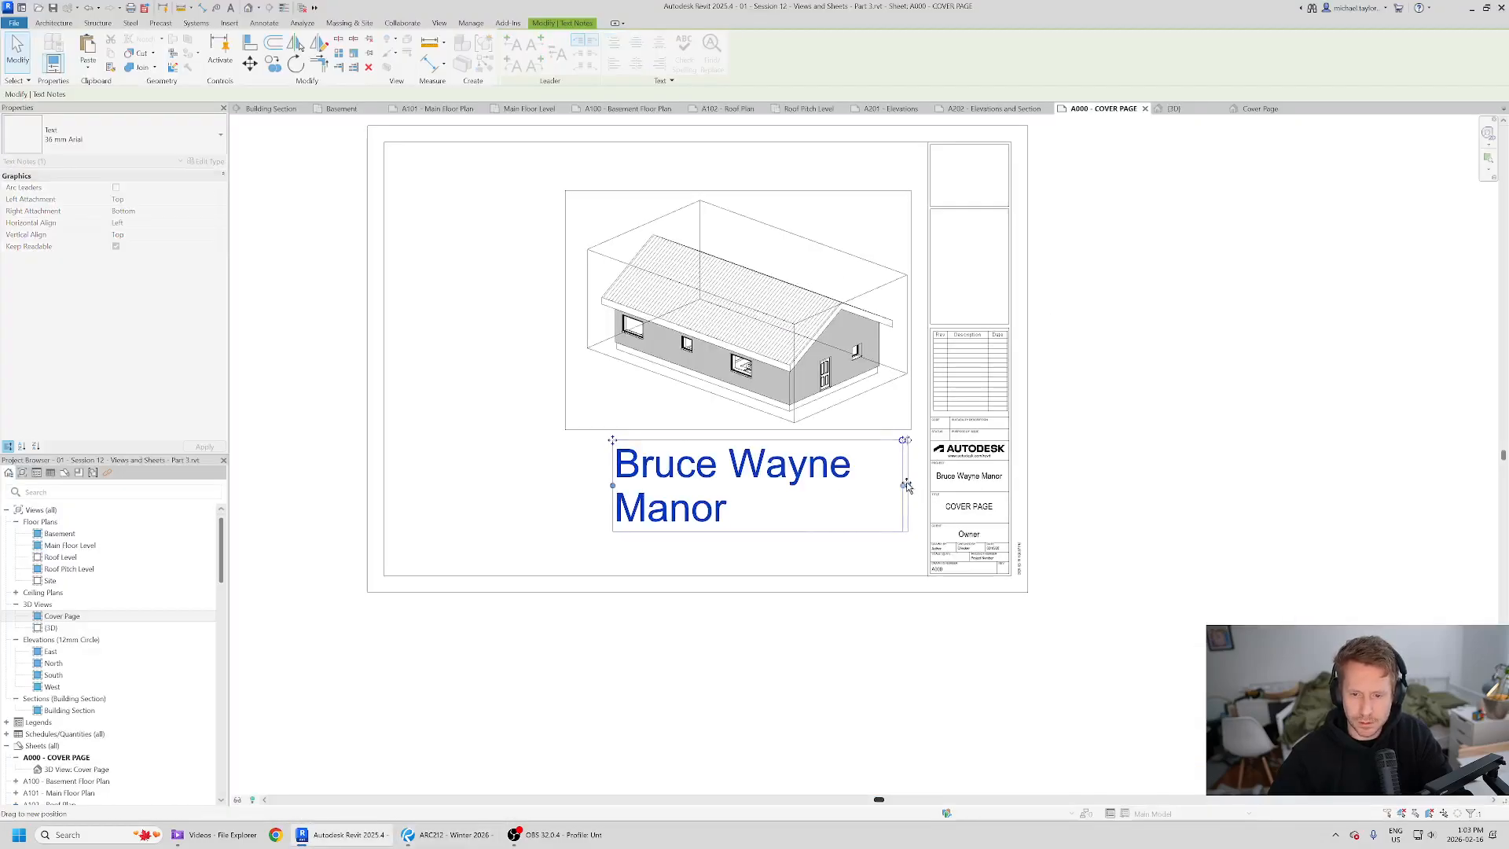
key(alt+Tab)
key(alt+Tab)
click(821, 478)
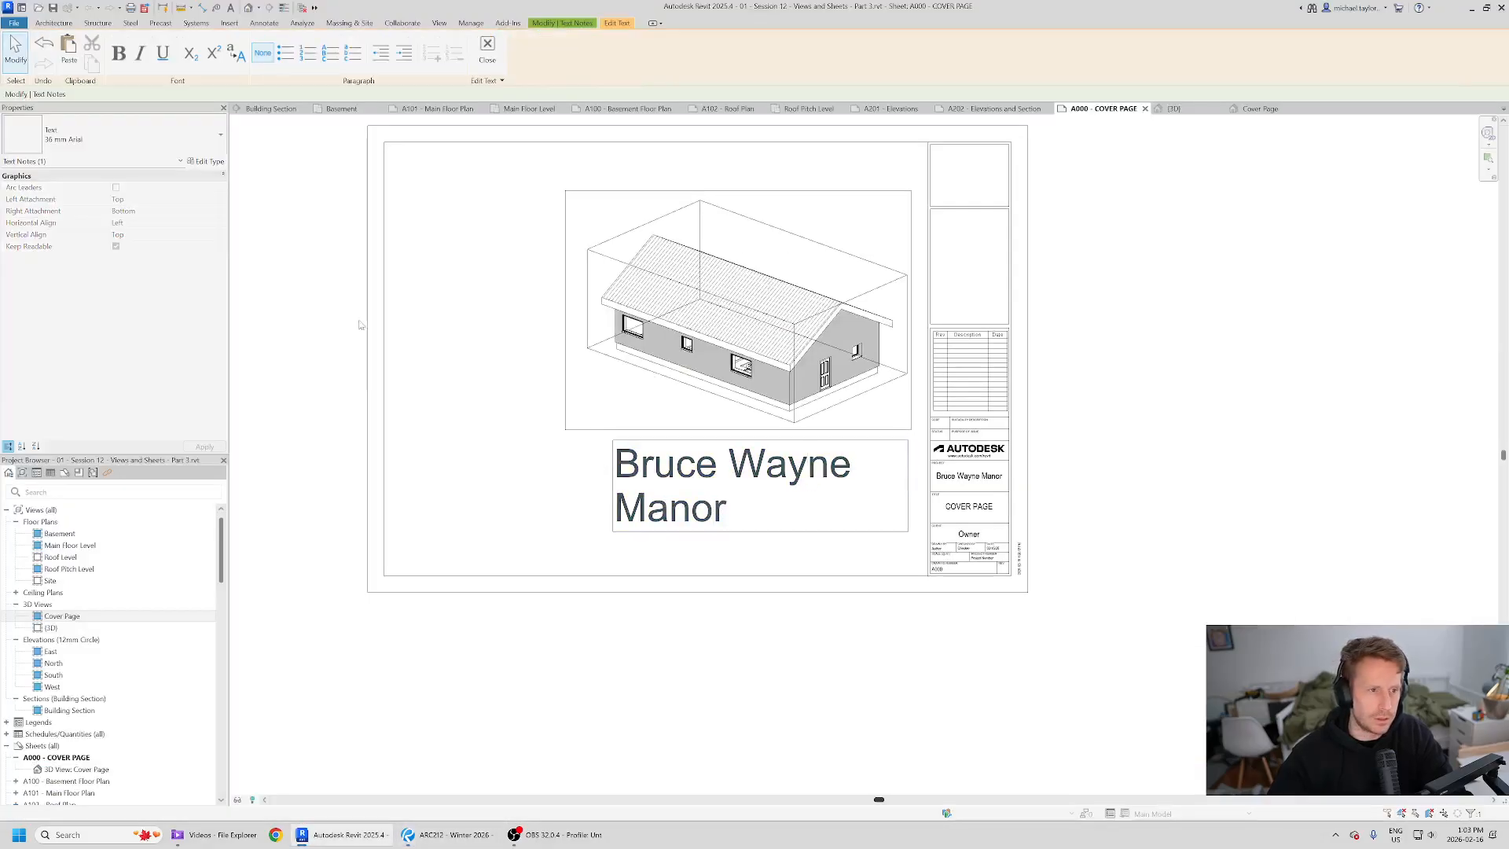
click(206, 162)
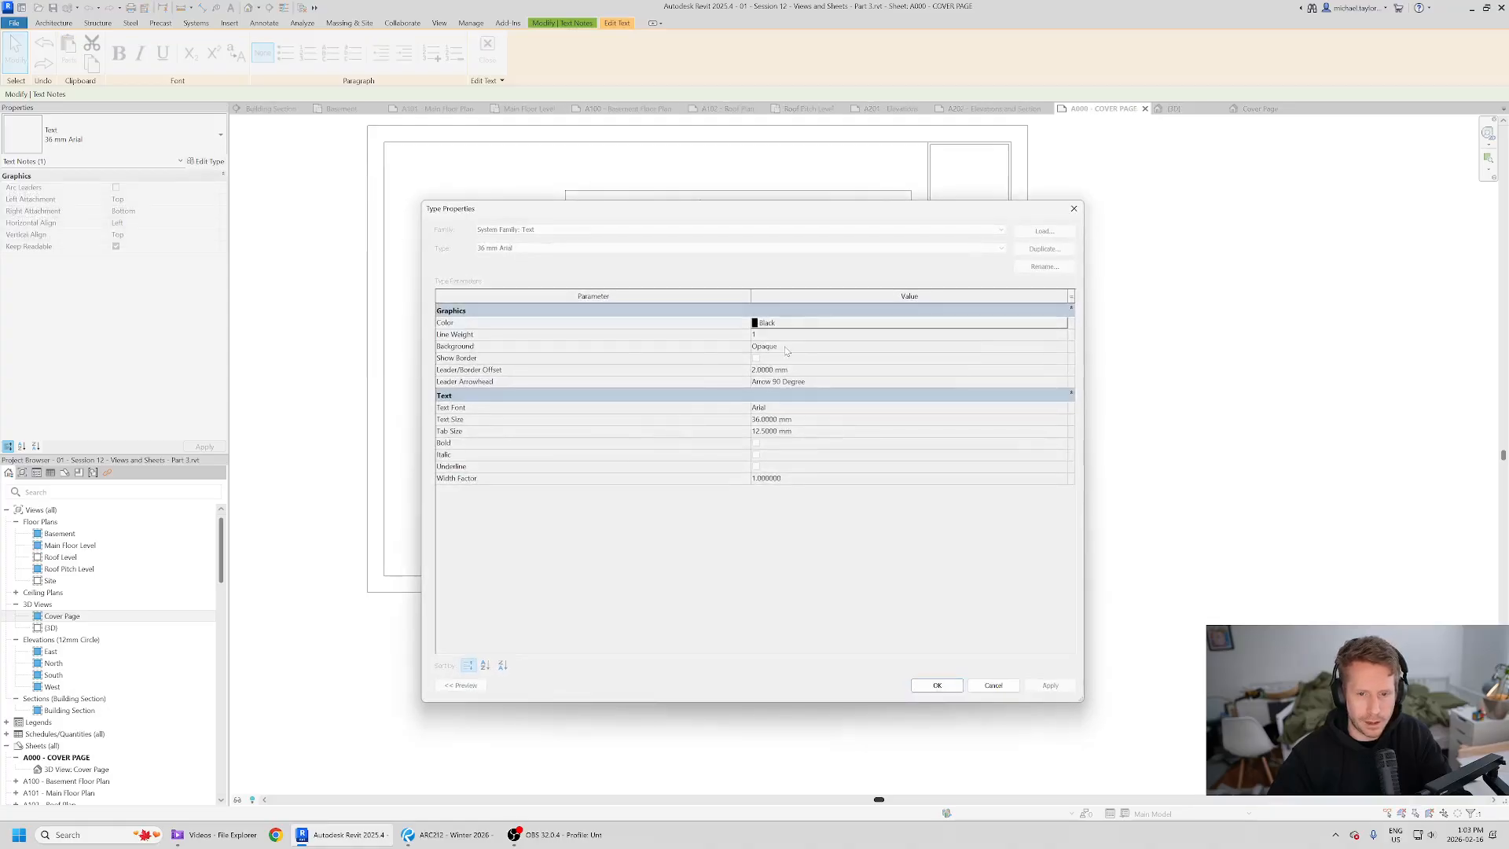
click(992, 685)
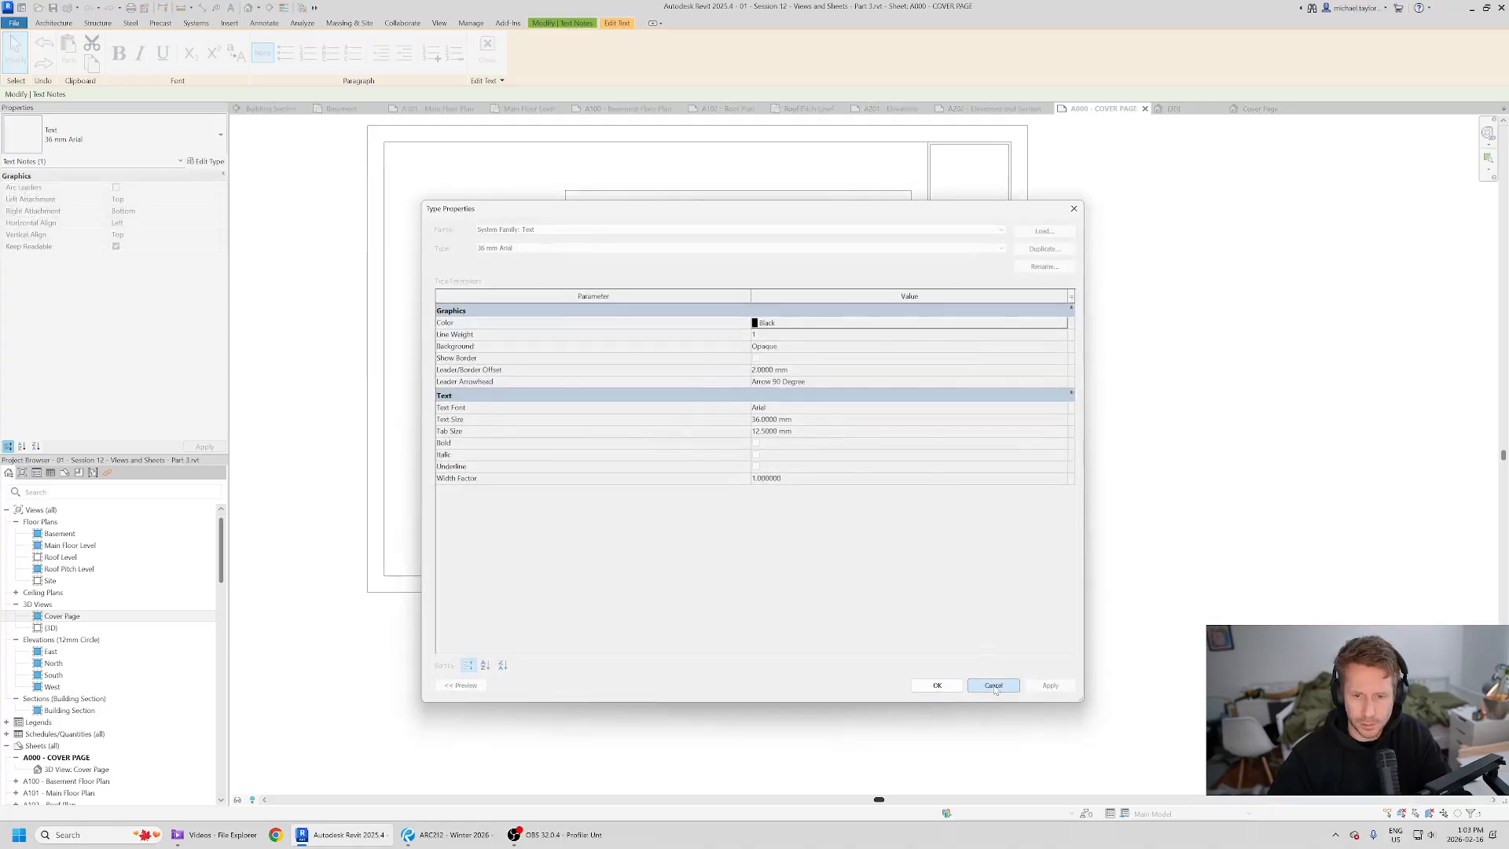
- Make the 36 mm Arial text type bold
click(206, 161)
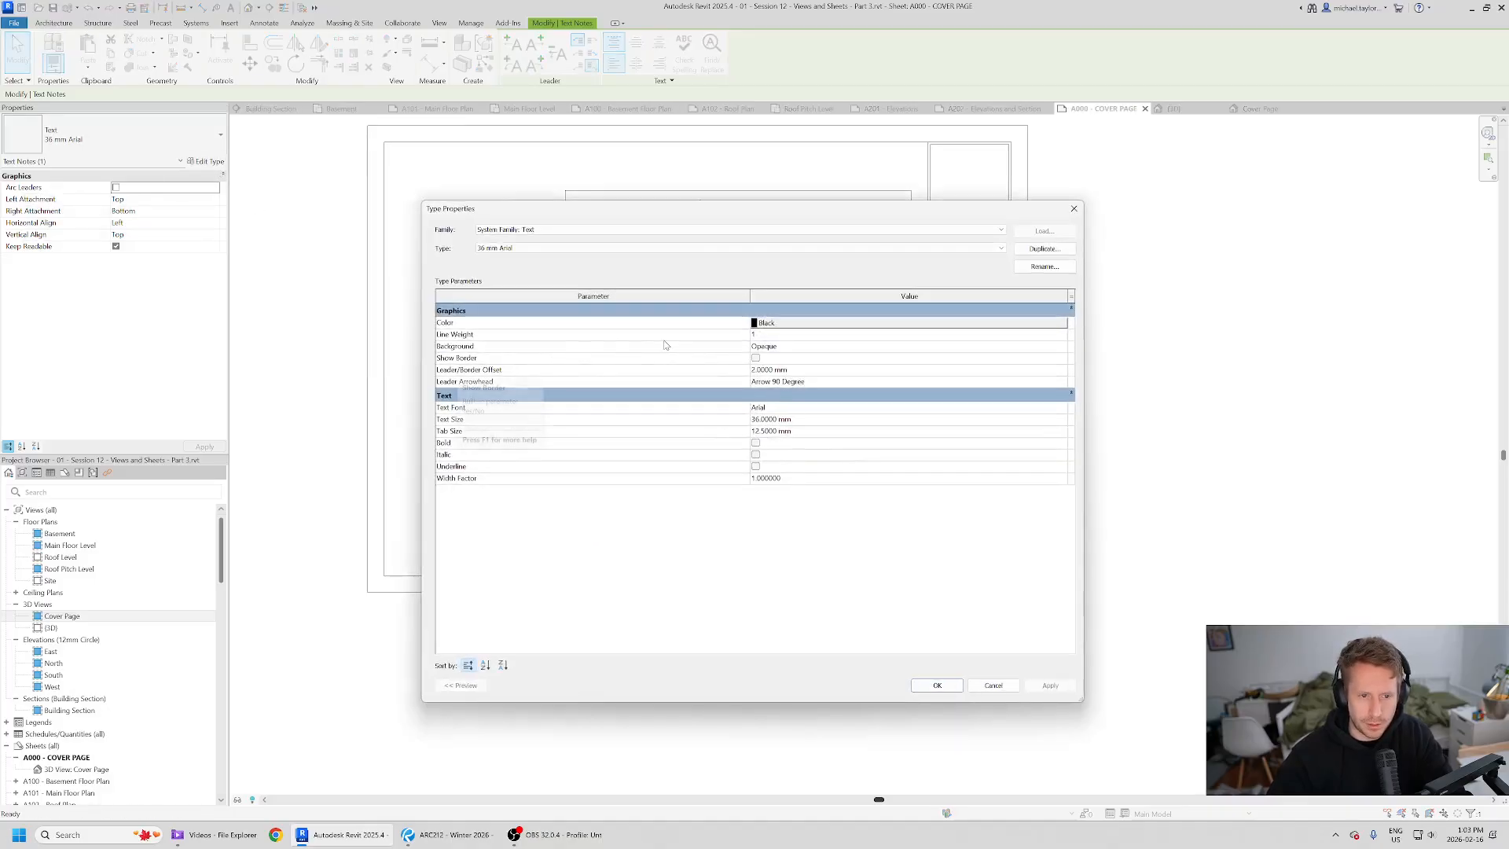
click(755, 442)
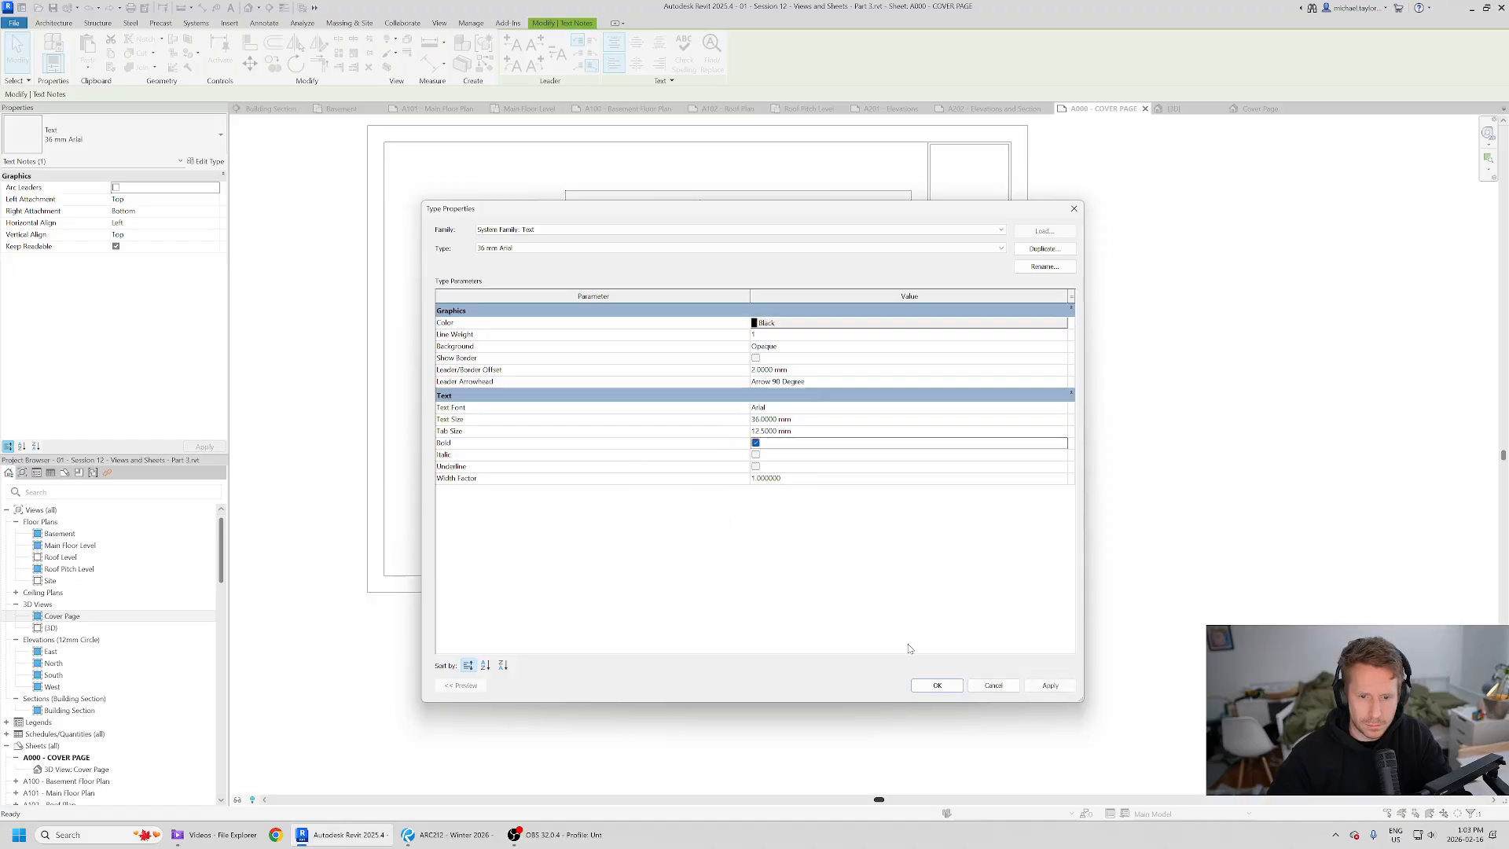
click(937, 685)
click(1123, 622)
click(795, 478)
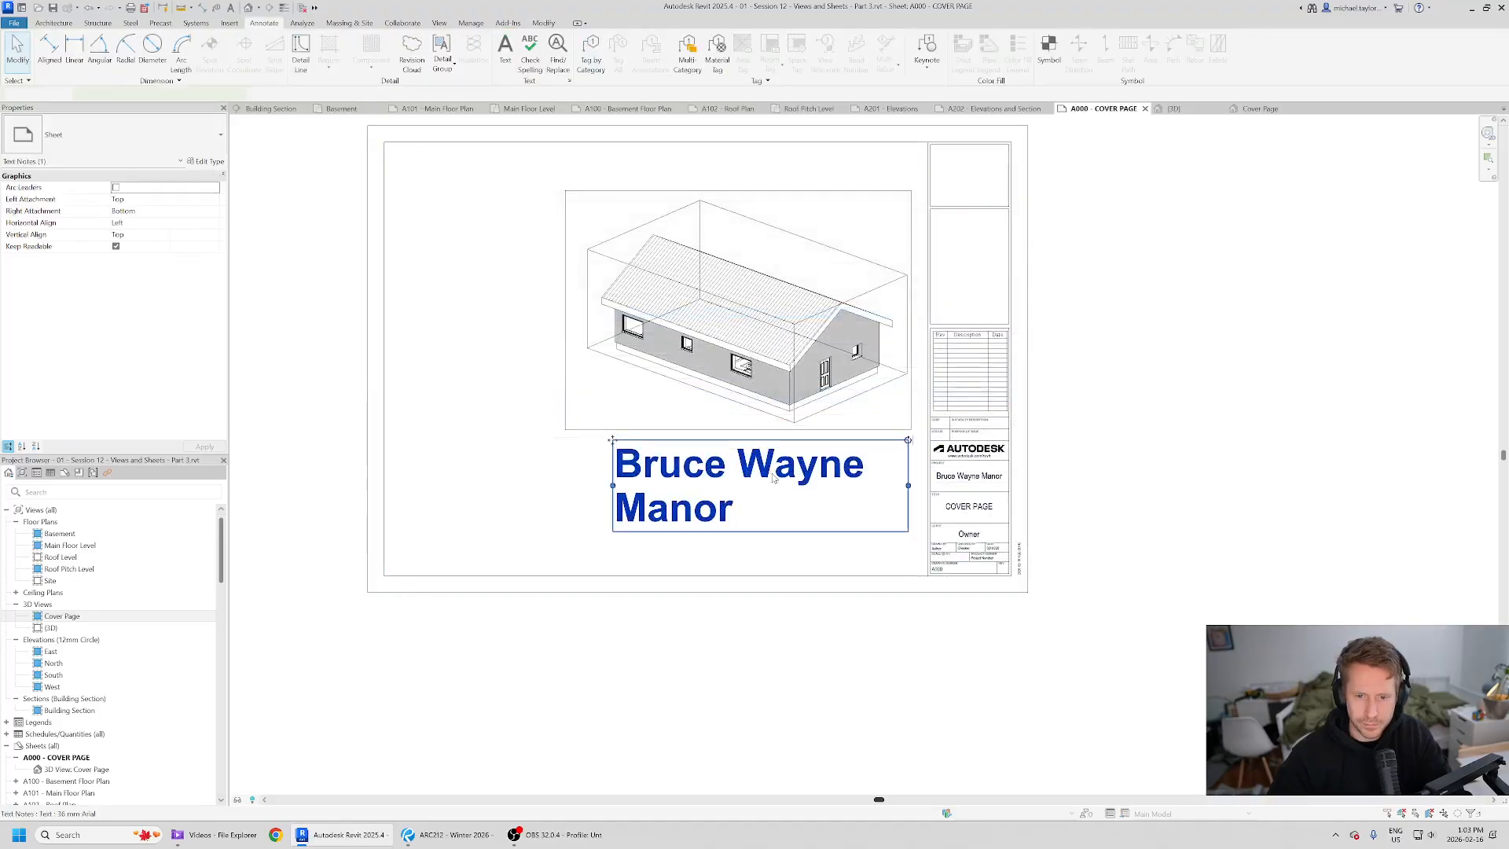
- Rename the text type to 24 mm Arial and set its text size to 24 mm
key(alt+Tab)
key(alt+Tab)
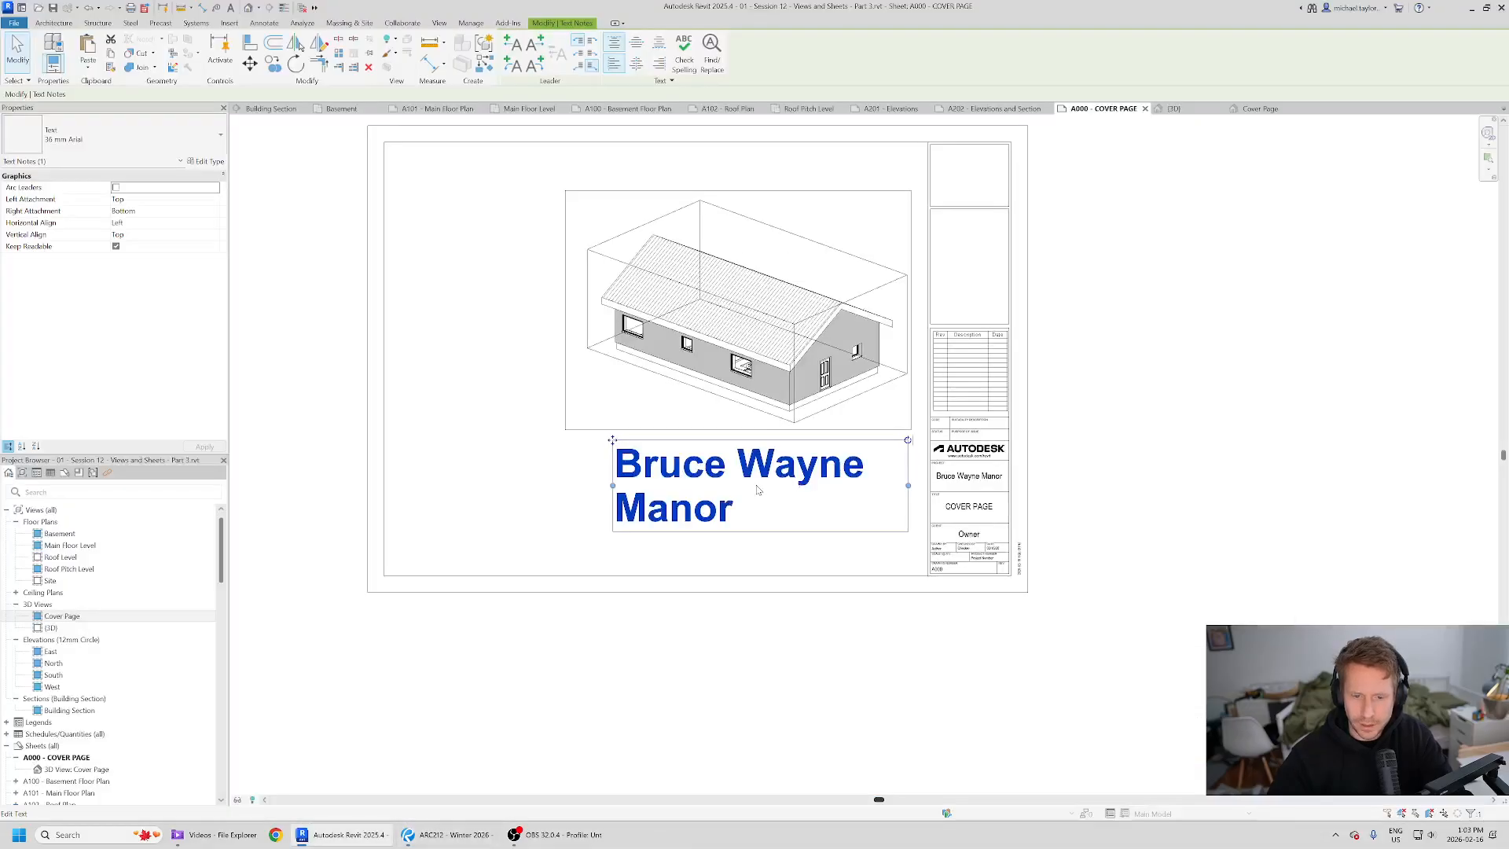
scroll(778, 478, up, 1)
click(207, 161)
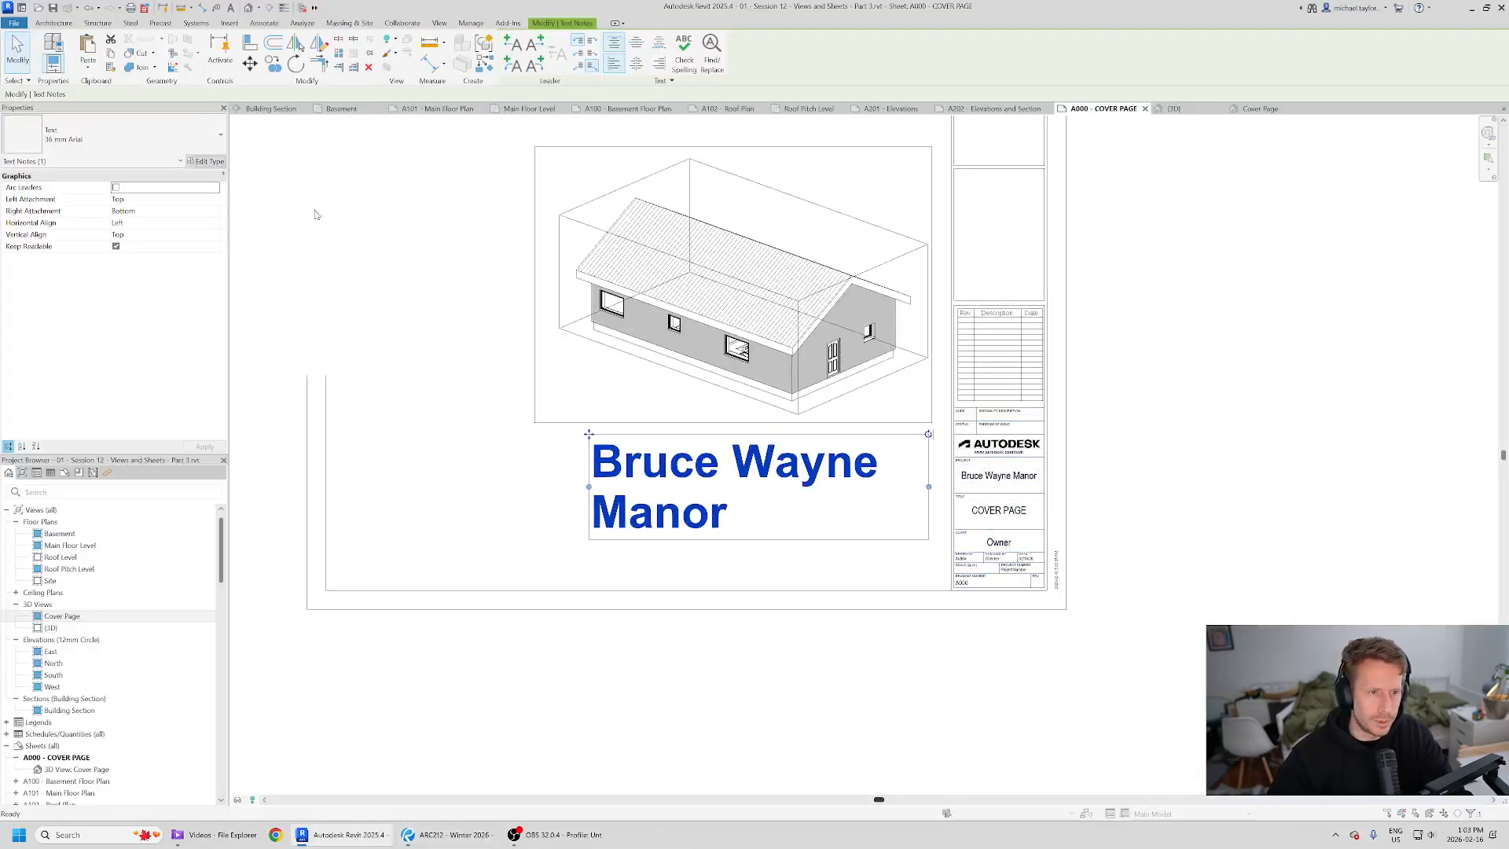
click(1045, 267)
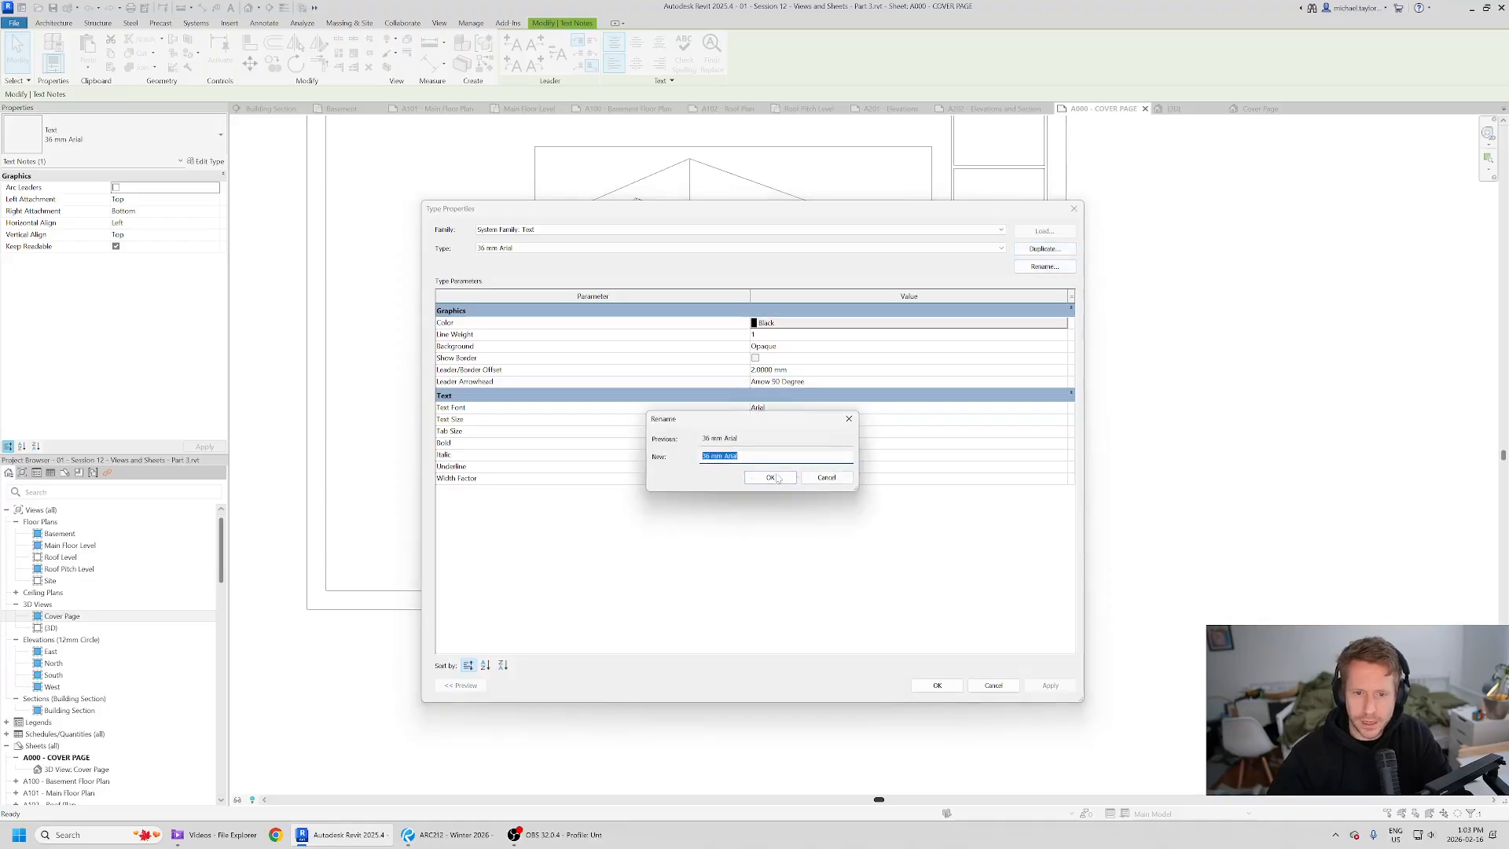
click(707, 457)
text(24)
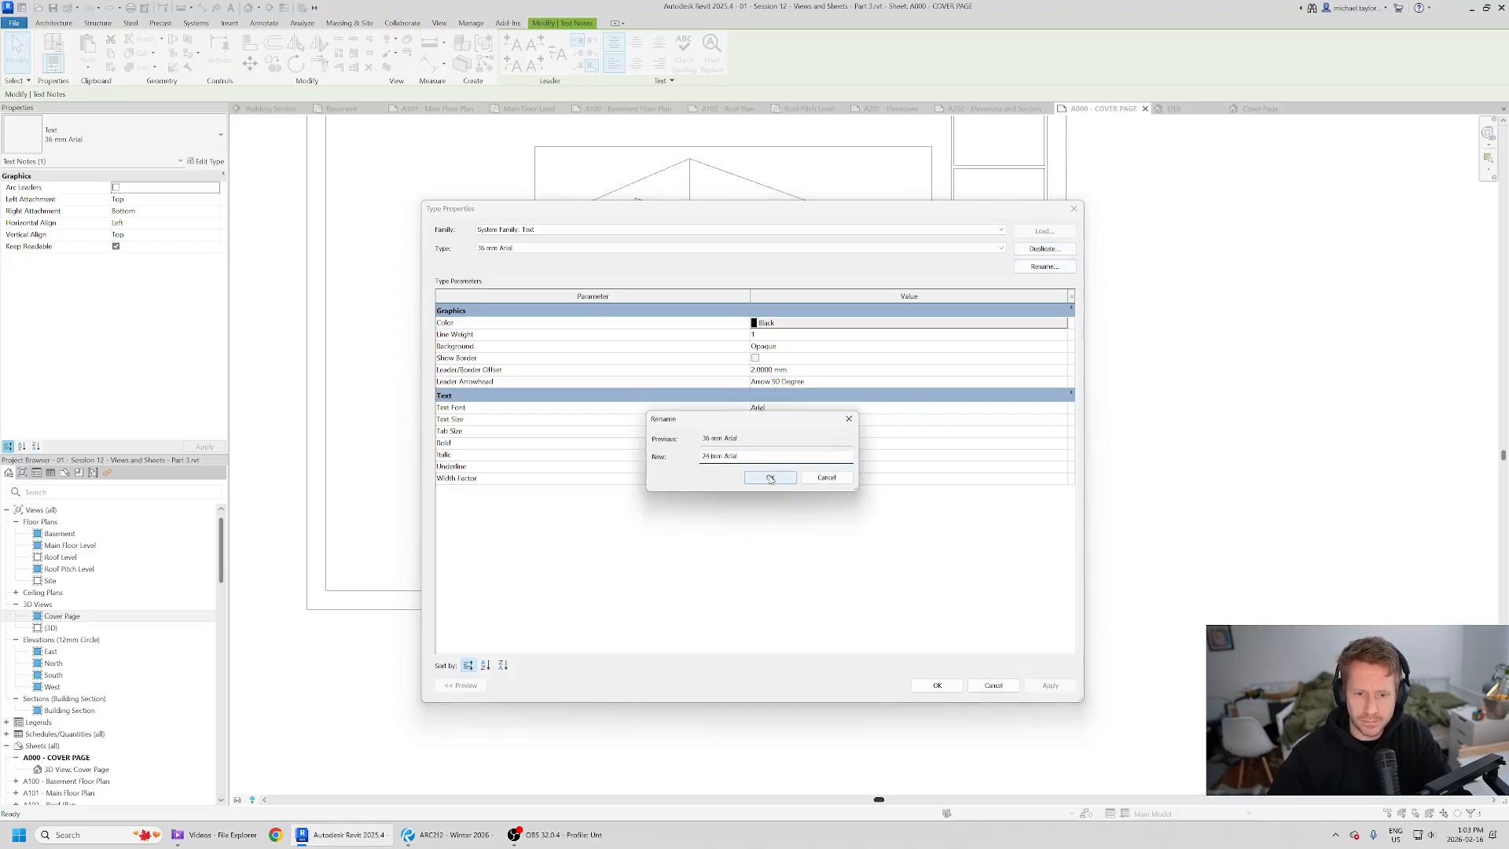
click(771, 477)
click(775, 422)
text(24)
key(Tab)
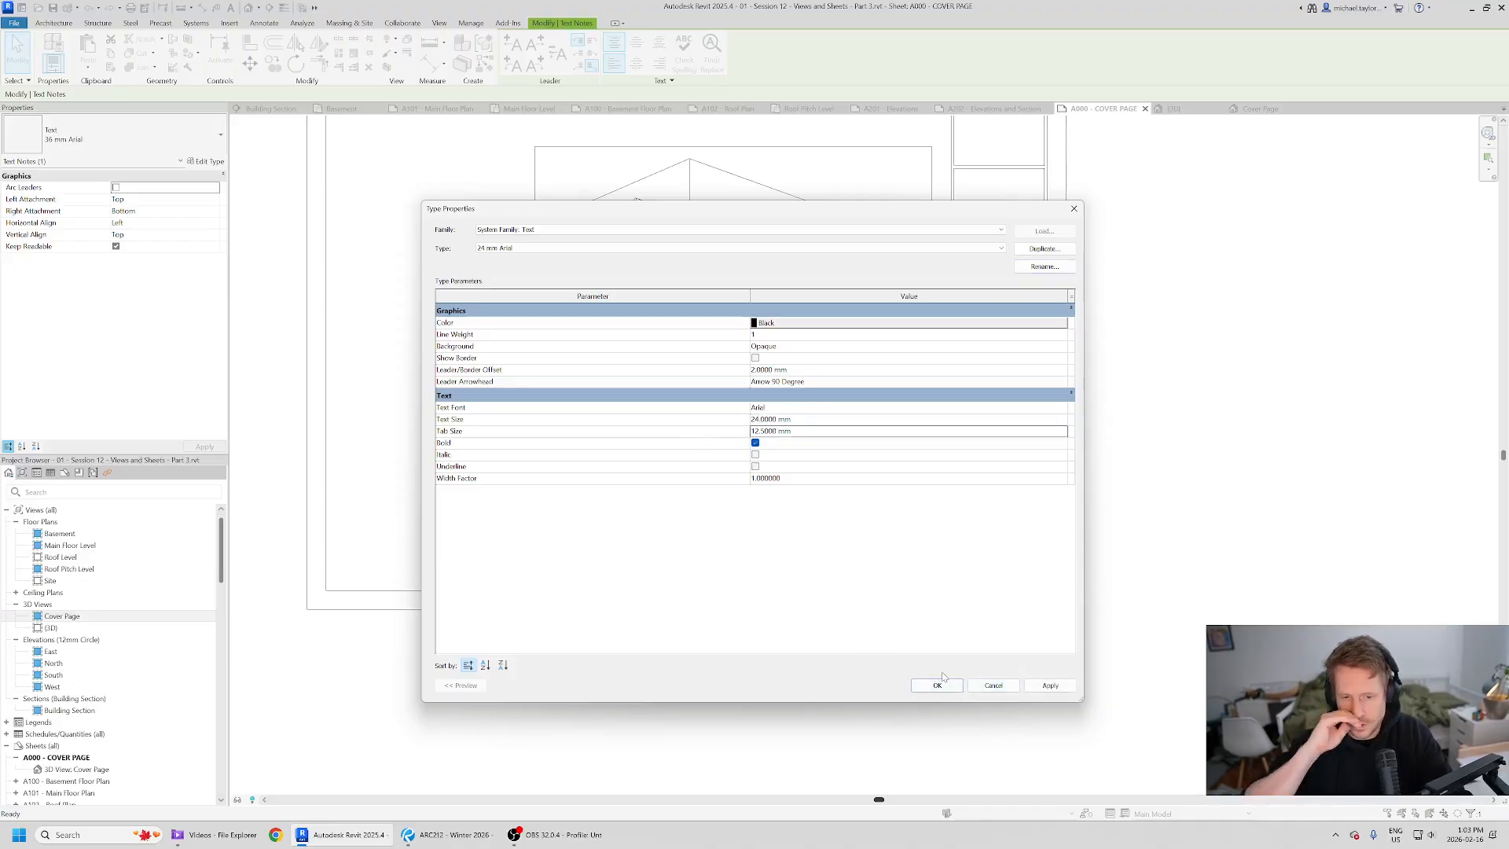
click(939, 684)
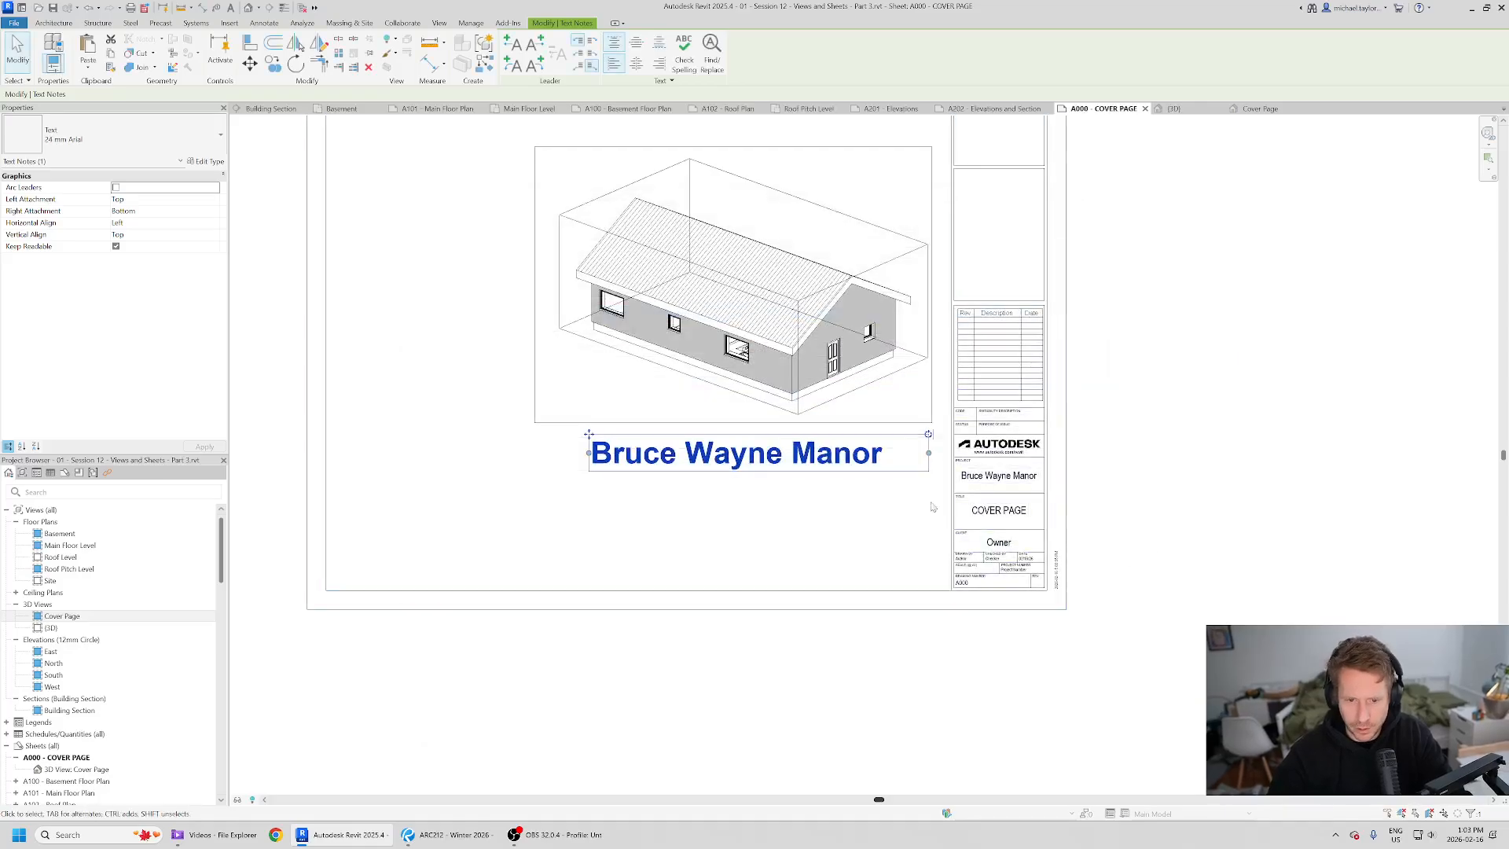
- Narrow the title text box so Bruce Wayne Manor wraps onto two lines, matching the reference
drag(627, 463, 727, 470)
key(alt+Tab)
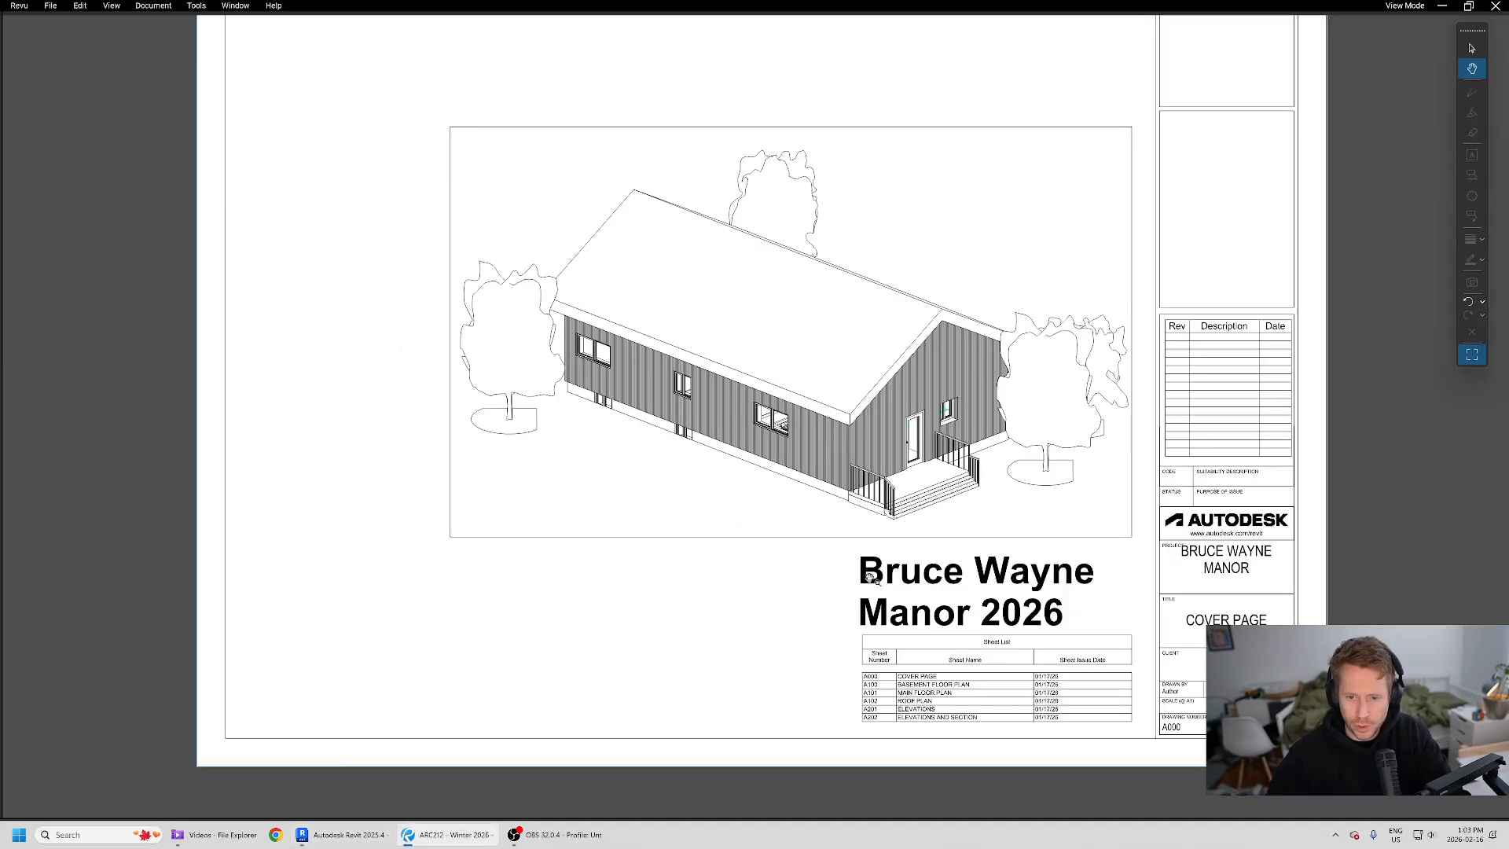
key(alt+Tab)
key(alt+Tab)
key(alt+Tab)
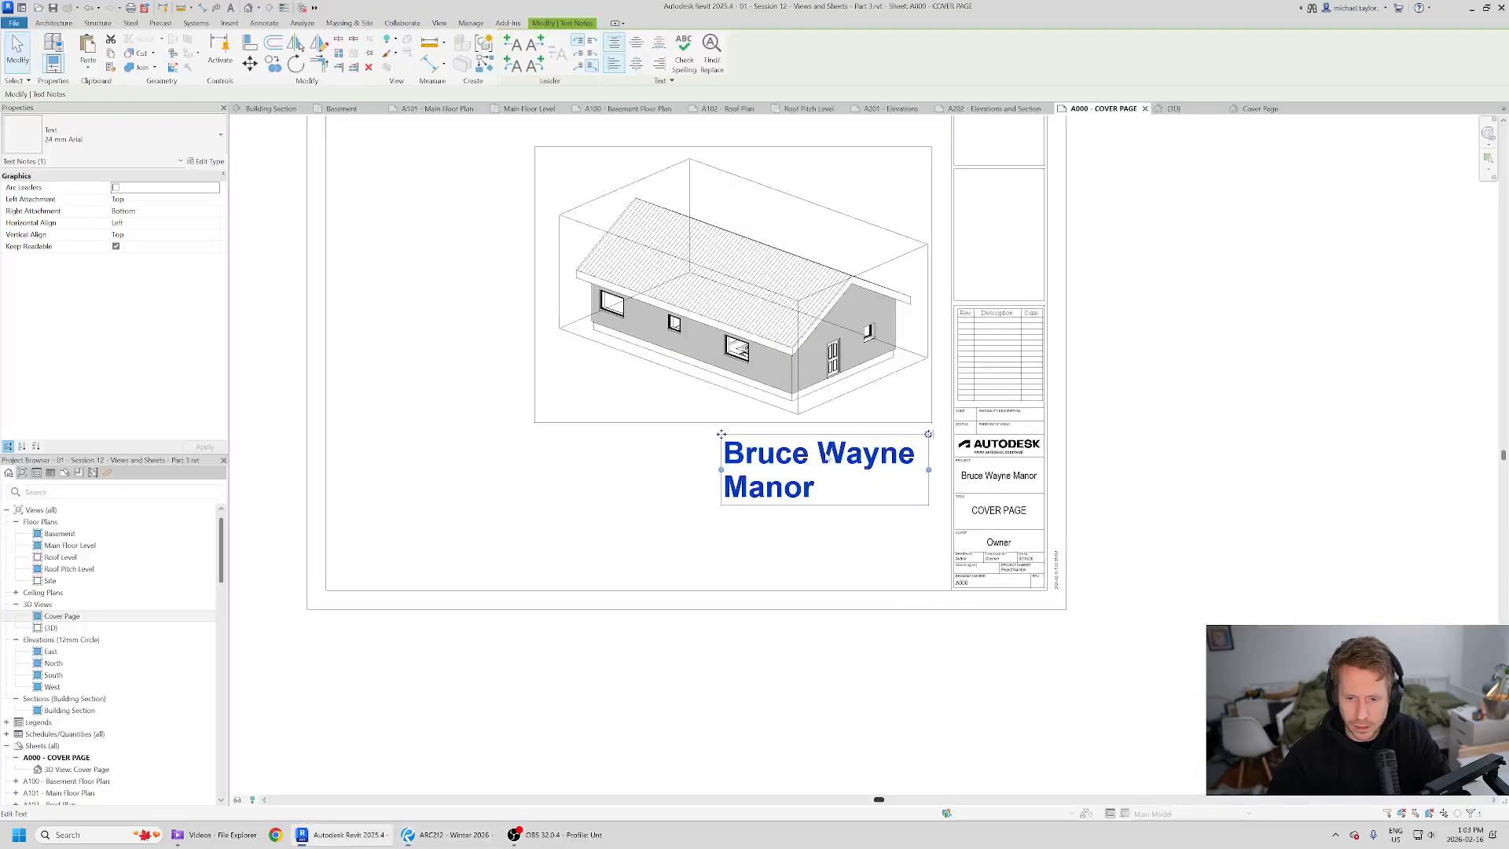
click(799, 366)
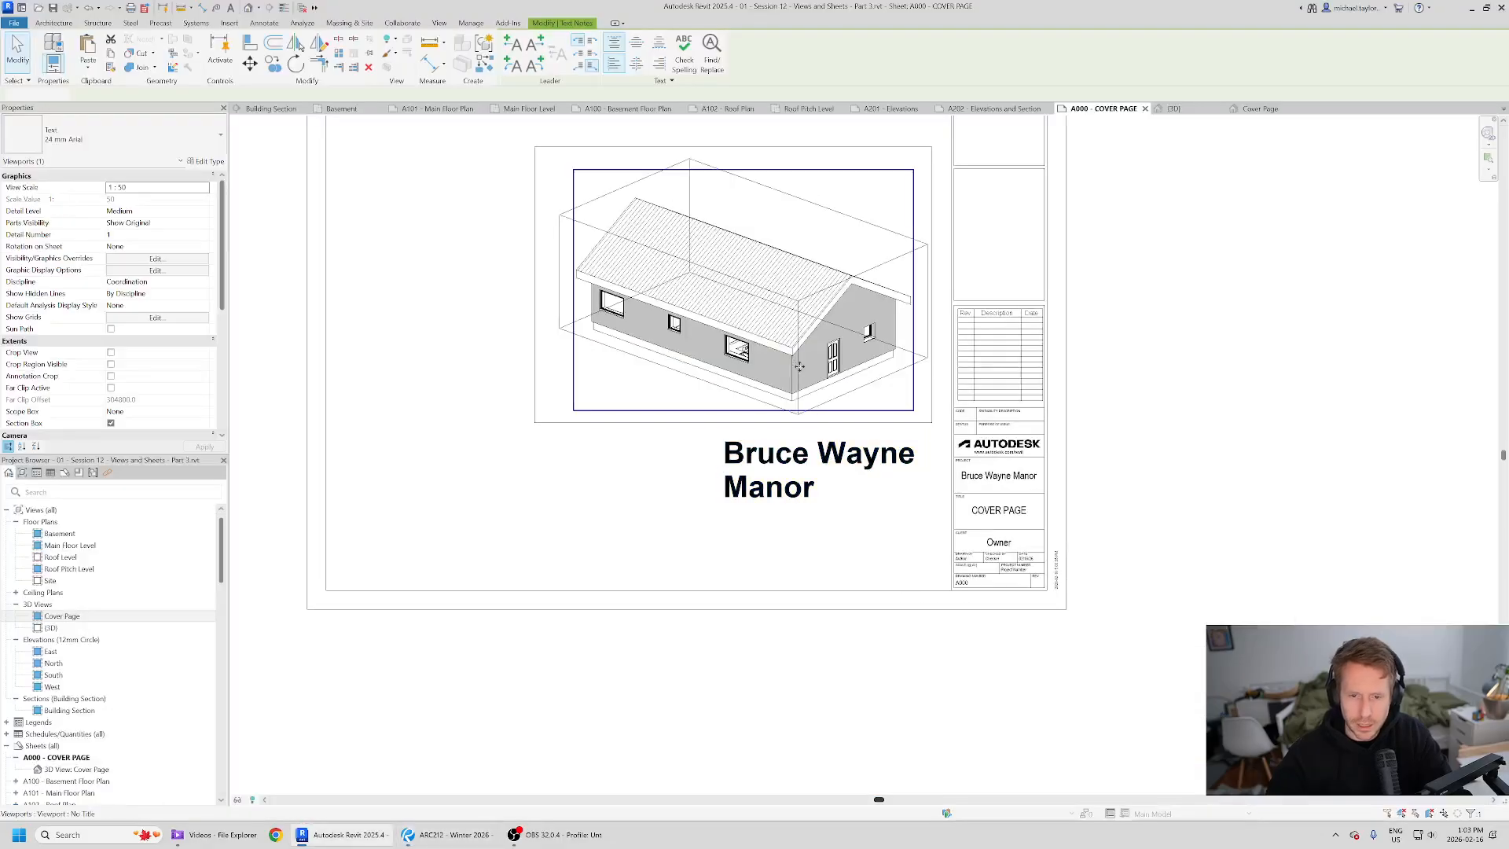
key(Escape)
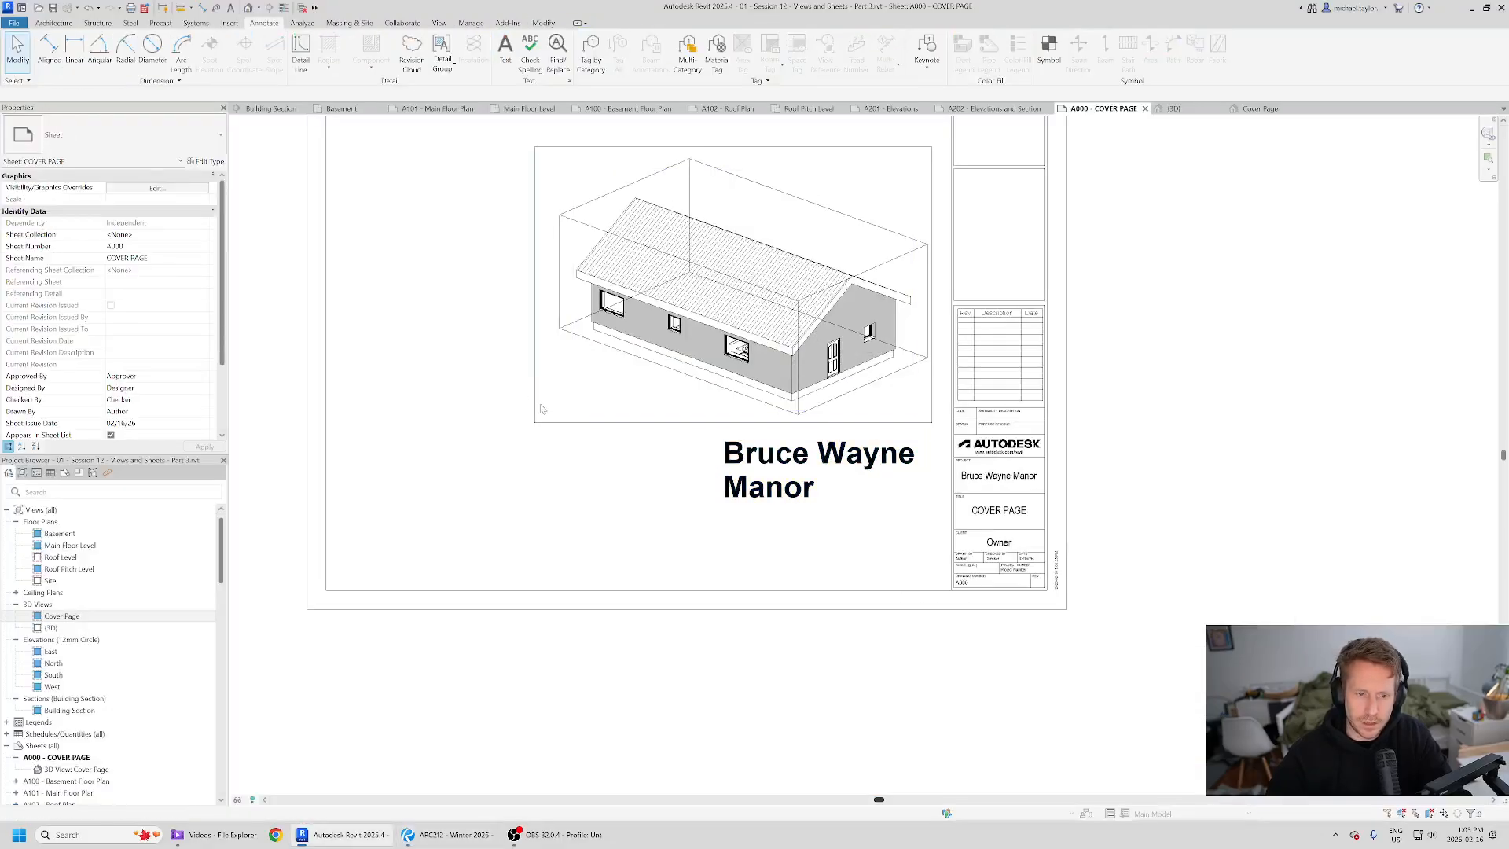
- Select the Cover Page view and title text together and nudge them vertically into position on the sheet
scroll(589, 550, down, 3)
drag(492, 228, 861, 517)
key(shift+Down)
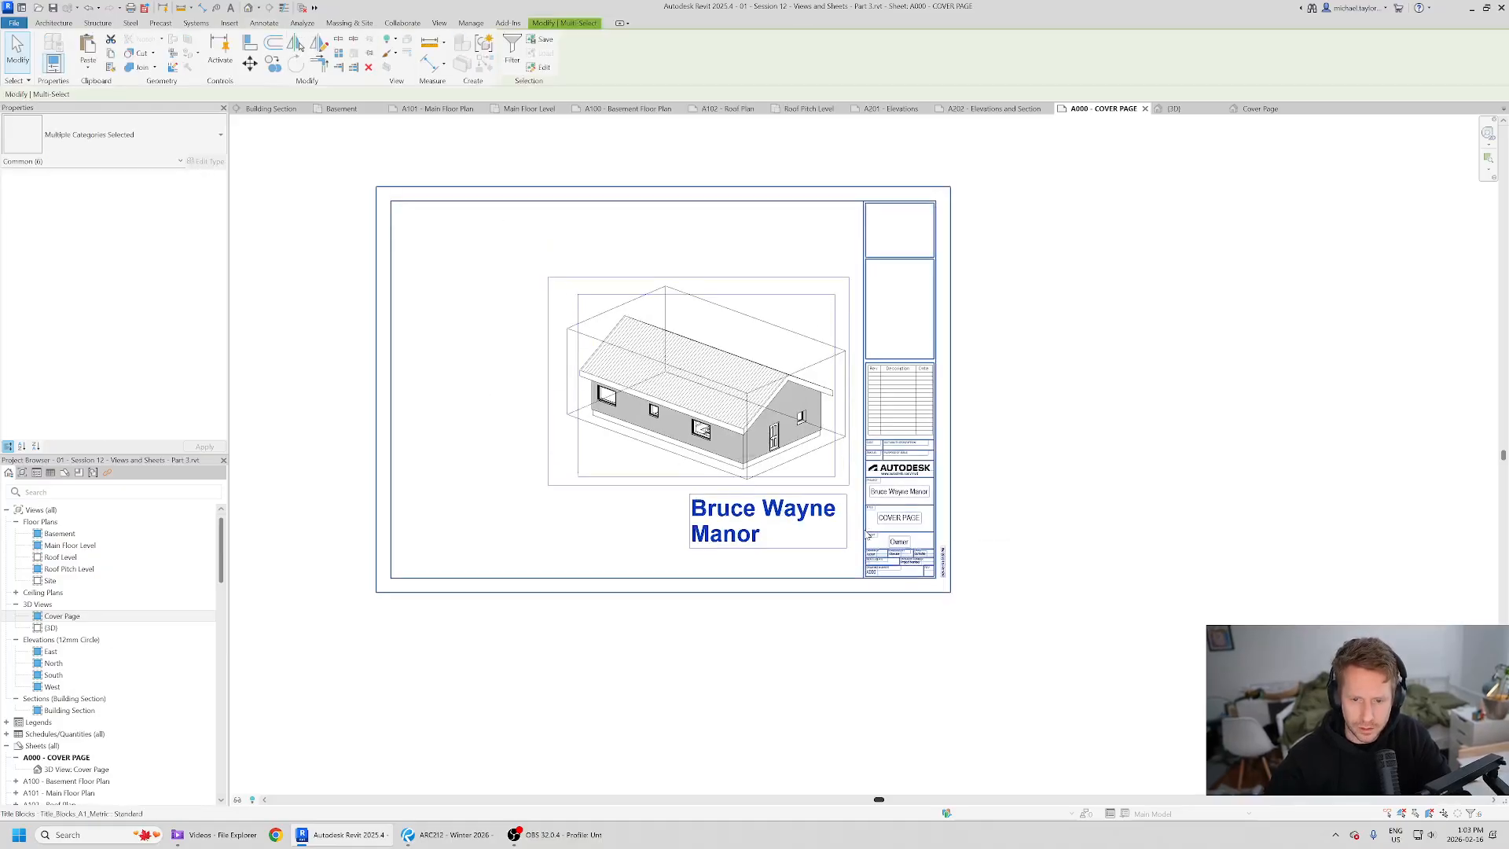
key(Up)
key(Up)
key(Up)
click(1005, 530)
- Move the Bruce Wayne Manor title text slightly left so it sits below the 3D view like the reference
scroll(821, 491, up, 3)
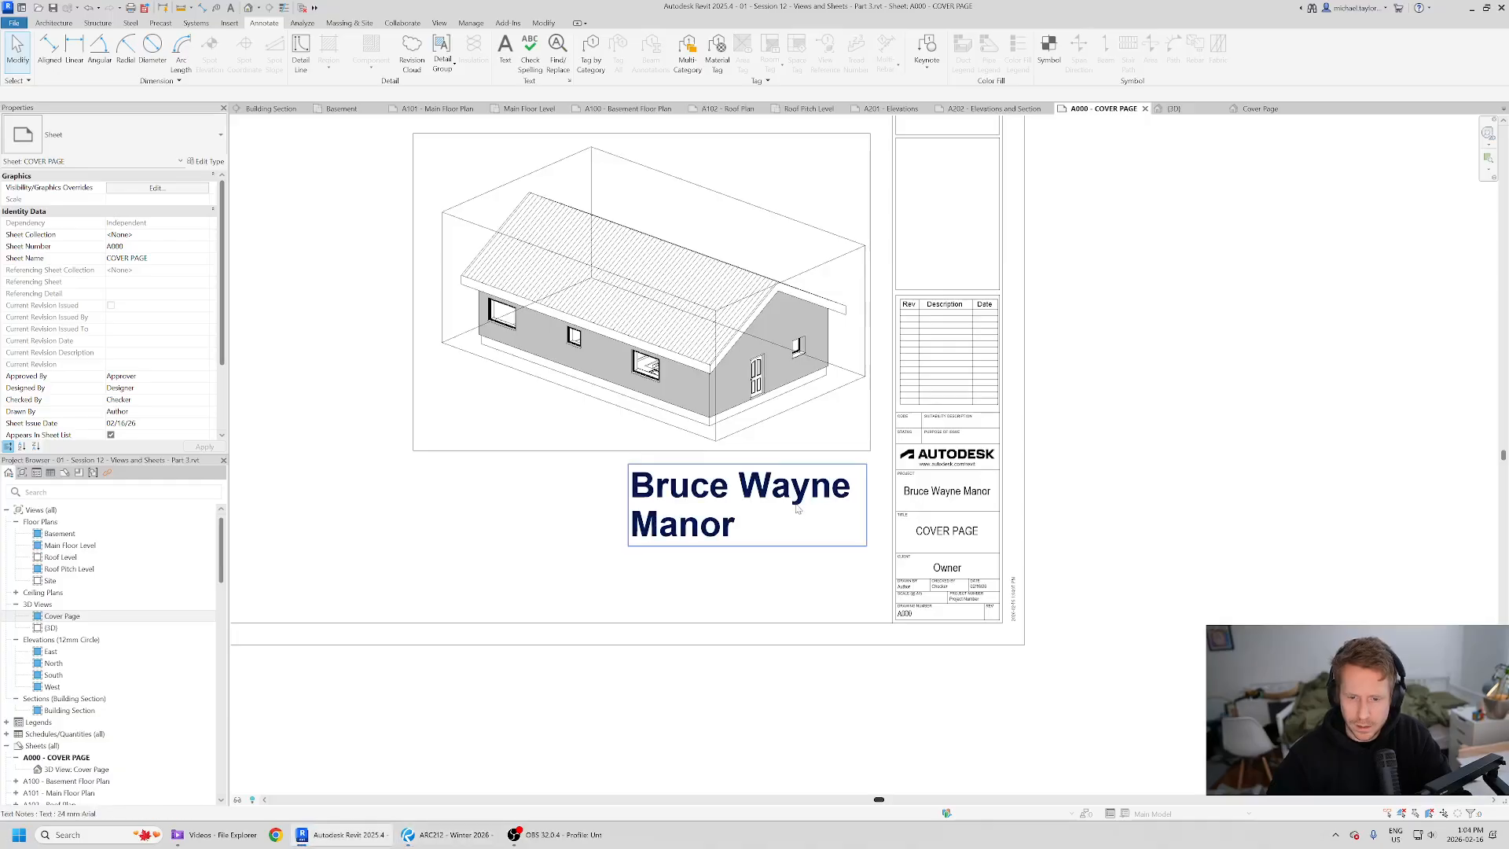
click(815, 506)
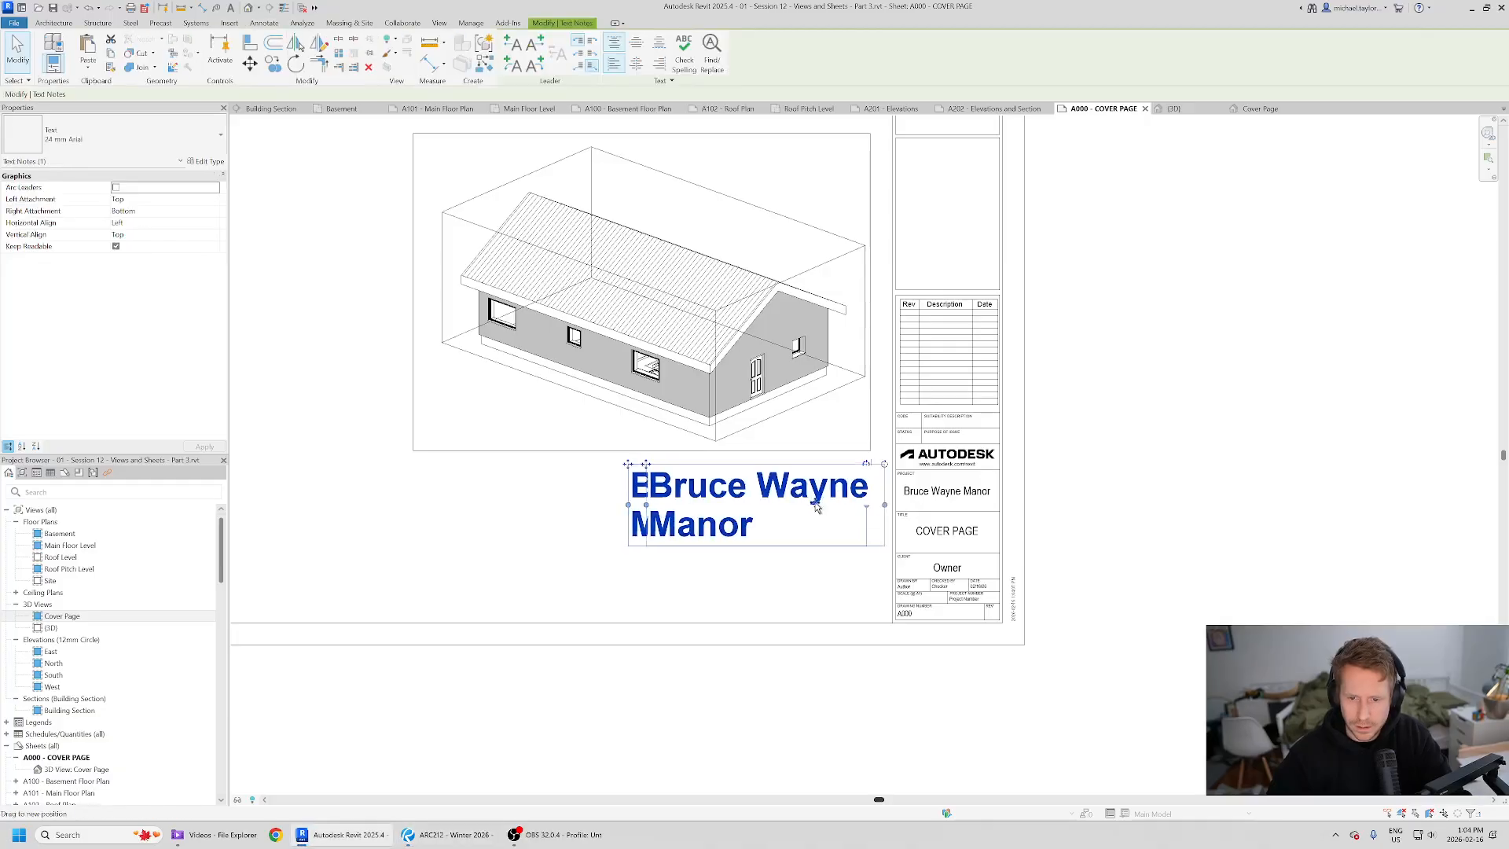
key(Escape)
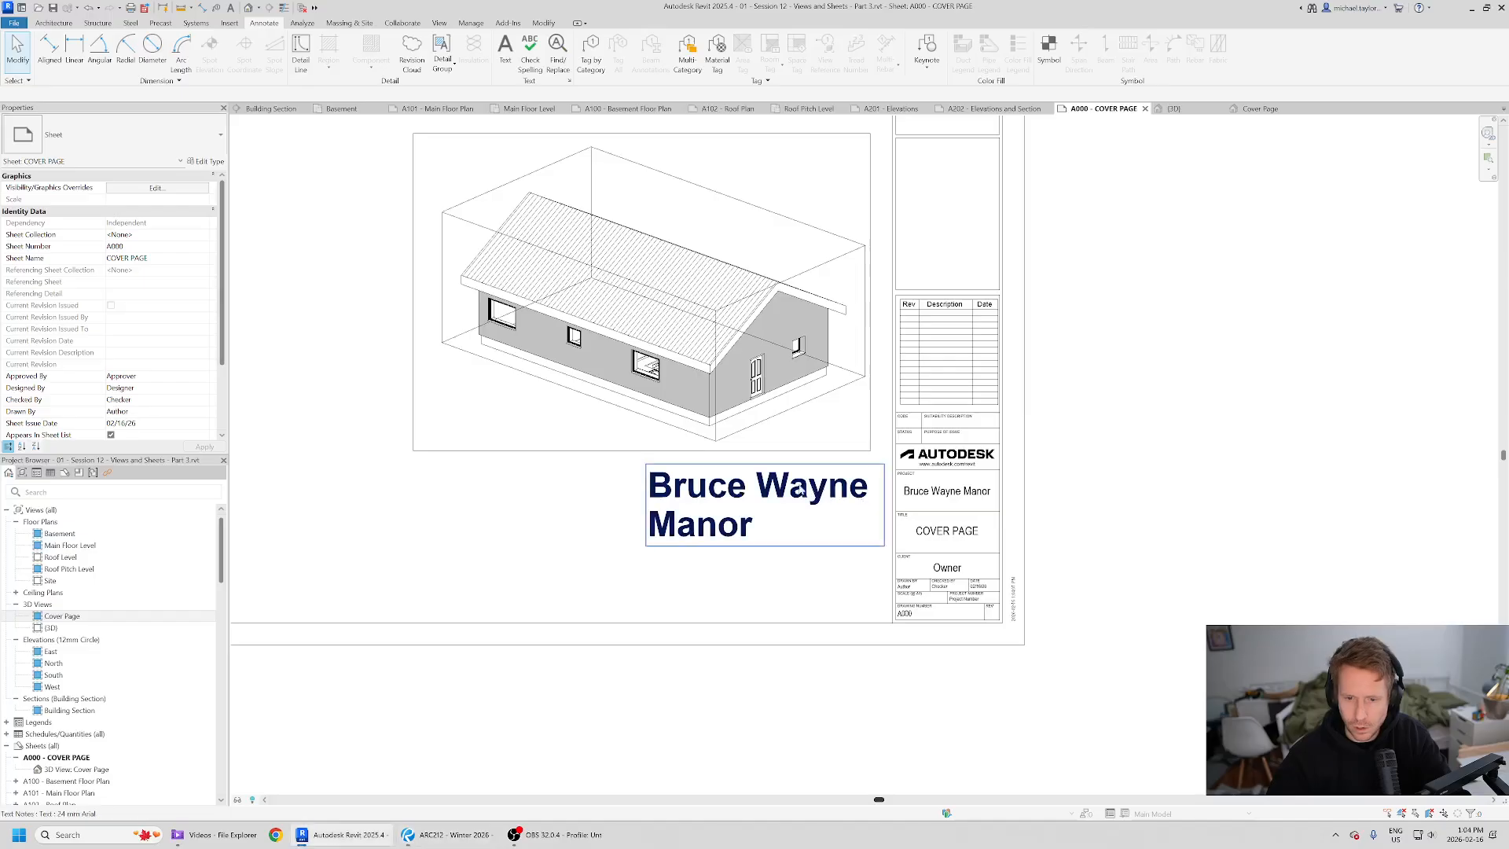
drag(754, 492, 717, 493)
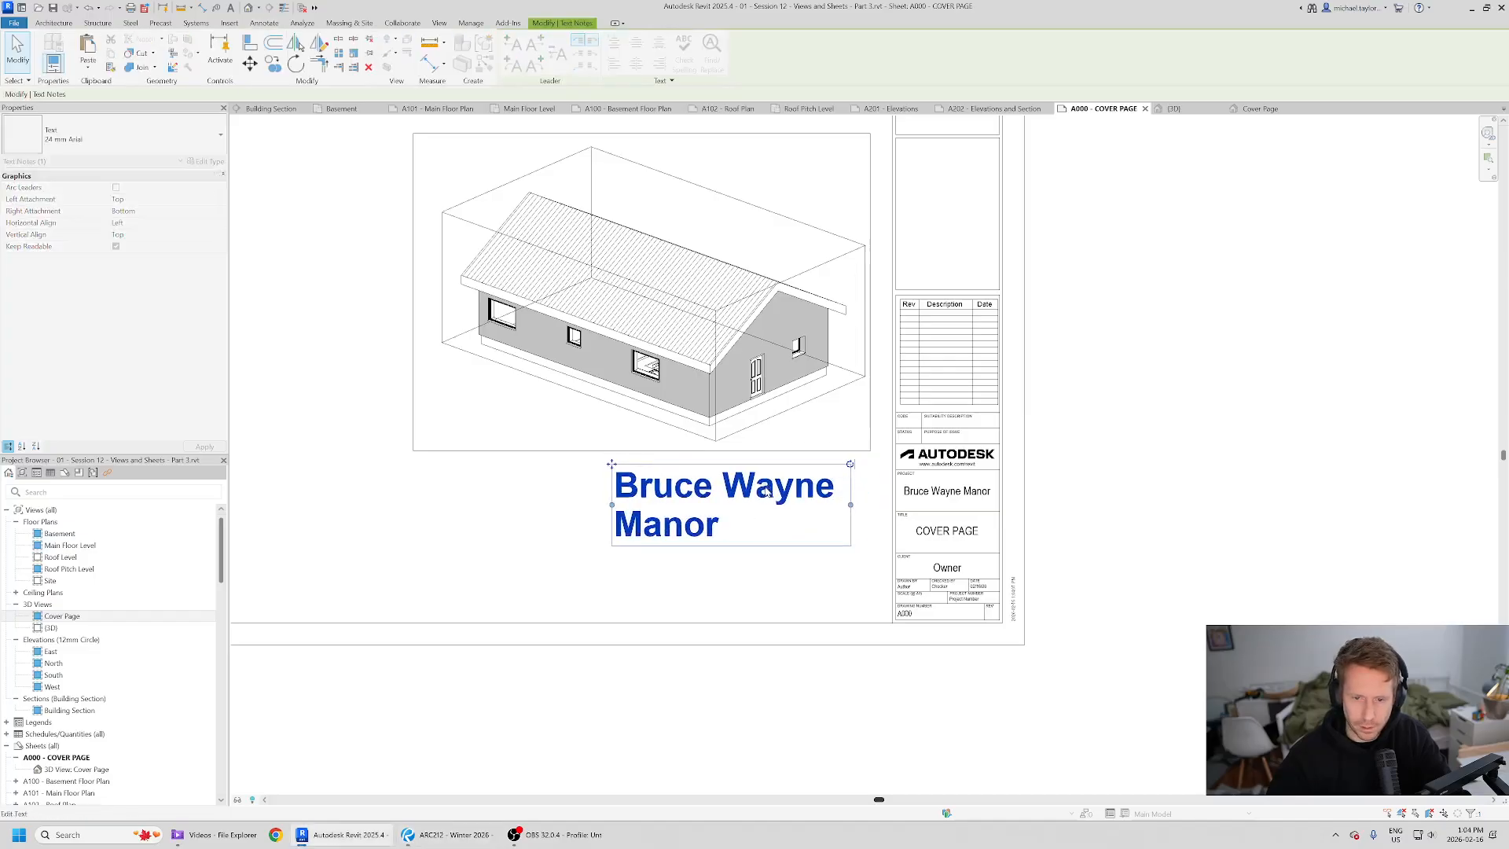
double_click(714, 492)
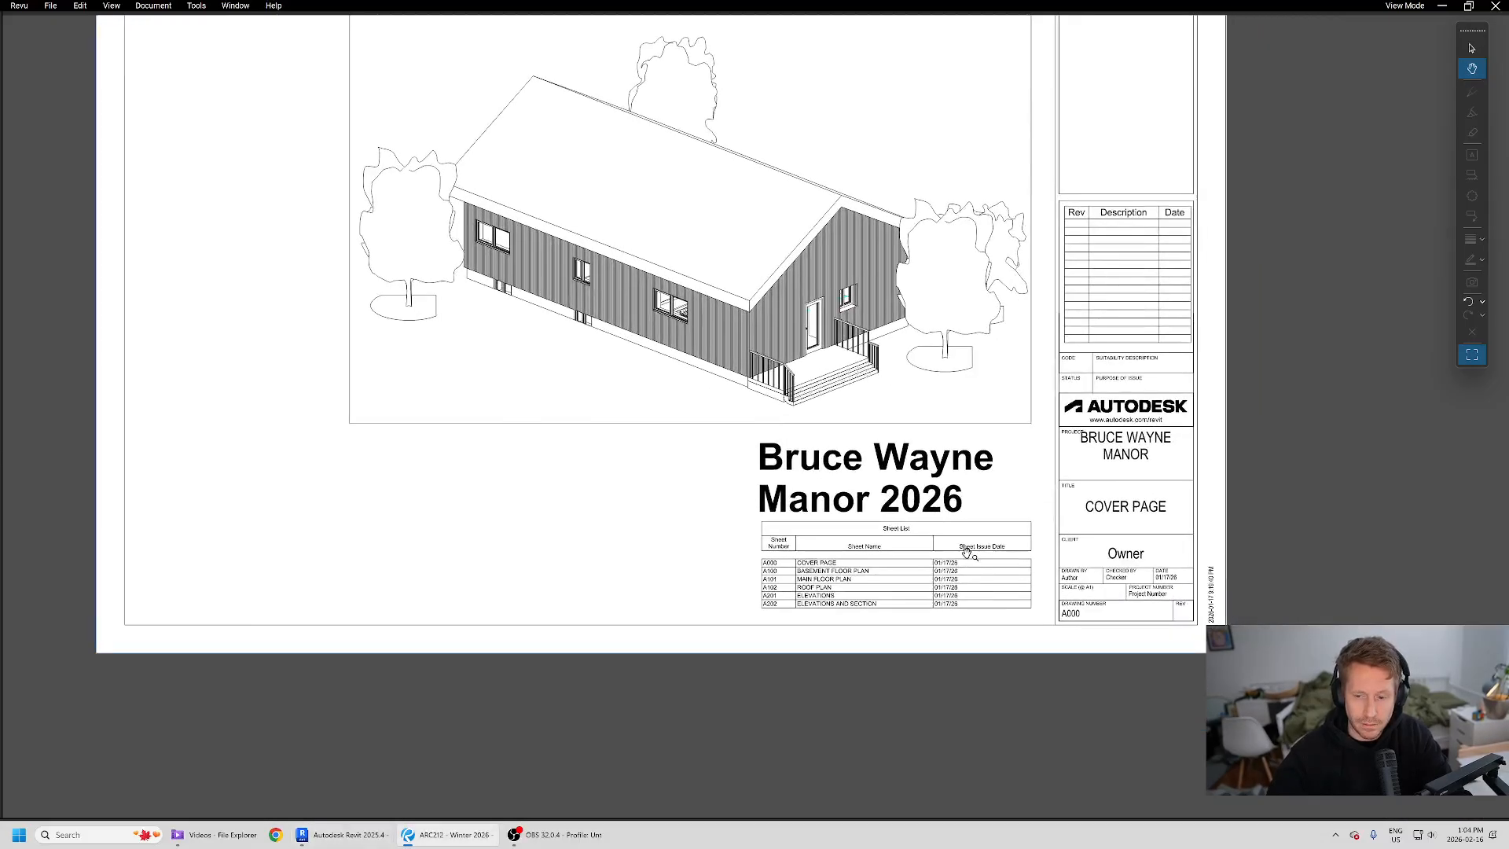
scroll(968, 551, up, 4)
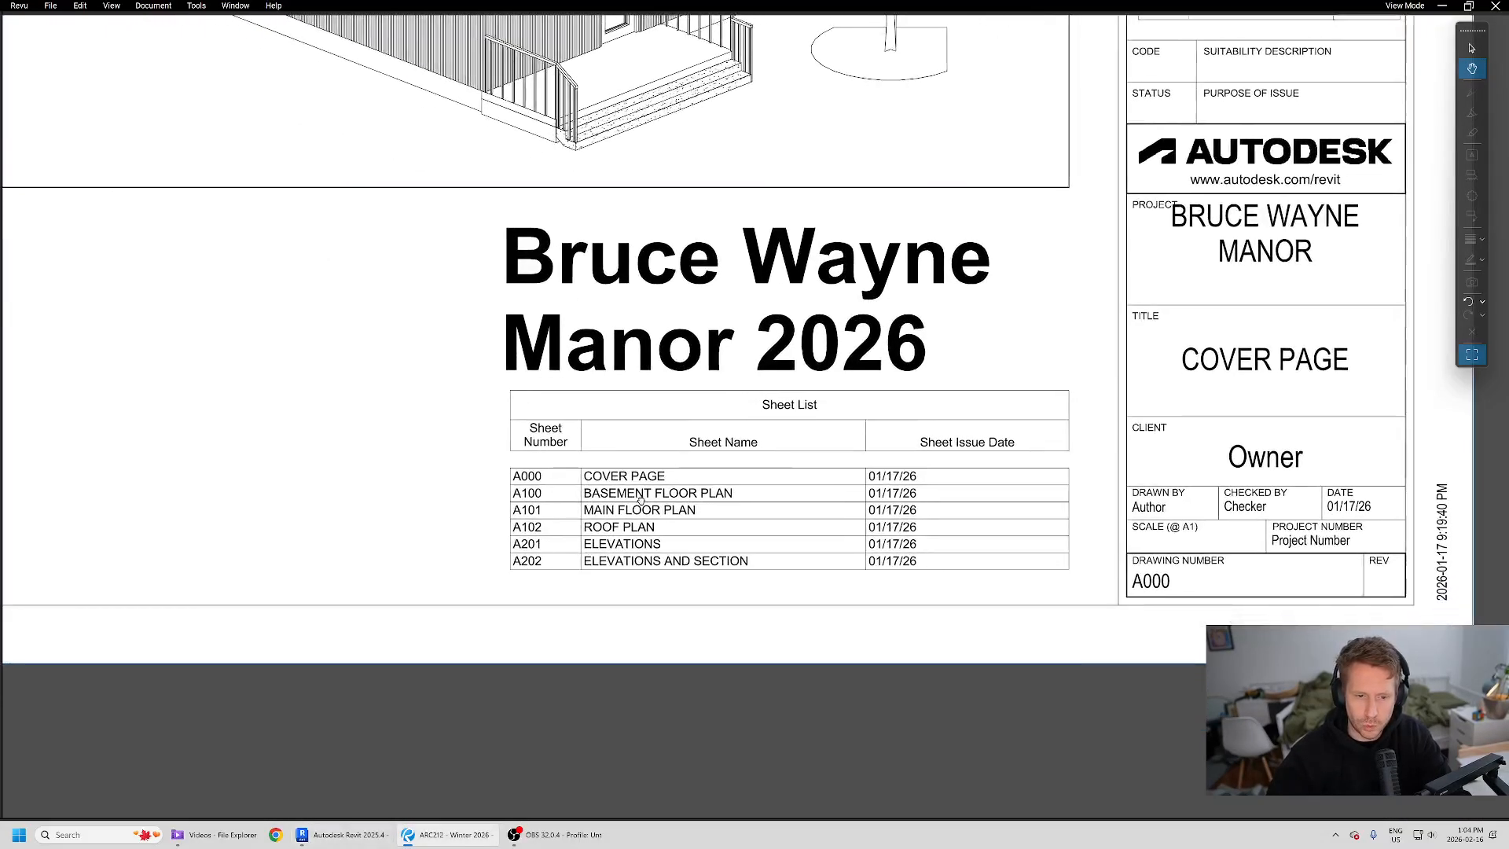
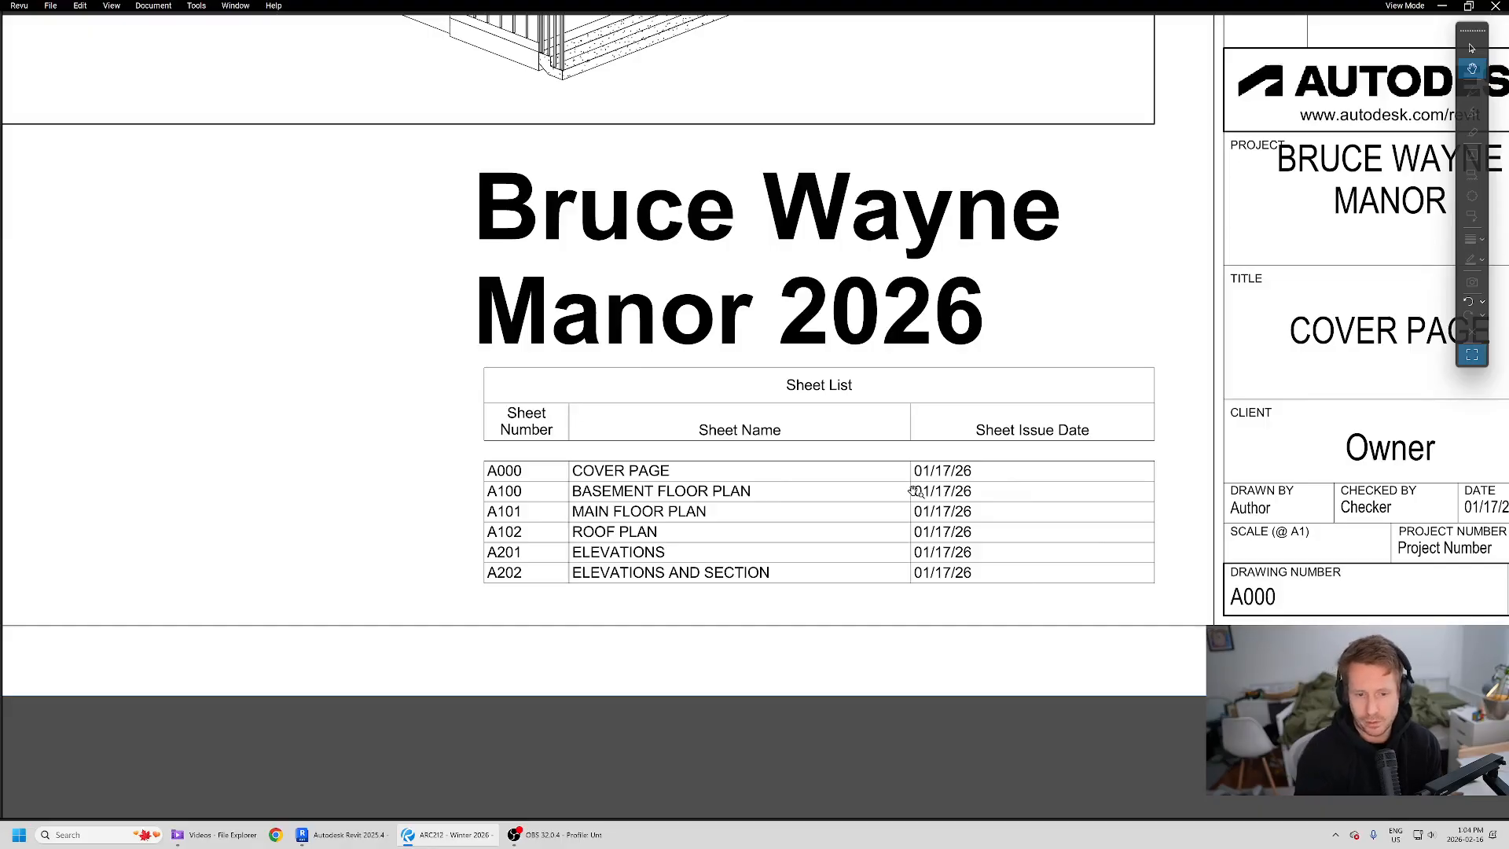
- Create a new Sheet List schedule with the Sheet Number, Sheet Name and Sheet Issue Date fields
click(335, 839)
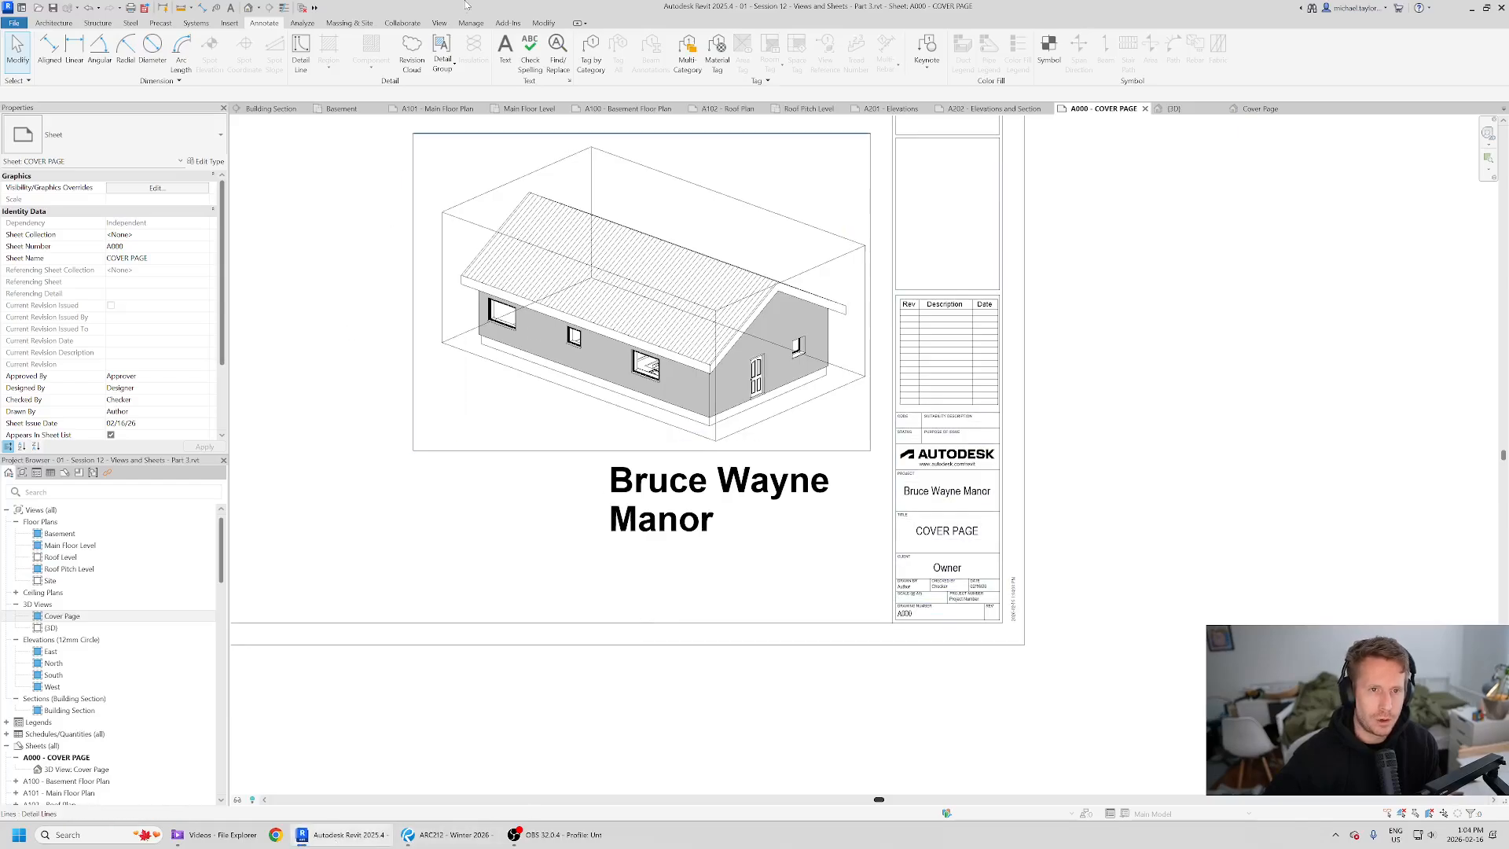
click(438, 23)
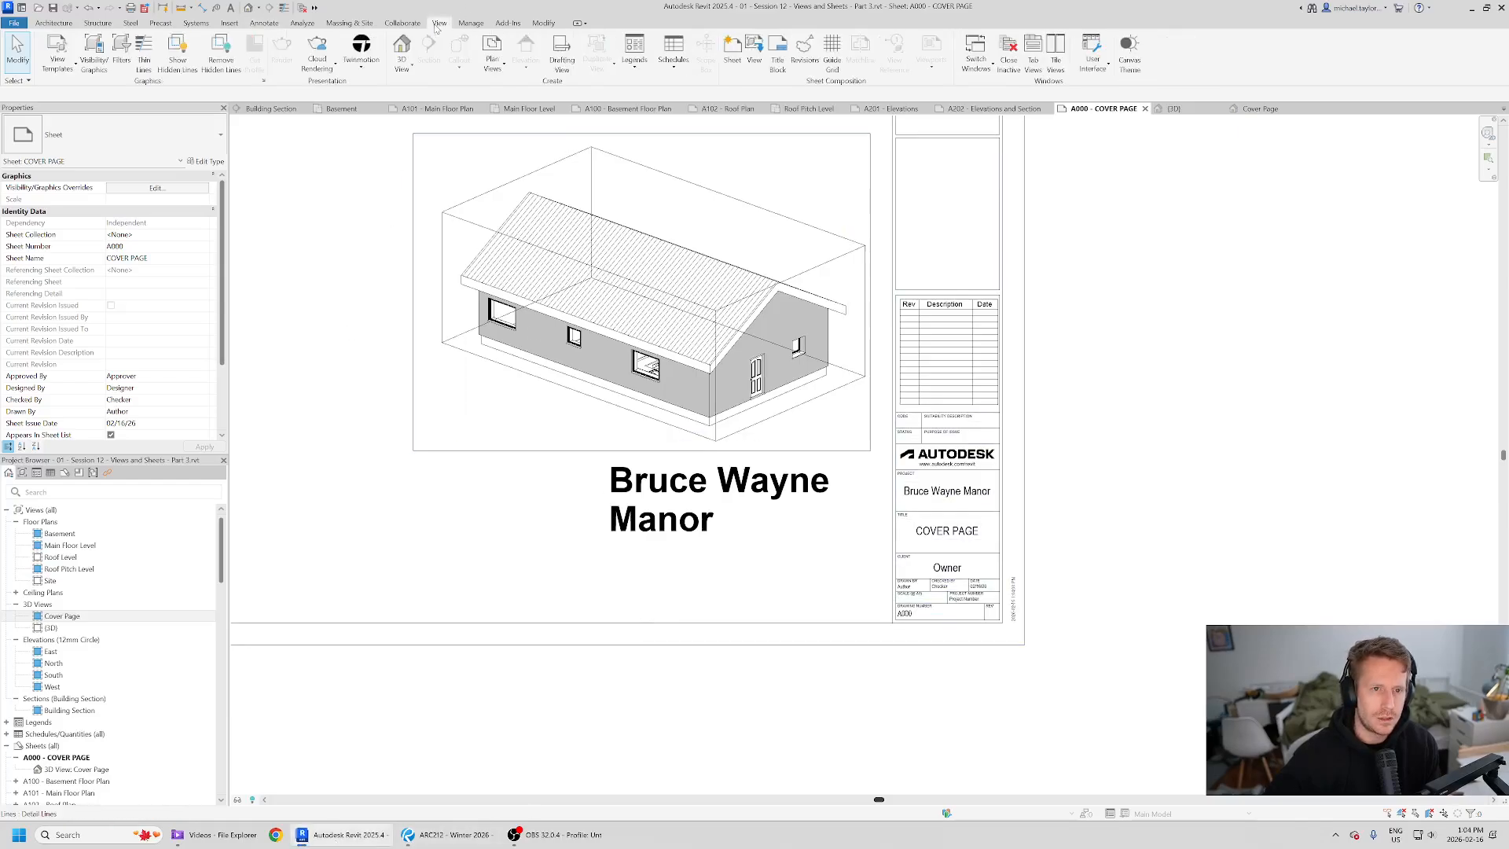
click(670, 70)
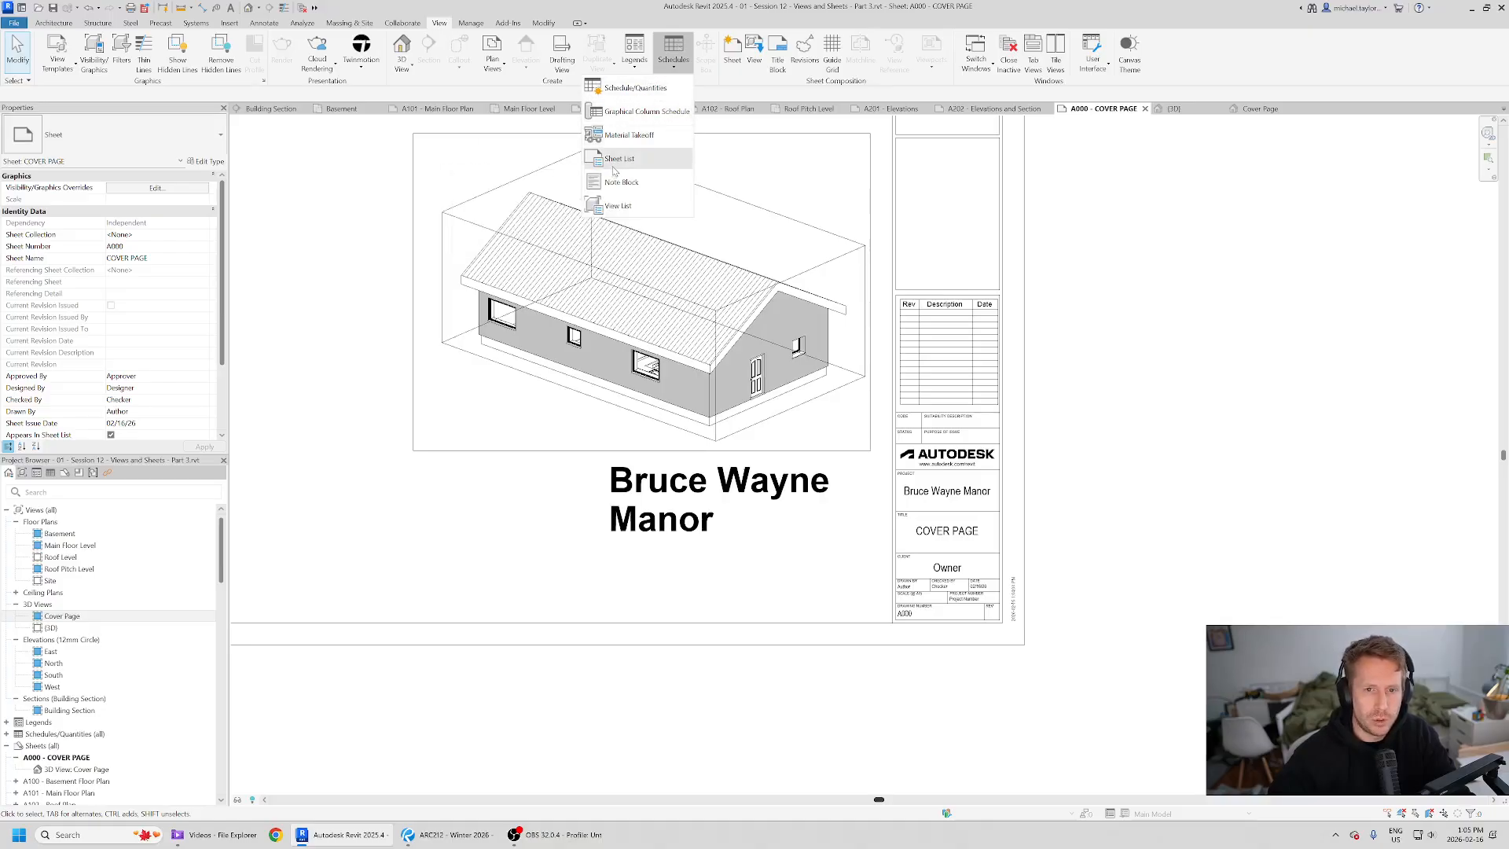
click(644, 160)
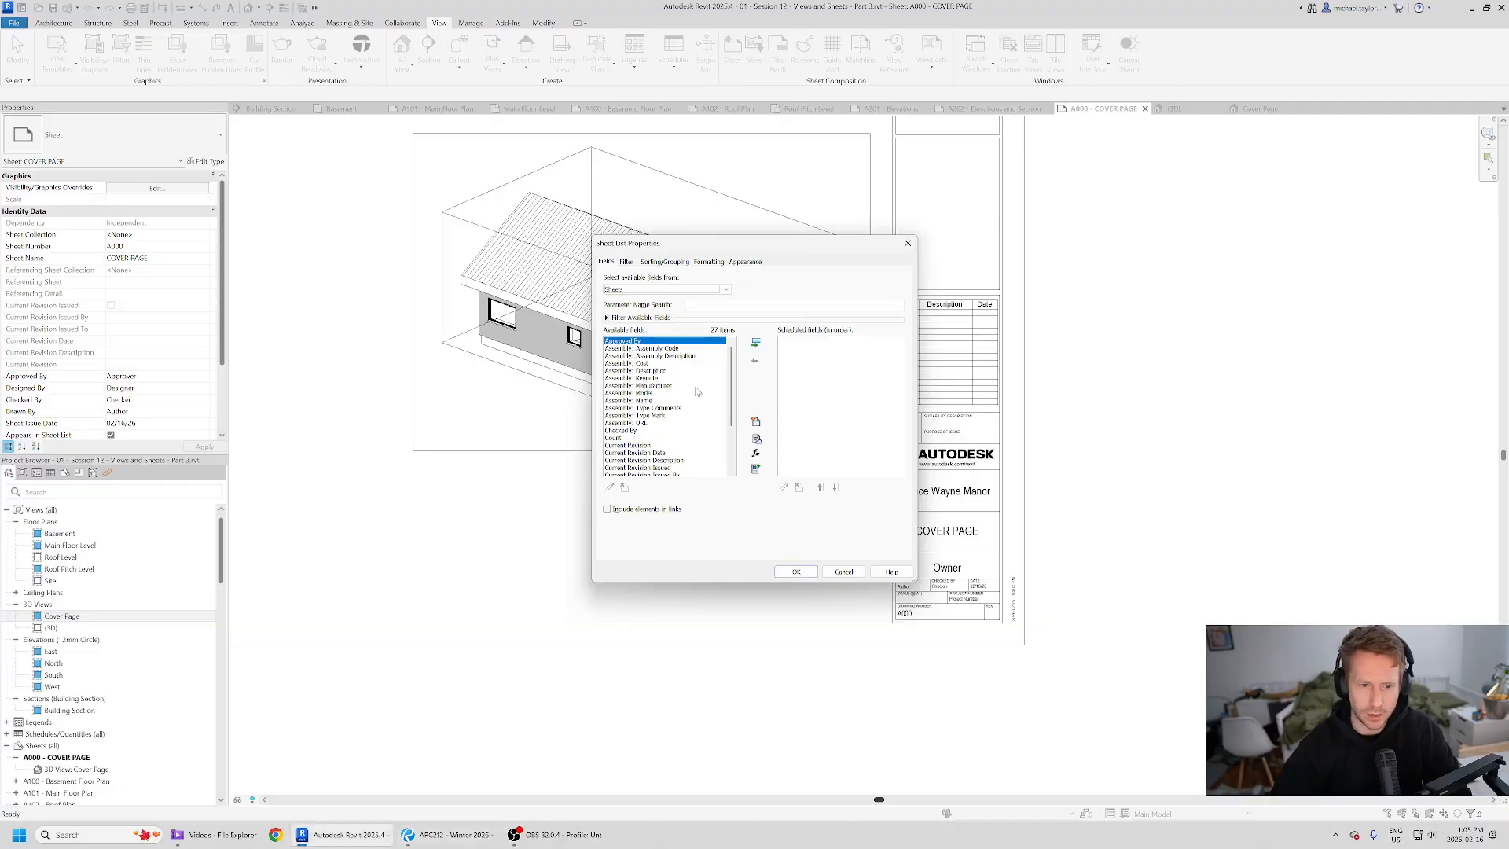
click(660, 445)
scroll(700, 420, down, 3)
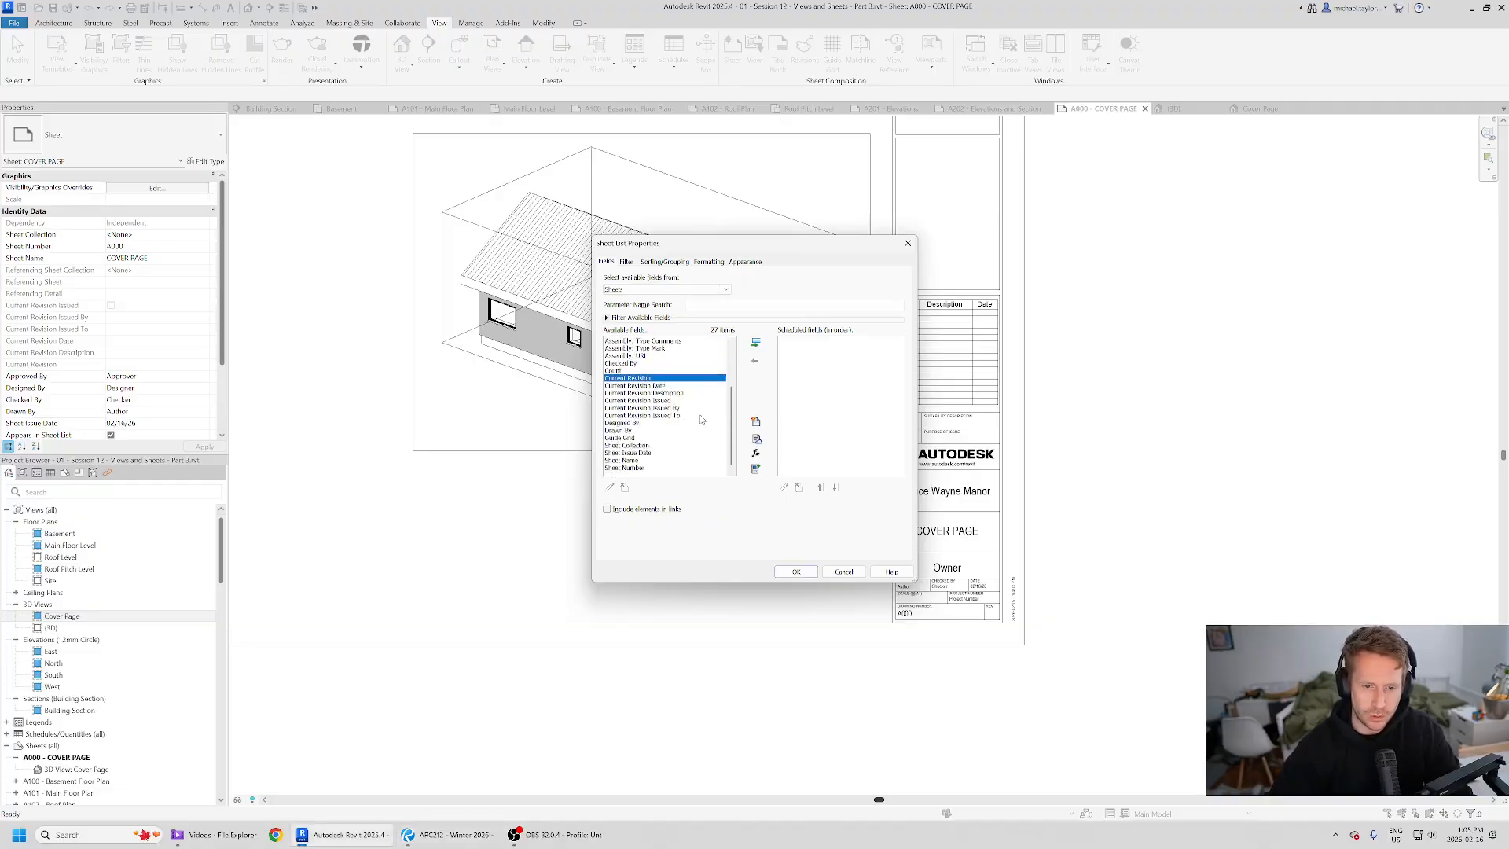
click(641, 462)
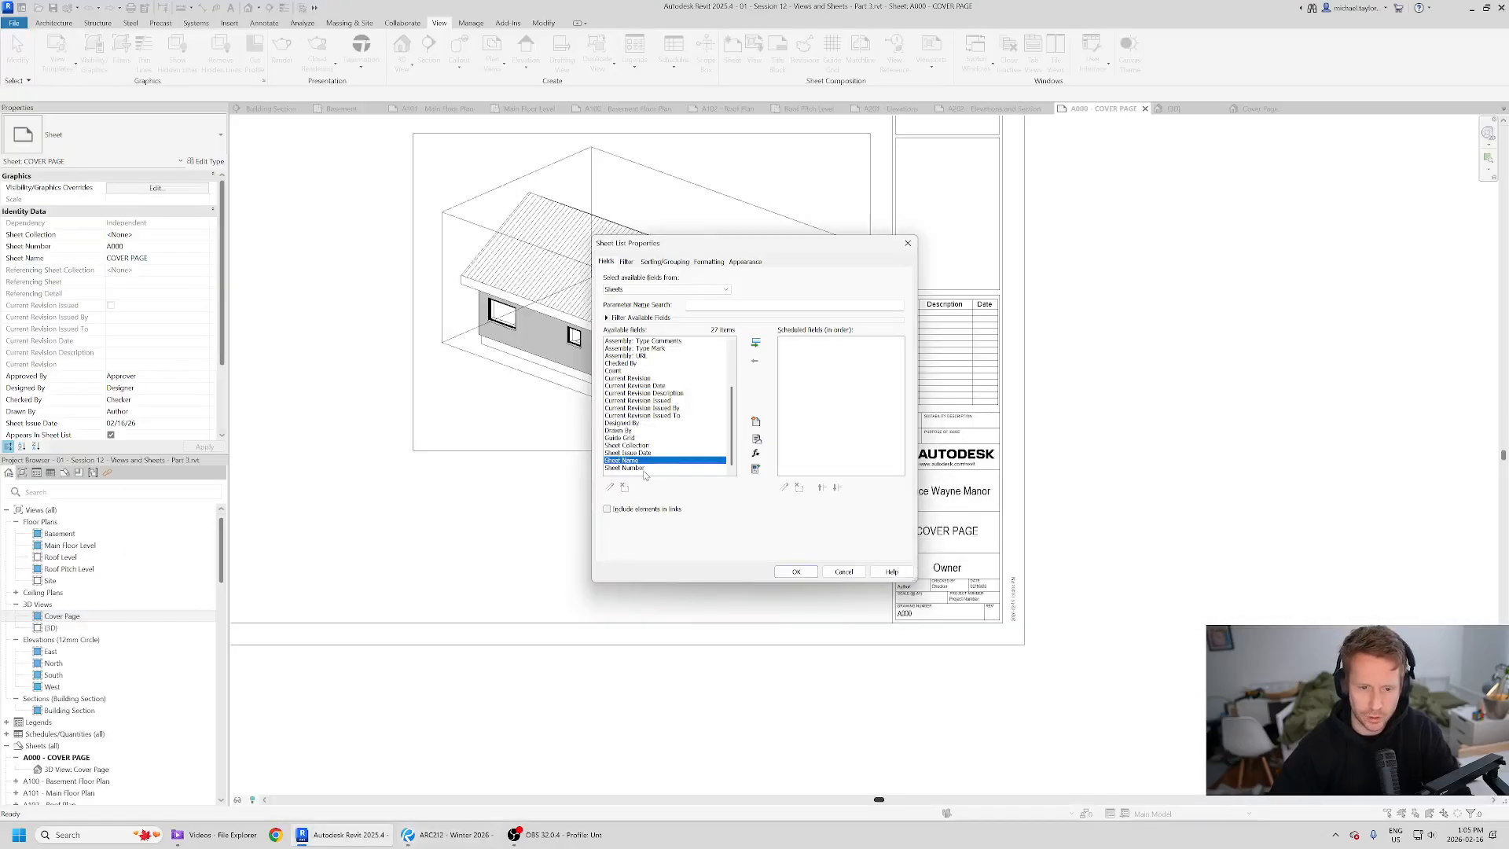
click(643, 469)
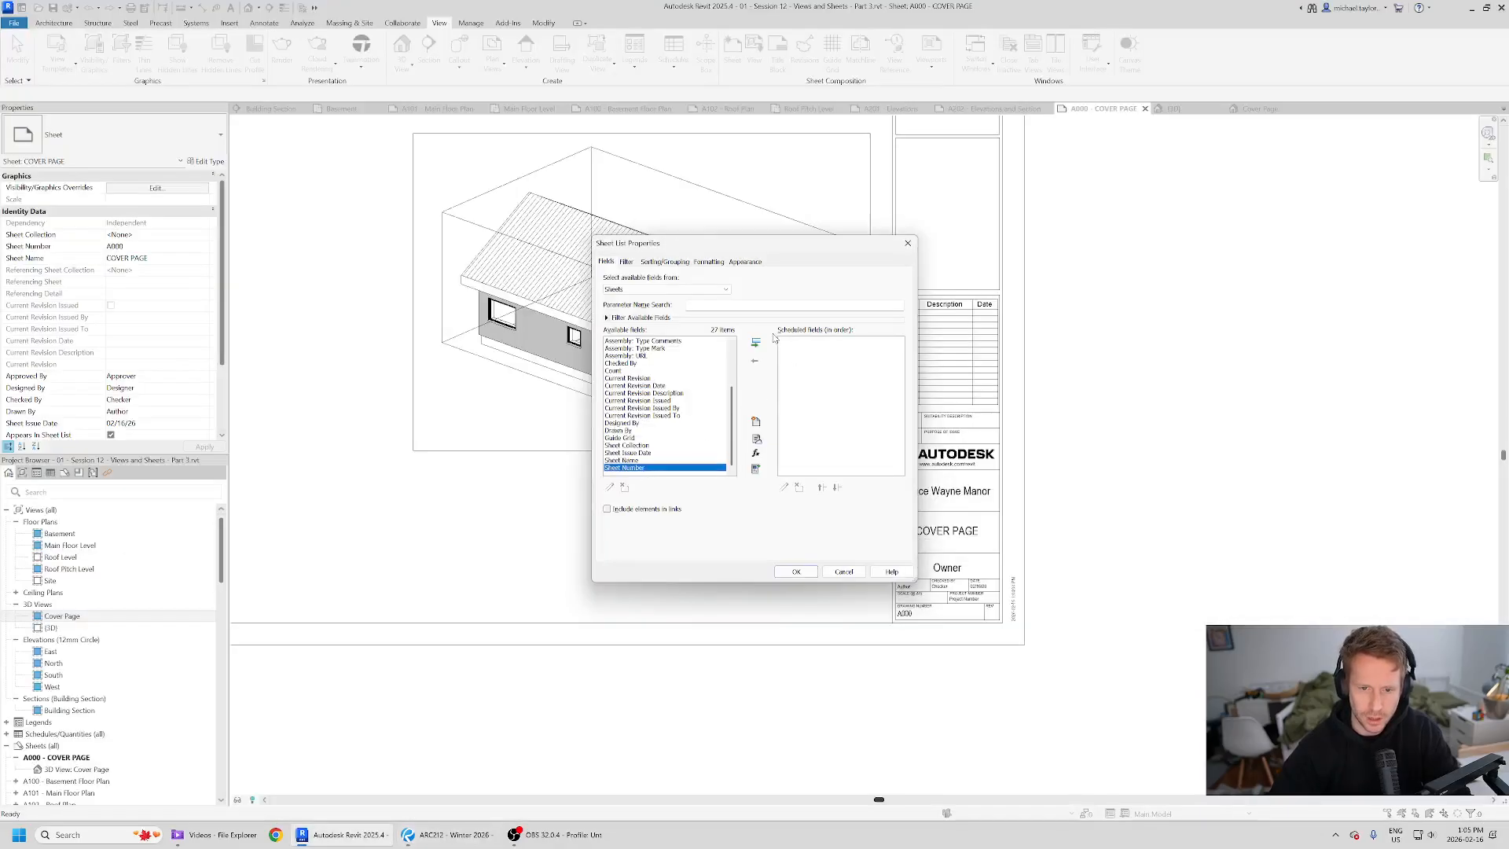
click(756, 344)
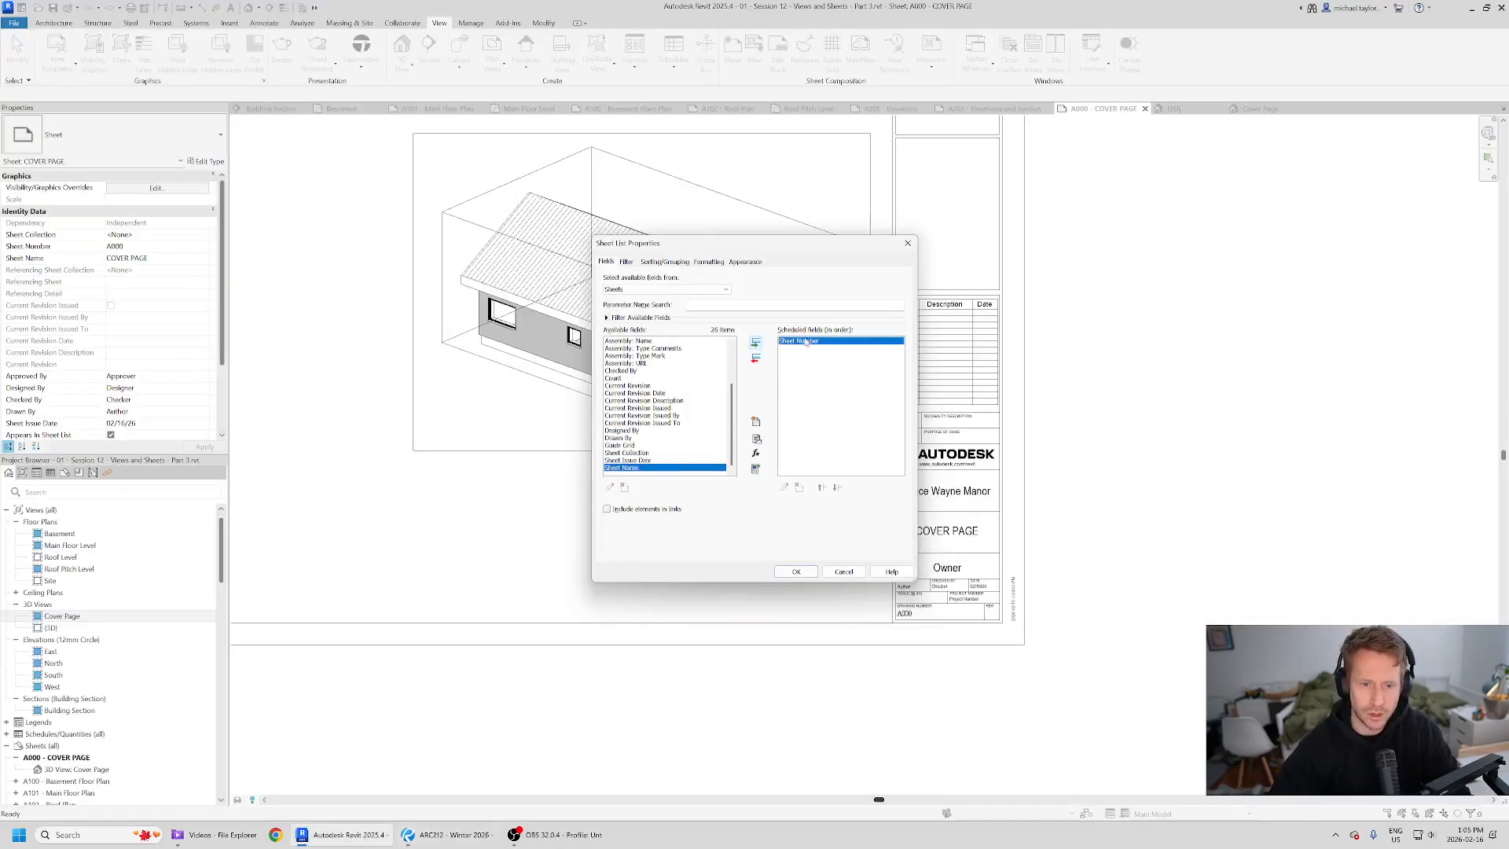
click(756, 343)
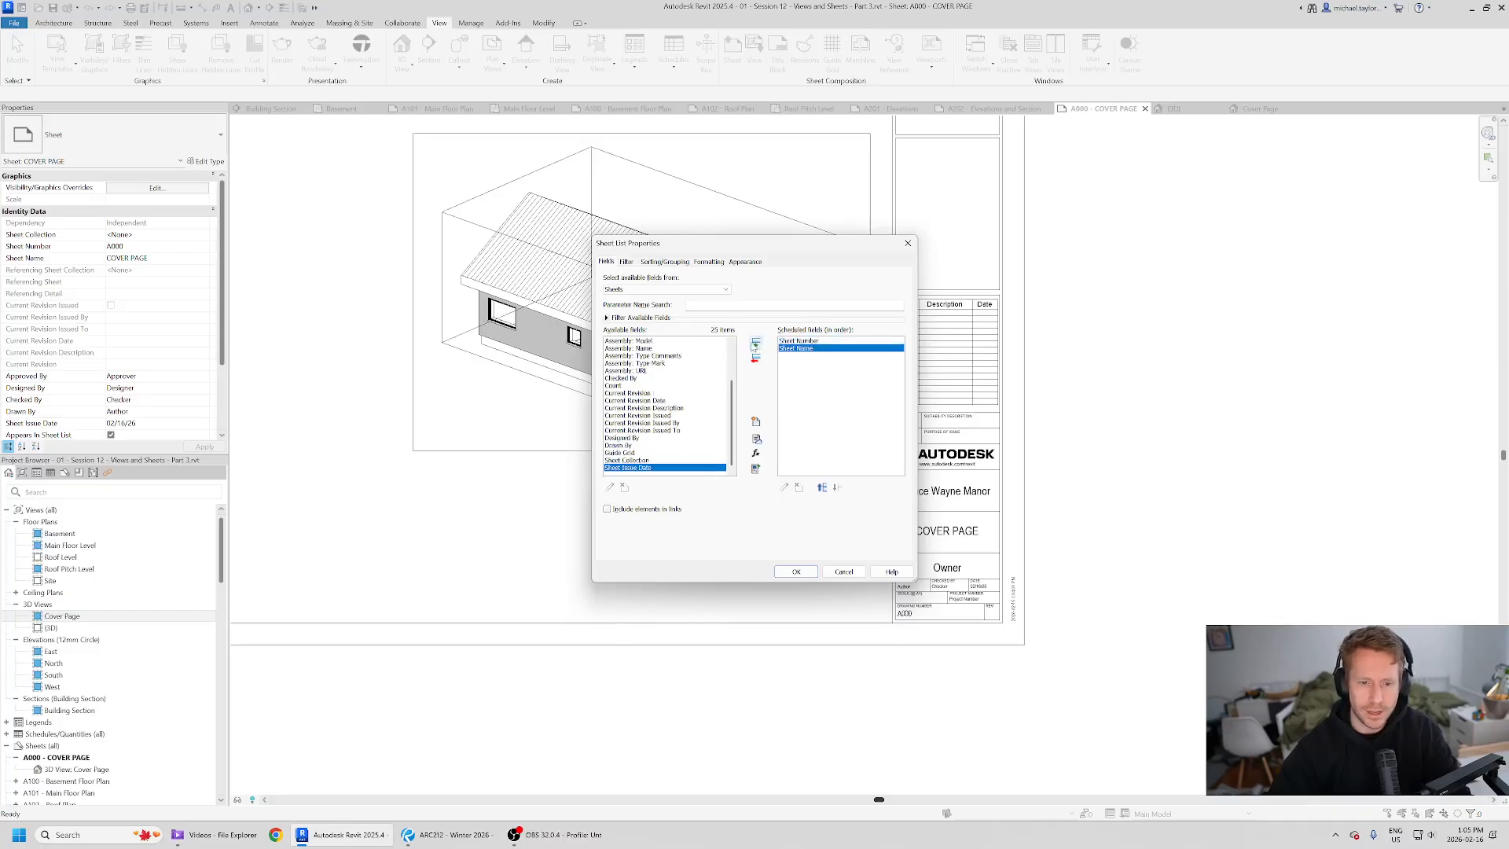
click(756, 343)
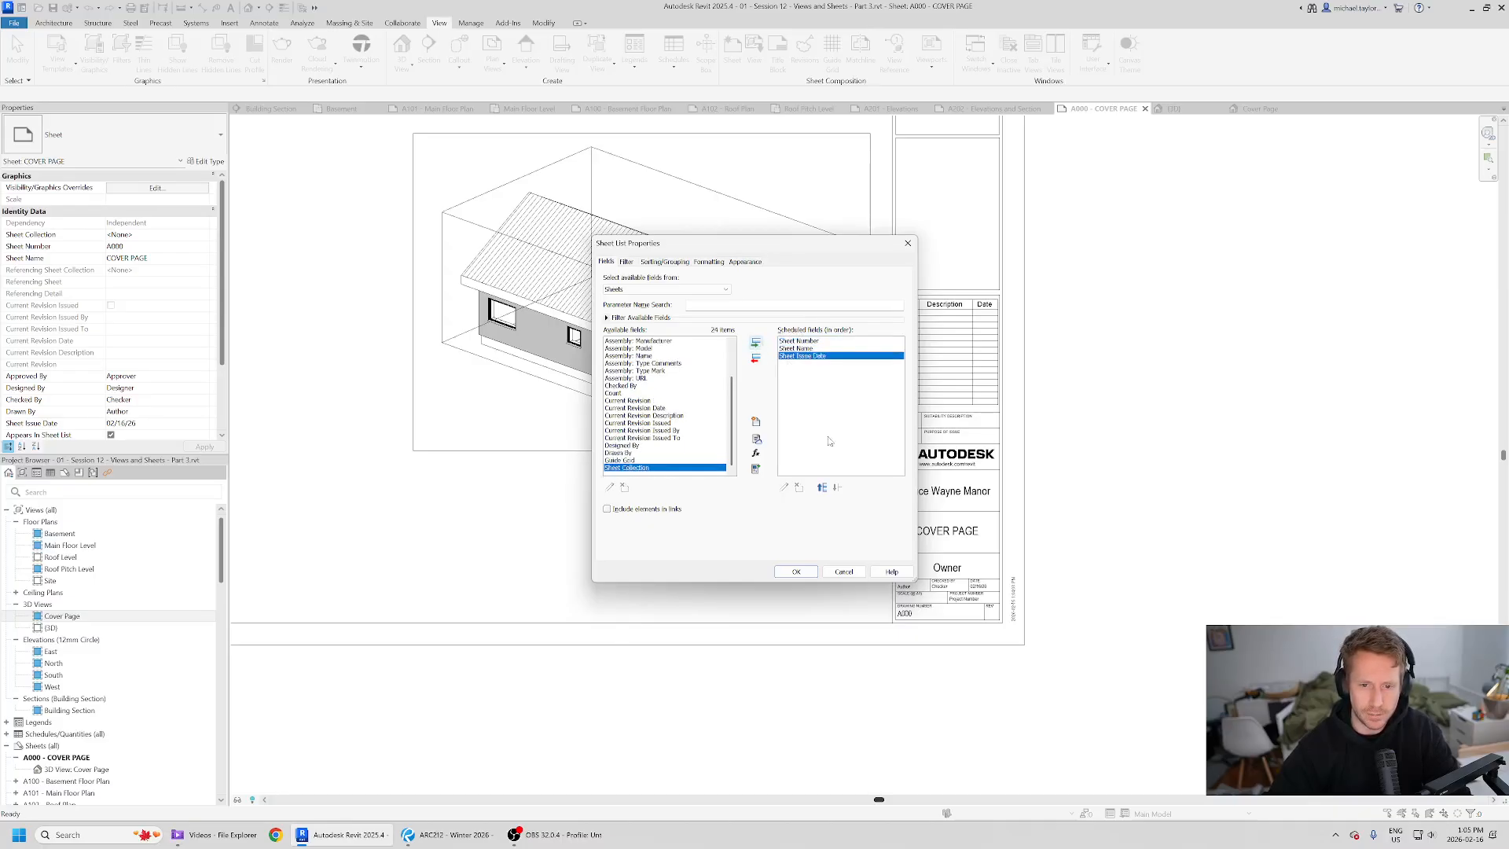
- Sort the sheet list by Sheet Number in ascending order and finish the schedule setup
click(821, 487)
click(820, 487)
click(837, 488)
click(837, 487)
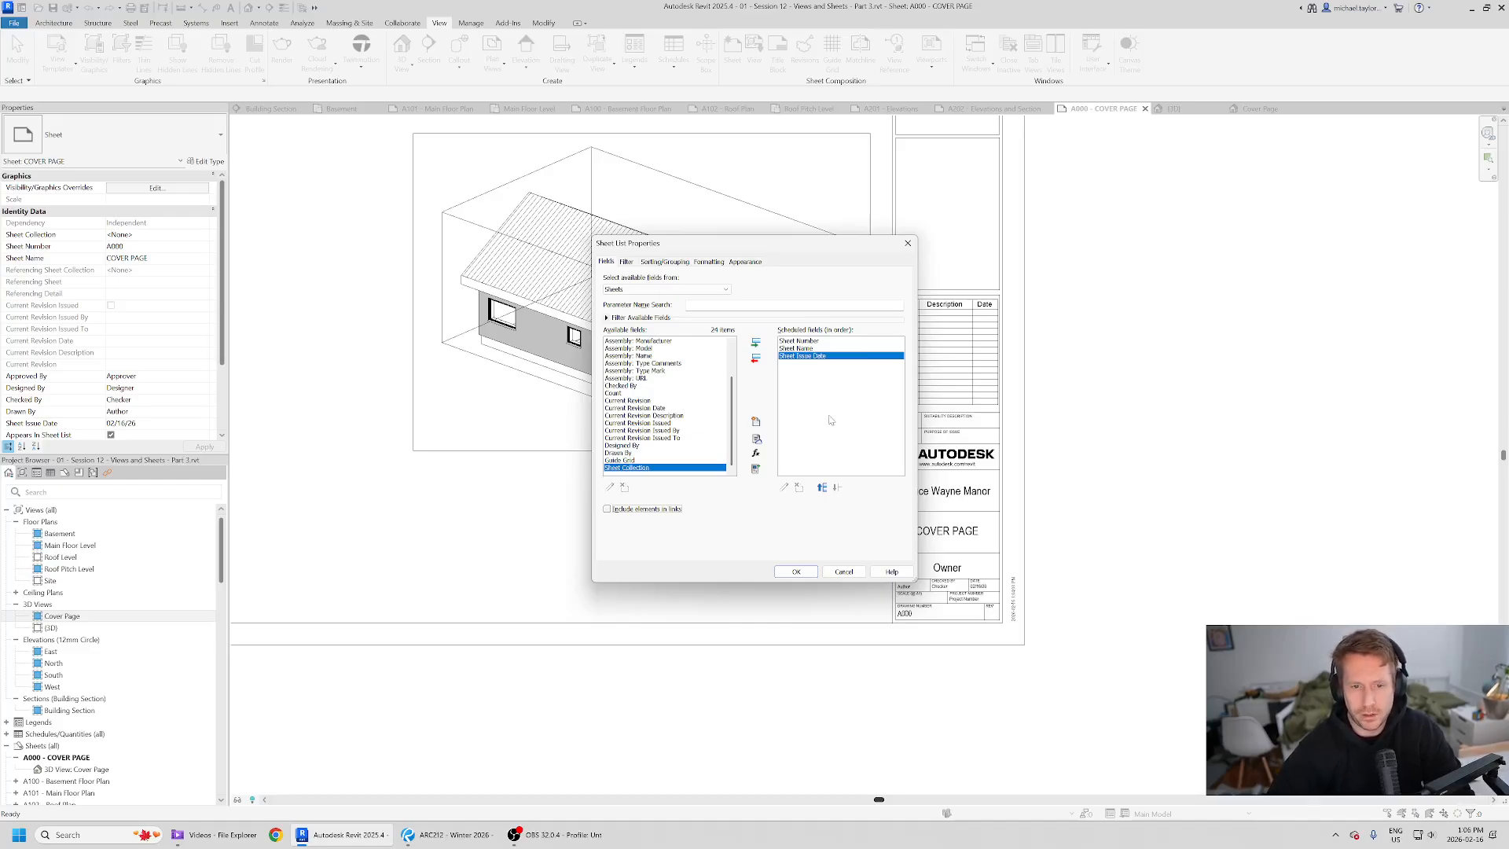
click(665, 263)
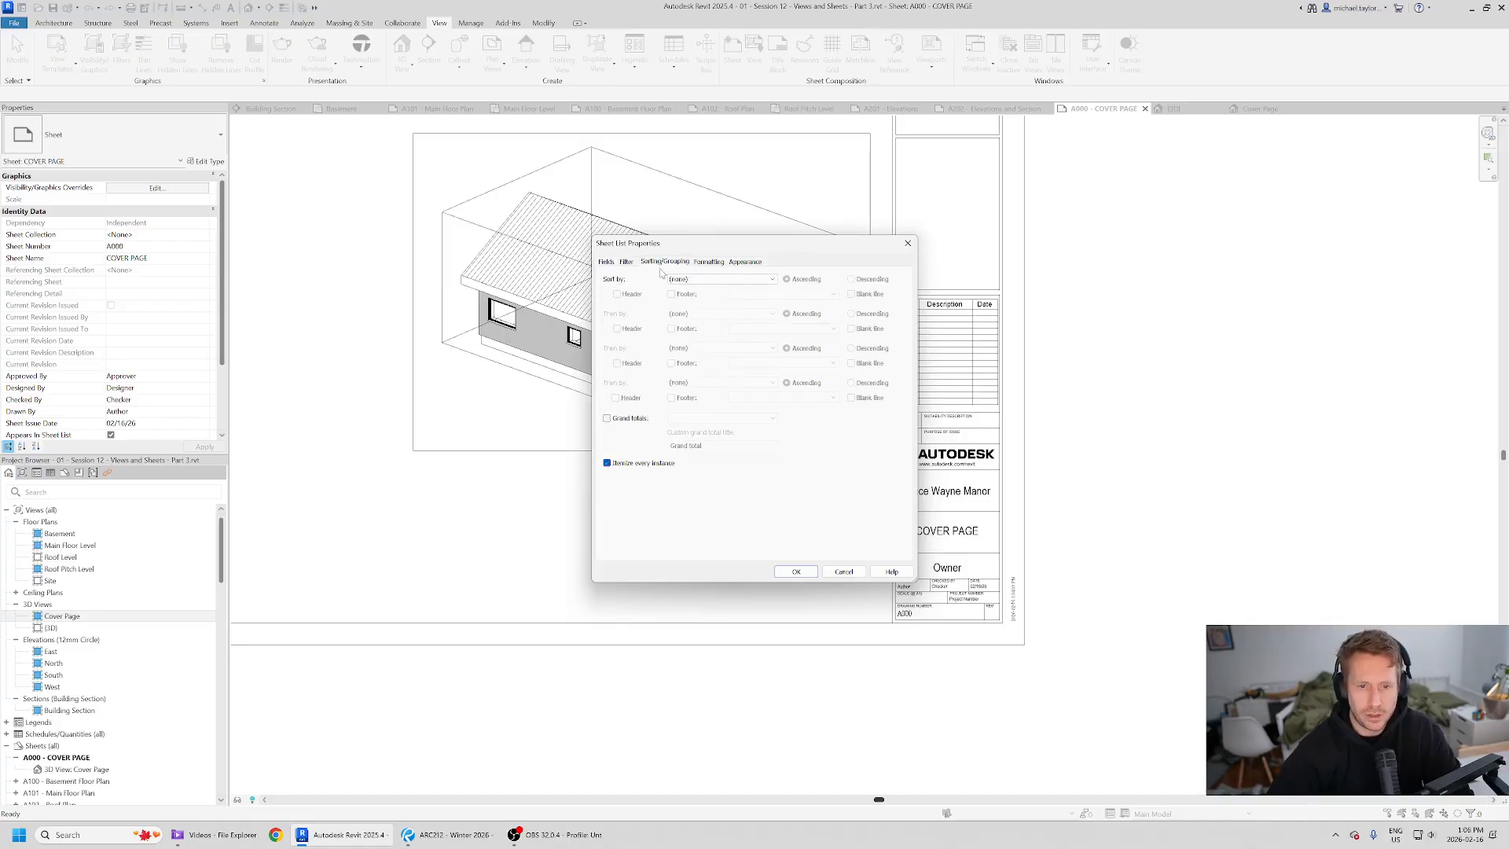
click(731, 280)
click(717, 297)
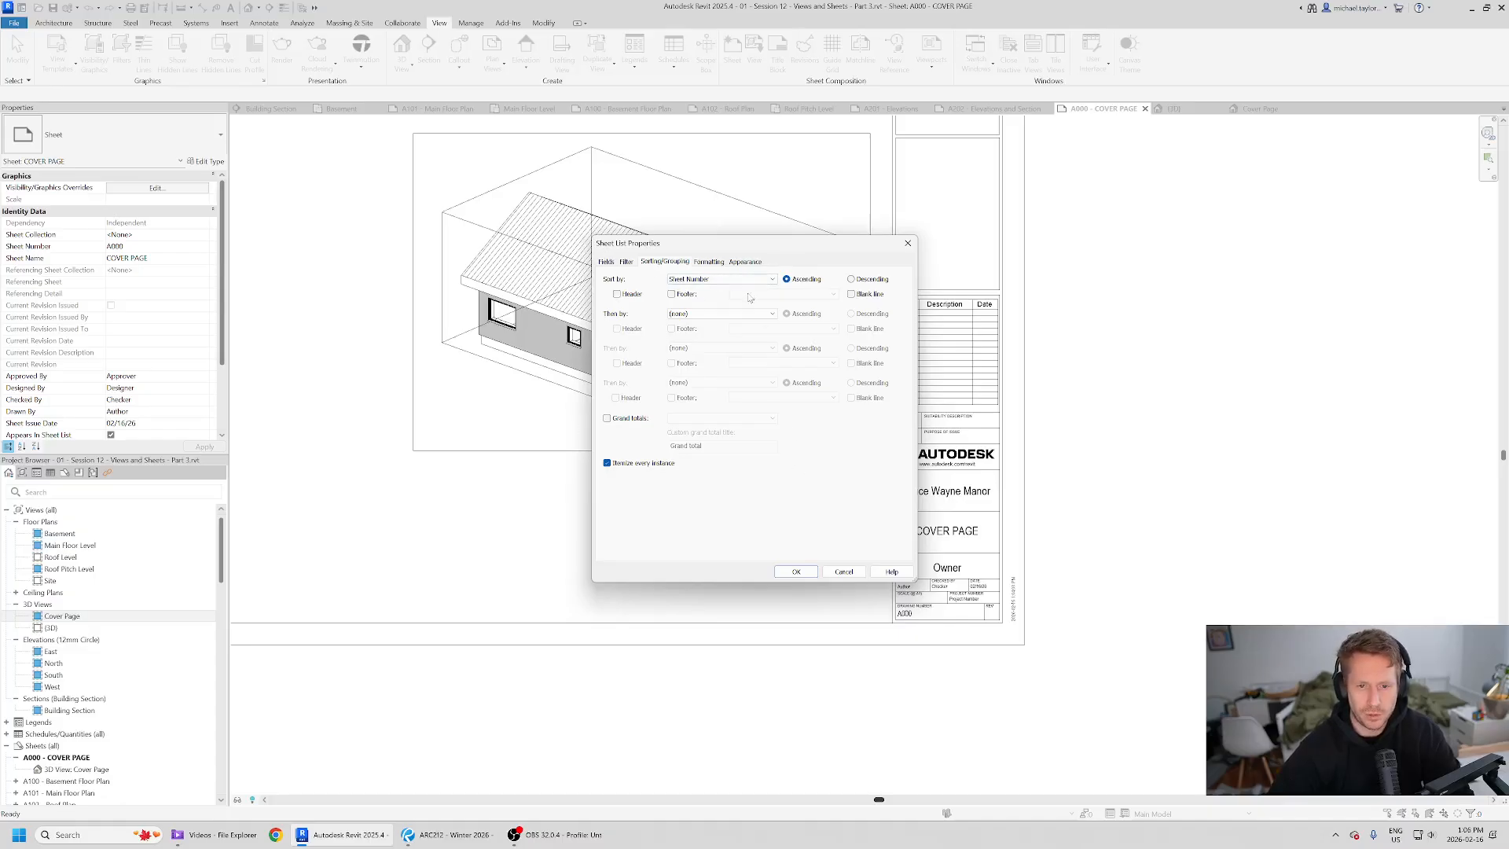
click(796, 571)
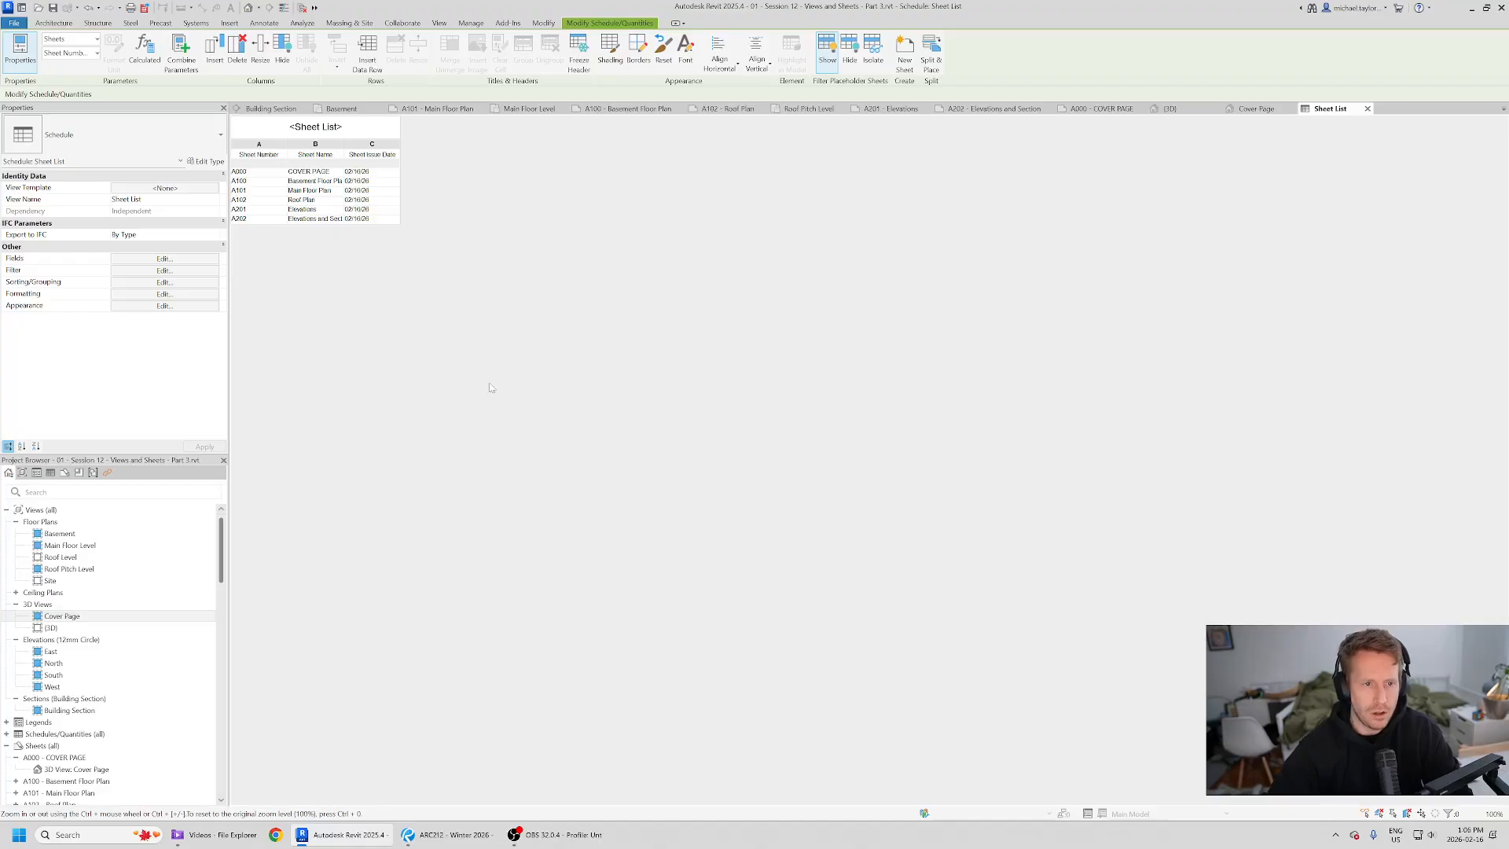
- Place the Sheet List schedule on the A000 COVER PAGE sheet below the Bruce Wayne Manor title
scroll(89, 697, down, 10)
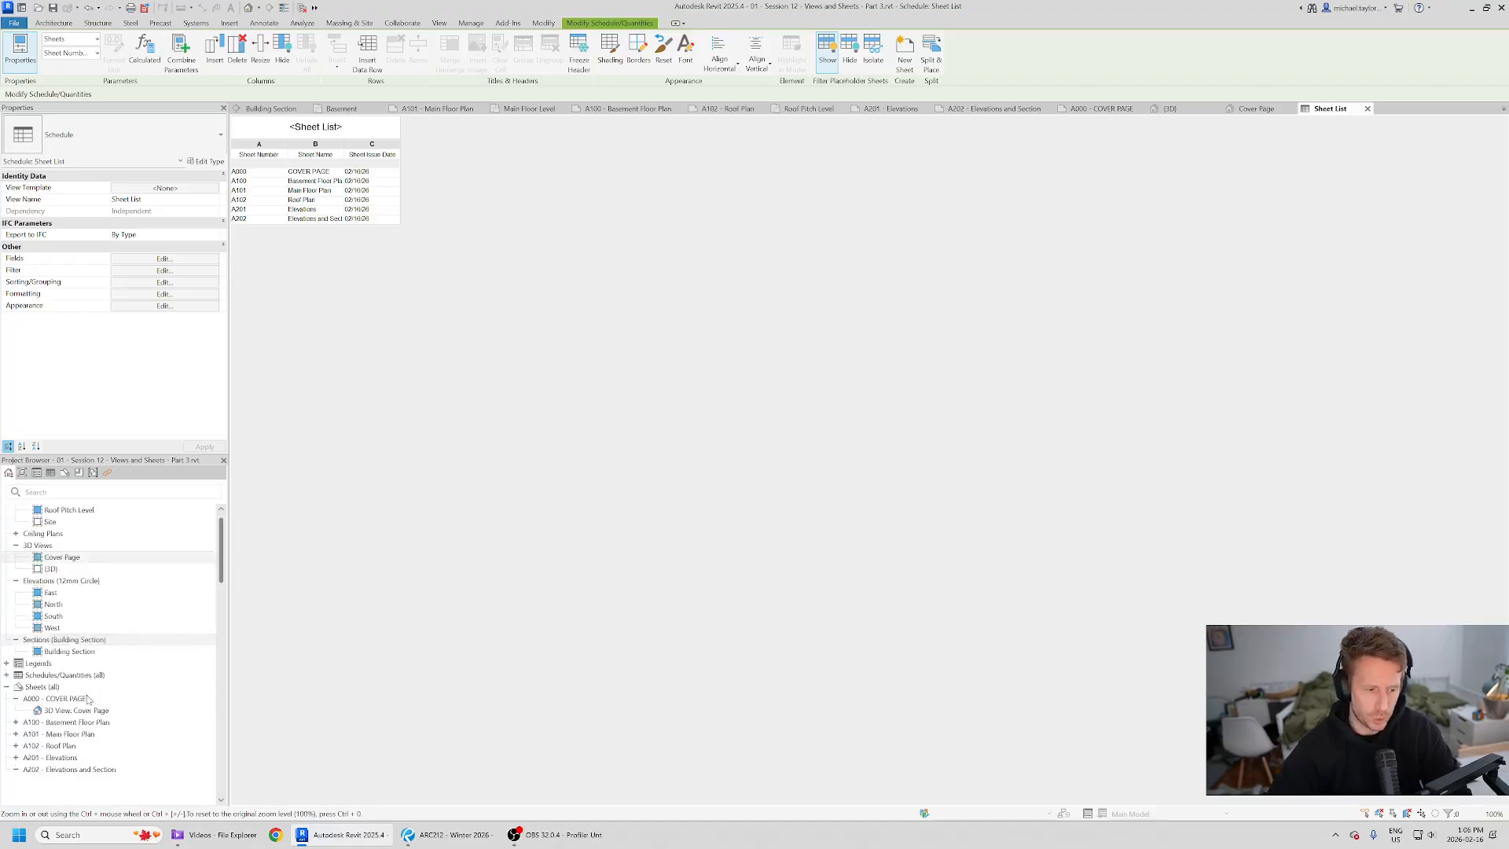
scroll(89, 697, up, 5)
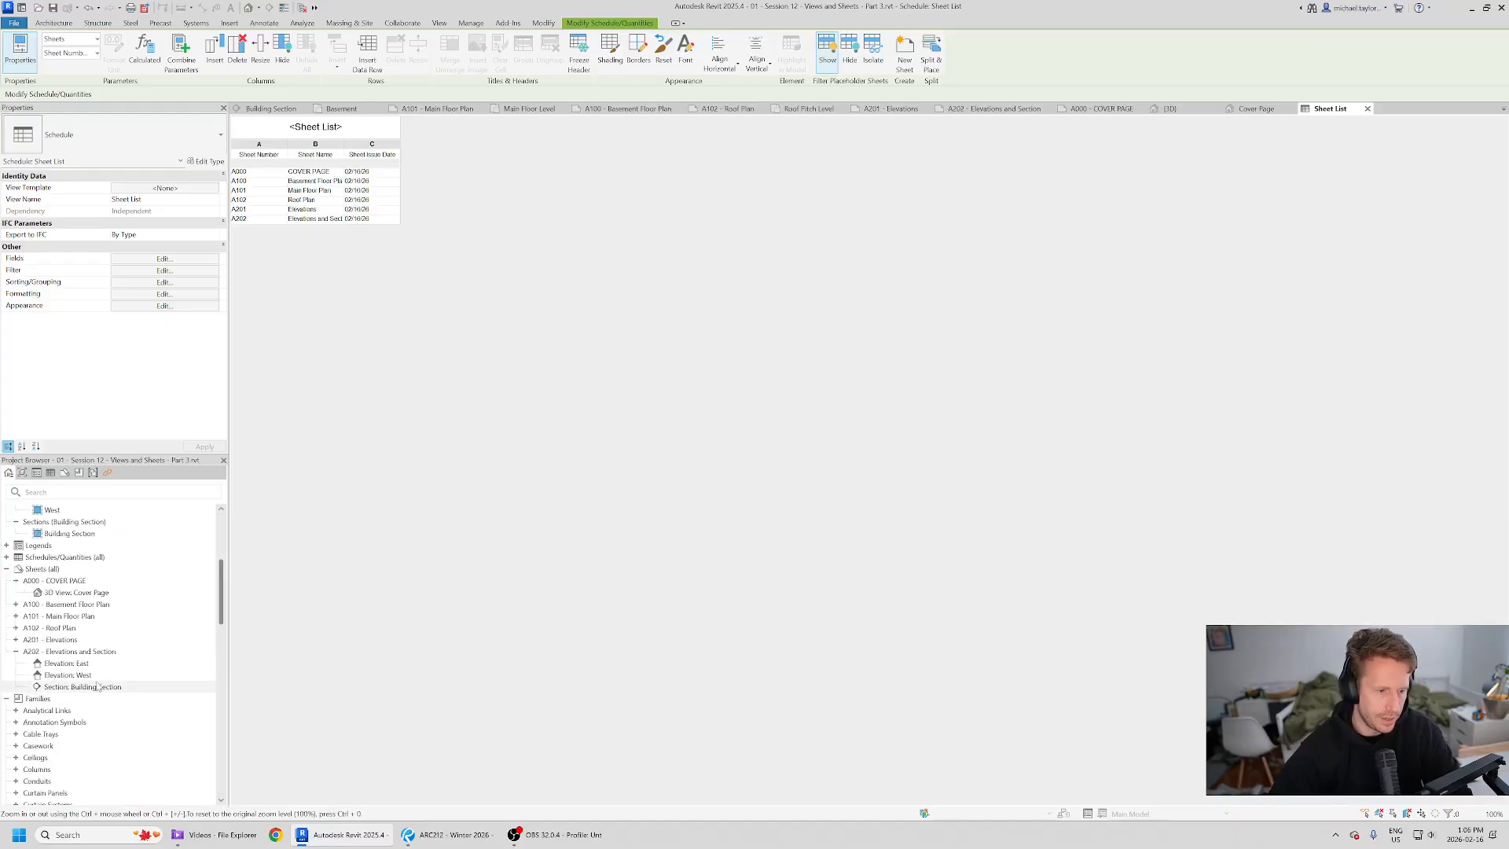
double_click(12, 557)
click(51, 581)
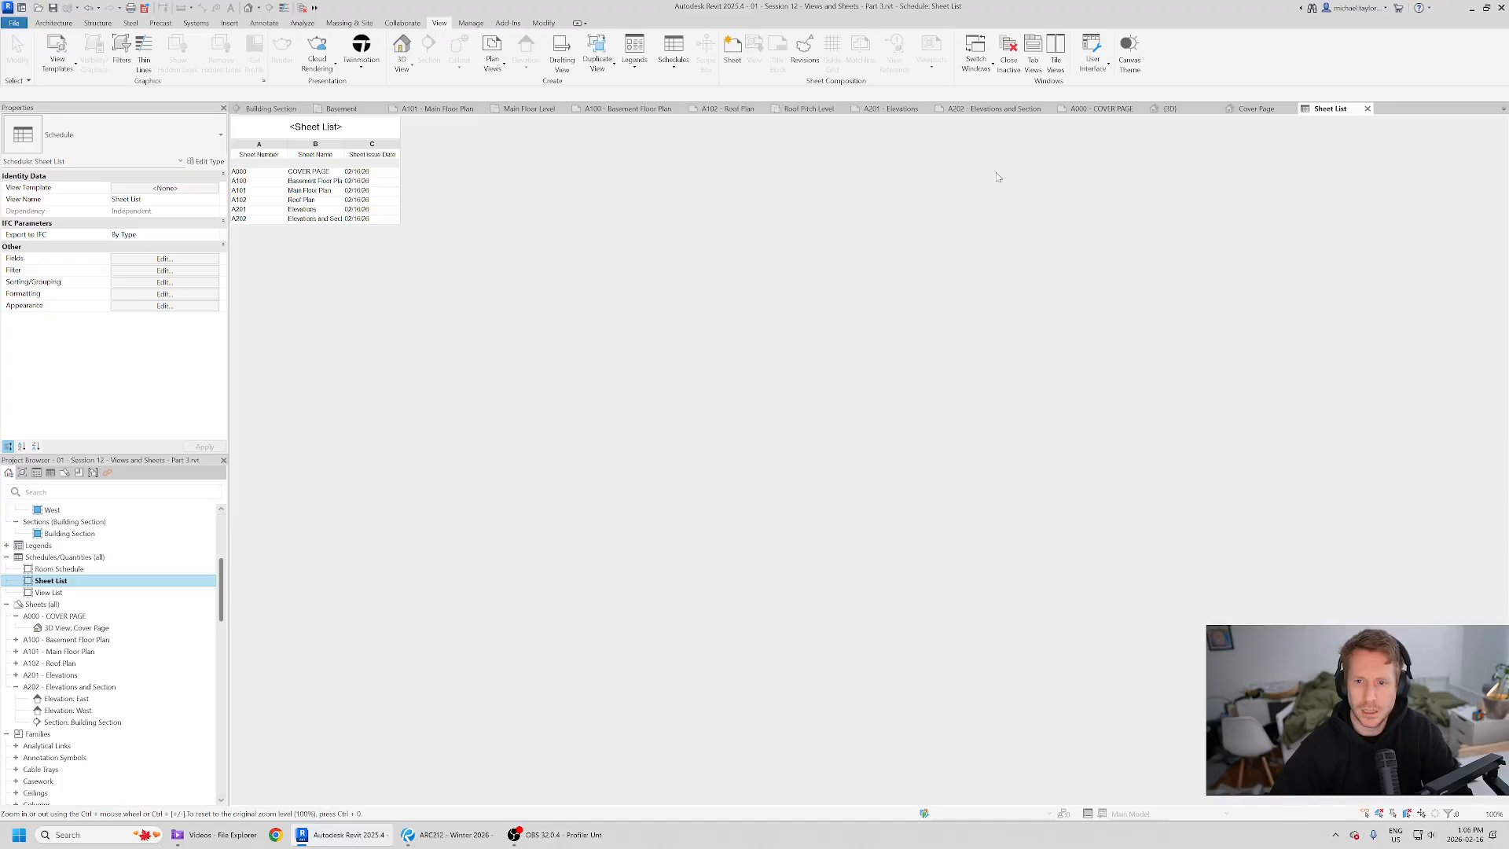
click(1100, 108)
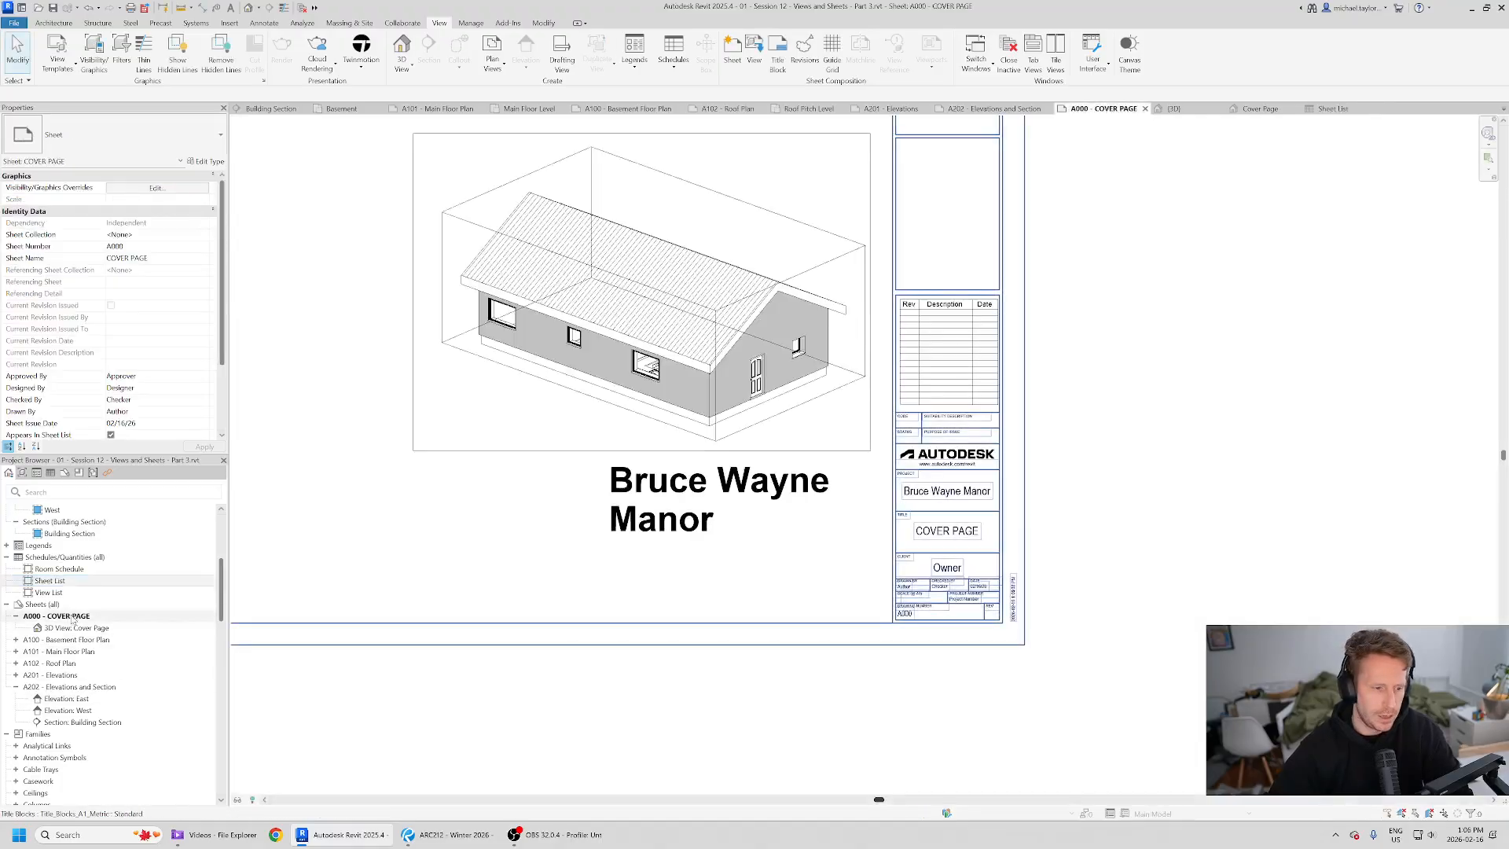
click(59, 616)
scroll(89, 627, up, 3)
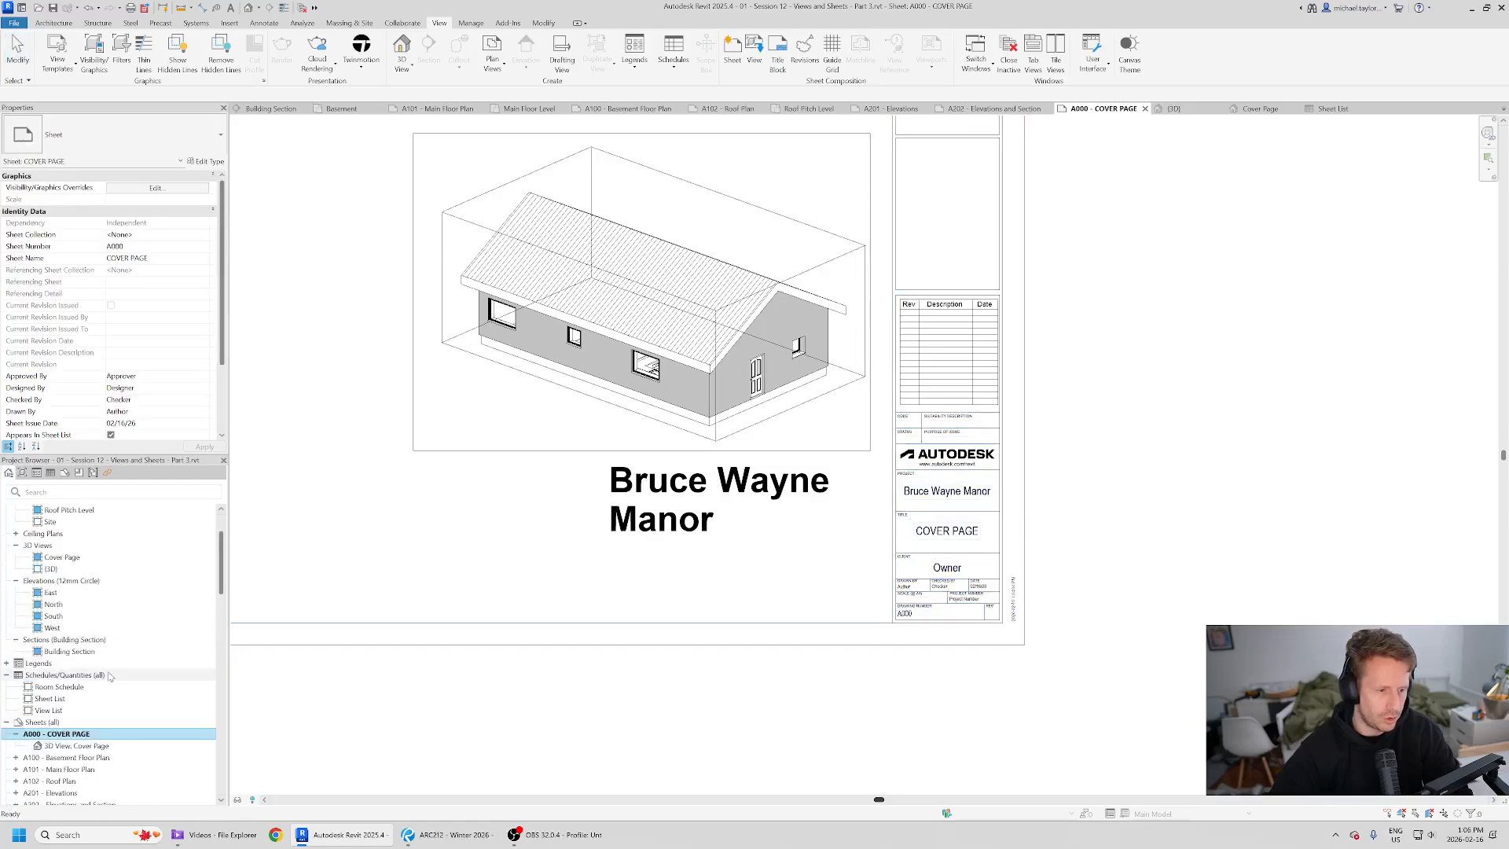
click(53, 699)
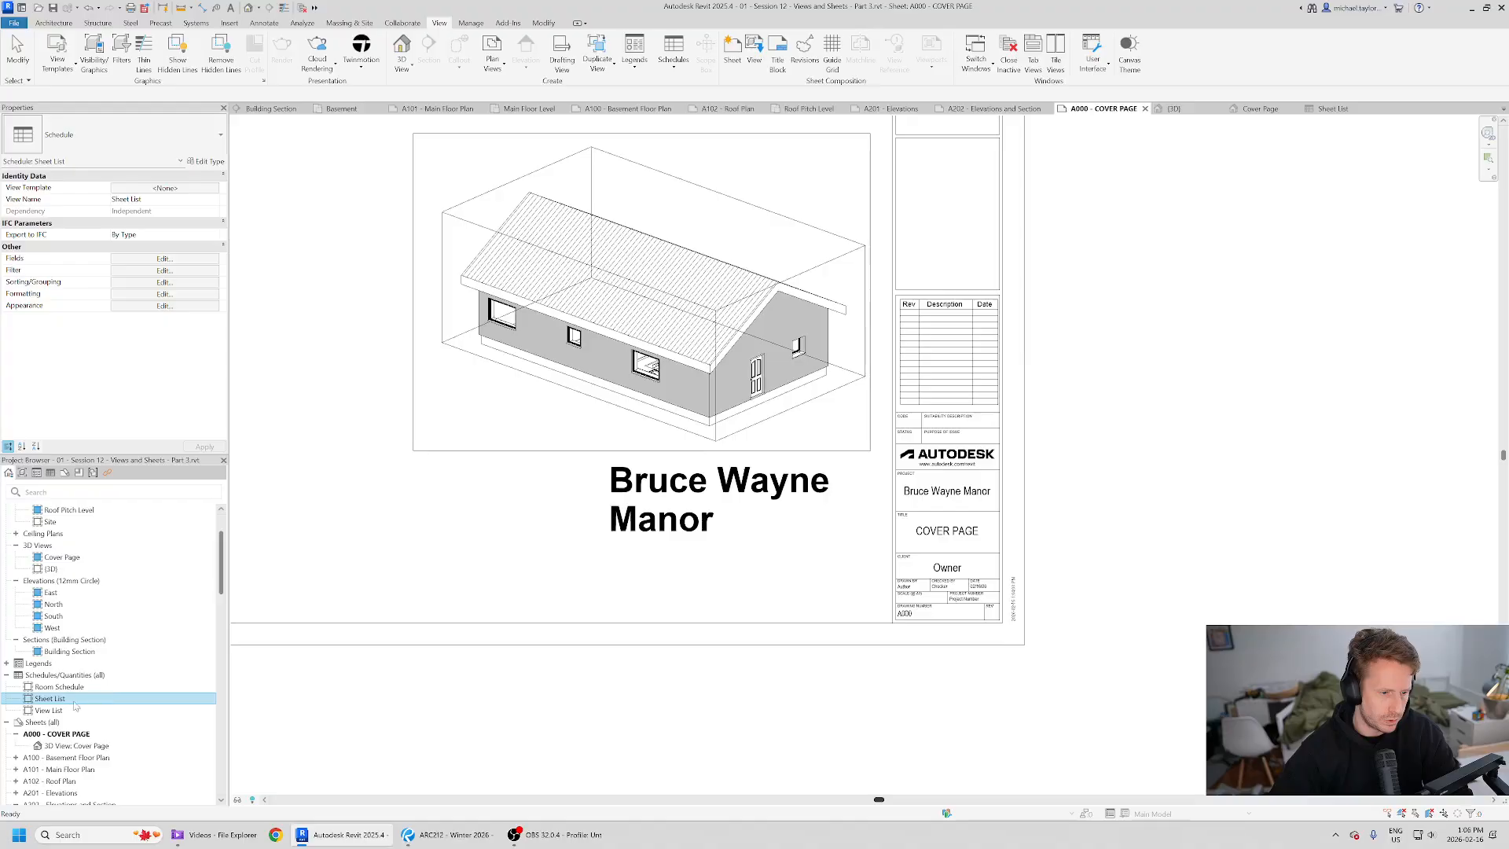
drag(541, 598, 652, 583)
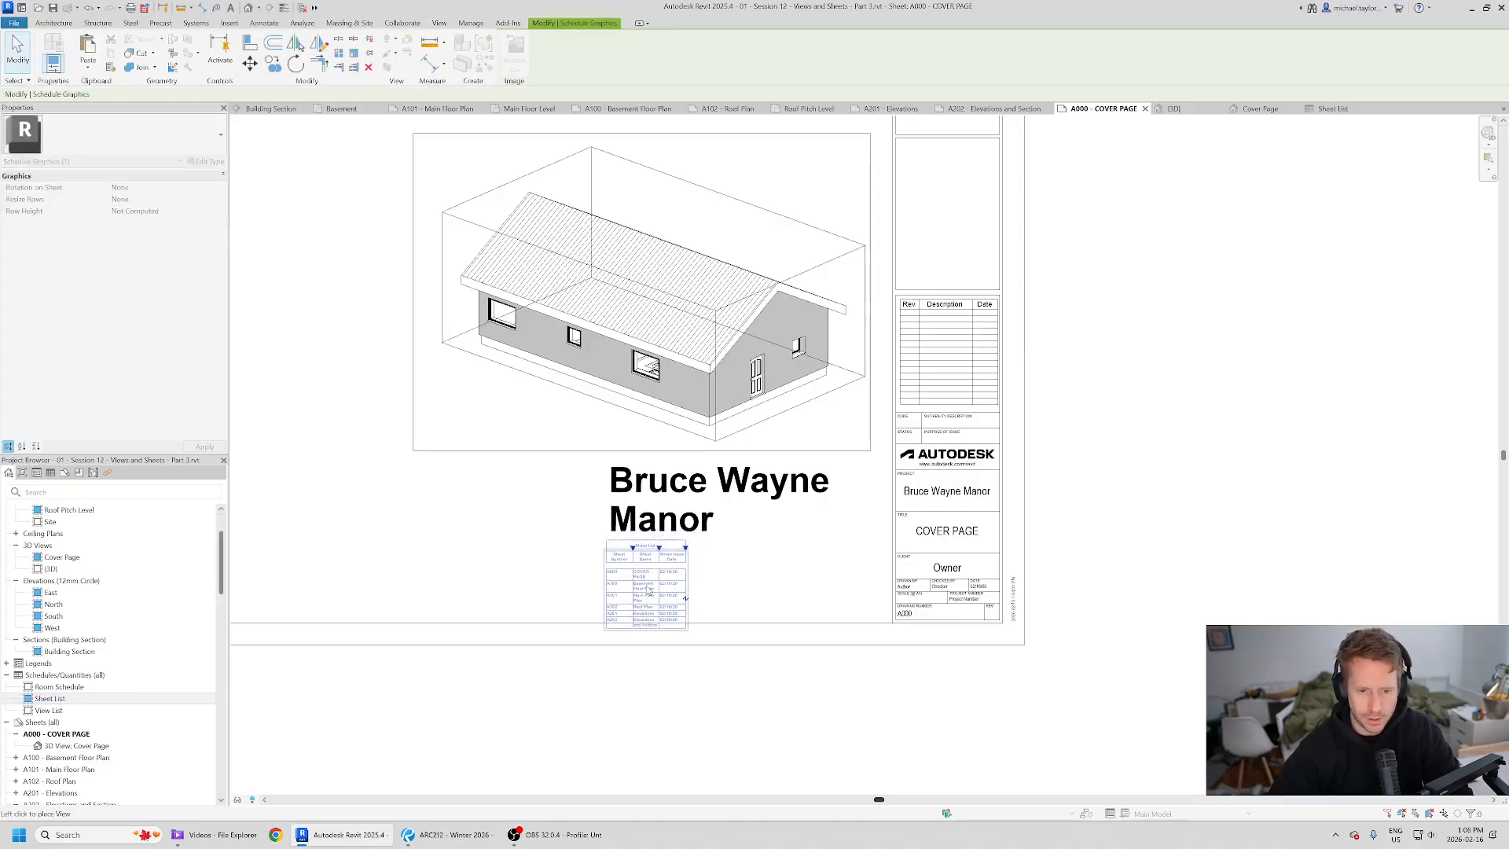
click(651, 584)
- Widen the sheet list's columns so every sheet name fits on one line, like the reference
scroll(697, 628, up, 5)
click(802, 539)
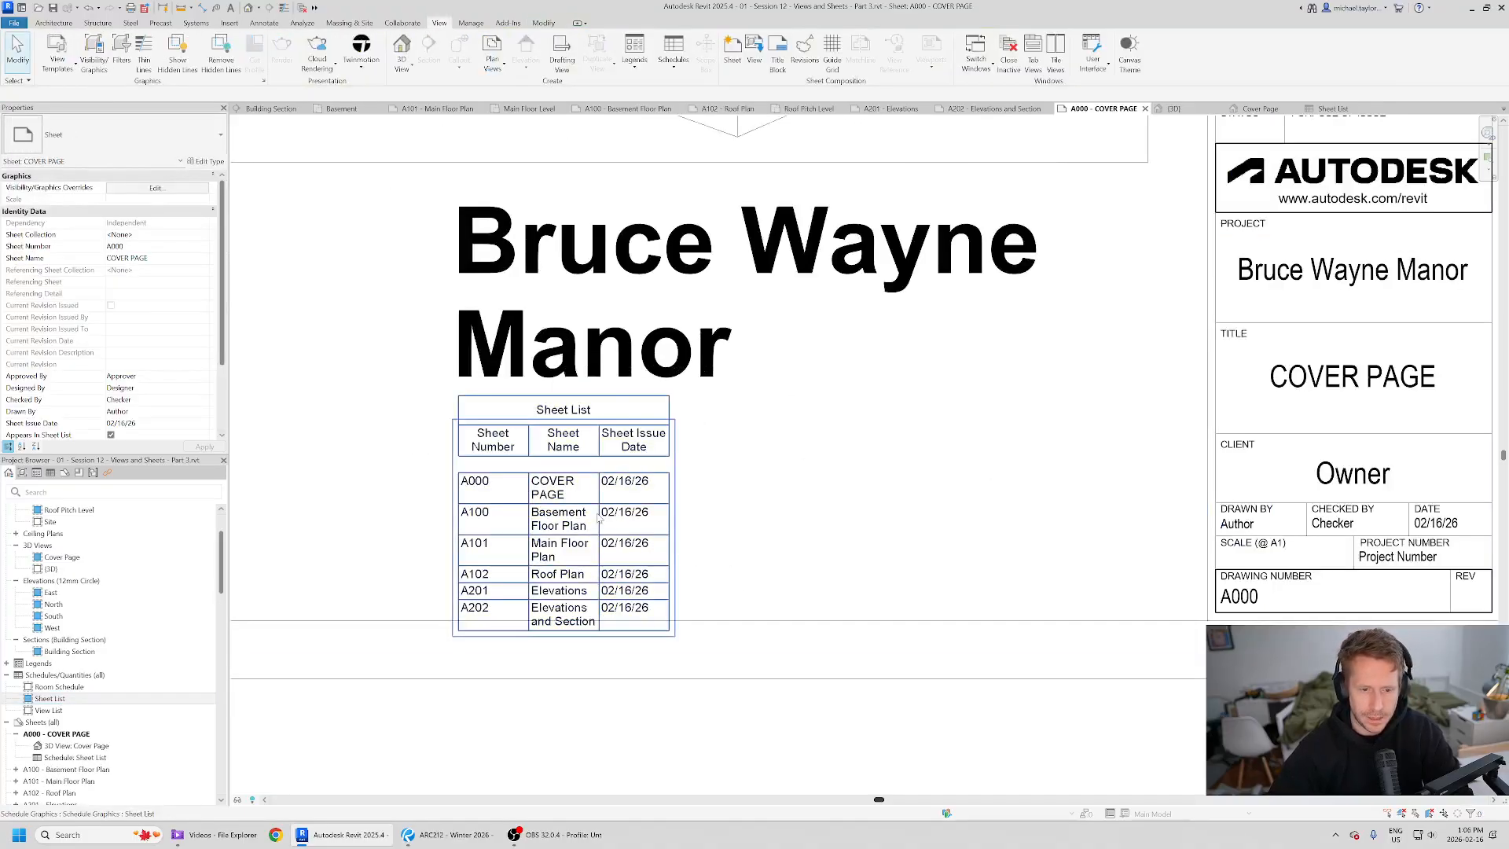
key(alt+Tab)
key(alt+Tab)
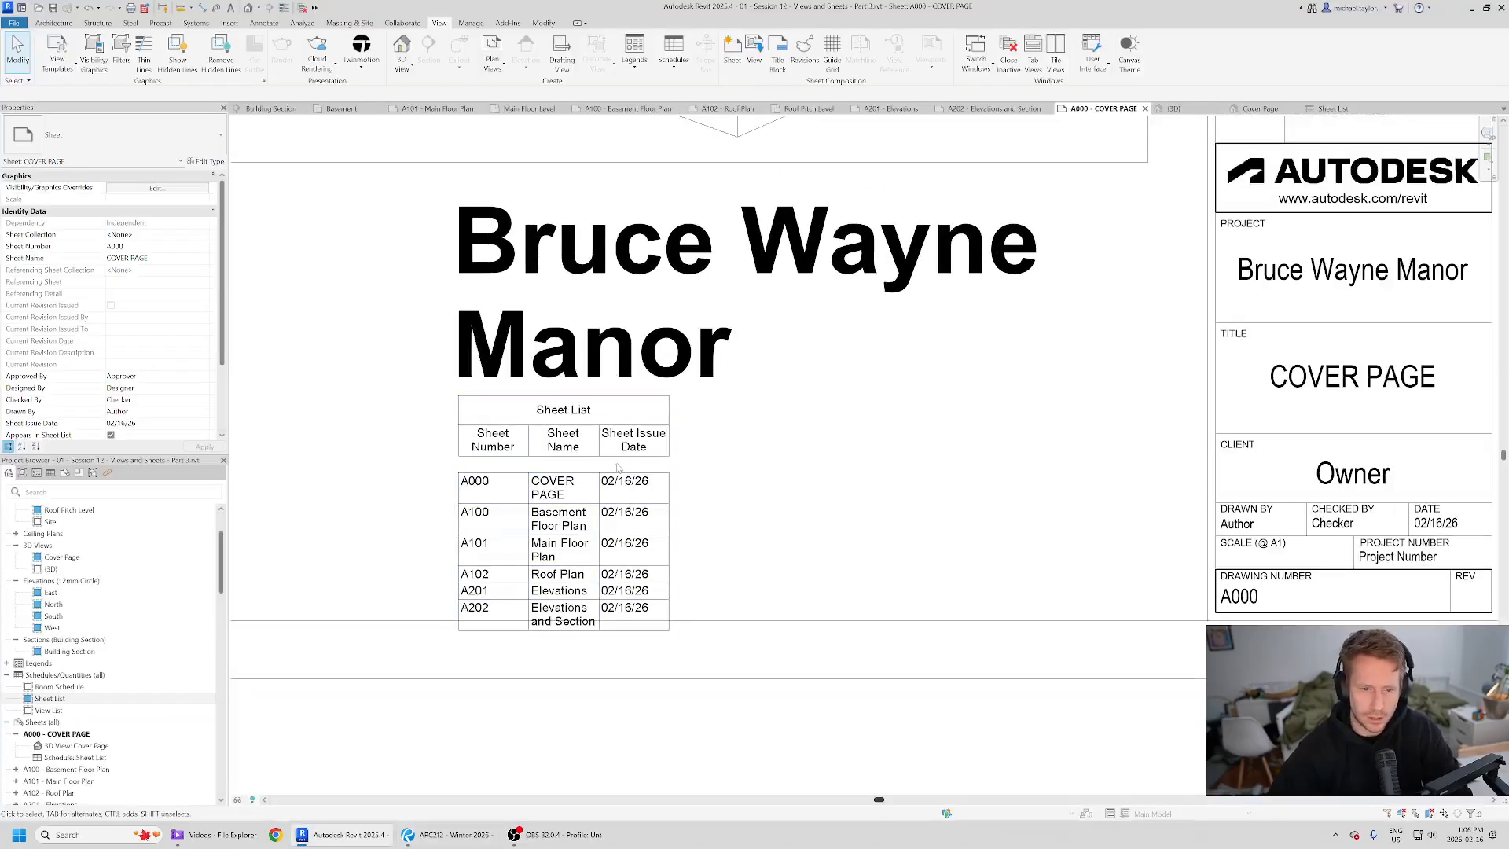
click(650, 514)
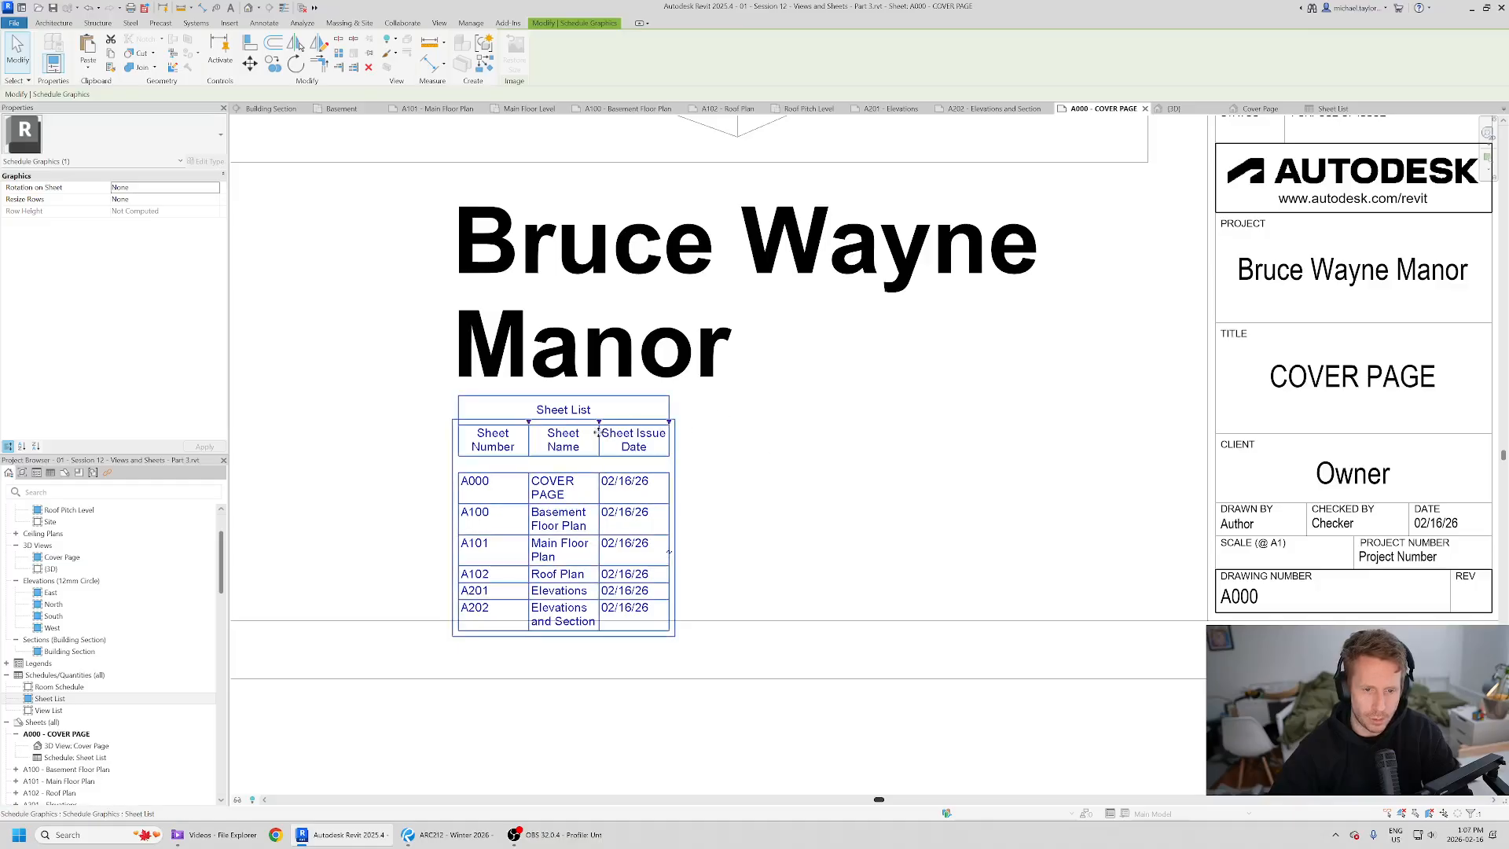
drag(599, 424, 696, 425)
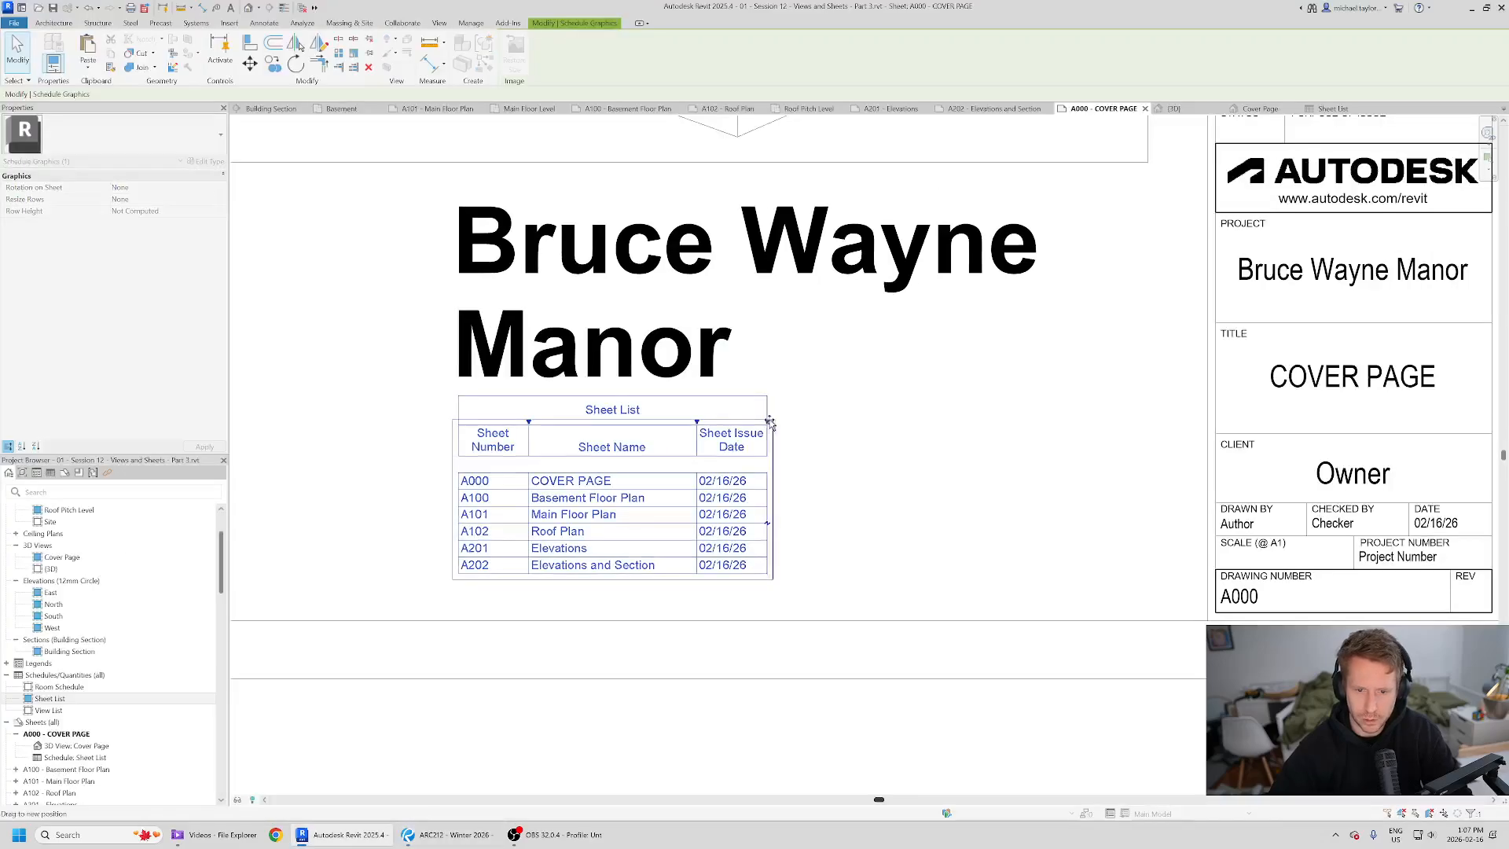
drag(770, 424, 940, 424)
drag(697, 424, 784, 425)
drag(530, 423, 550, 423)
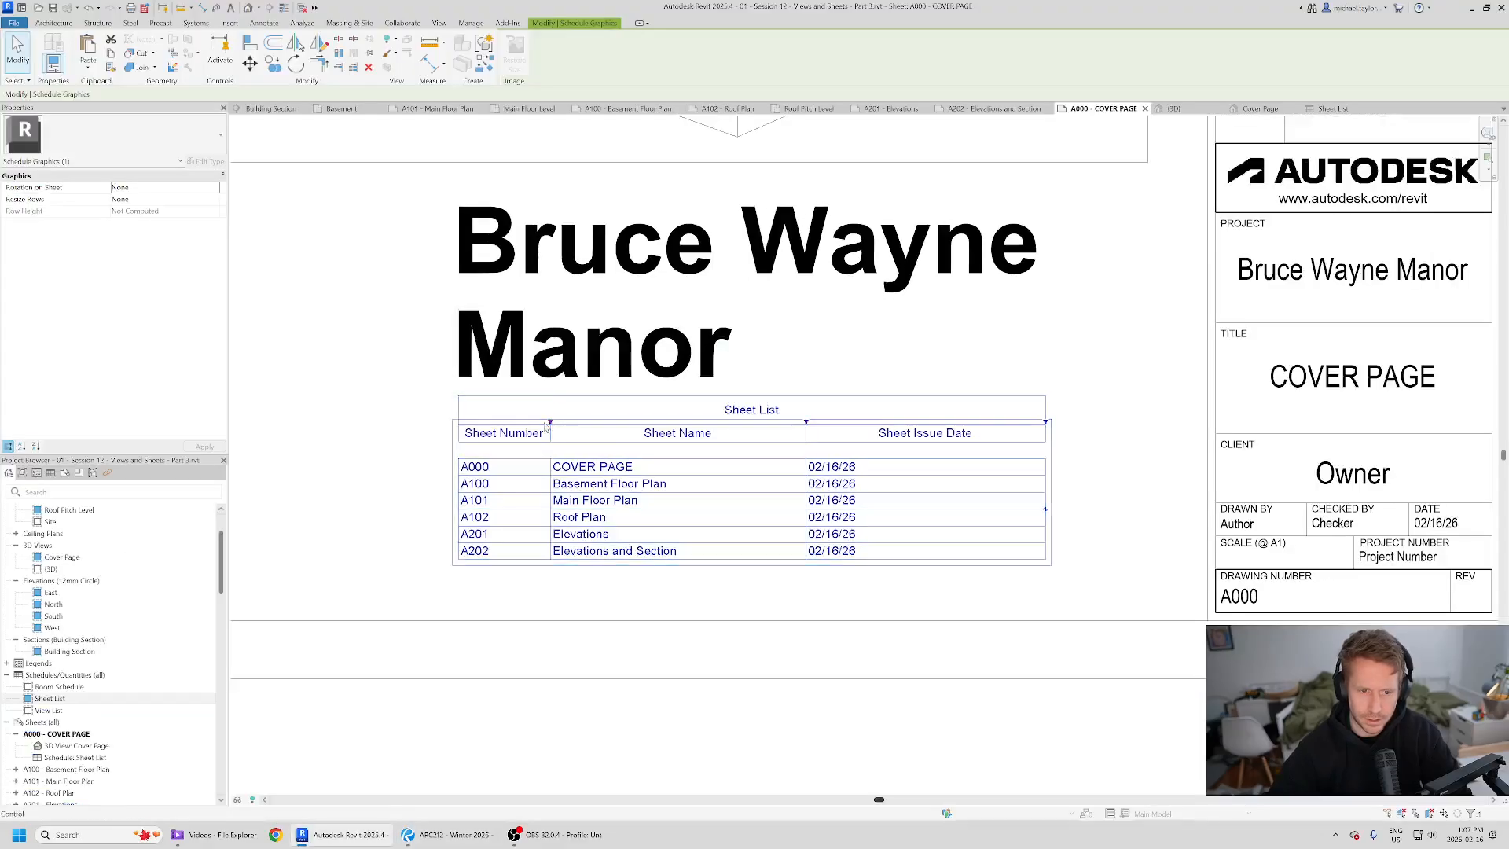
drag(551, 424, 549, 425)
click(1094, 428)
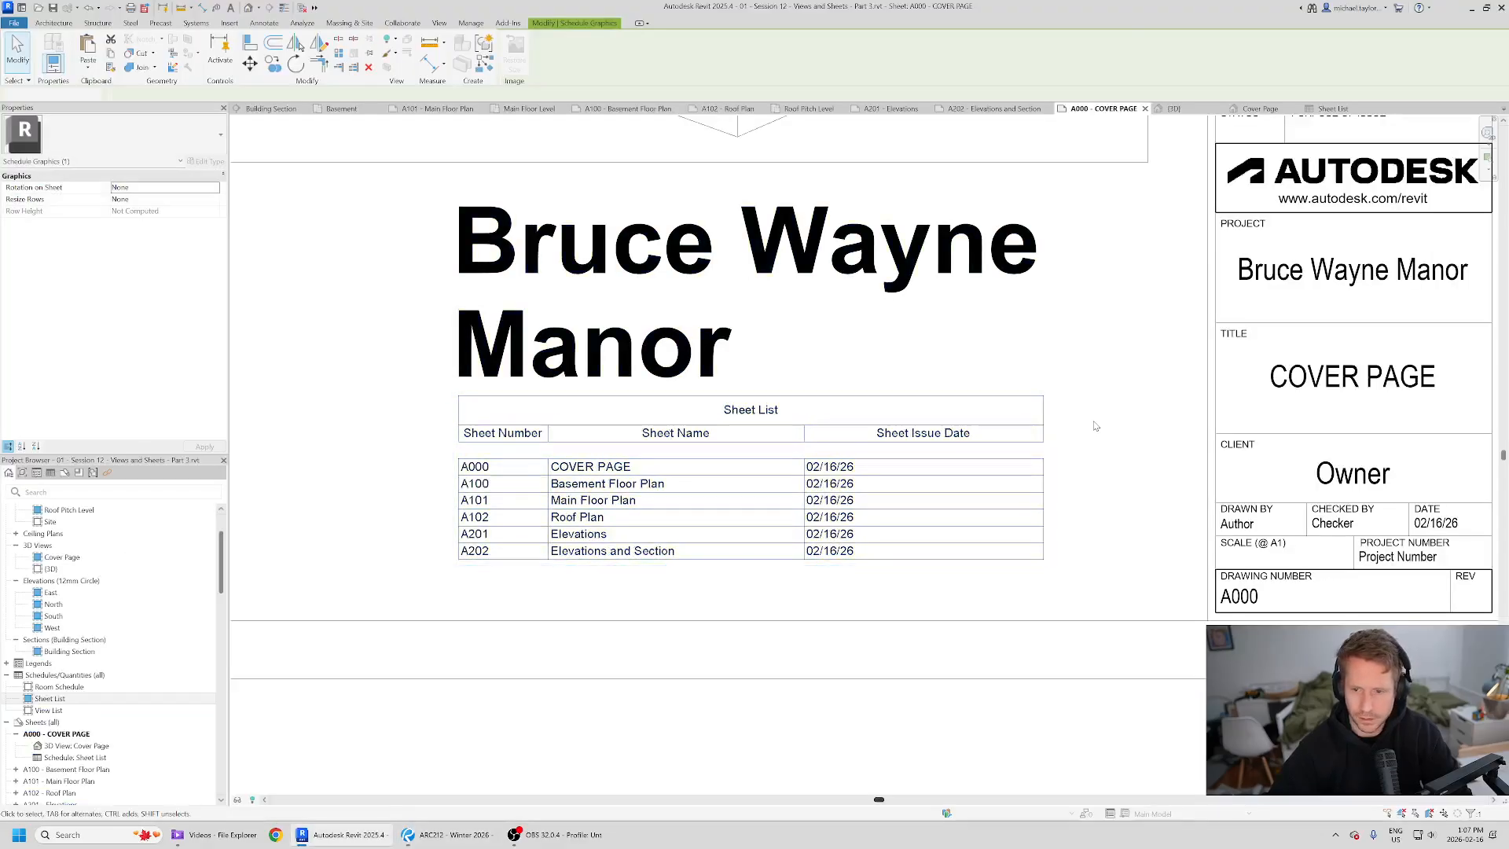
- Narrow the Sheet Issue Date column so the schedule's right edge lines up with the title text
click(1039, 459)
drag(1044, 424, 1037, 275)
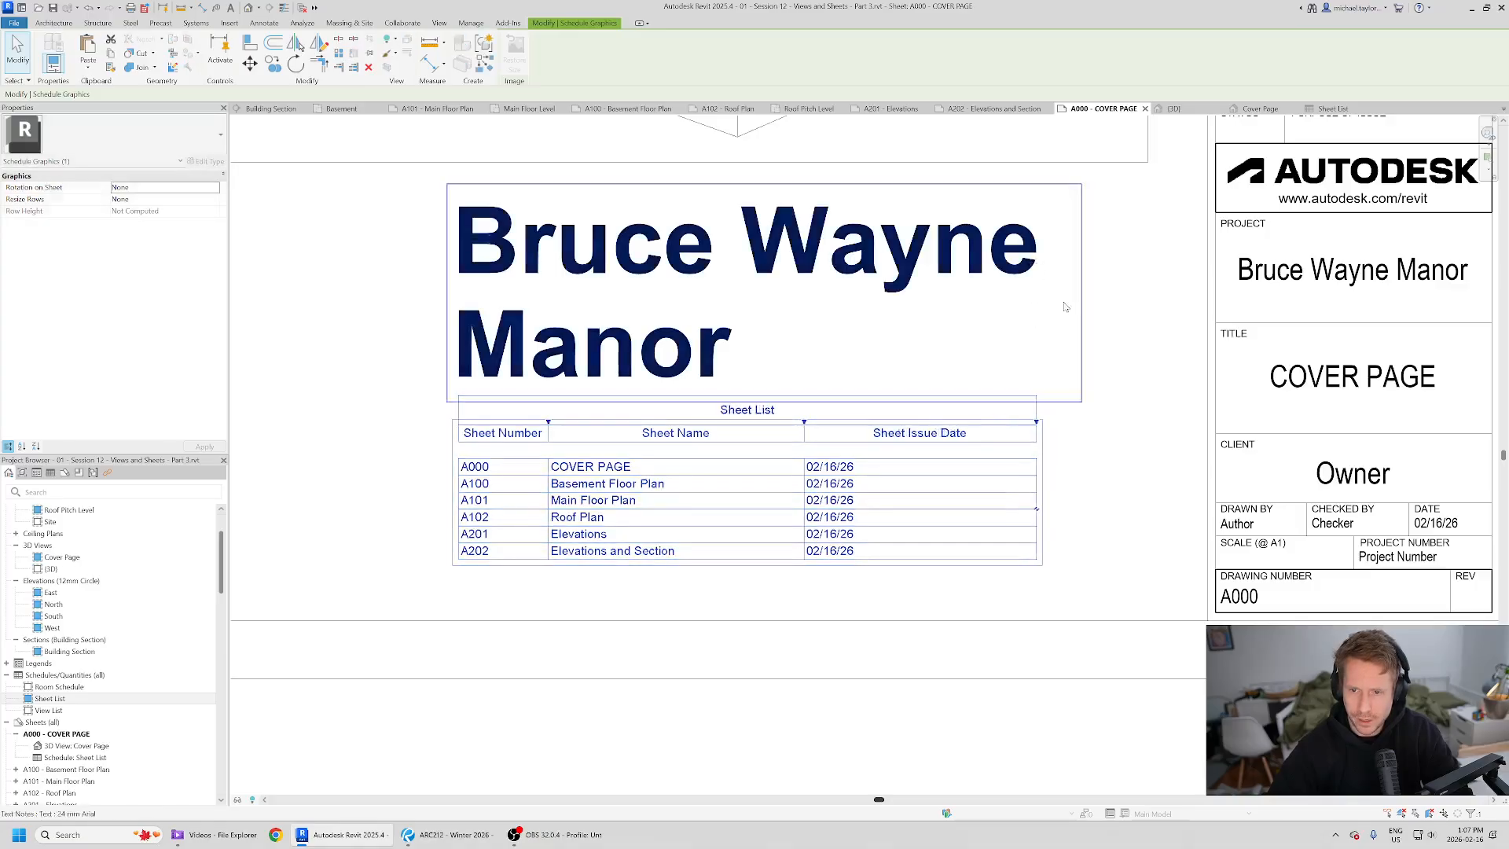
click(1079, 399)
click(751, 448)
drag(804, 423, 796, 422)
drag(1027, 423, 1030, 263)
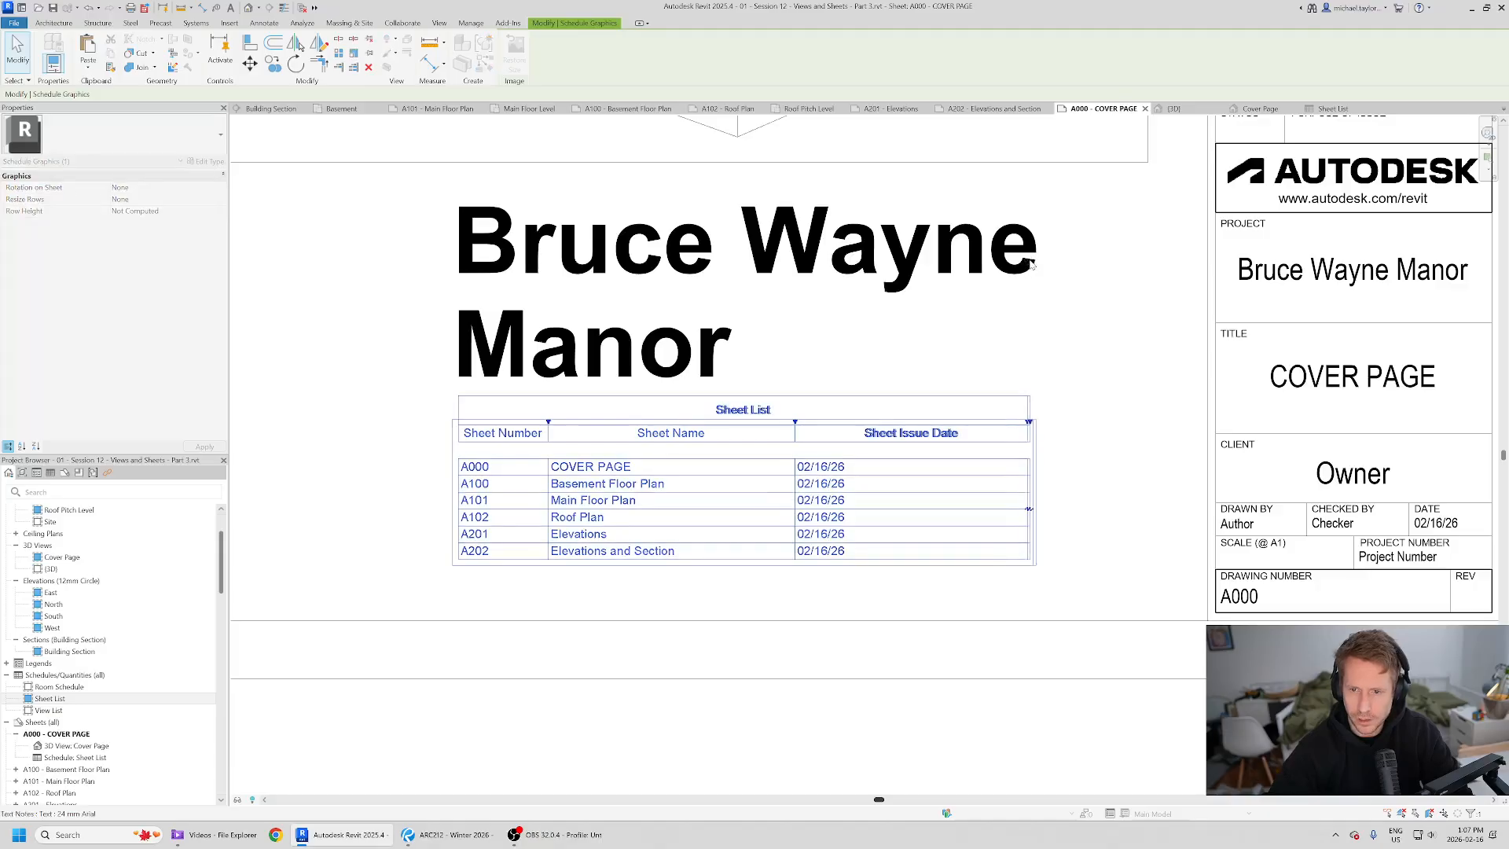
click(967, 346)
- Compare the placed sheet list and title with the reference PDF
click(673, 608)
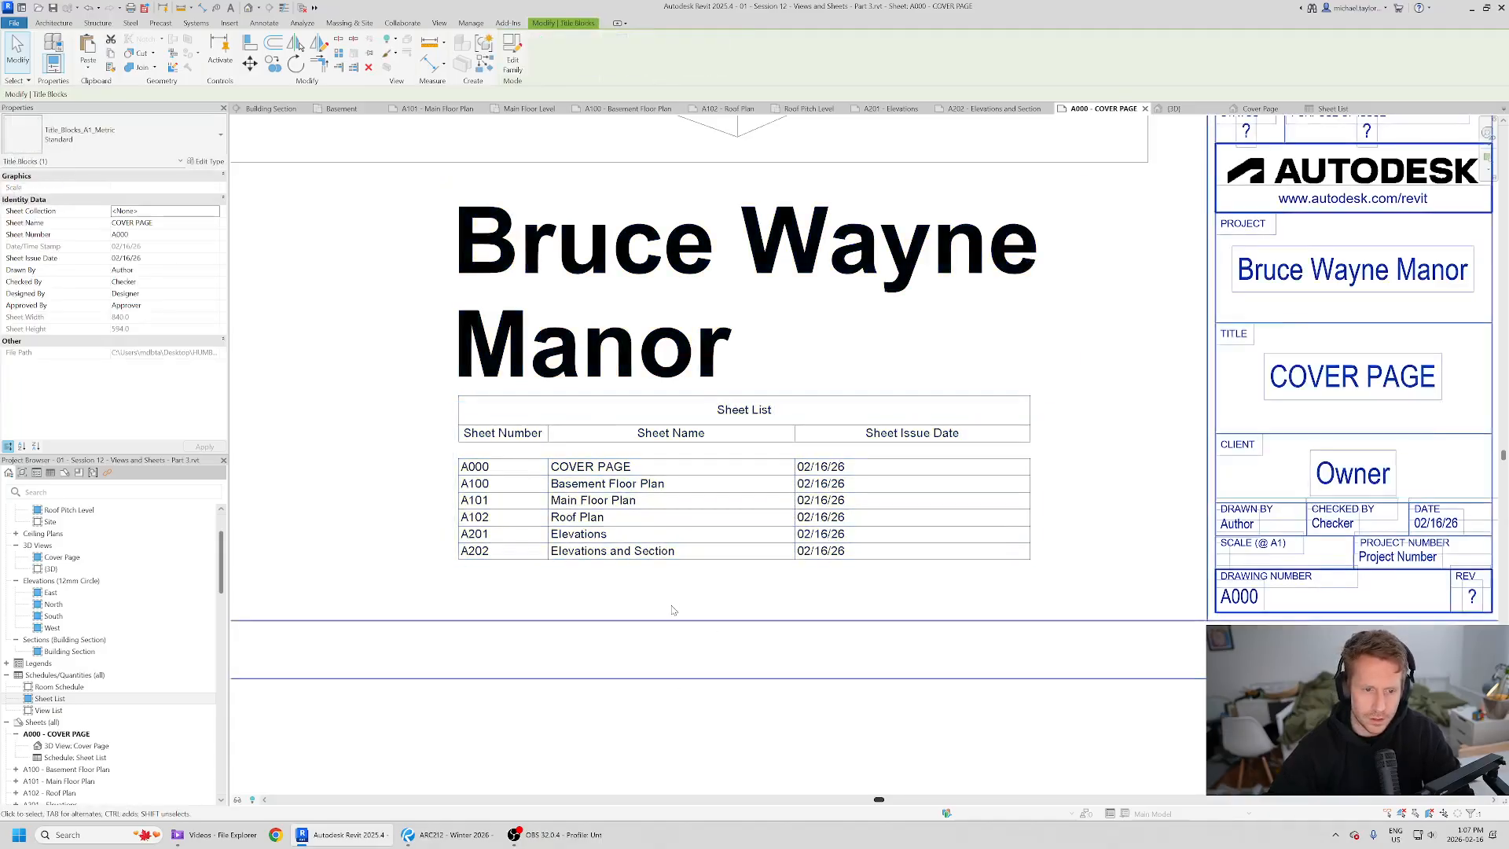
scroll(673, 607, down, 2)
scroll(707, 544, down, 2)
key(alt+Tab)
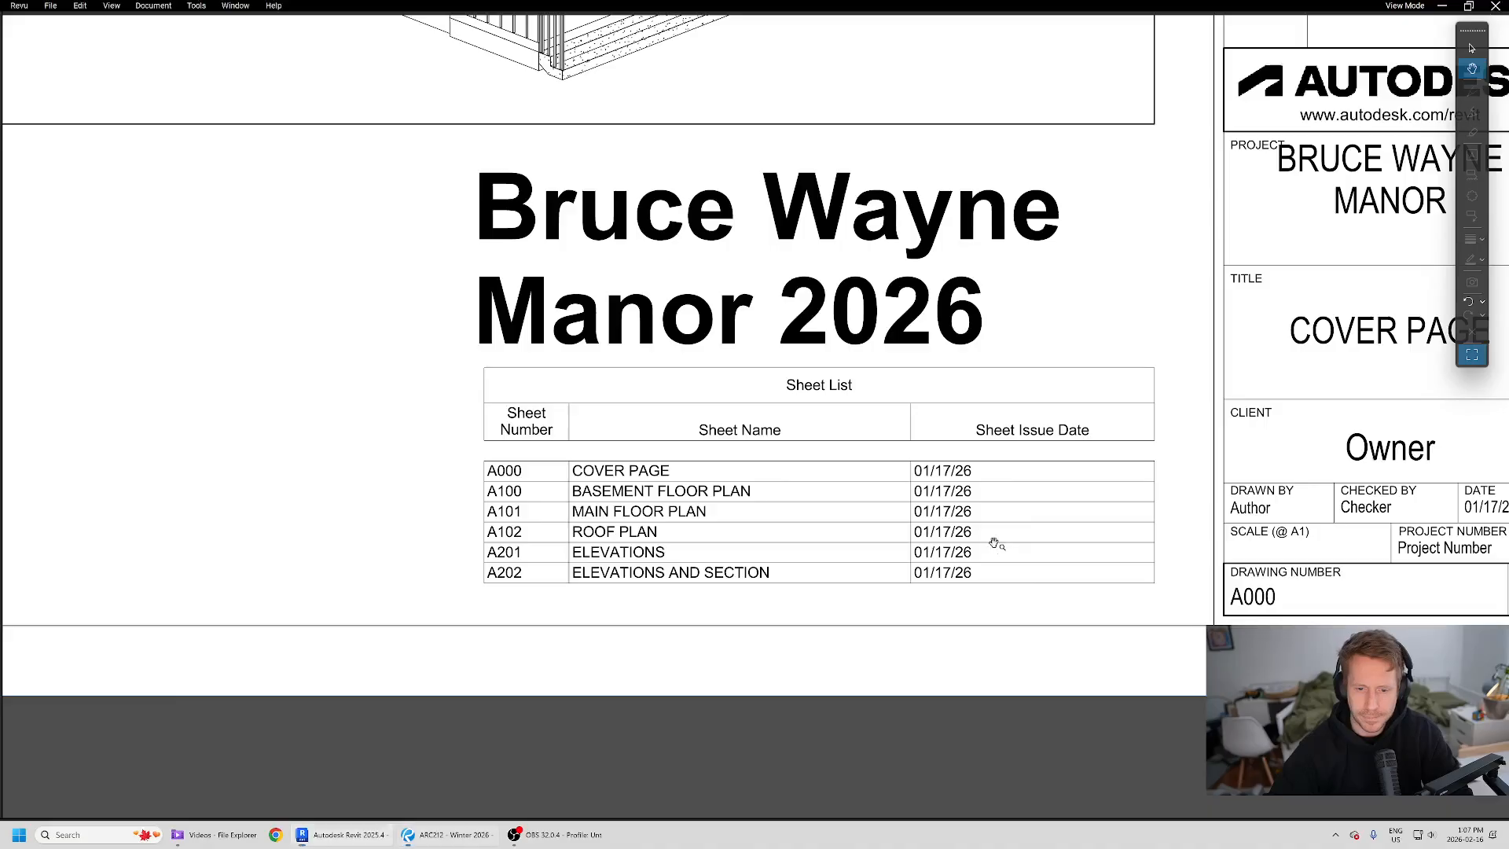
key(alt+Tab)
scroll(595, 560, up, 4)
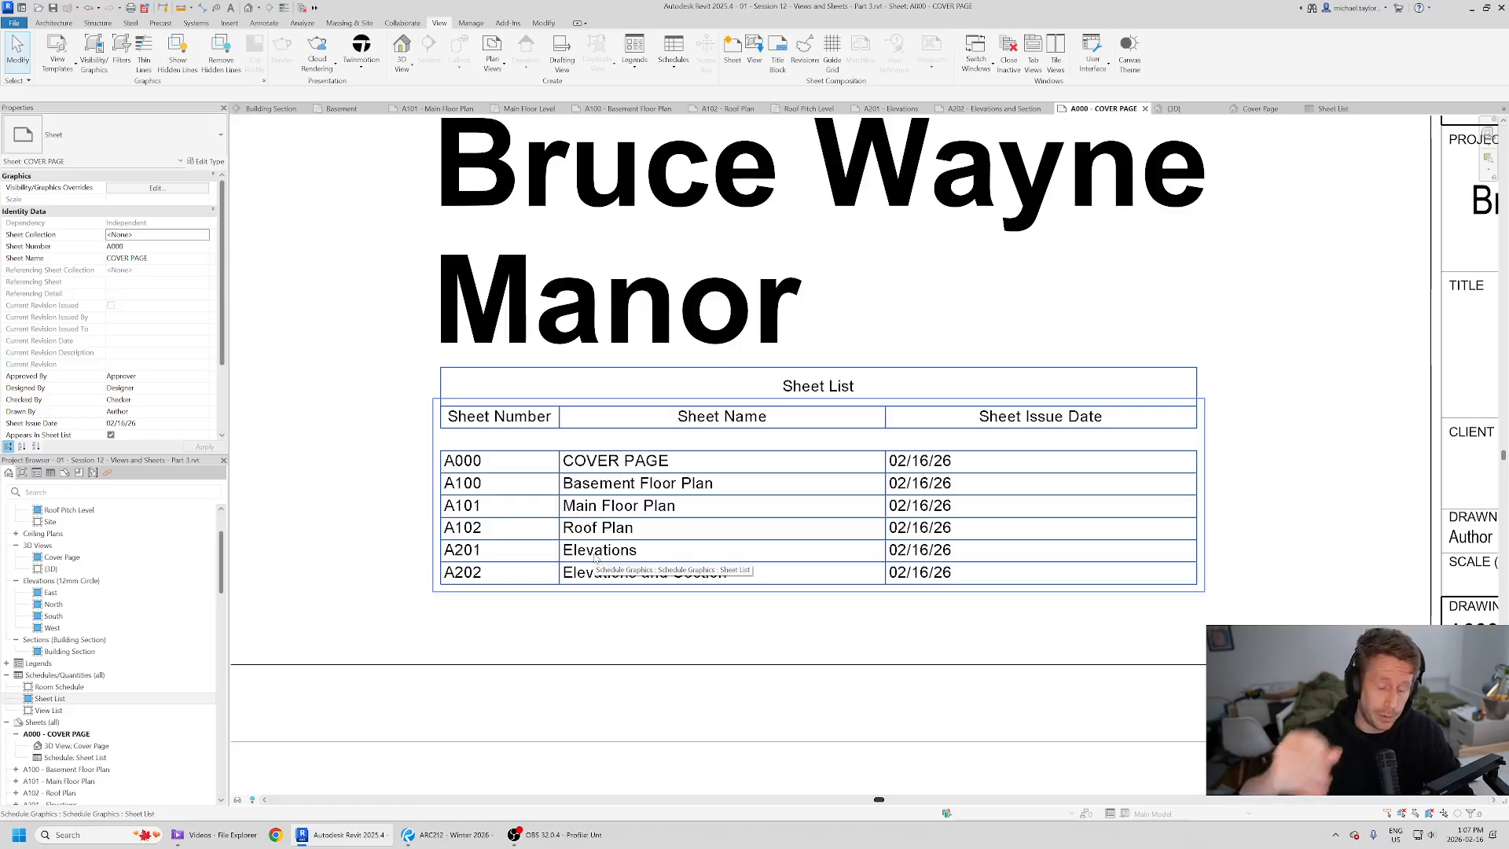
- Open the Sheet List and View List schedule views to inspect them
double_click(663, 505)
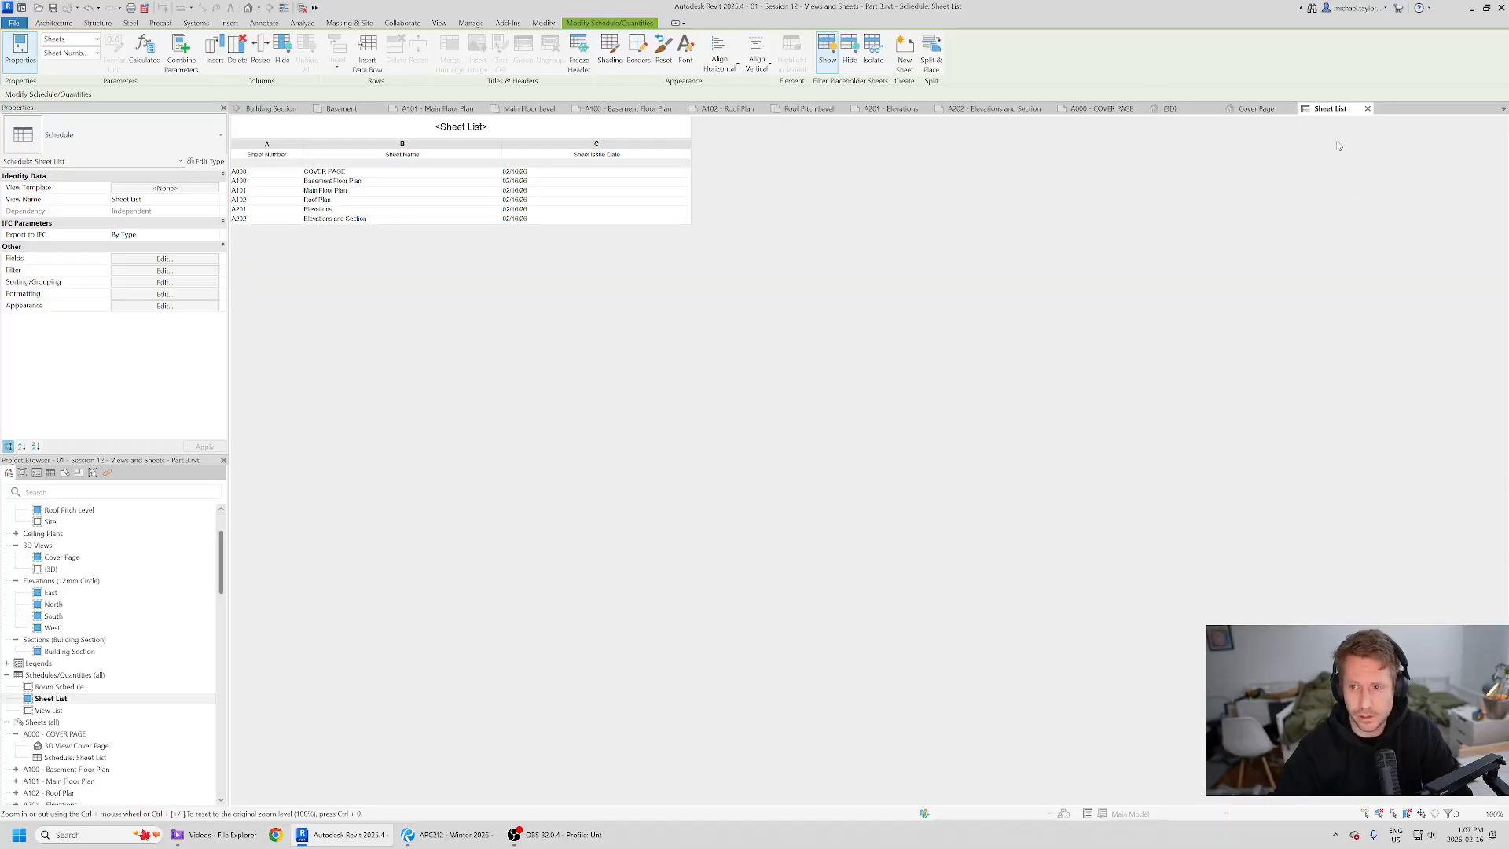
click(1367, 108)
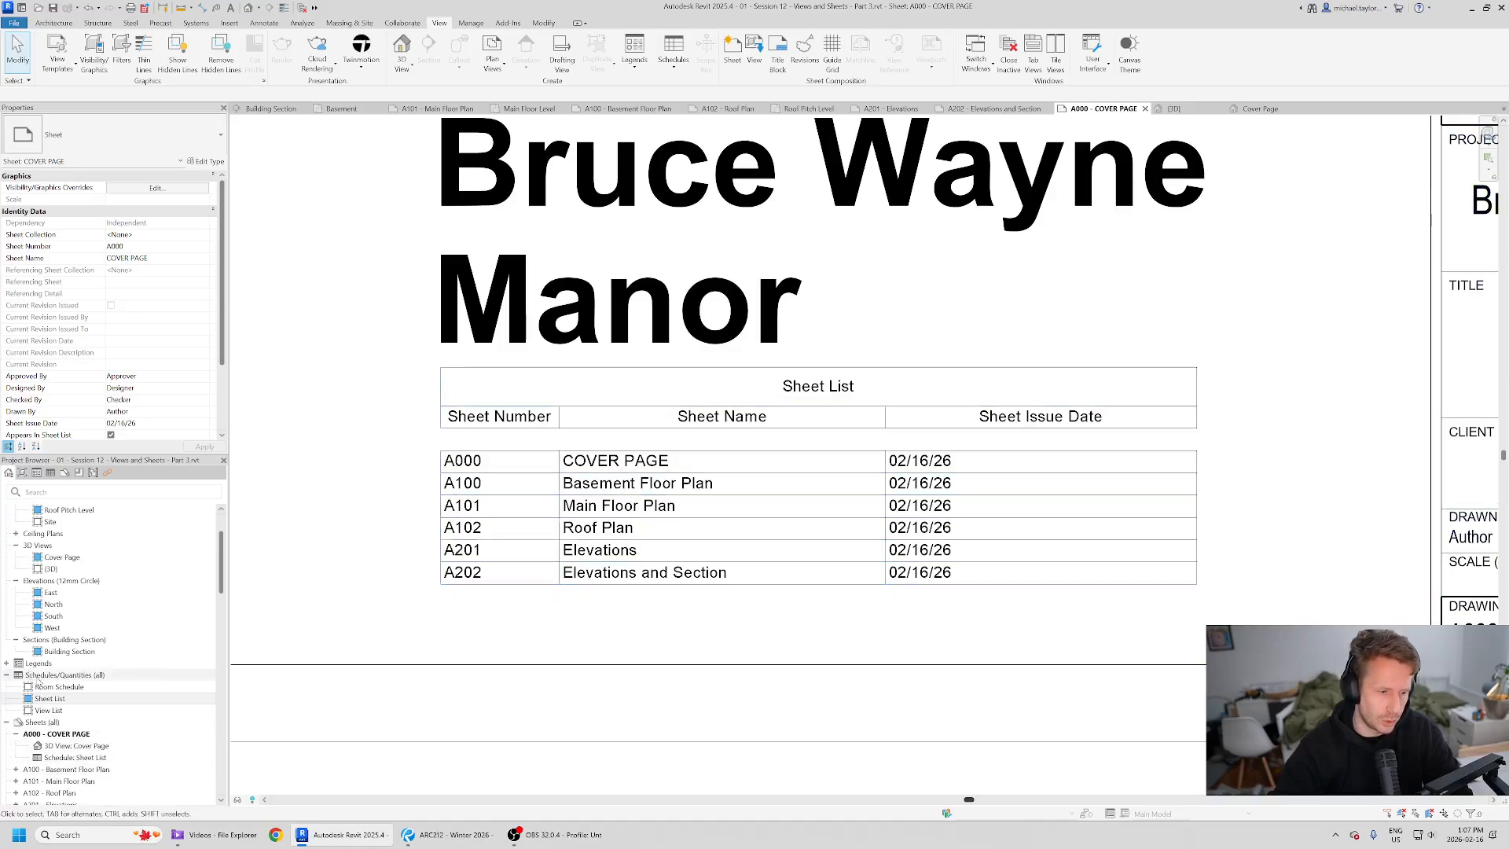
double_click(79, 710)
click(92, 698)
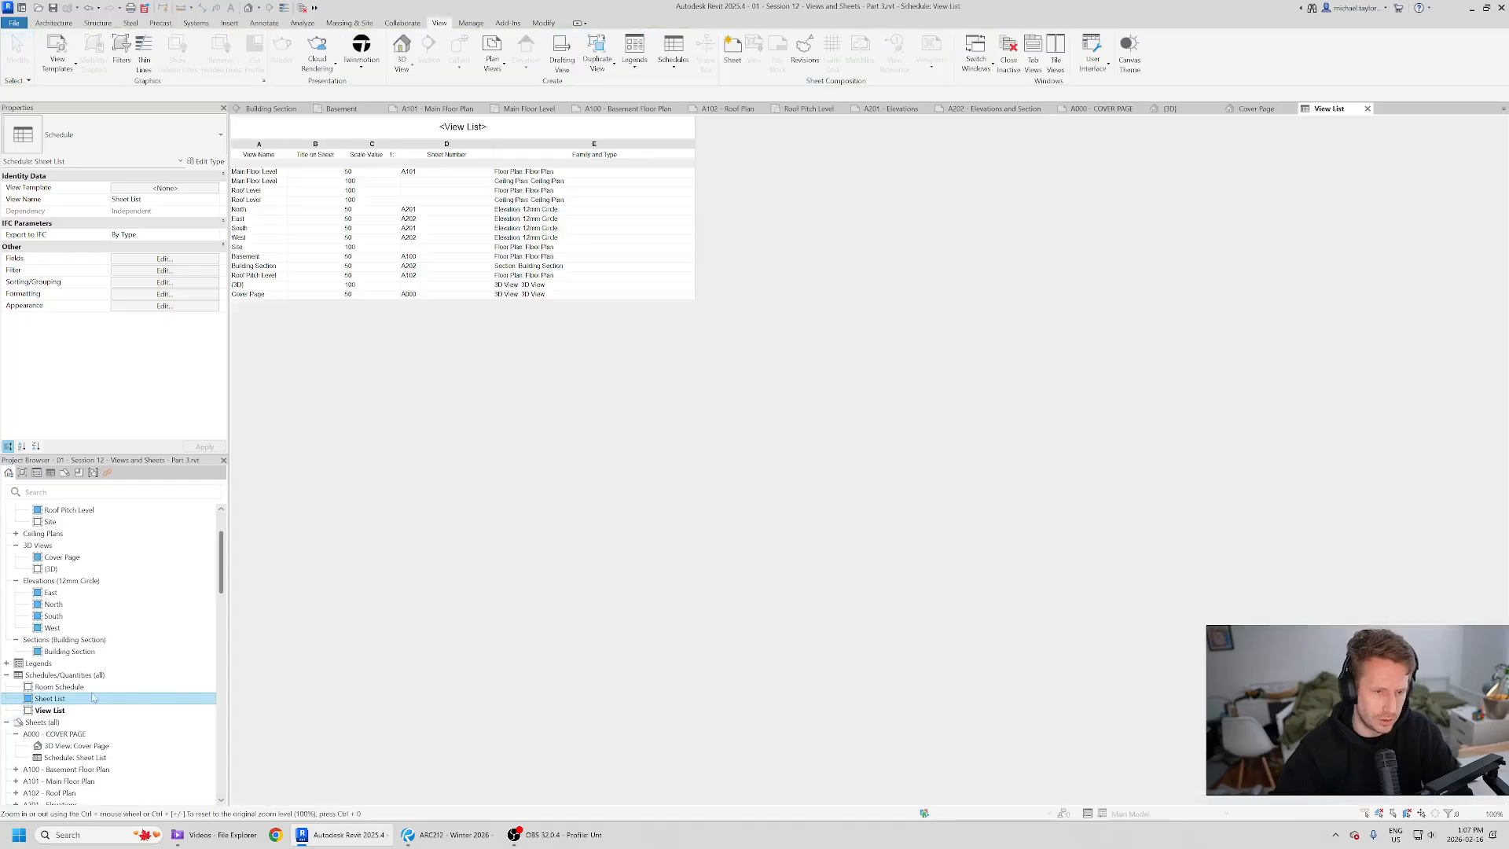
- Open the Sheet List schedule and rename sheet A100 as BASEMENT FLOOR PLANS in capitals
click(1368, 108)
double_click(59, 699)
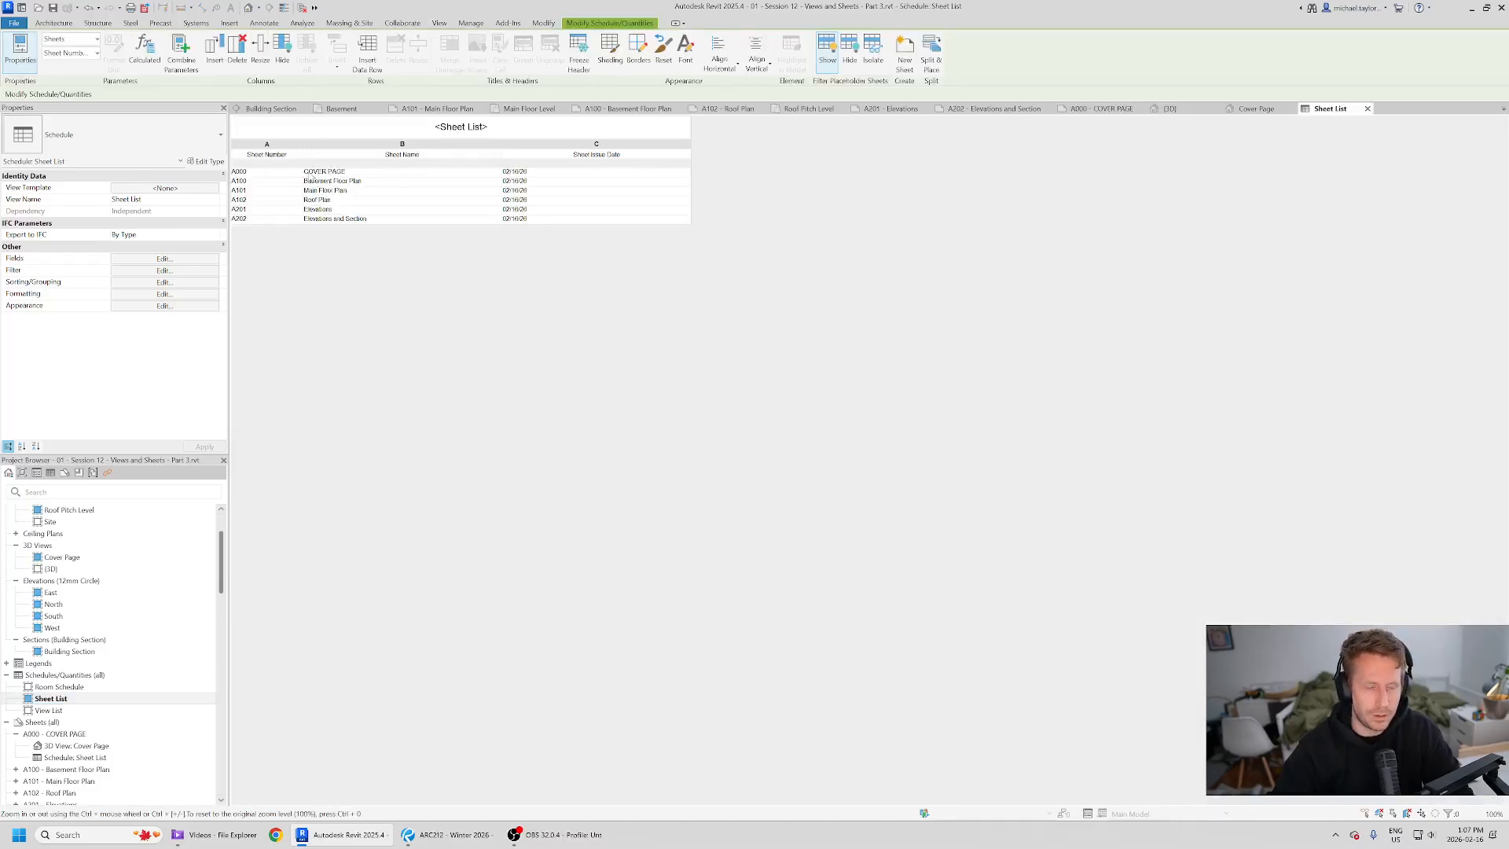
click(365, 181)
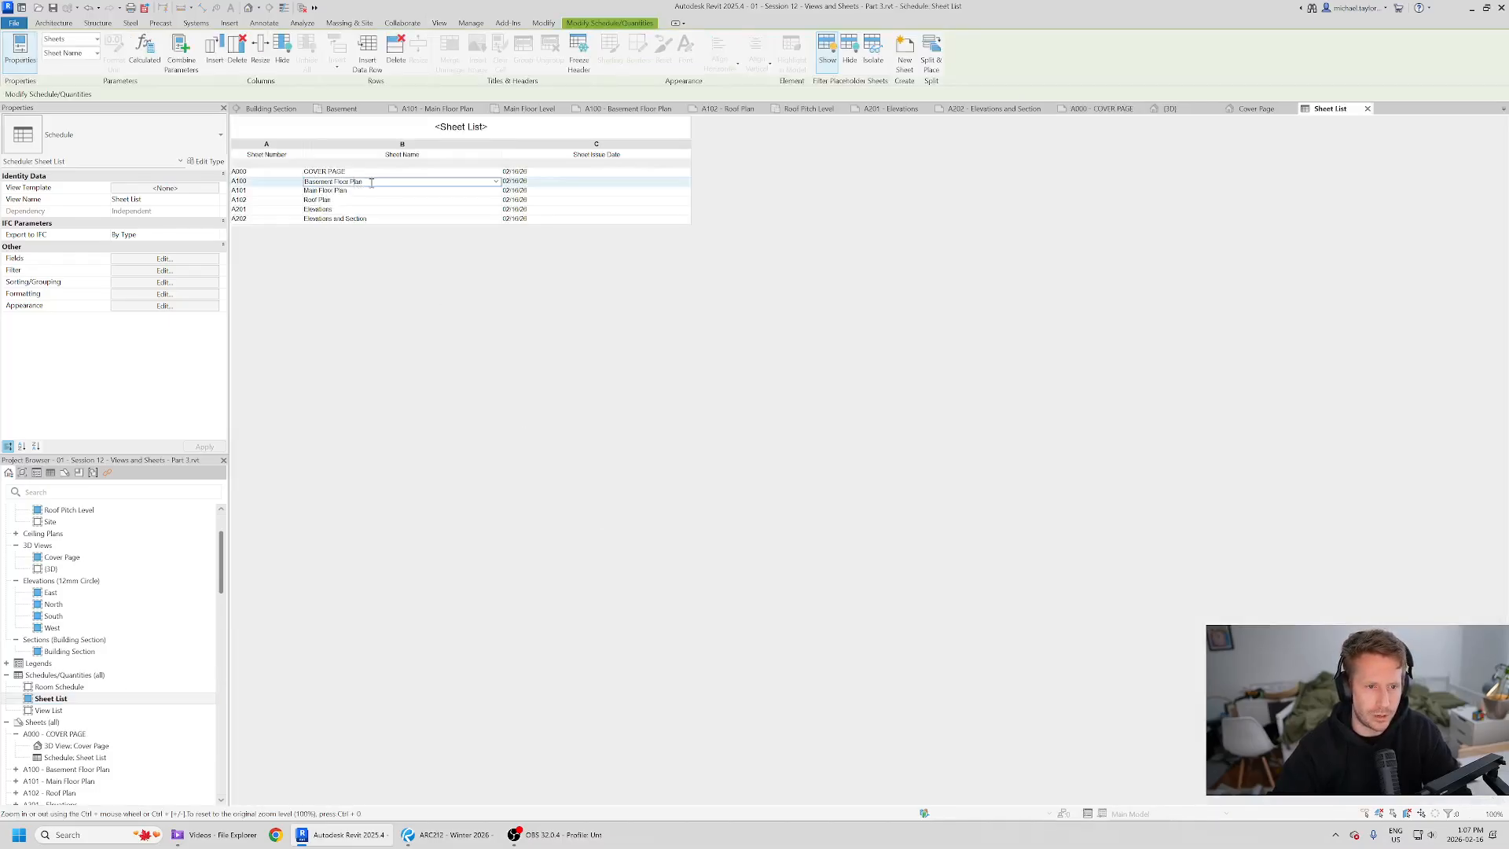
click(498, 183)
click(331, 182)
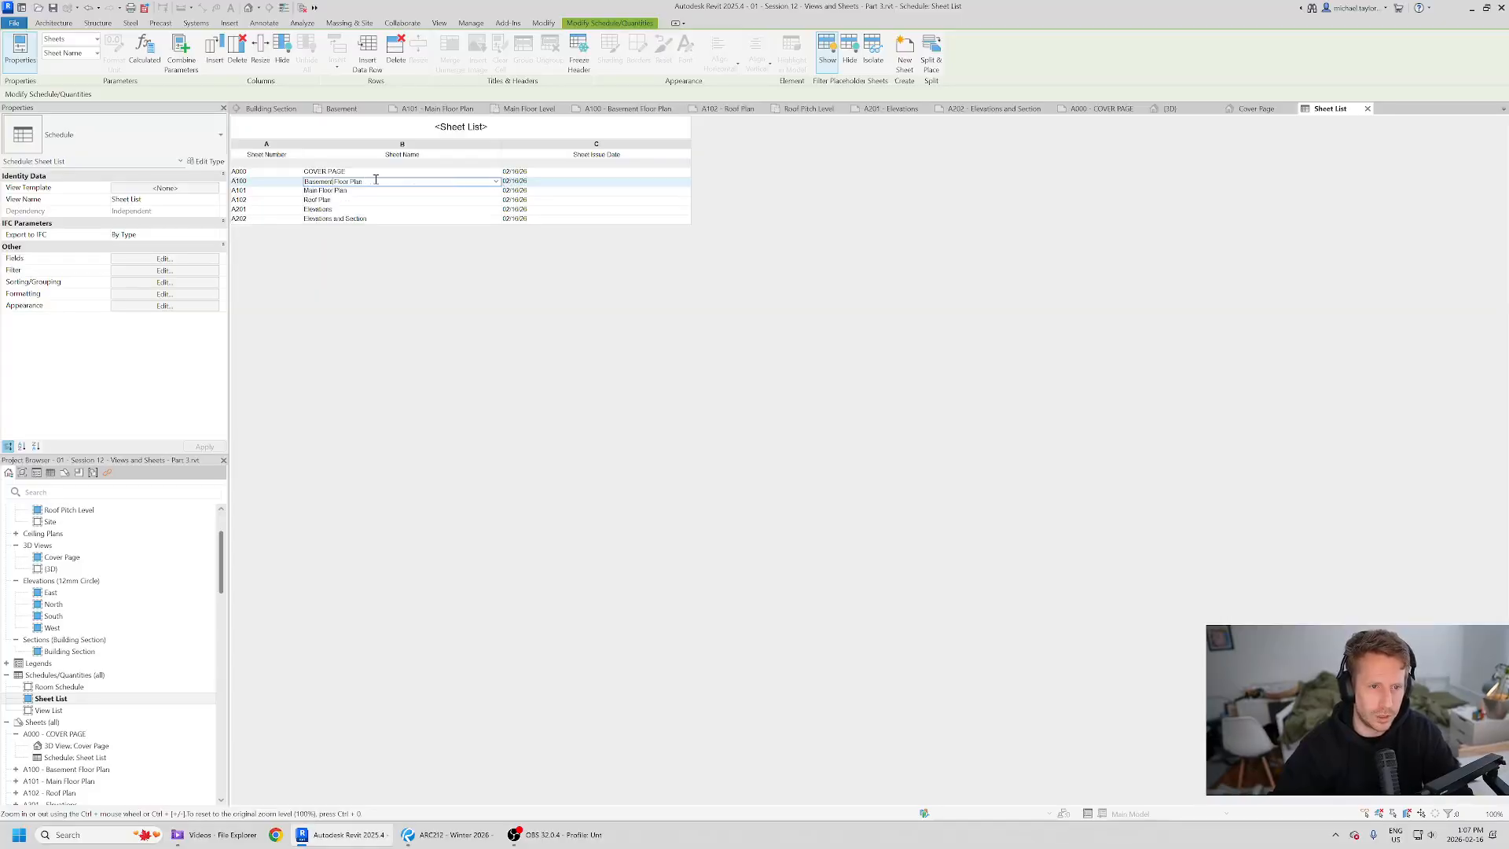
text(BASEMN)
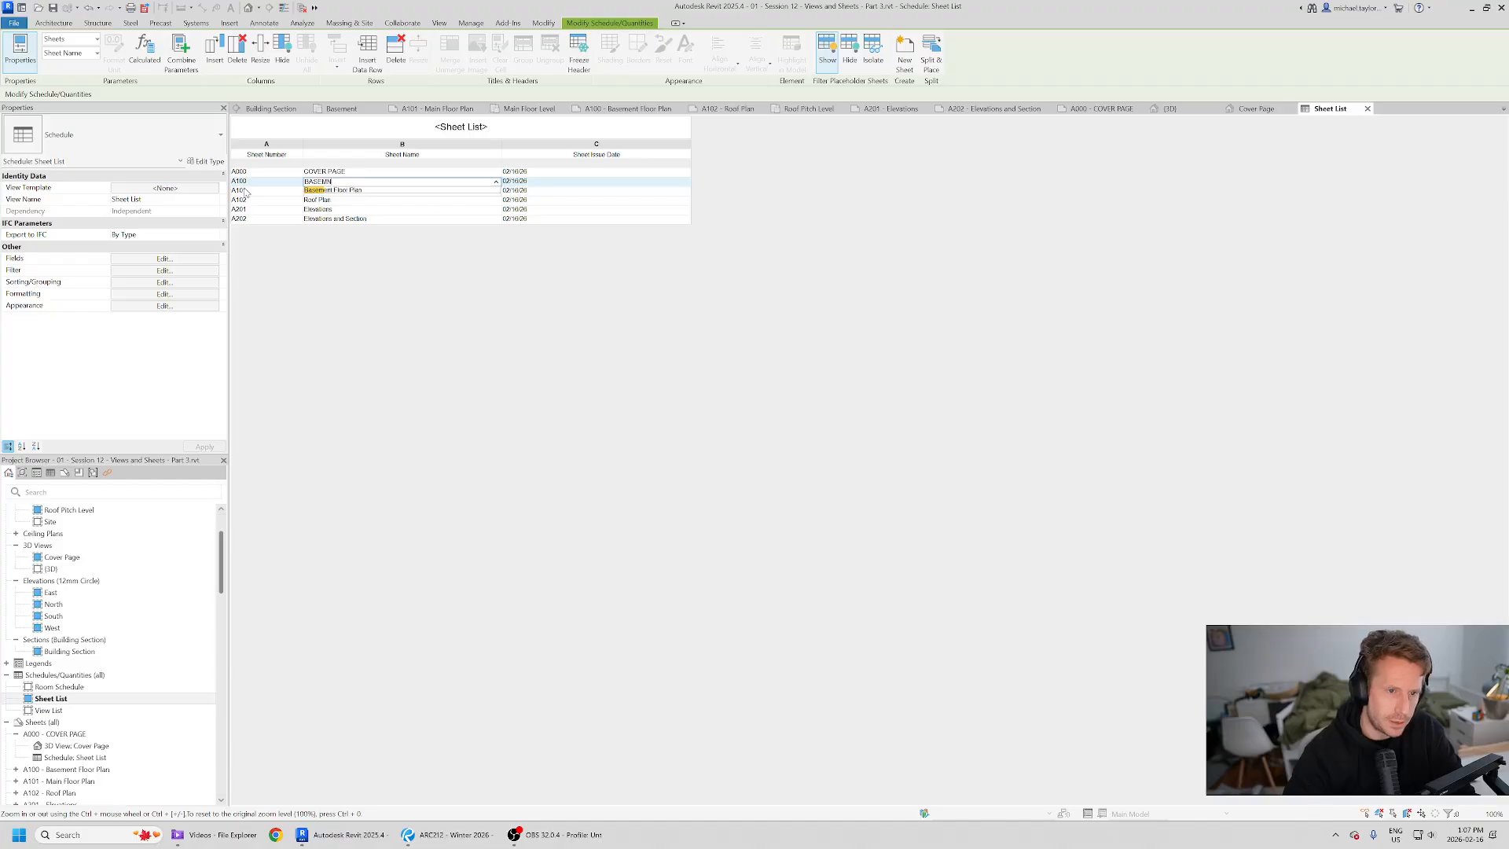
text(ET)
key(BackSpace)
text(ENT FLO)
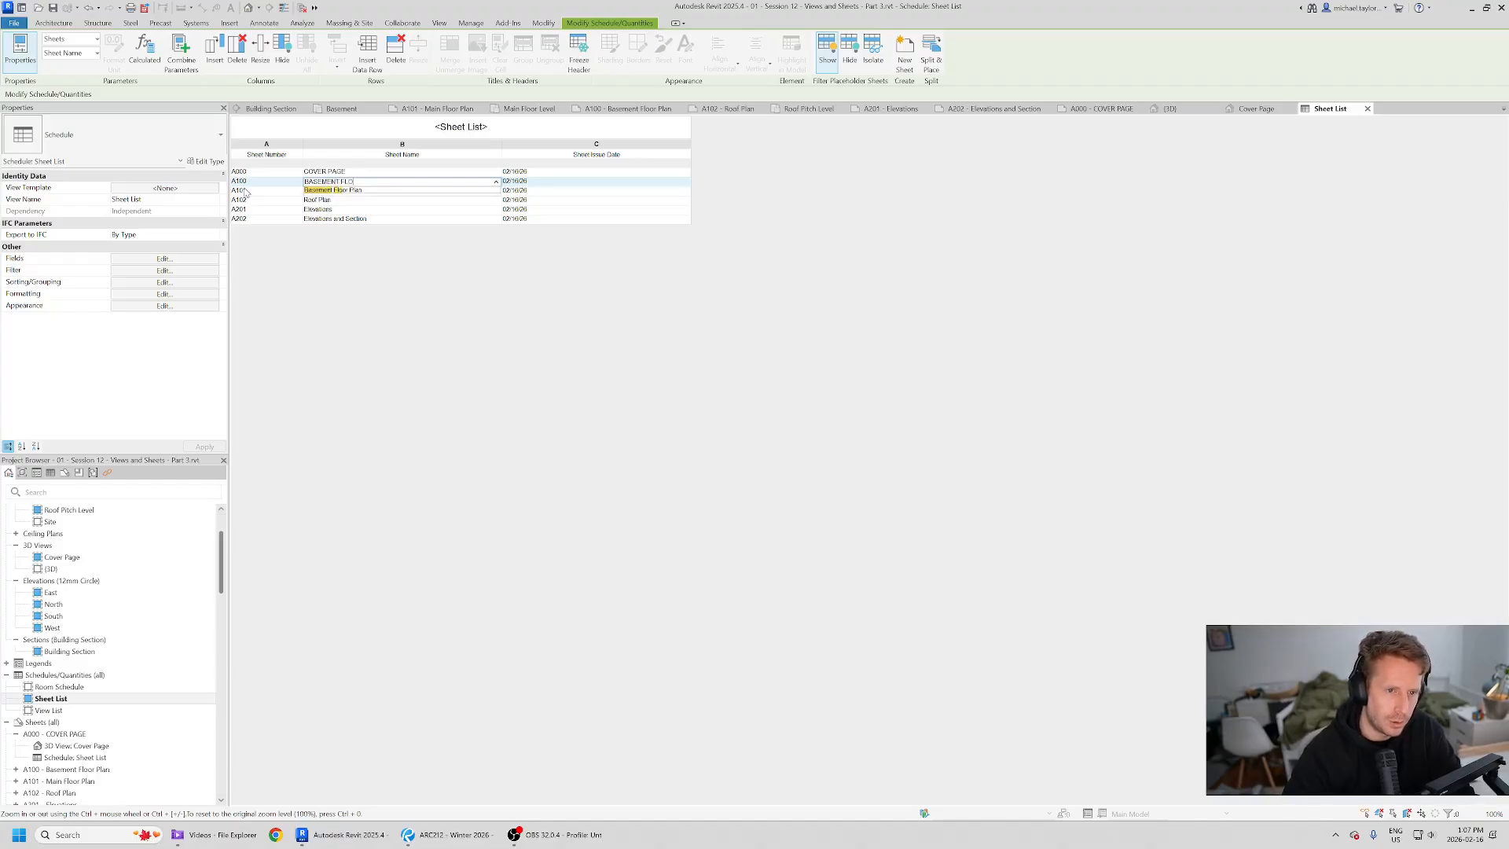
text(OR PLANS)
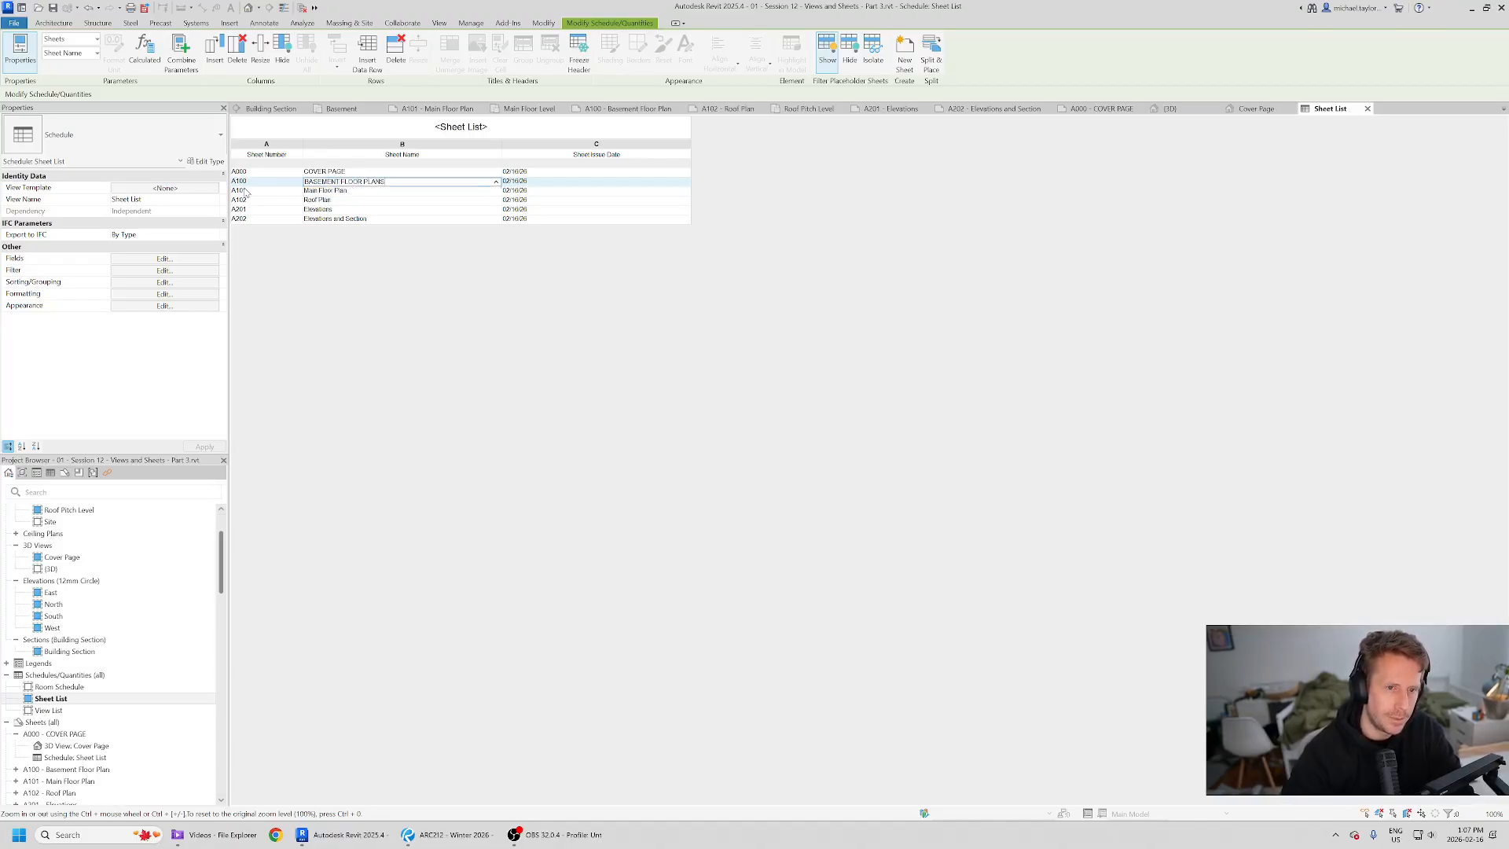
key(Return)
- Rename sheets A101 and A102 as MAIN FLOOR PLAN and ROOF PLAN
click(330, 191)
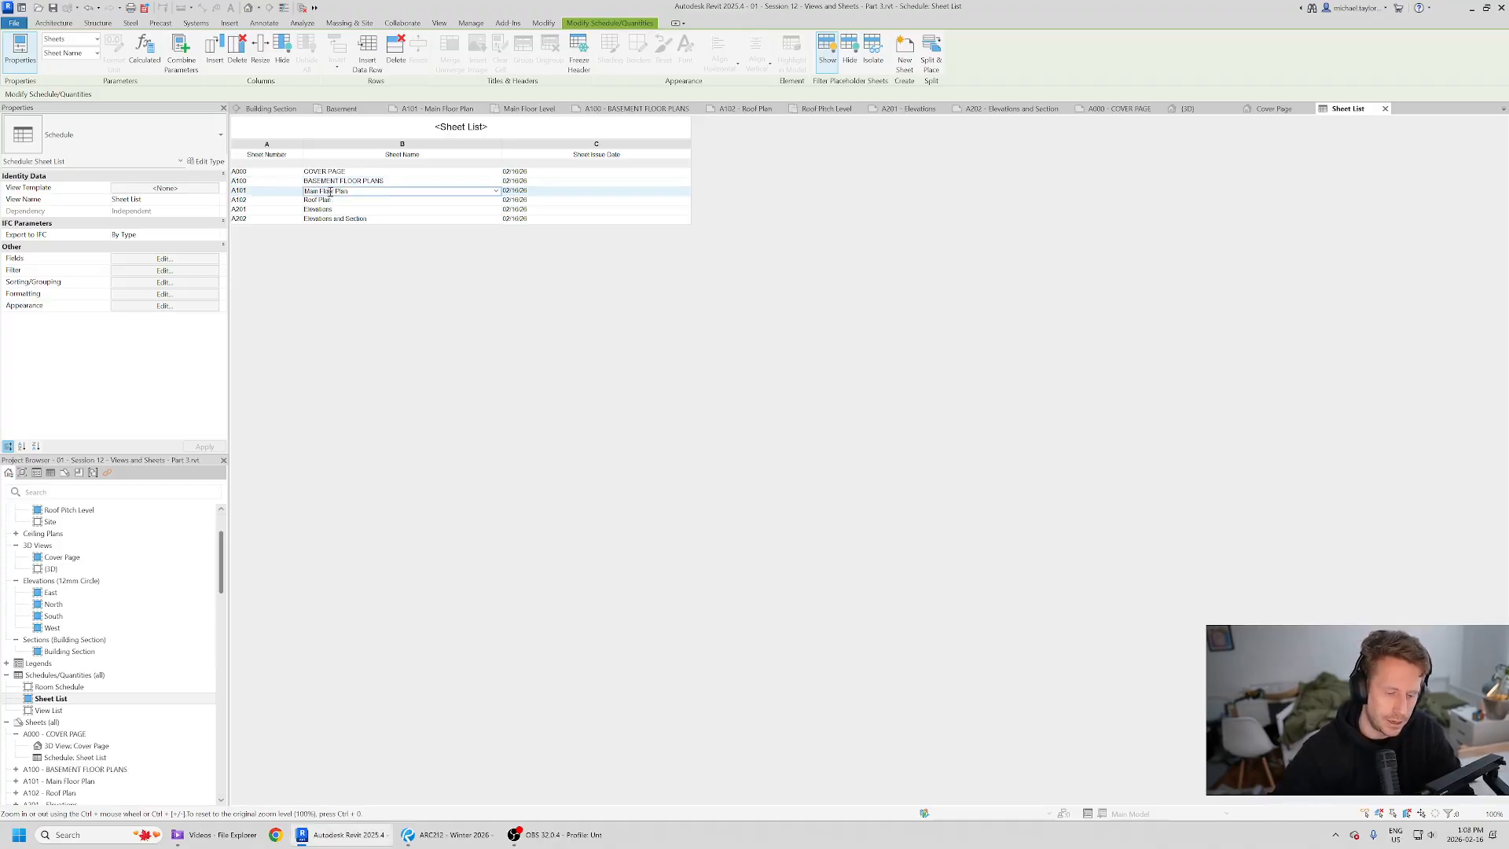
text(MAIN FLOOR PLAN)
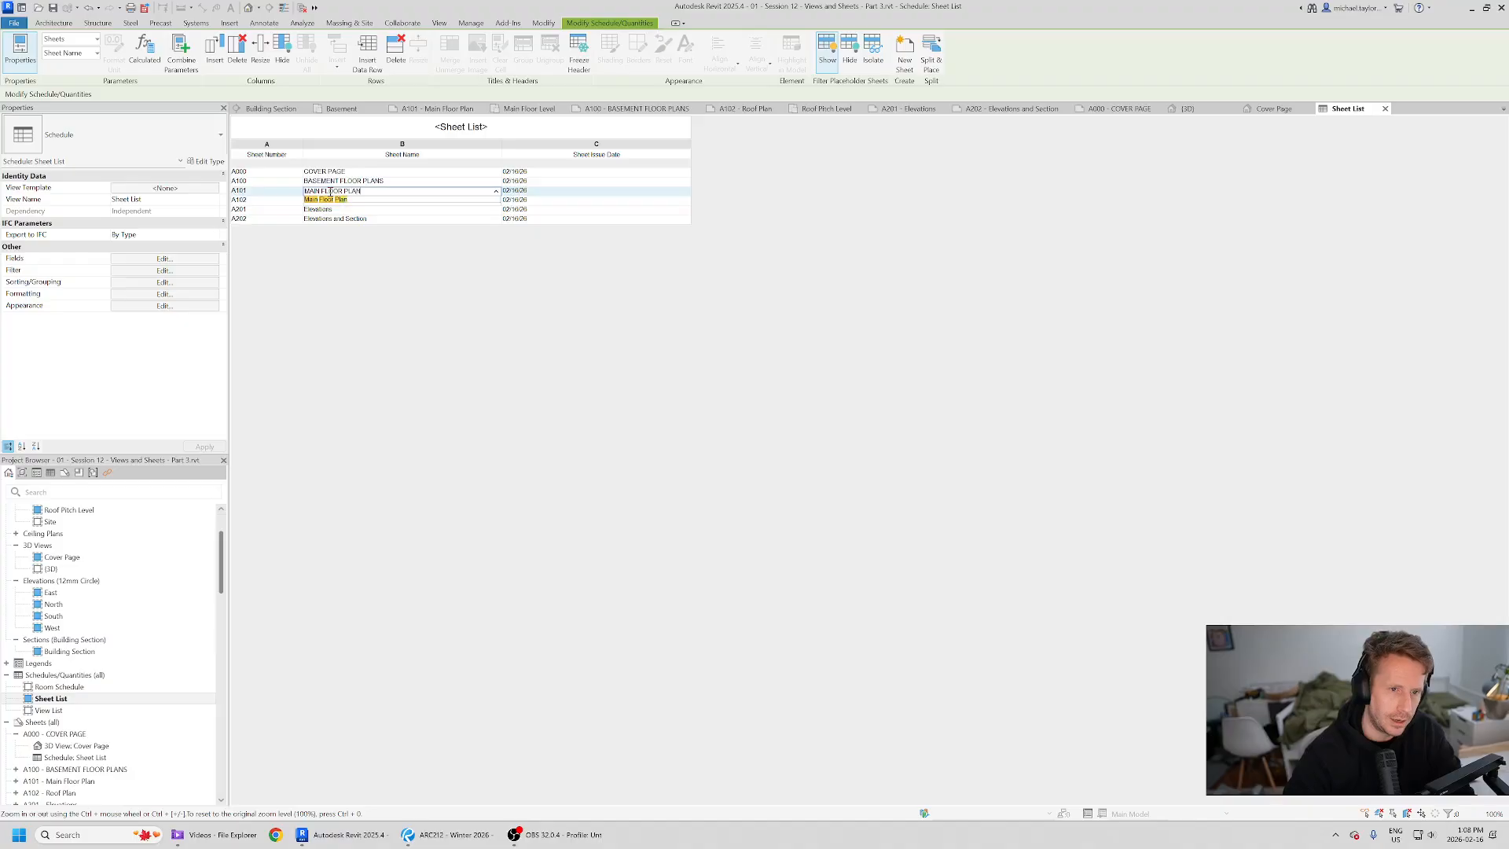
key(Return)
click(339, 201)
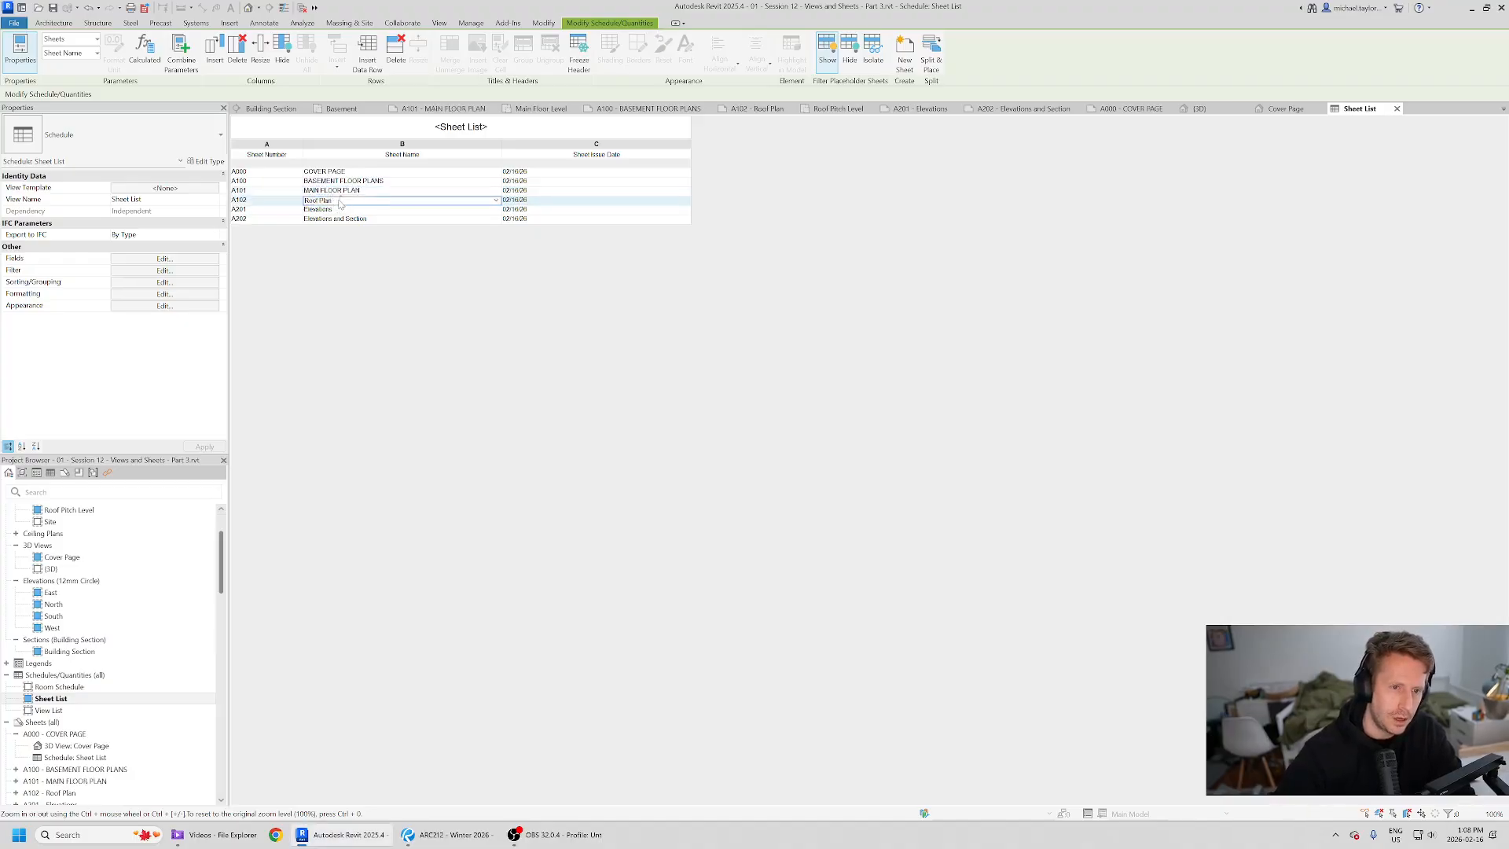
text(ROOF PLAN)
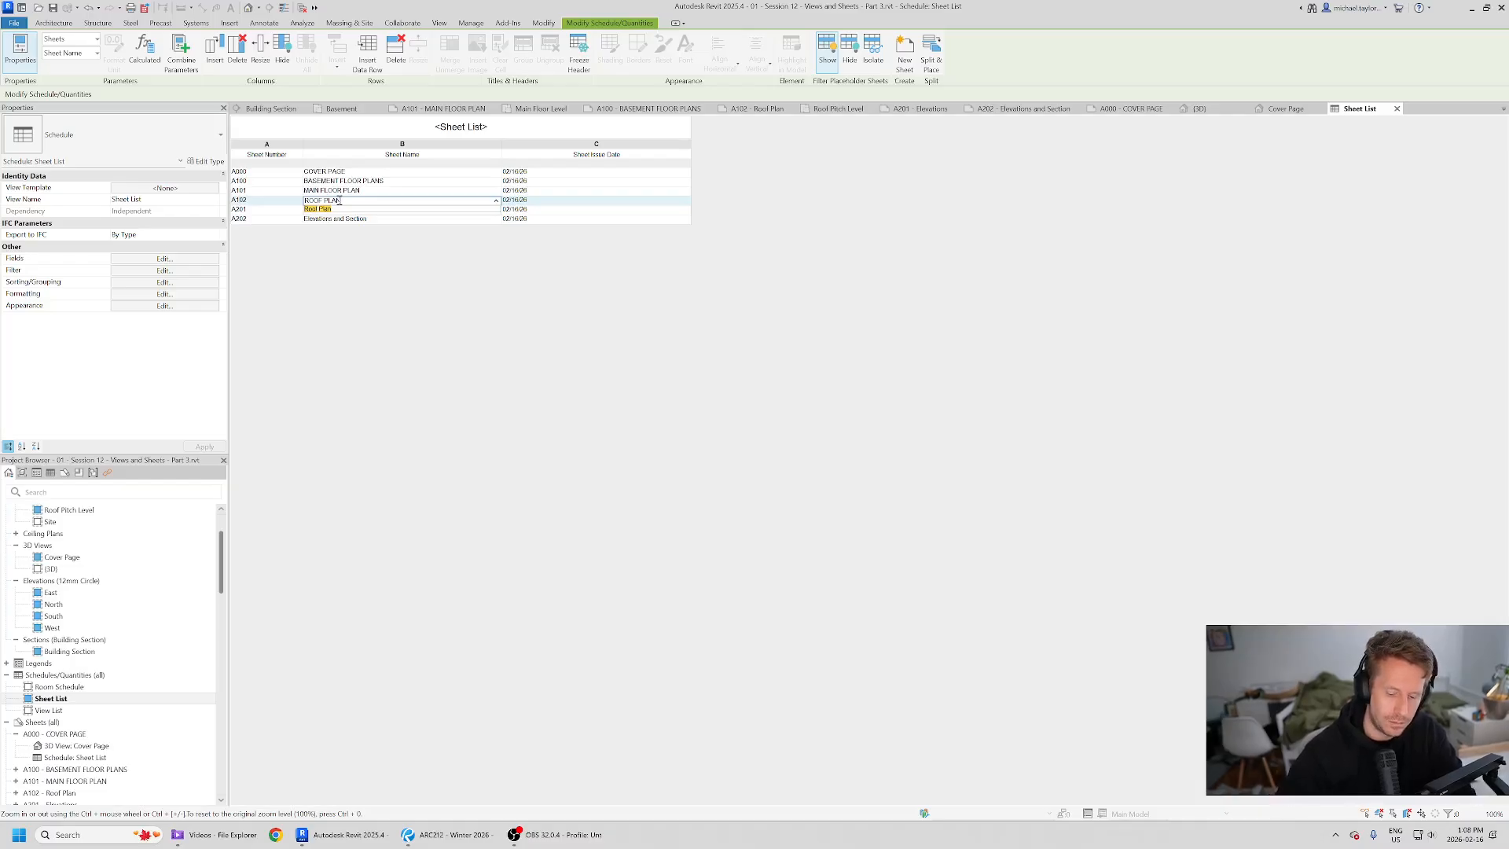
key(Return)
- Rename sheets A201 and A202 as ELEVATIONS and ELEVATIONS AND SECTION
click(340, 210)
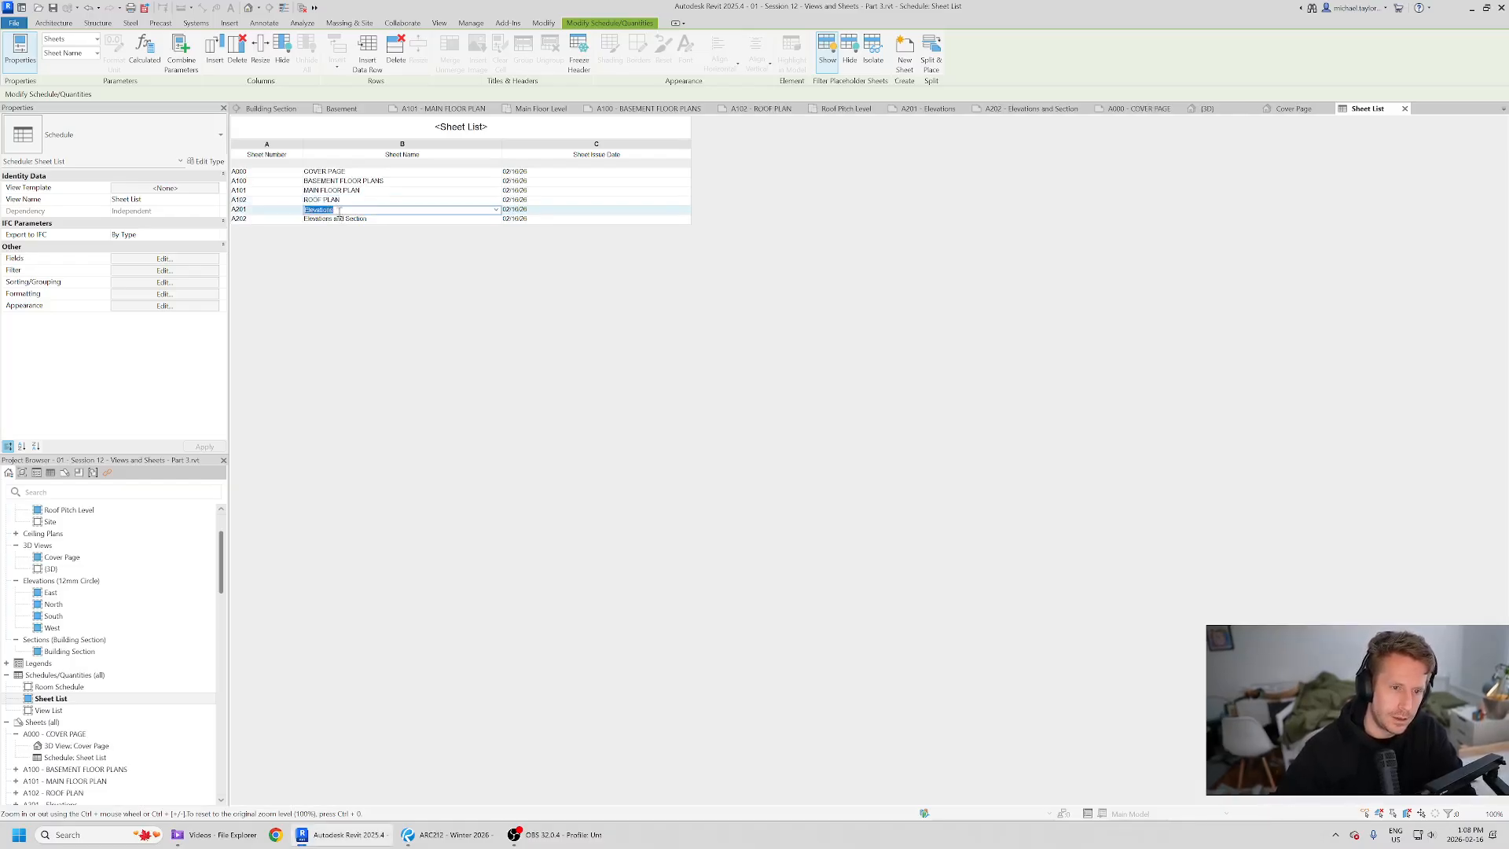
text(ELEVATIONS)
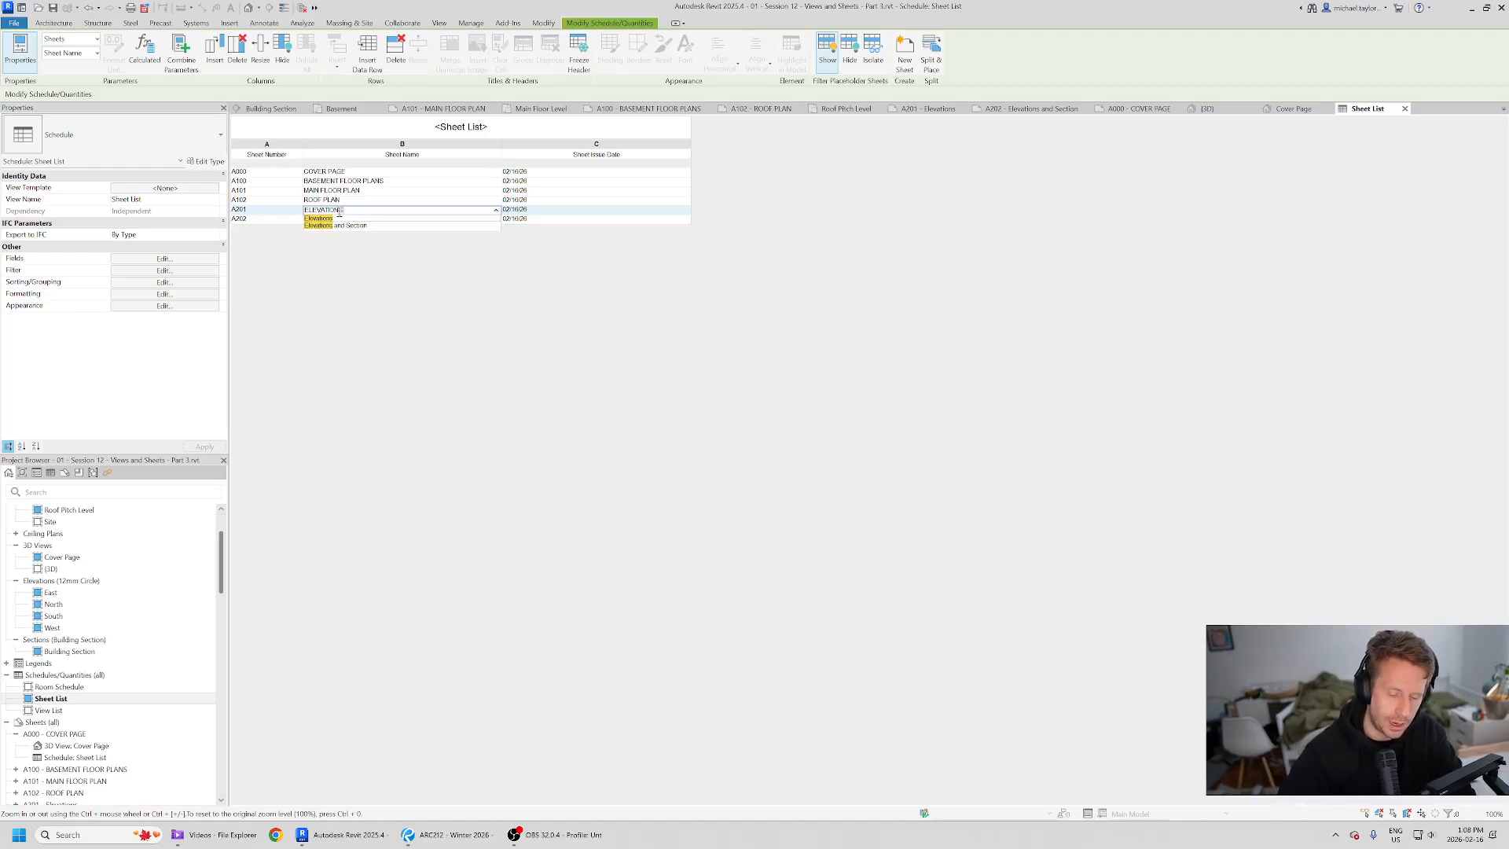
click(331, 218)
text(E)
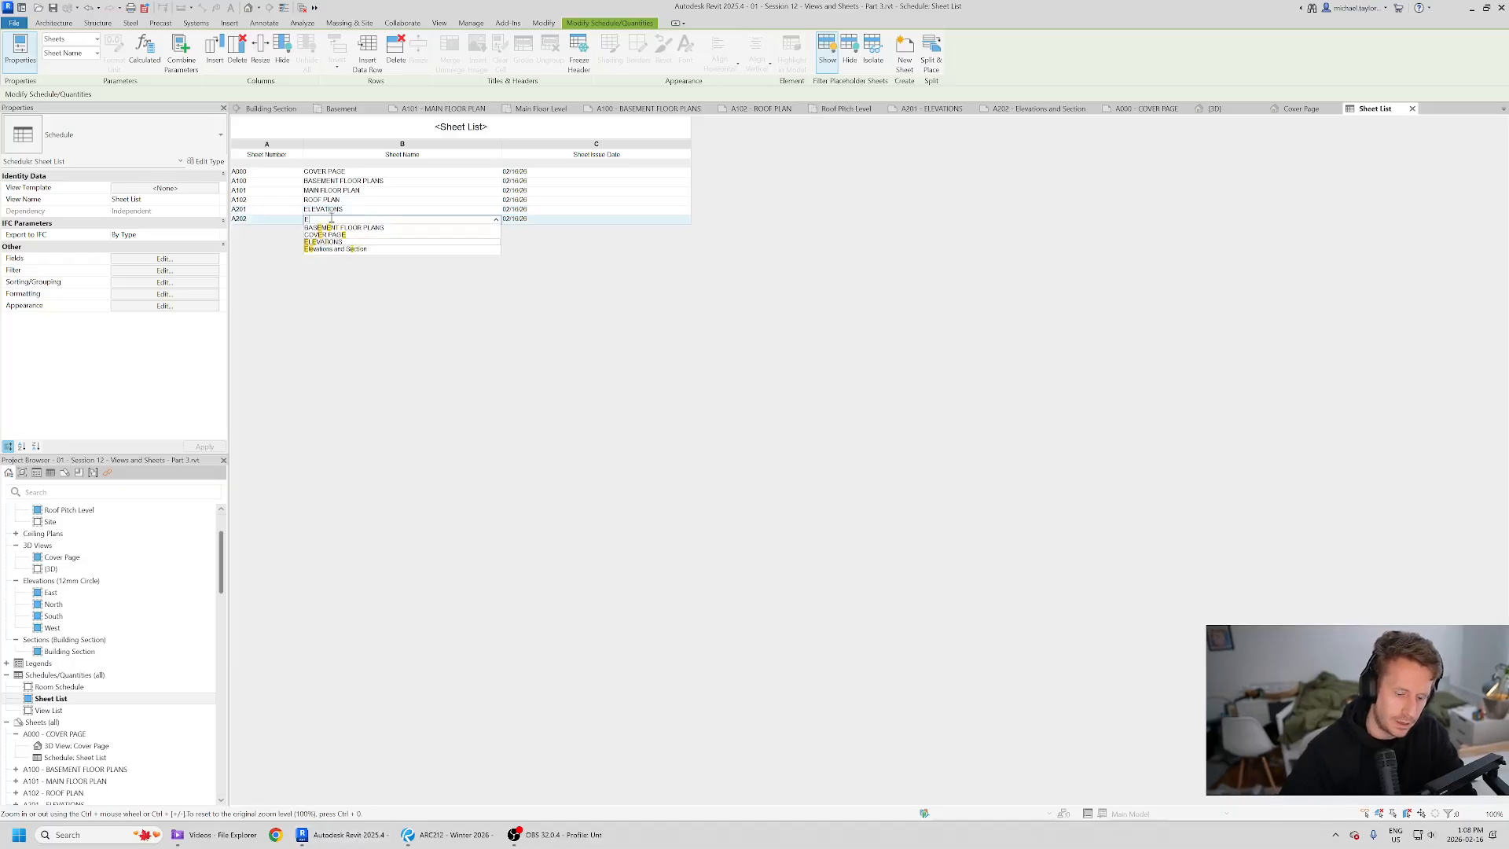
text(LEVATIONS AND SECTION)
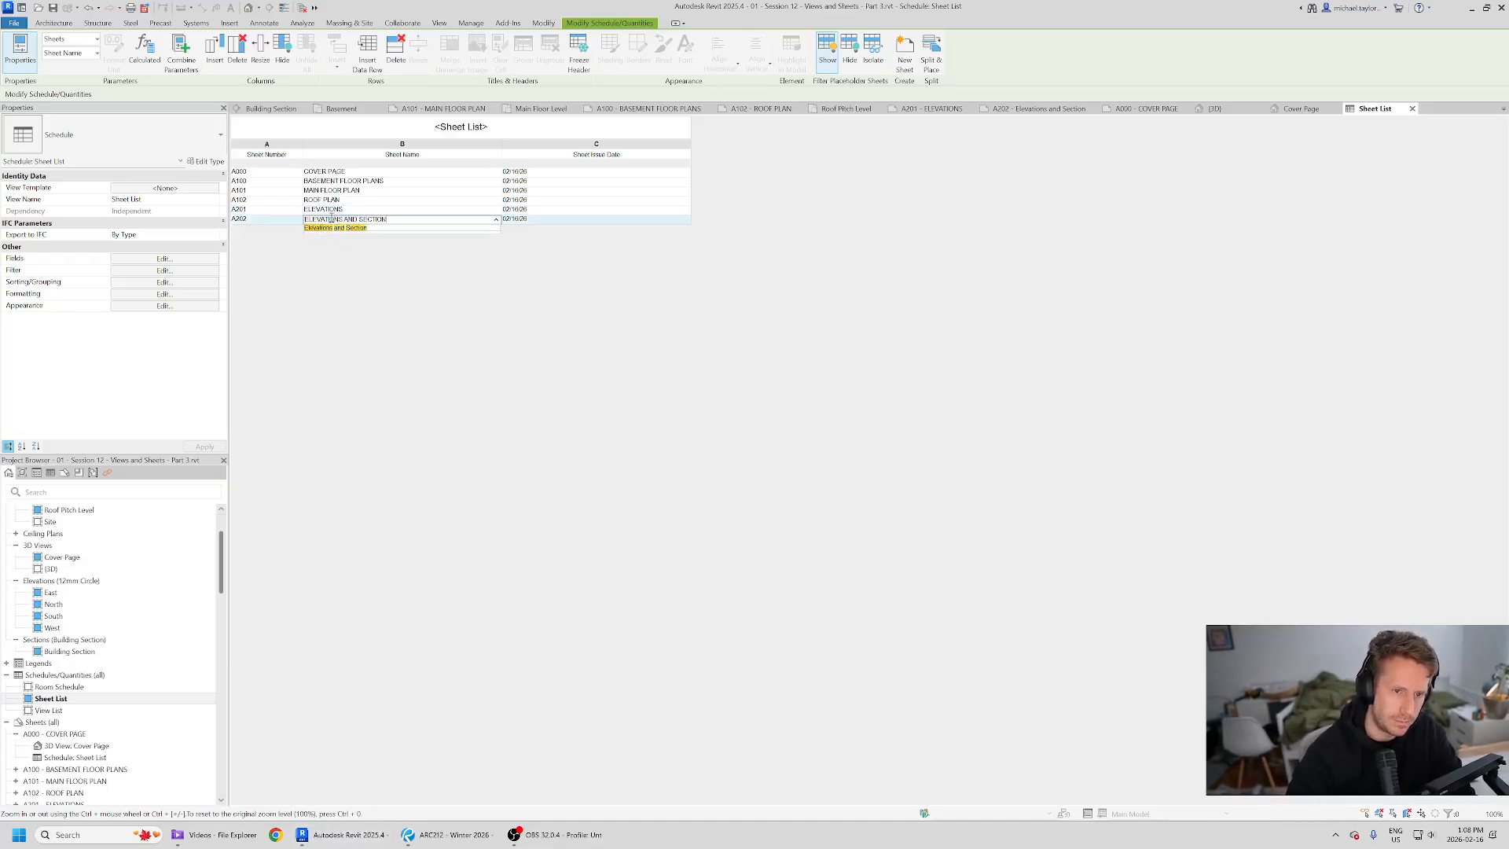
key(Return)
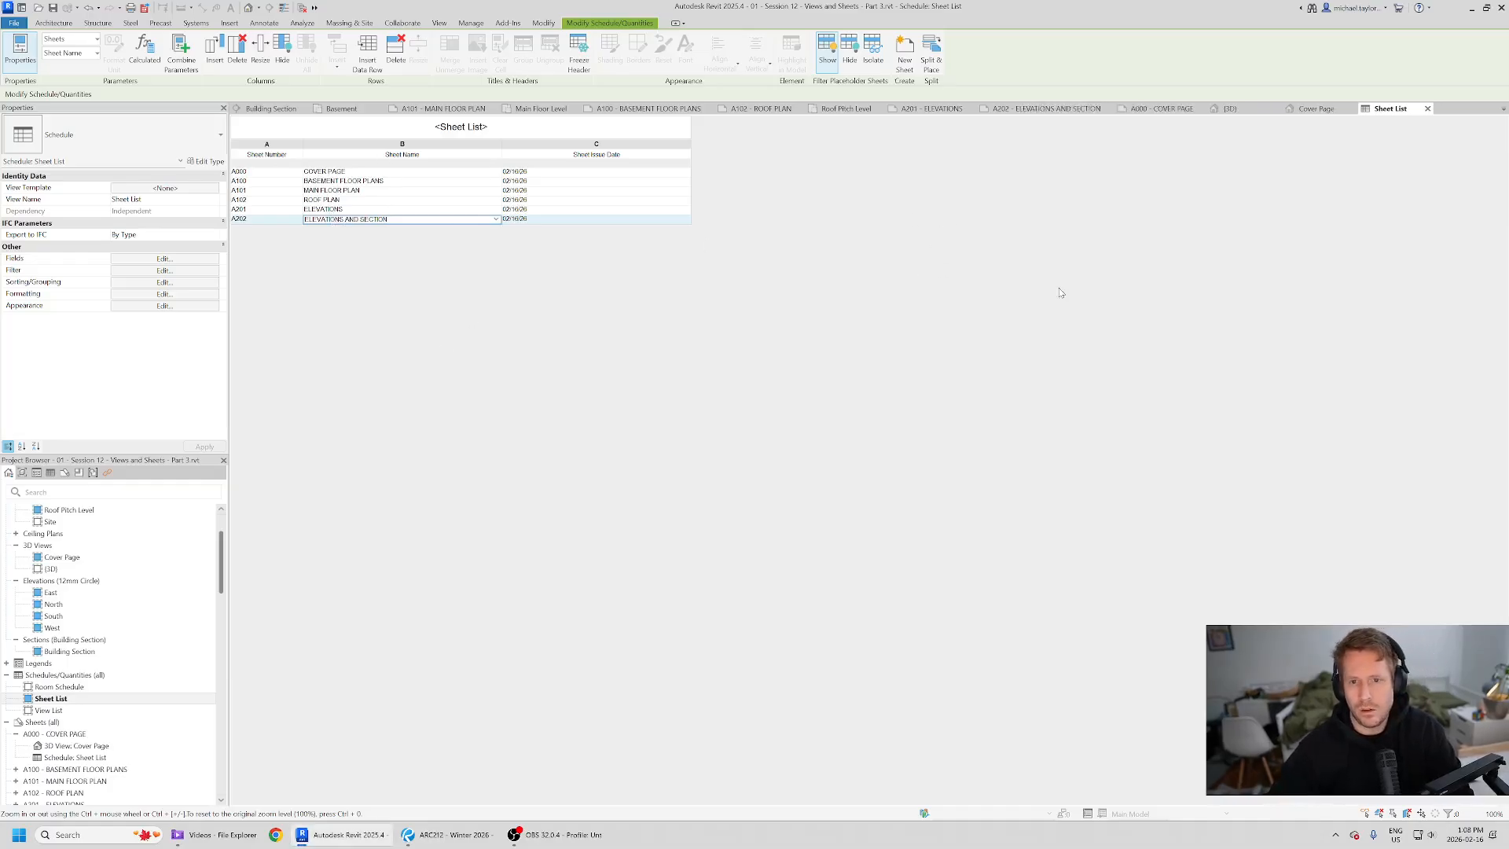
- Review the cover page and the title blocks of the renamed sheets
click(1161, 108)
scroll(937, 405, down, 2)
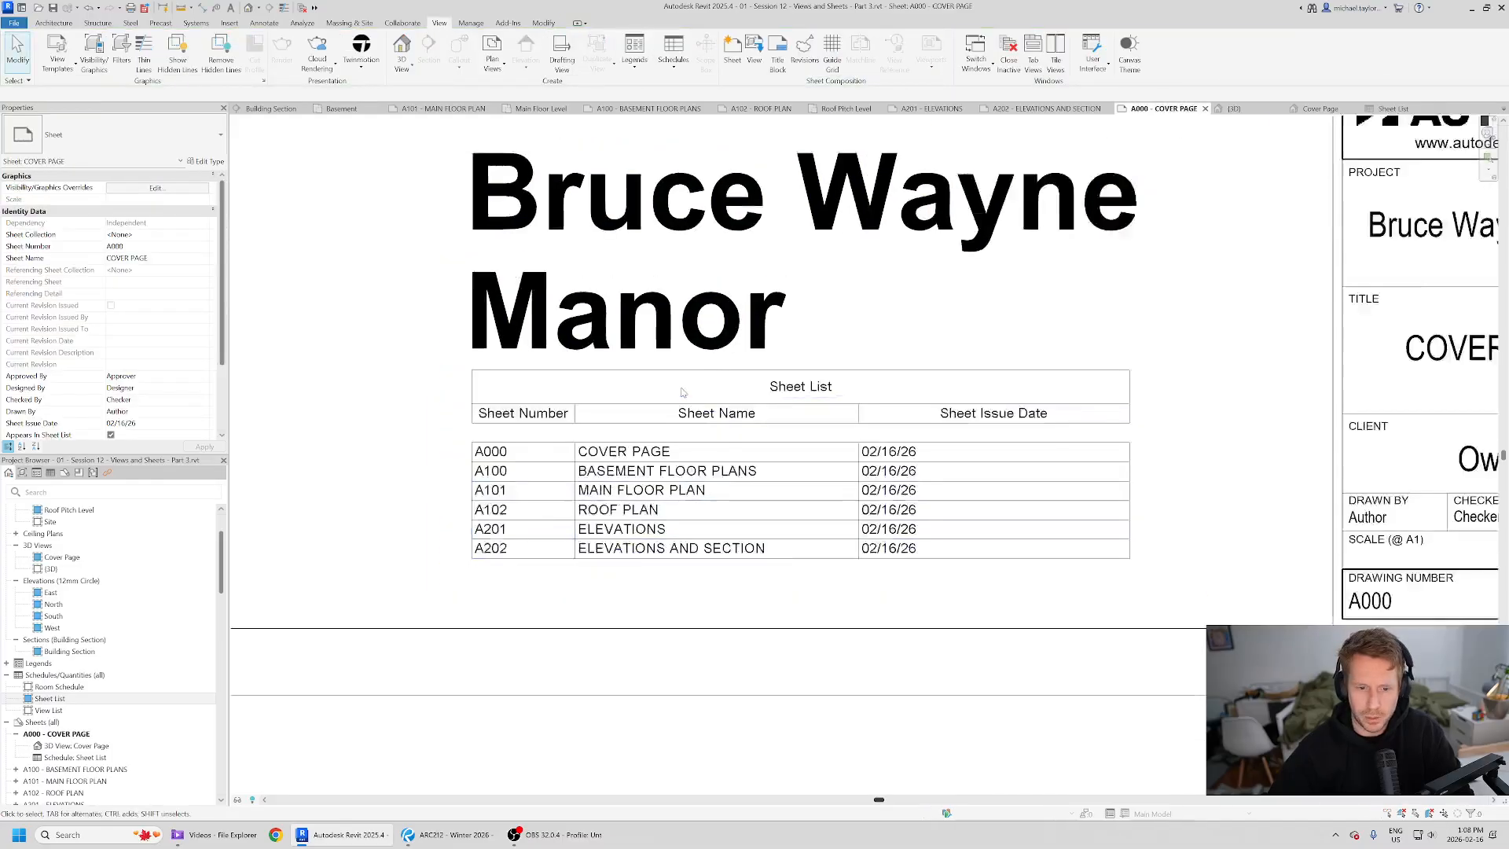
scroll(937, 406, down, 2)
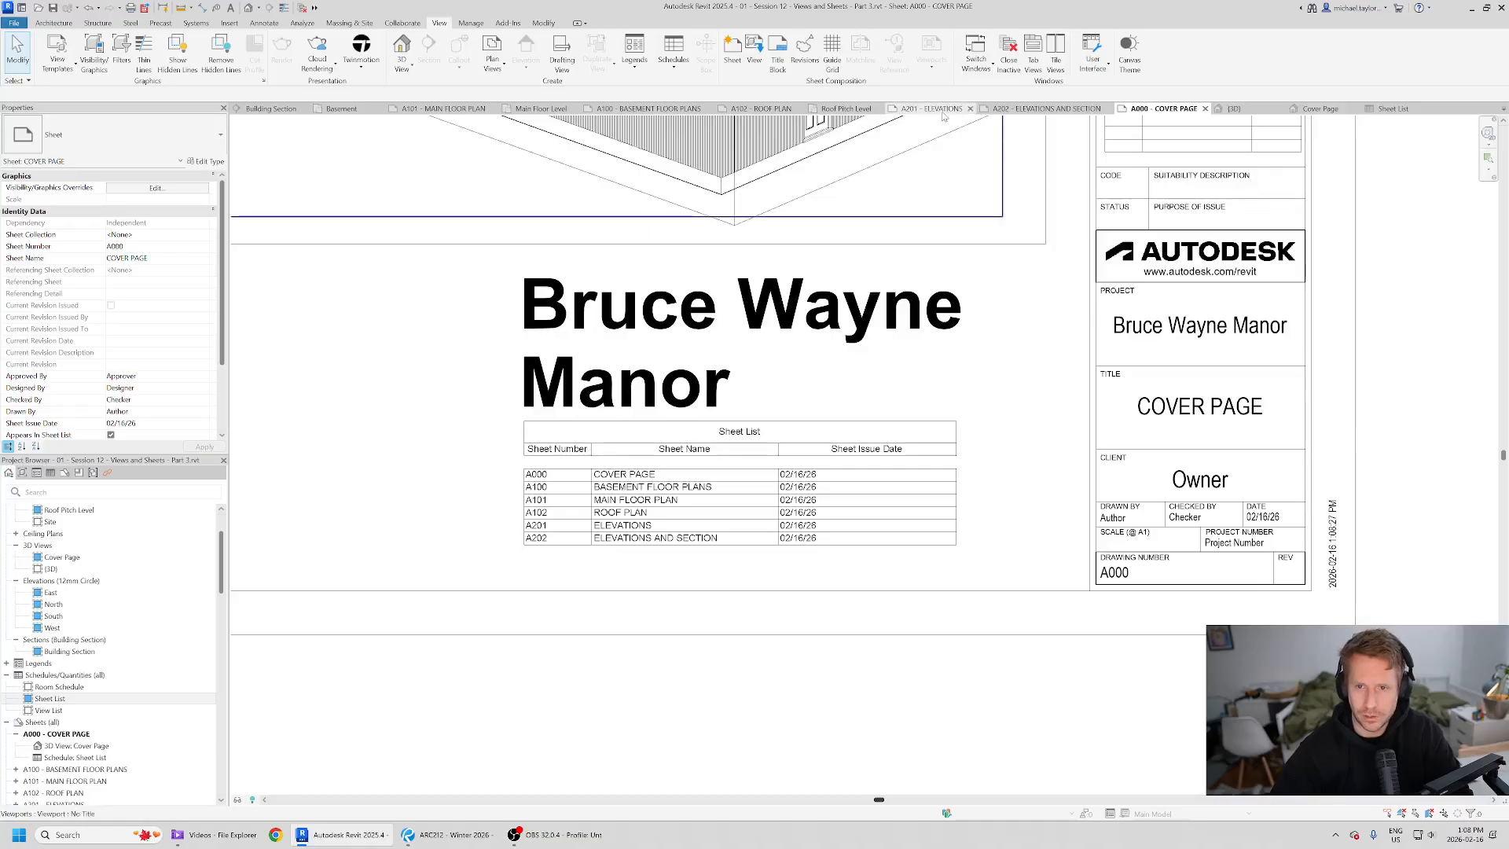
click(654, 113)
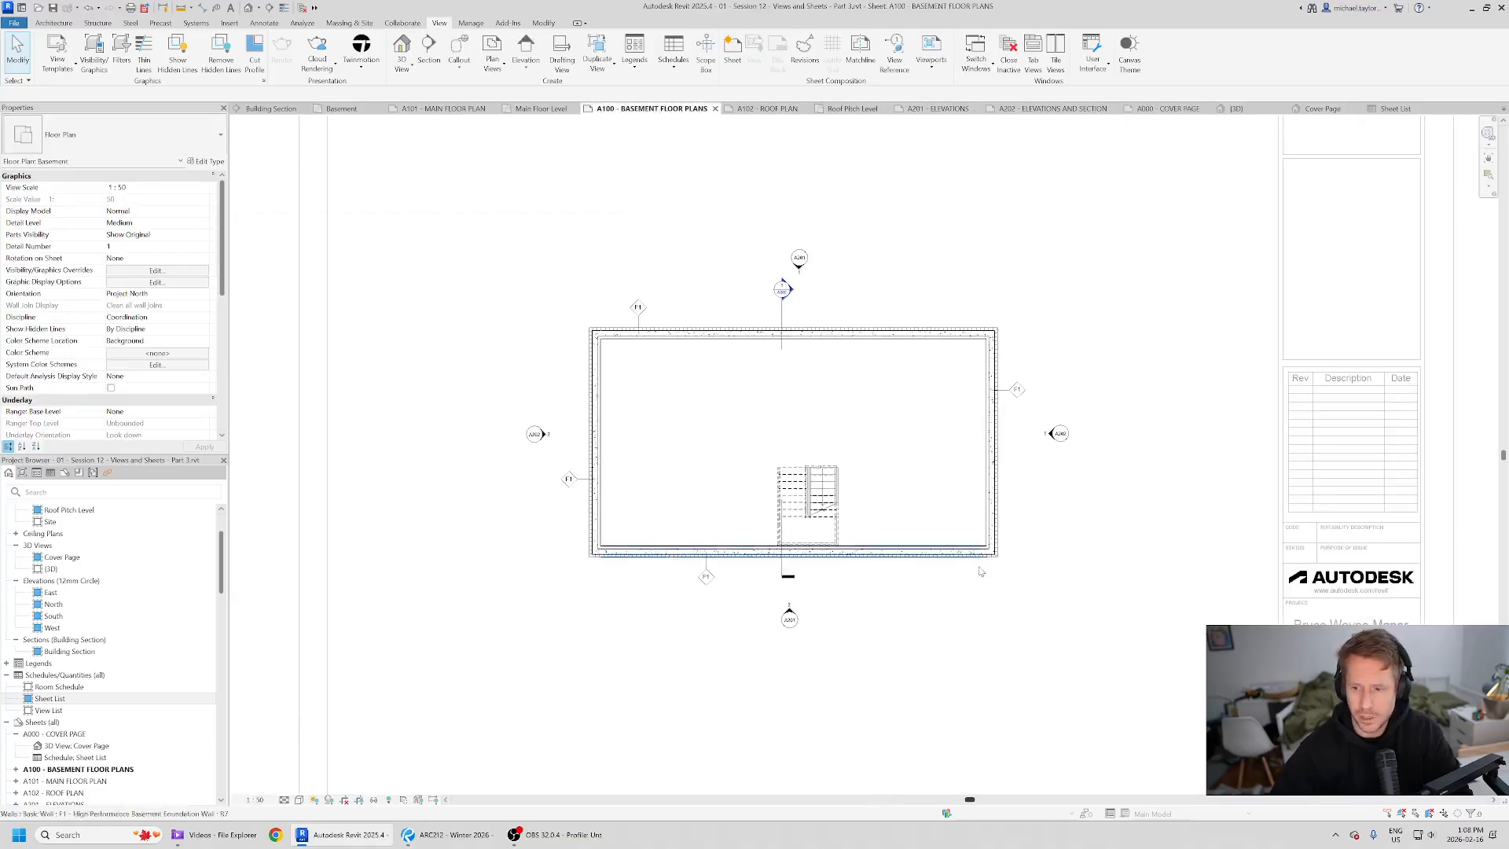
middle_drag(957, 576, 776, 438)
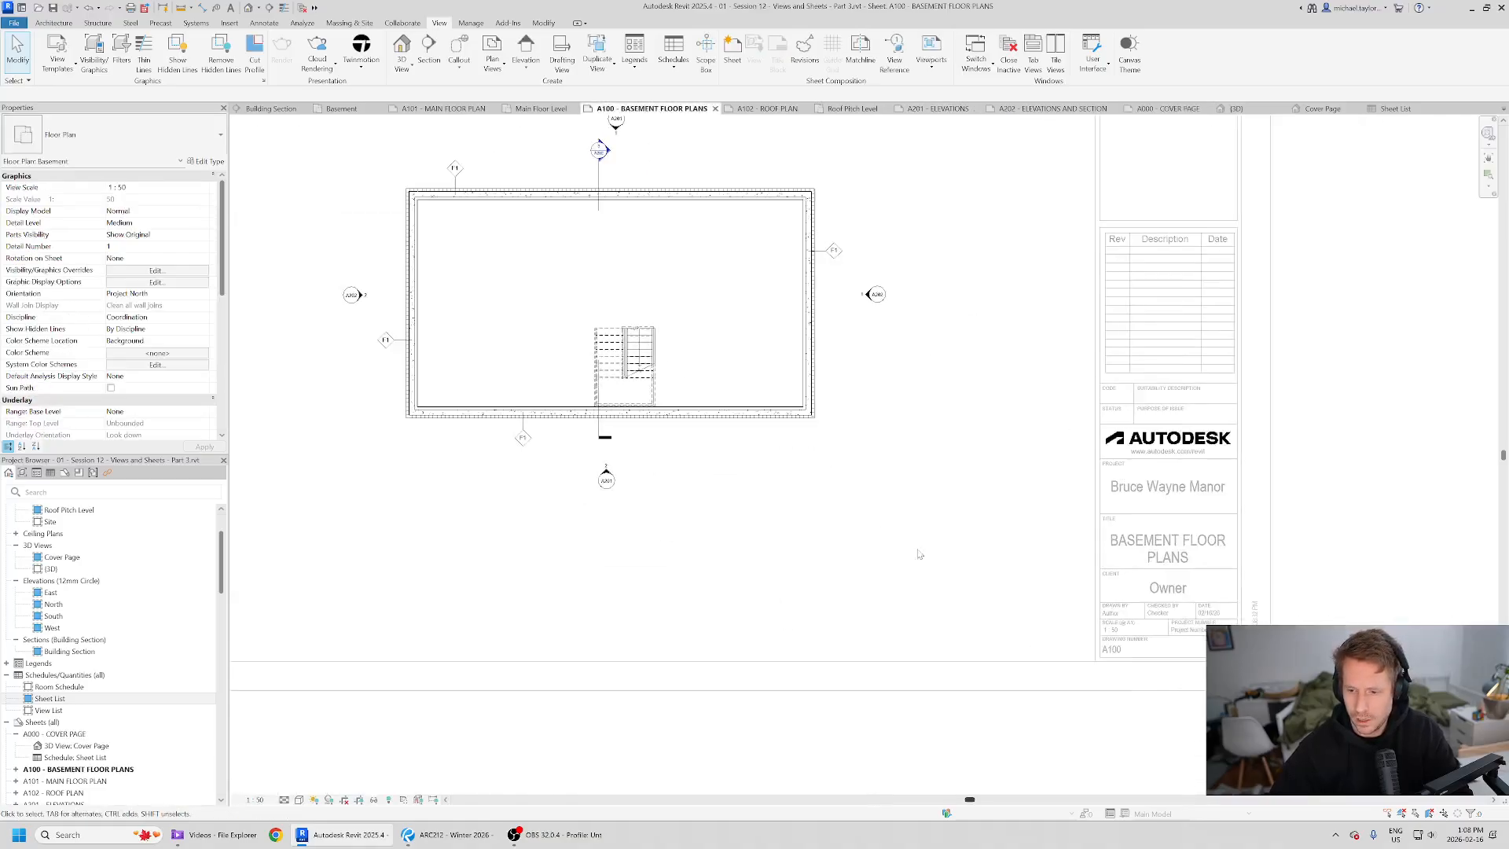
click(1345, 593)
scroll(1336, 550, up, 3)
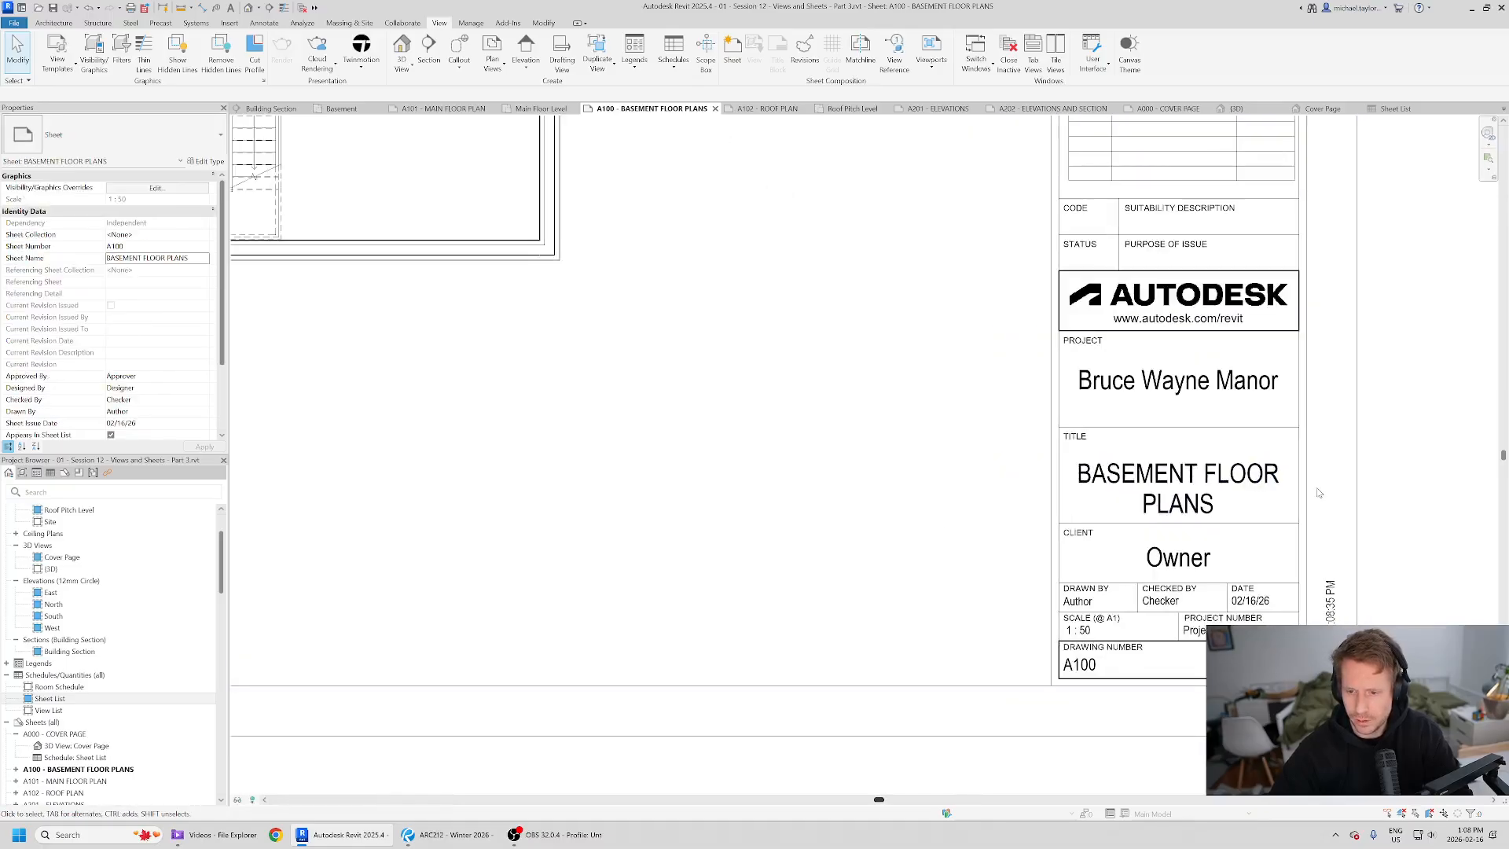
scroll(1319, 493, down, 1)
scroll(1379, 483, down, 2)
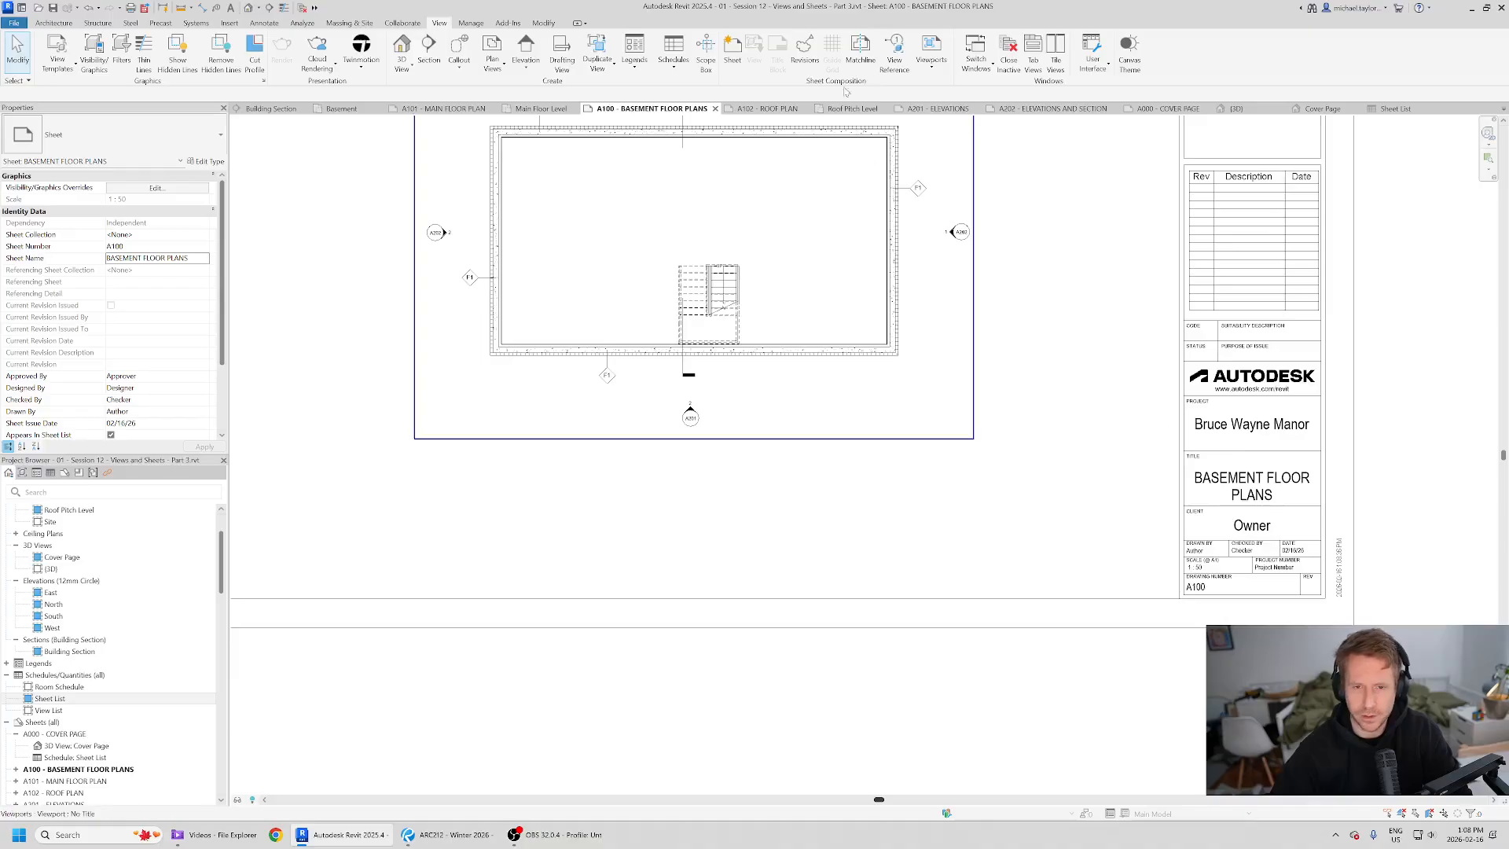
click(790, 109)
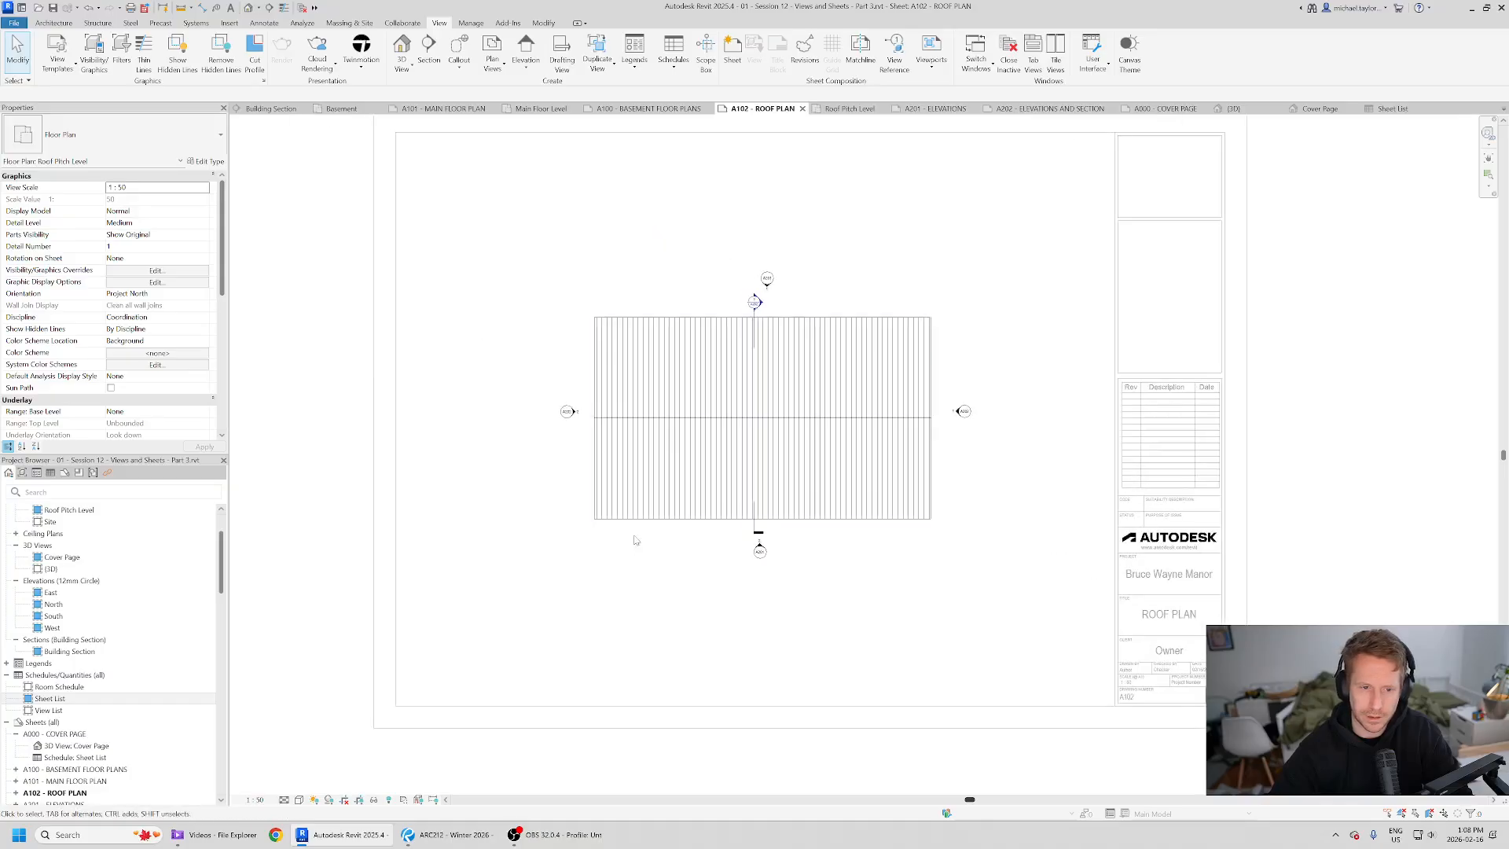
double_click(508, 224)
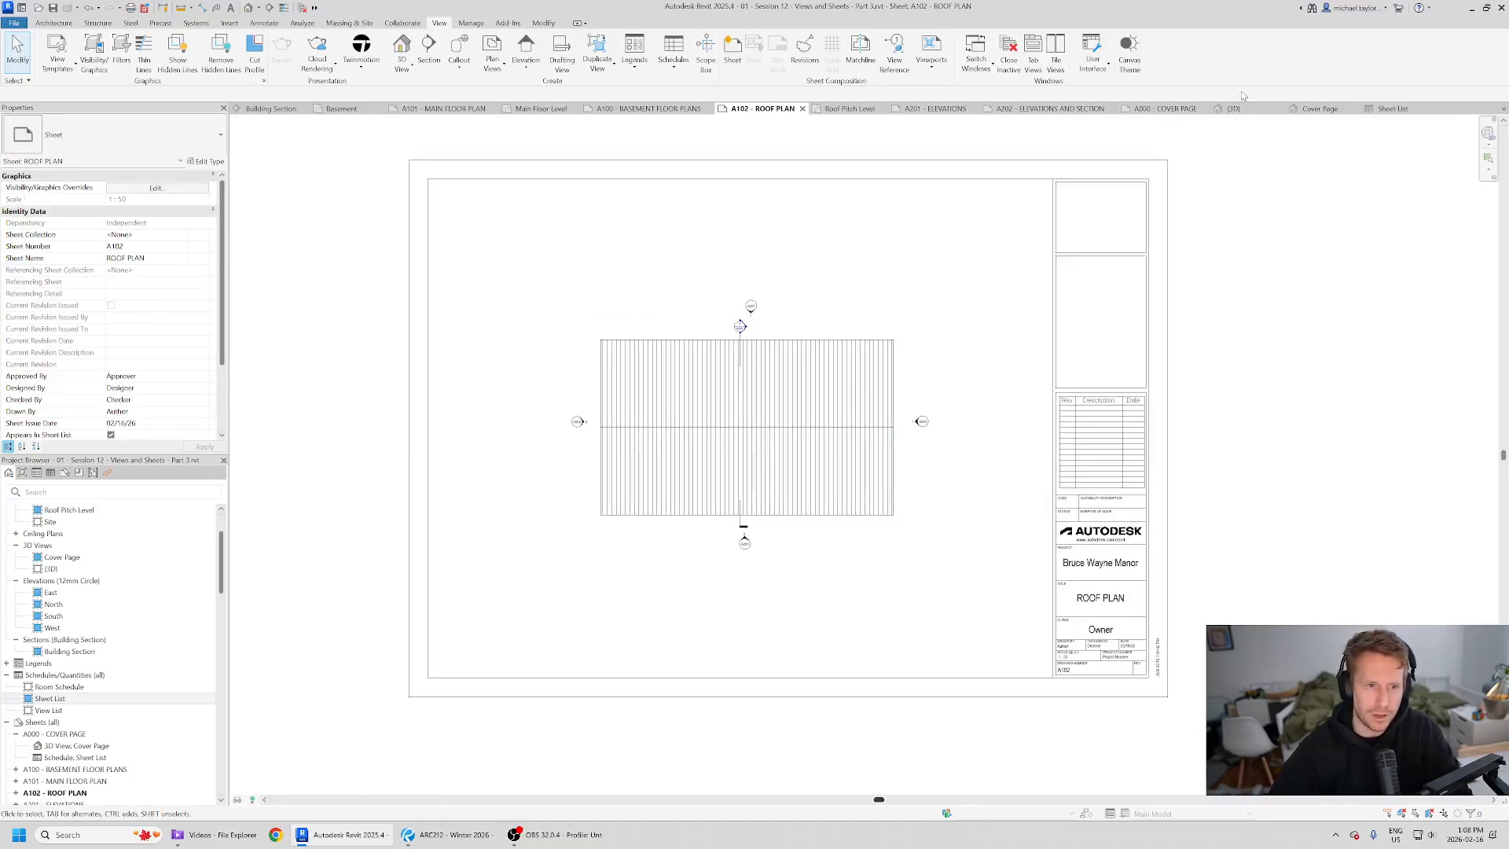
- Widen the placed sheet list's Sheet Name and Sheet Issue Date columns to match the reference PDF
click(1198, 109)
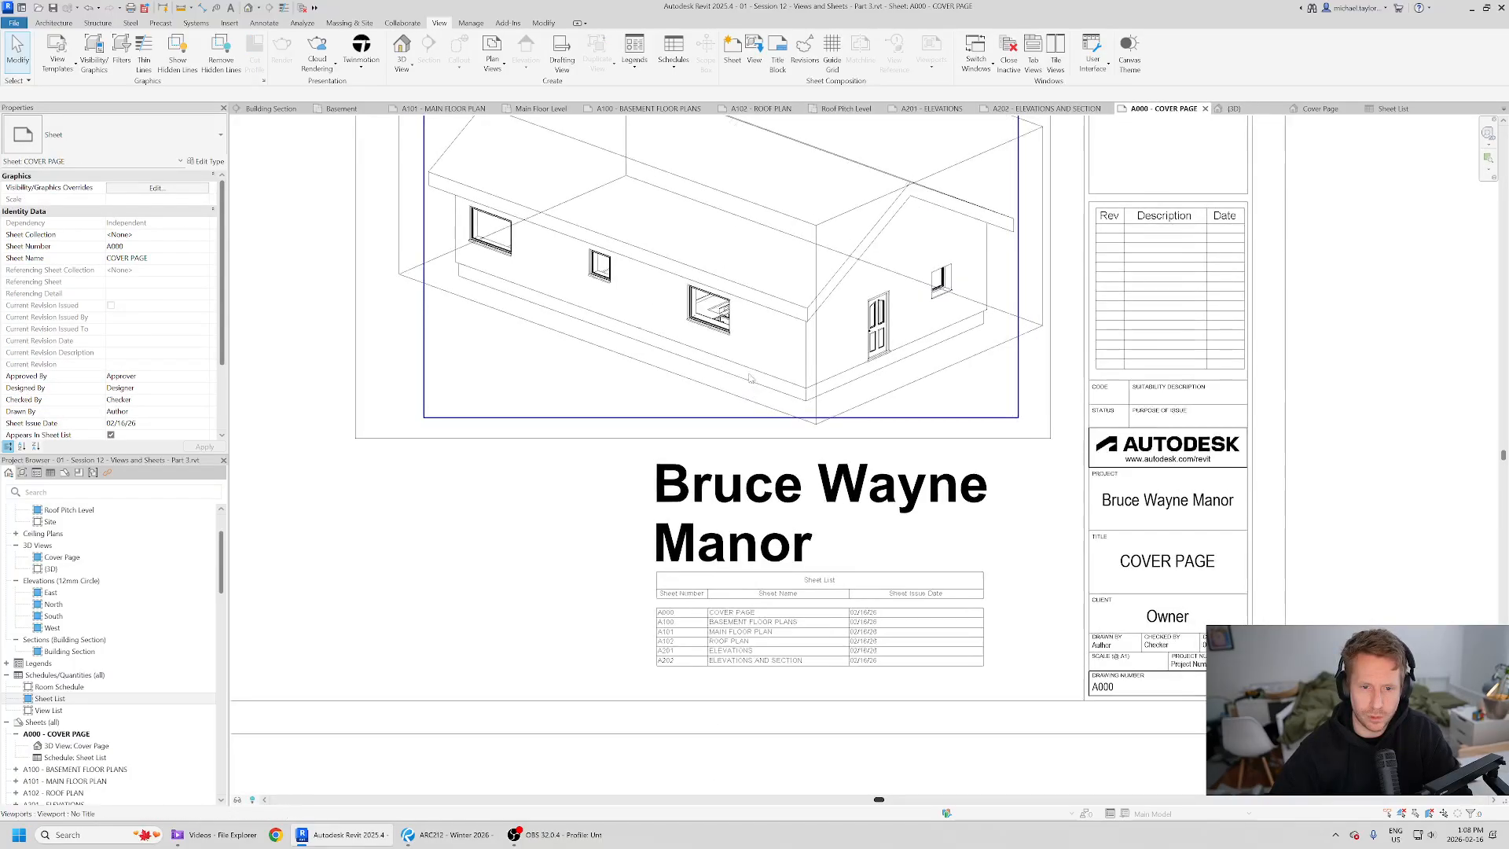
key(alt+Tab)
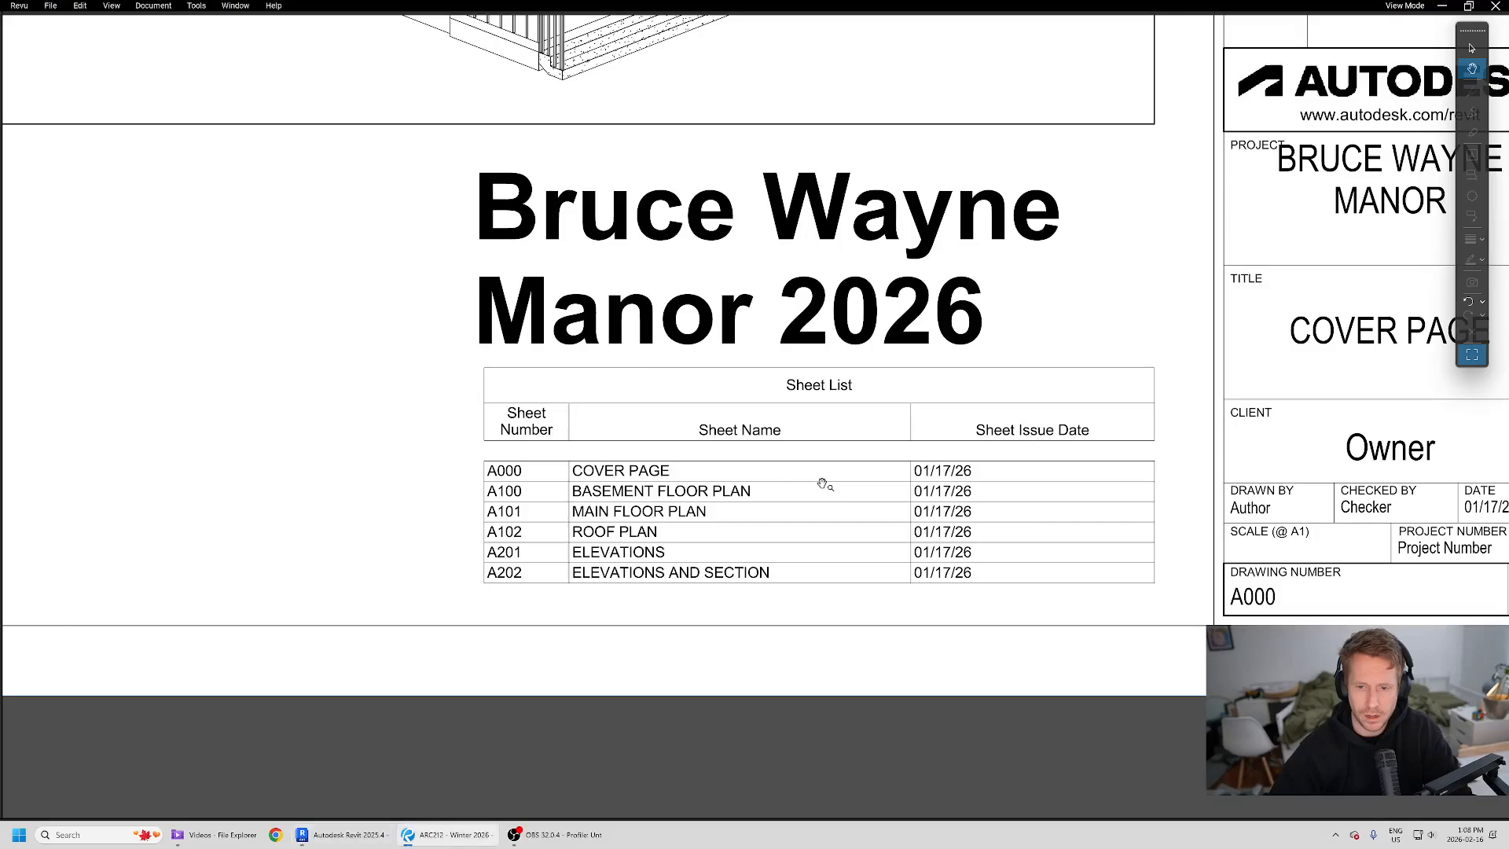
key(alt+Tab)
scroll(971, 516, up, 2)
double_click(906, 532)
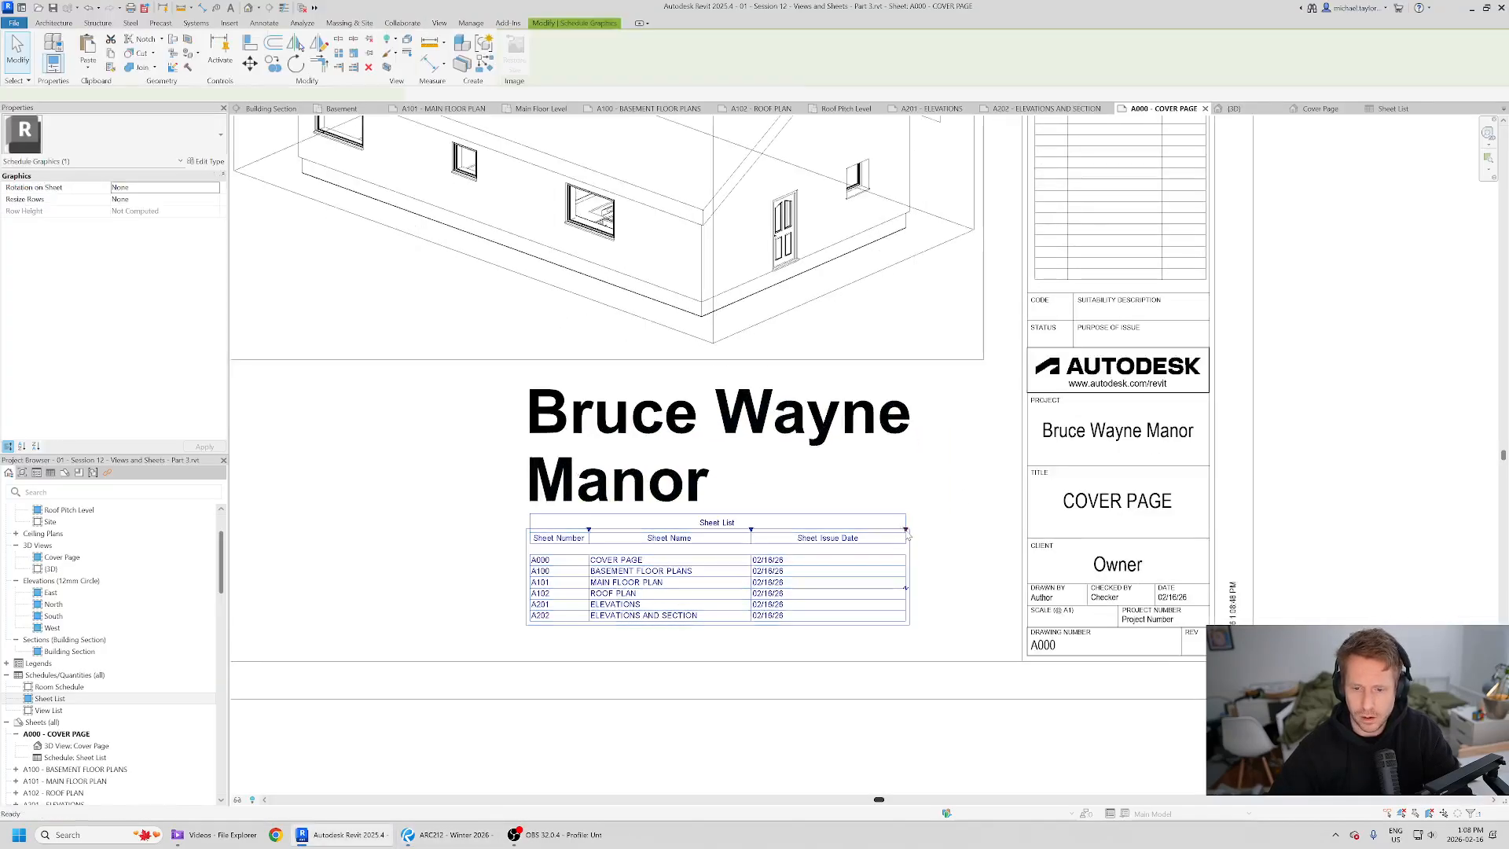
click(1427, 109)
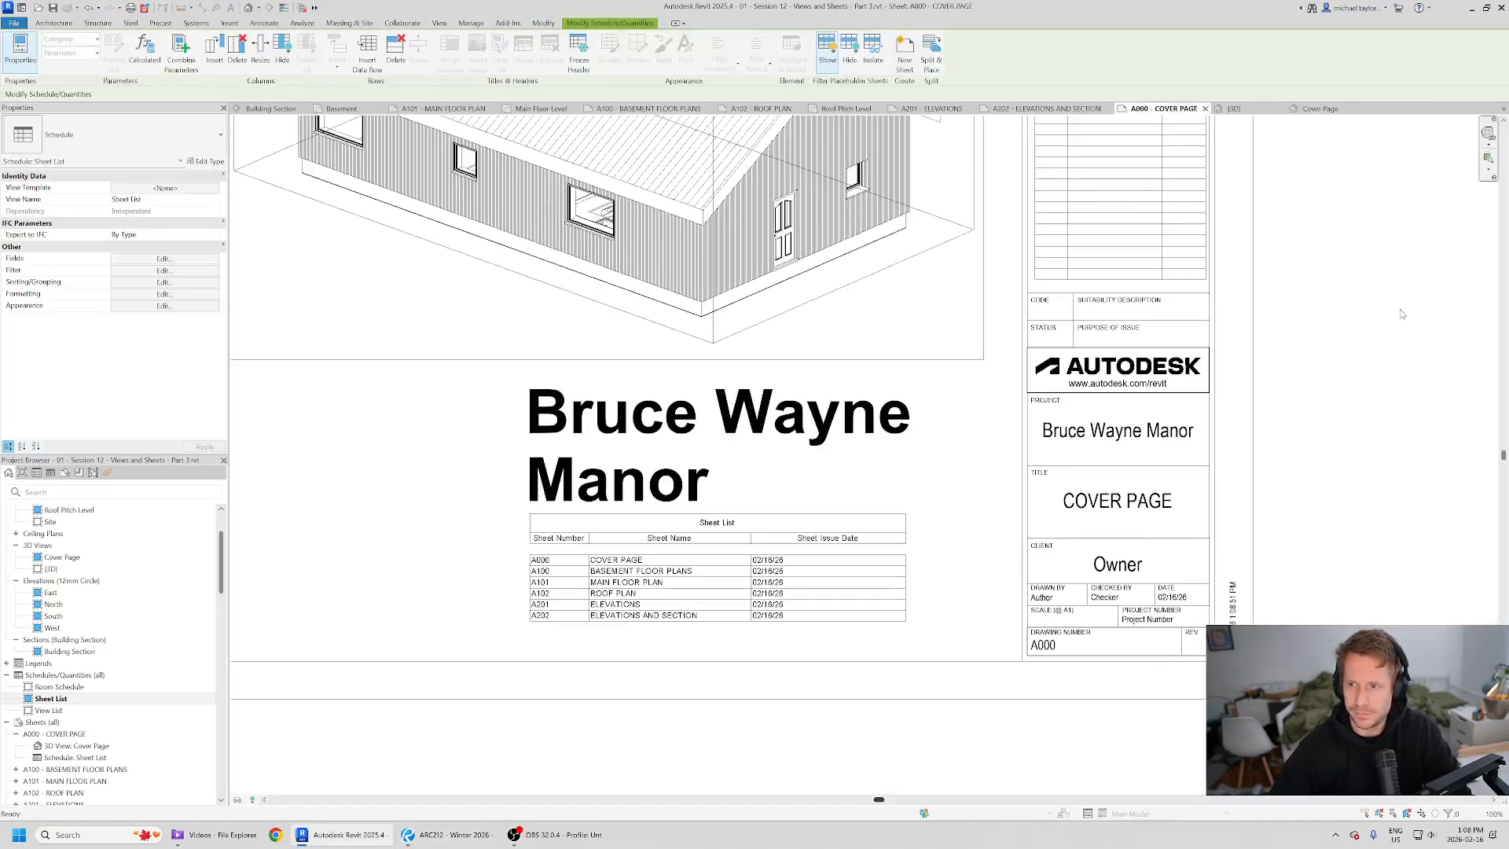
double_click(901, 493)
click(934, 566)
click(934, 566)
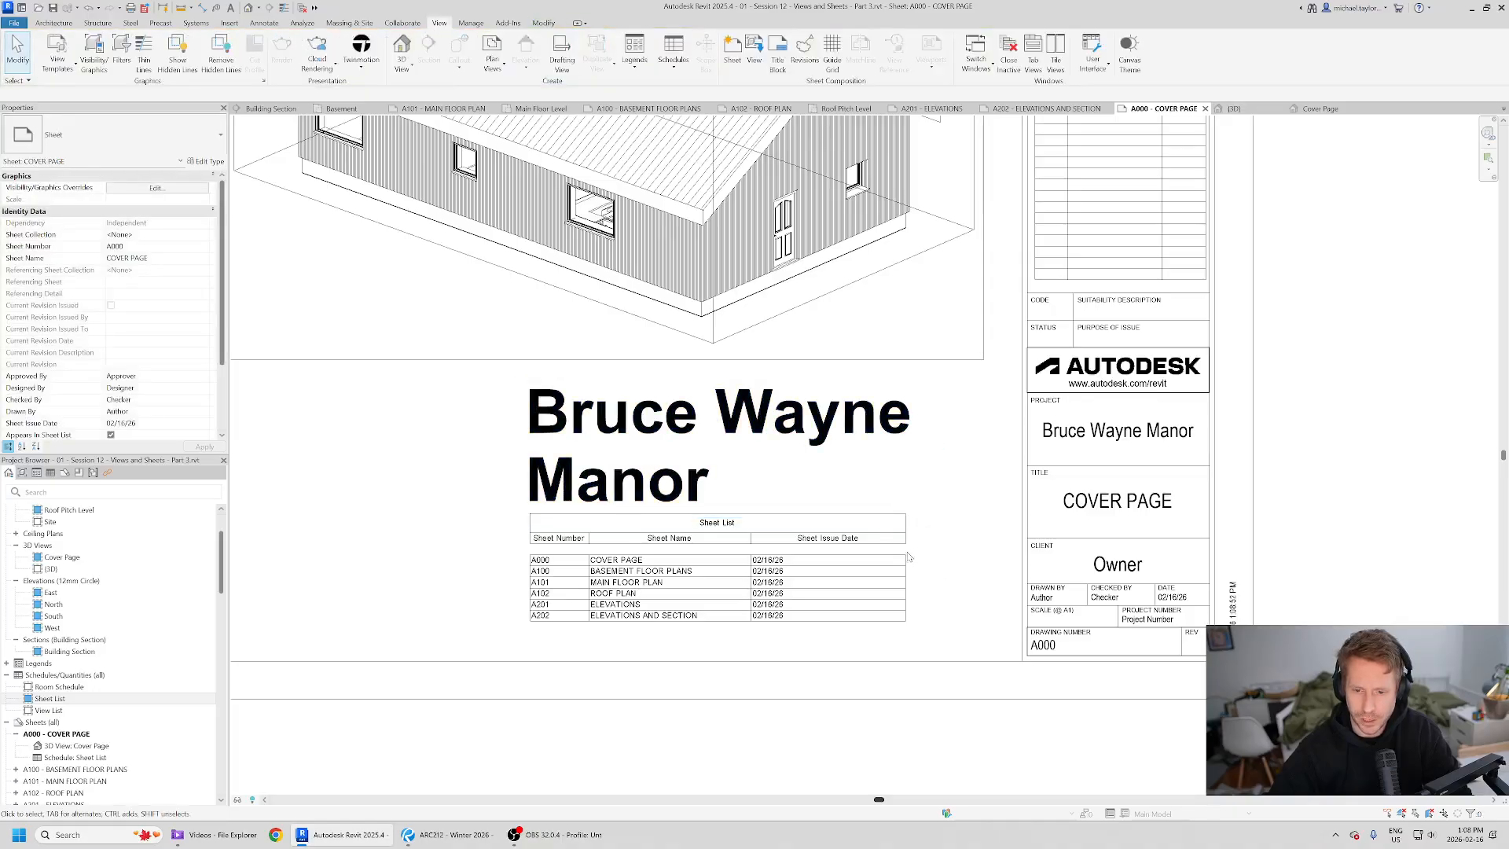
click(906, 555)
drag(907, 531, 921, 378)
drag(751, 529, 792, 525)
drag(967, 529, 977, 359)
- Append 2026 to the project title so it reads Bruce Wayne Manor 2026, like the reference
key(alt+Tab)
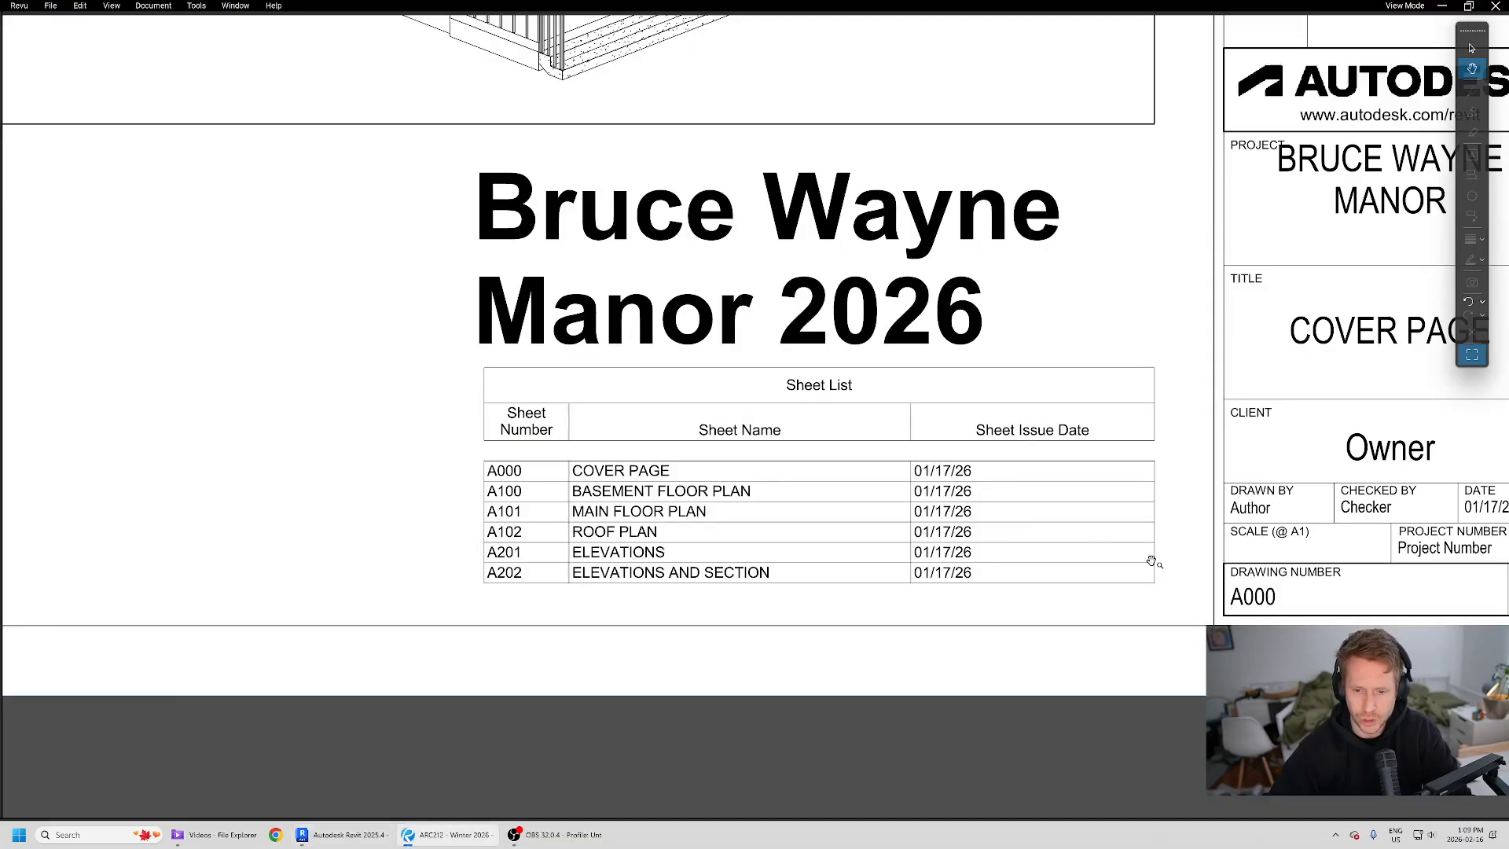
scroll(847, 493, down, 4)
key(alt+Tab)
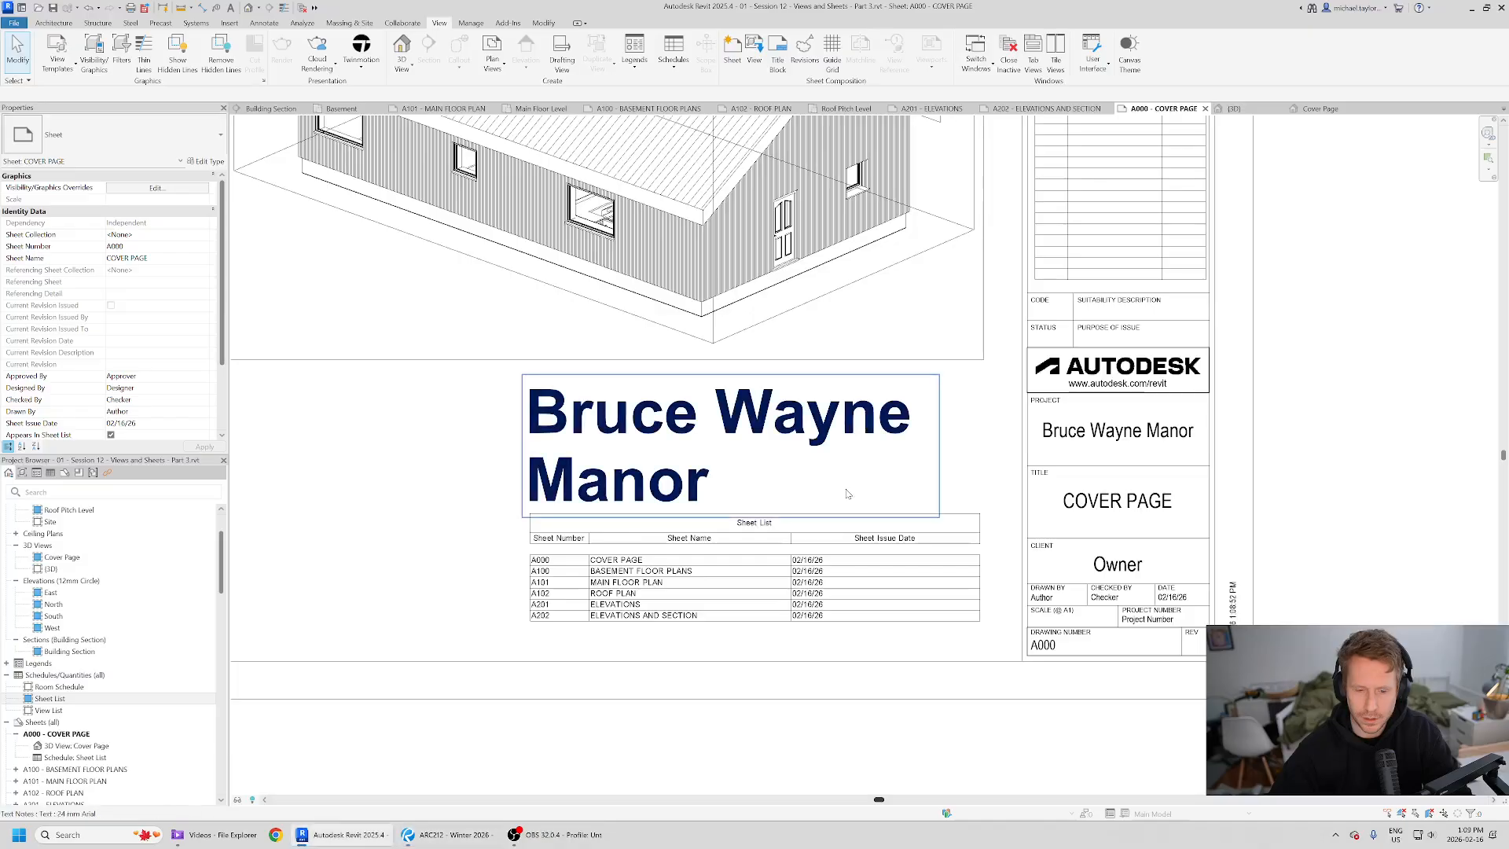
key(alt+Tab)
key(alt+Tab)
double_click(731, 489)
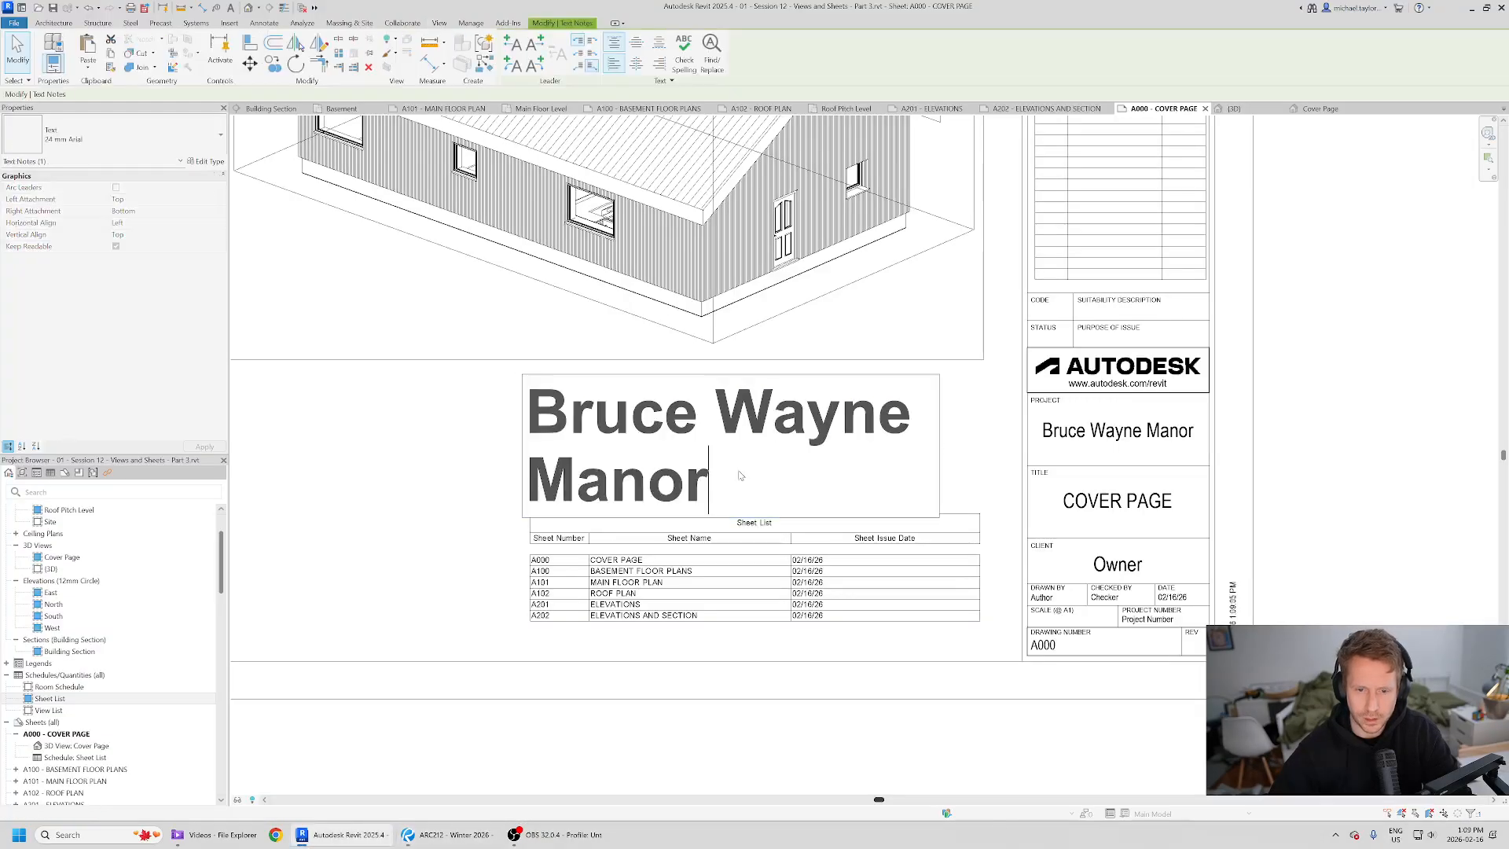
text(2026)
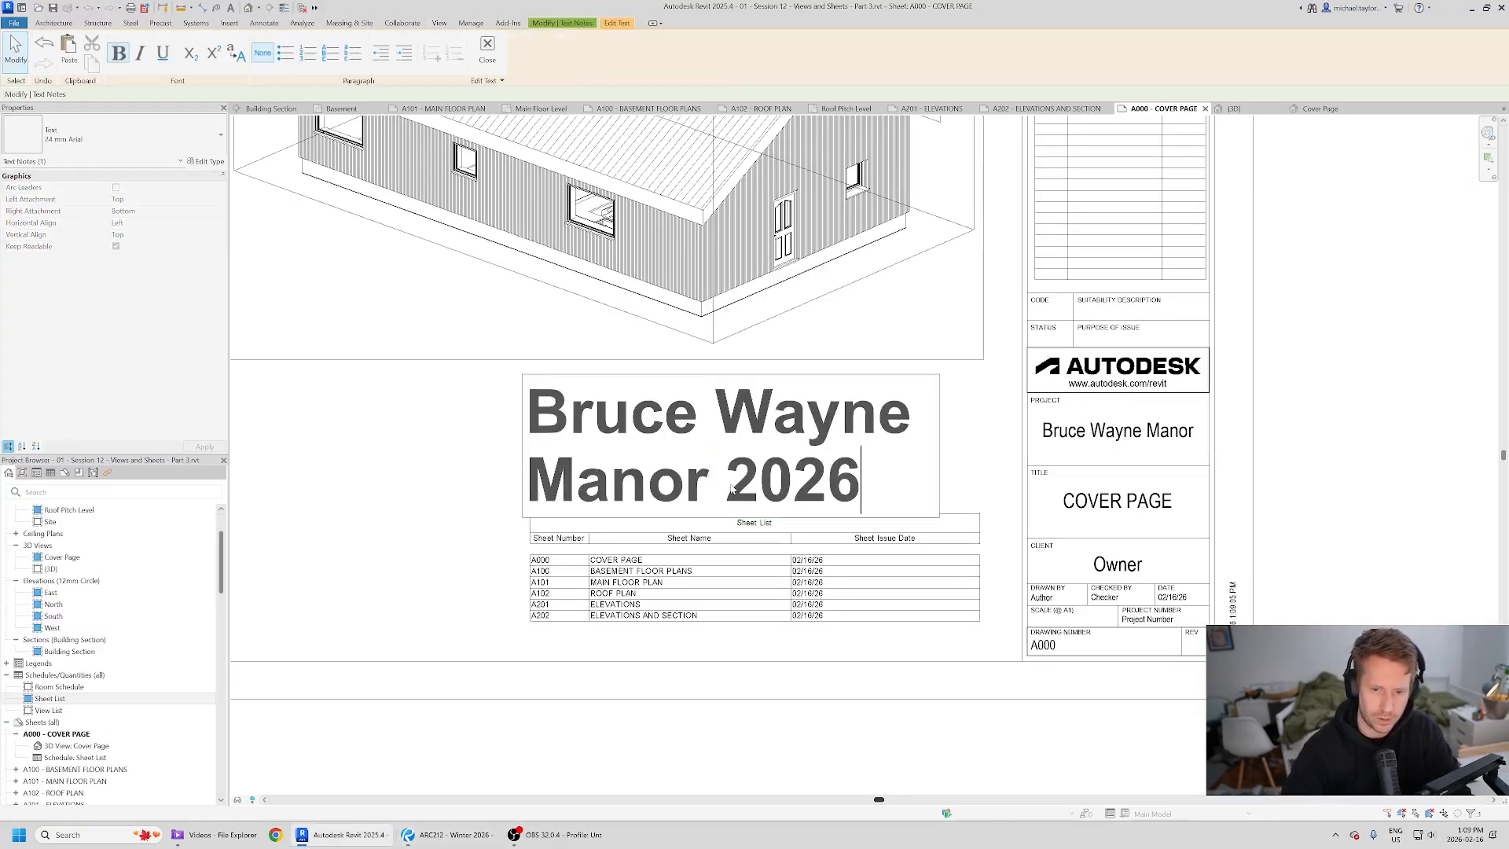
click(489, 559)
click(489, 558)
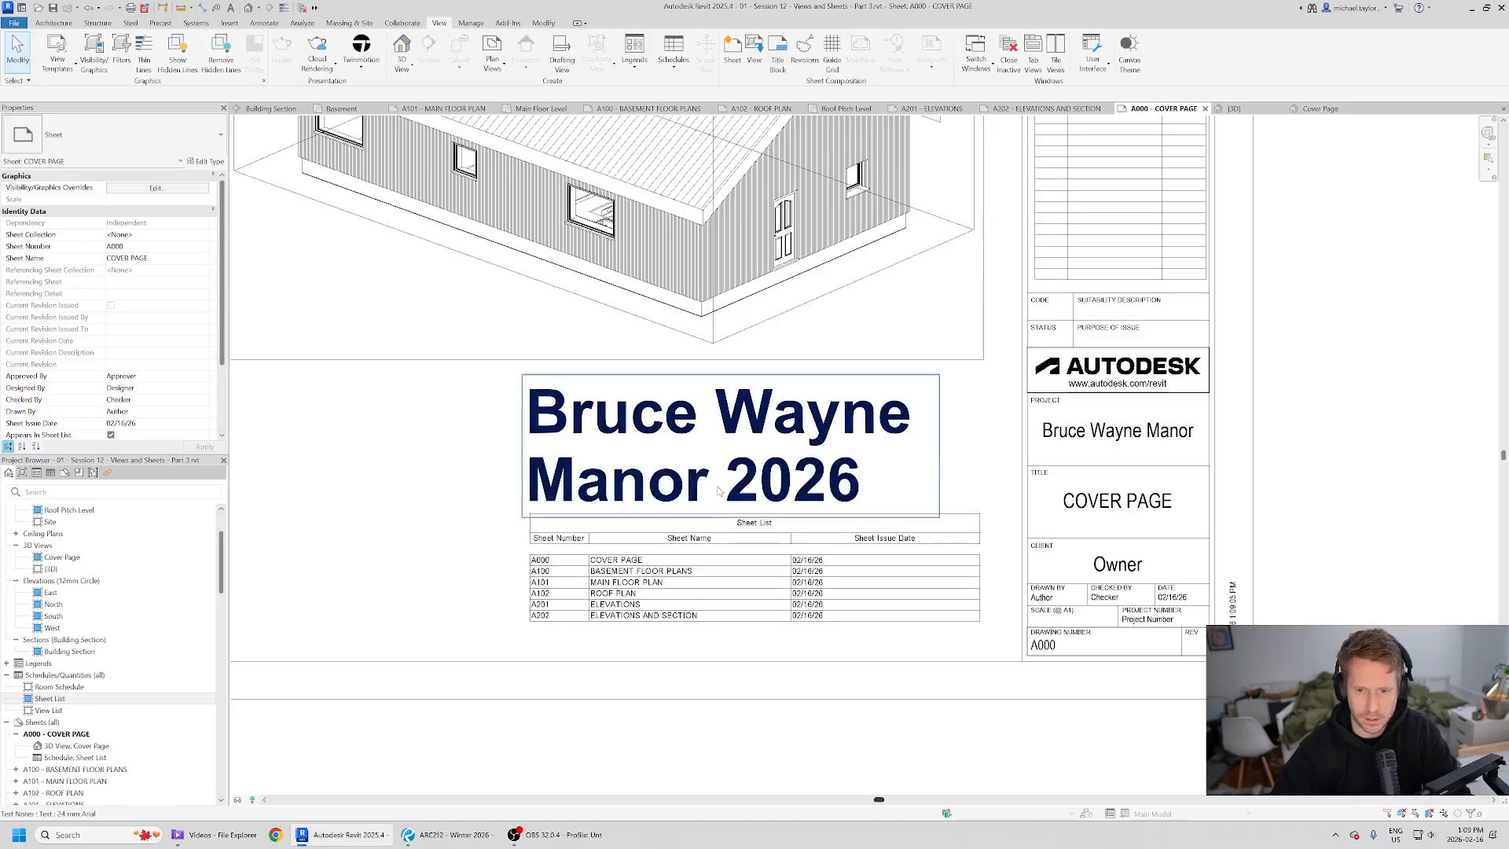
- Compare the finished cover page with the reference PDF
key(alt+Tab)
key(alt+Tab)
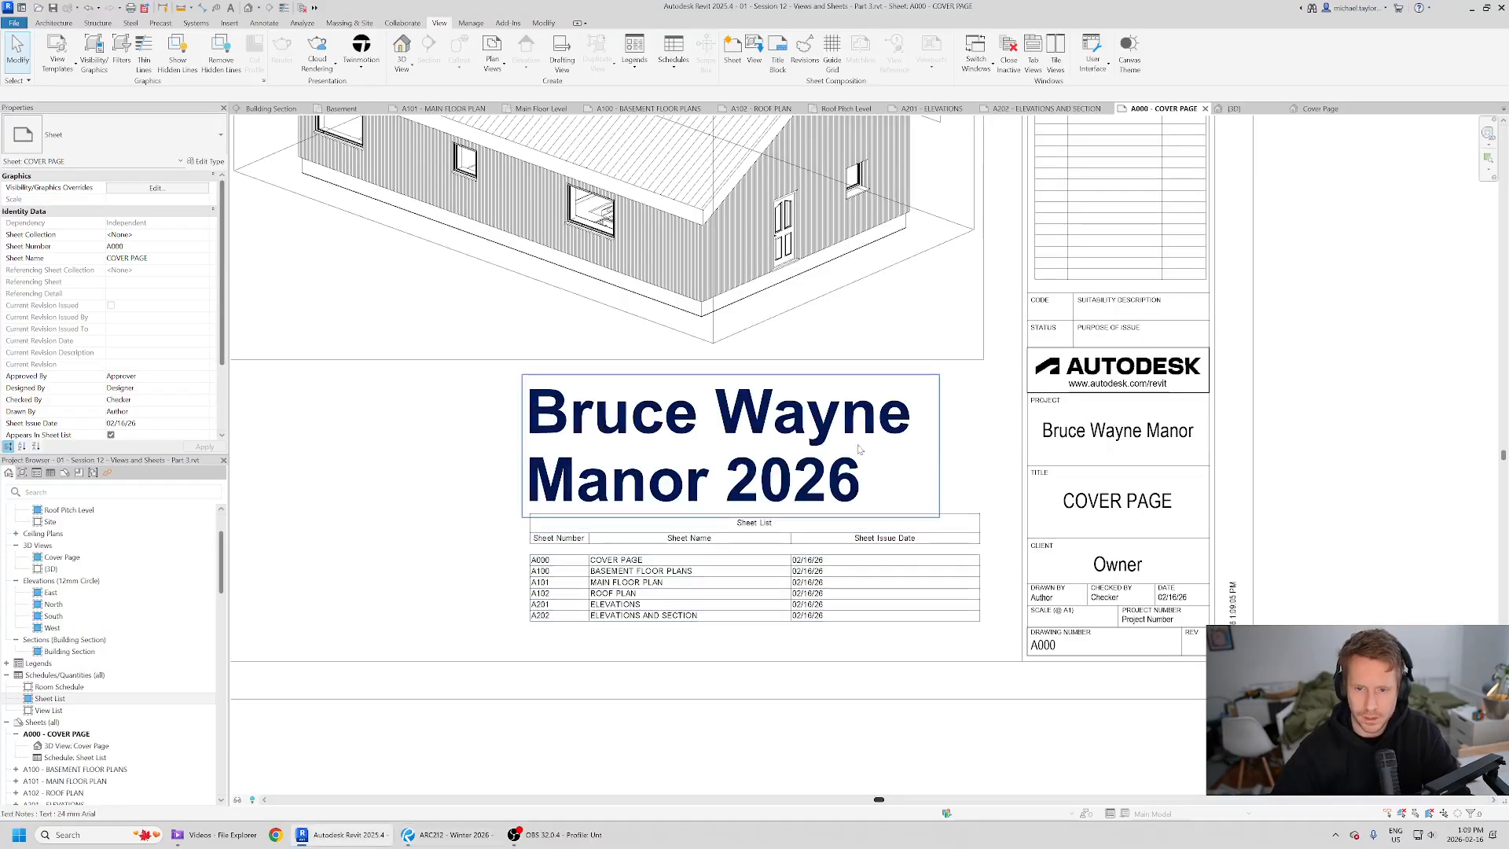
scroll(996, 502, down, 3)
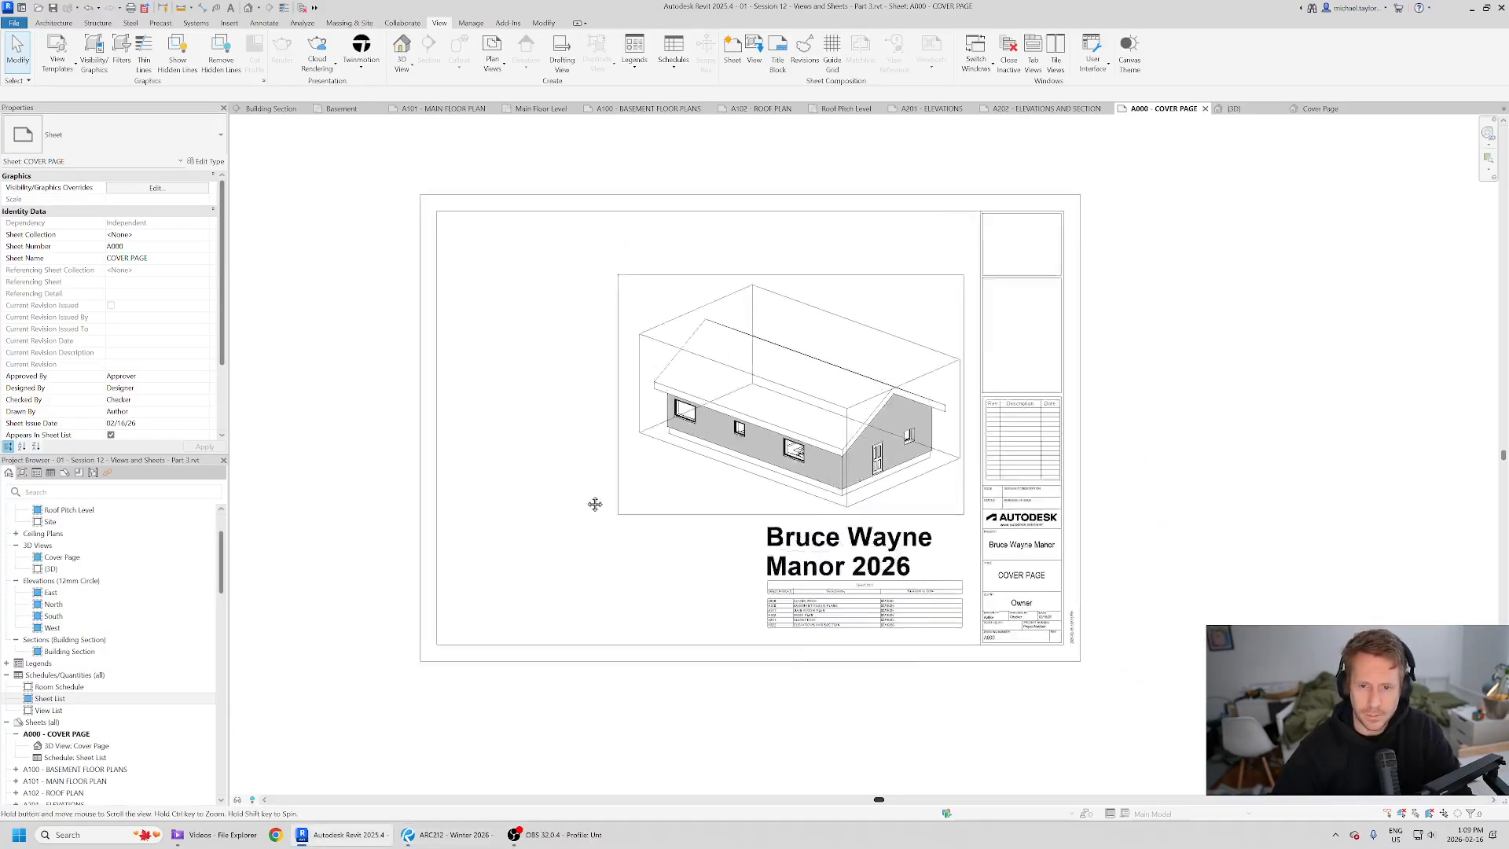
scroll(716, 594, up, 1)
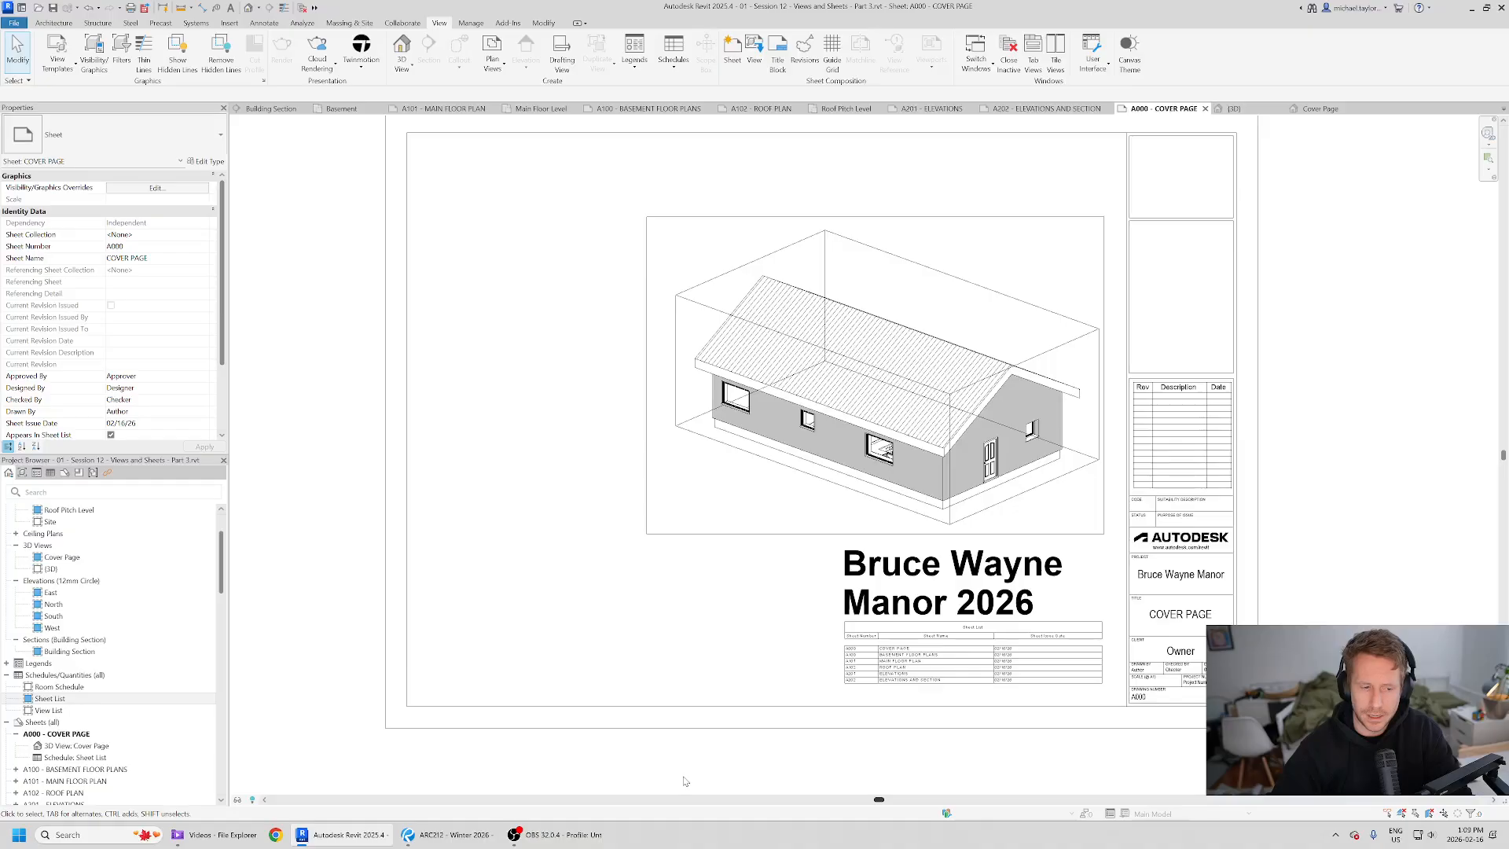
scroll(494, 263, down, 1)
scroll(947, 520, up, 1)
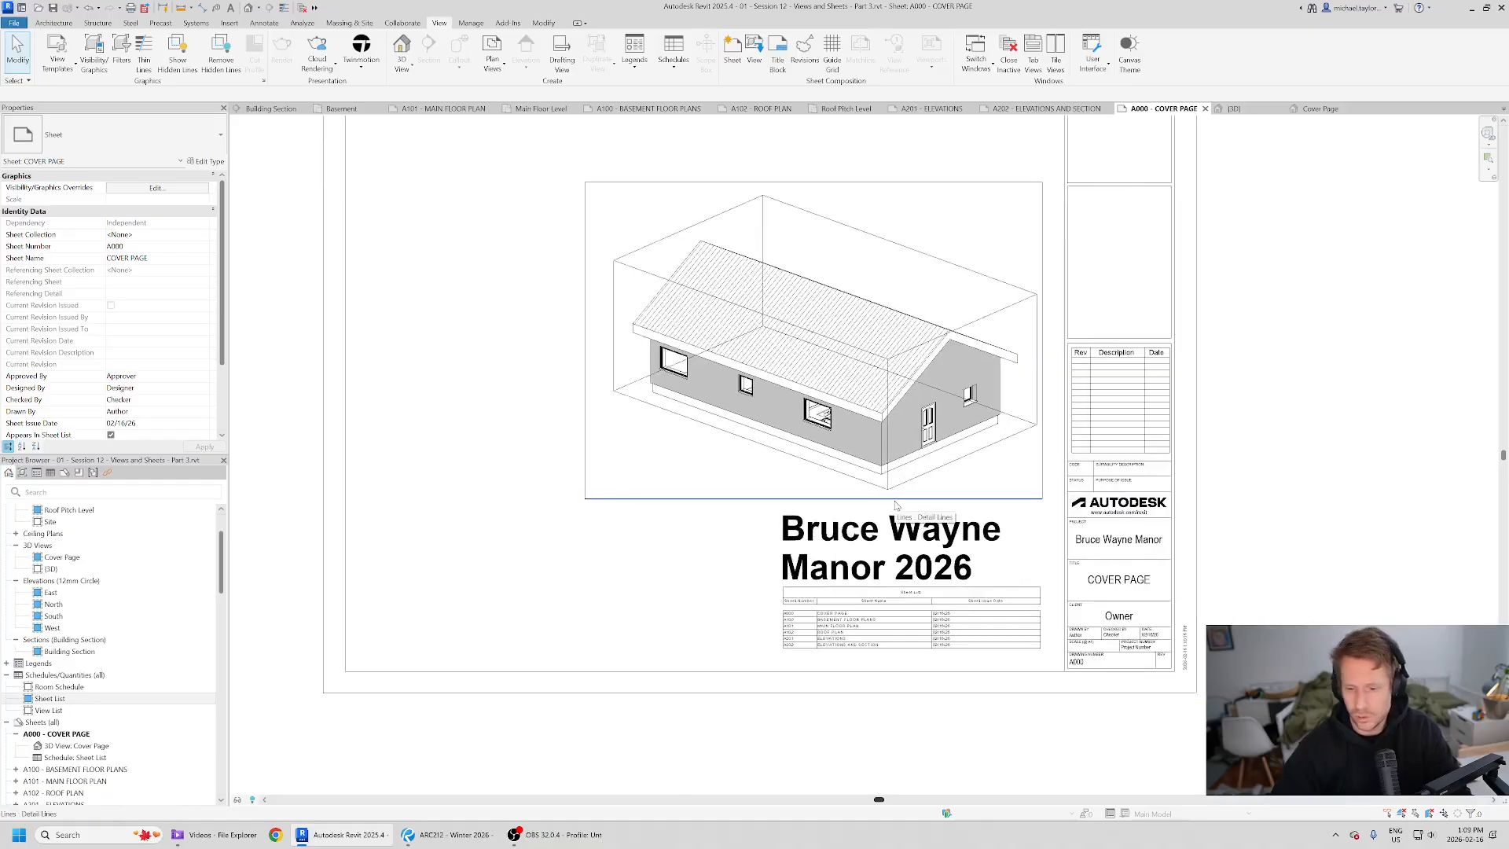